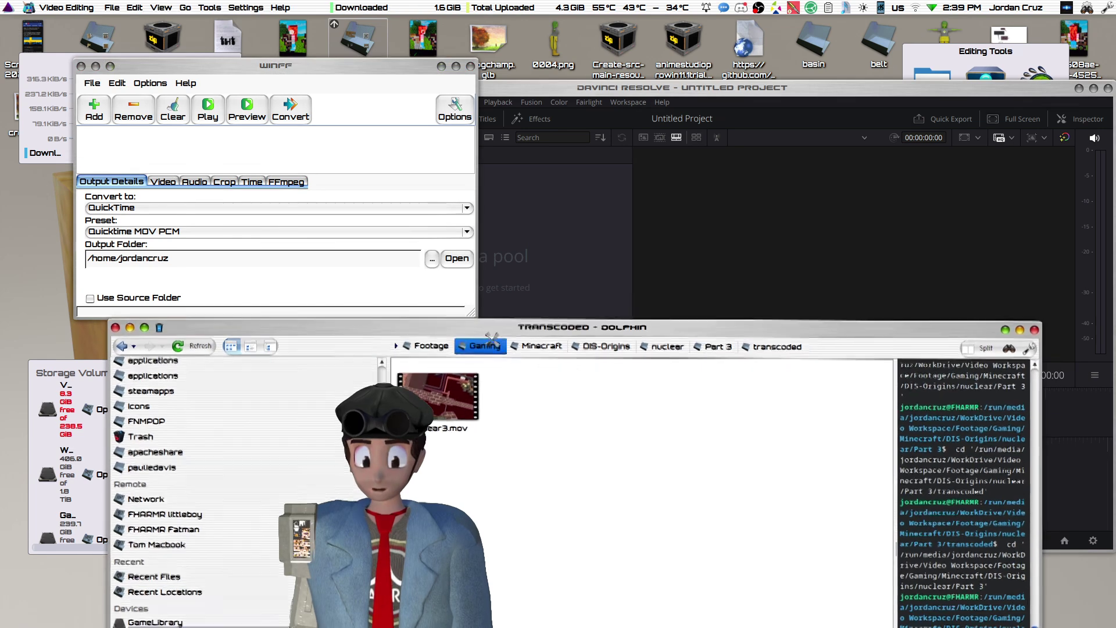
- Go up to the Part 3 folder and move its window and the DaVinci Resolve window to uncover more of WinFF
click(760, 235)
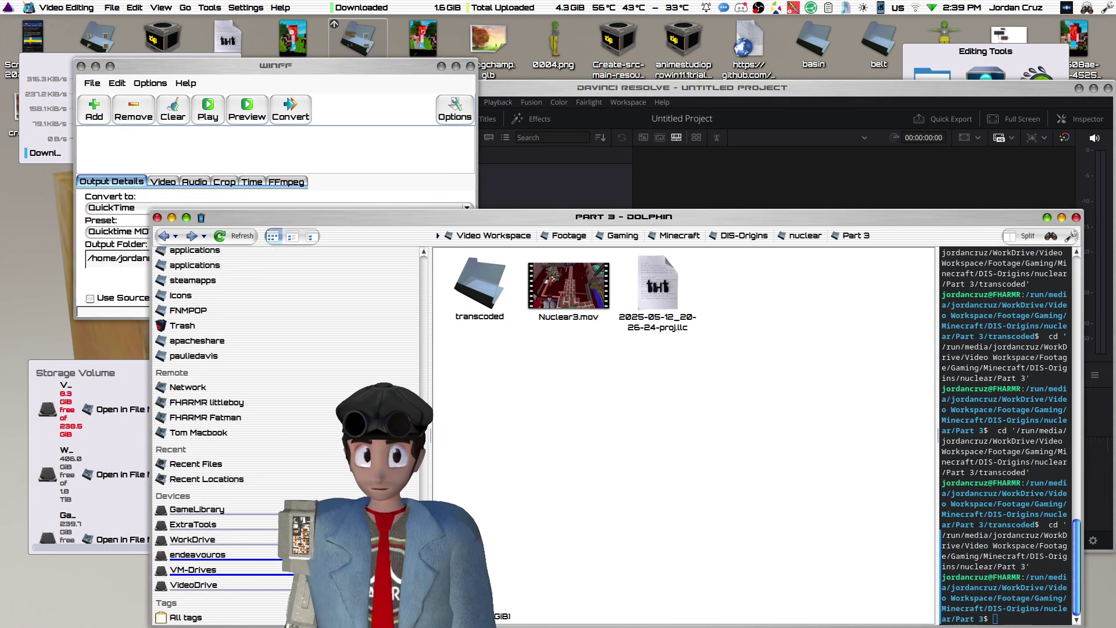
drag(665, 91, 537, 94)
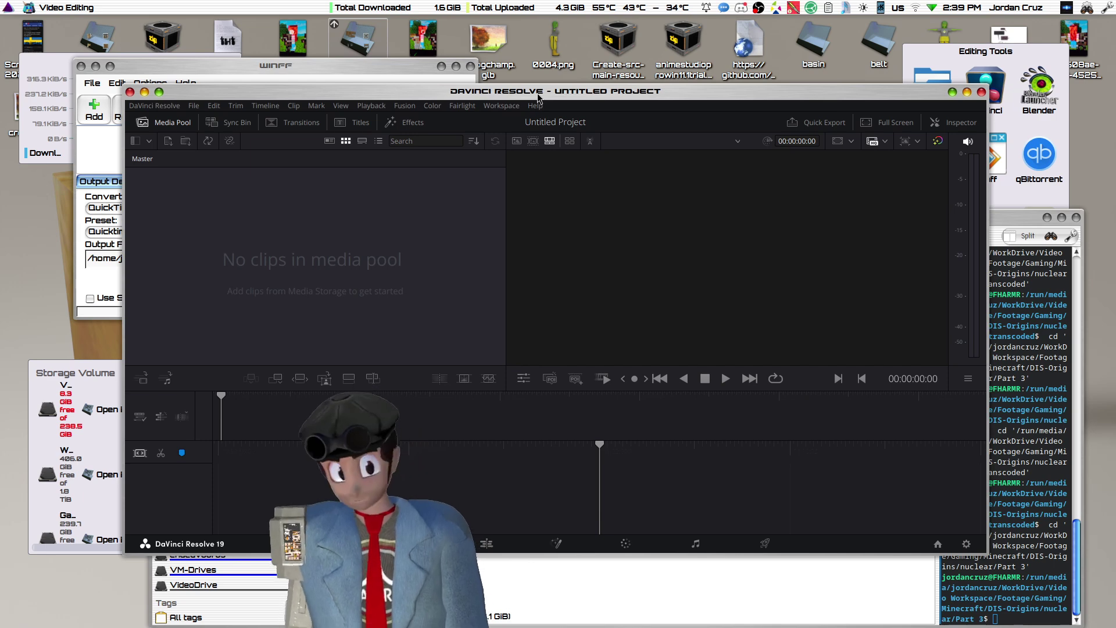
drag(538, 97, 836, 89)
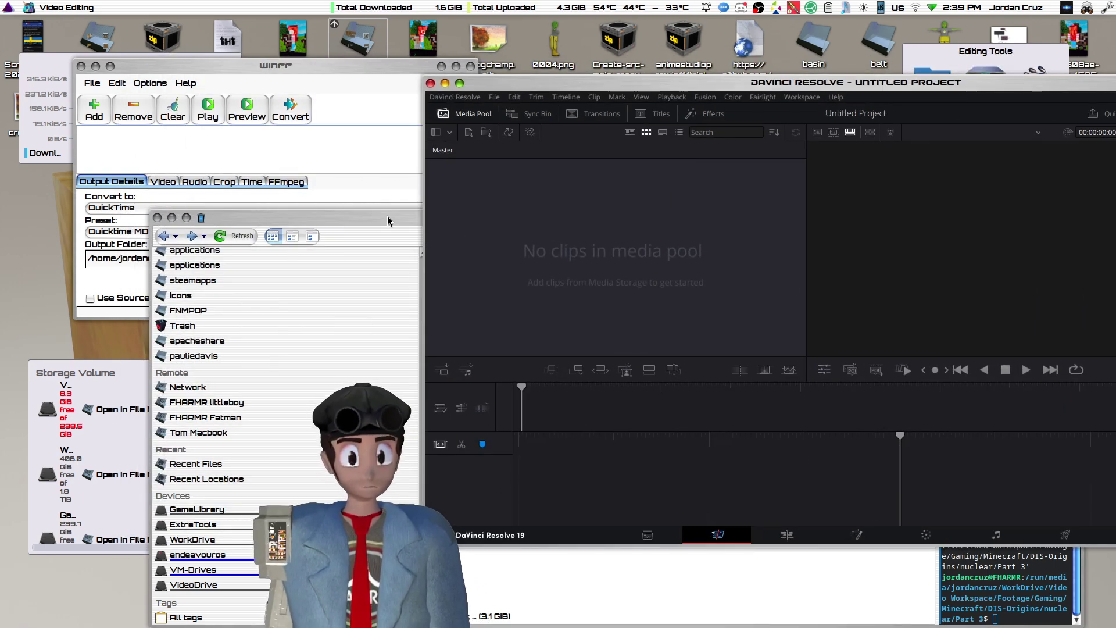
drag(385, 221, 180, 334)
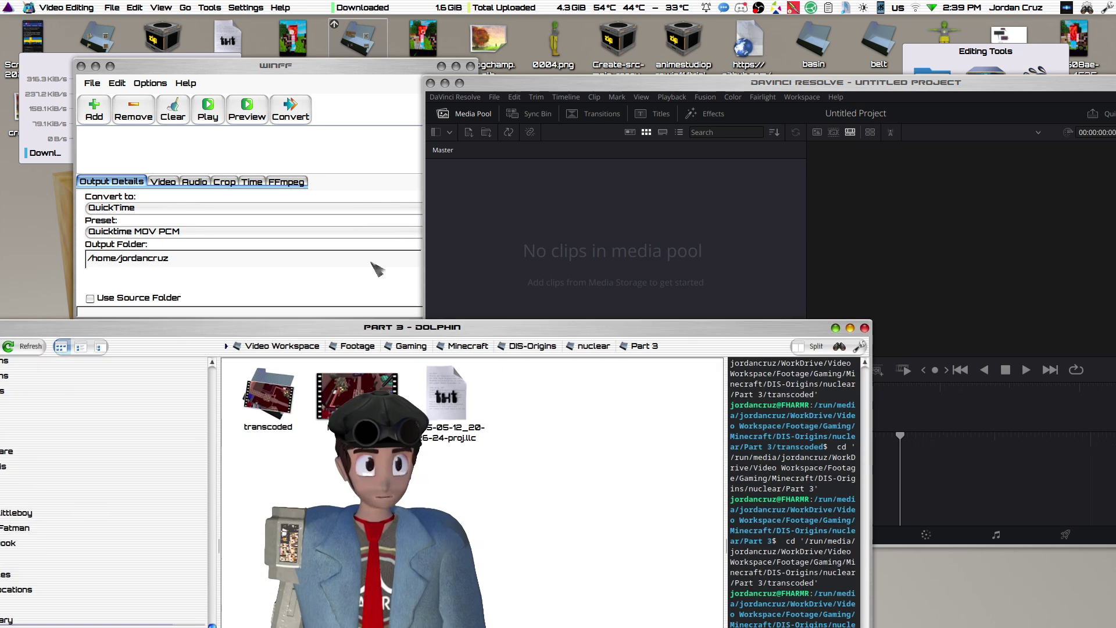
drag(721, 90, 616, 48)
drag(227, 333, 176, 333)
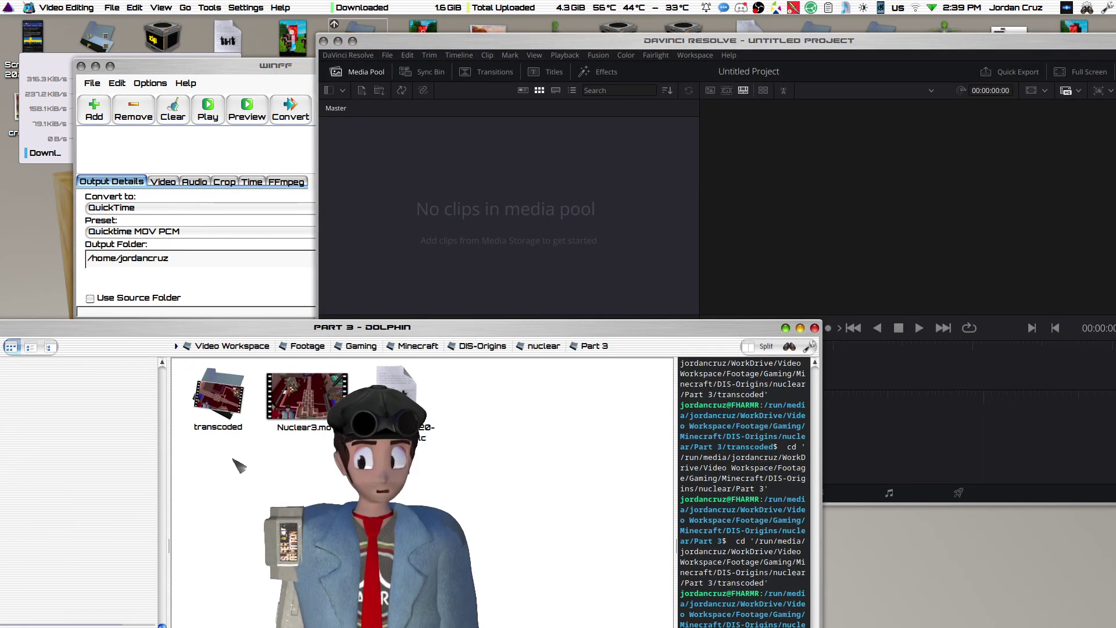
drag(479, 326, 507, 250)
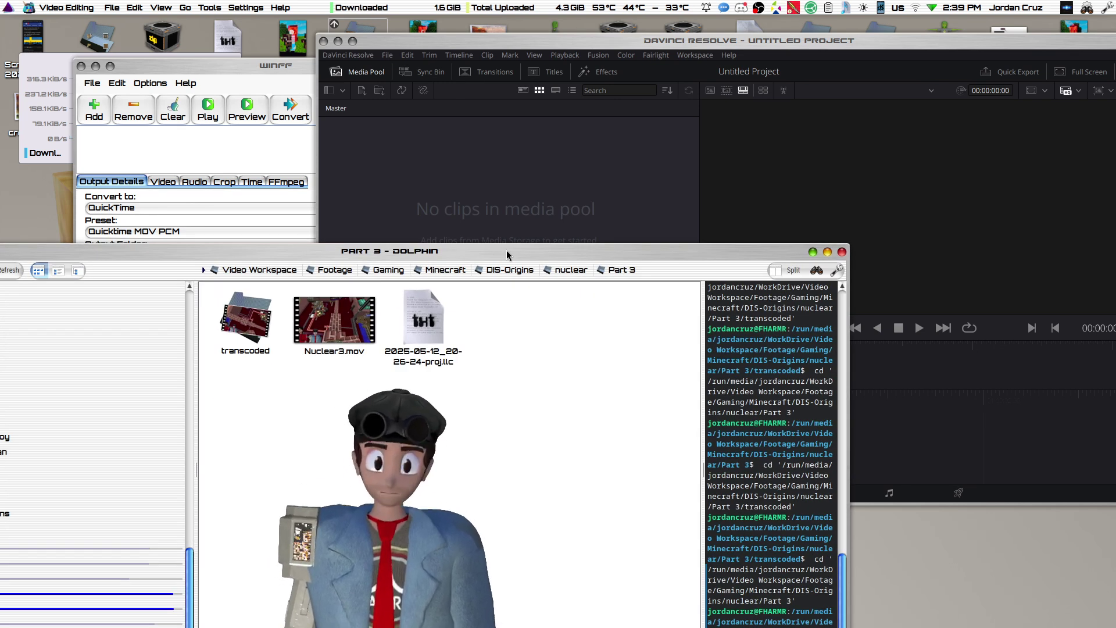
drag(507, 250, 505, 239)
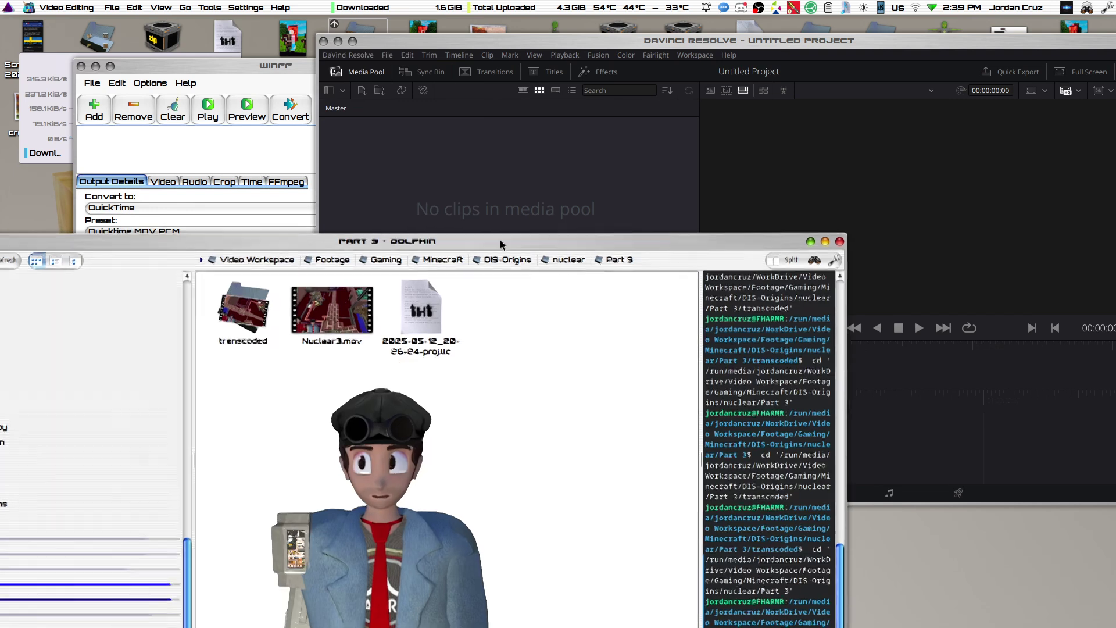
- Bring WinFF to the front near the desktop corner and place the Part 3 folder window just below it
click(225, 62)
drag(225, 61, 198, 47)
click(574, 242)
drag(574, 241, 686, 329)
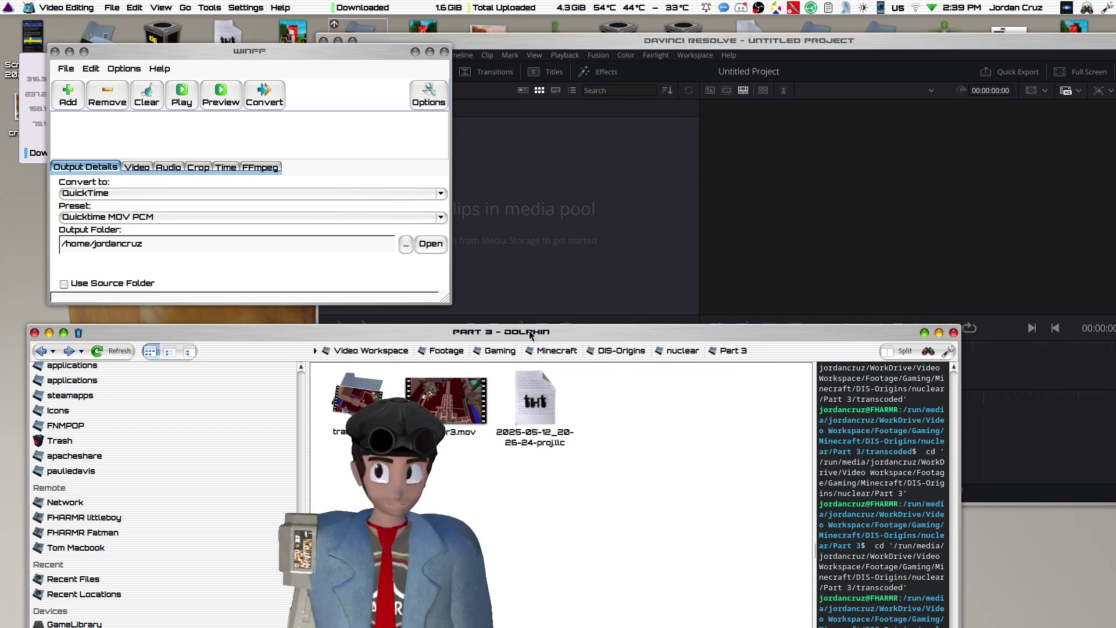
drag(530, 335, 487, 333)
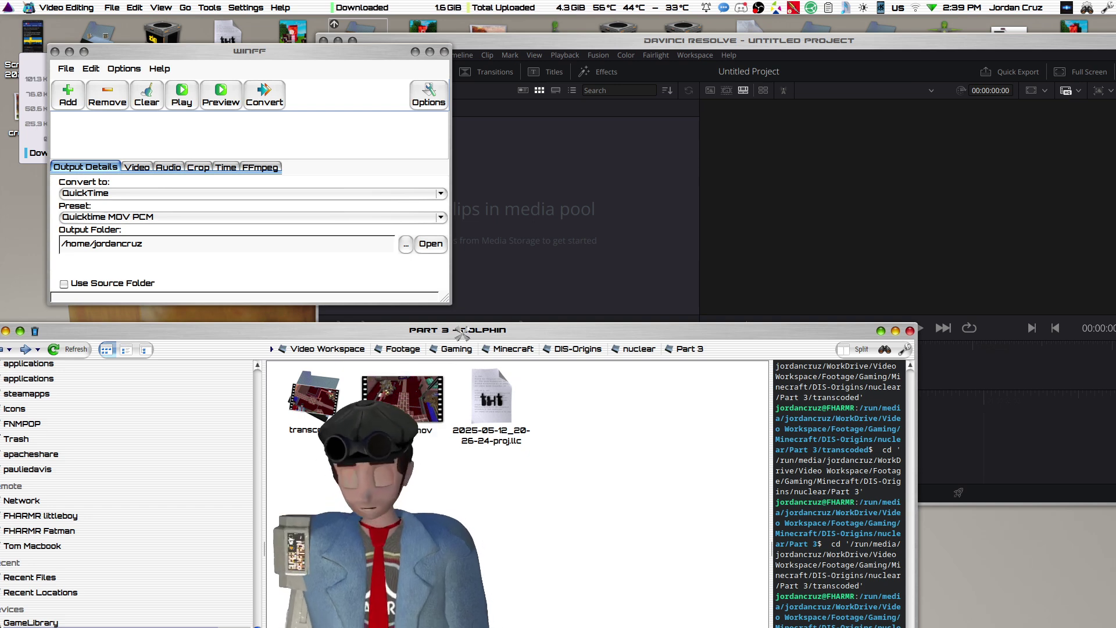
drag(461, 333, 529, 312)
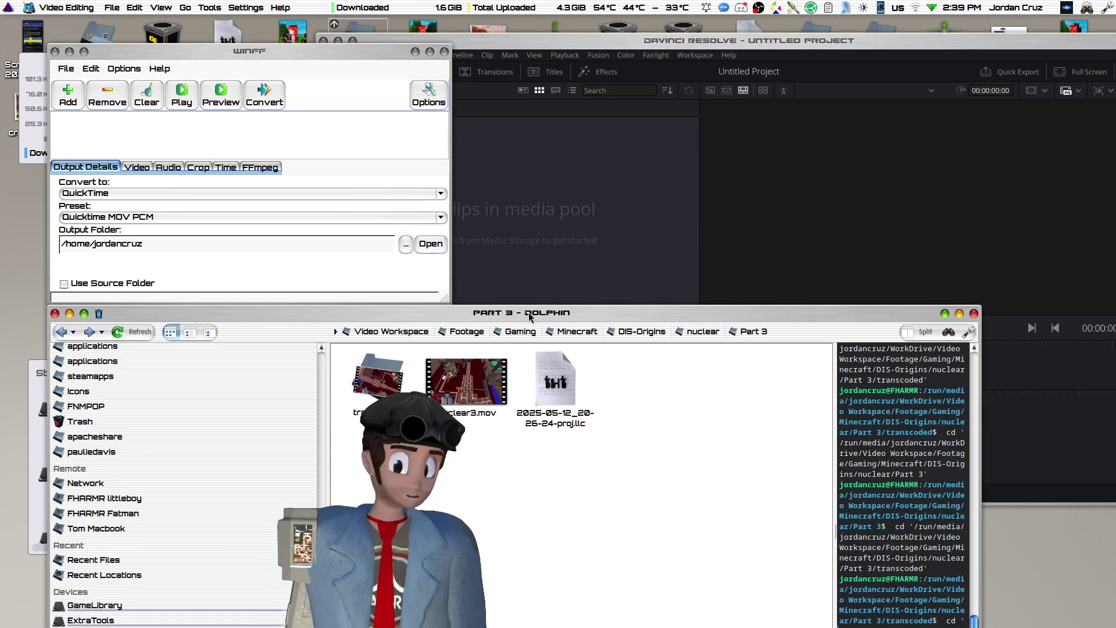
click(503, 382)
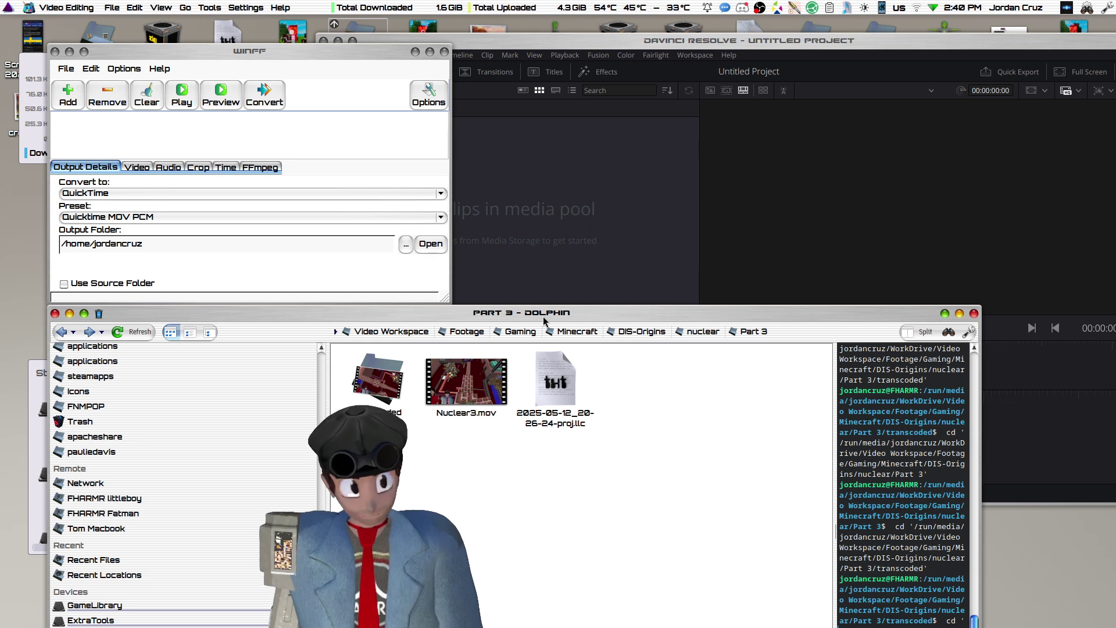
click(509, 403)
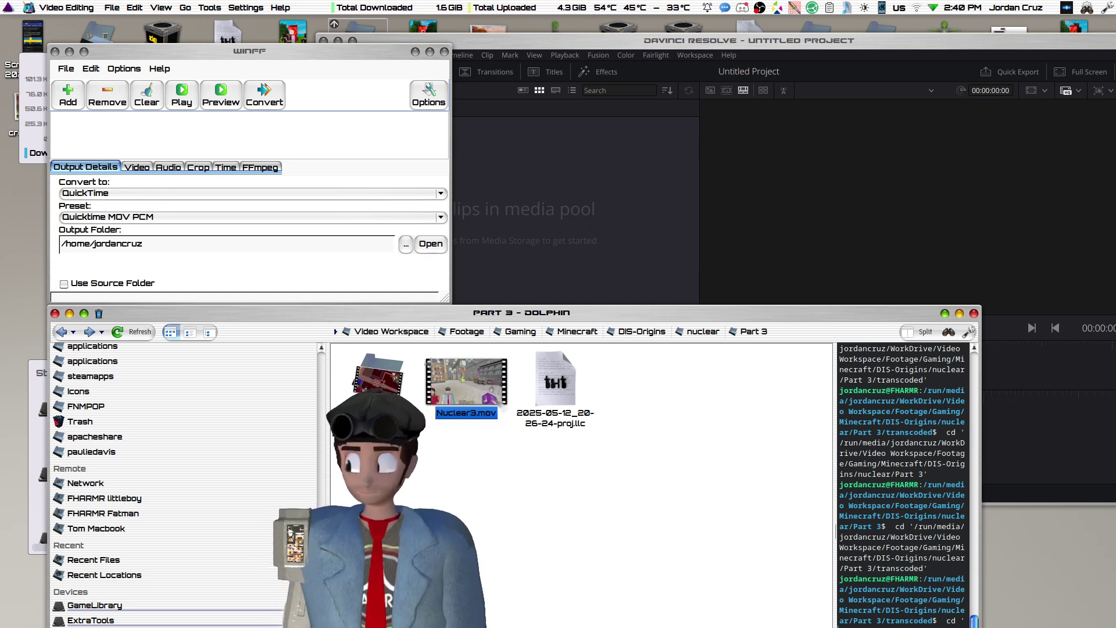
click(457, 504)
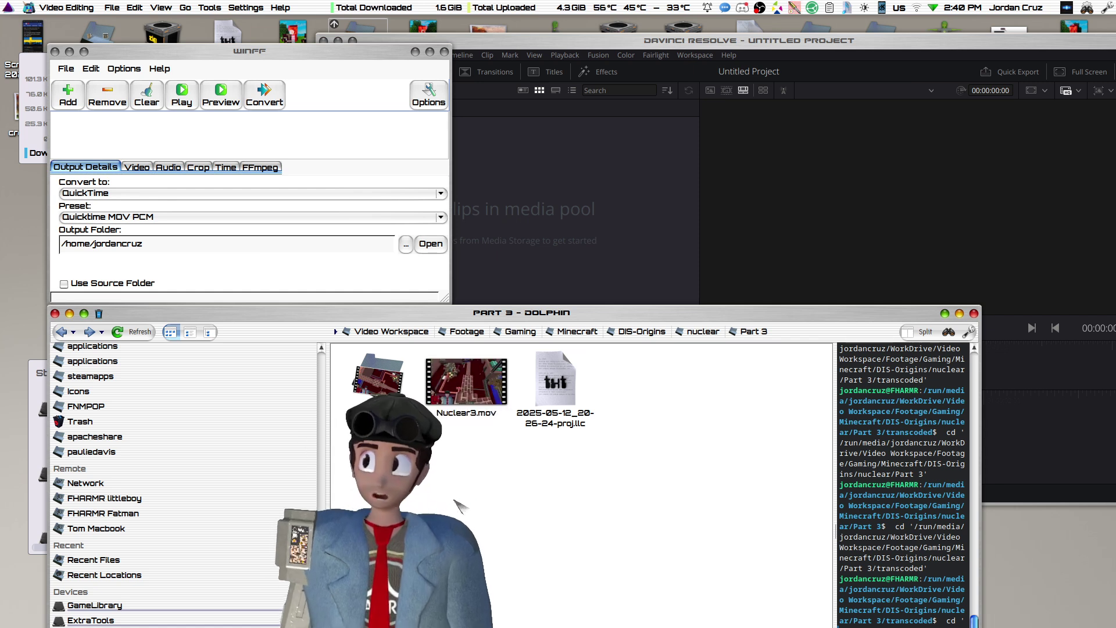
- Move the DaVinci Resolve window clear of WinFF and raise the Part 3 folder window higher on the desktop
drag(244, 58, 229, 56)
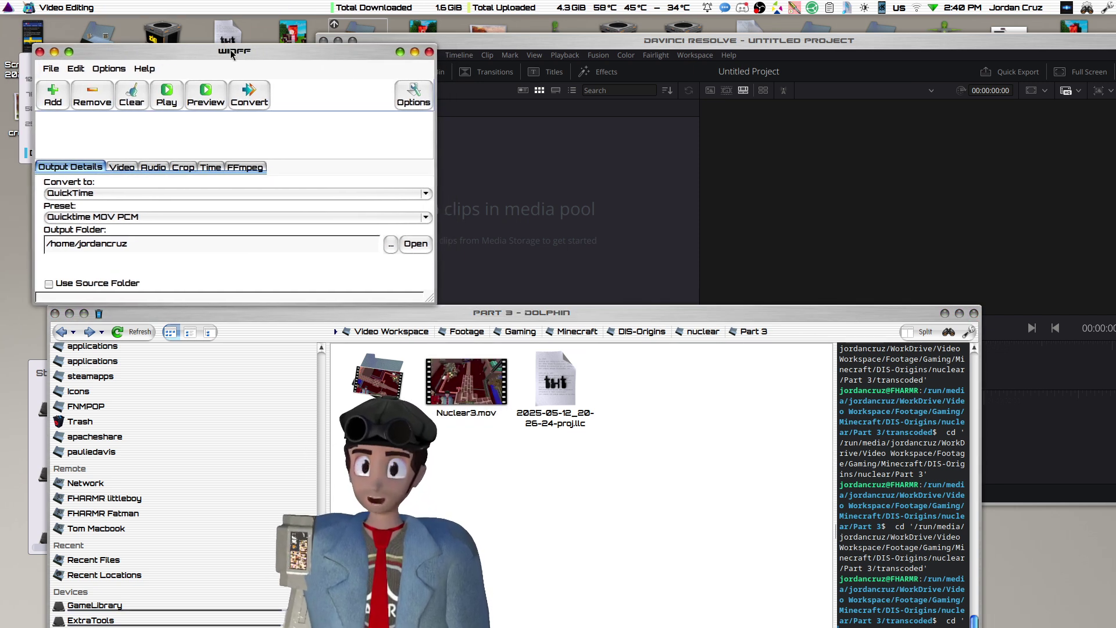
drag(544, 47, 833, 114)
click(651, 317)
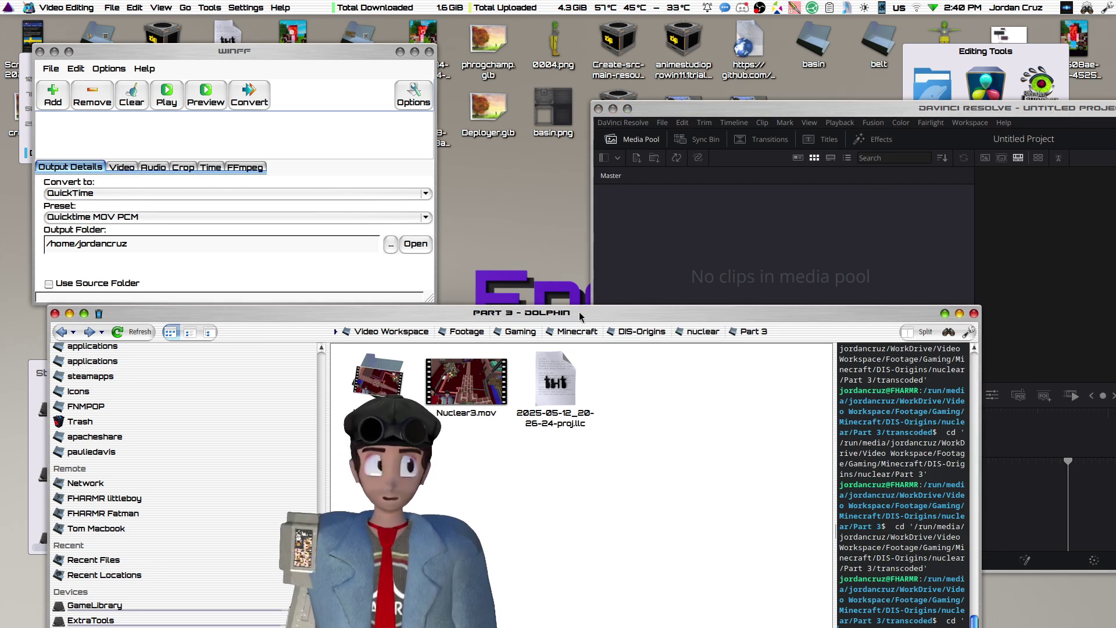
drag(560, 317, 551, 142)
- Navigate from the Part 3 folder to the Minecraft footage folder and into DIS-Origins/Birthday/part 1
key(alt+Up)
click(636, 156)
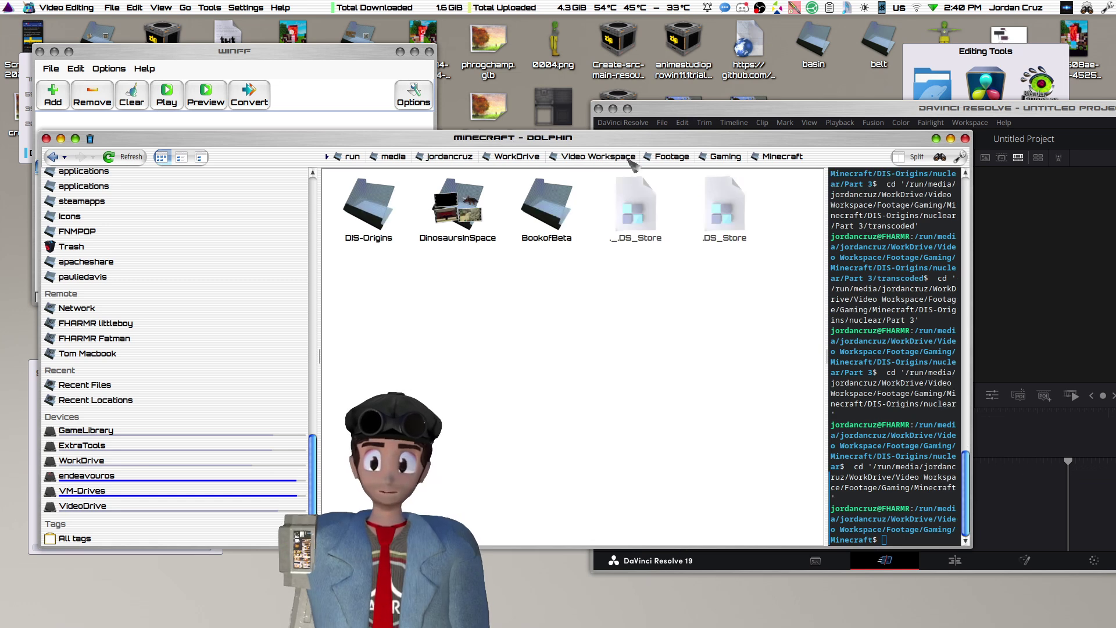
click(383, 230)
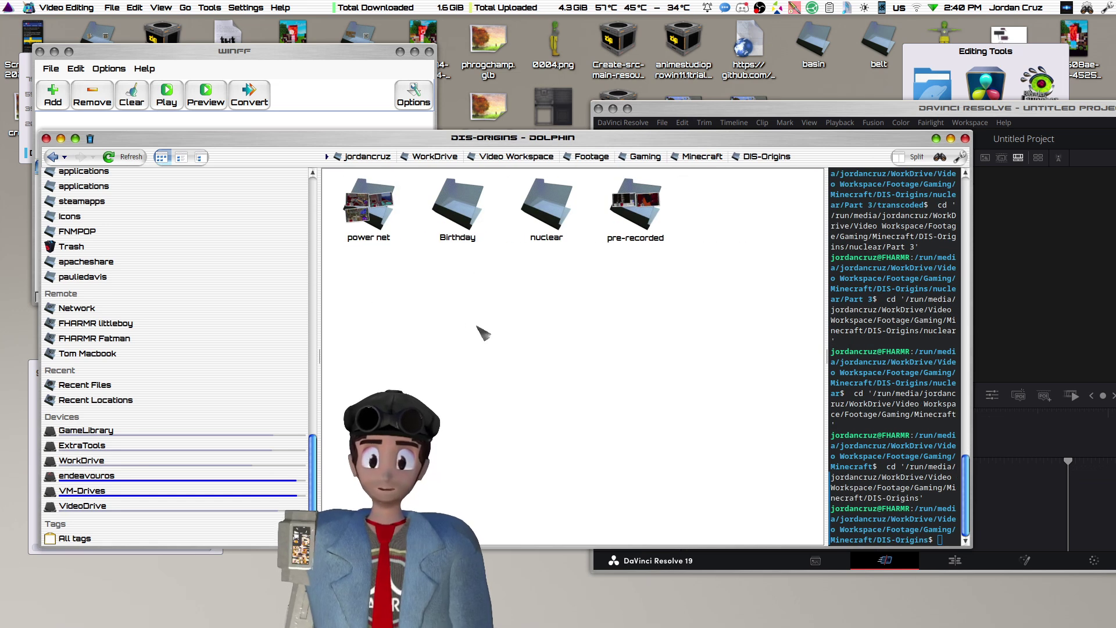
click(458, 209)
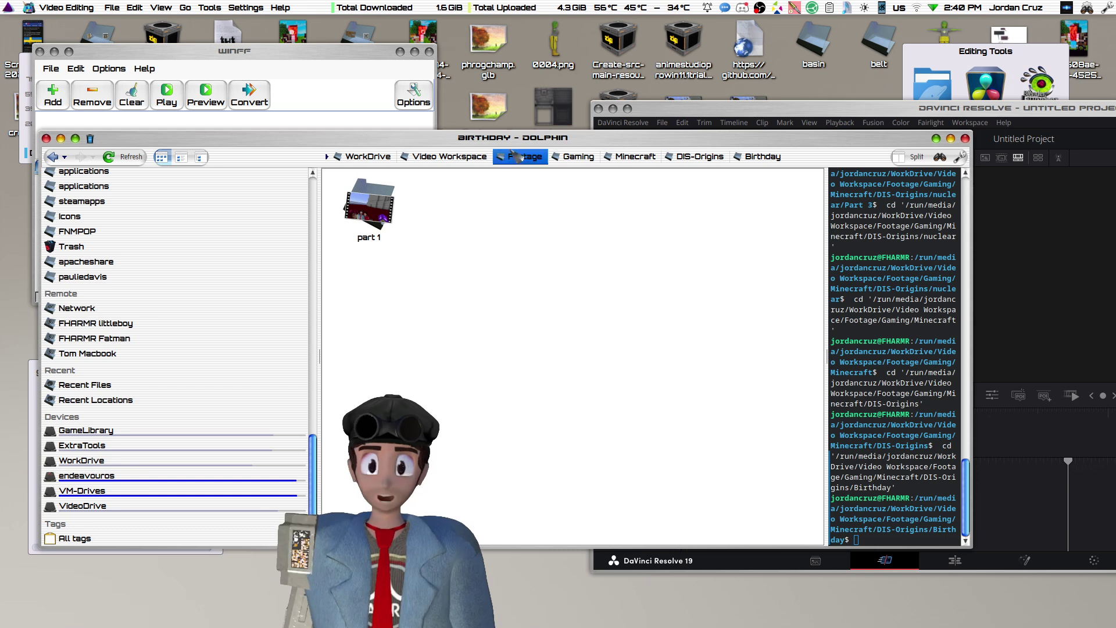
drag(521, 137, 546, 129)
click(385, 202)
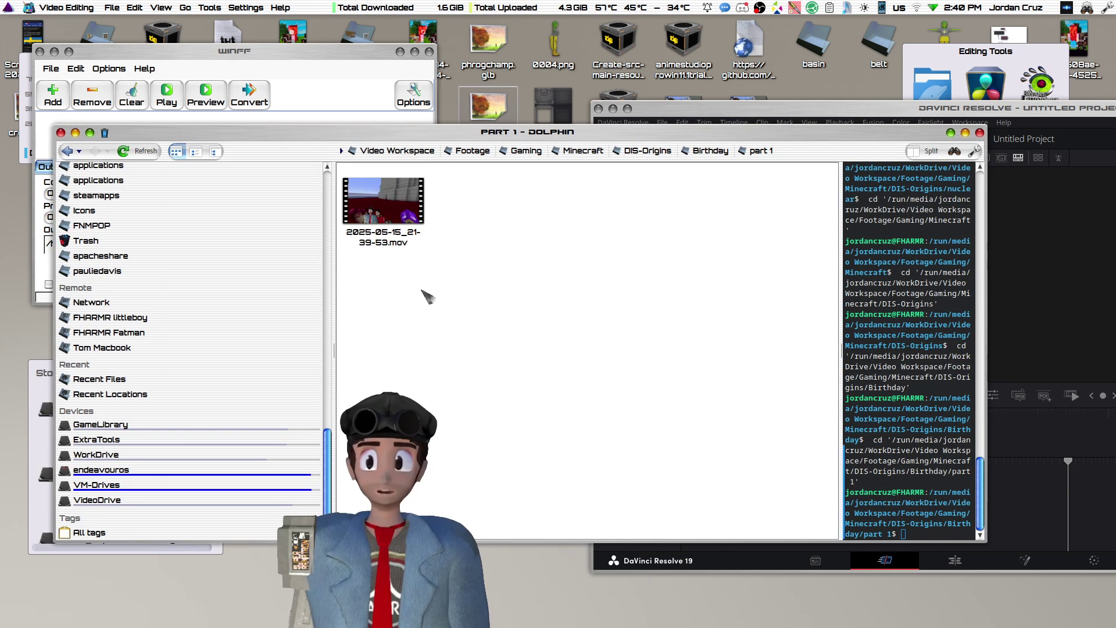
- Open 2025-05-15_21-39-53.mov in VLC media player
right_click(373, 238)
mouse_move(425, 261)
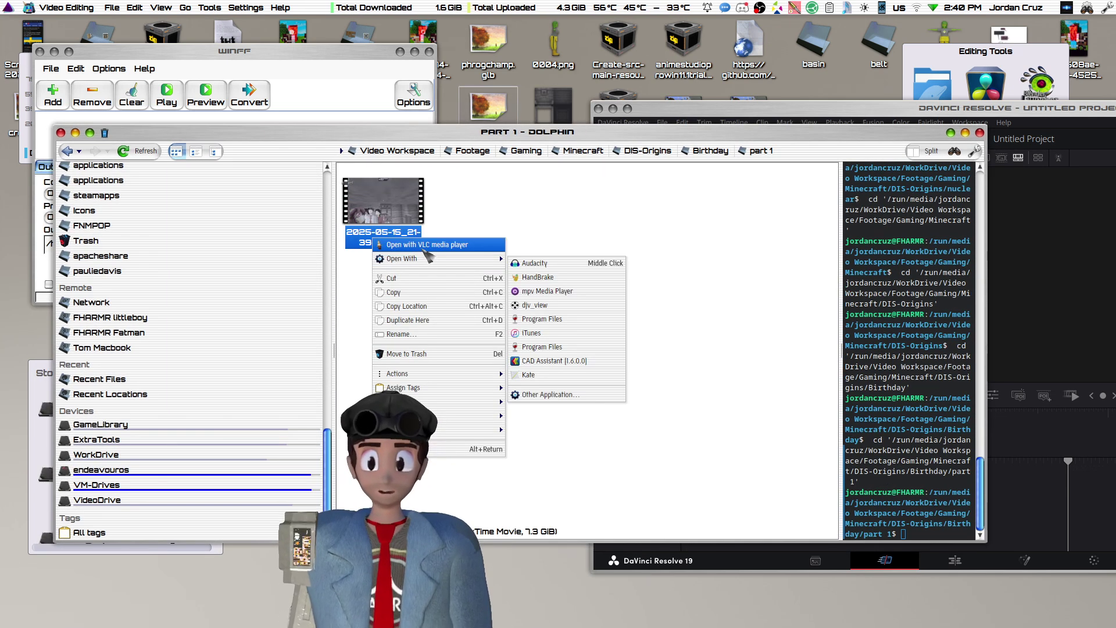
click(598, 262)
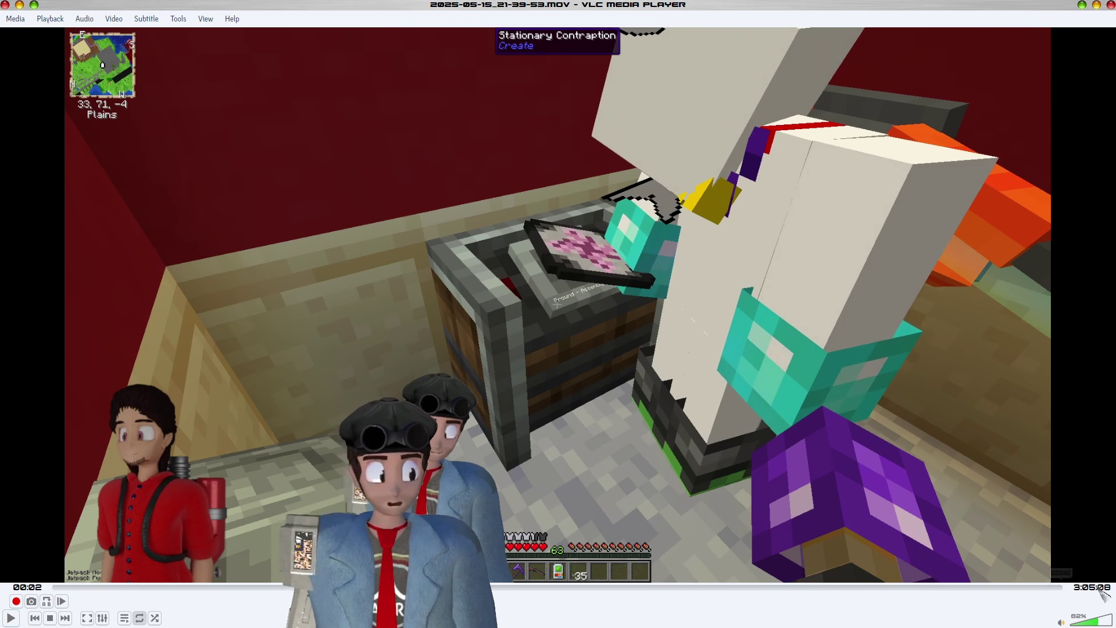
- Check the recording's audio tracks in VLC, and close the player
click(84, 19)
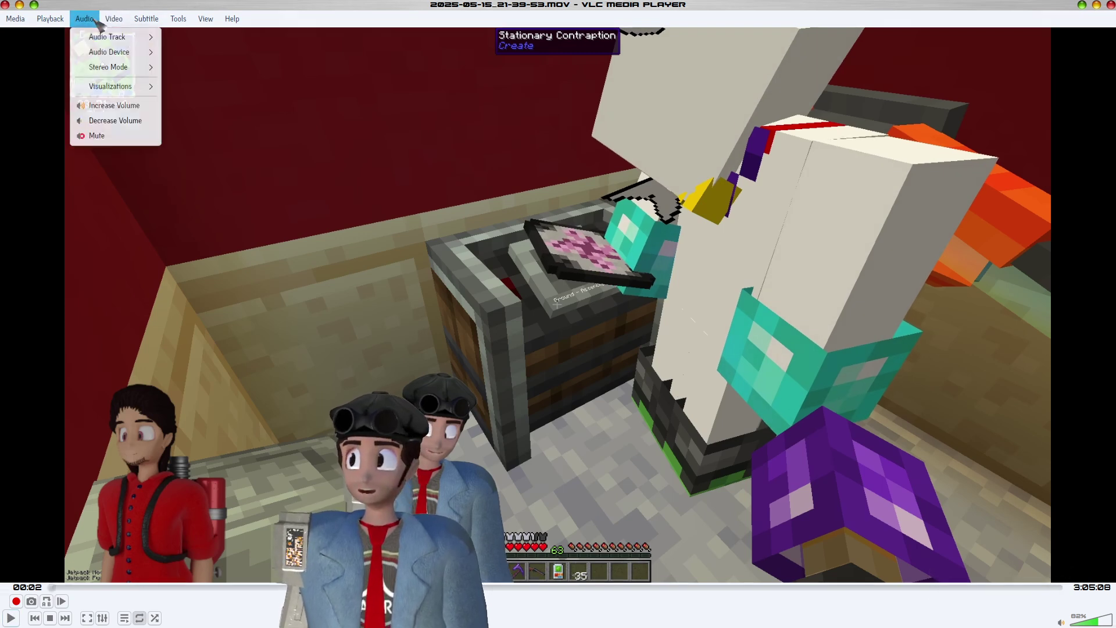
mouse_move(99, 42)
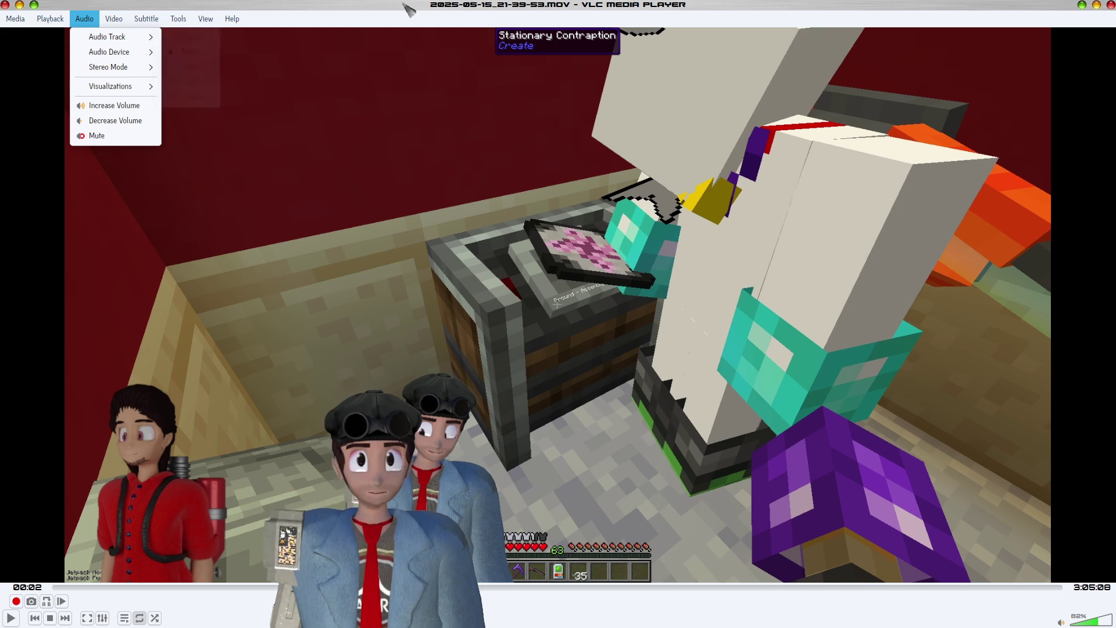
click(441, 5)
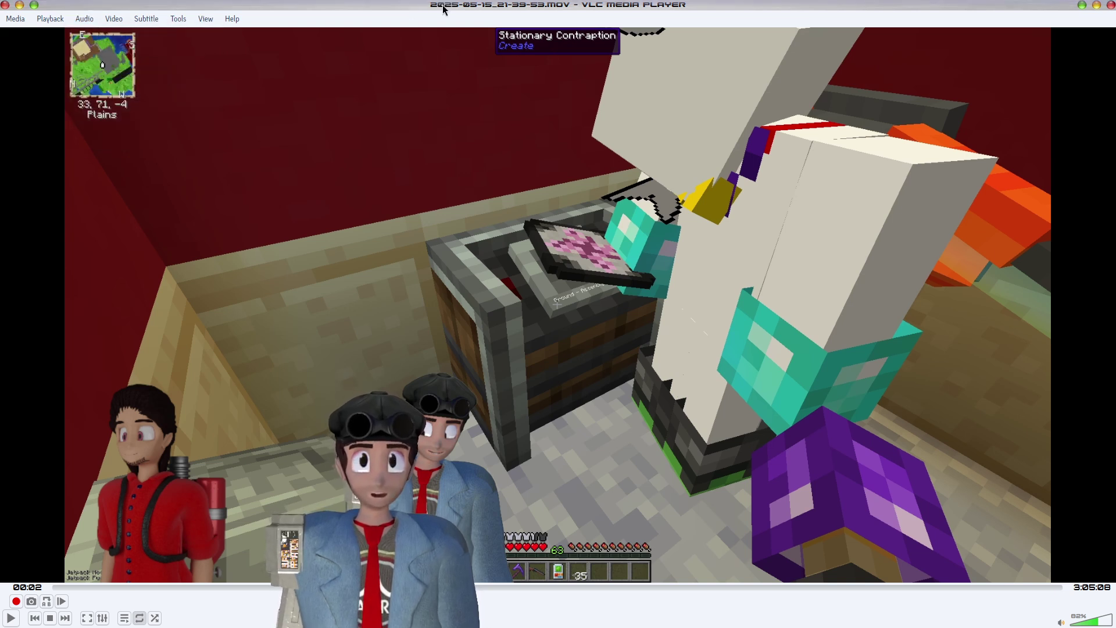
drag(441, 5, 540, 51)
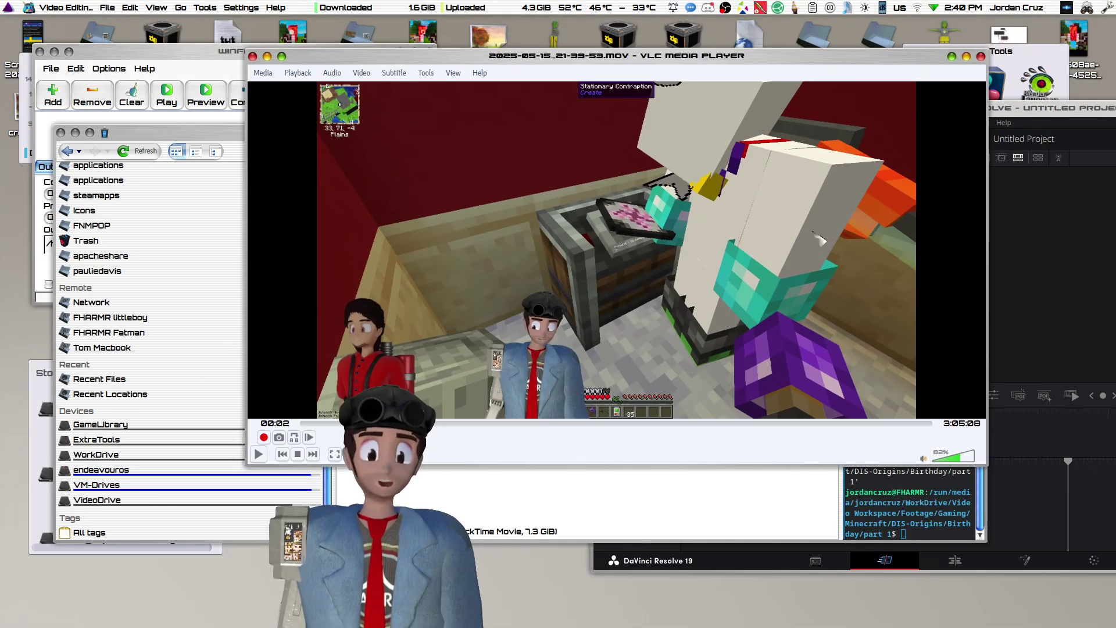
click(254, 57)
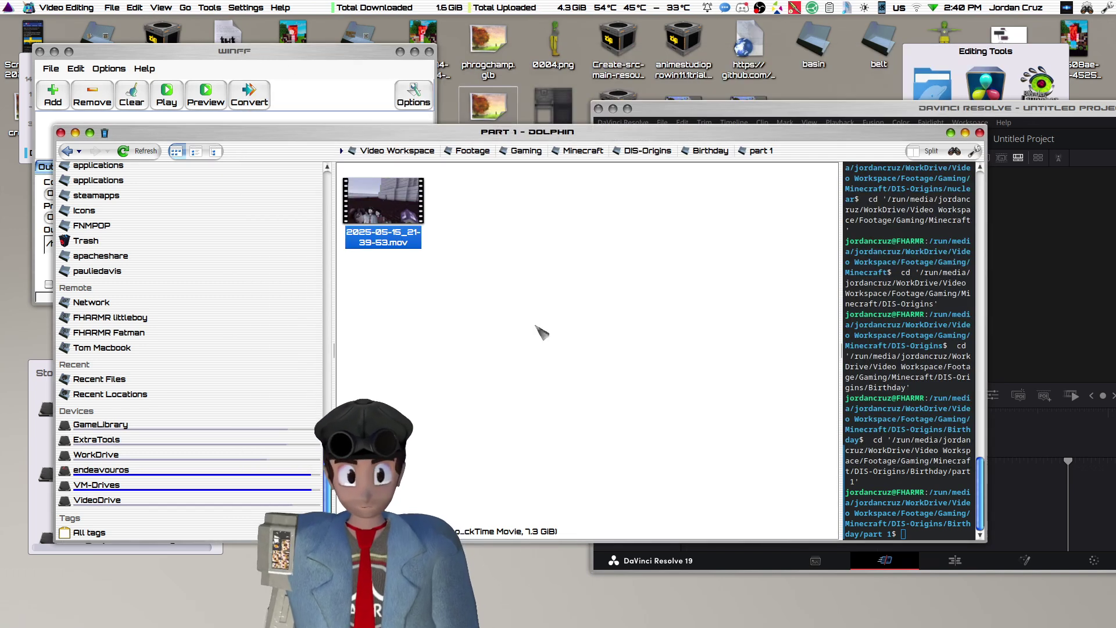
- Rearrange the part 1 folder, WinFF and DaVinci Resolve windows so WinFF, the recording file and the Editing Tools launcher are all uncovered
drag(485, 133, 477, 188)
drag(364, 71, 788, 43)
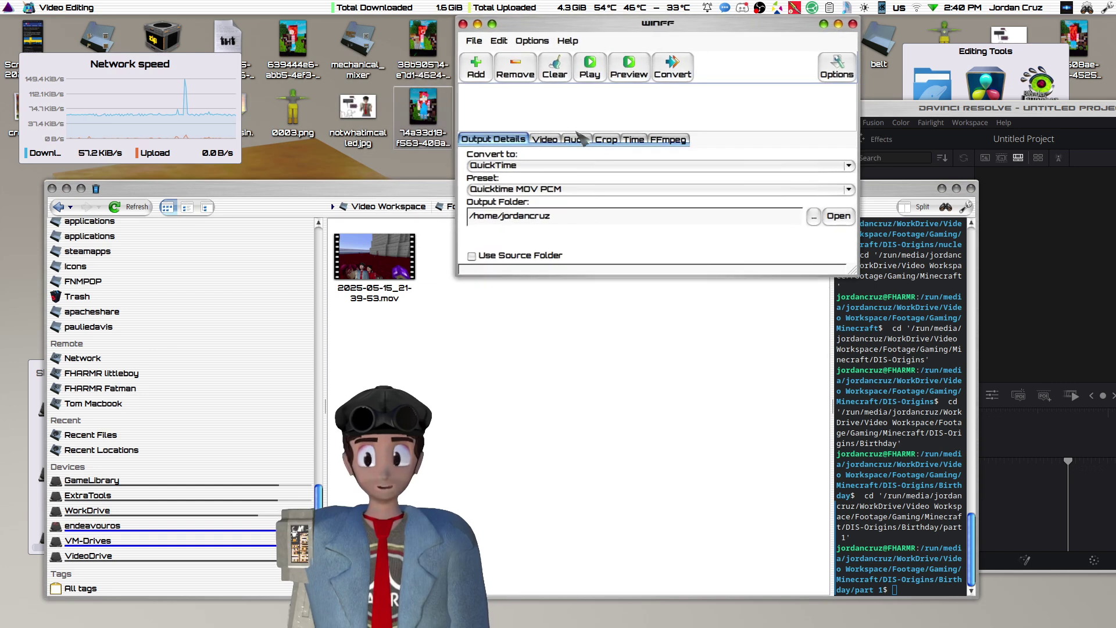
drag(402, 203, 375, 207)
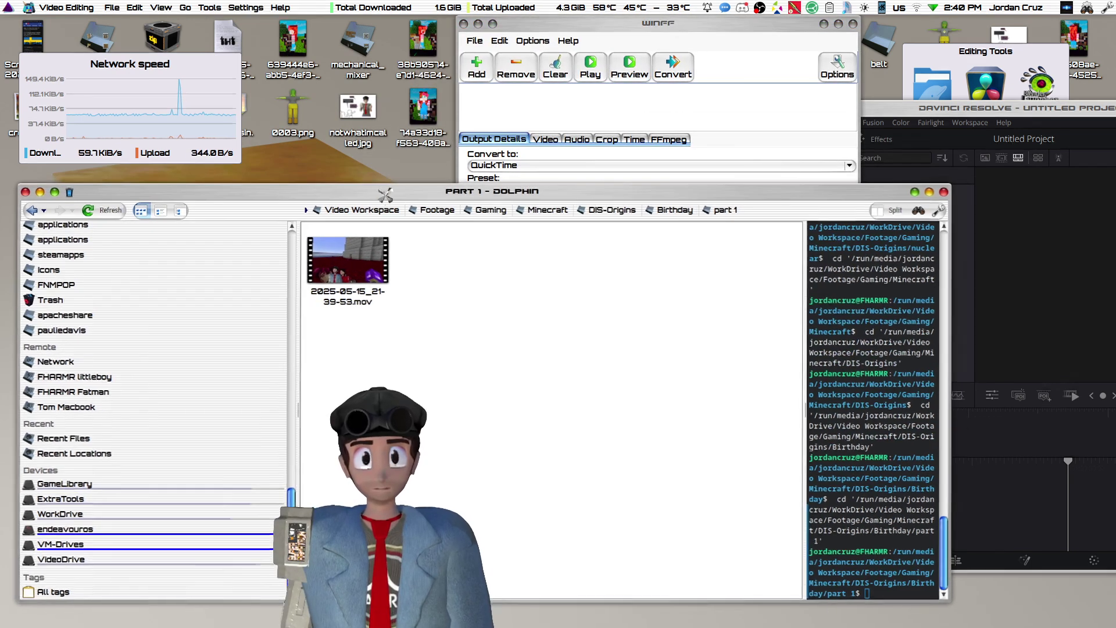
click(667, 35)
click(960, 135)
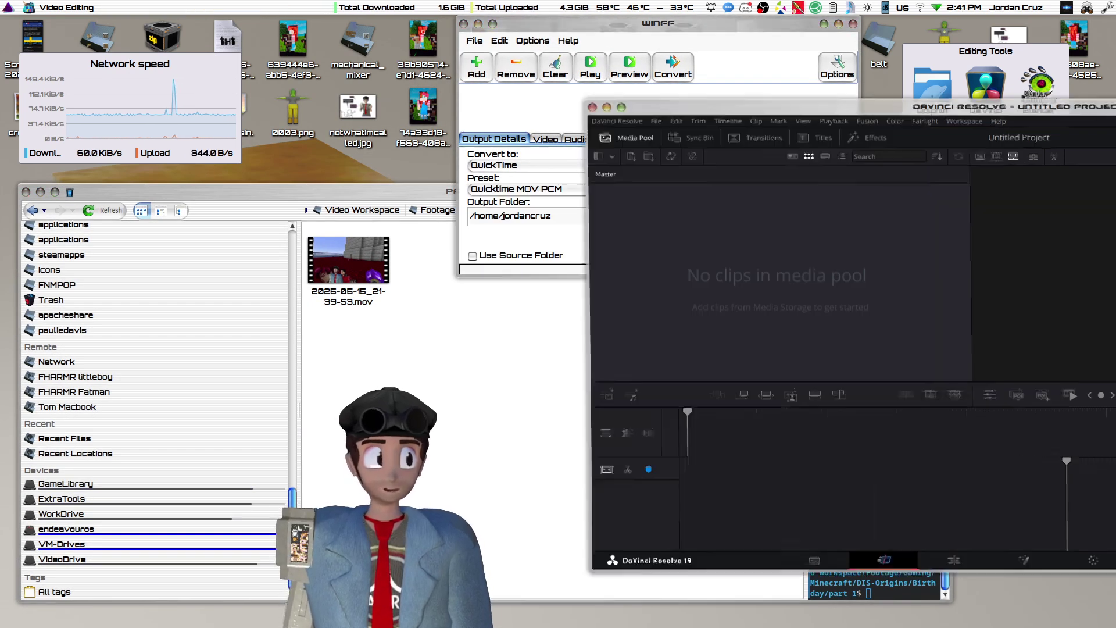
click(9, 7)
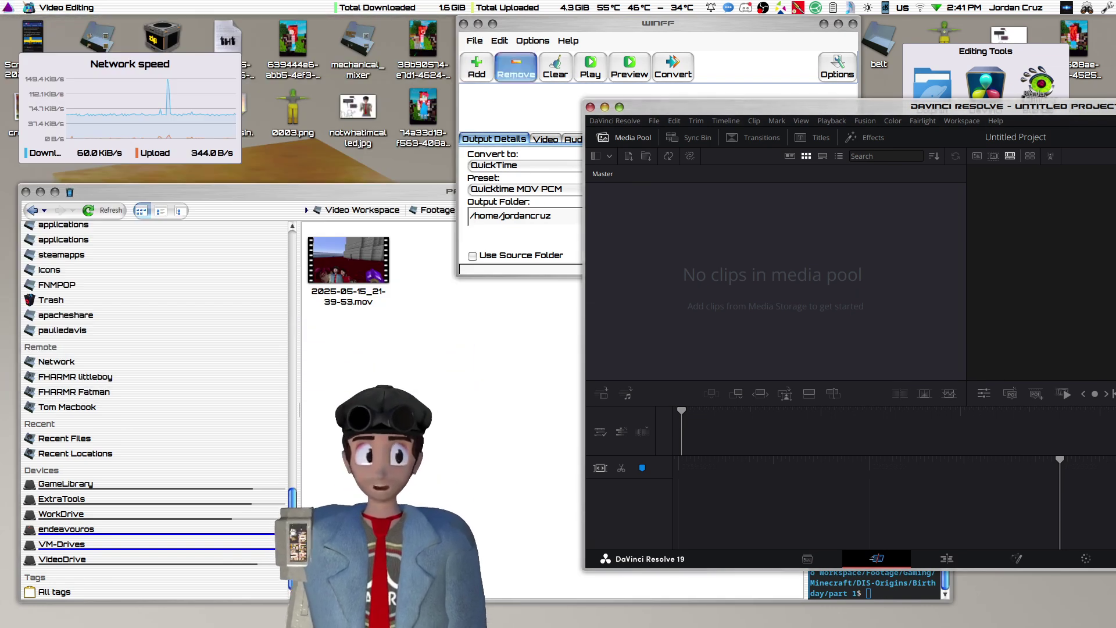
drag(1050, 113, 520, 421)
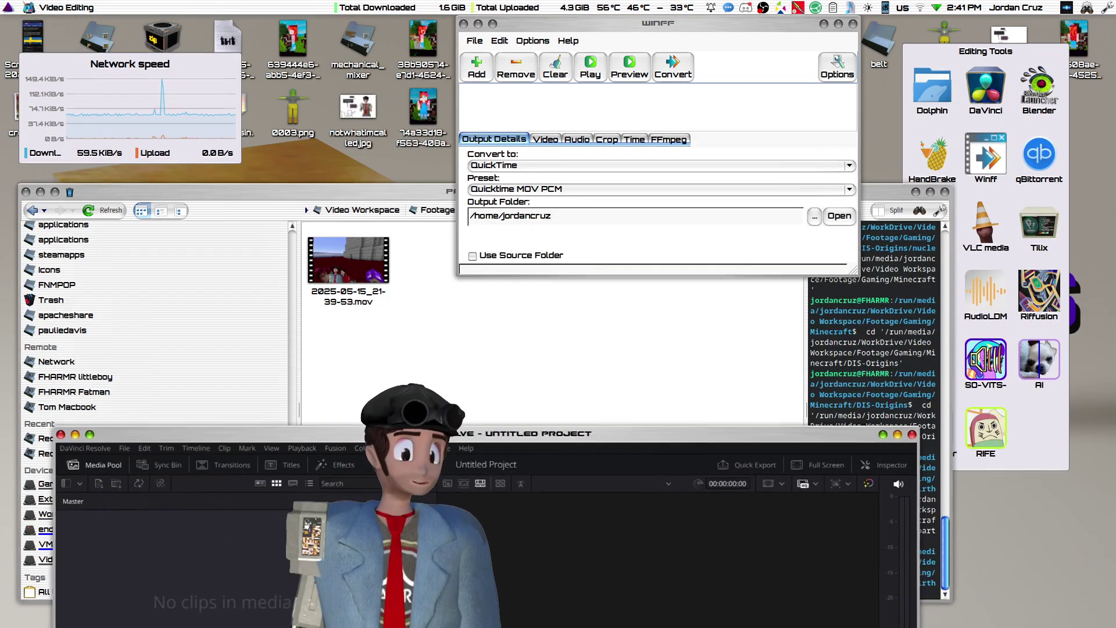
click(520, 383)
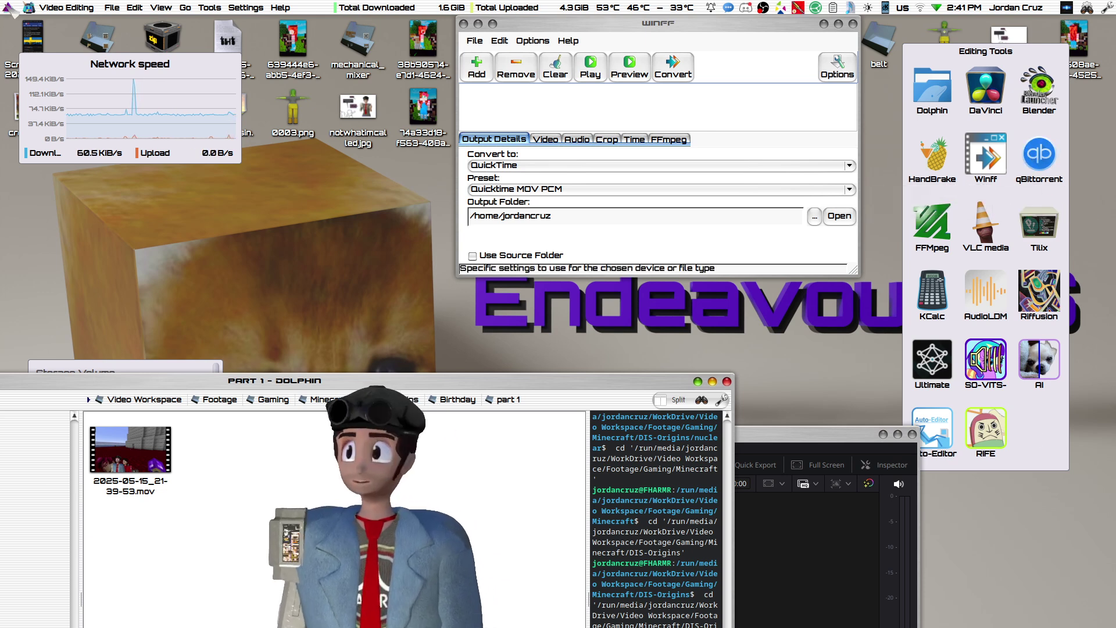
- Launch LosslessCut and load 2025-05-15_21-39-53.mov from the part 1 folder into it
click(9, 7)
text(loss)
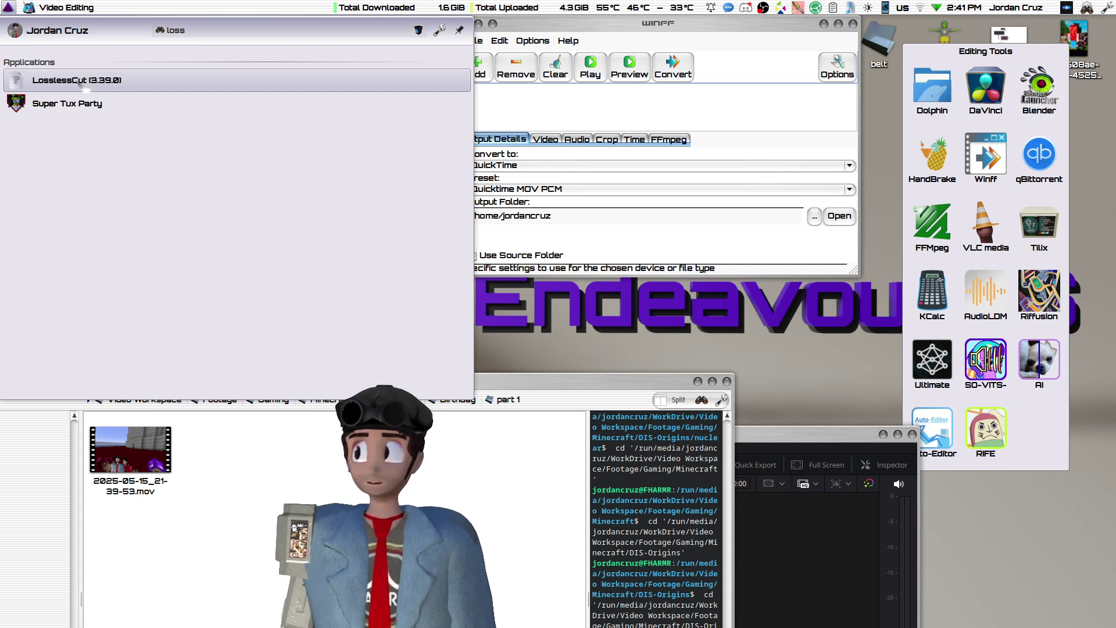
click(81, 84)
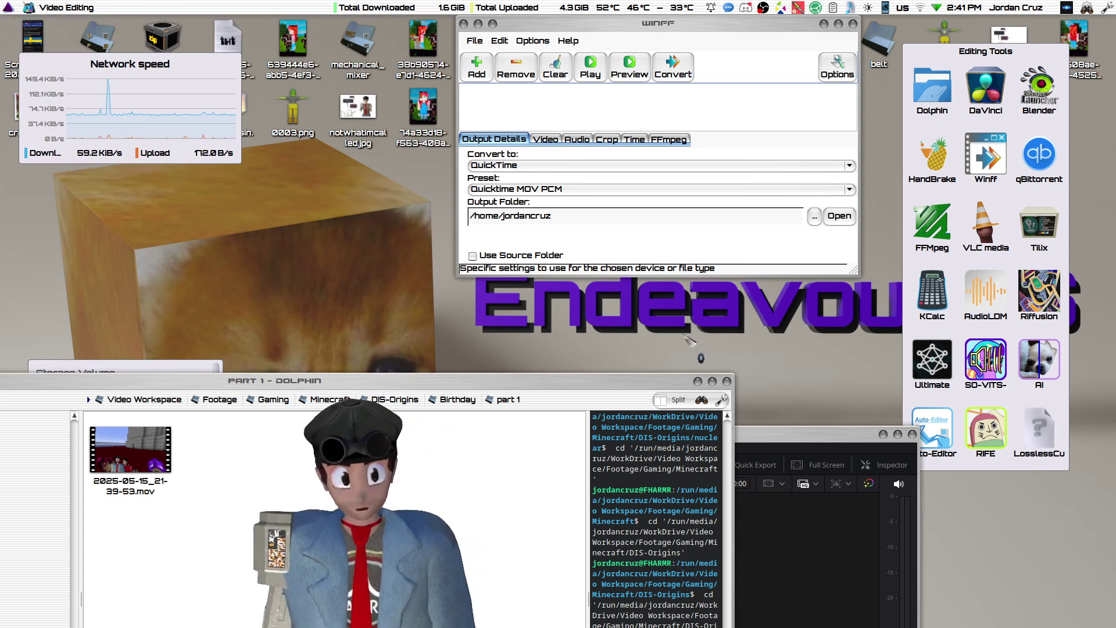
drag(129, 451, 637, 274)
drag(622, 150, 641, 112)
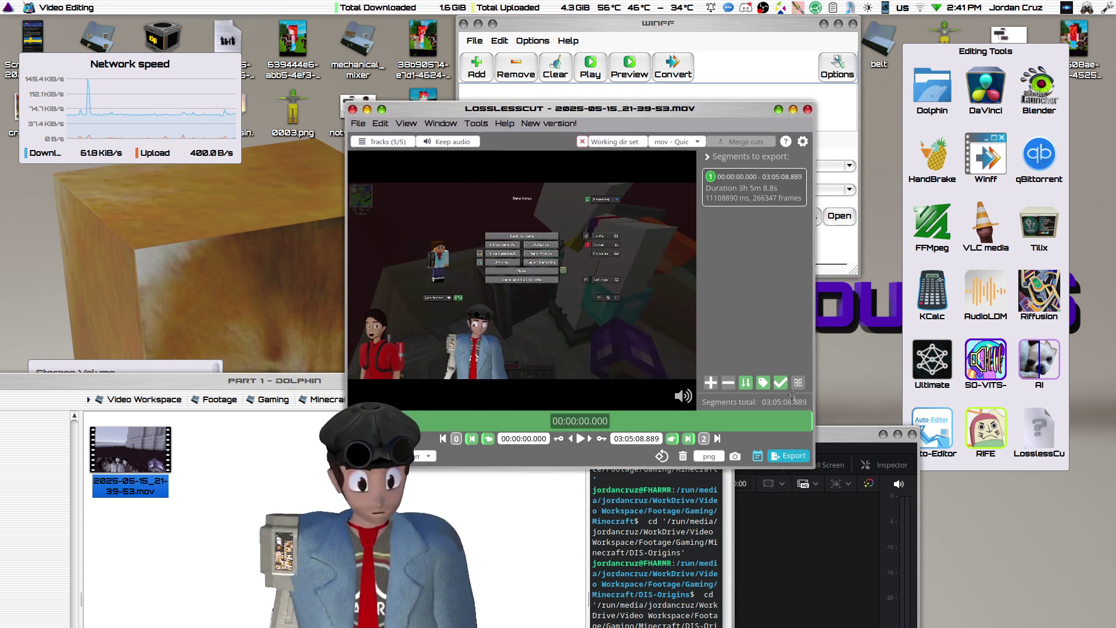
- Split the recording in LosslessCut at 00:59:28.731 and 02:05:26.268, making three segments
click(798, 385)
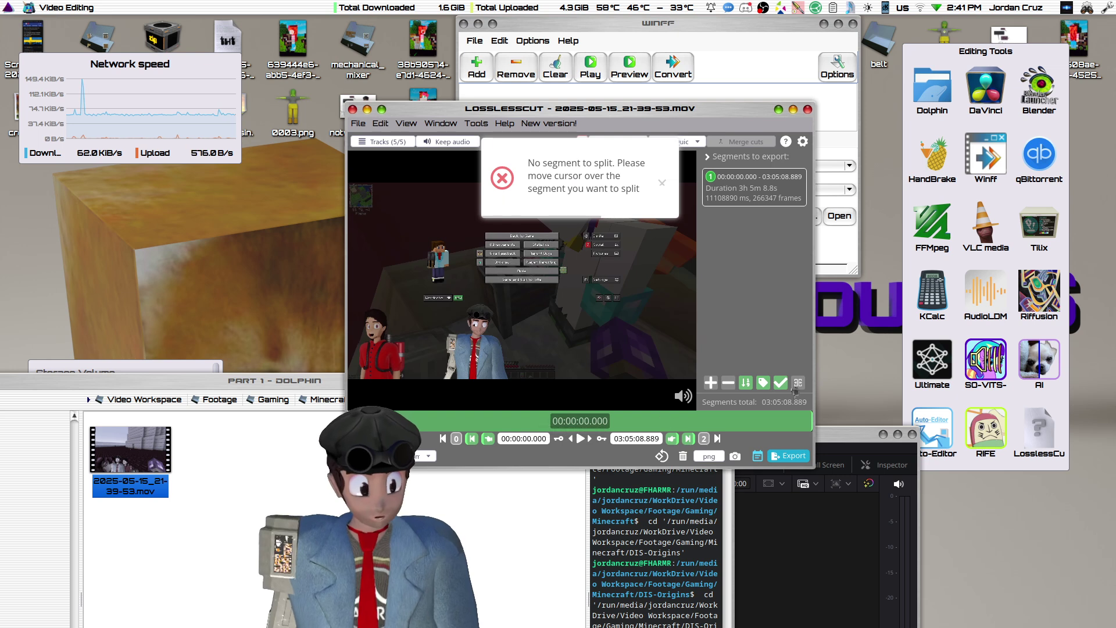
click(625, 423)
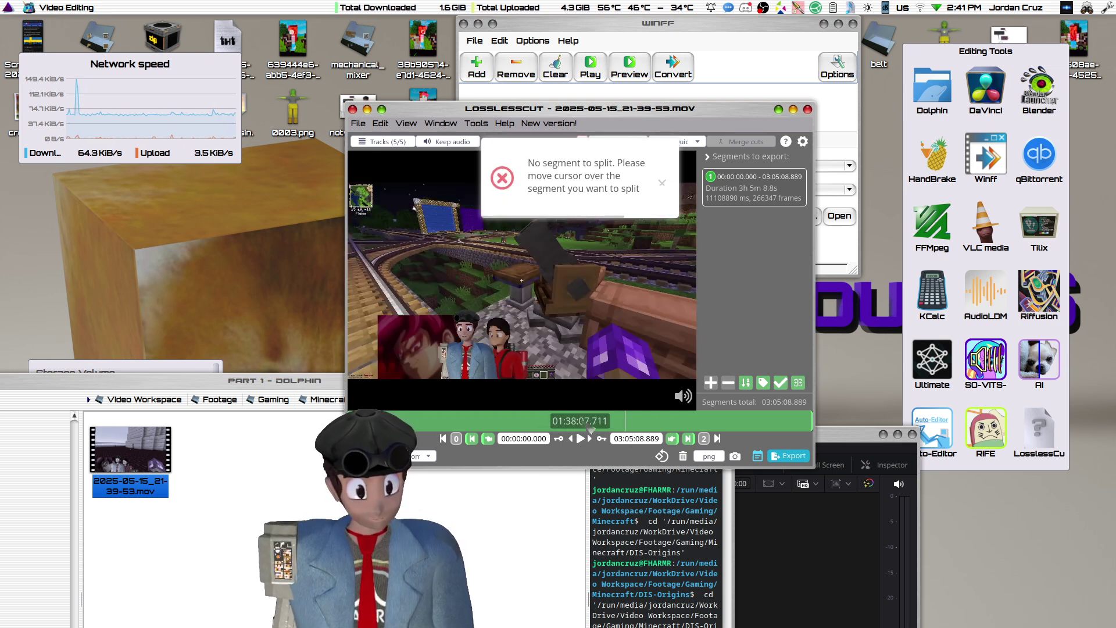
click(798, 383)
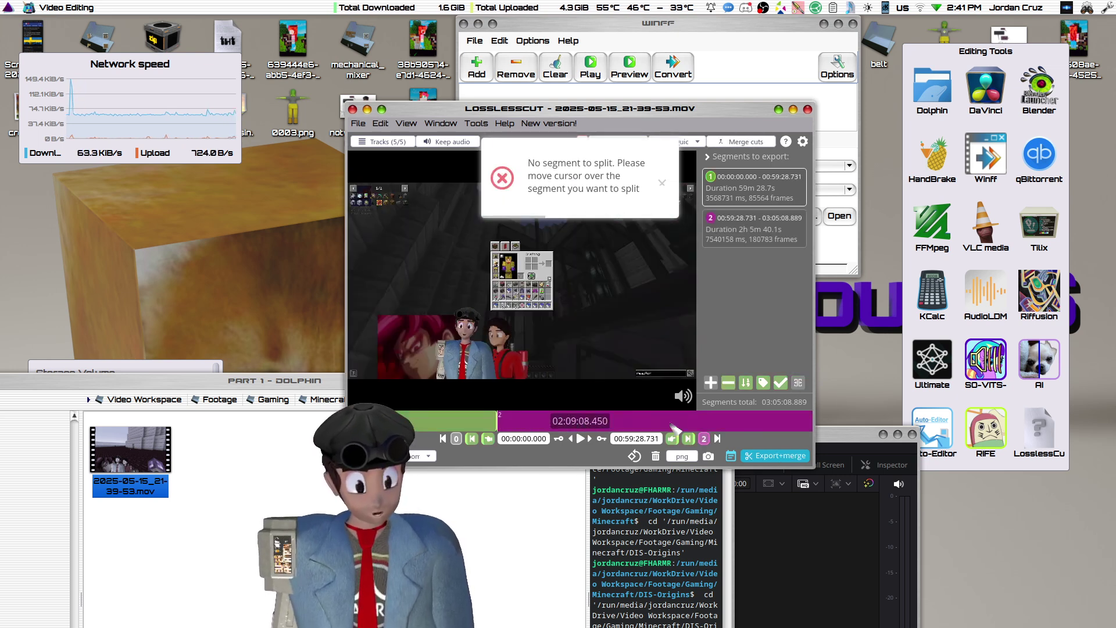
click(798, 382)
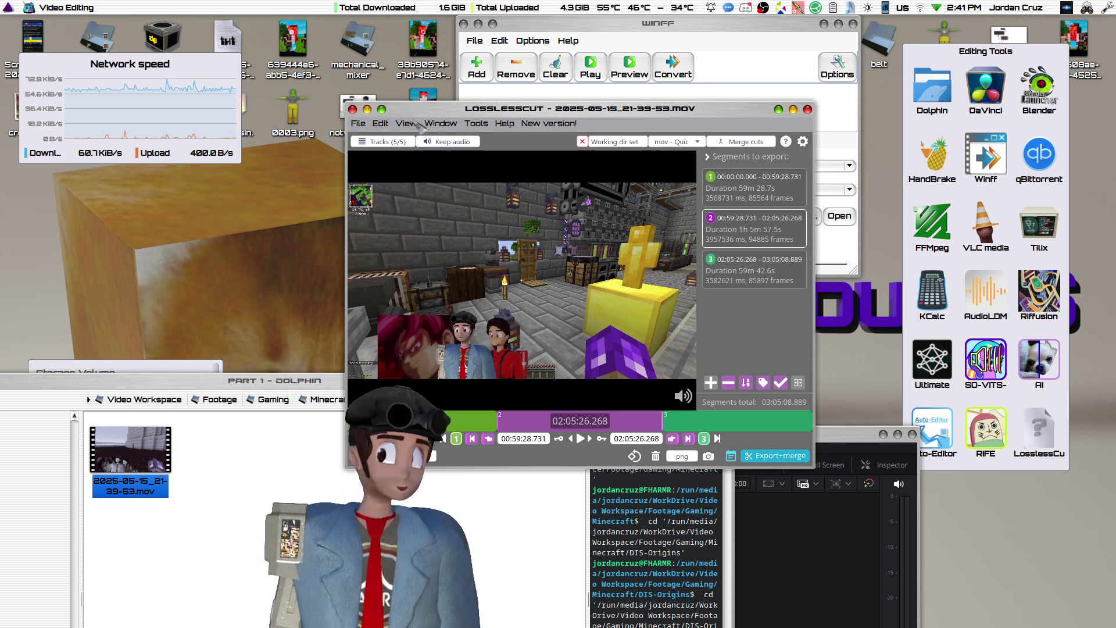
- Close LosslessCut, uncover the Dolphin window and go up to the DIS-Origins folder
click(354, 110)
drag(407, 389, 646, 192)
click(672, 203)
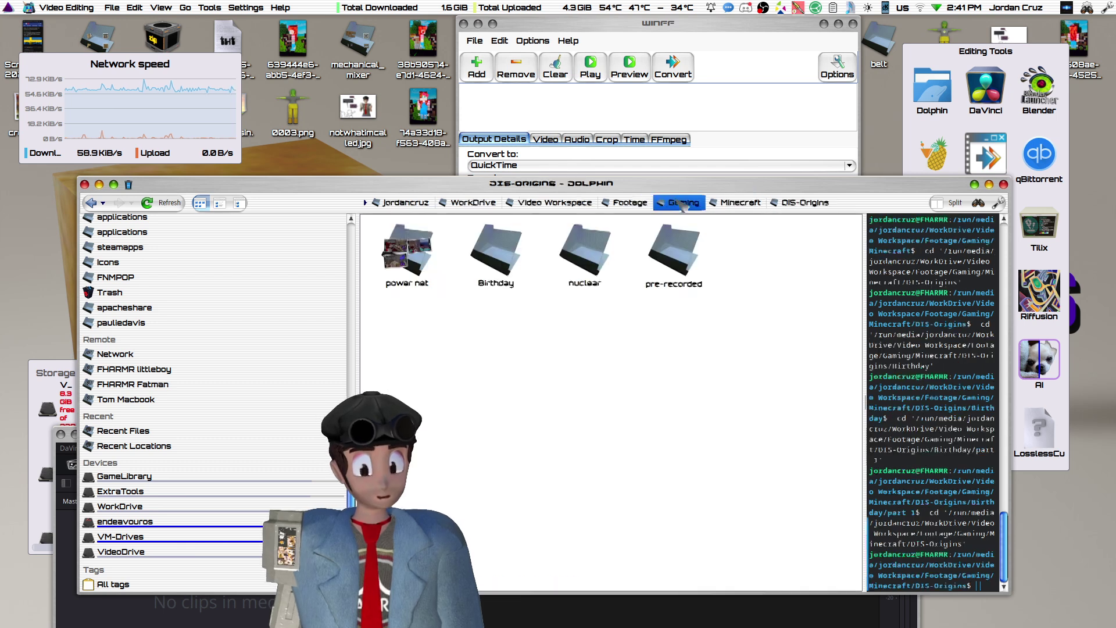
- Check the recordings in the power net folder and return to DIS-Origins
double_click(400, 247)
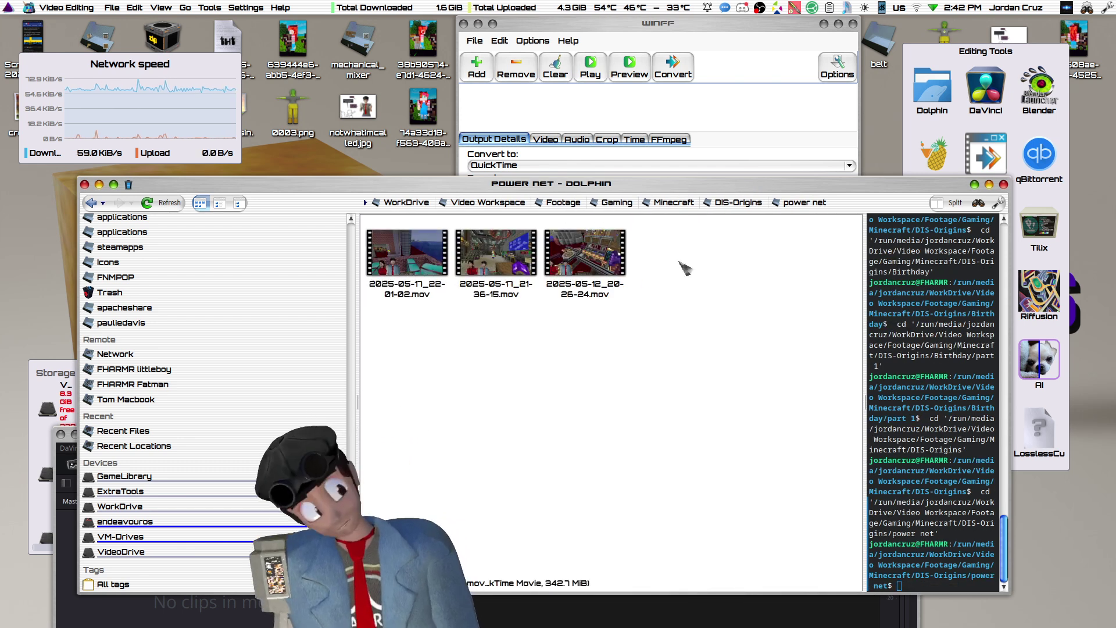
click(738, 202)
click(573, 256)
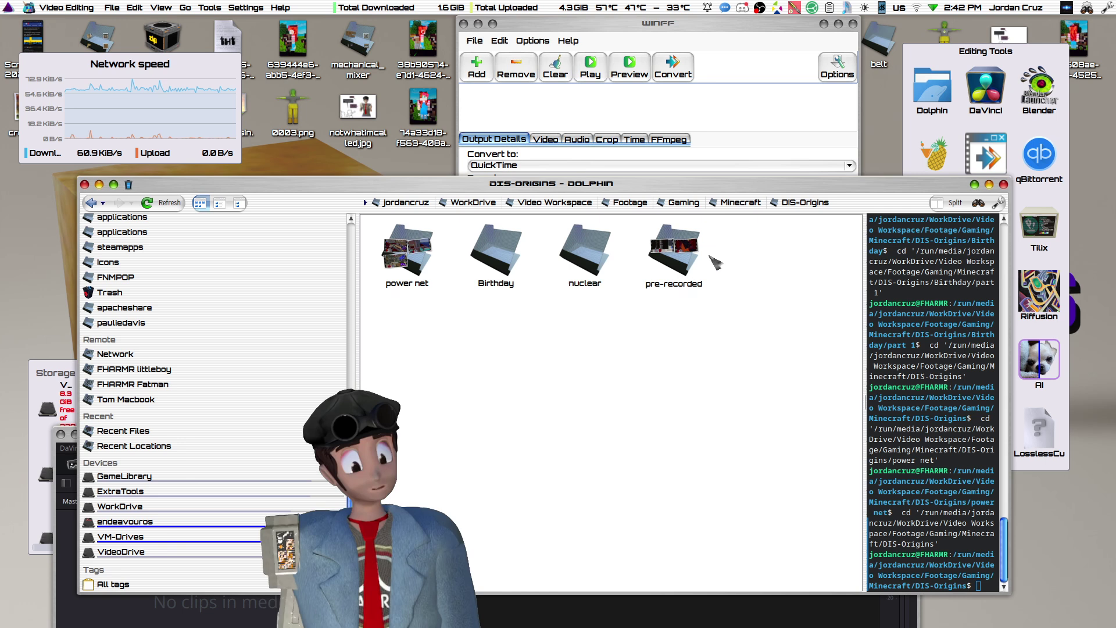
- Open the transcoded folder inside nuclear/Part 3 and reposition its window so the full contents are in view
double_click(585, 253)
drag(387, 312, 710, 319)
double_click(404, 279)
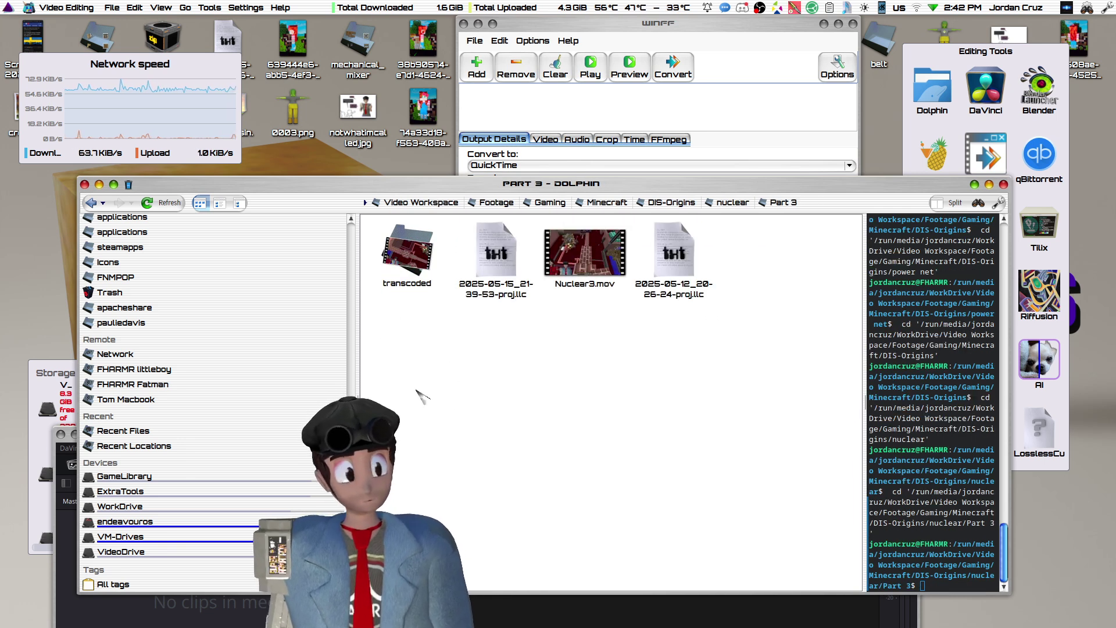
drag(581, 184, 435, 197)
double_click(260, 268)
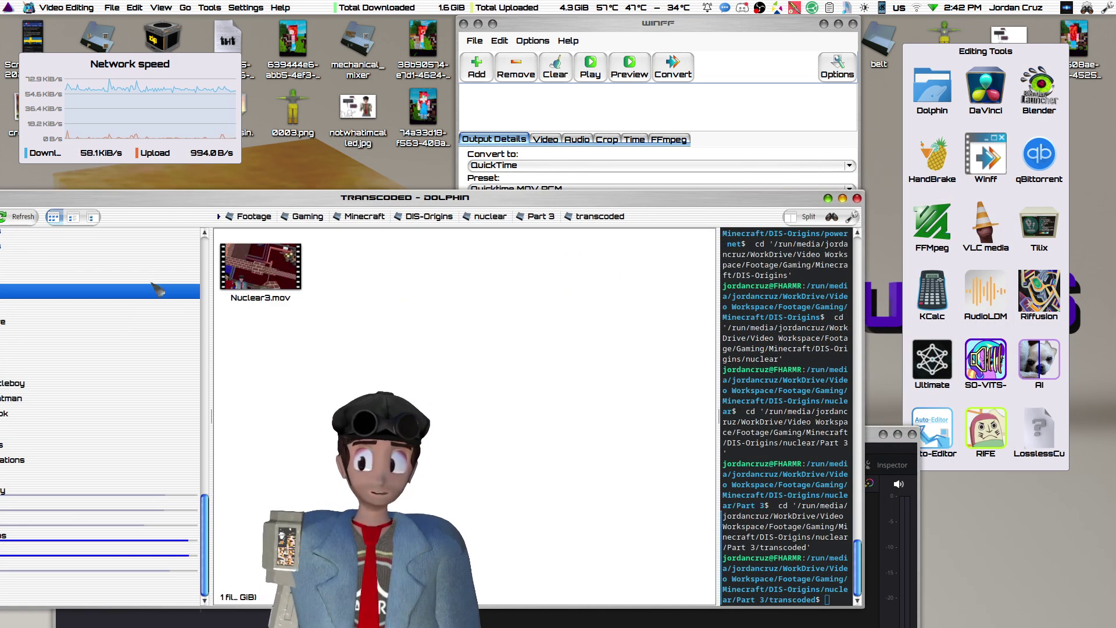
drag(305, 190, 427, 191)
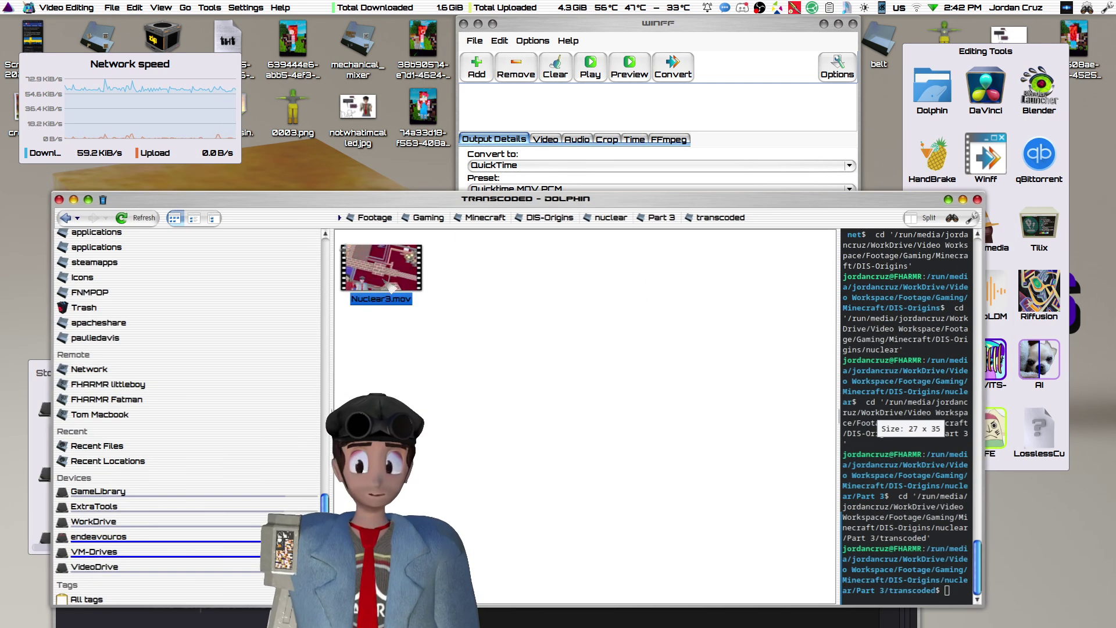
- Inspect the detailed media properties of the transcoded Nuclear3.mov, including its audio and video codecs, and close the properties window
right_click(385, 284)
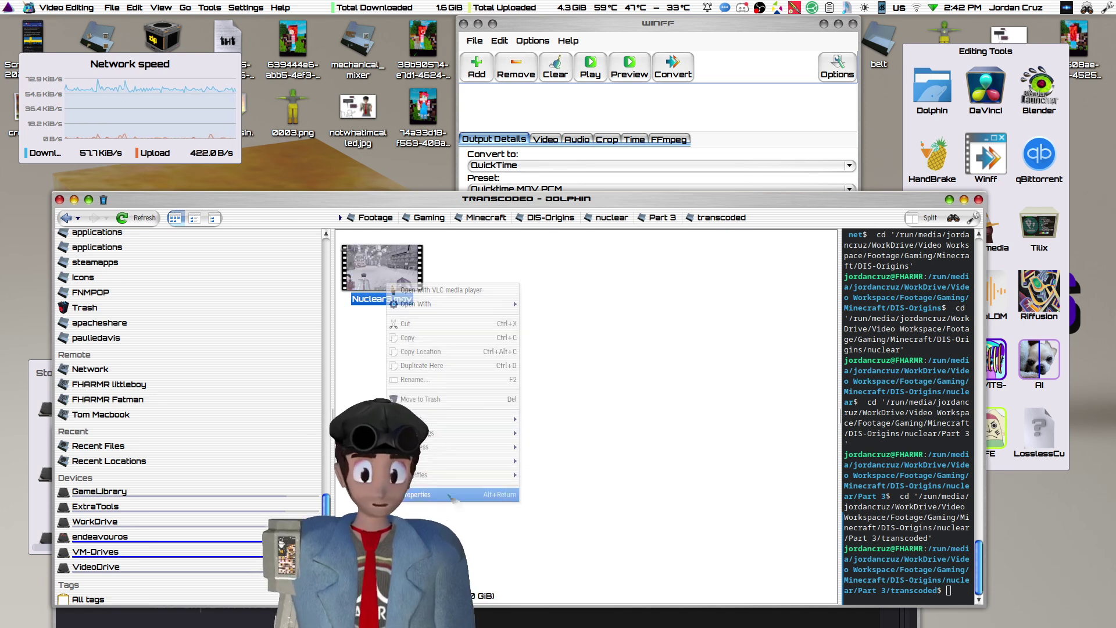
click(443, 494)
drag(578, 281, 533, 226)
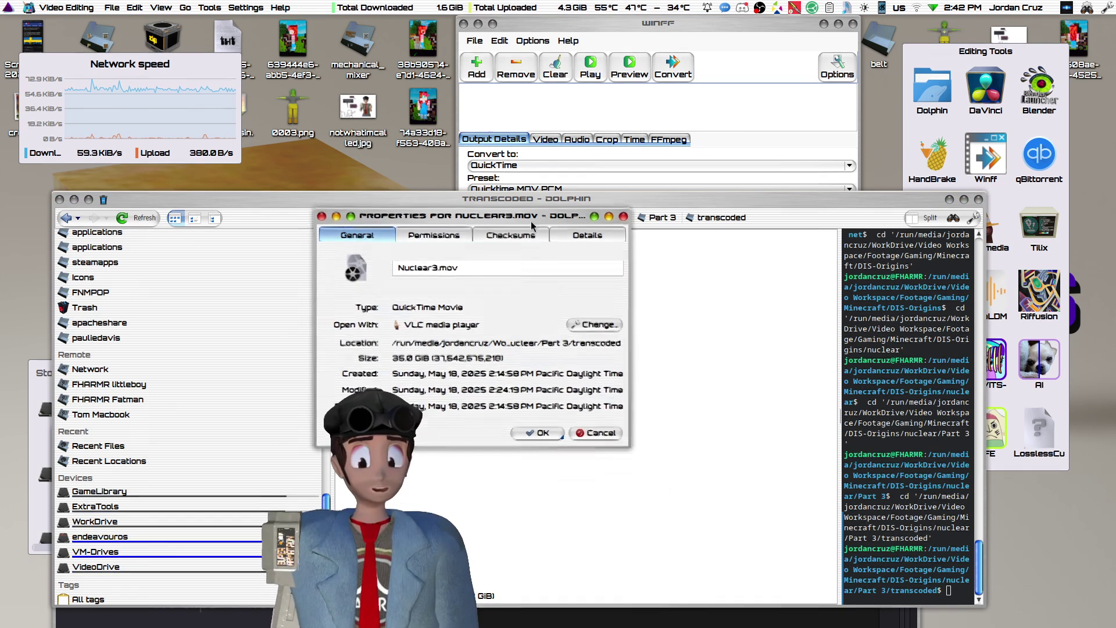
click(588, 237)
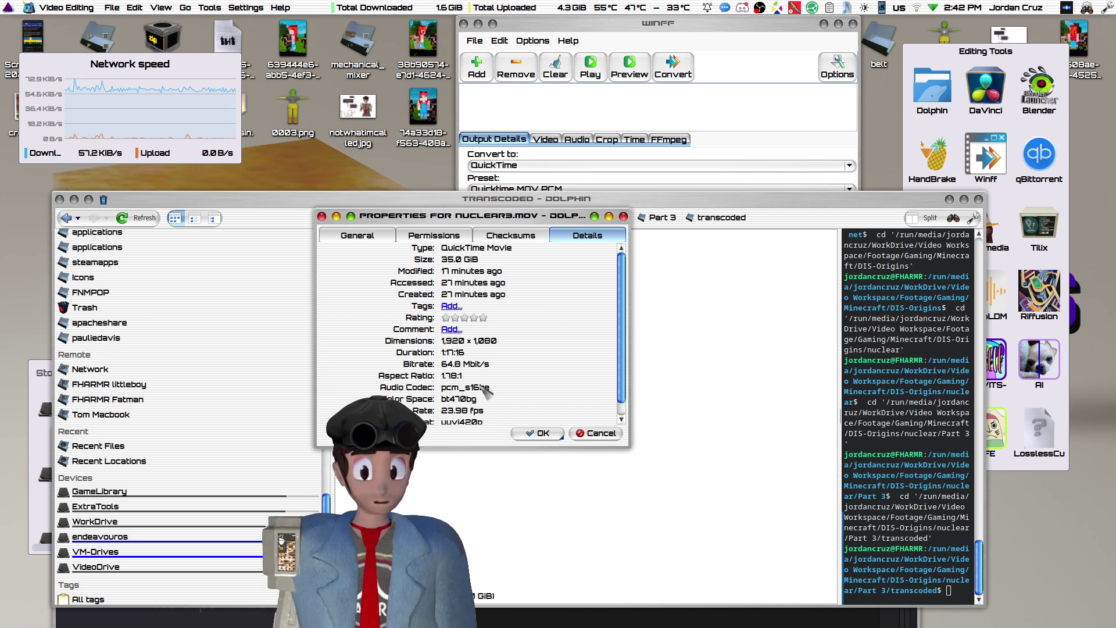
scroll(415, 393, down, 1)
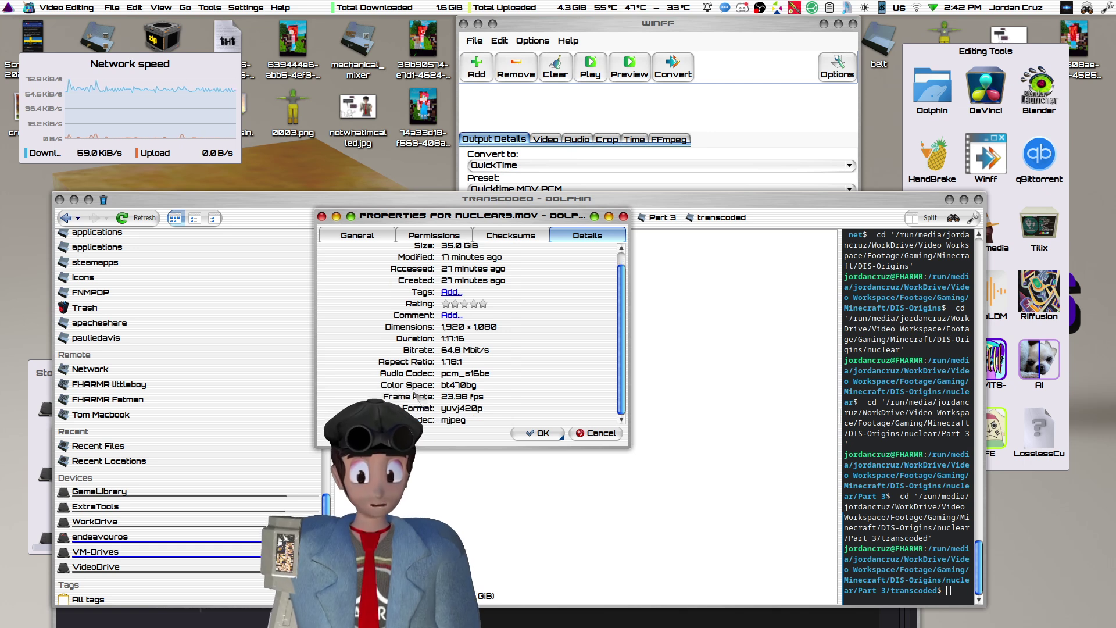
click(601, 433)
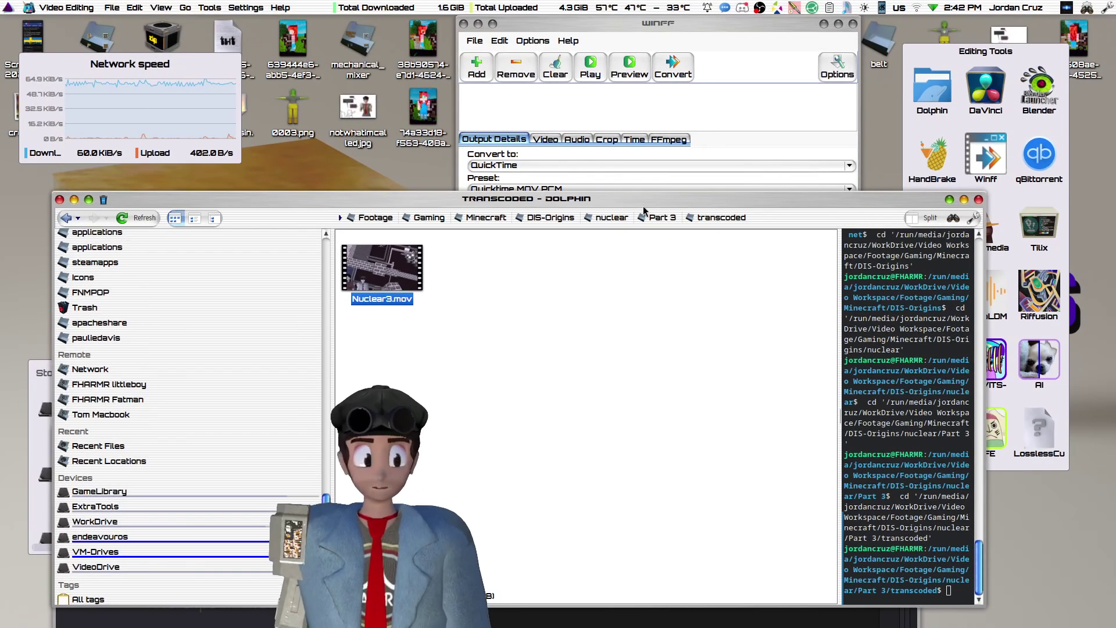
- Rearrange the Dolphin and DaVinci Resolve windows and import the transcoded Nuclear3.mov into the Resolve media pool
drag(643, 210, 626, 168)
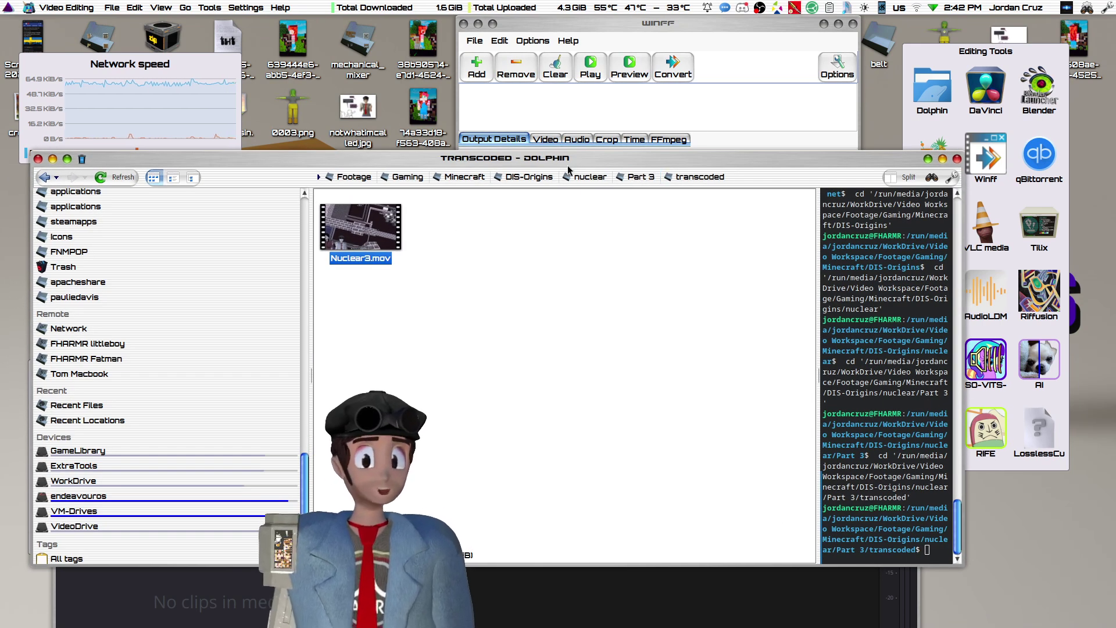
drag(581, 175, 430, 130)
drag(842, 436, 1002, 76)
click(177, 115)
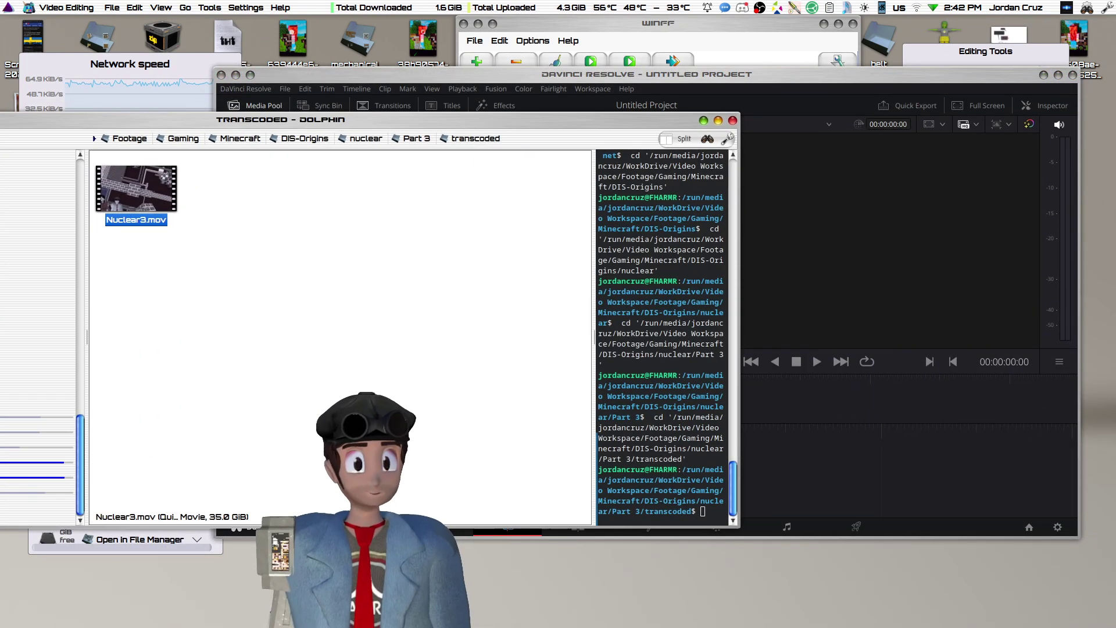
drag(412, 121, 455, 328)
drag(179, 395, 411, 231)
click(659, 360)
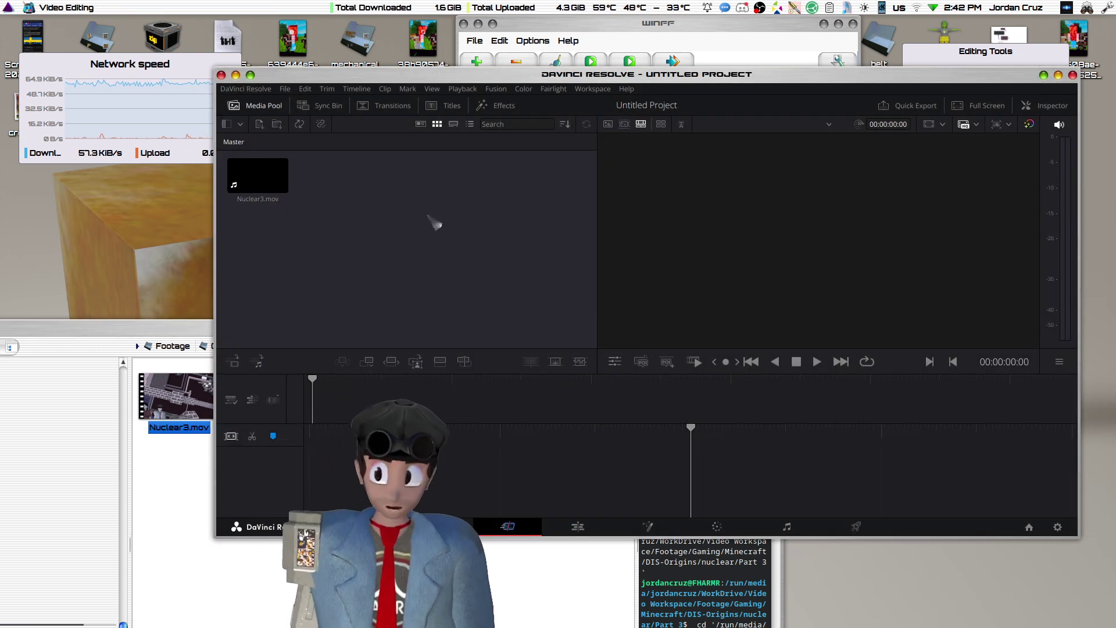
- View Nuclear3.mov's metadata on the Media page, and look at the Cut and Edit pages
drag(616, 73, 608, 36)
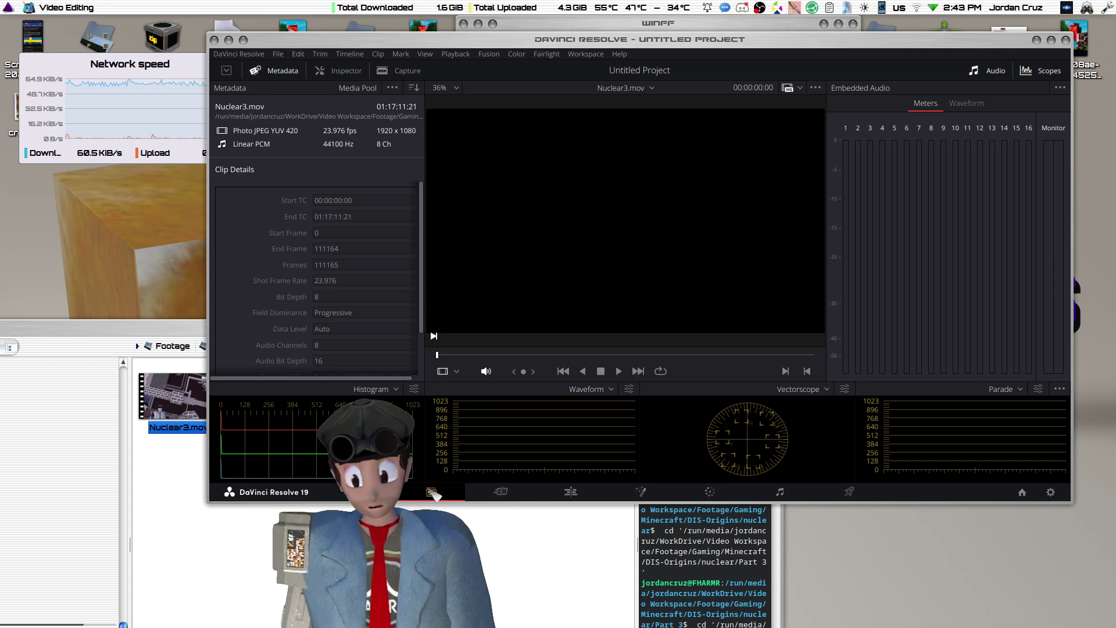
click(434, 493)
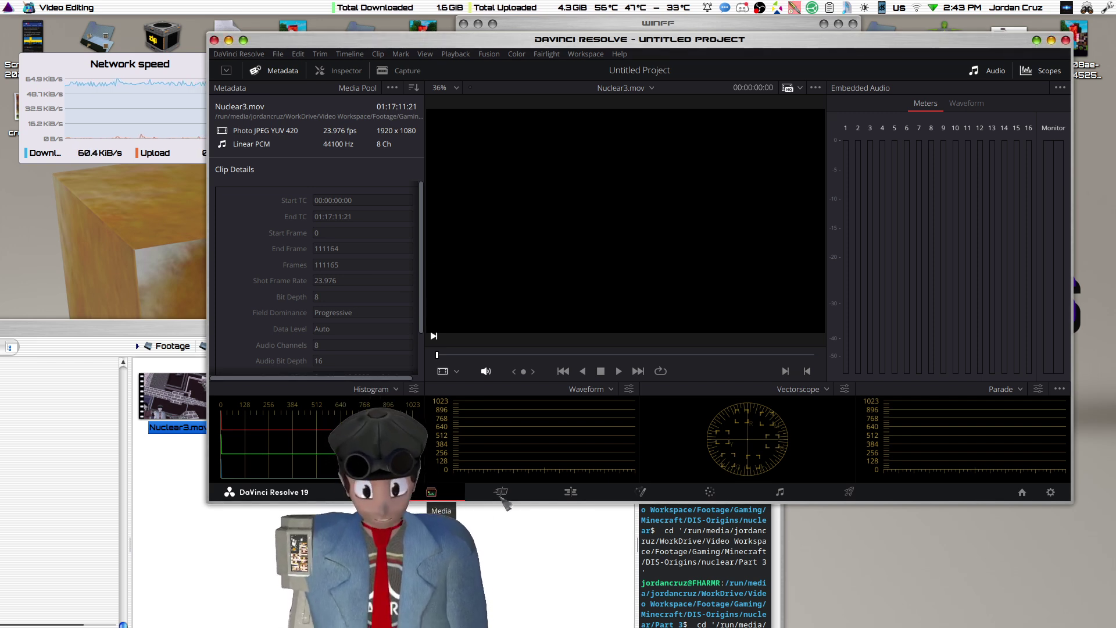
click(512, 497)
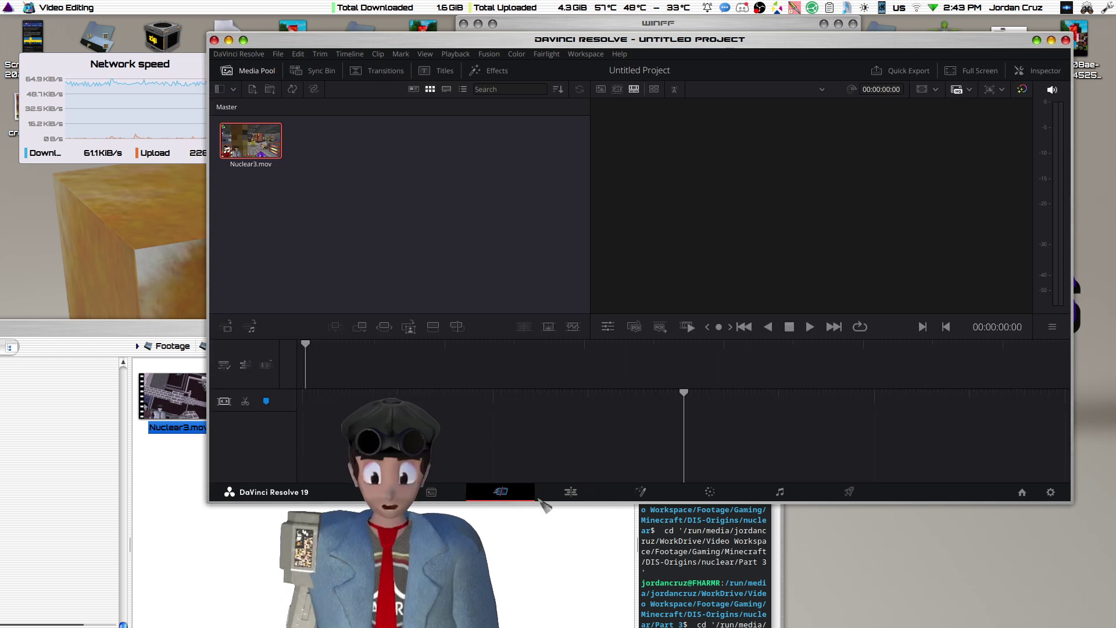
click(572, 496)
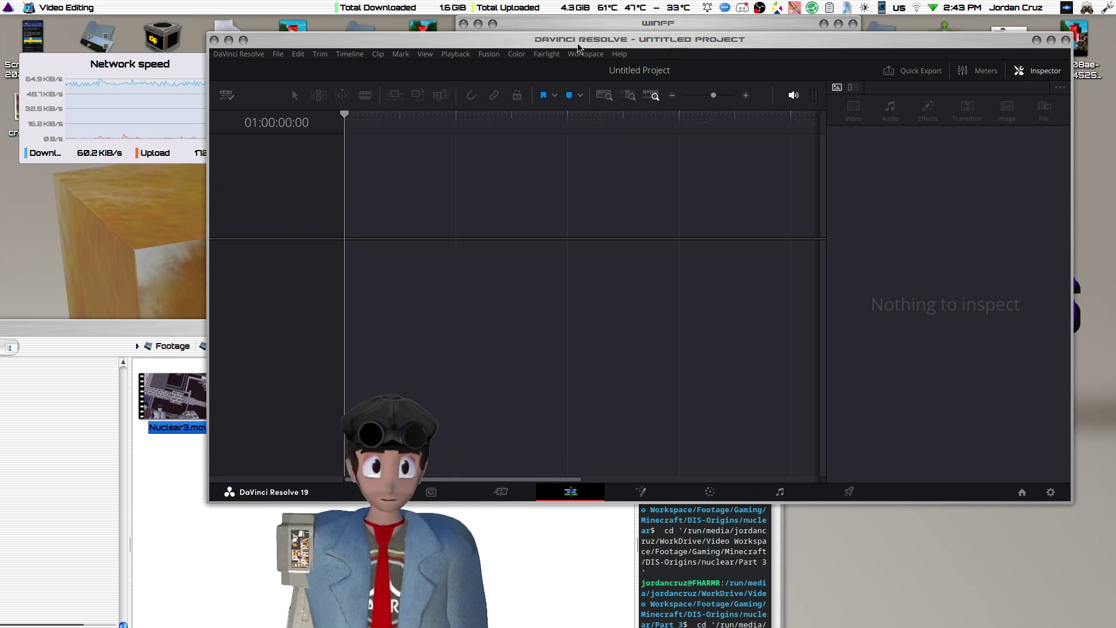
- Maximize the DaVinci Resolve window and switch back to the Media page
double_click(578, 44)
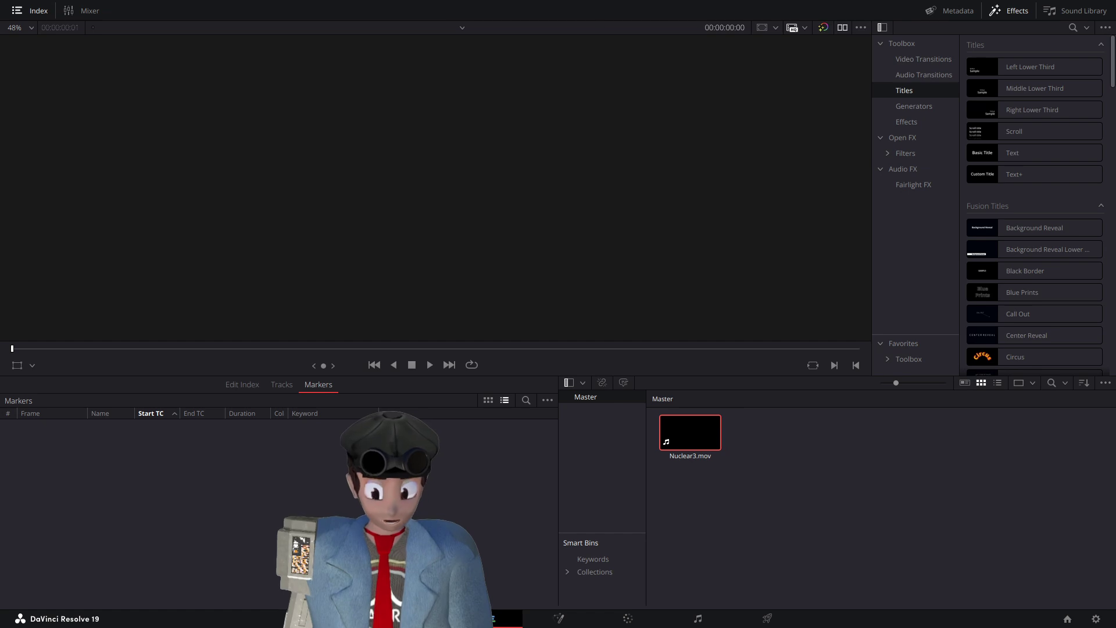
drag(494, 324, 596, 3)
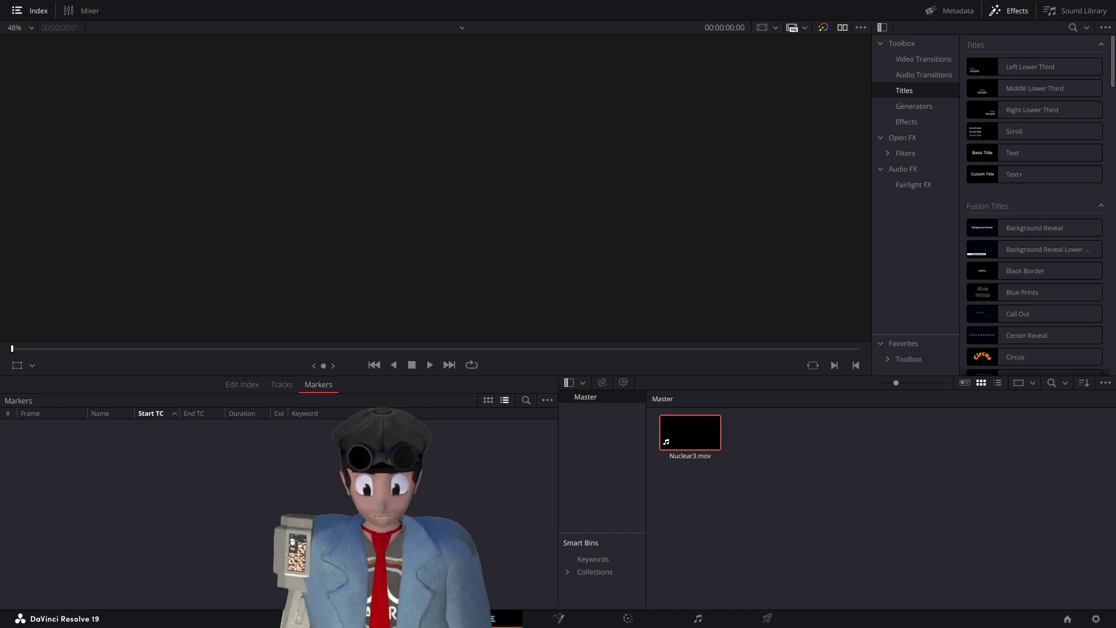
key(shift+2)
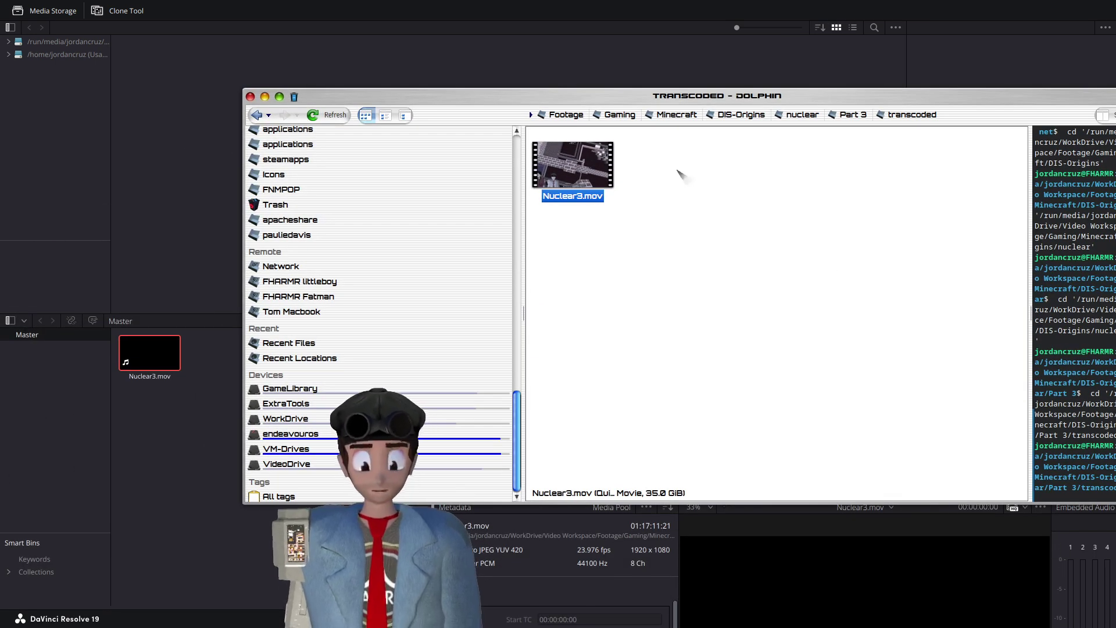
- Position the Dolphin window over Resolve and open the Footage/video assets/piston transition/deployer folder in it
drag(678, 100, 835, 79)
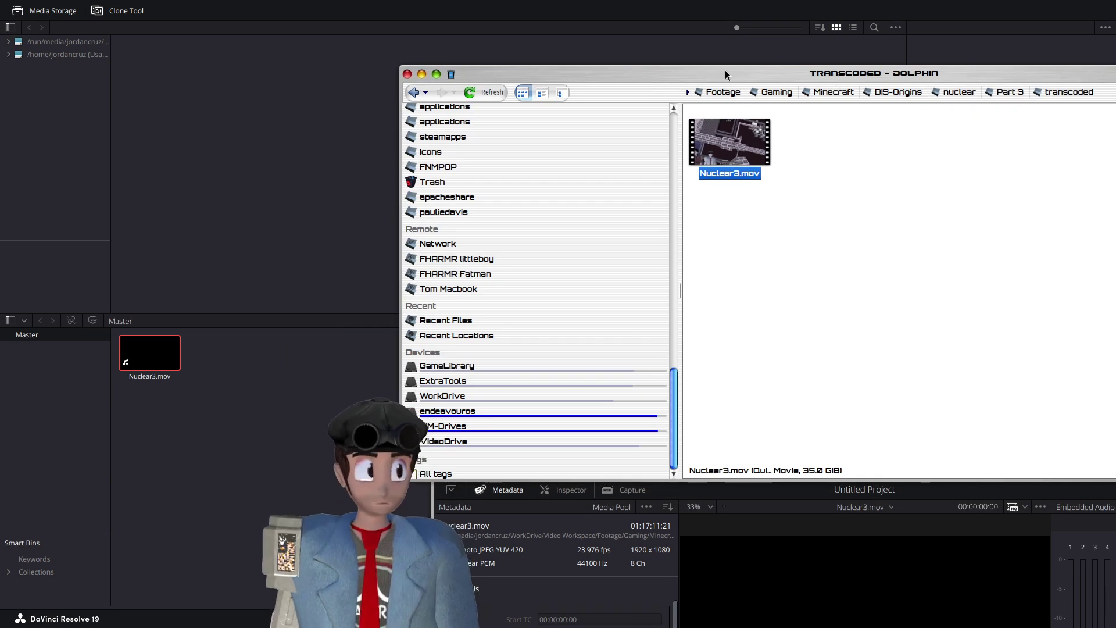
drag(727, 76, 876, 73)
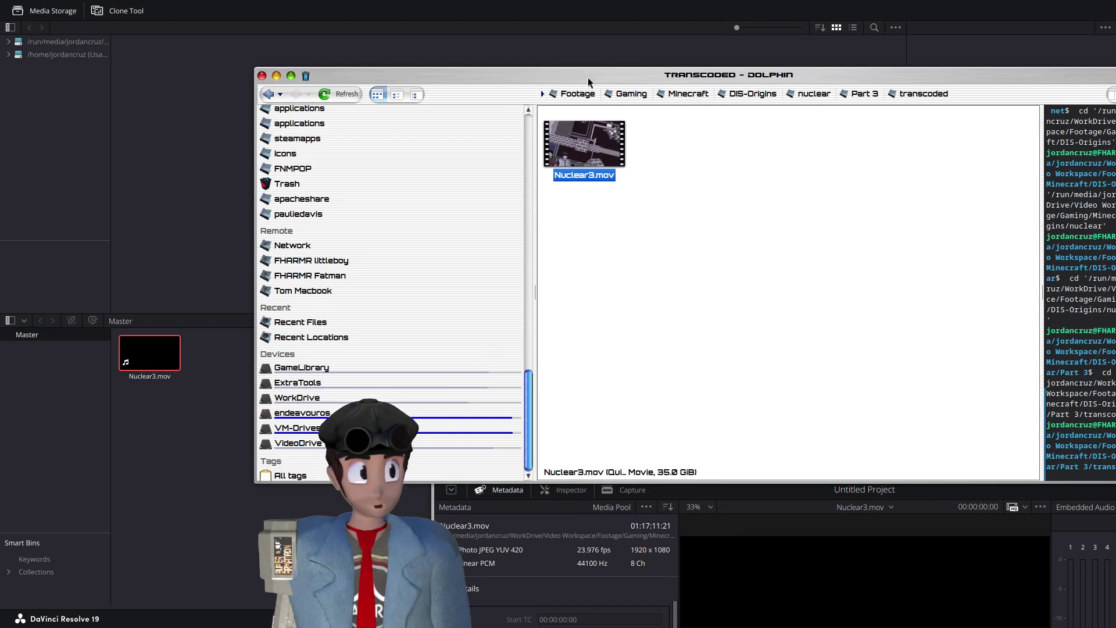
click(586, 96)
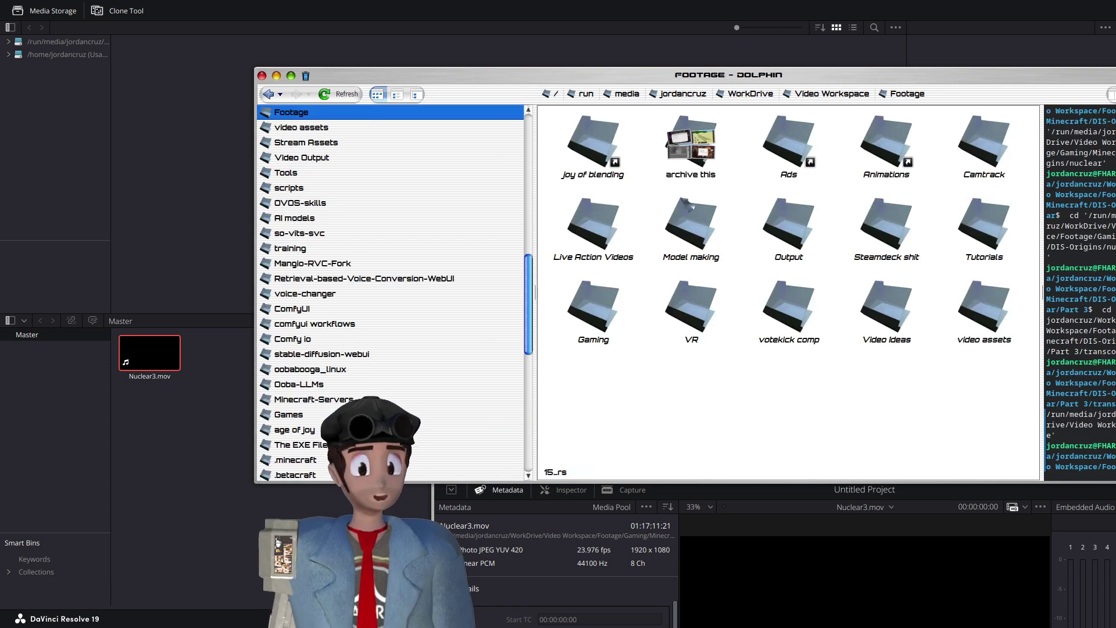
drag(789, 75, 642, 70)
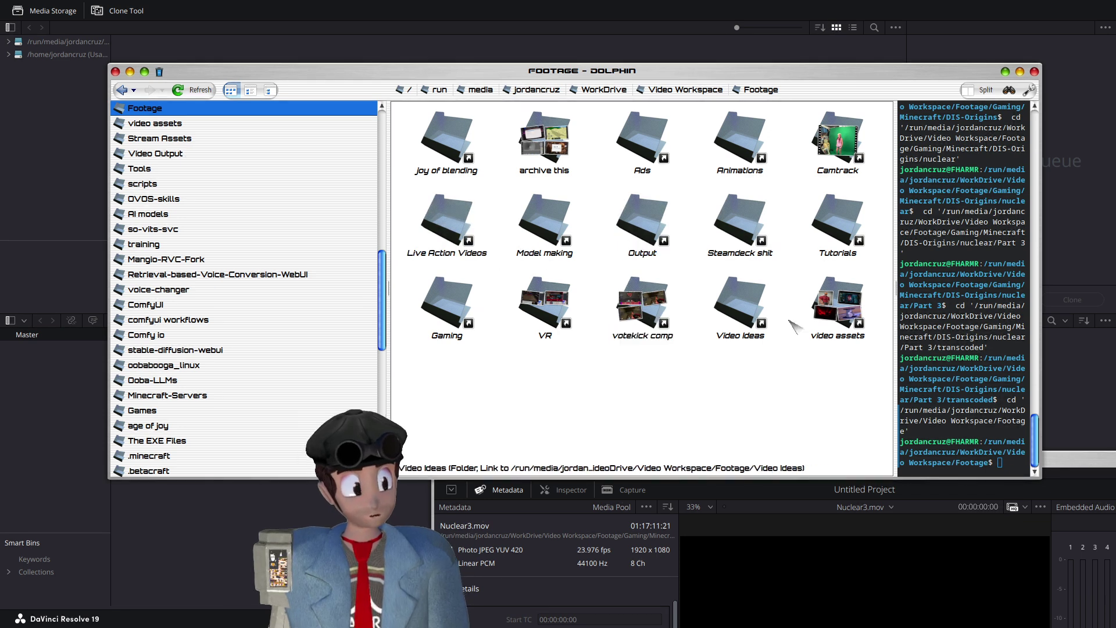
click(835, 317)
click(442, 135)
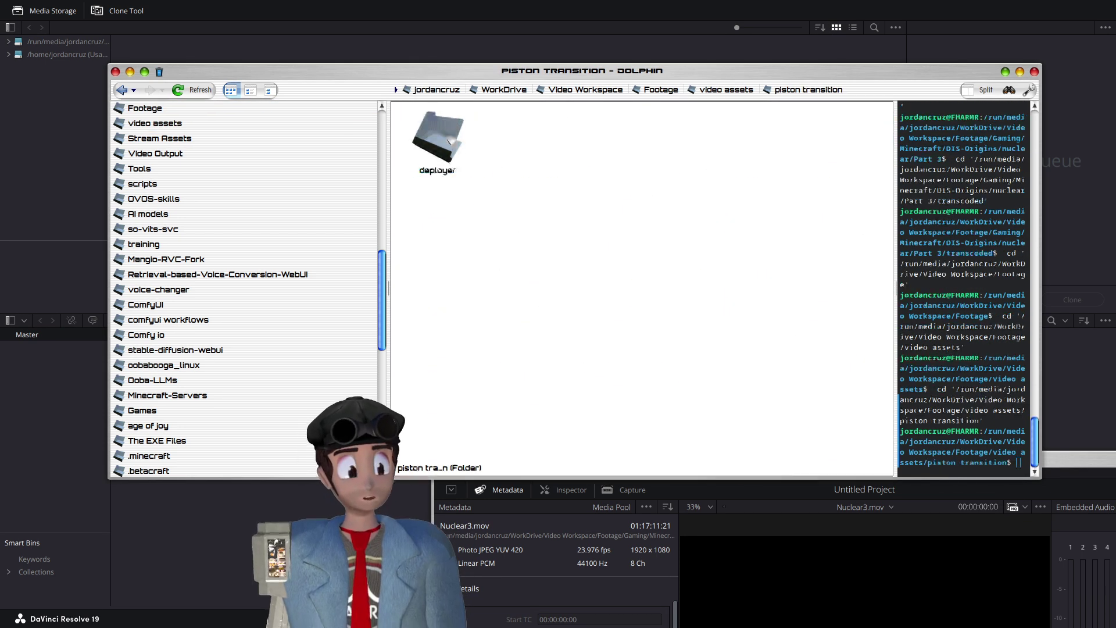
drag(488, 127, 589, 127)
click(540, 139)
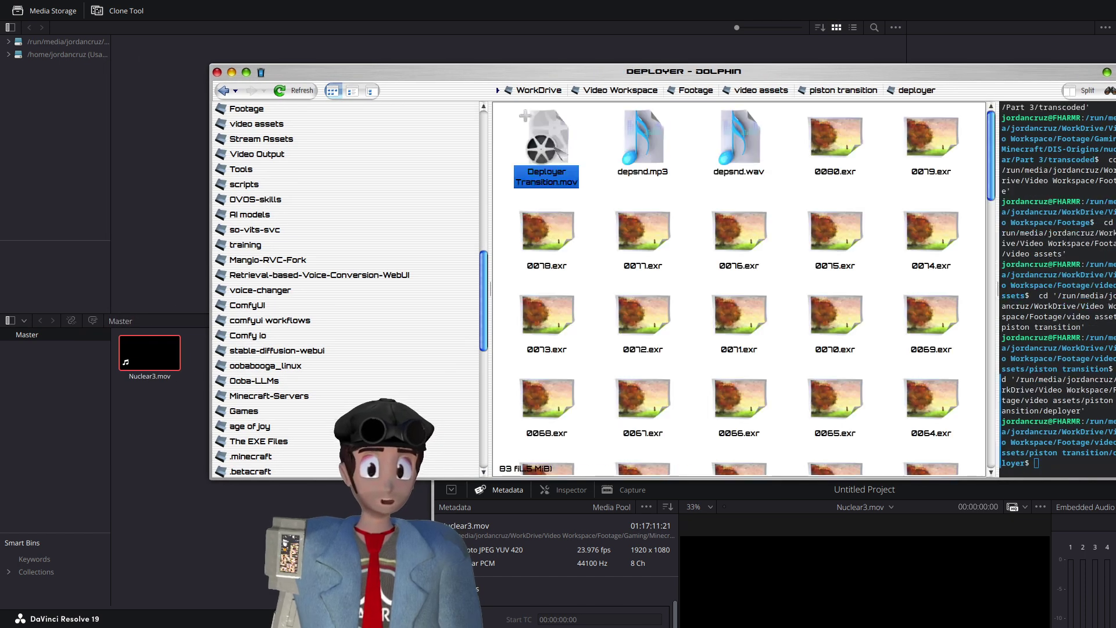
- Open Deployer Transition.mov with an application other than its default player
right_click(564, 177)
mouse_move(634, 197)
click(756, 235)
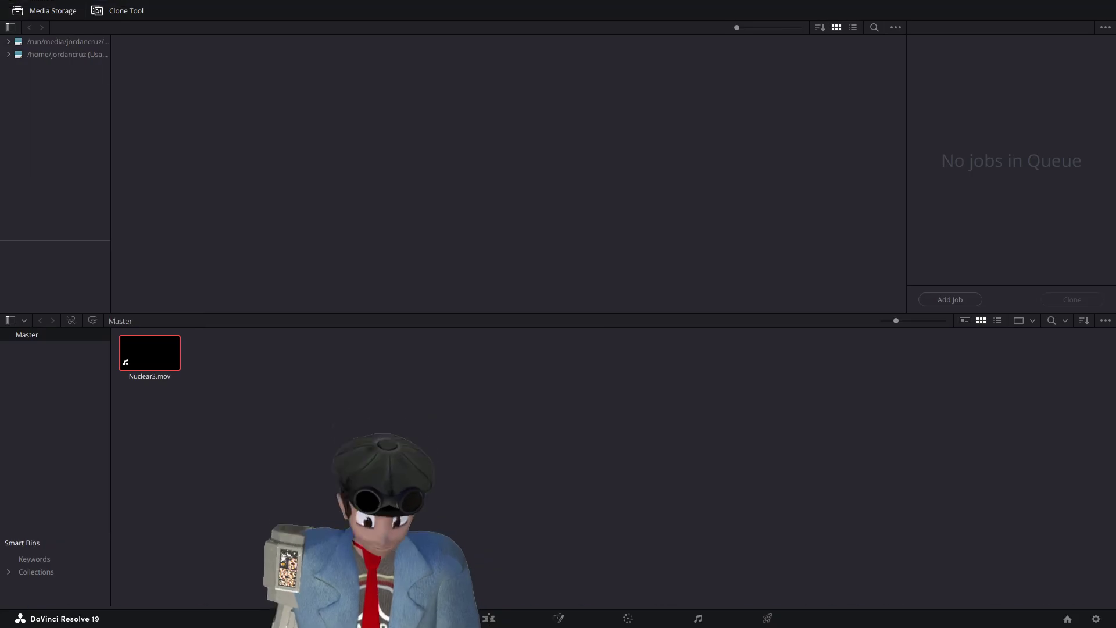
- Import Deployer Transition.mov from the deployer folder into the Resolve media pool, and bring Dolphin back to the front
key(alt+Tab)
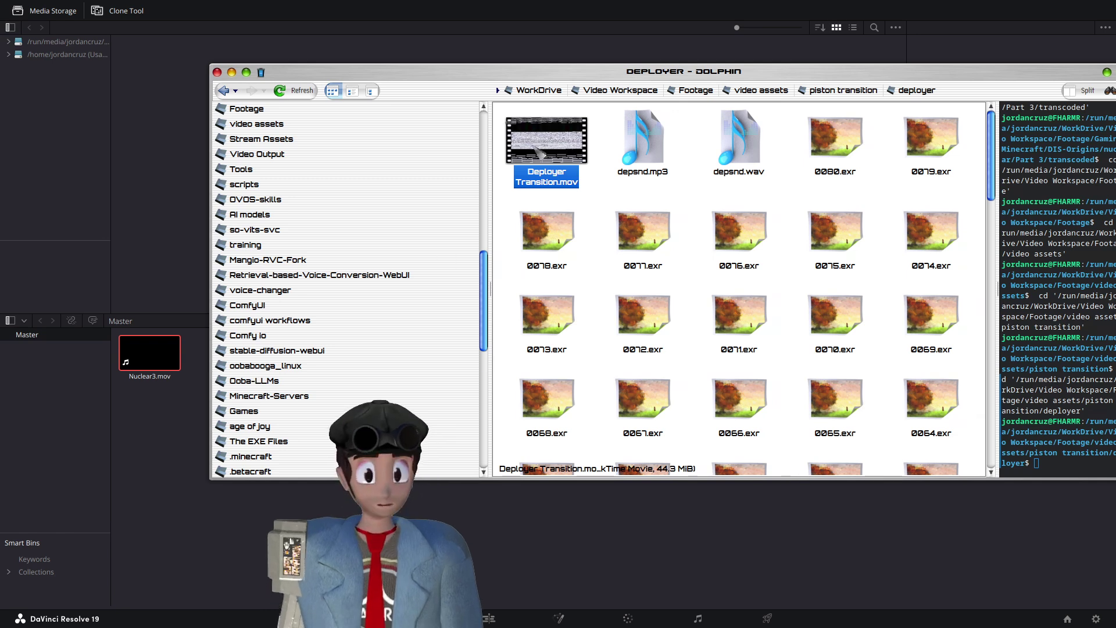
drag(539, 152, 139, 449)
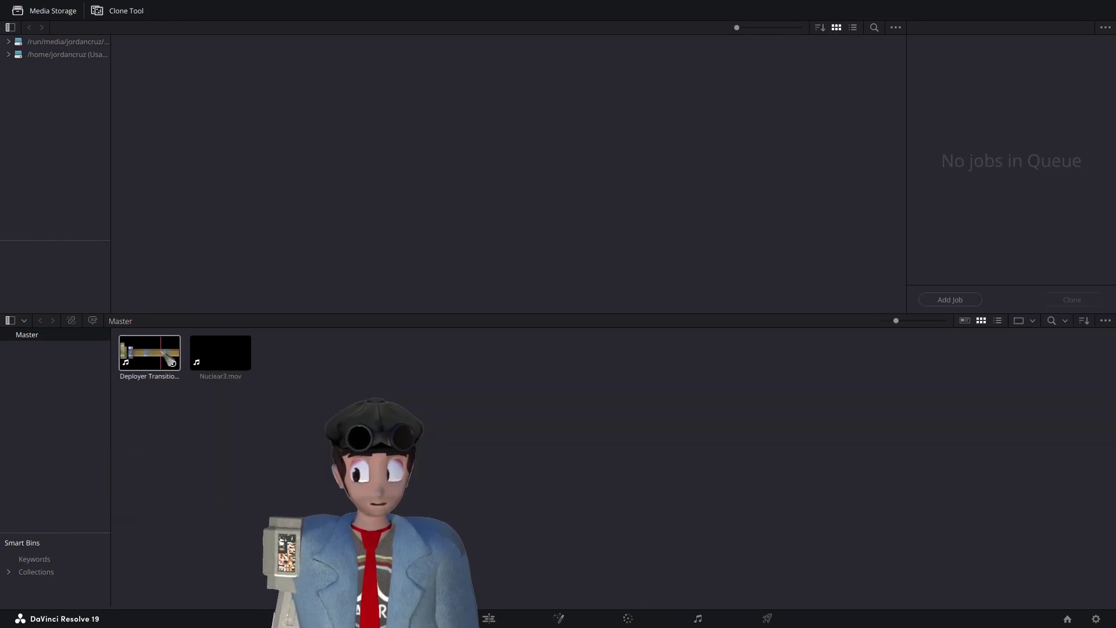
key(alt+Tab)
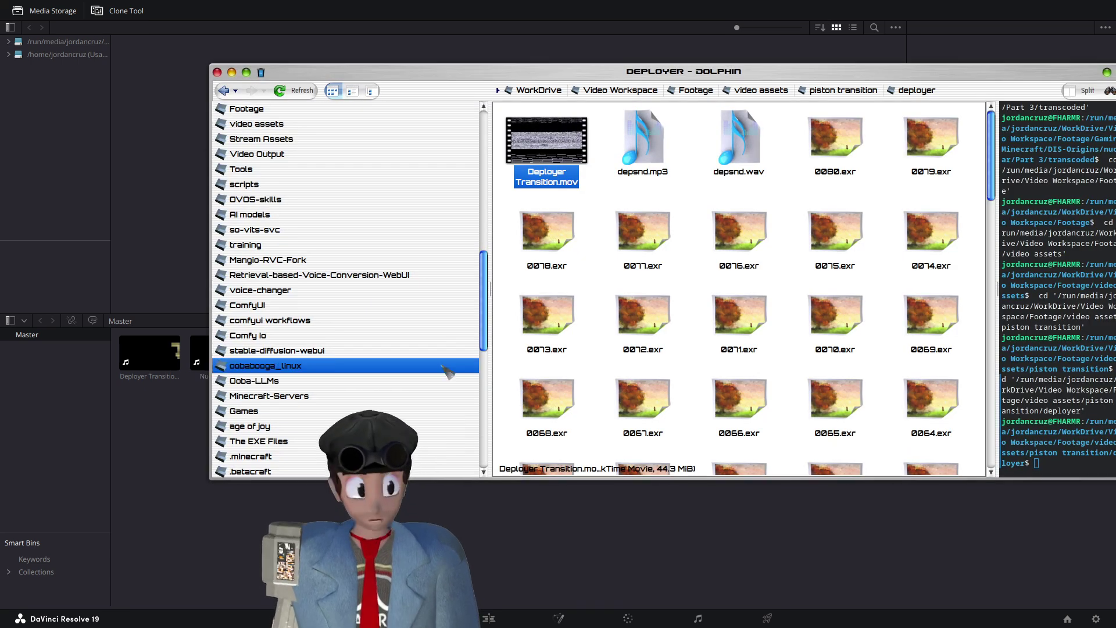
- Import the EXR image sequence 0001.exr to 0080.exr from the deployer folder into the Resolve media pool
click(595, 325)
scroll(594, 326, down, 15)
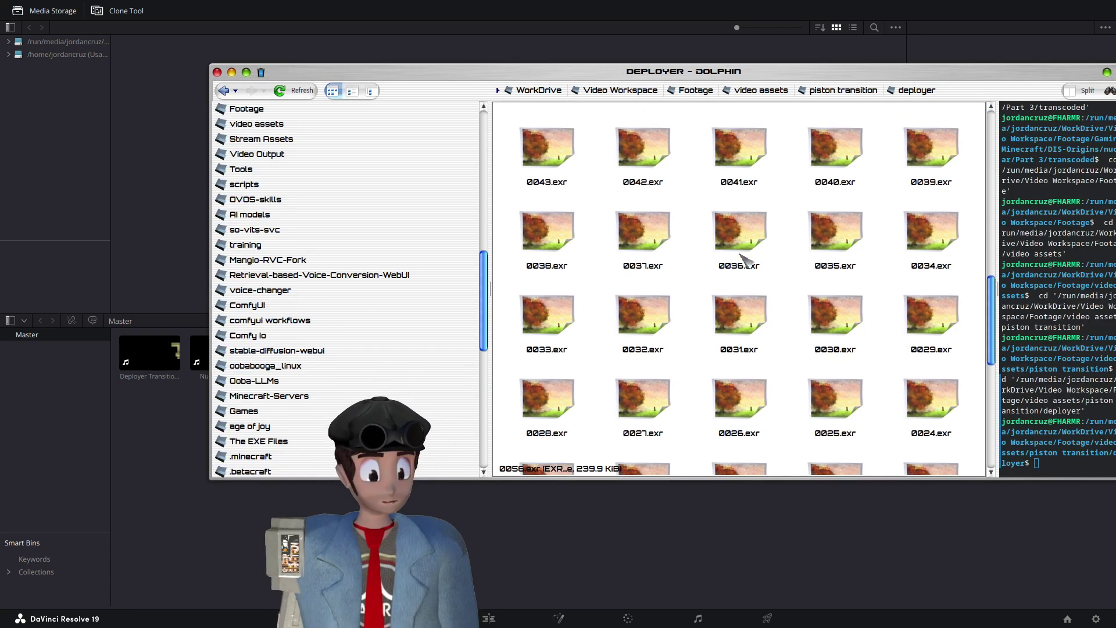
click(755, 441)
click(823, 443)
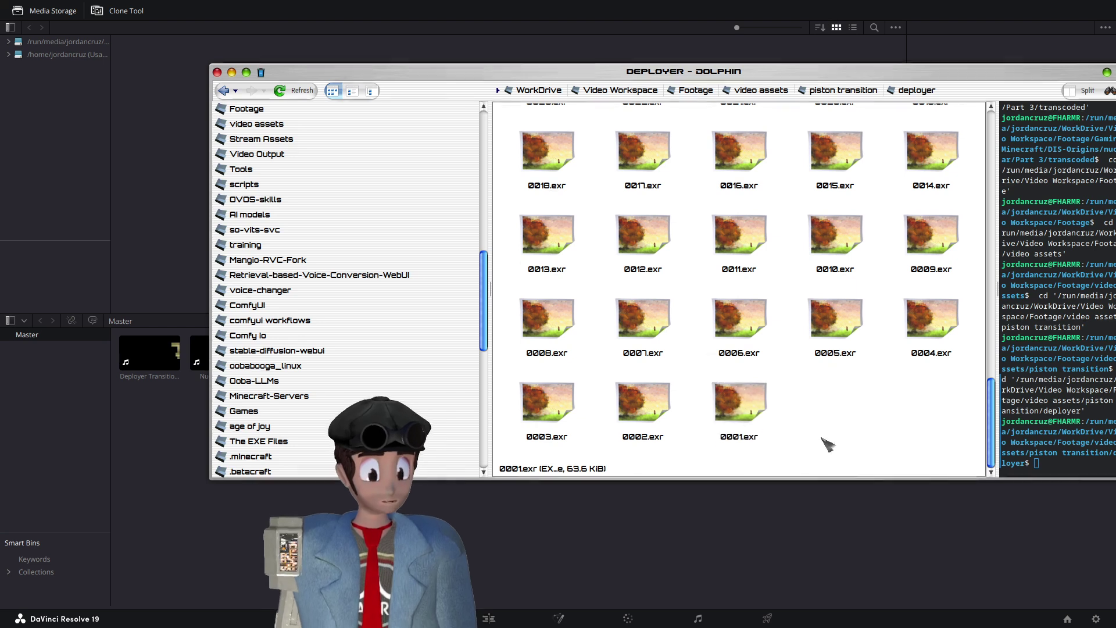
drag(925, 421, 551, 211)
shift+click(836, 139)
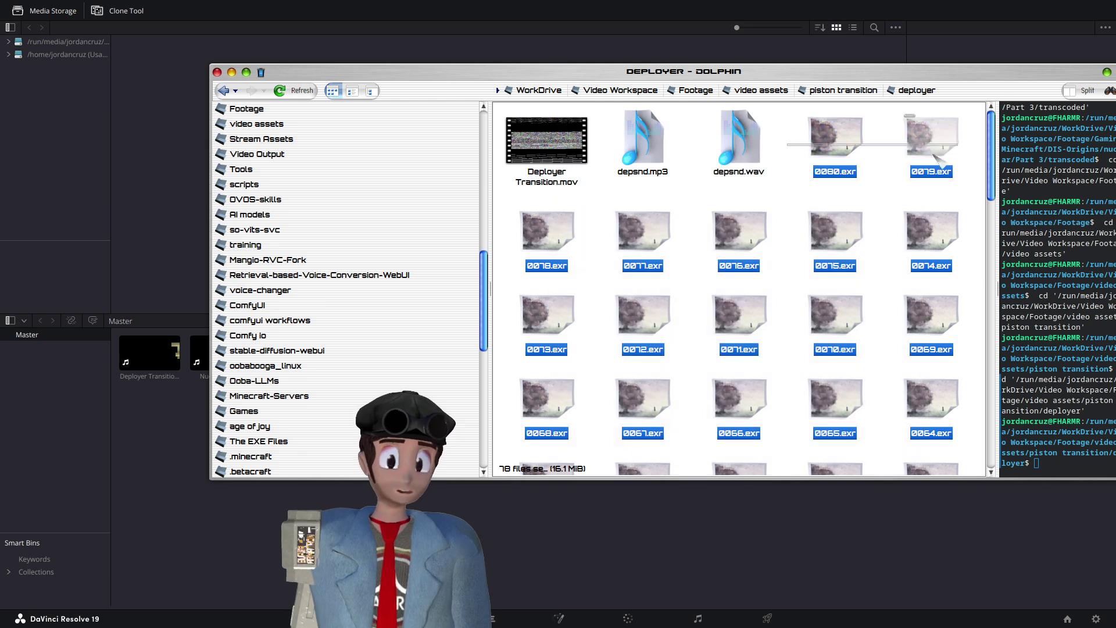
drag(835, 140, 591, 530)
click(200, 418)
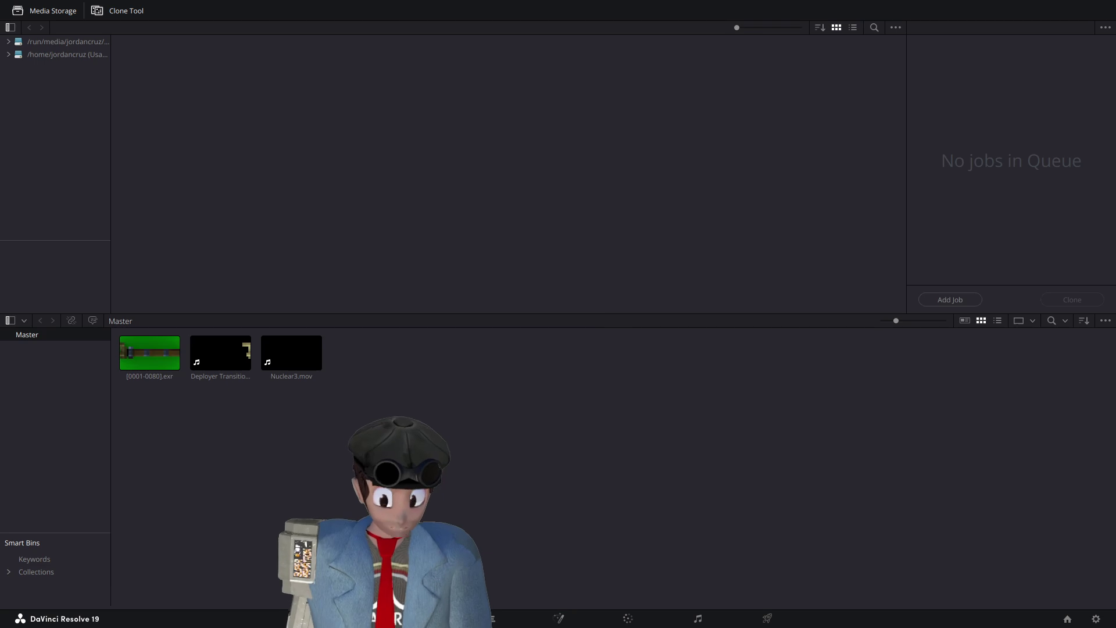
- Play the imported EXR sequence in the source viewer to examine the deployer animation on its green background
drag(718, 464, 402, 1)
key(Right)
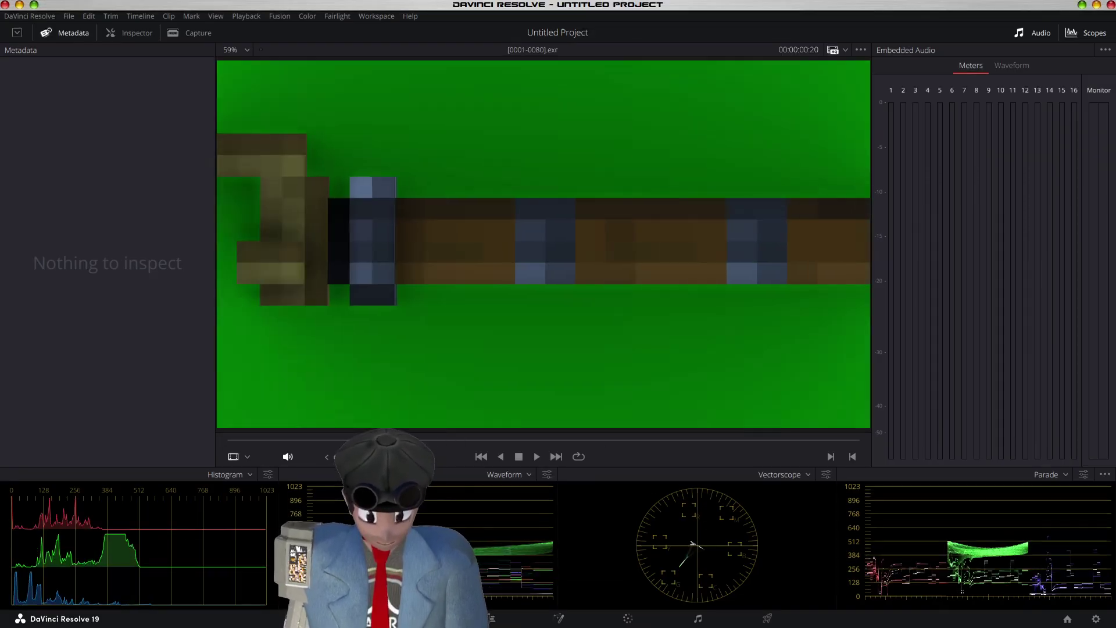
key(space)
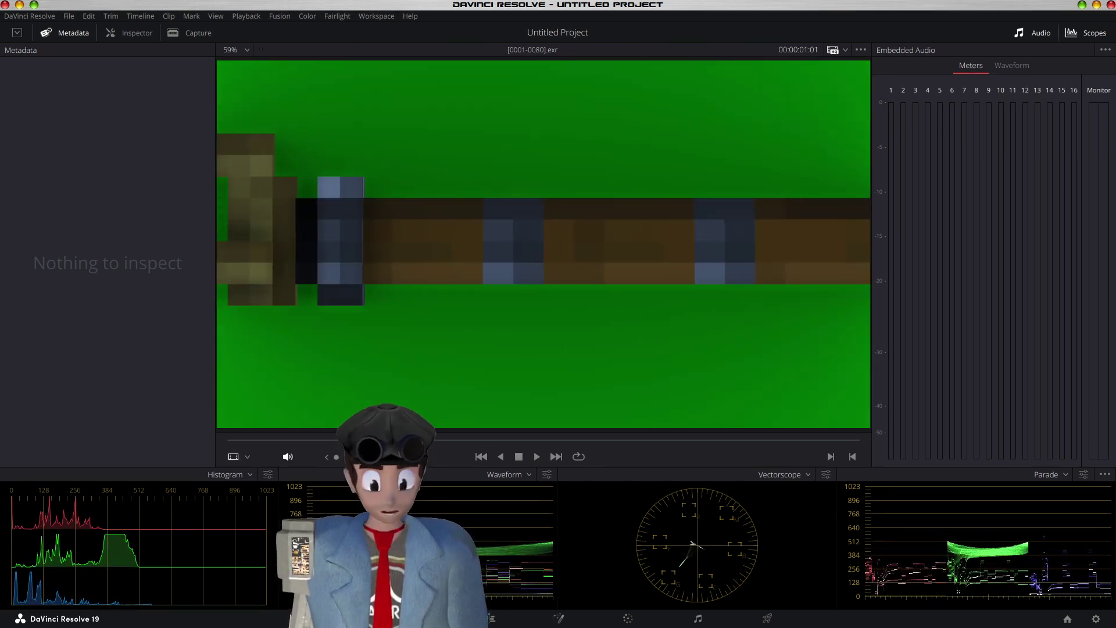
key(shift+Left)
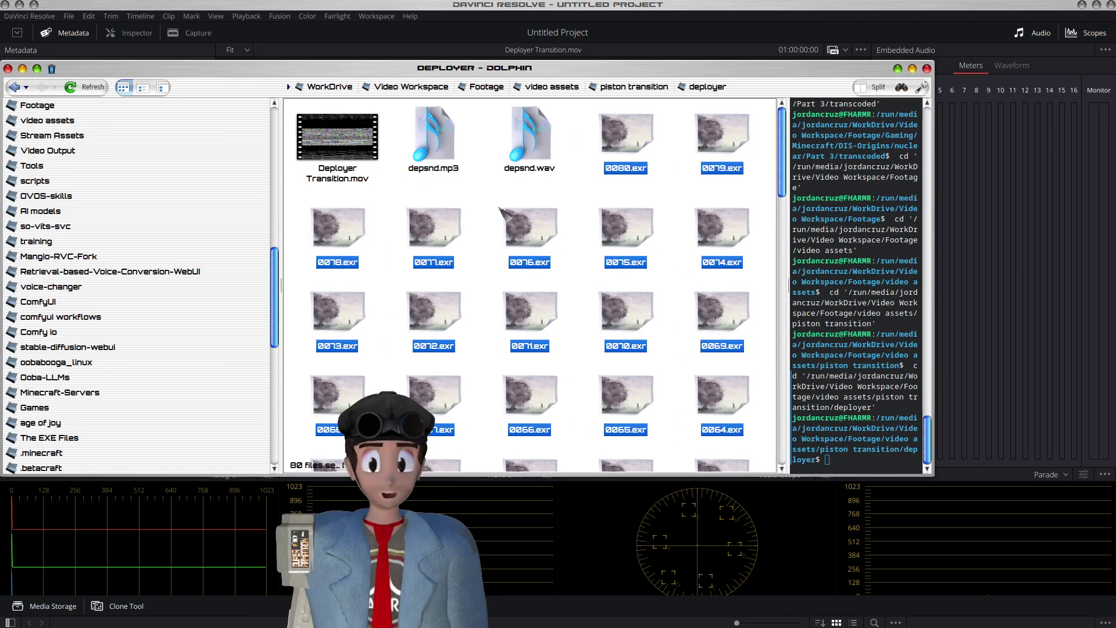
- Deselect the EXR frames in Dolphin and go back up to the video assets folder
click(490, 217)
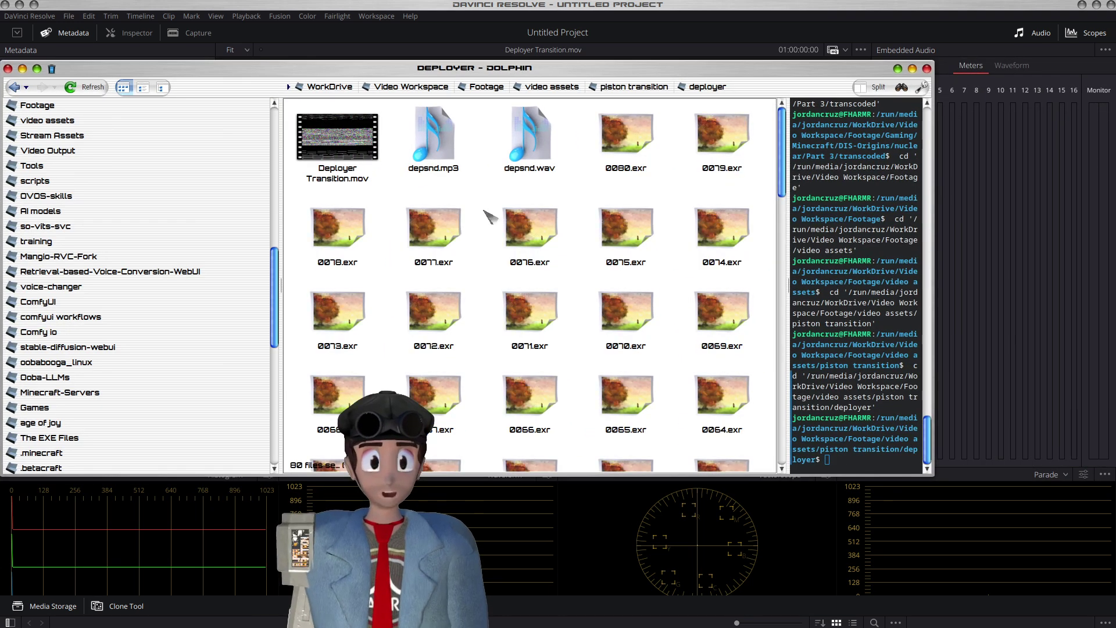
click(629, 92)
click(616, 90)
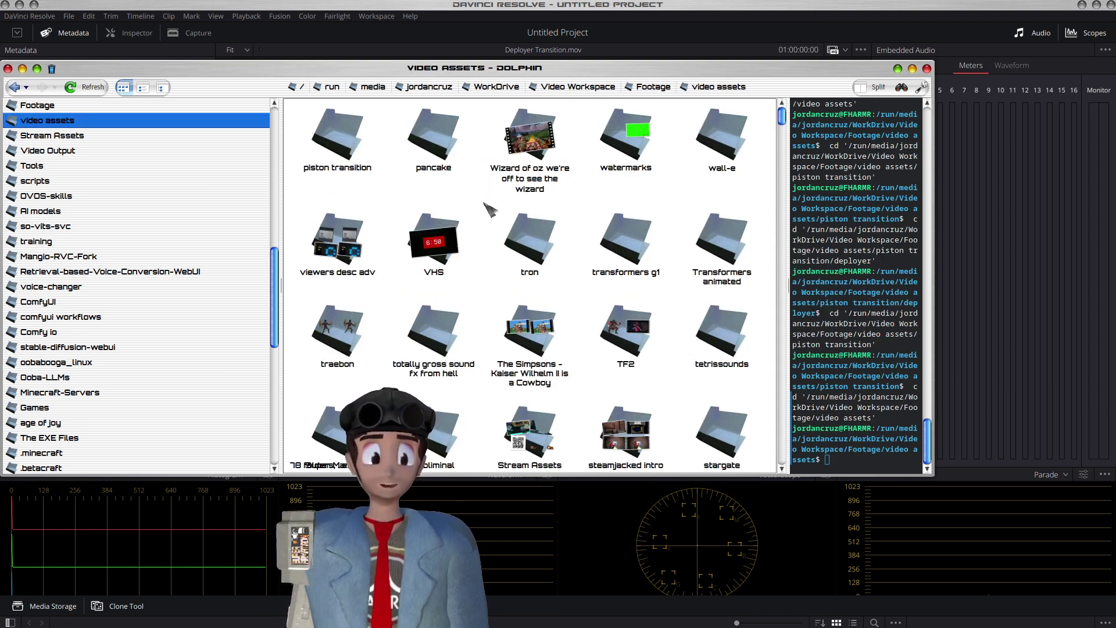
- Filter the video assets folder by "gen" and open the generic sounds folder
scroll(484, 202, down, 1)
scroll(484, 202, up, 1)
scroll(485, 203, down, 1)
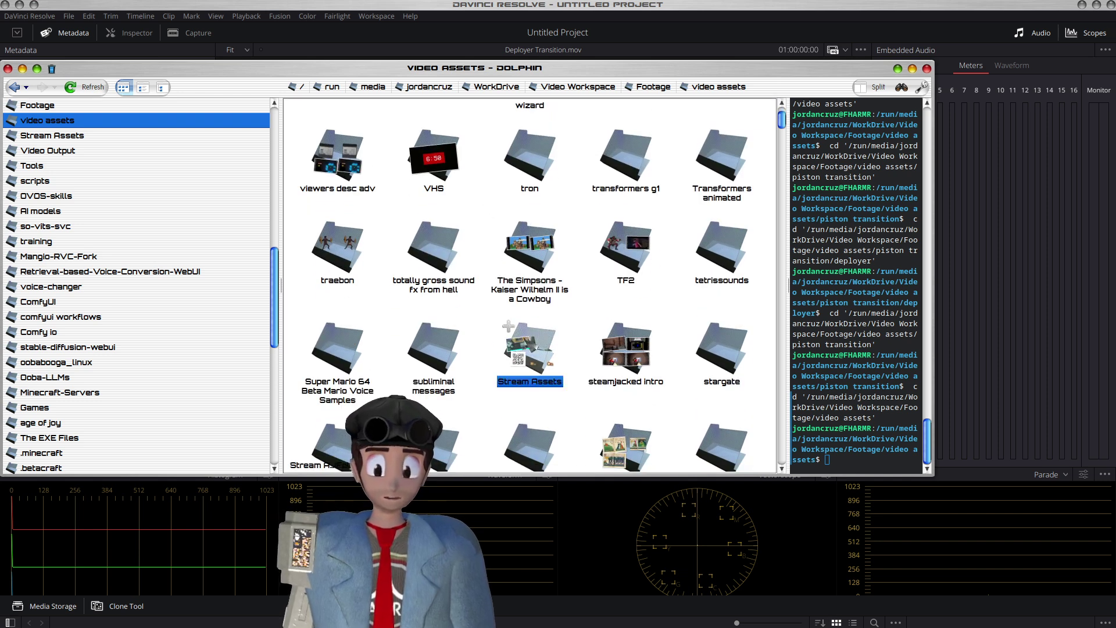
scroll(495, 315, down, 3)
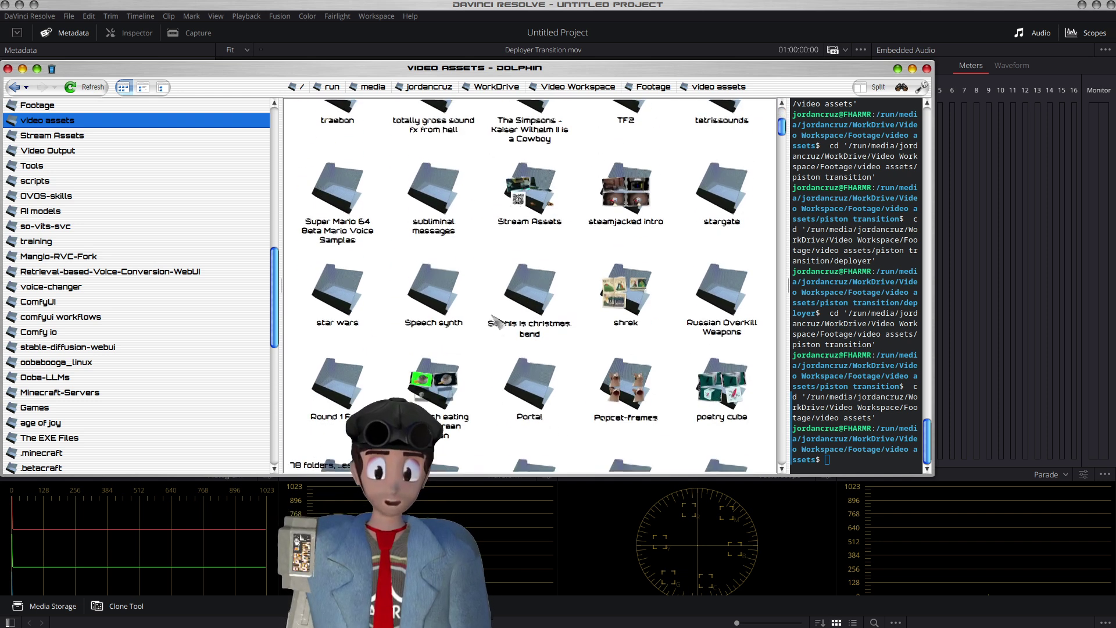
scroll(486, 300, down, 2)
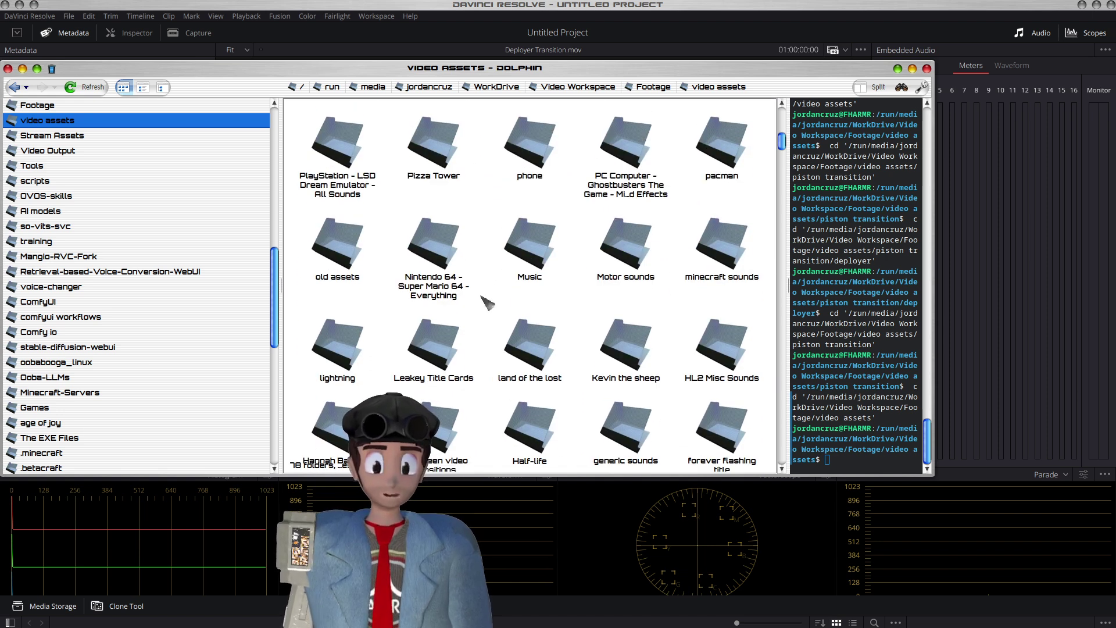
scroll(487, 302, down, 2)
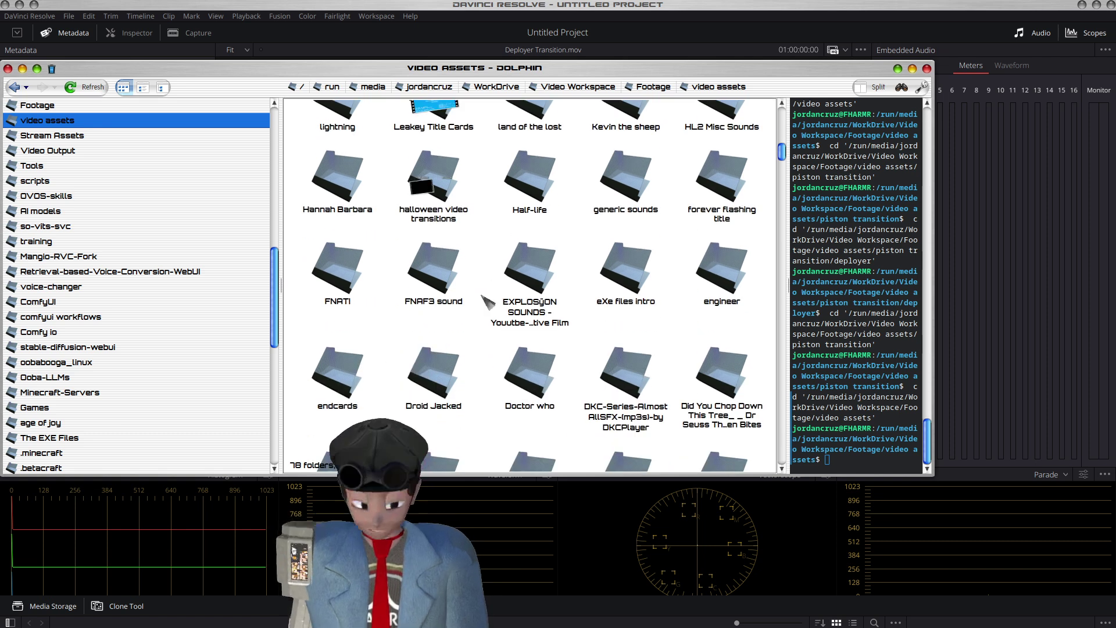
key(ctrl+i)
text(gen)
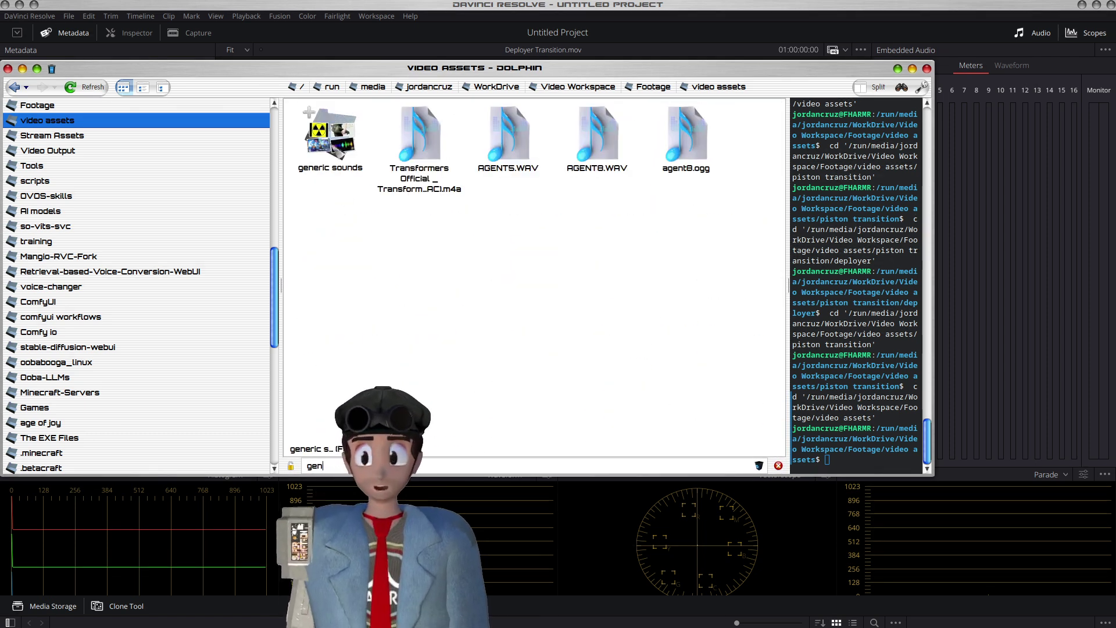
click(331, 134)
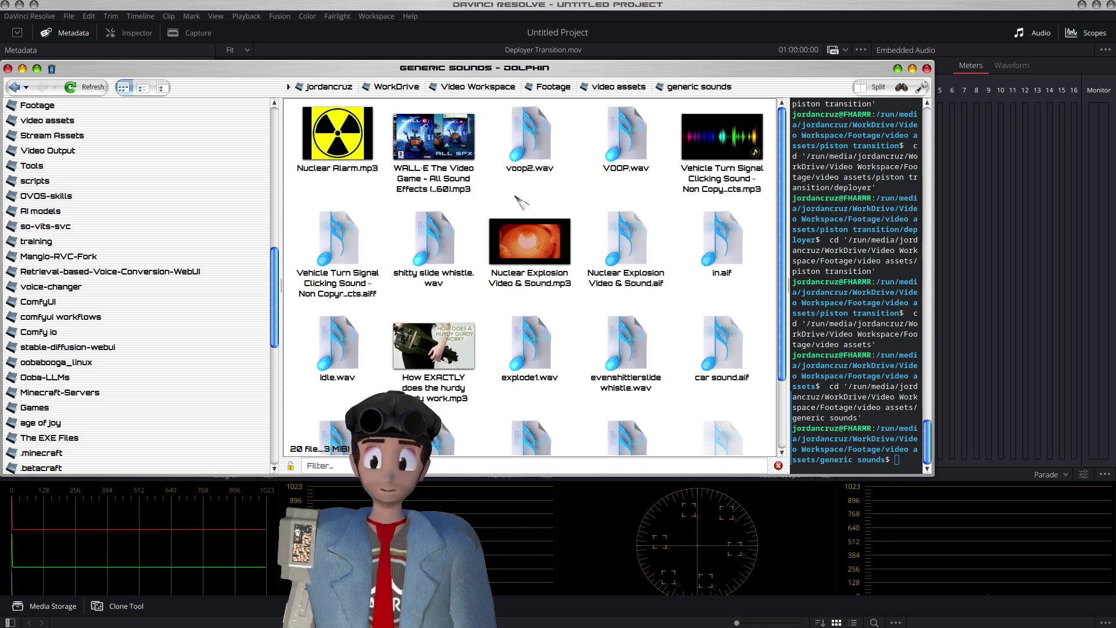
- Import boob.wav and beep.wav from the generic sounds folder into the Resolve media pool, keeping Dolphin at hand over Resolve
scroll(522, 200, down, 2)
click(337, 364)
ctrl+click(530, 364)
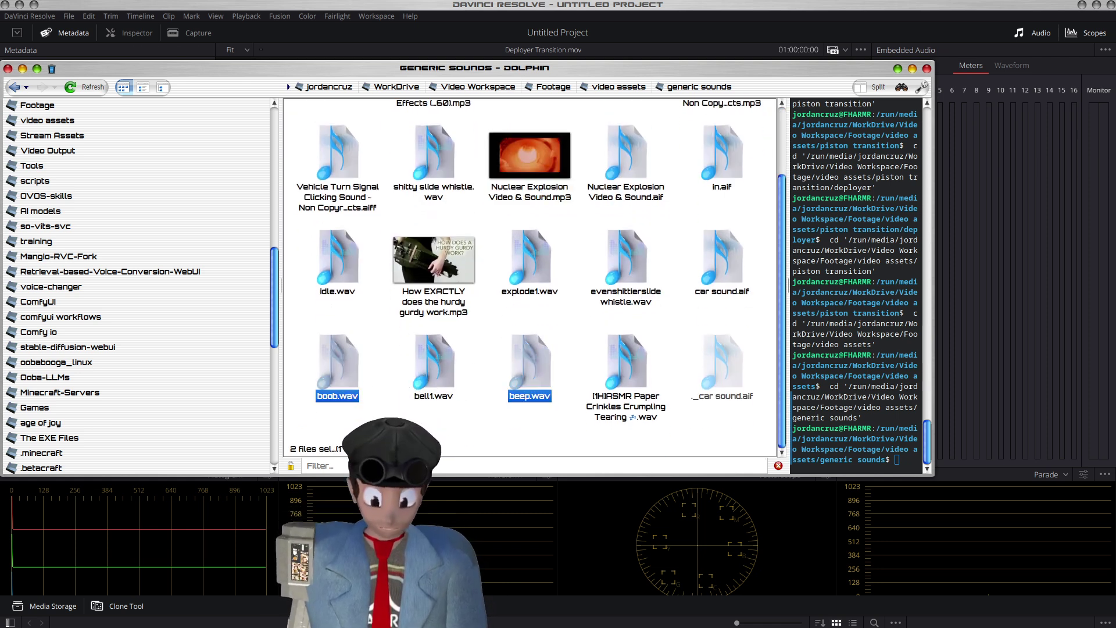
drag(100, 80, 994, 130)
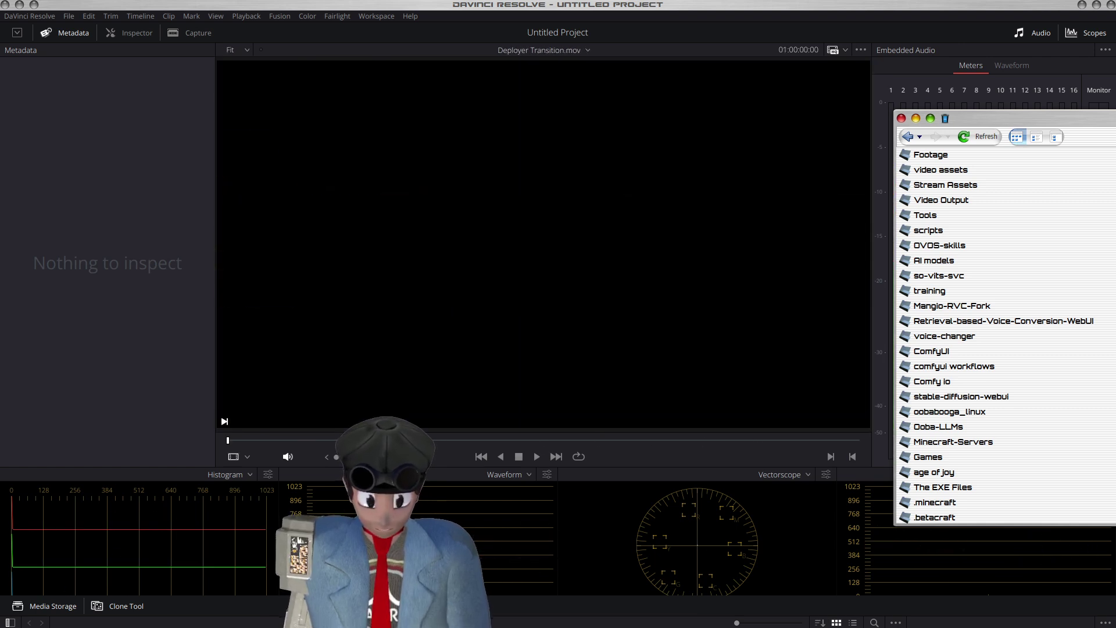
drag(1059, 128, 318, 78)
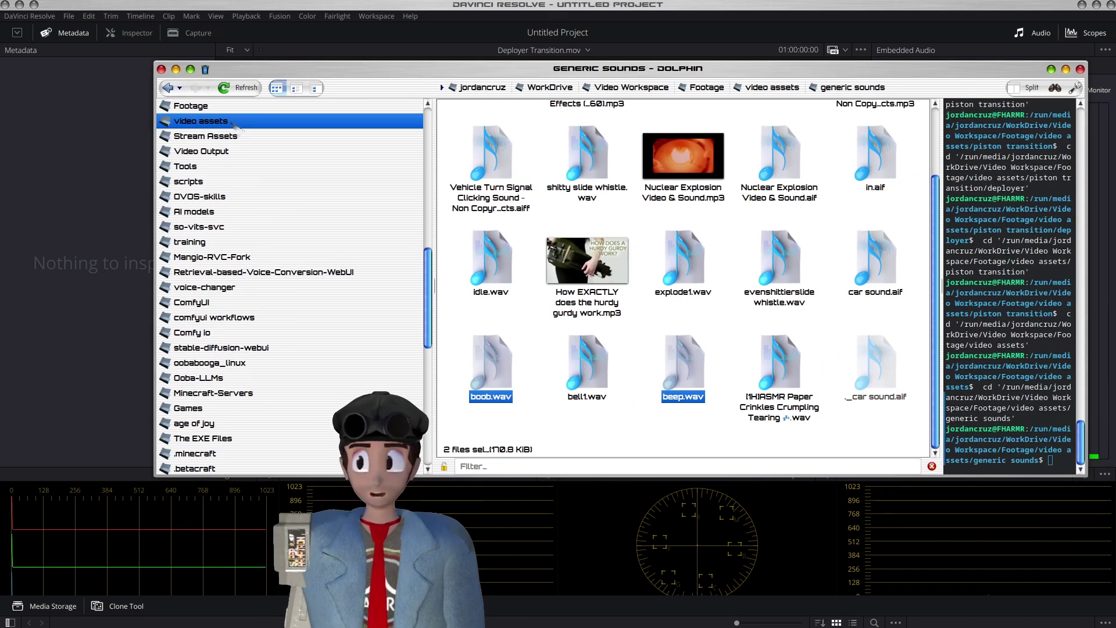
- Filter the video assets folder by "mus", open the Music folder and go into its Dinos Music subfolder
click(232, 122)
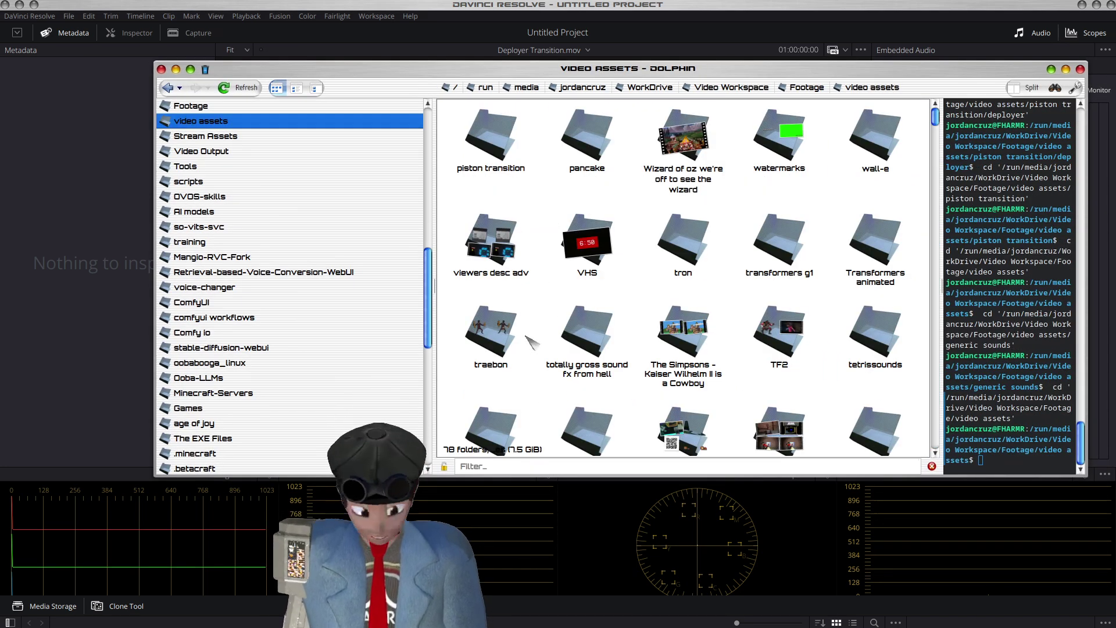
scroll(530, 343, down, 10)
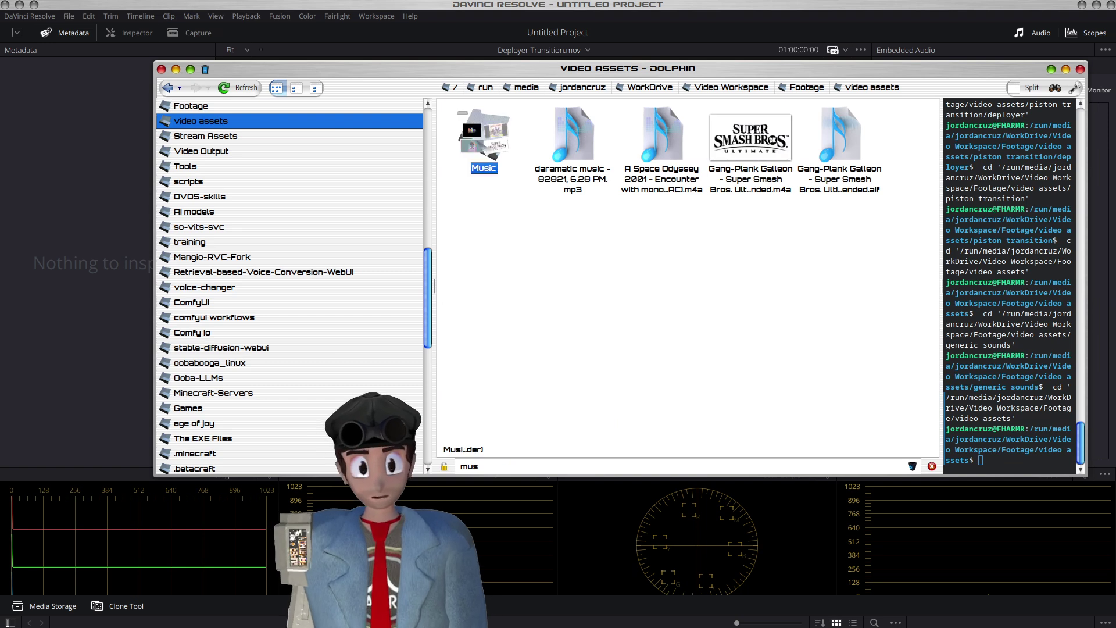
click(484, 133)
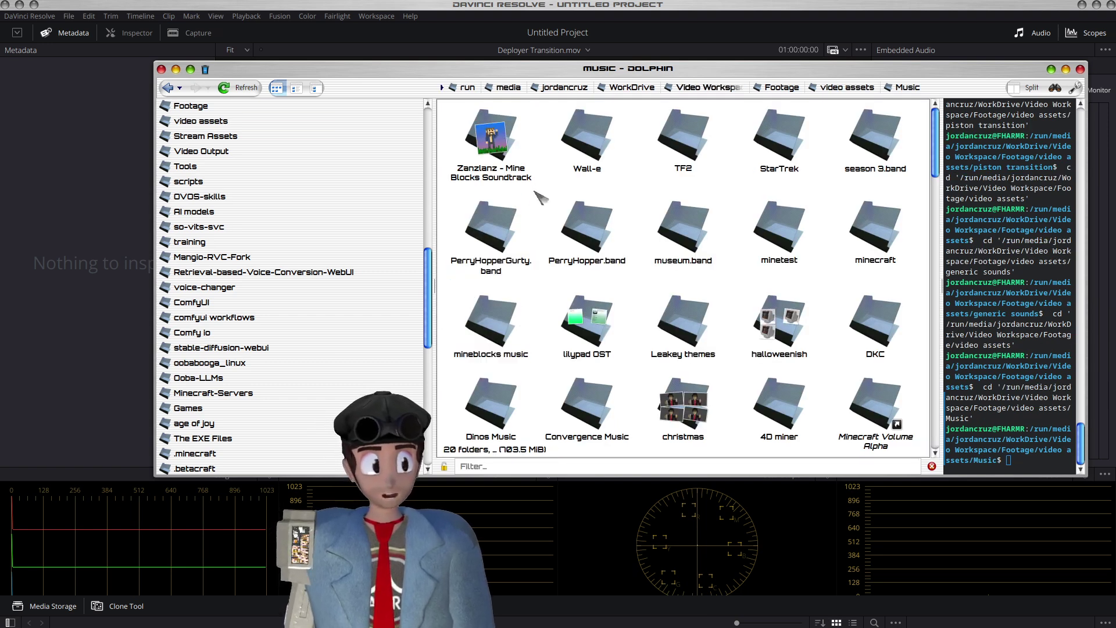
scroll(541, 197, down, 1)
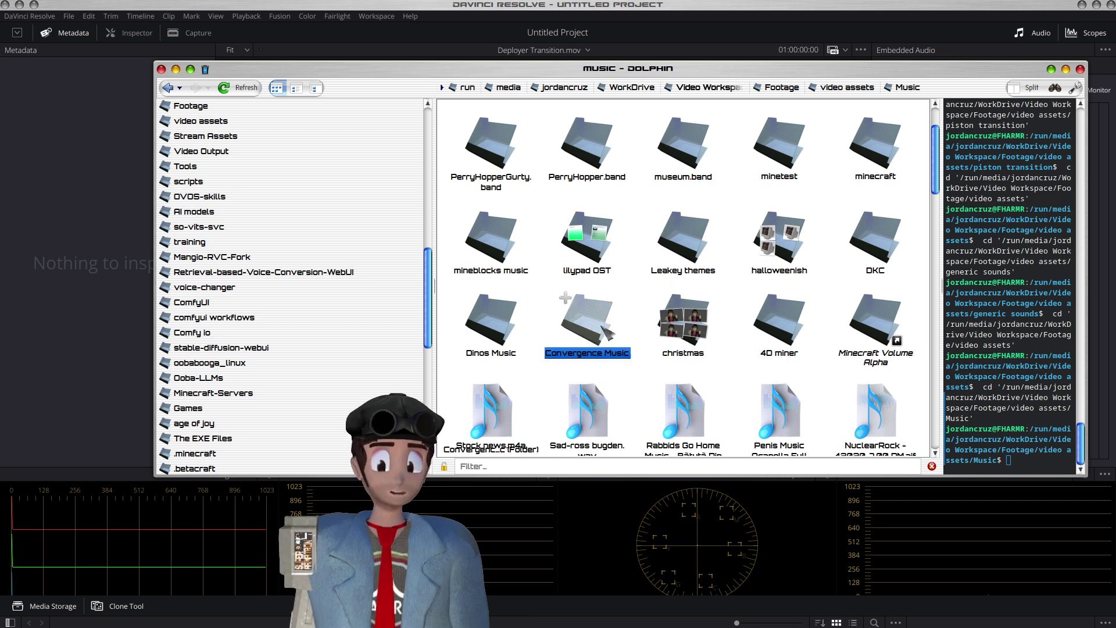
click(492, 326)
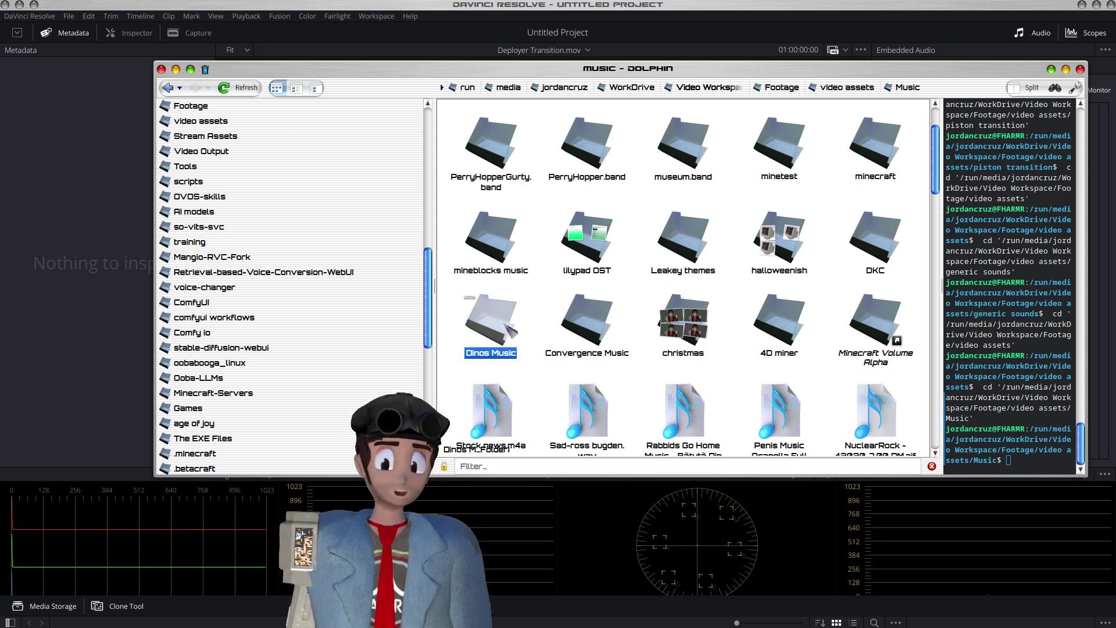
- Import all ten DinoOutbreak WAV tracks from the Dinos Music folder into the Resolve media pool, and close Dolphin
drag(468, 329, 896, 135)
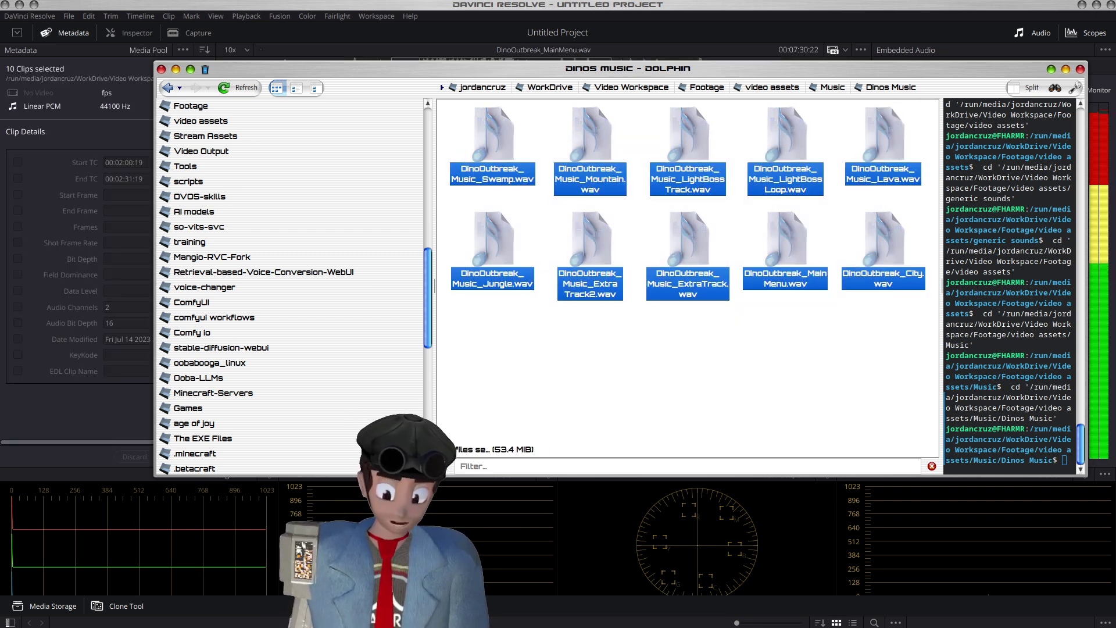
click(372, 625)
drag(179, 70, 554, 111)
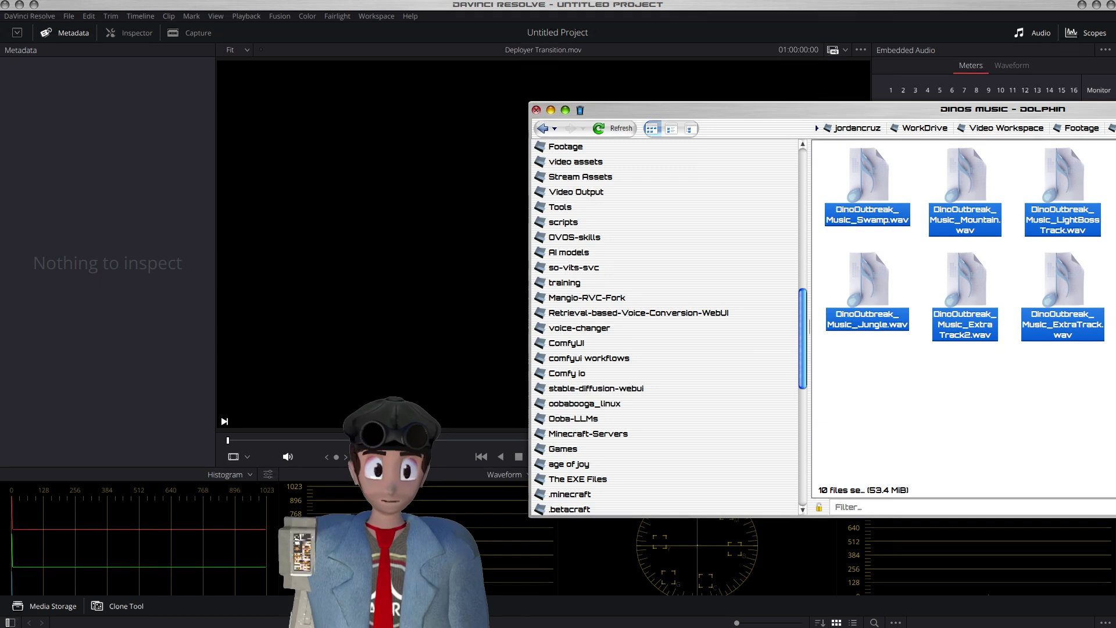
click(537, 111)
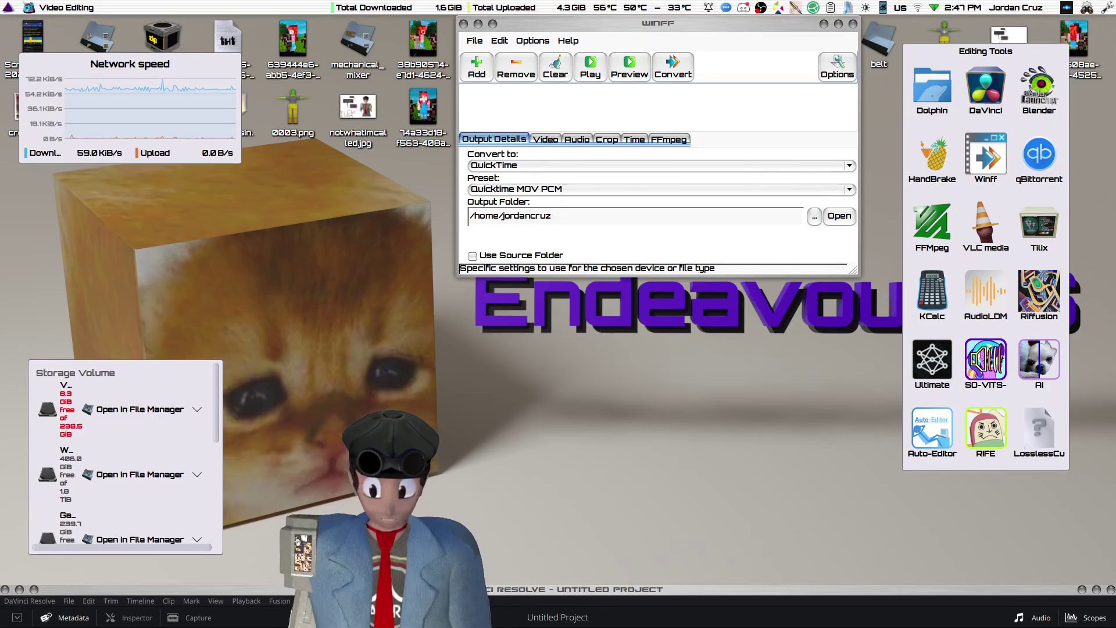
- Reposition the DaVinci Resolve window on the desktop and maximize it
drag(532, 594, 511, 43)
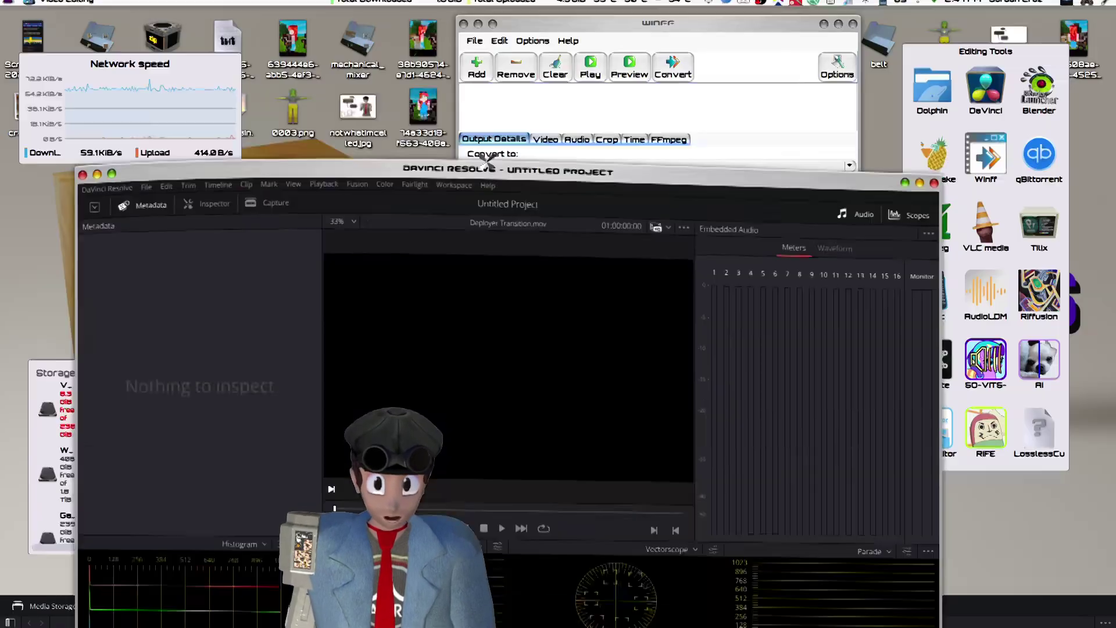
drag(488, 180, 484, 119)
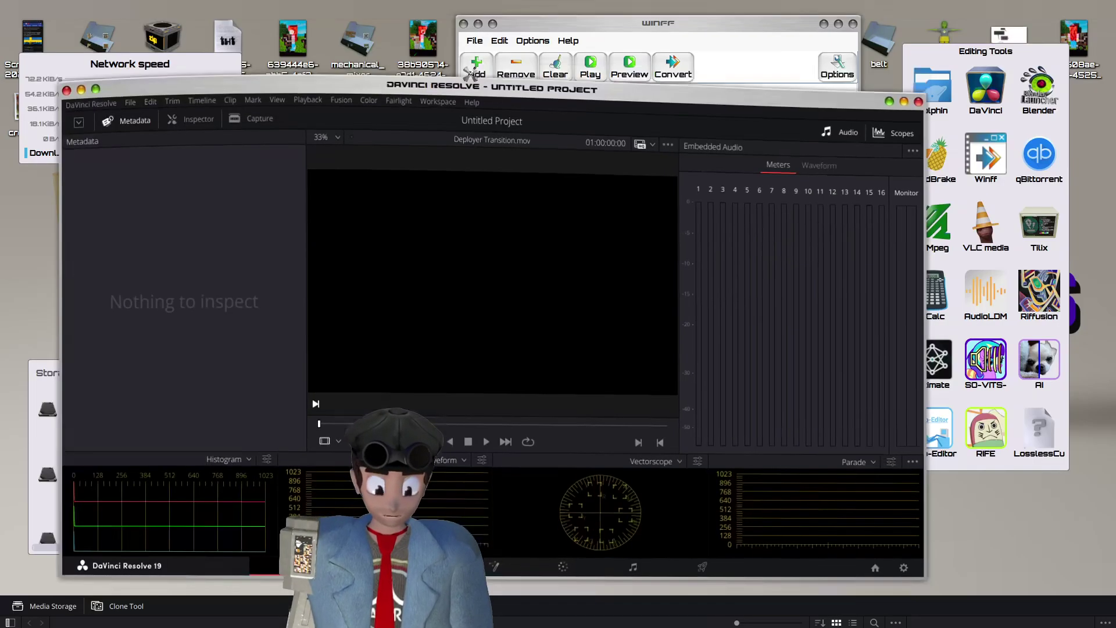
drag(485, 95, 486, 93)
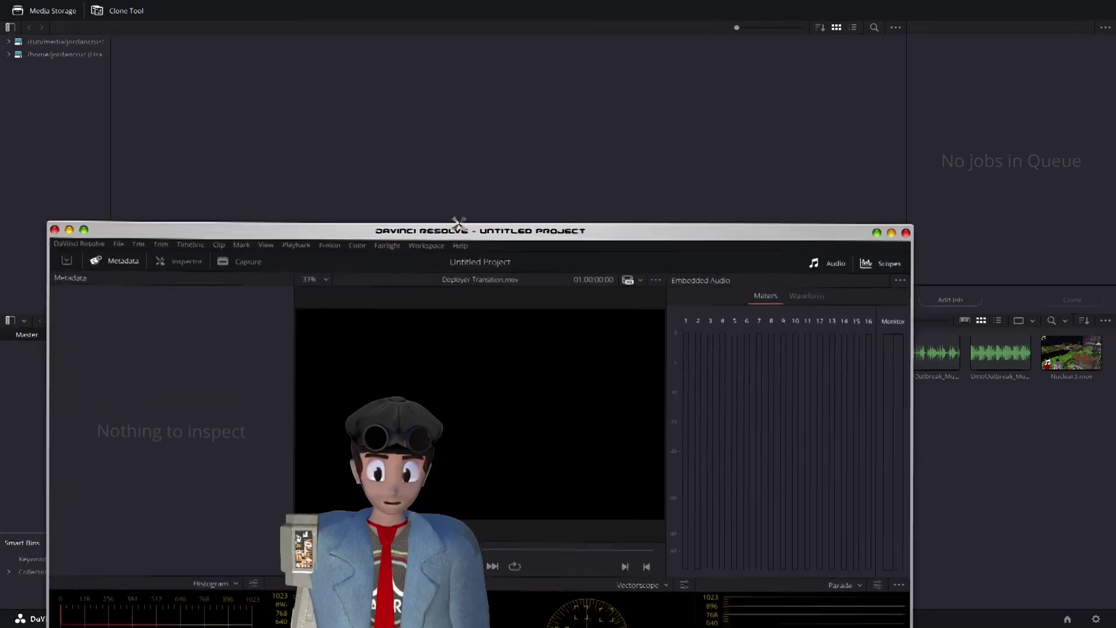
mouse_move(455, 182)
mouse_down()
mouse_move(466, 132)
mouse_move(456, 26)
mouse_move(455, 49)
mouse_up()
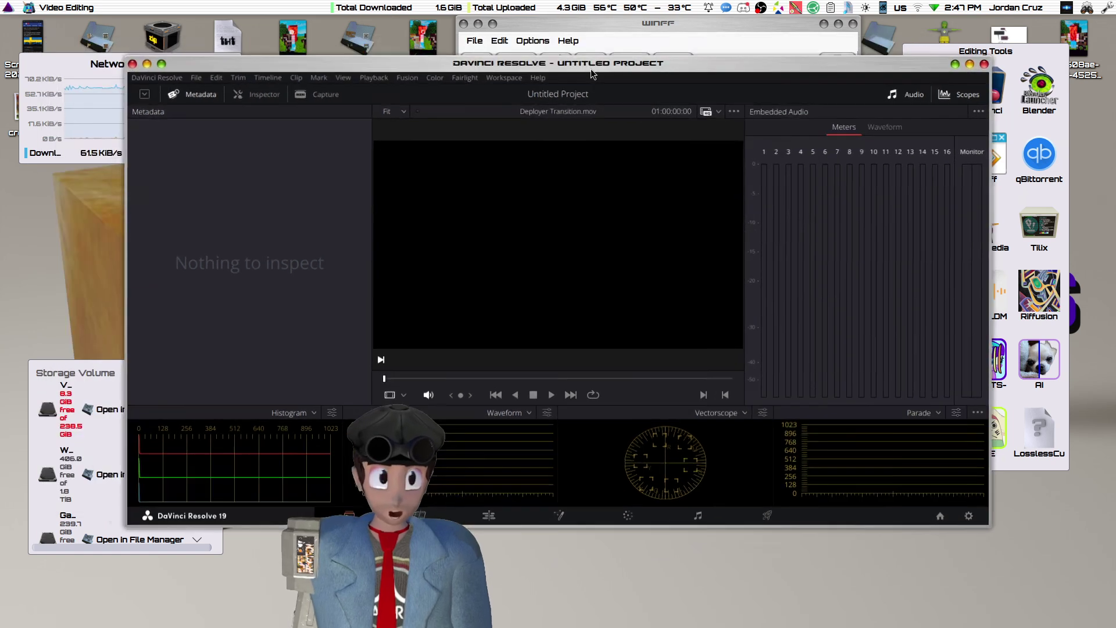
double_click(508, 49)
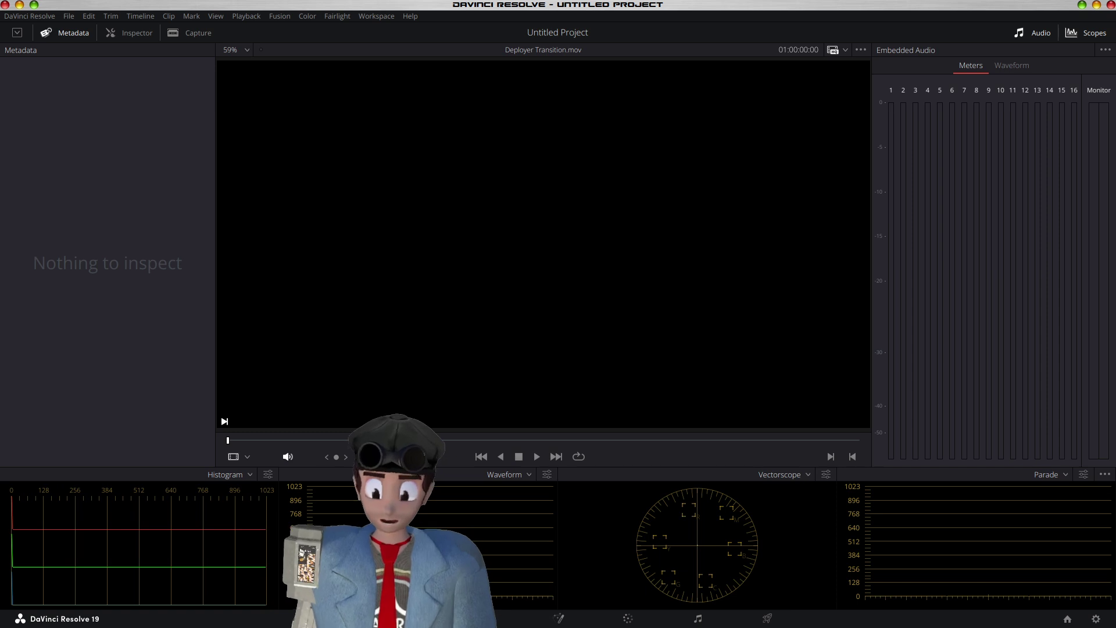
- Switch Resolve to the Edit page, take it out of full screen and maximize its window again
key(shift+4)
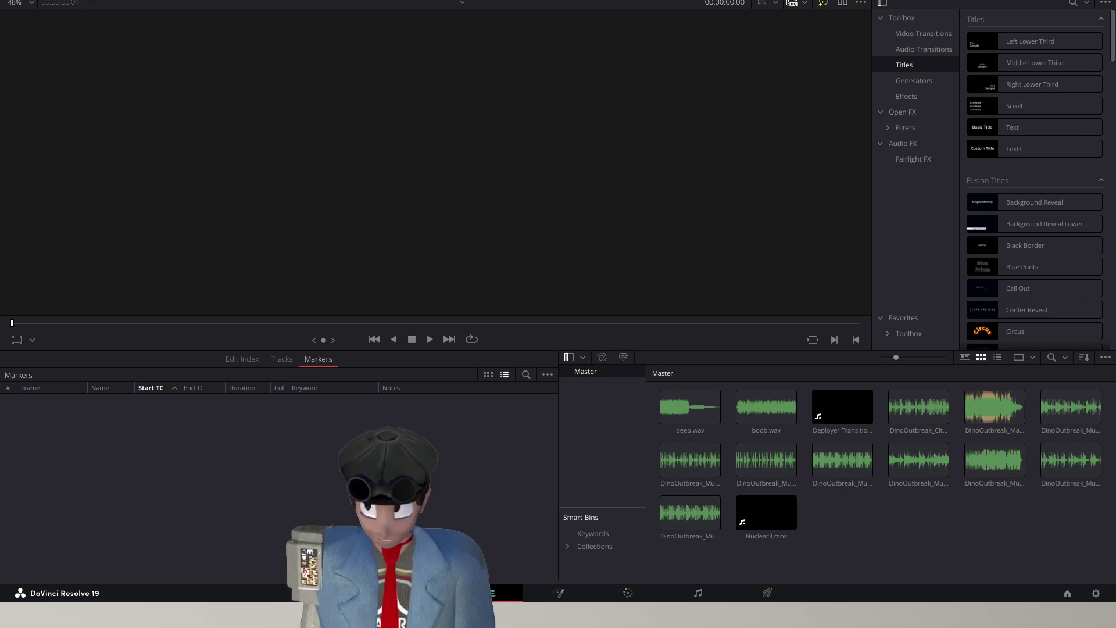
key(F11)
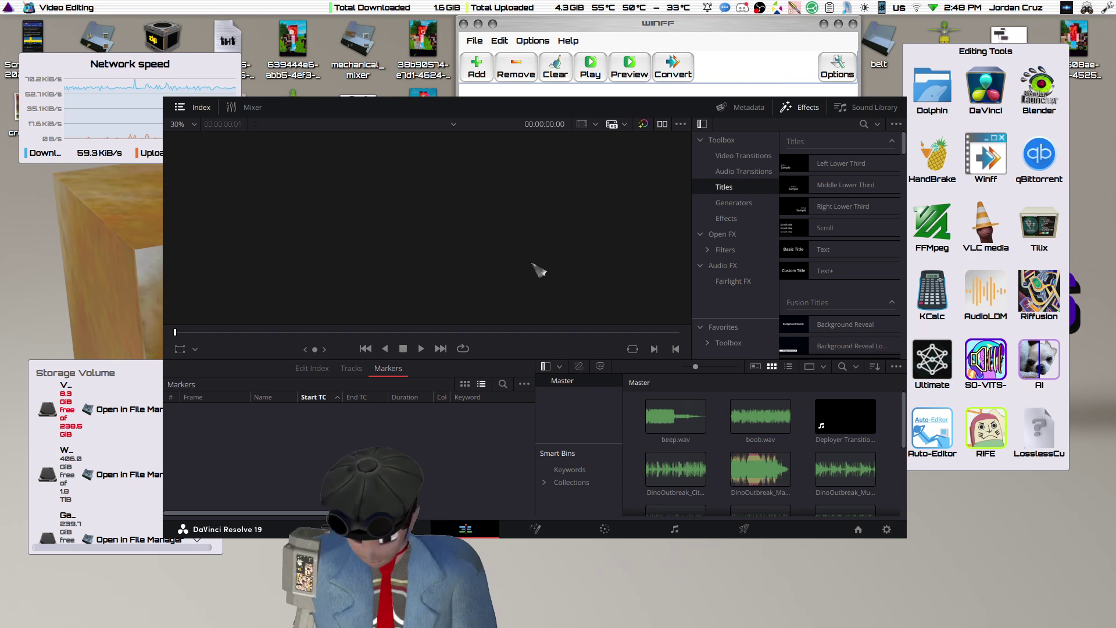
key(alt+F3)
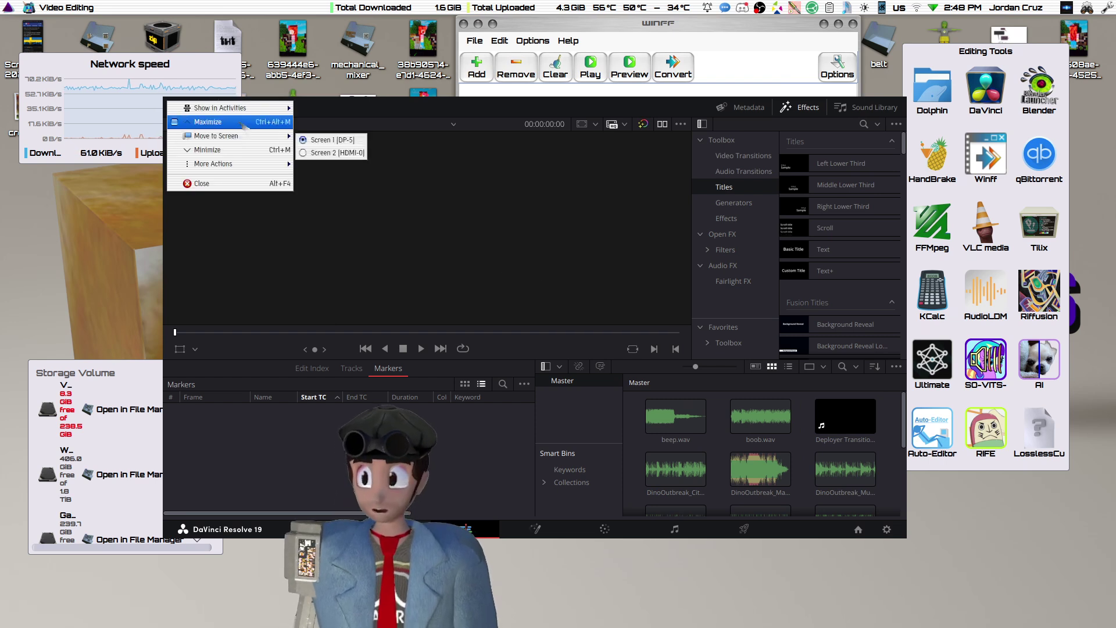
click(243, 122)
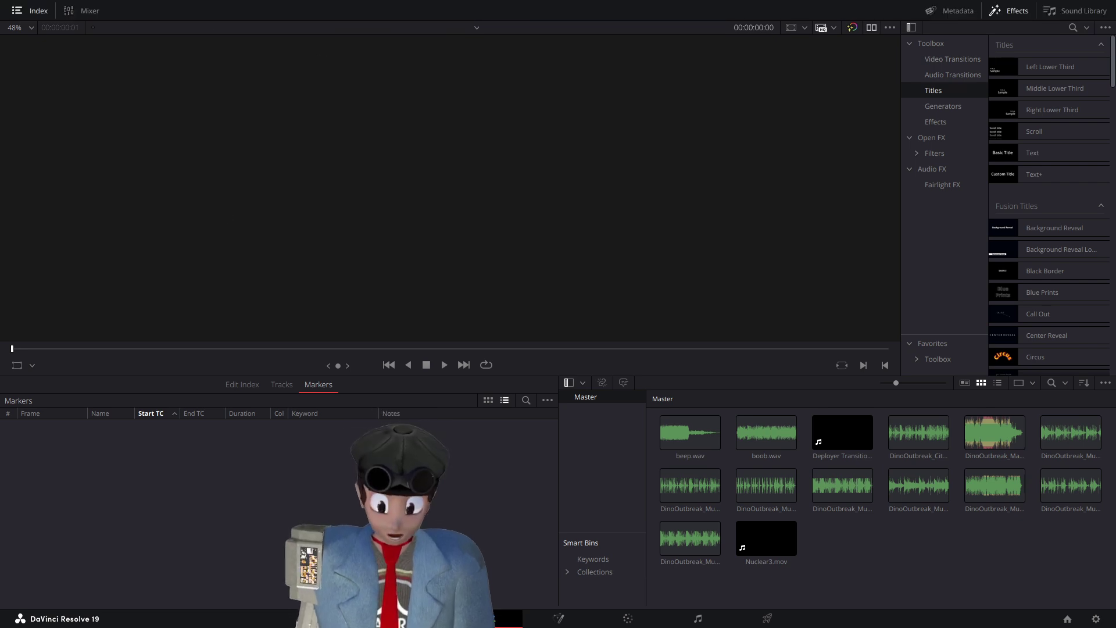
- Look through the Viewer Mode and Dual Screen options of the workspace, and move the Resolve timeline window to the other monitor
key(super+Down)
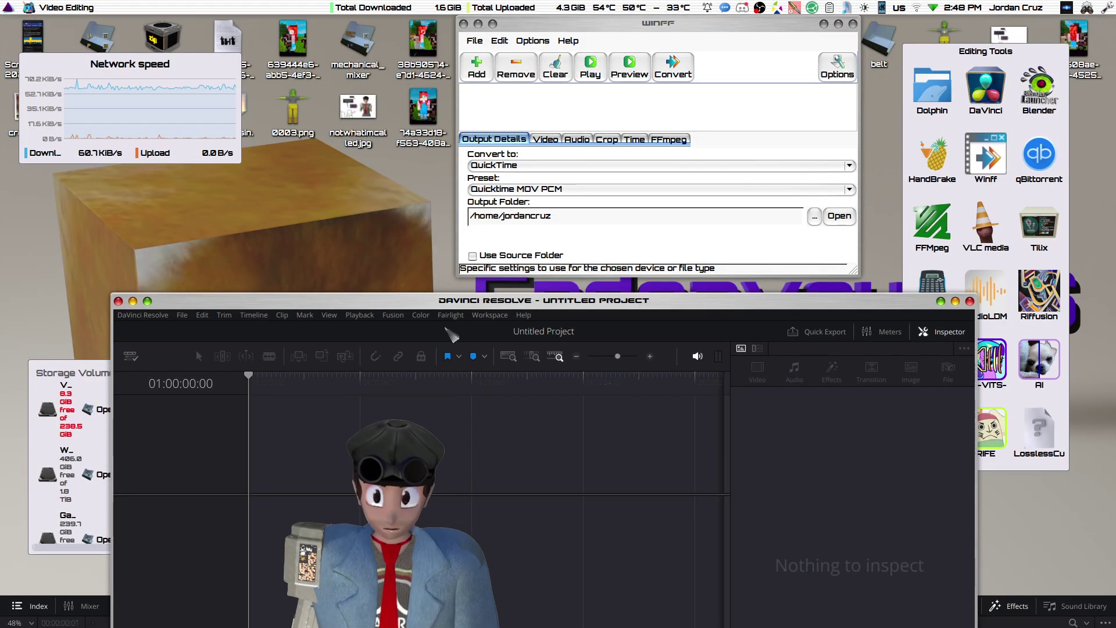
click(489, 314)
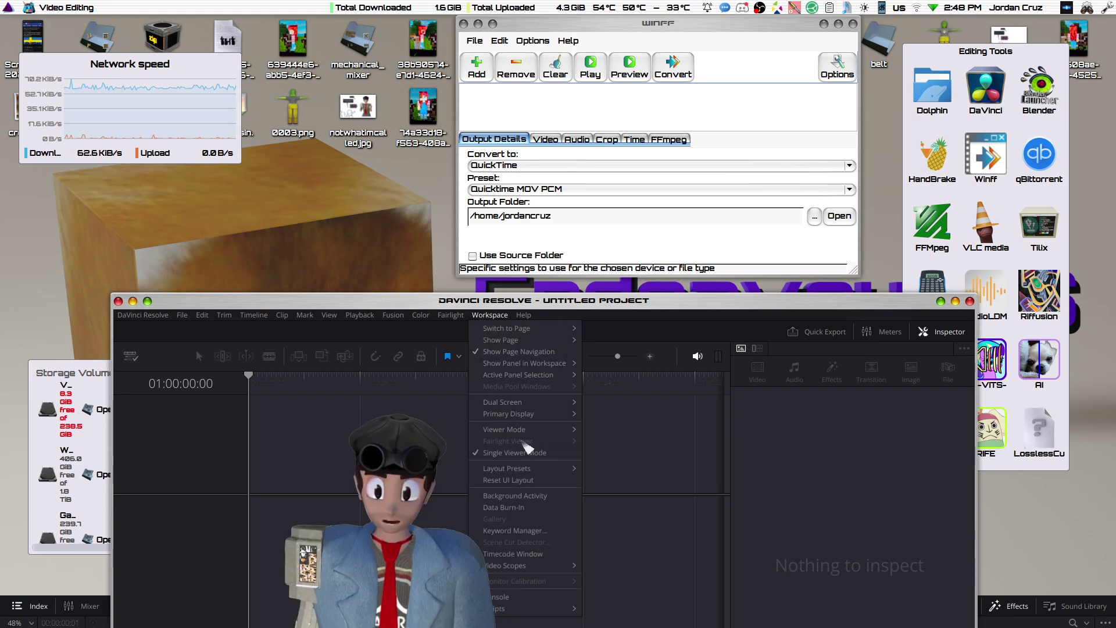
mouse_move(538, 434)
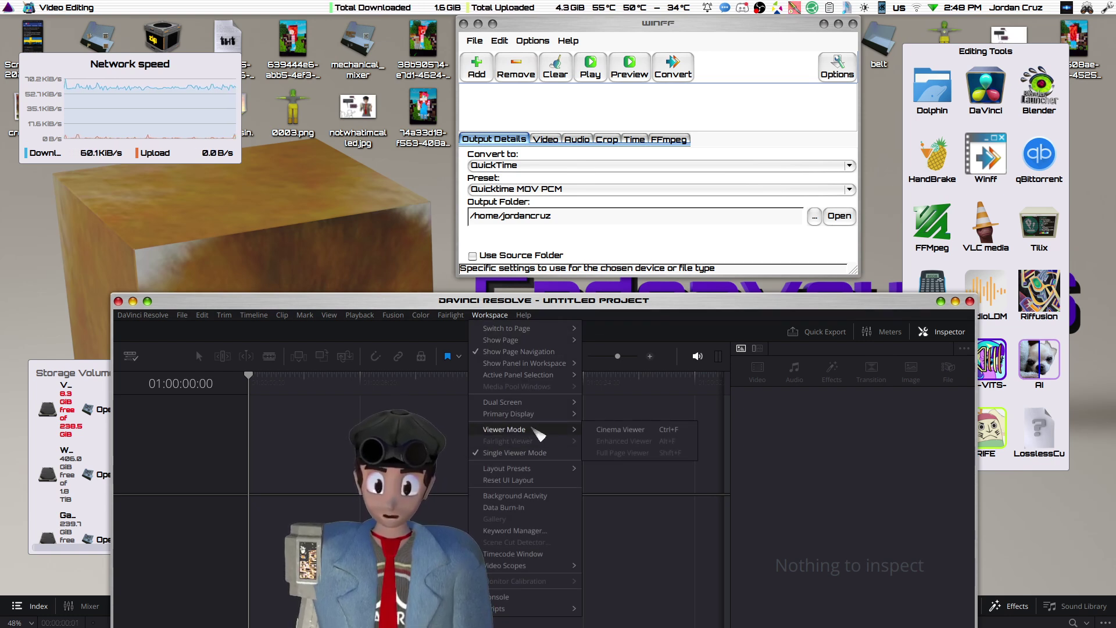
click(393, 314)
mouse_move(493, 318)
mouse_move(501, 407)
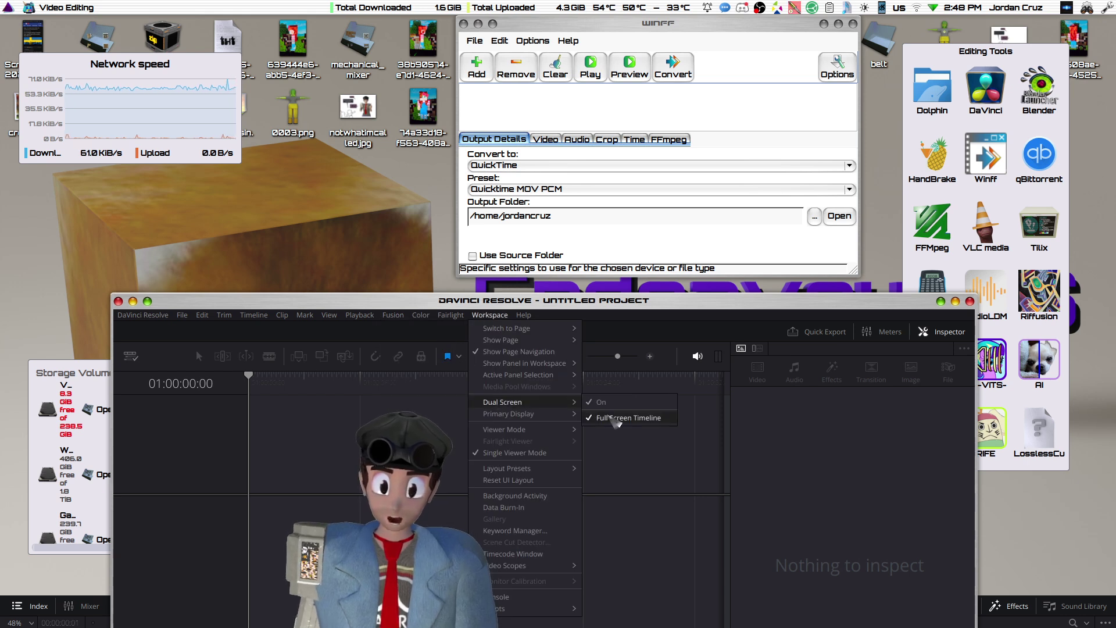
click(624, 308)
drag(625, 301, 671, 624)
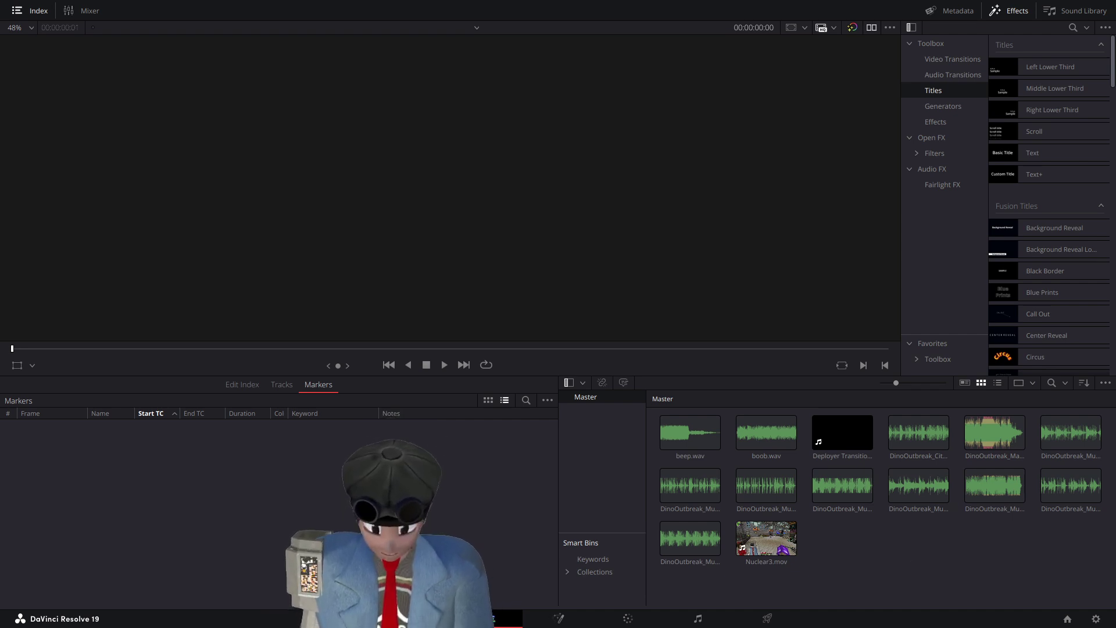
- Browse to the Pictures folder in Dolphin, filter it by "lo" and open the logos subfolder
scroll(319, 354, down, 5)
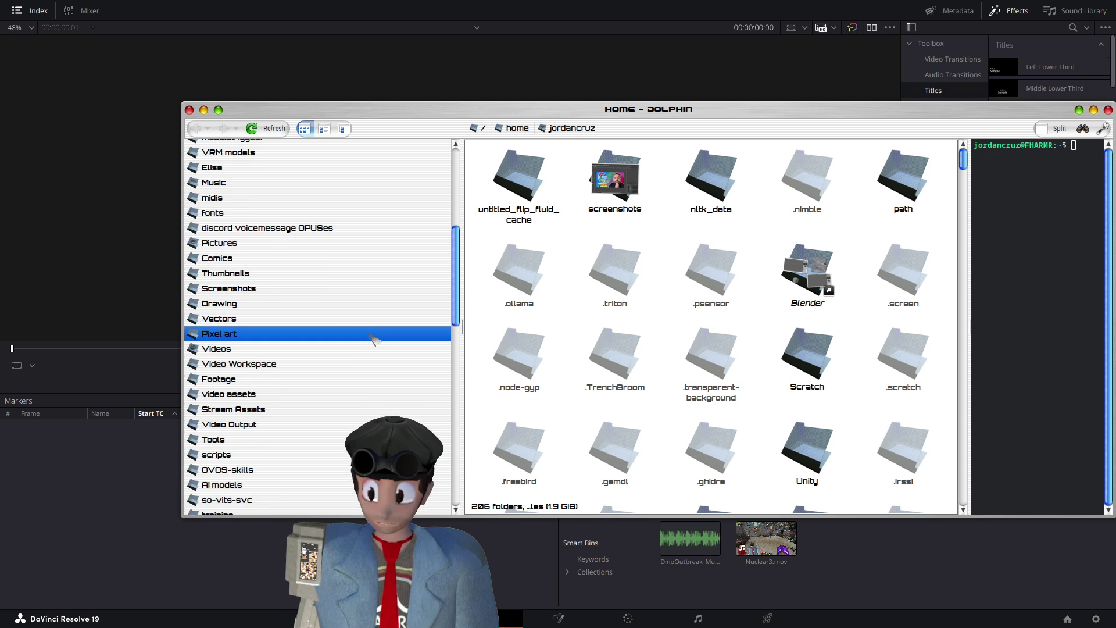
scroll(319, 369, down, 10)
scroll(319, 368, up, 10)
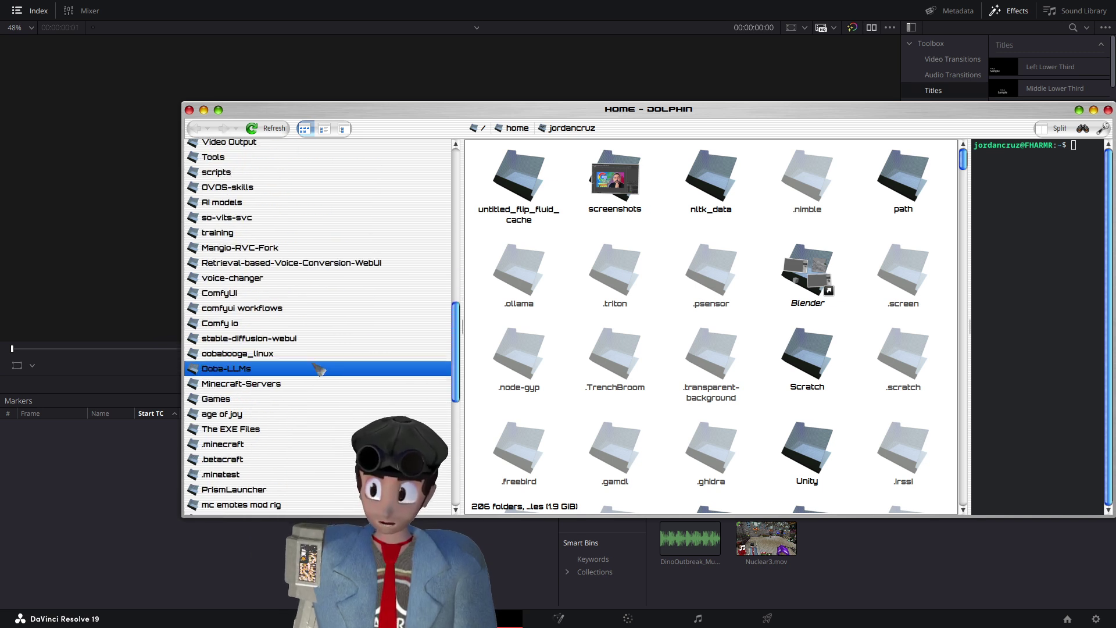
click(256, 243)
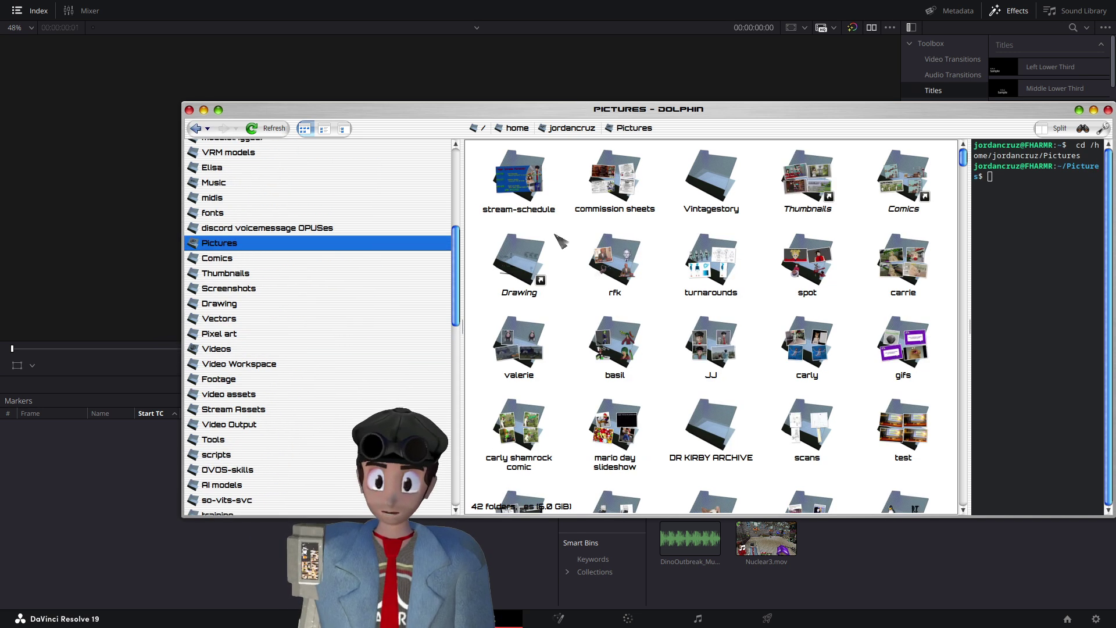
key(ctrl+i)
text(lo)
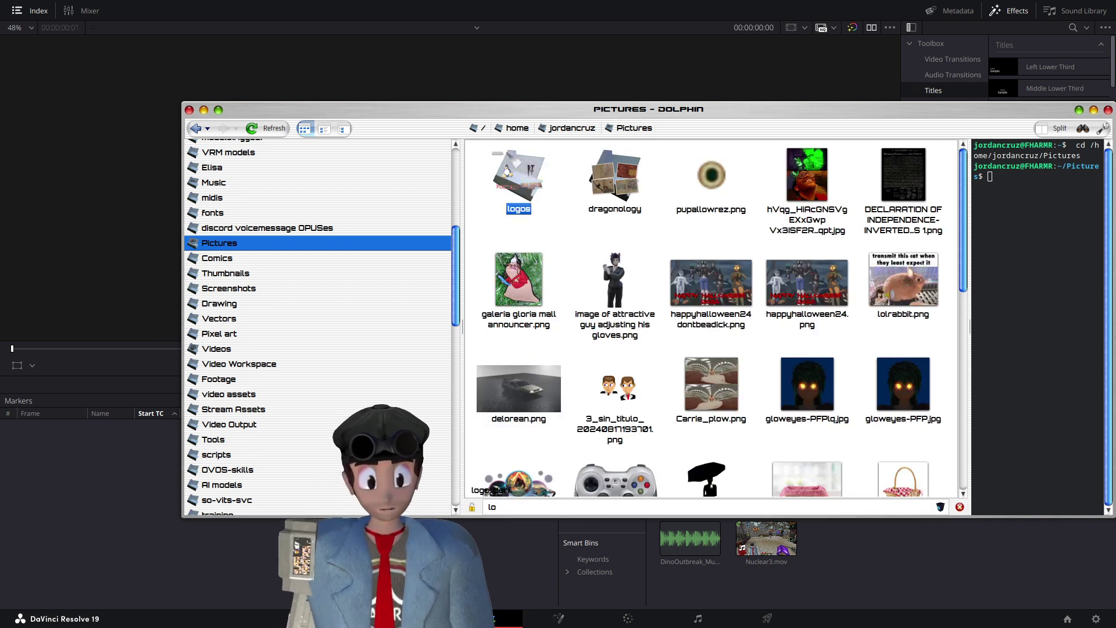
click(519, 177)
- Filter the logos folder by "dis", import DIS origins.png into the Resolve media pool, and close Dolphin
scroll(699, 304, down, 10)
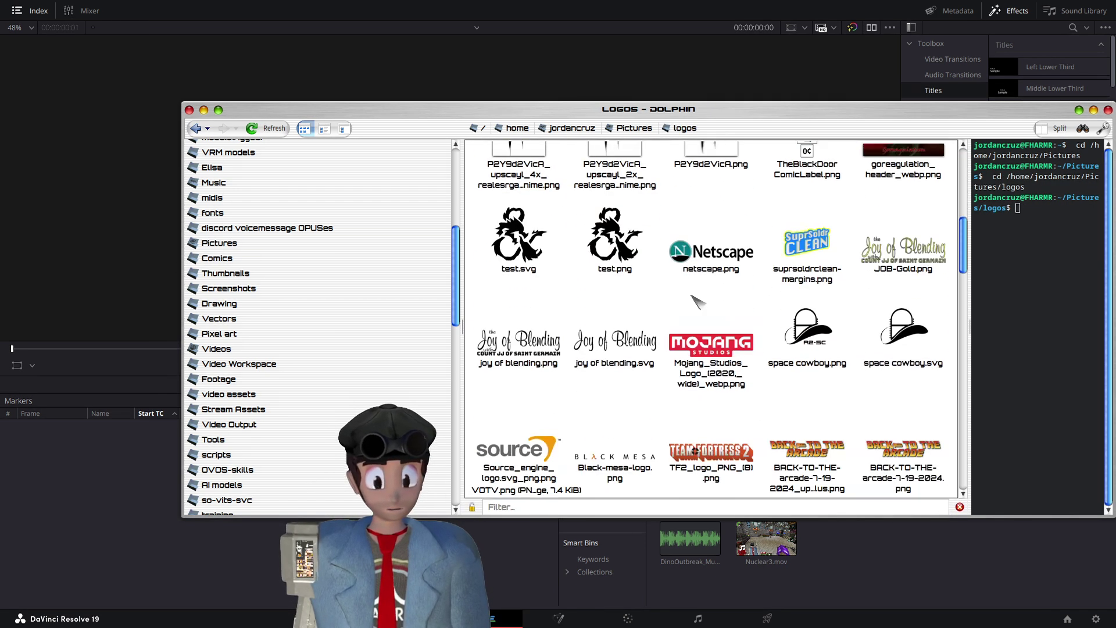
scroll(696, 301, down, 3)
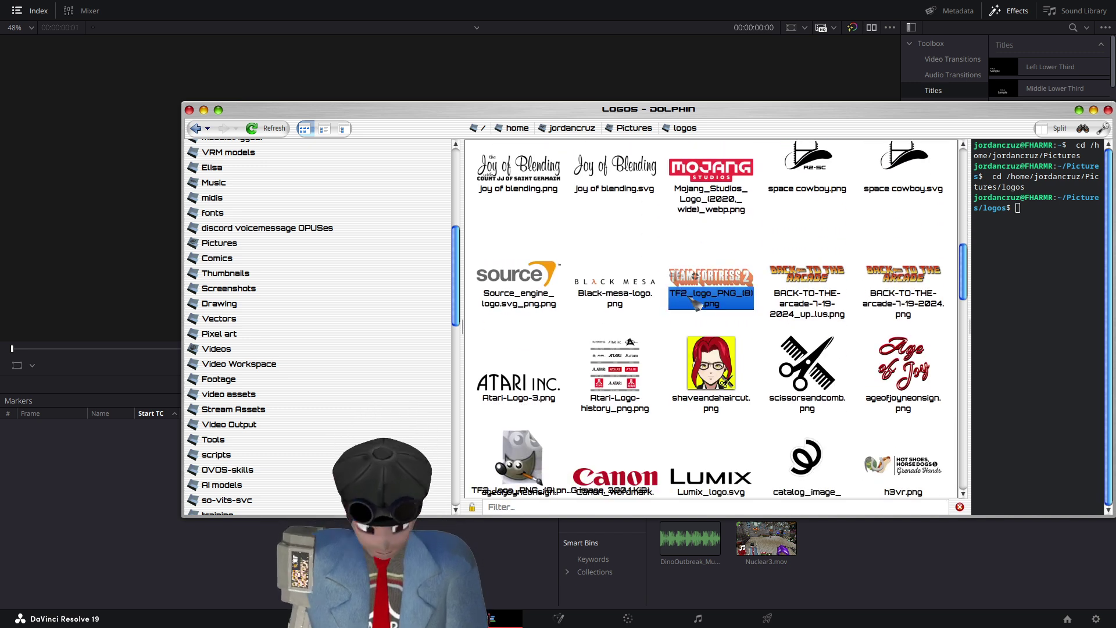
text(dis)
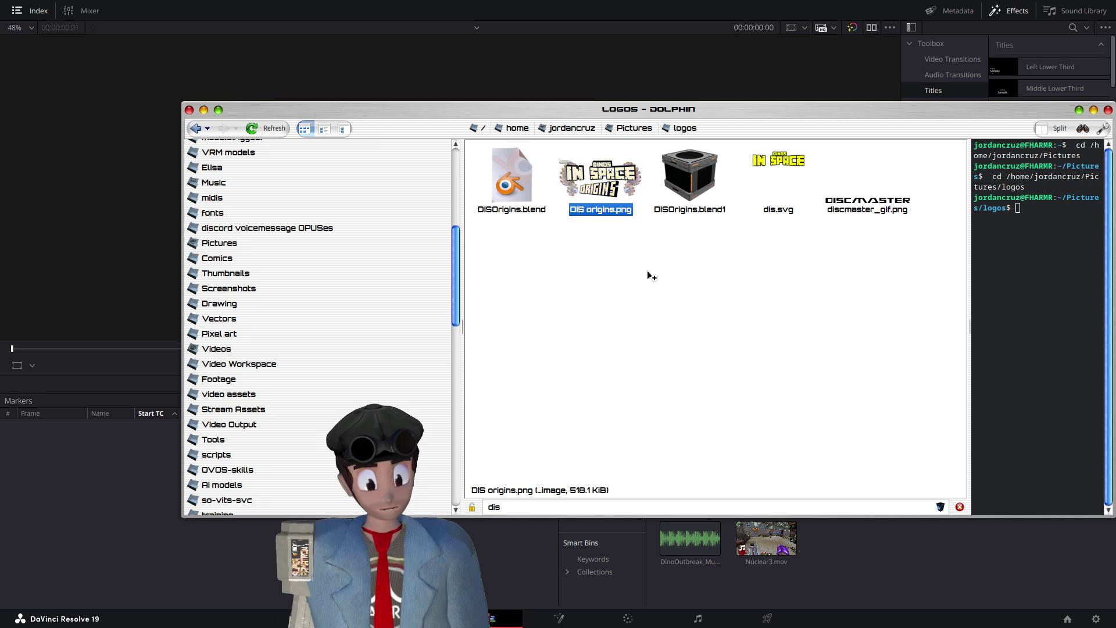
drag(651, 276, 829, 567)
drag(739, 106, 571, 96)
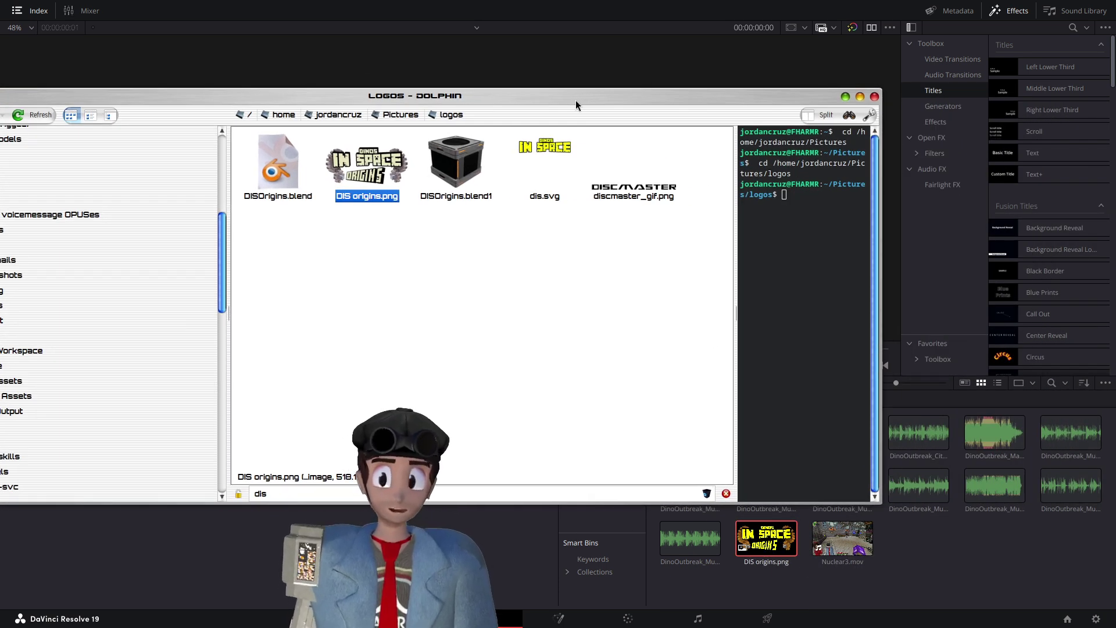
ctrl+click(557, 161)
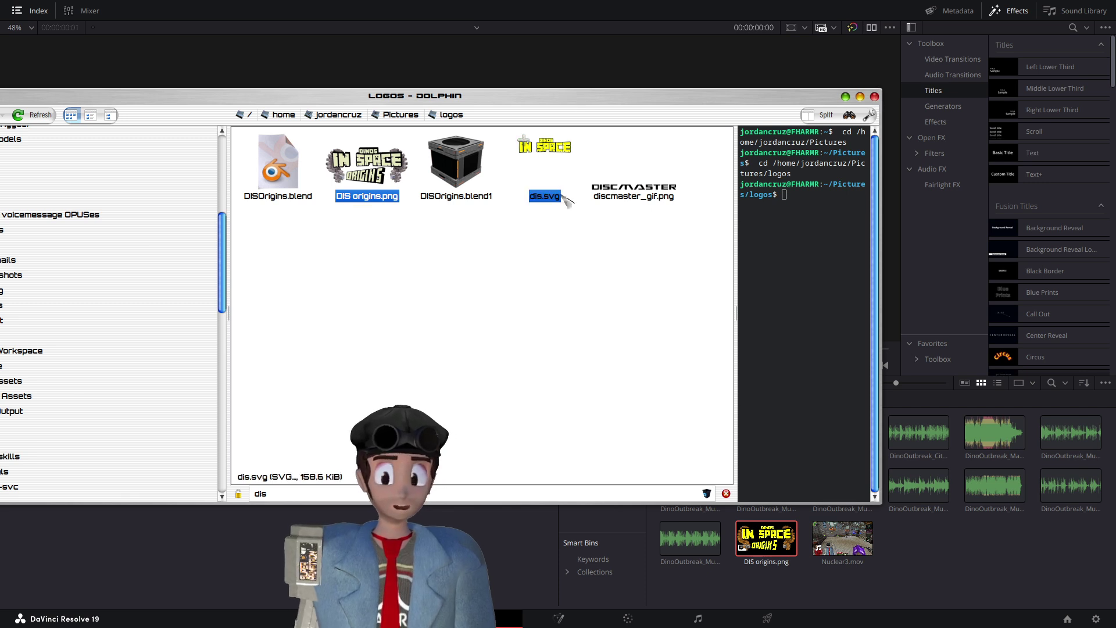
click(522, 255)
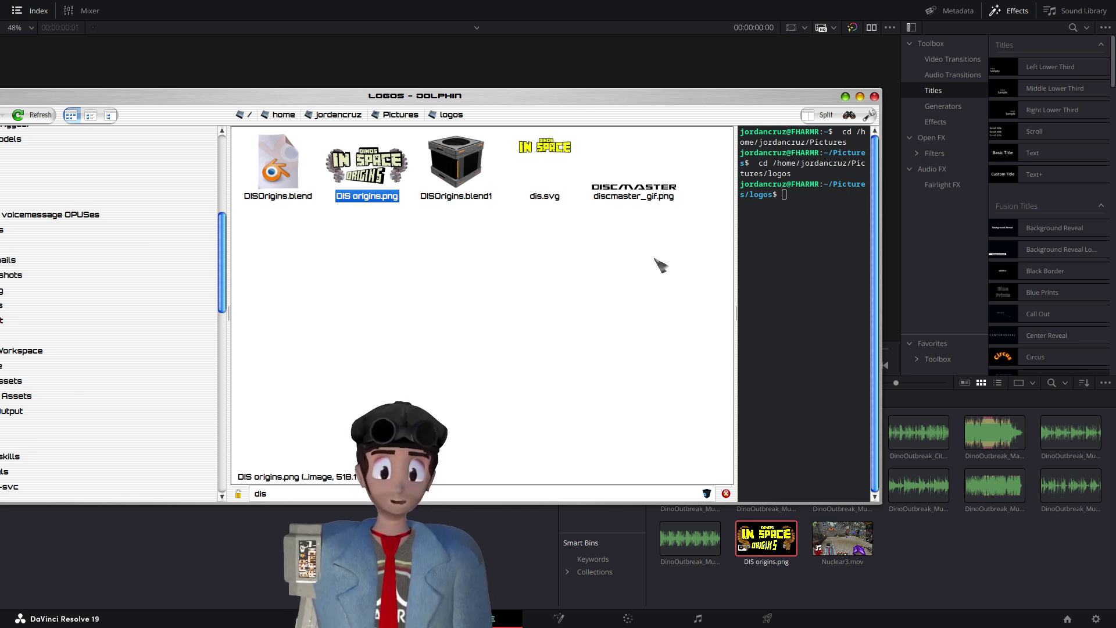
click(874, 97)
- Create a new timeline with the DIS origins.png logo as its first clip
click(766, 545)
click(959, 528)
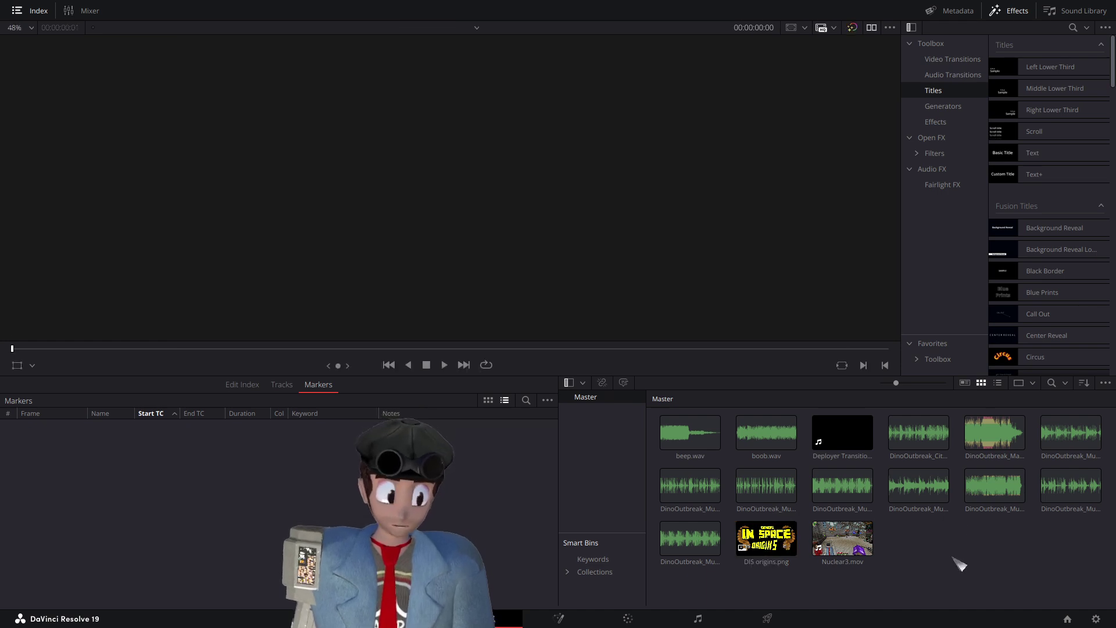
click(766, 545)
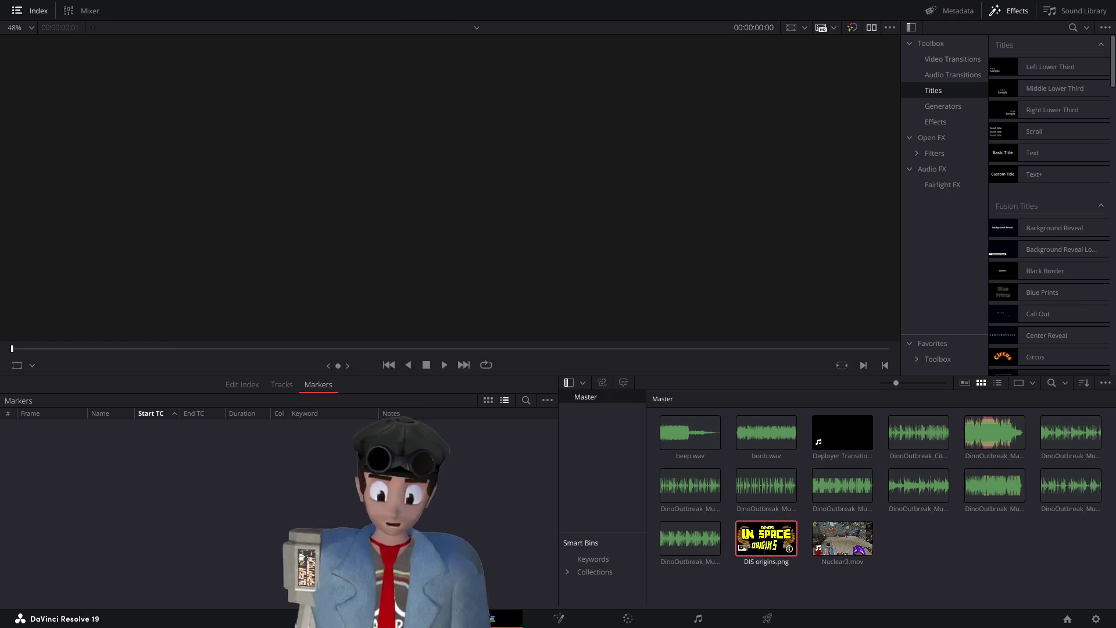
key(ctrl+n)
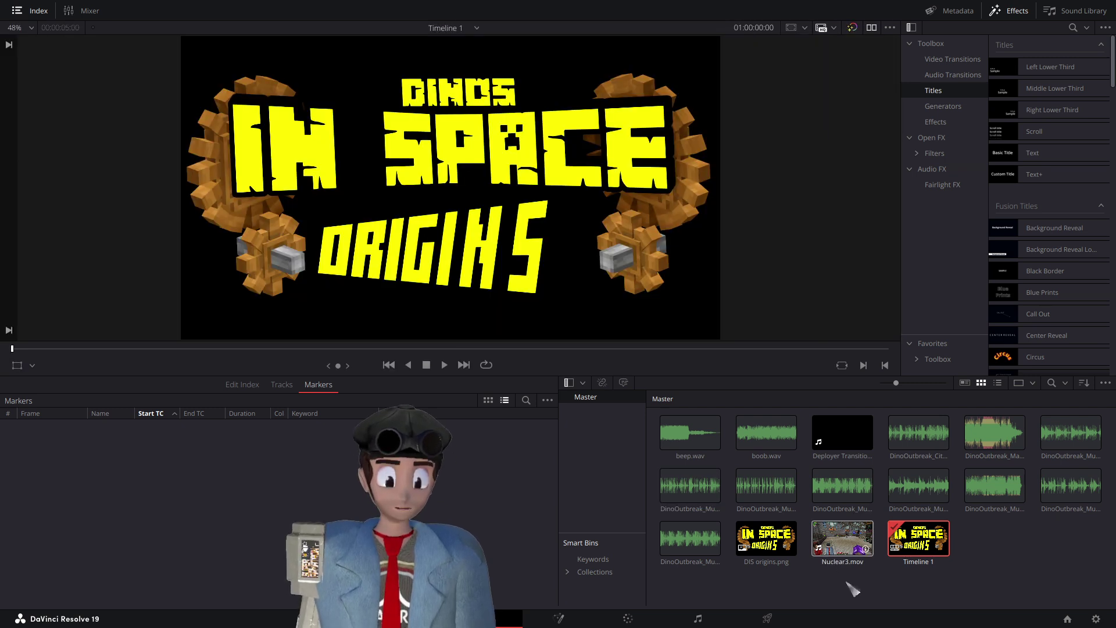
- Add the DinoOutbreak_MainMenu.wav track and the Nuclear3.mov footage to the timeline, with the footage beneath the logo
click(864, 590)
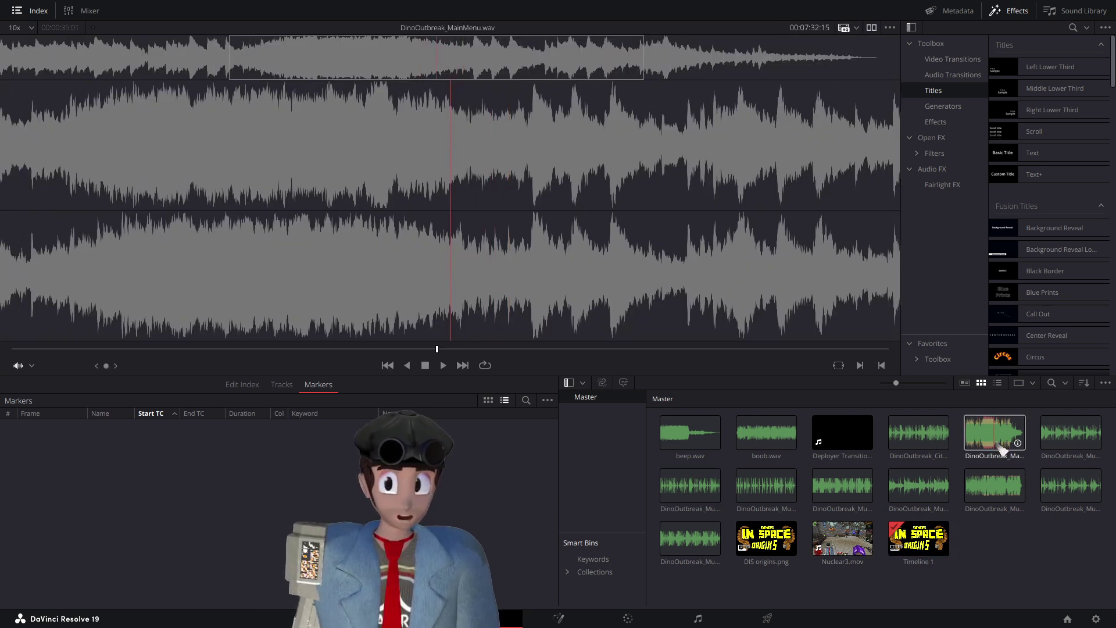
click(996, 435)
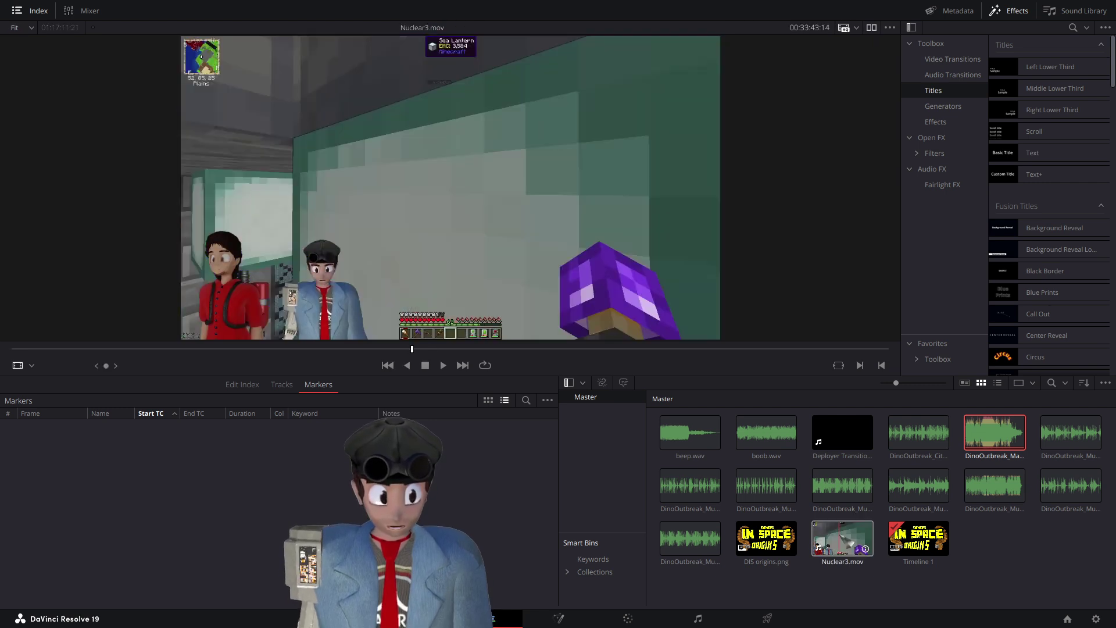
click(843, 538)
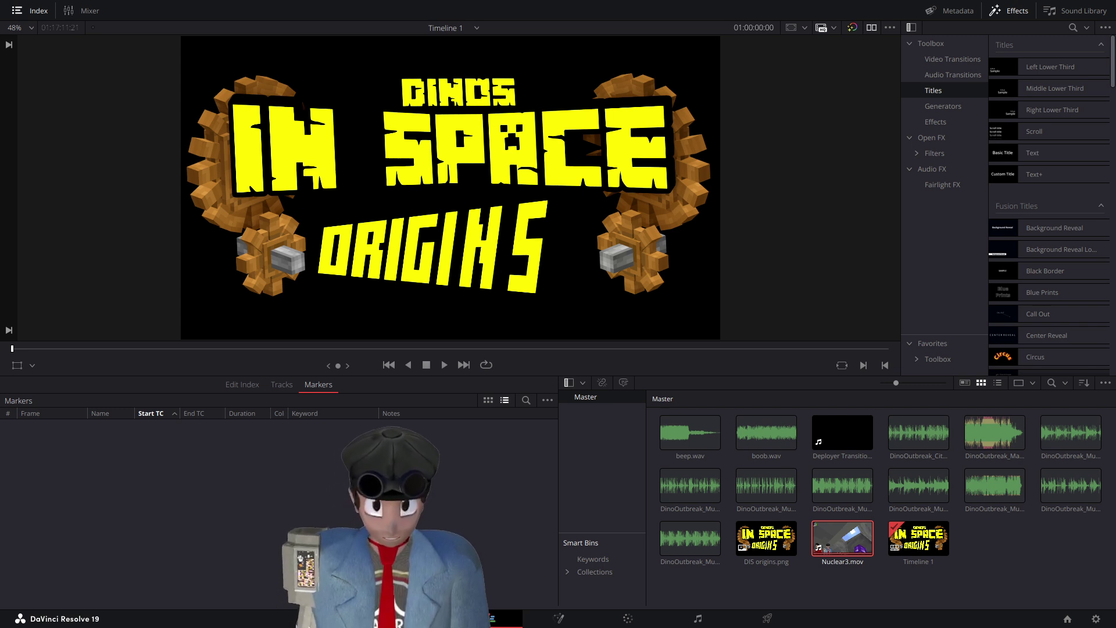
- Play the opening seconds of the timeline to check the logo over the Nuclear3.mov footage
key(space)
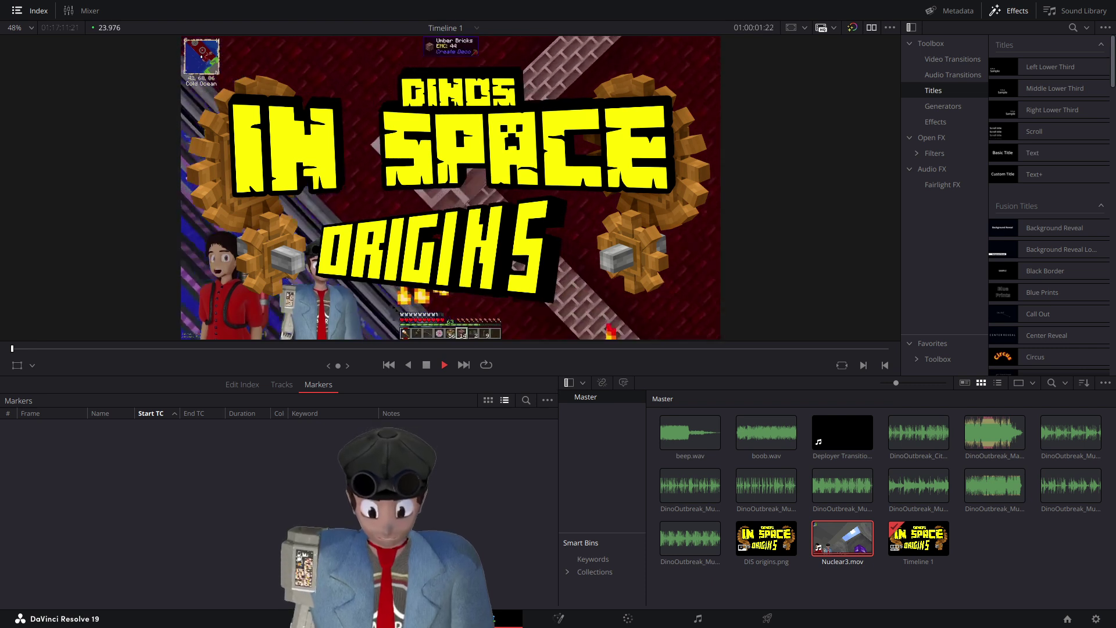
key(space)
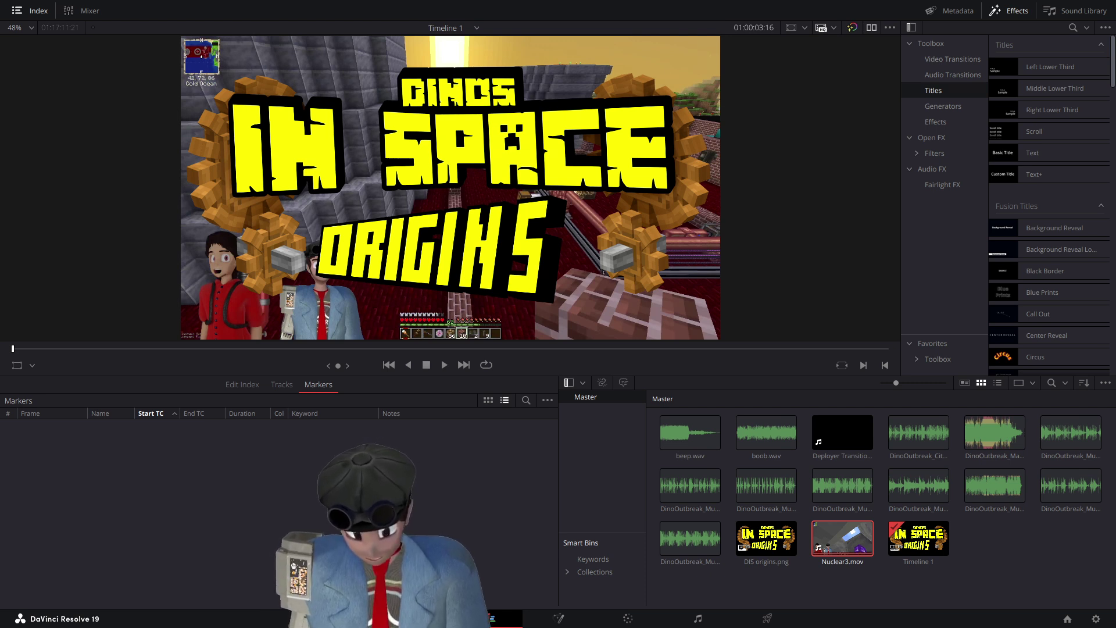
key(space)
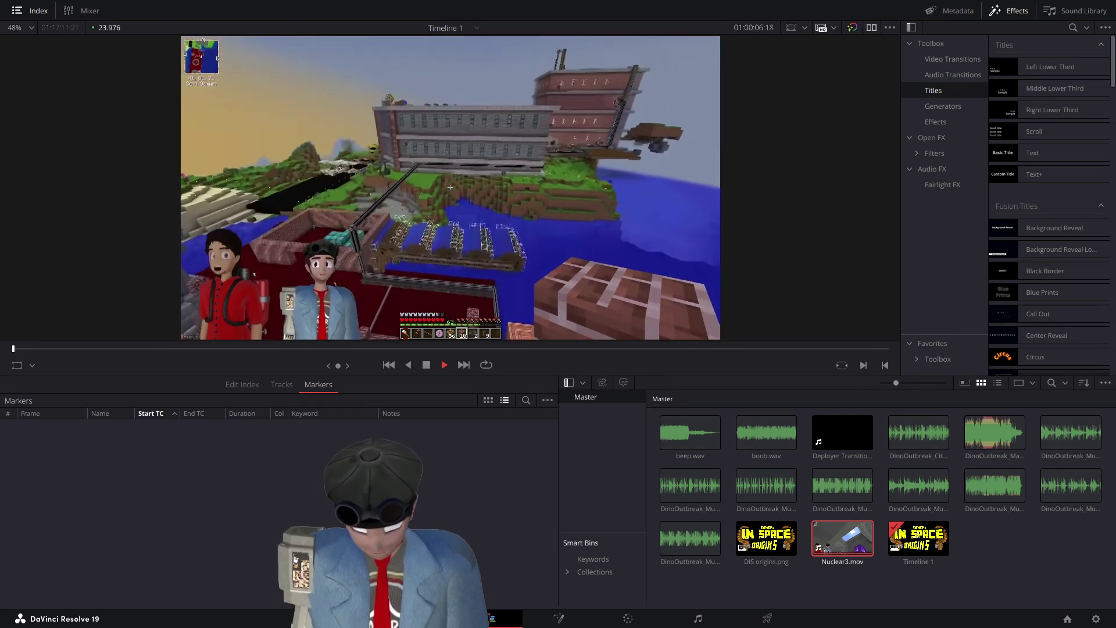
key(space)
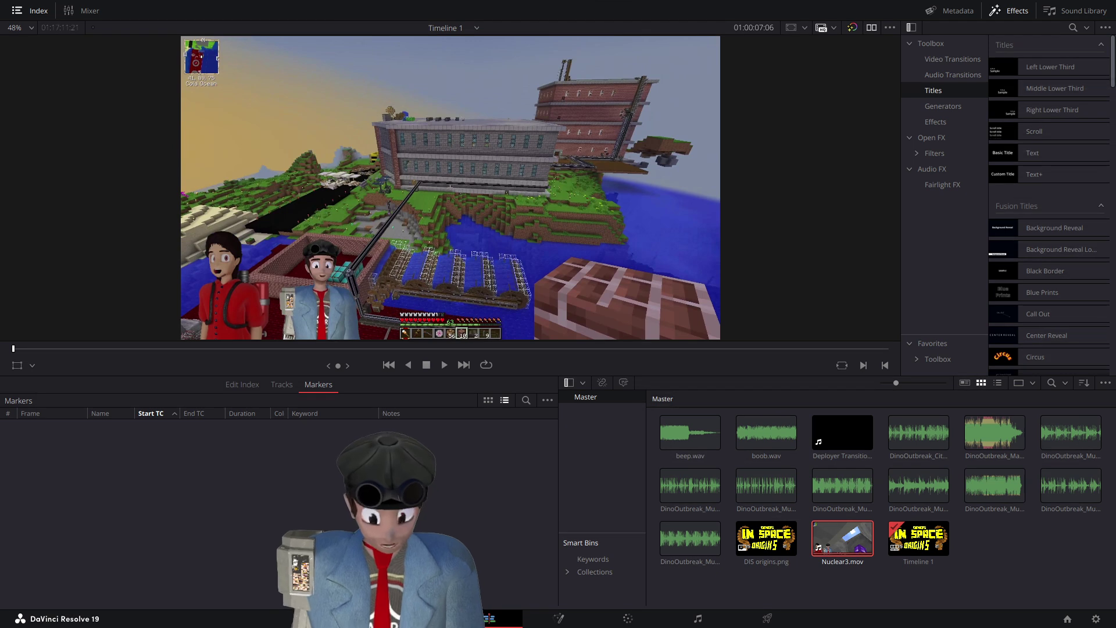
- Shift the Nuclear3.mov footage to start after the five-second logo, and shuttle back and forth across the cut to check it
key(Home)
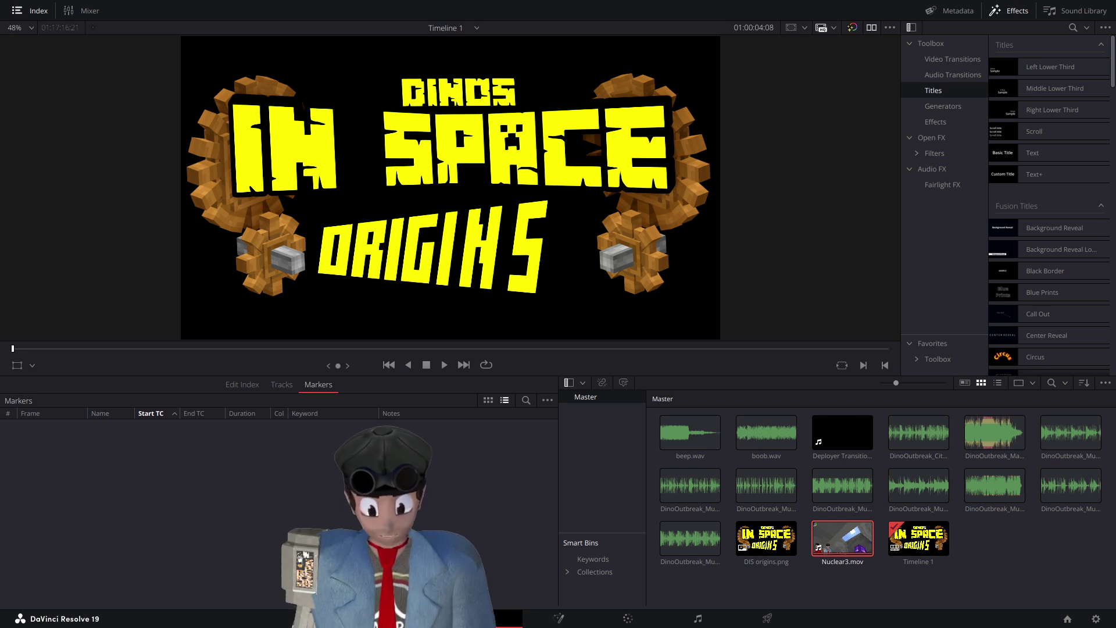
key(j)
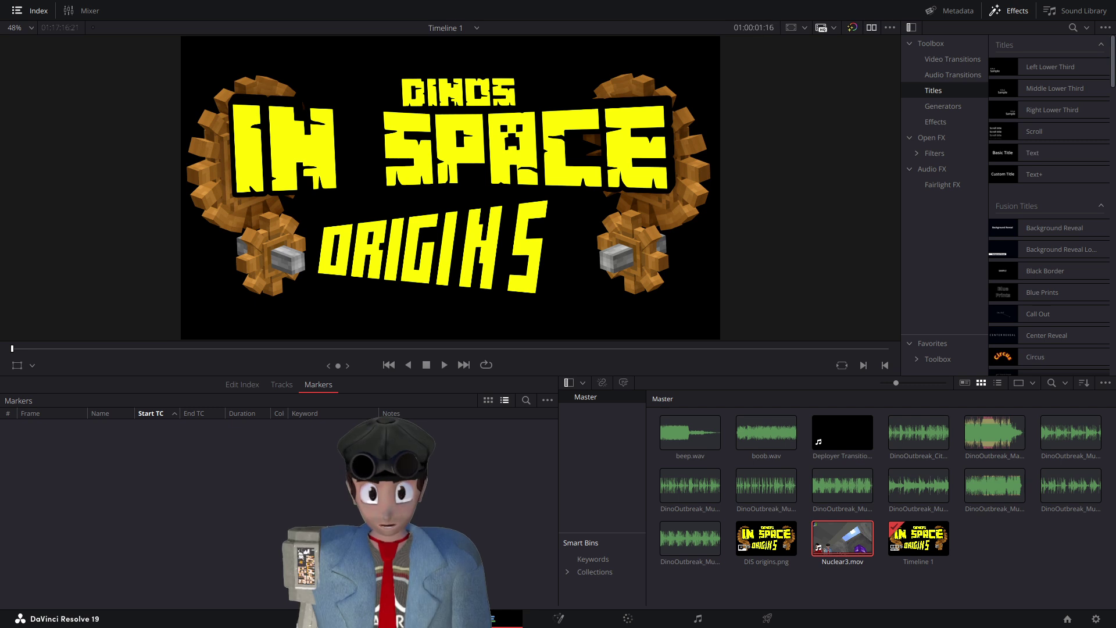
key(l)
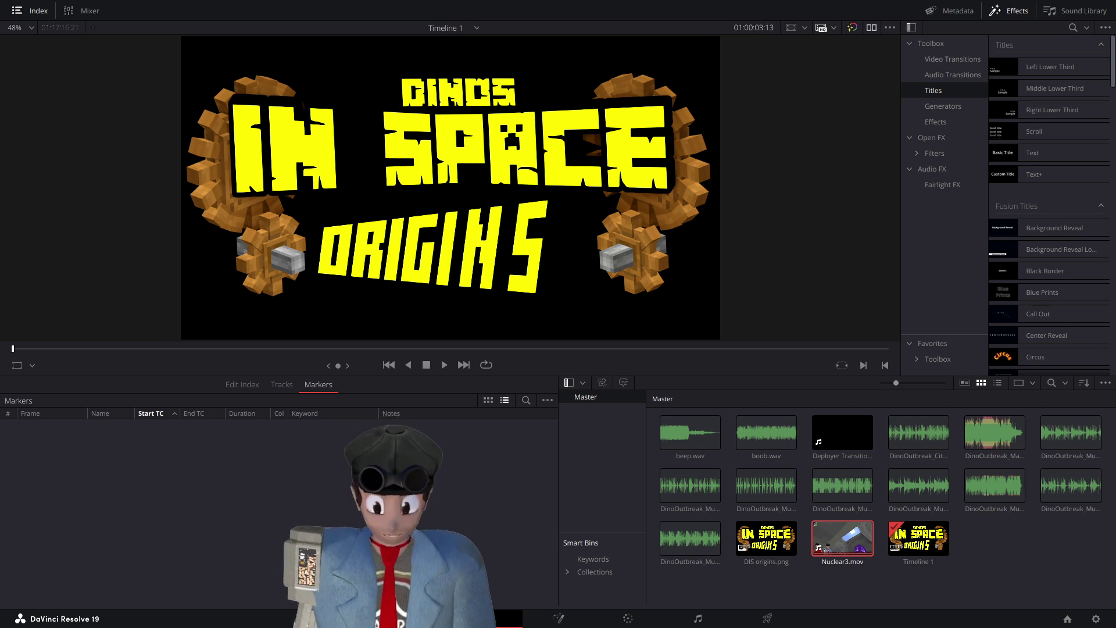
key(j)
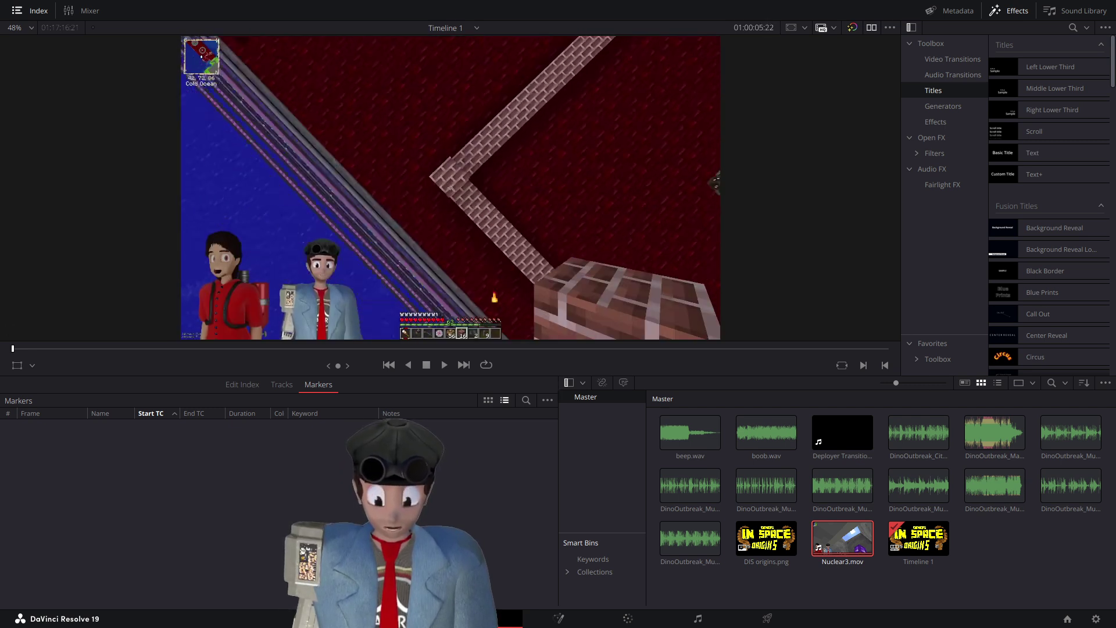
key(l)
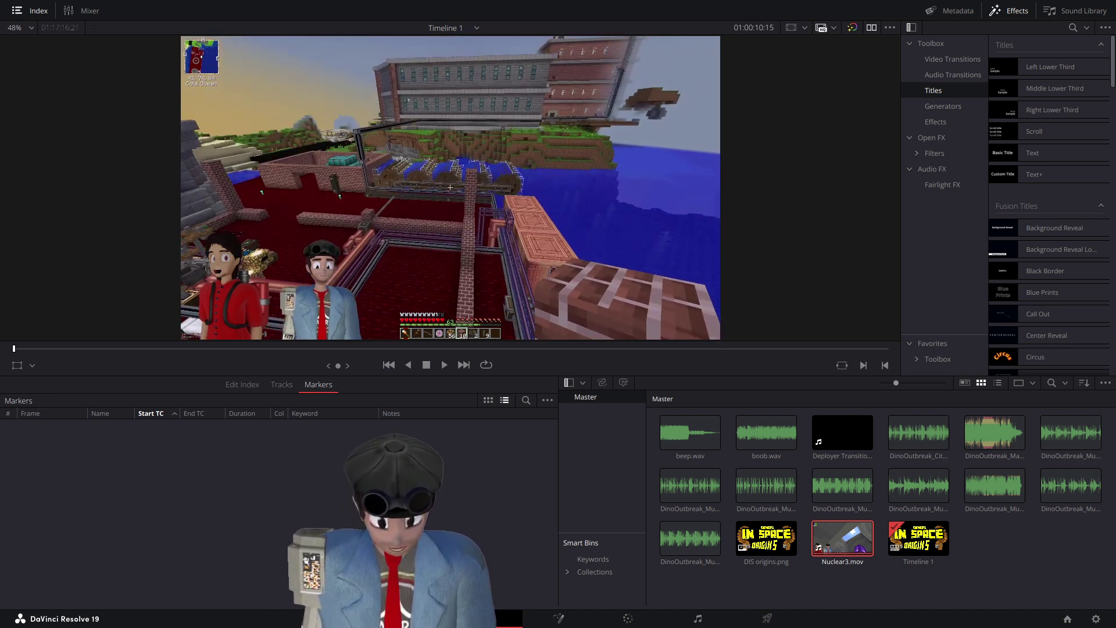
- Return to the start of the timeline and replay the intro to review the change from logo to footage
key(Home)
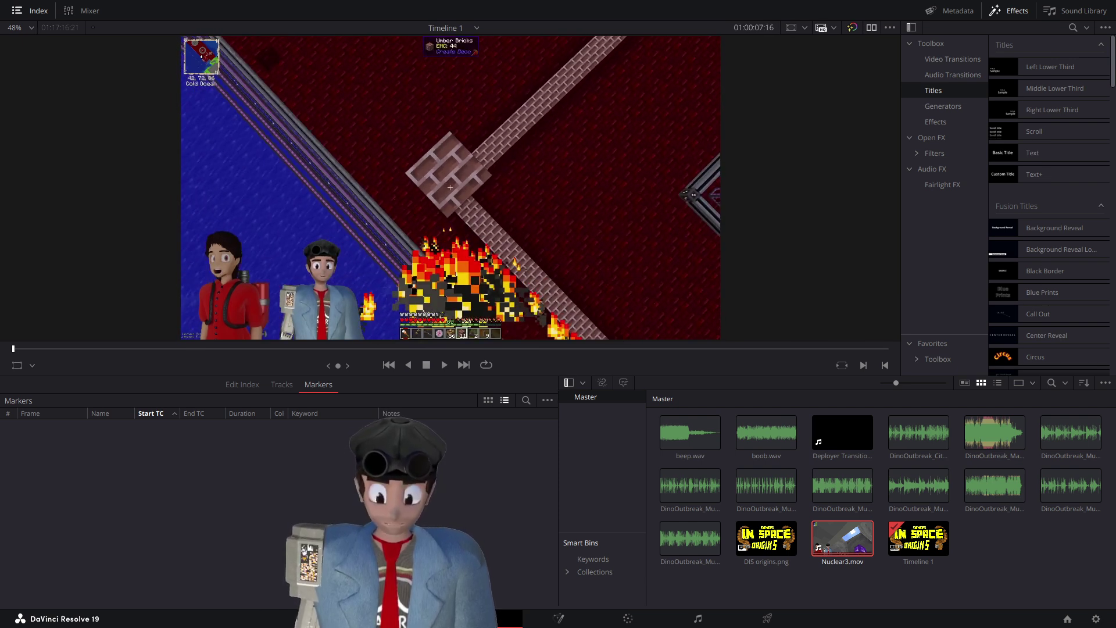
key(Home)
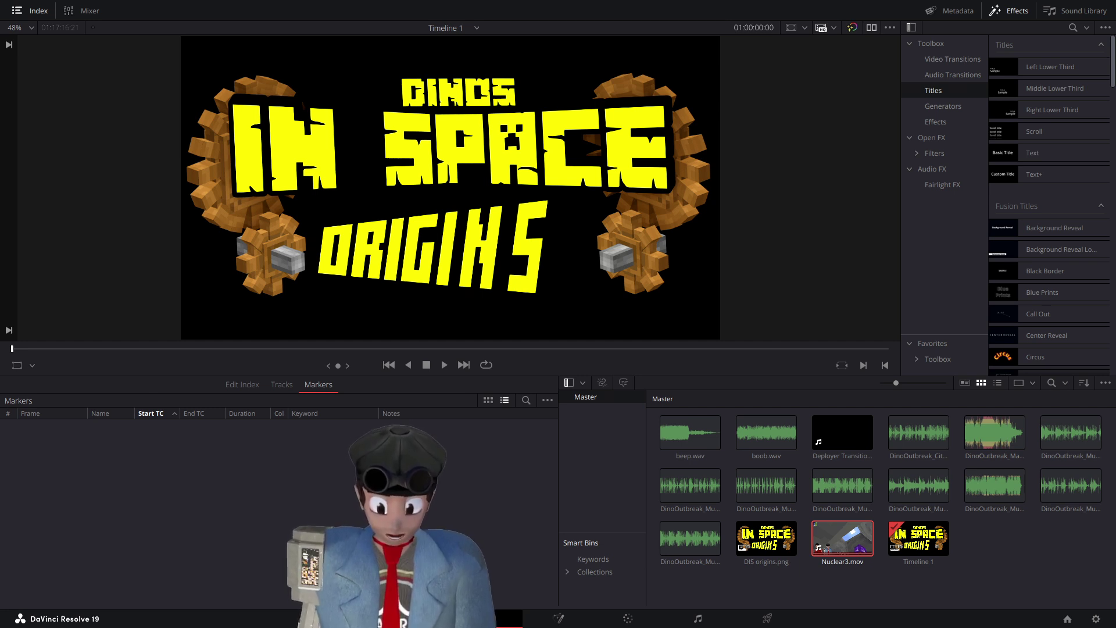
key(space)
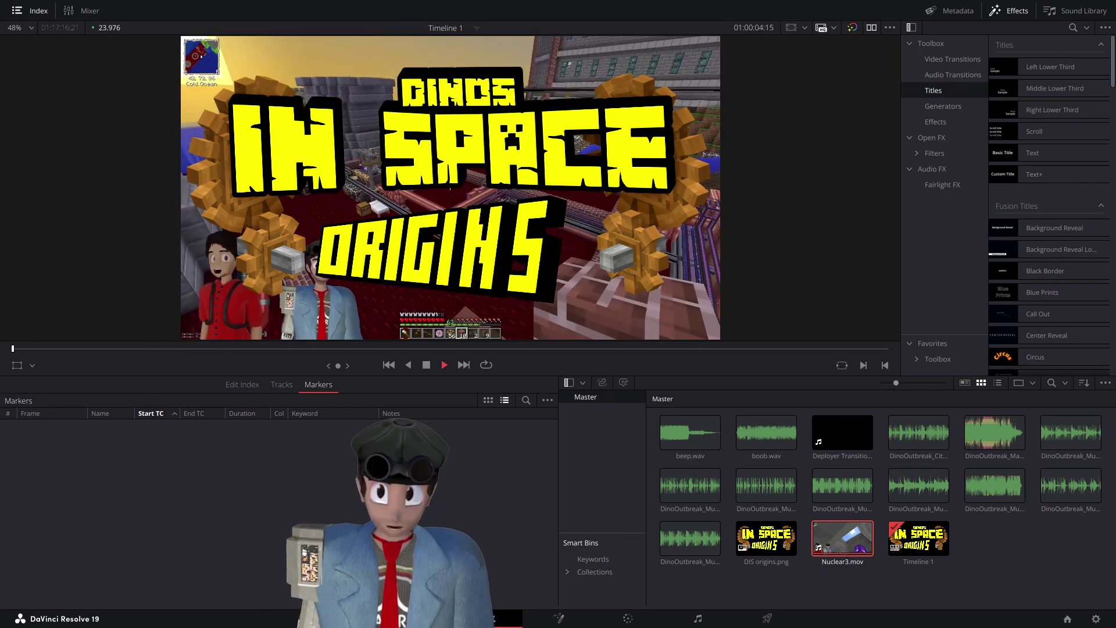
key(space)
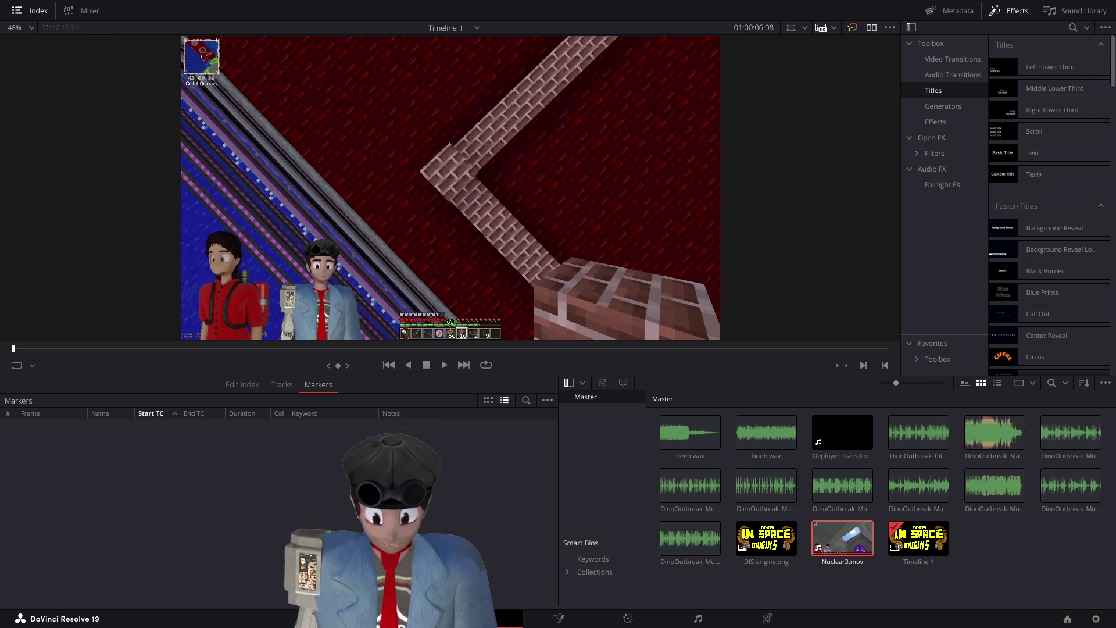
key(Home)
key(space)
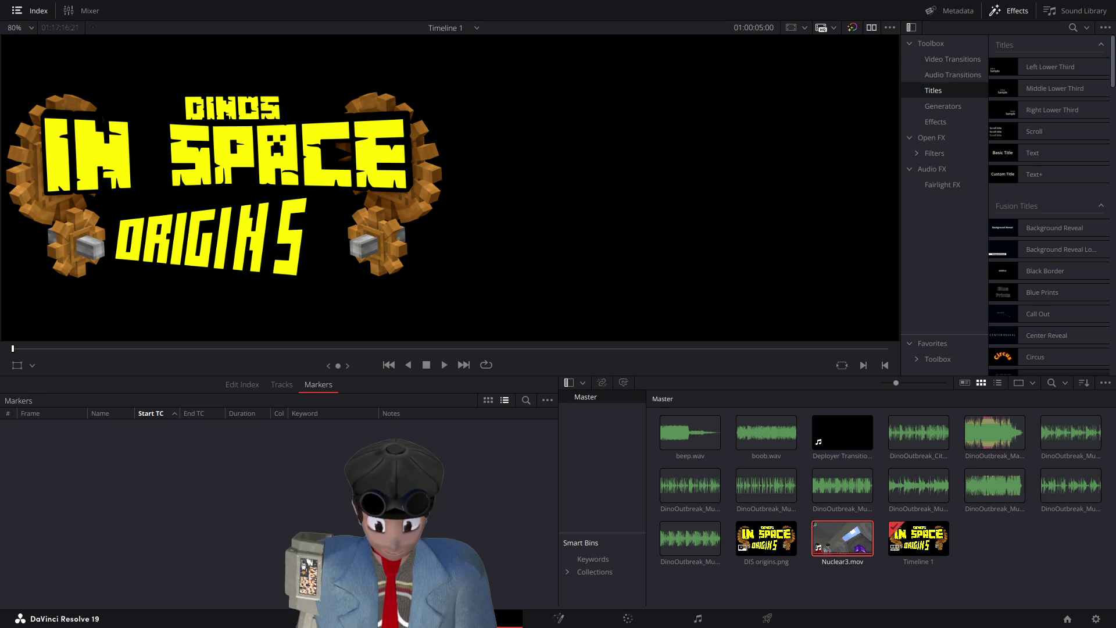
- Play the footage that follows the logo, and return to the start of the timeline
key(space)
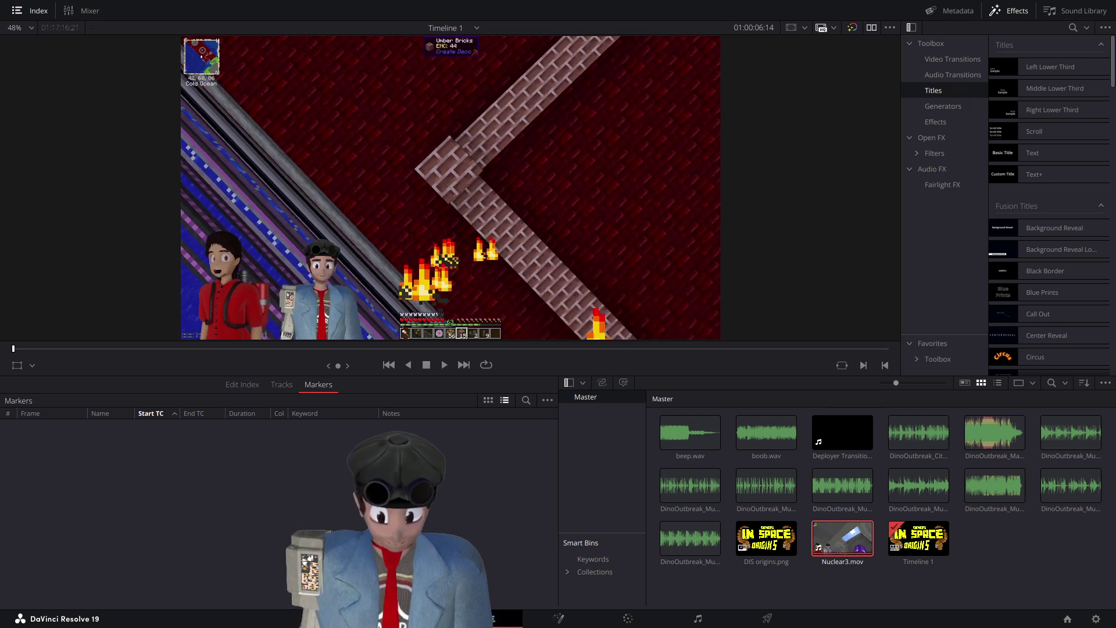
key(space)
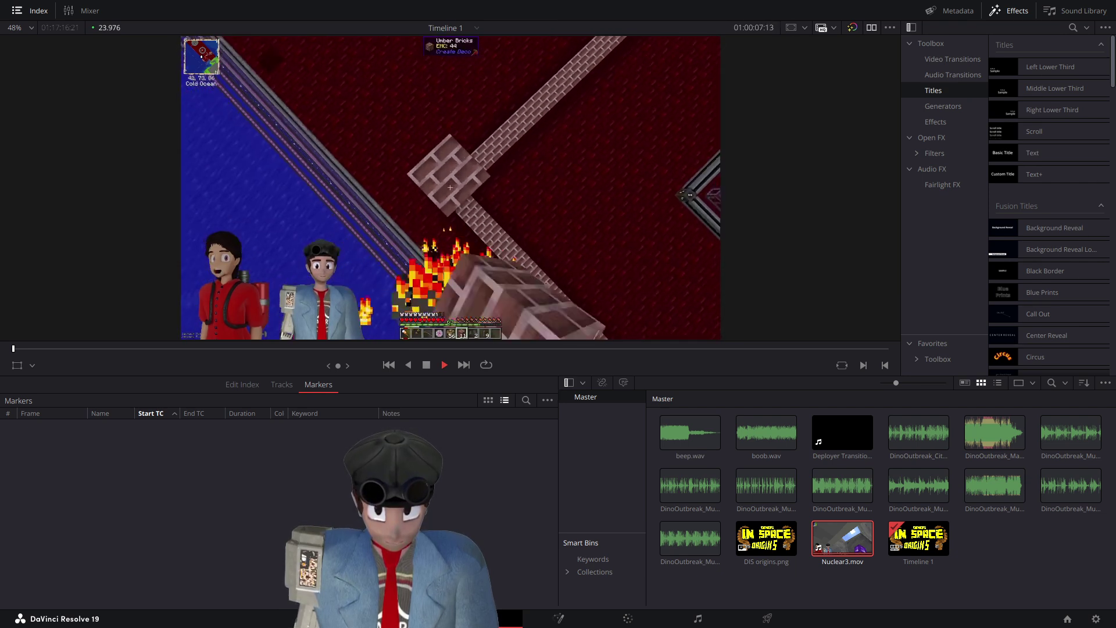
key(space)
key(Home)
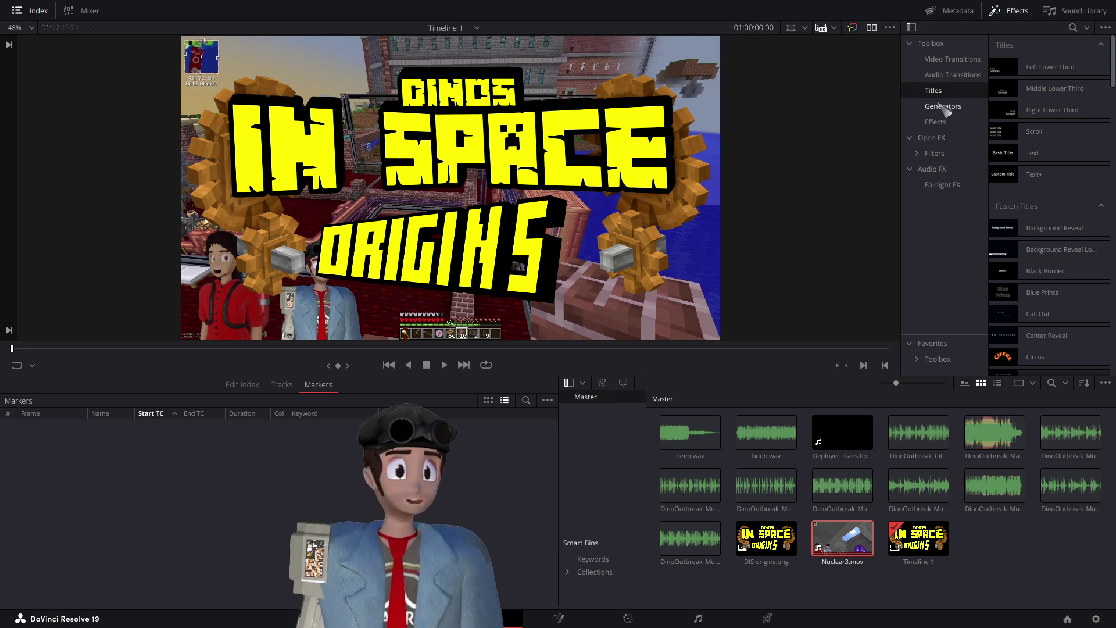
- Apply the Box Blur filter to the footage beneath the logo, and play the intro to check it
click(946, 155)
click(1039, 66)
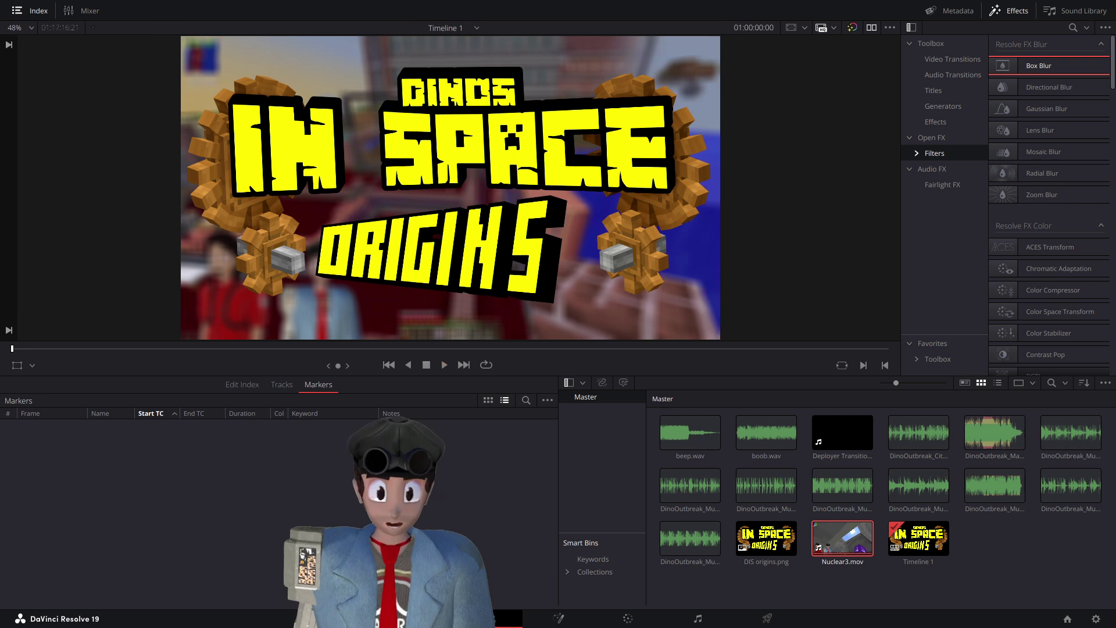
key(space)
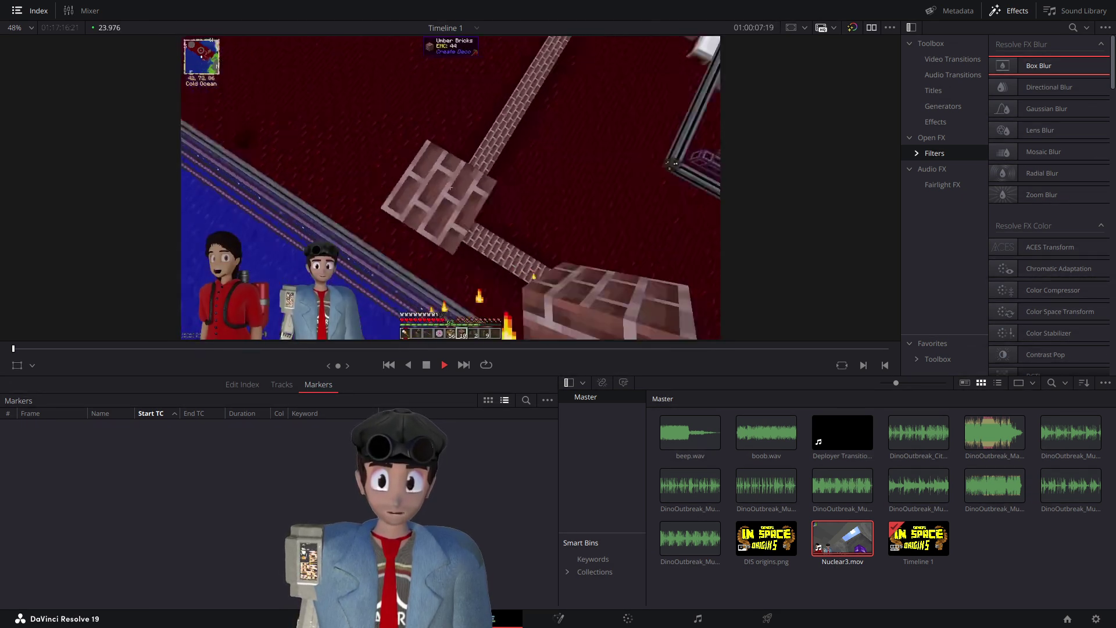
key(space)
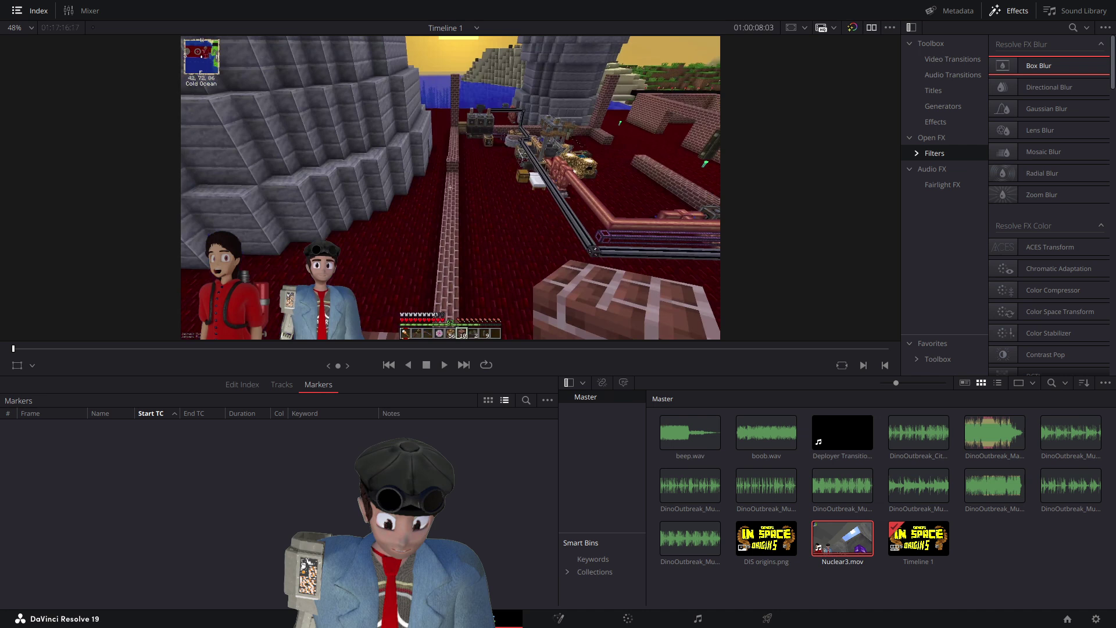
key(Home)
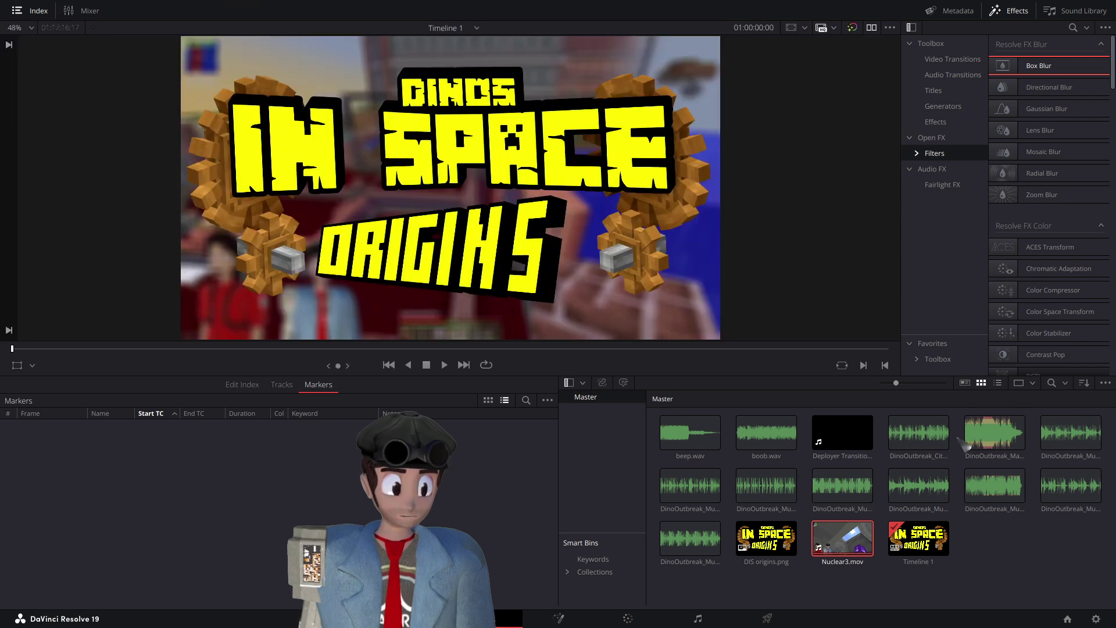
- Shorten the blurred logo intro so the main footage starts at 01:00:03:16, checking the cut in playback
click(966, 445)
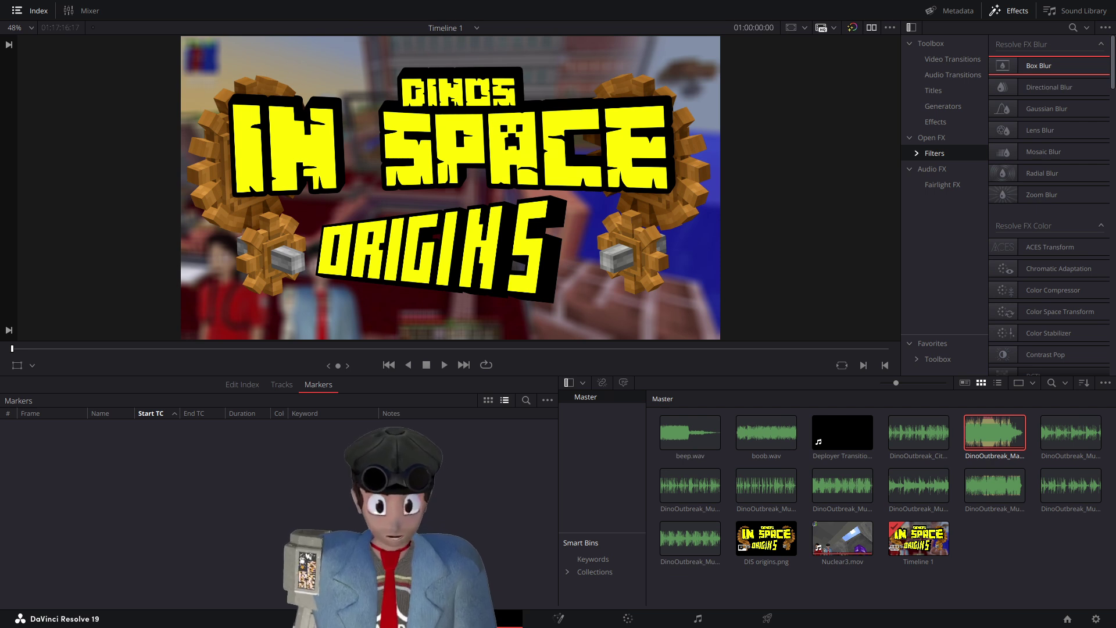
key(space)
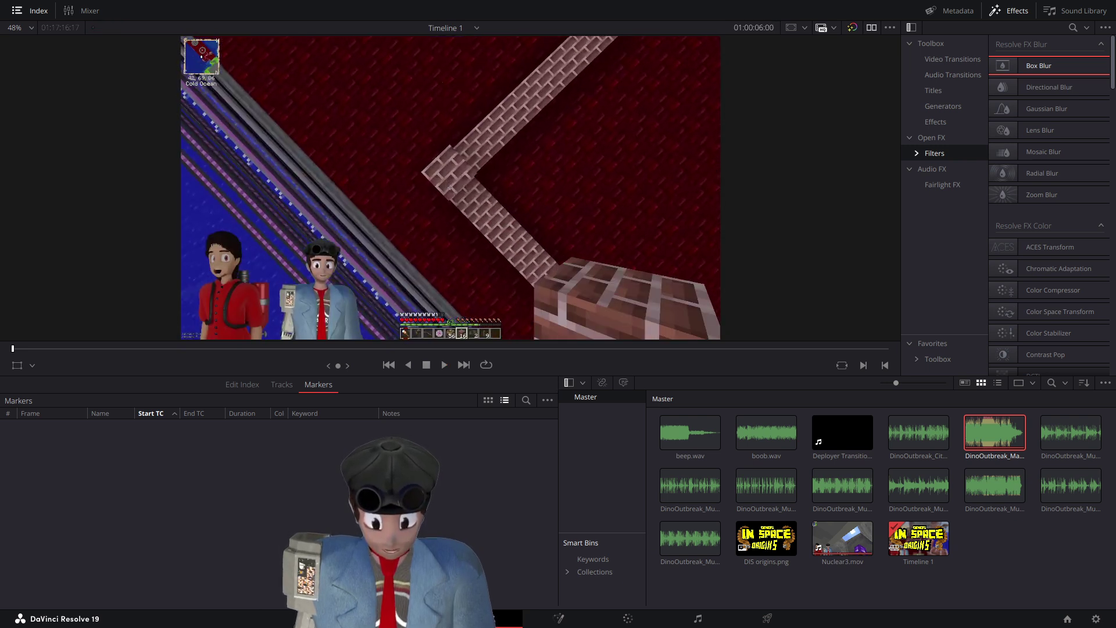
key(space)
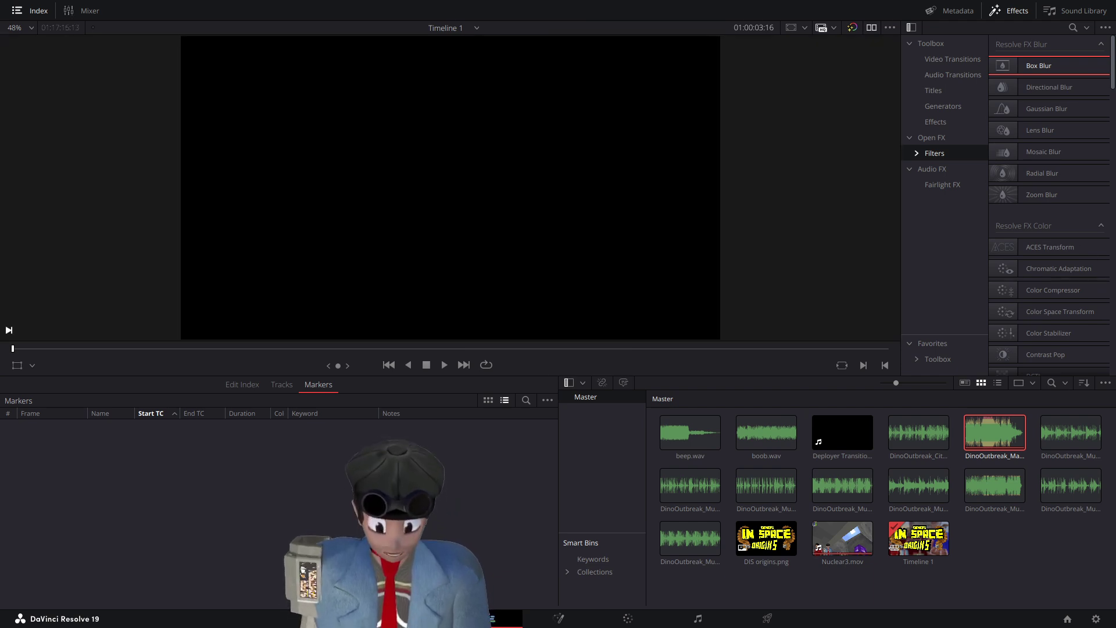
key(shift+Left)
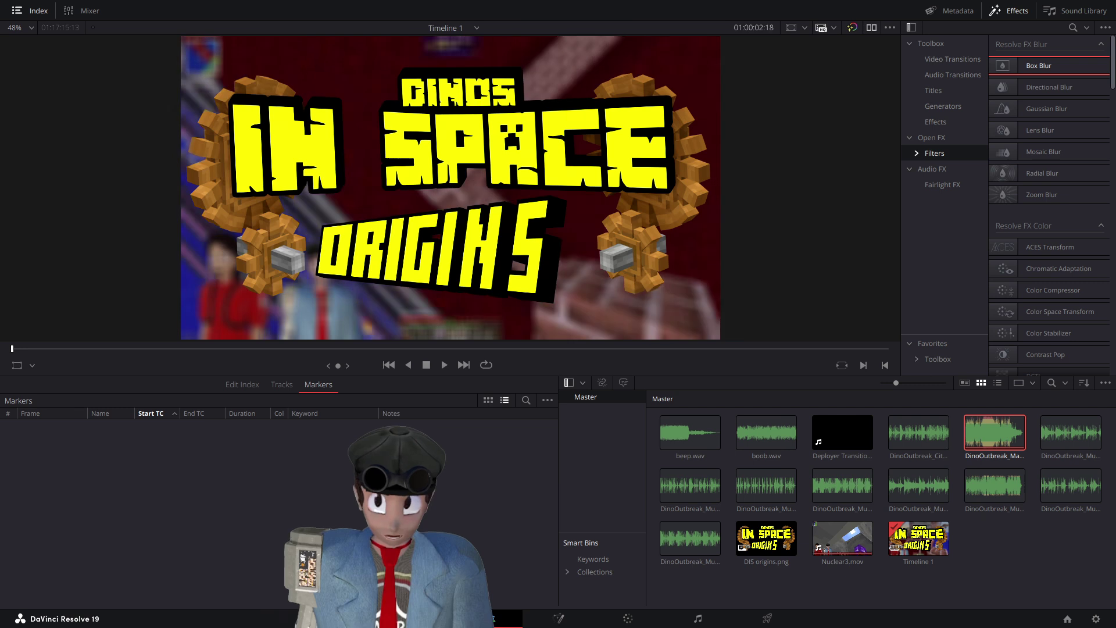
key(j)
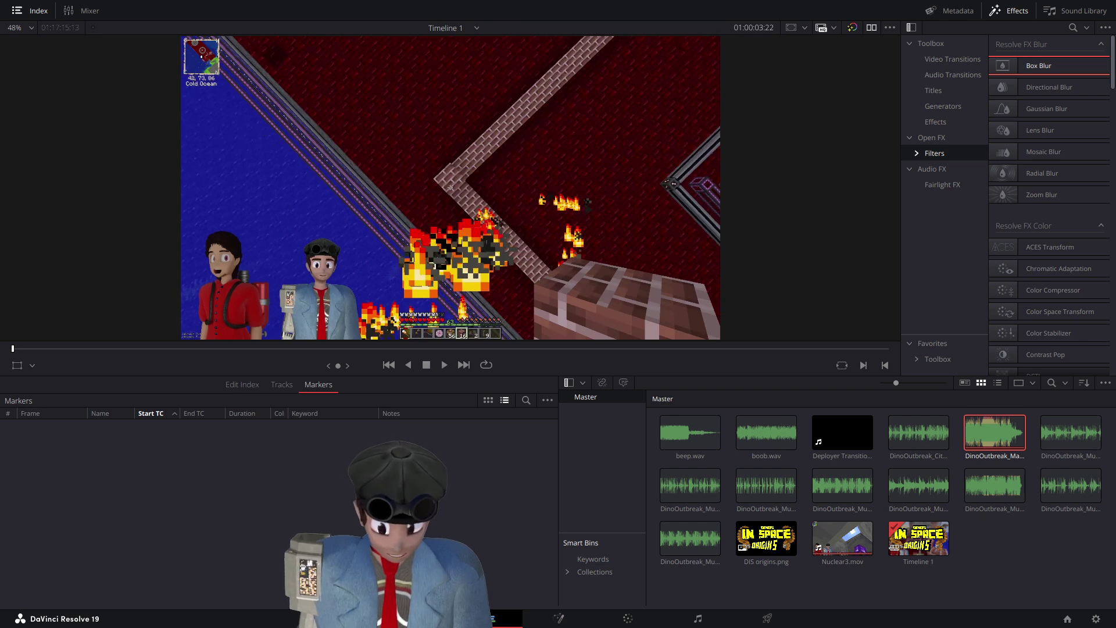
scroll(451, 188, up, 2)
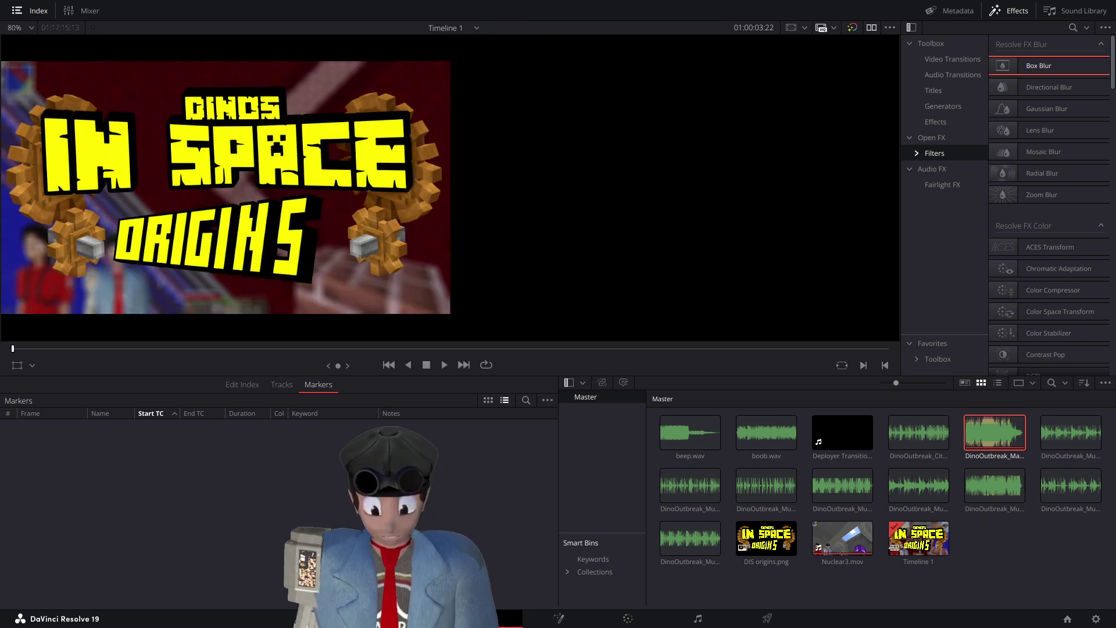
key(shift+z)
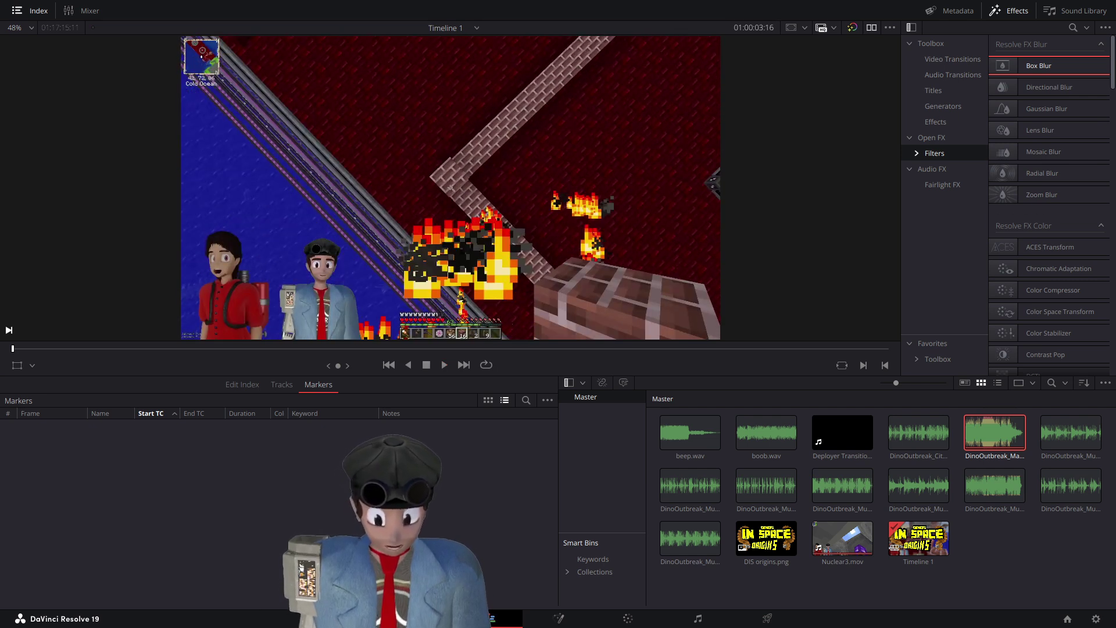
- Add a white Dip To Color Dissolve between the blurred background and the main footage, and play across the cut to check it
click(947, 60)
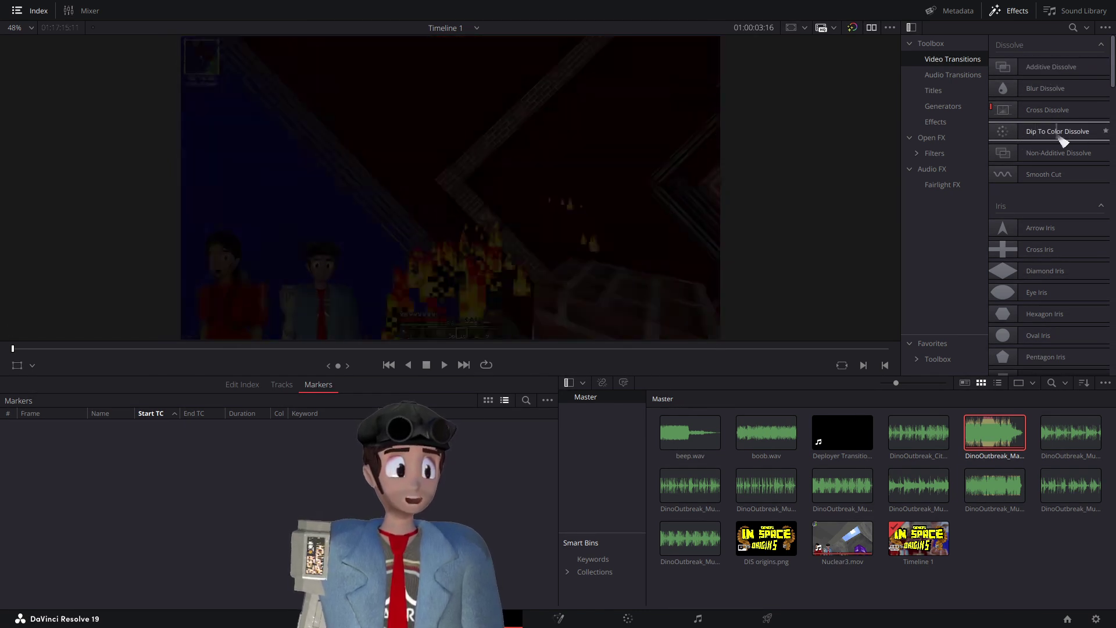
drag(1055, 135, 860, 432)
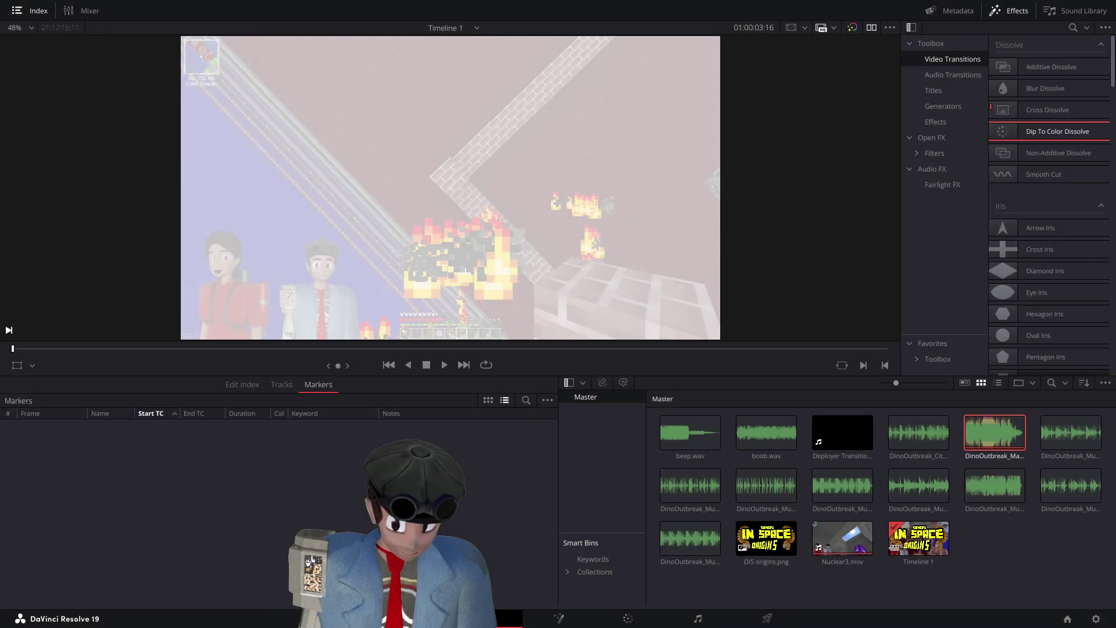
key(space)
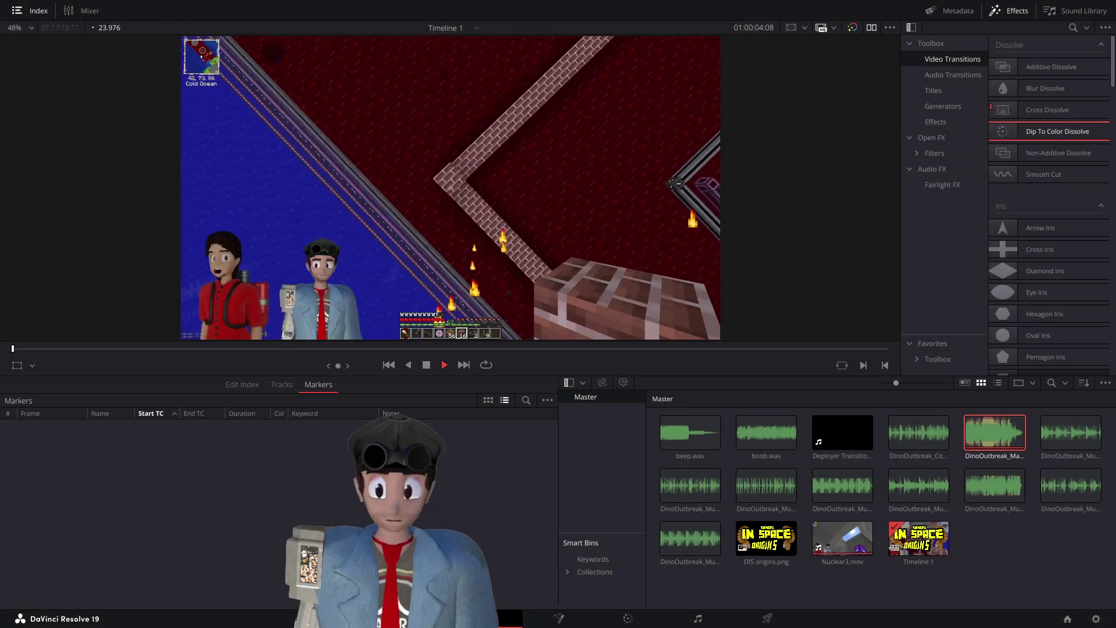
key(space)
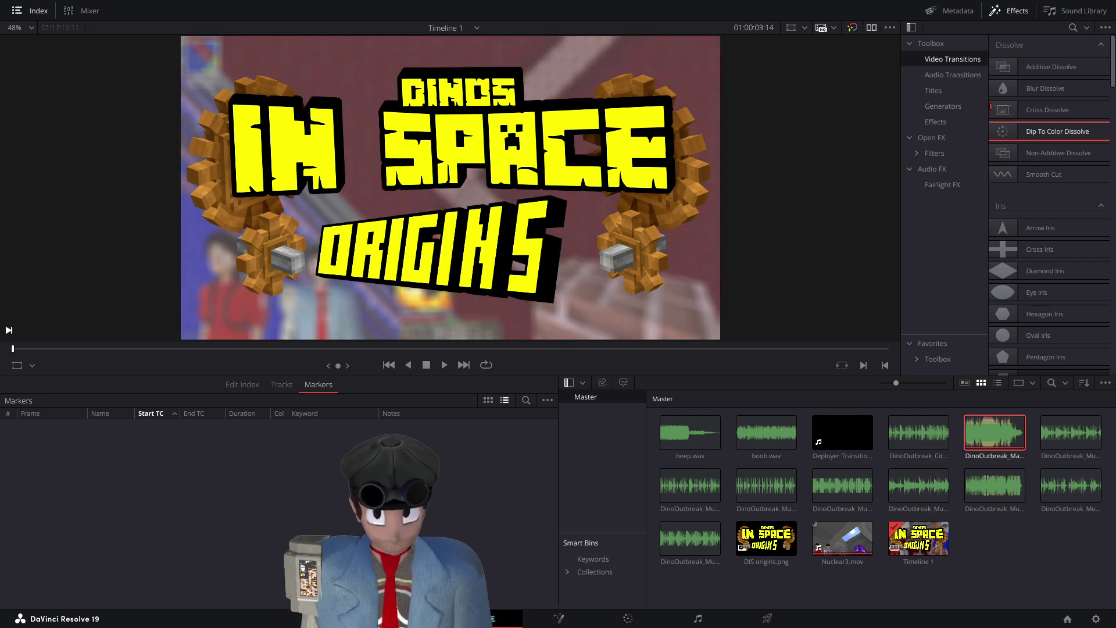
key(space)
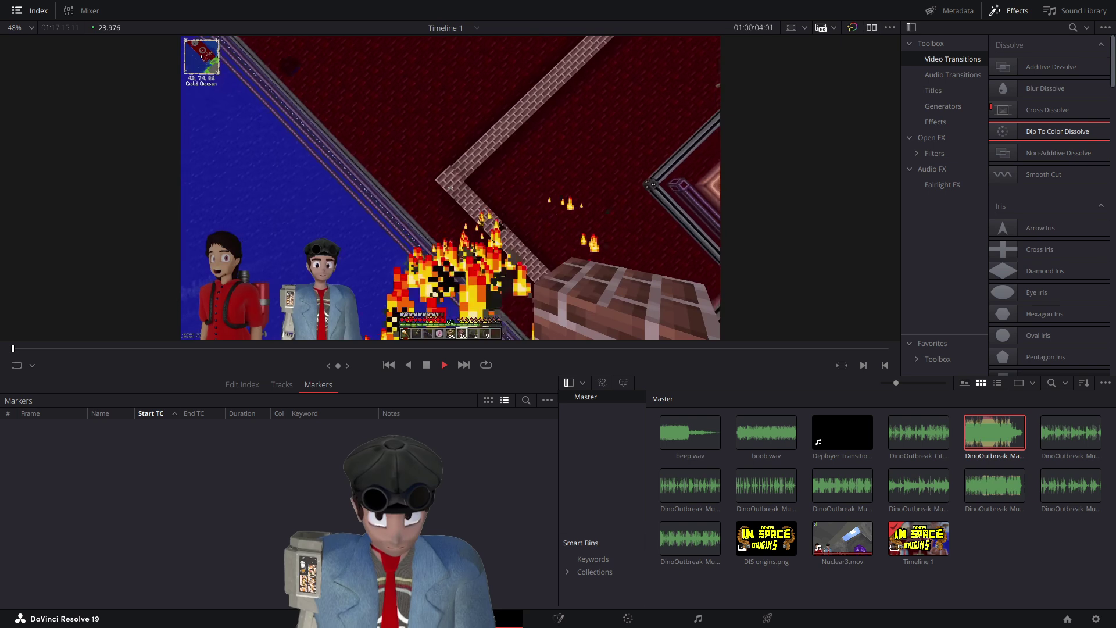
key(space)
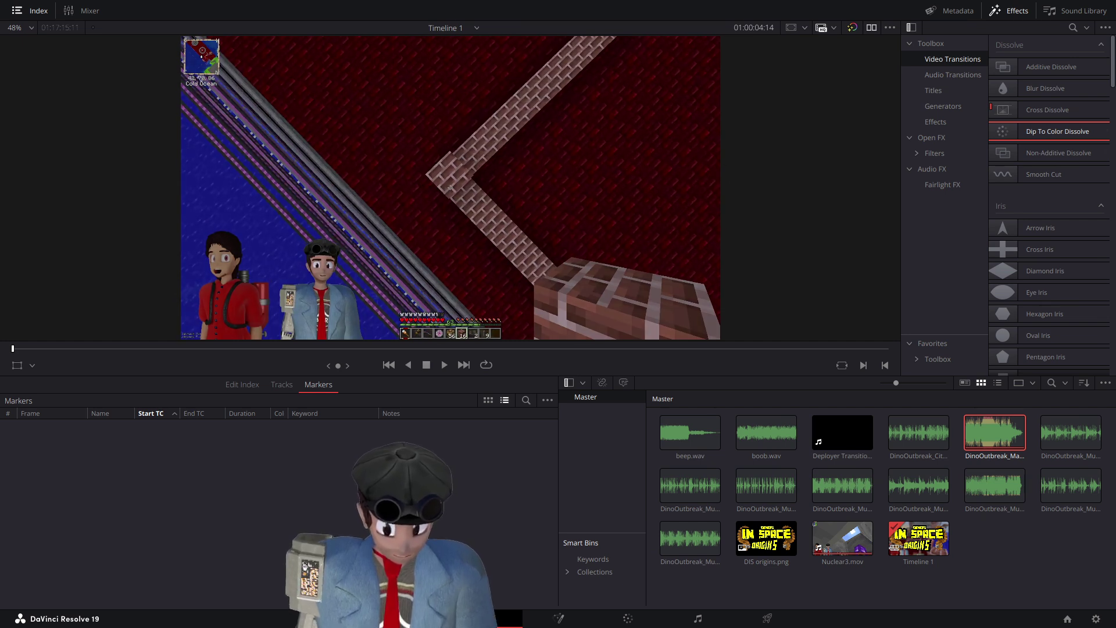
key(space)
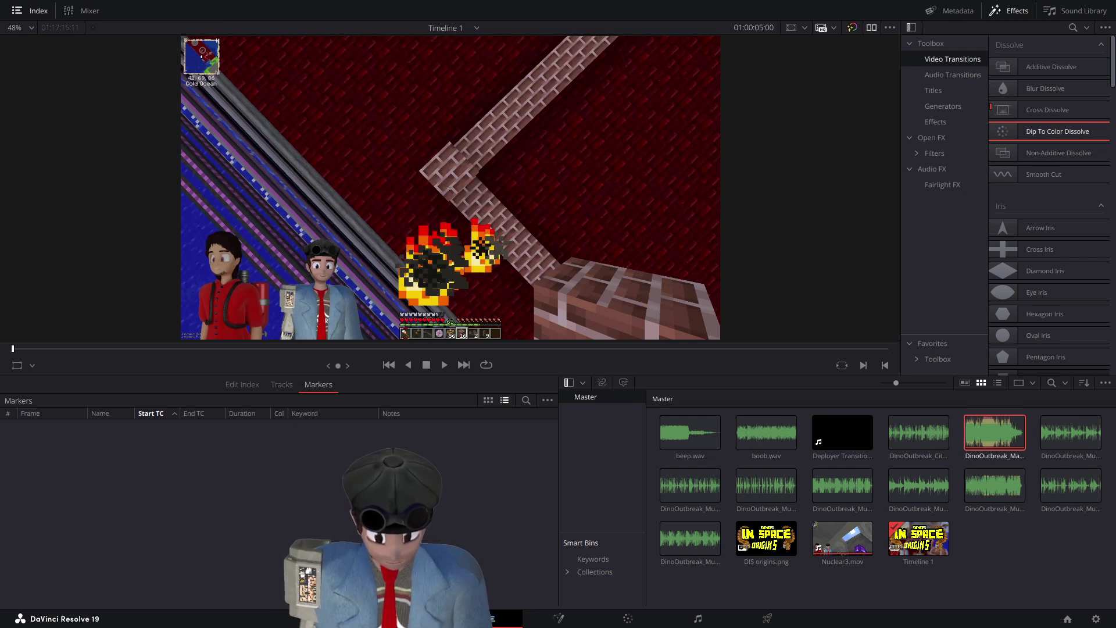
- Apply another Dip To Color Dissolve at the end of the logo intro, and play the timeline from the cut to review it
drag(1055, 135, 792, 612)
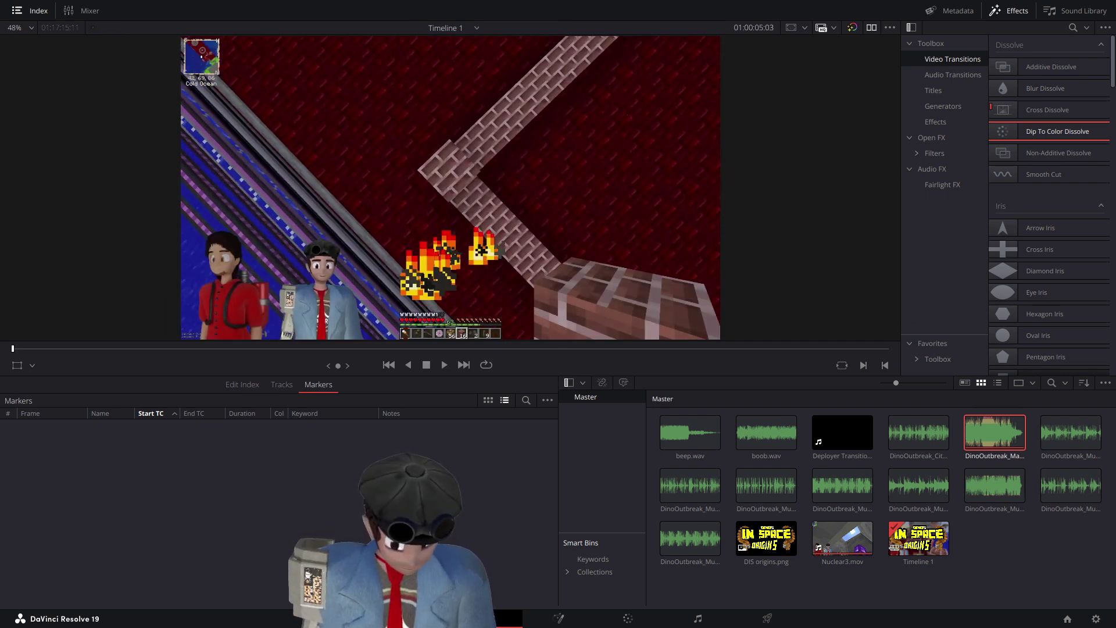
key(Up)
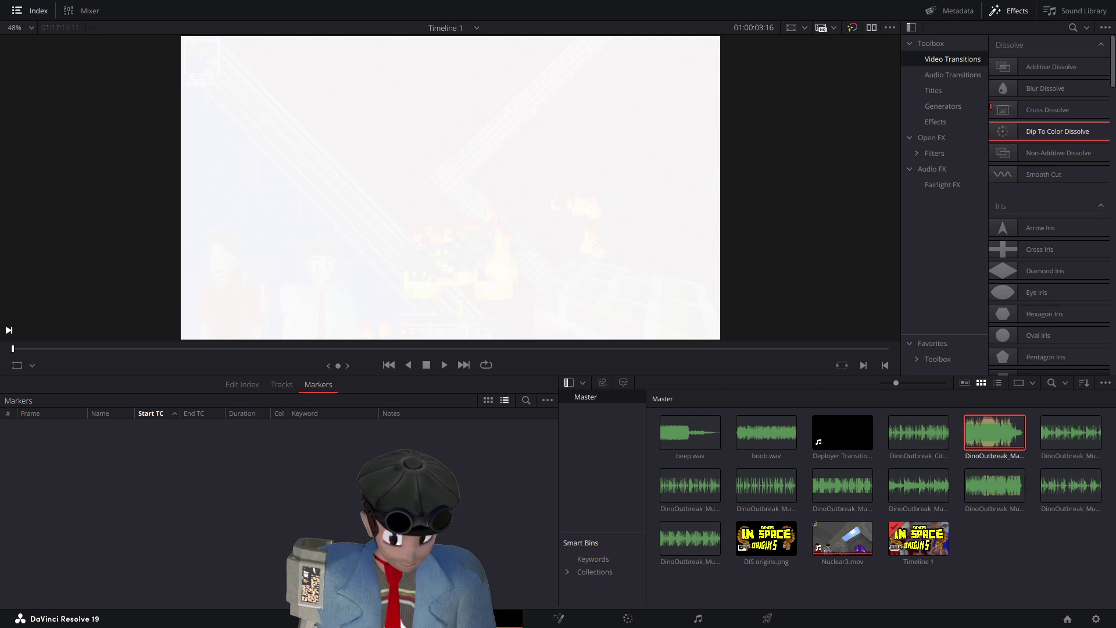
key(slash)
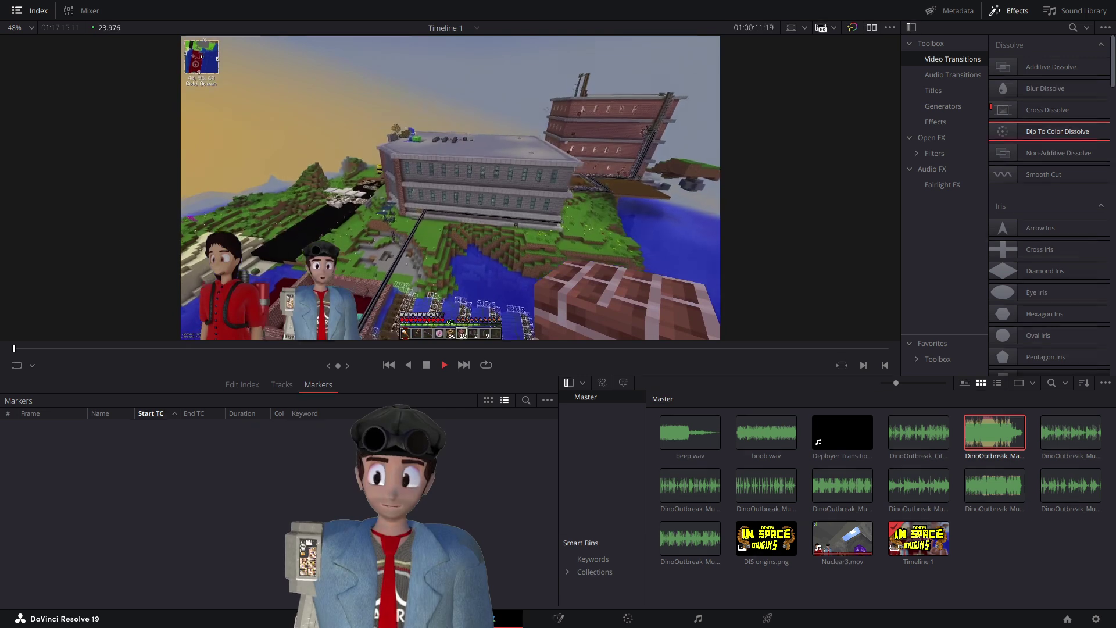
key(space)
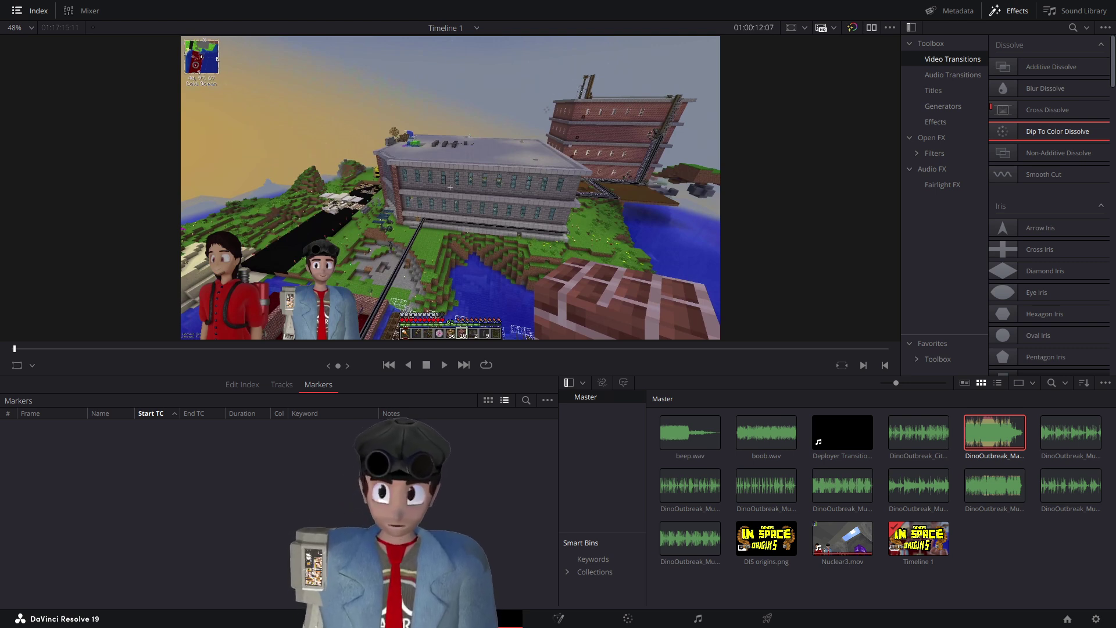
- Jump ahead to about 01:03:35, go back to 01:03:24:01, and play the passage leading into the Reactor Rod inventory shot
click(53, 348)
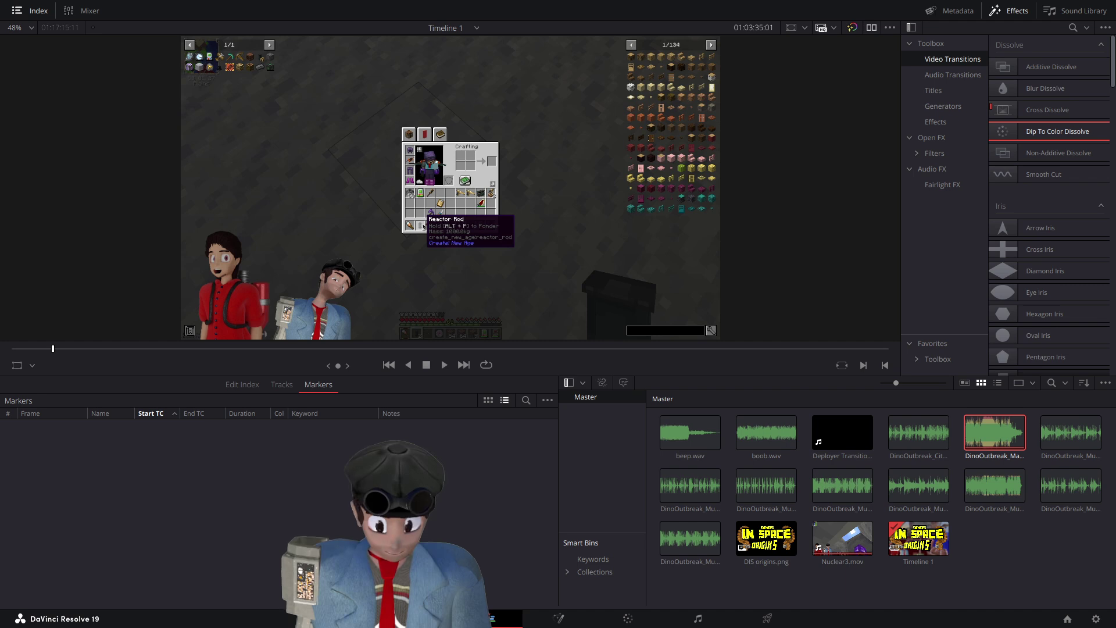
key(Up)
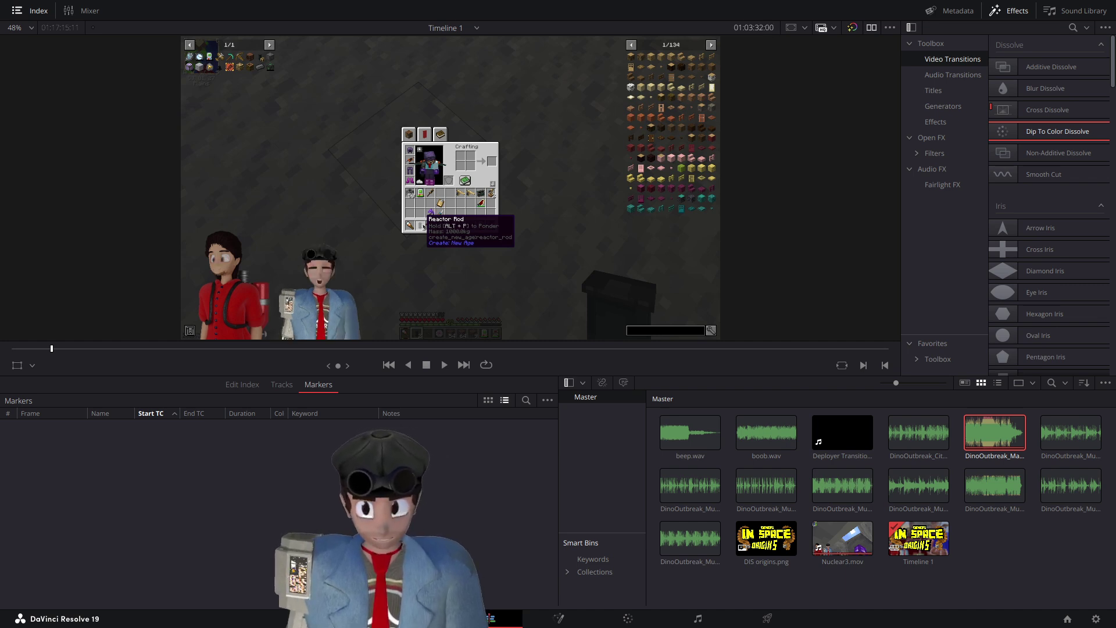
key(Up)
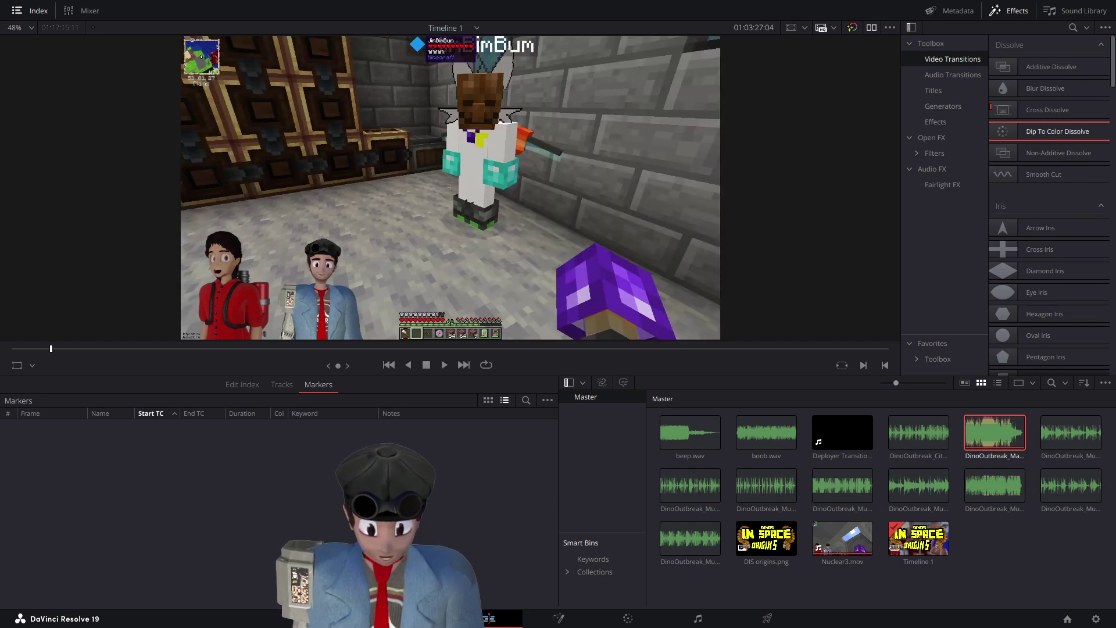
key(Up)
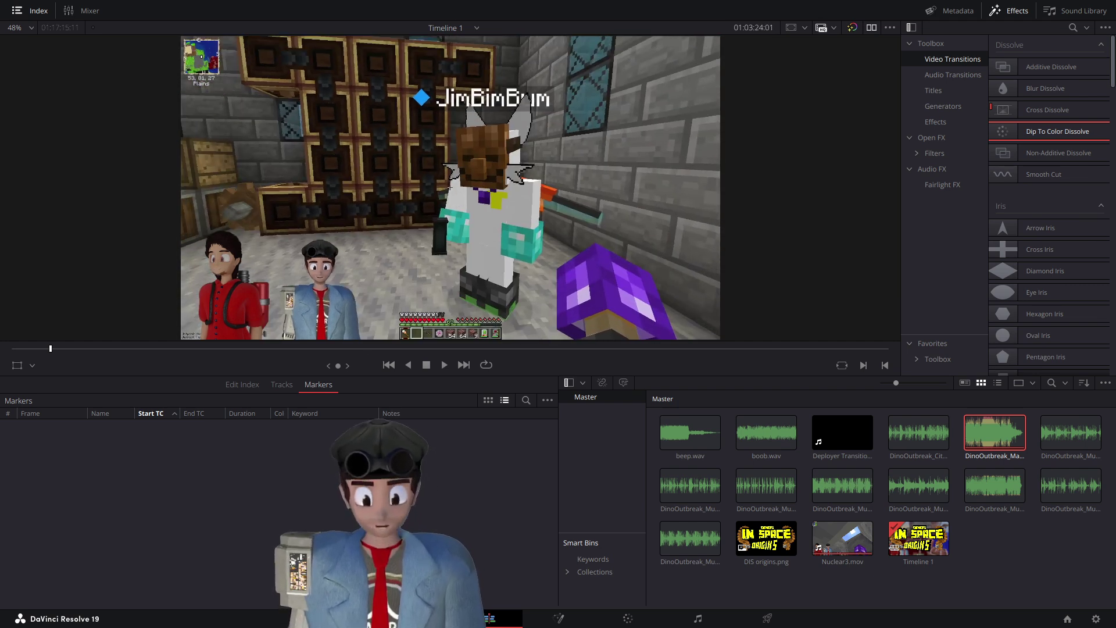
key(space)
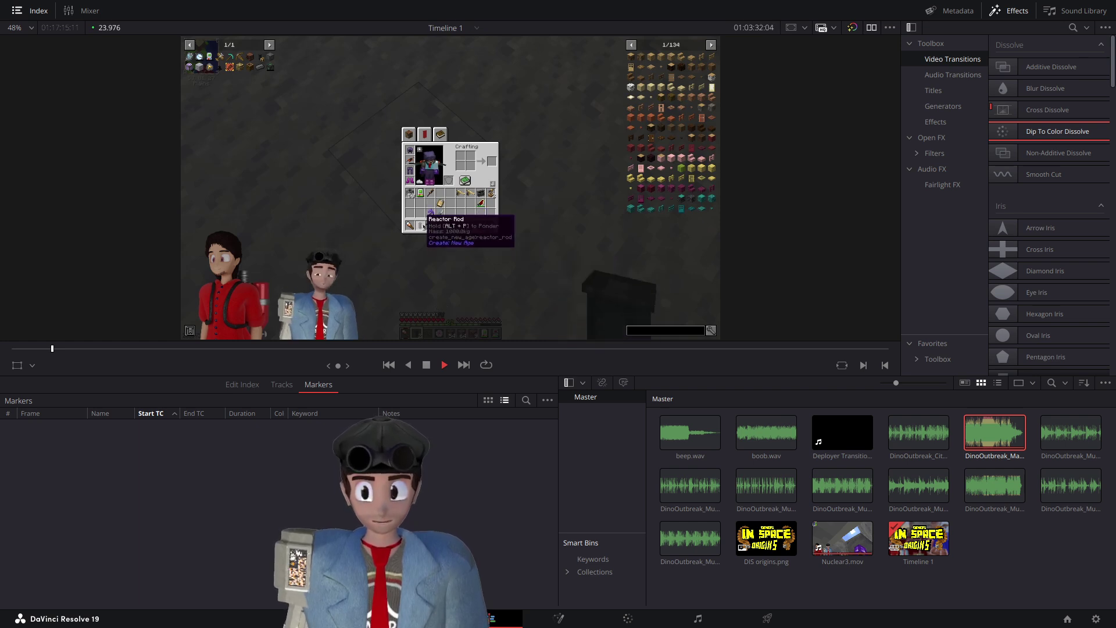
key(space)
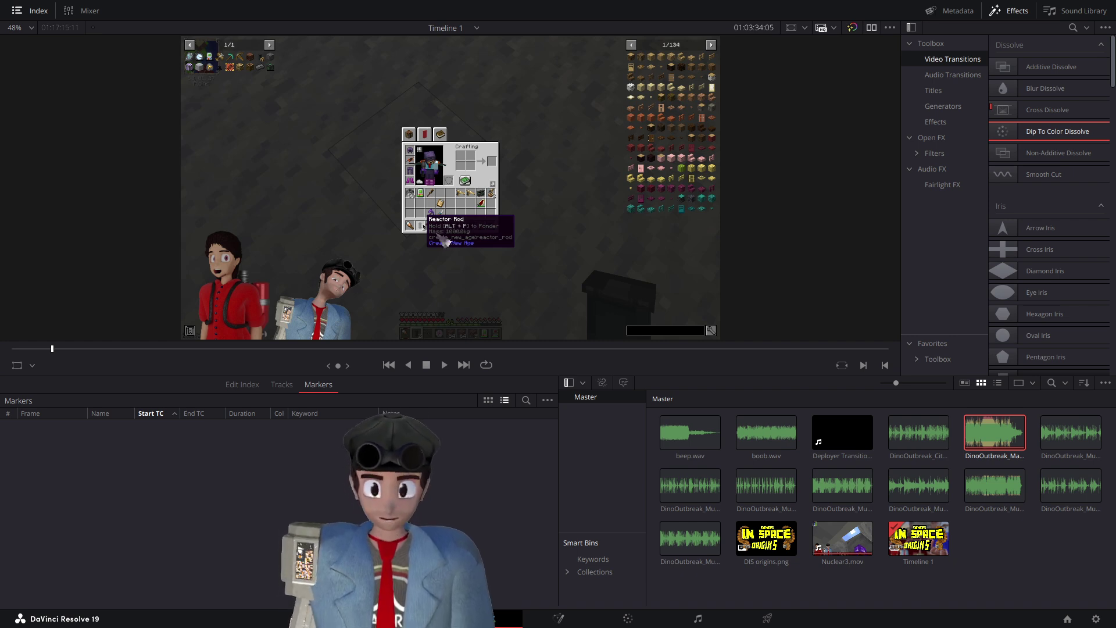
- Play and step through the Reactor Rod inventory shot around 01:03:34 to 01:03:39, and return to the frame at 01:03:32:22
key(Left)
key(Right)
key(Right)
key(Right)
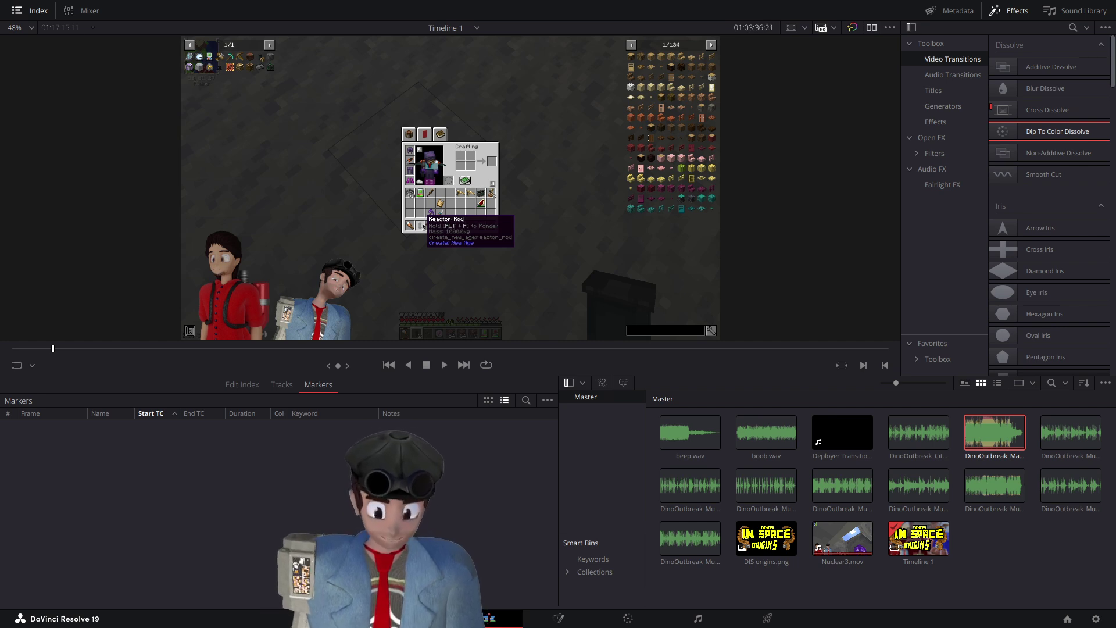
key(space)
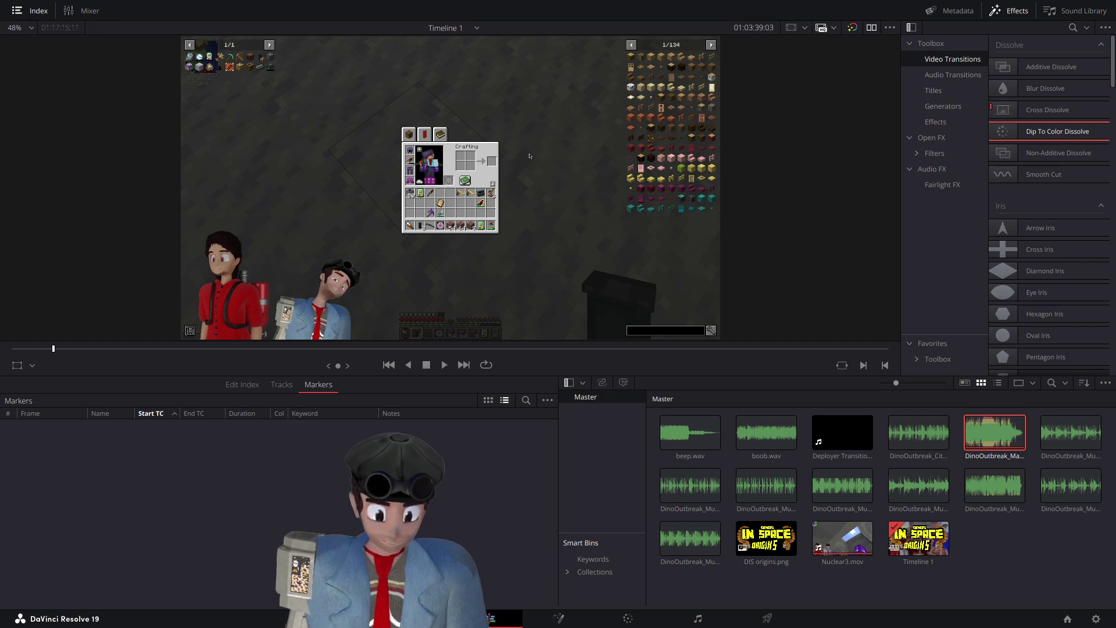
key(Up)
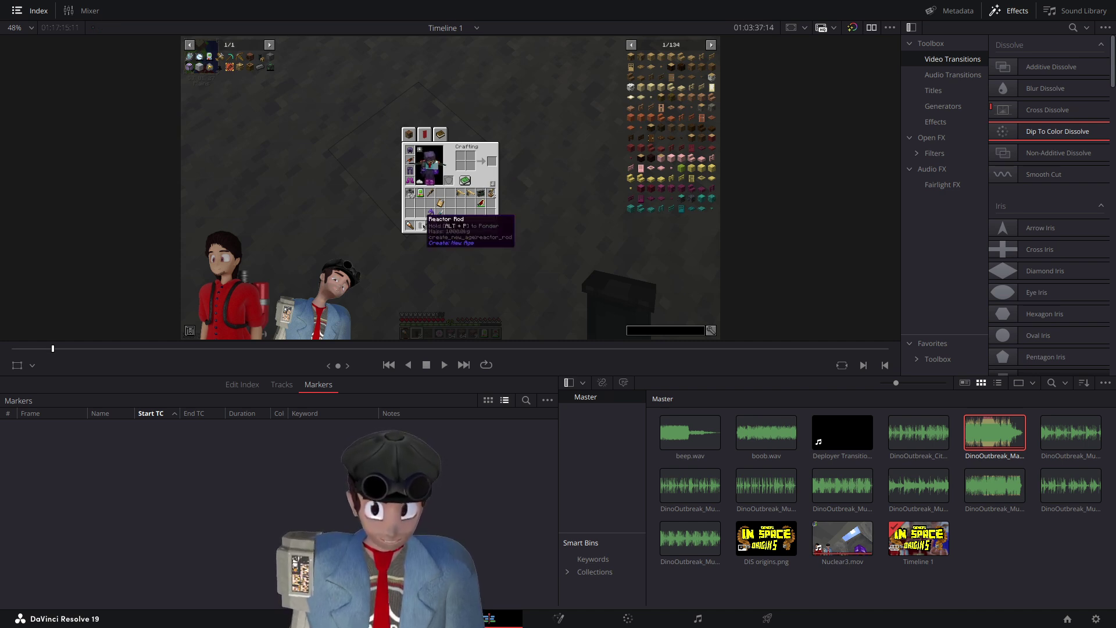
key(Down)
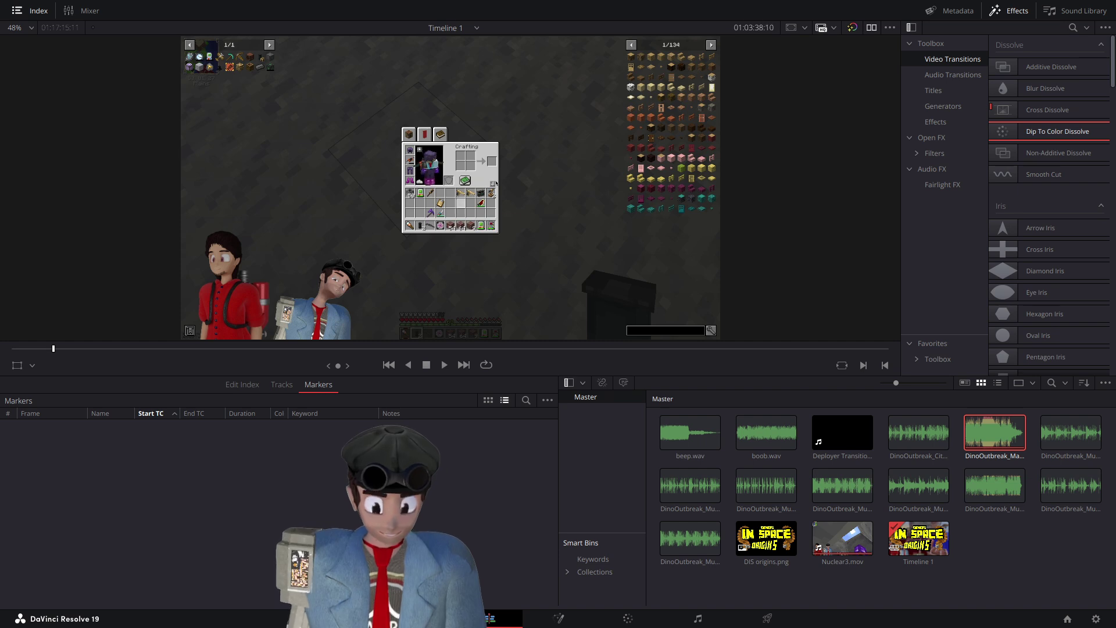
key(Up)
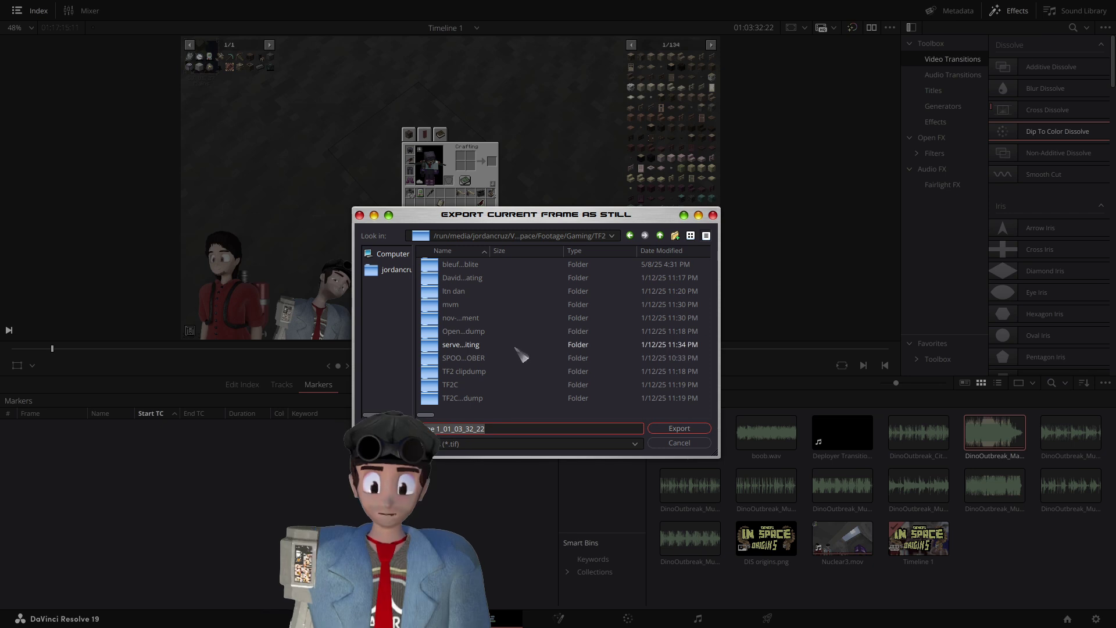
- Set the still export's destination to the Gaming/Minecraft/DIS-Origins/nuclear/Part 3 folder
click(660, 236)
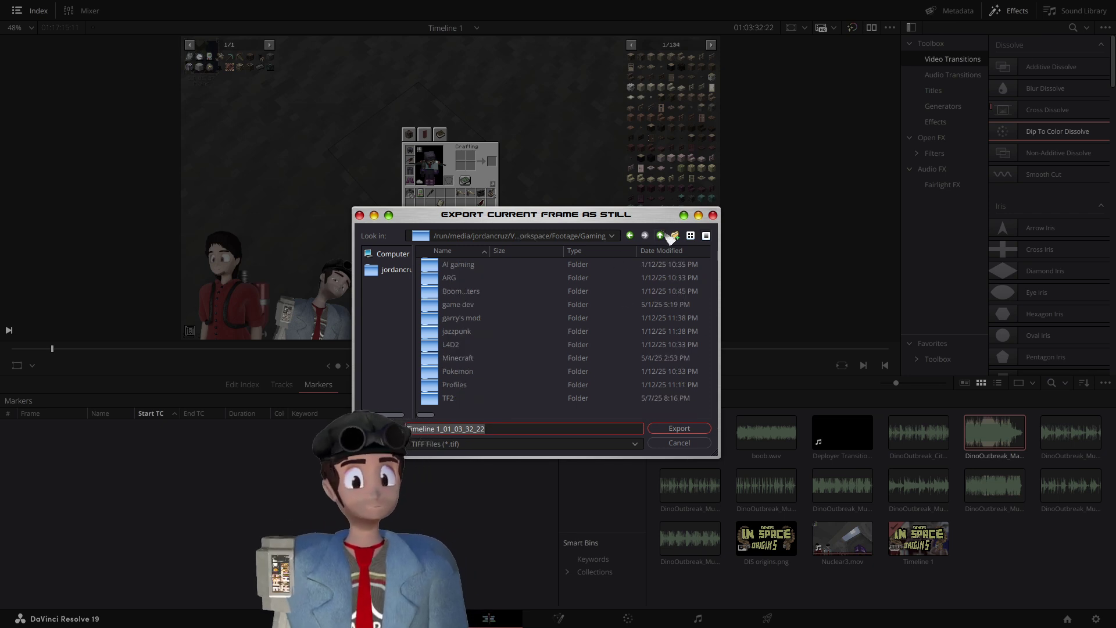
double_click(494, 359)
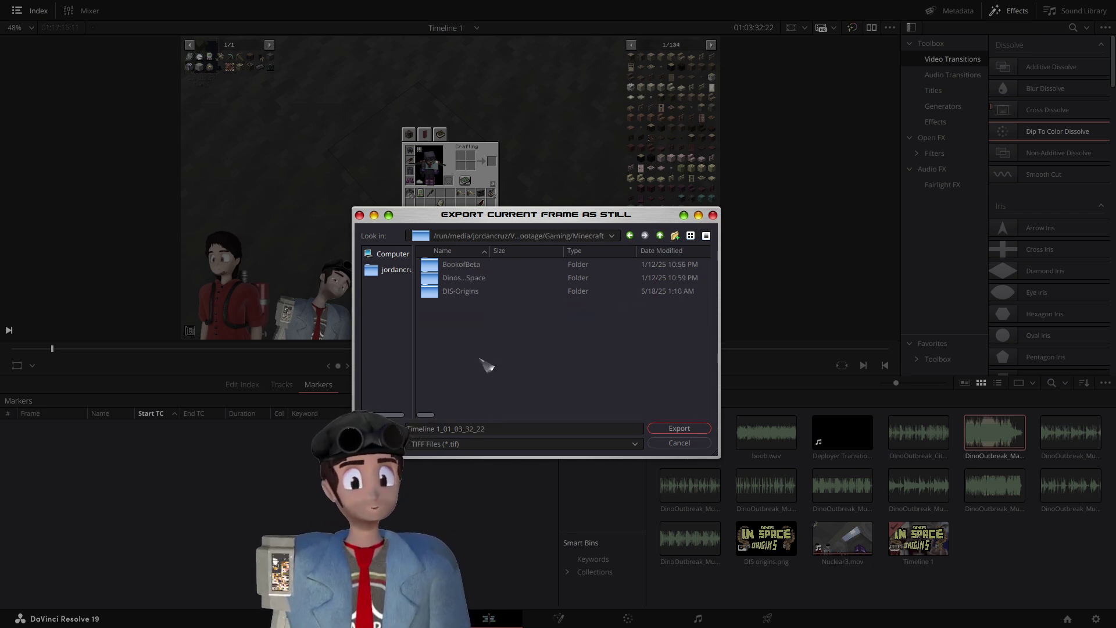
double_click(480, 291)
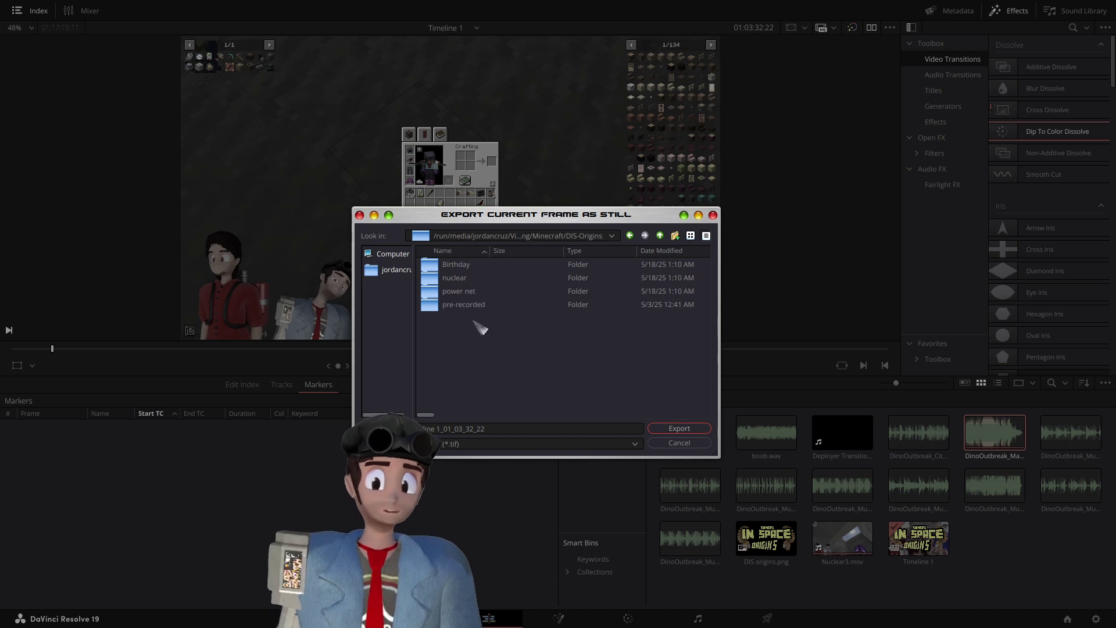
double_click(475, 283)
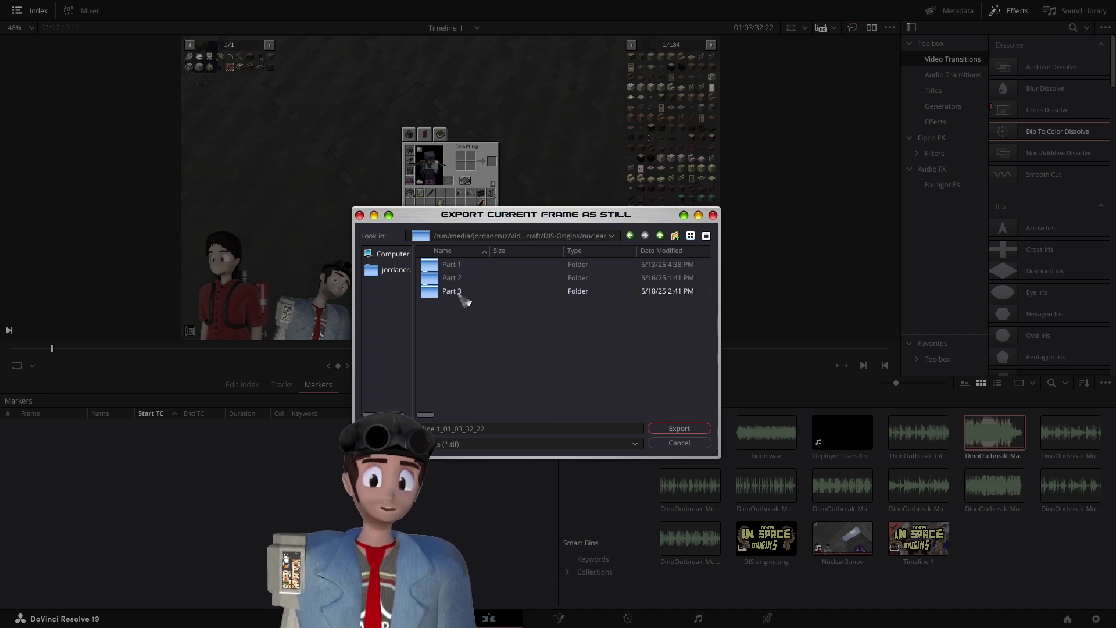
double_click(464, 296)
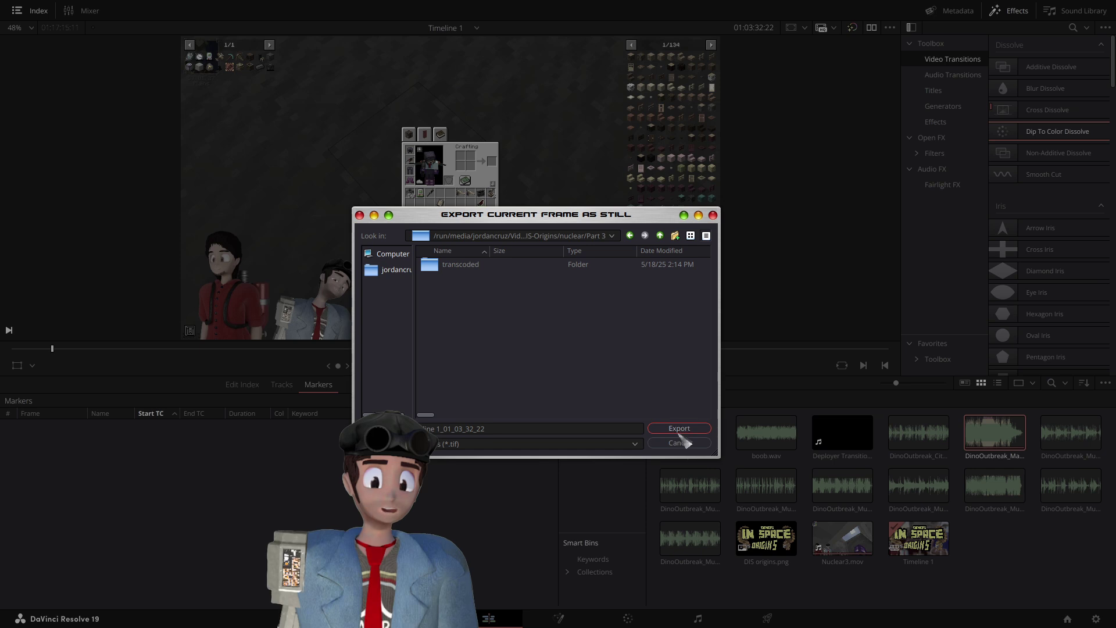
- Export the current frame to Part 3 as a TIFF still named Timeline 1_01_03_32_22
click(636, 445)
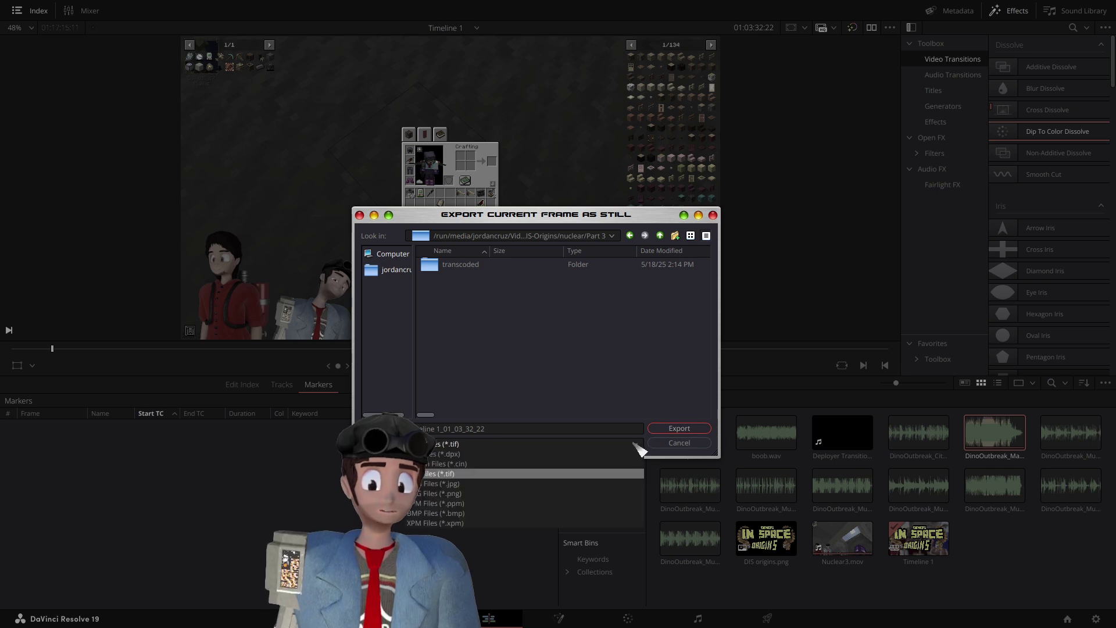
click(638, 447)
click(636, 445)
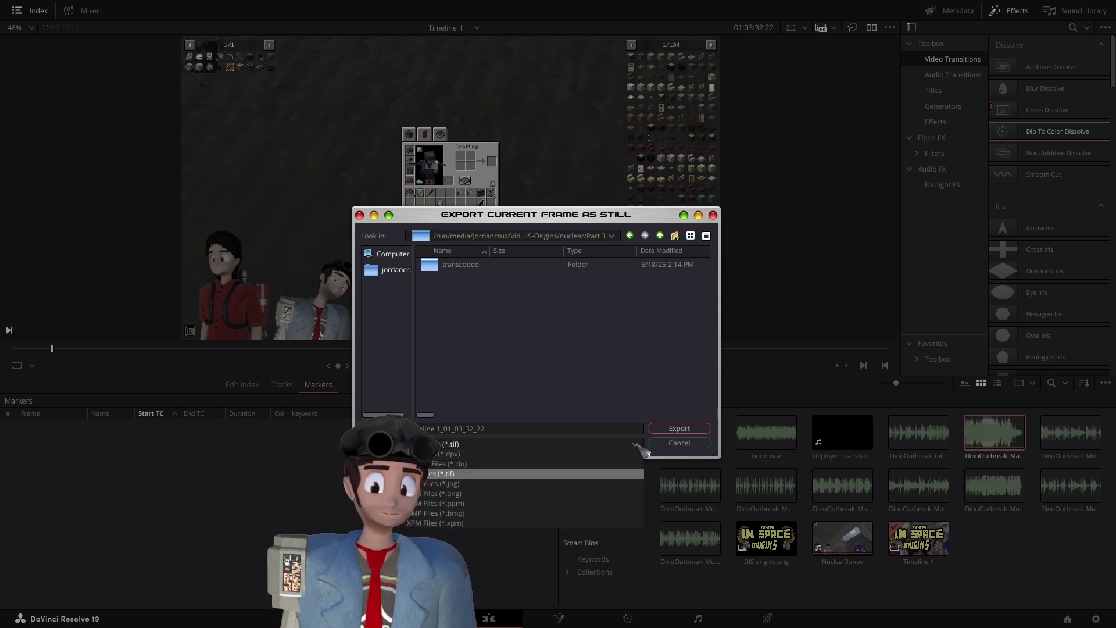
click(640, 447)
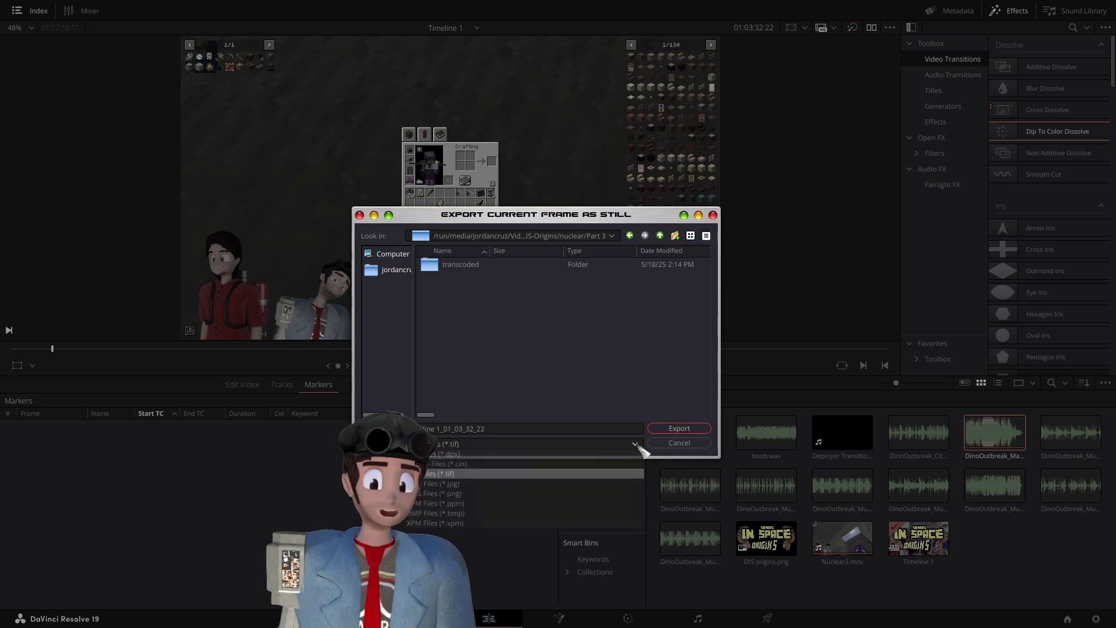
click(695, 430)
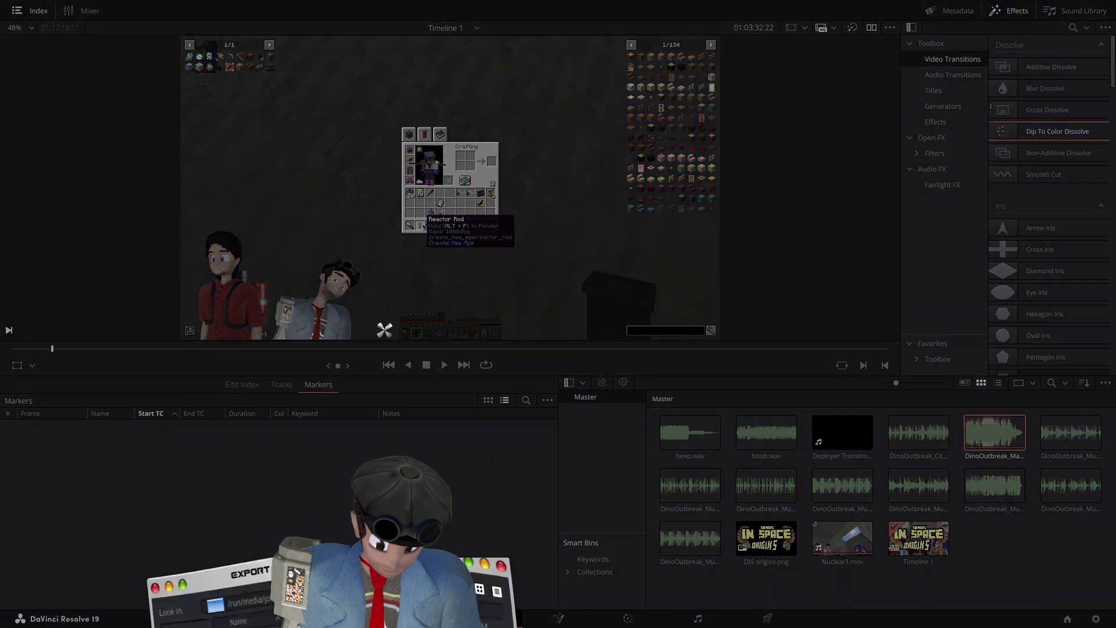
- Export the same frame again as a PNG file named Timeline 1_01_03_32_22 in the Part 3 folder
click(542, 394)
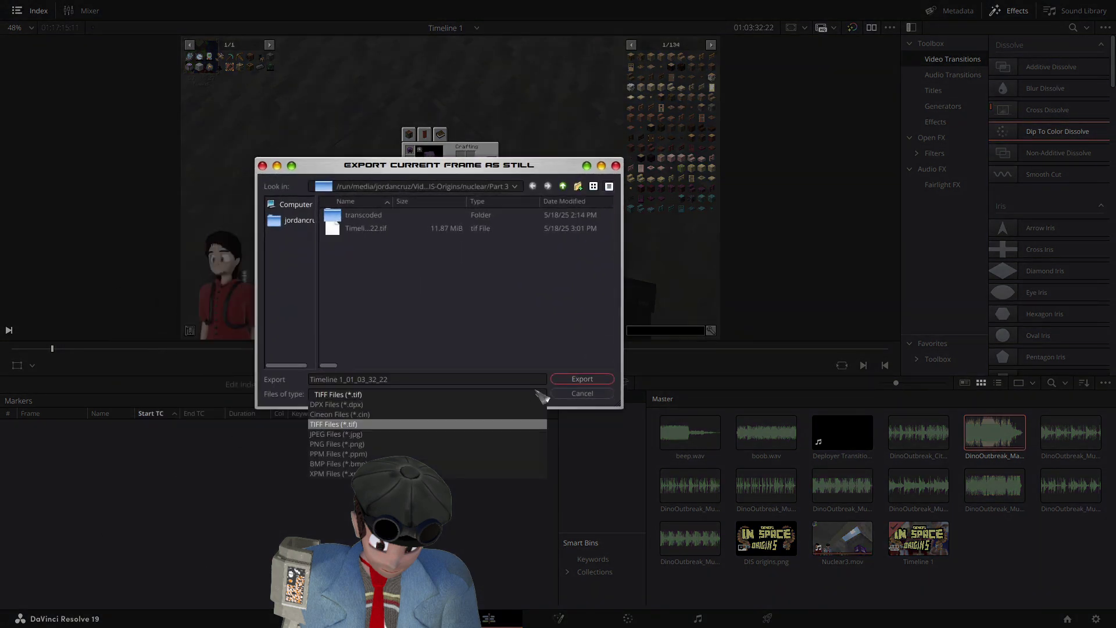
click(492, 445)
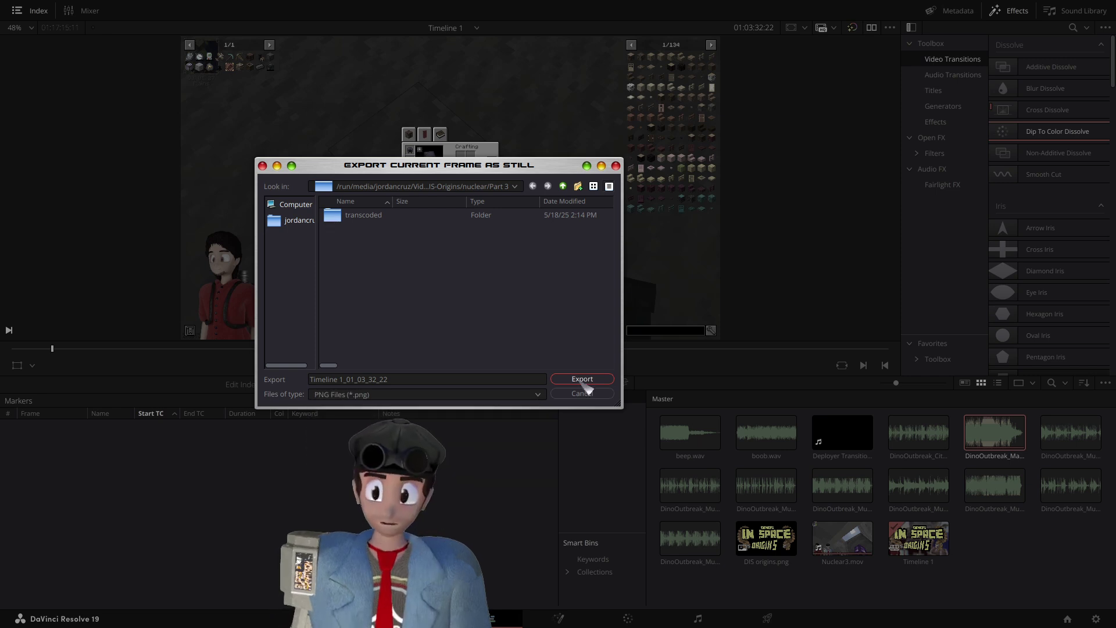
click(582, 381)
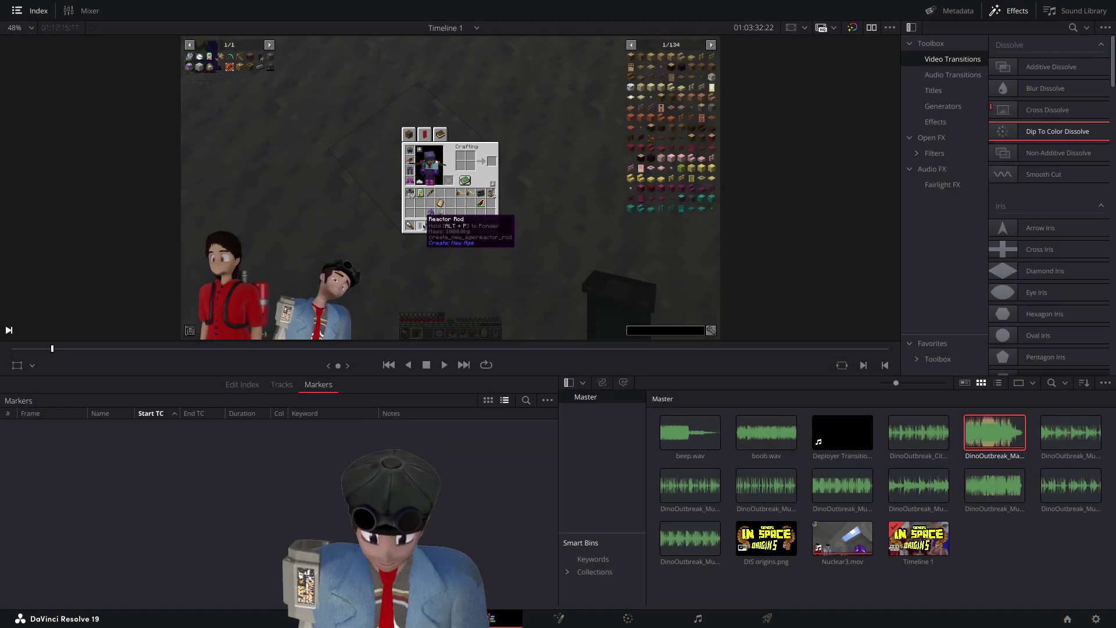
- Switch to the Dolphin file manager and open Footage/Gaming/Minecraft/DIS-Origins/nuclear/Part 3
key(super+Page_Down)
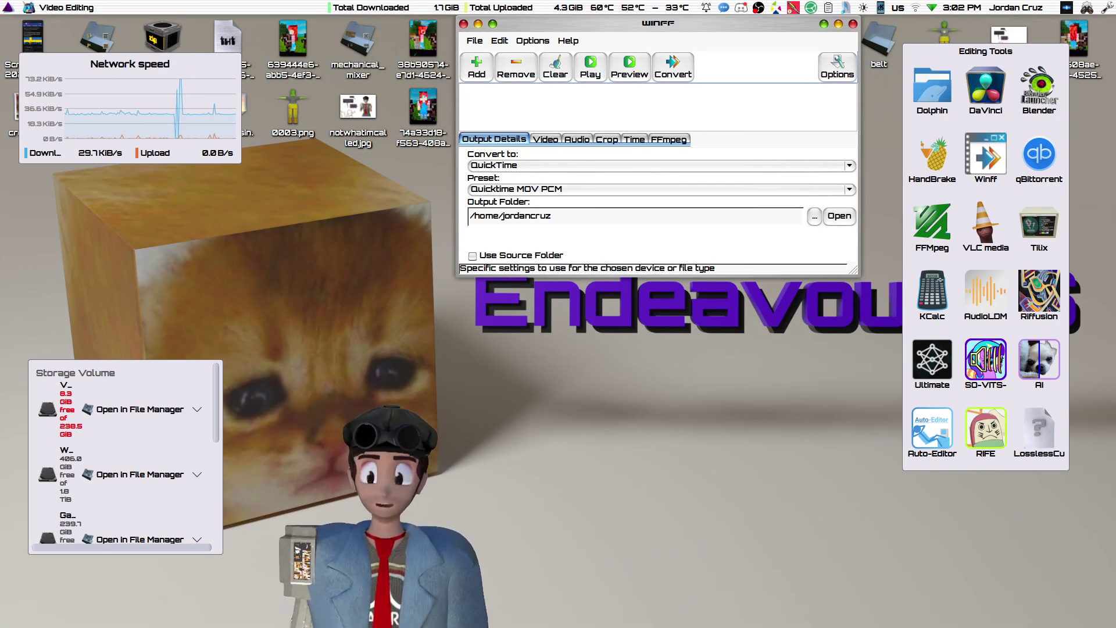
key(super+e)
drag(371, 101, 475, 65)
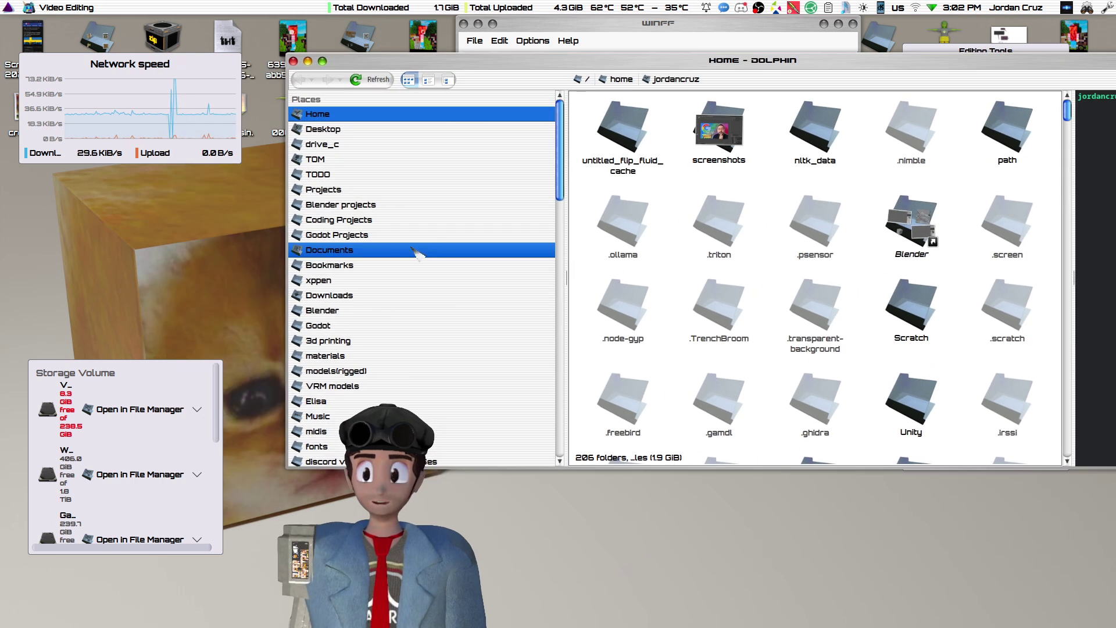
scroll(413, 250, down, 8)
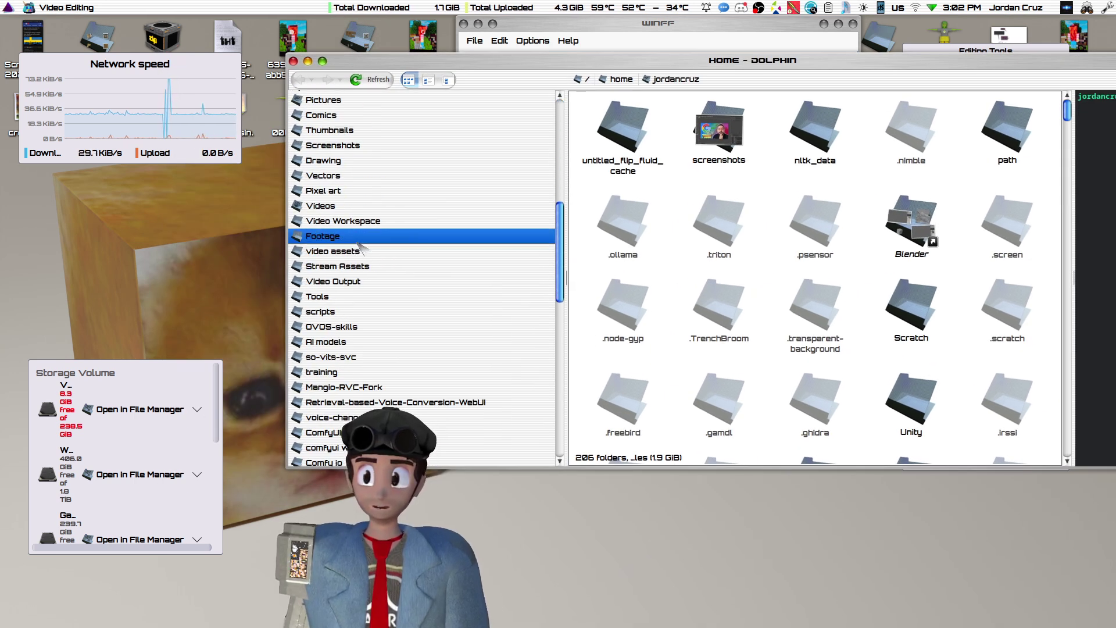
click(349, 236)
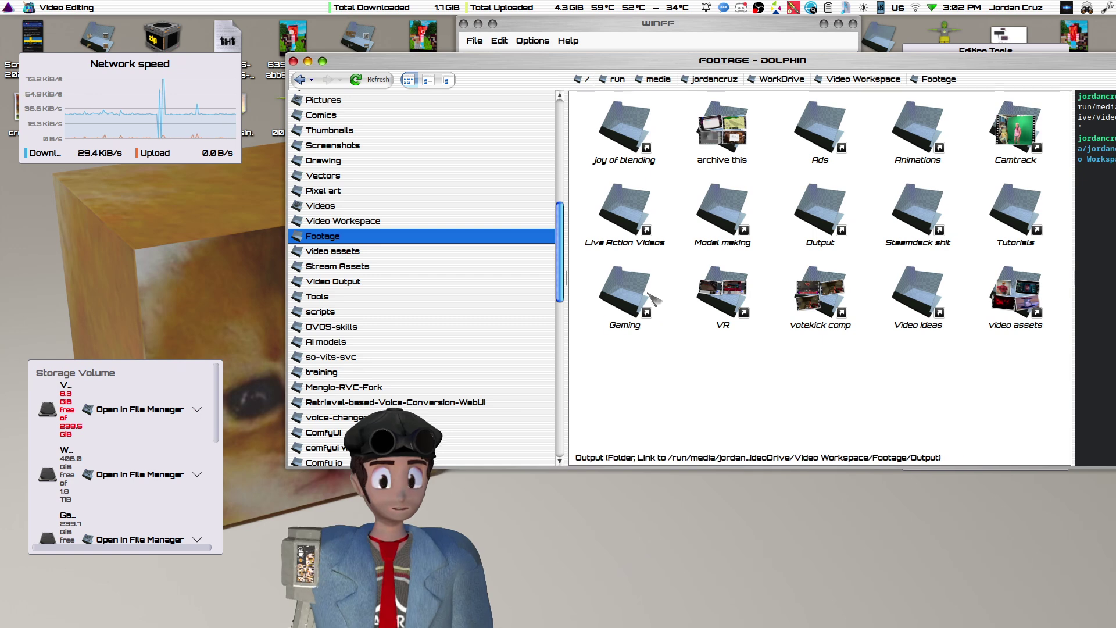
click(625, 294)
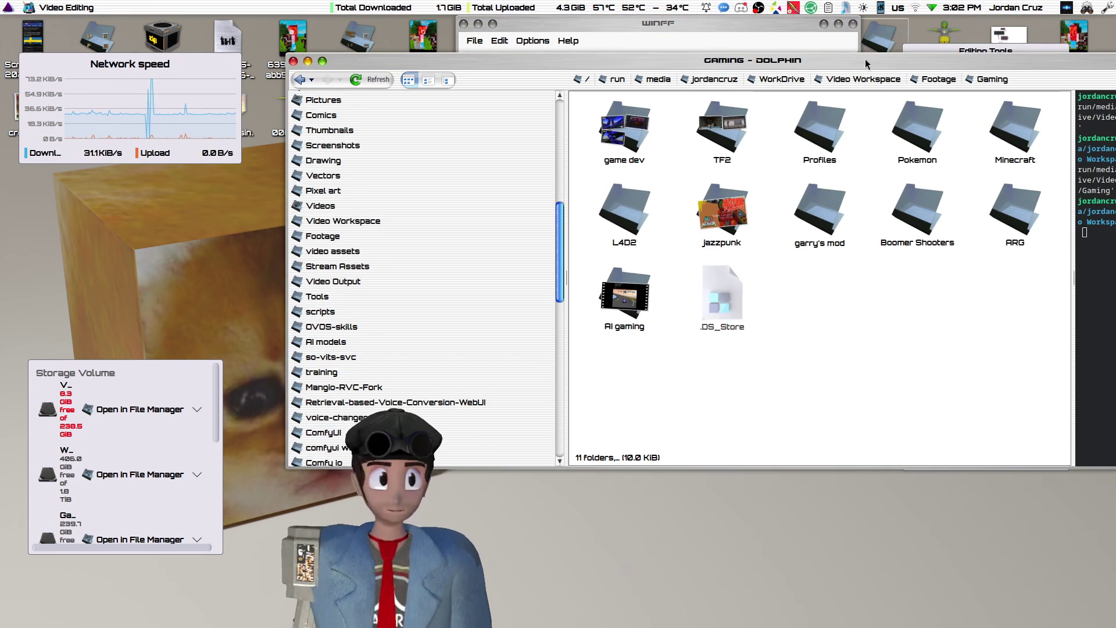
drag(1021, 137, 787, 156)
click(786, 156)
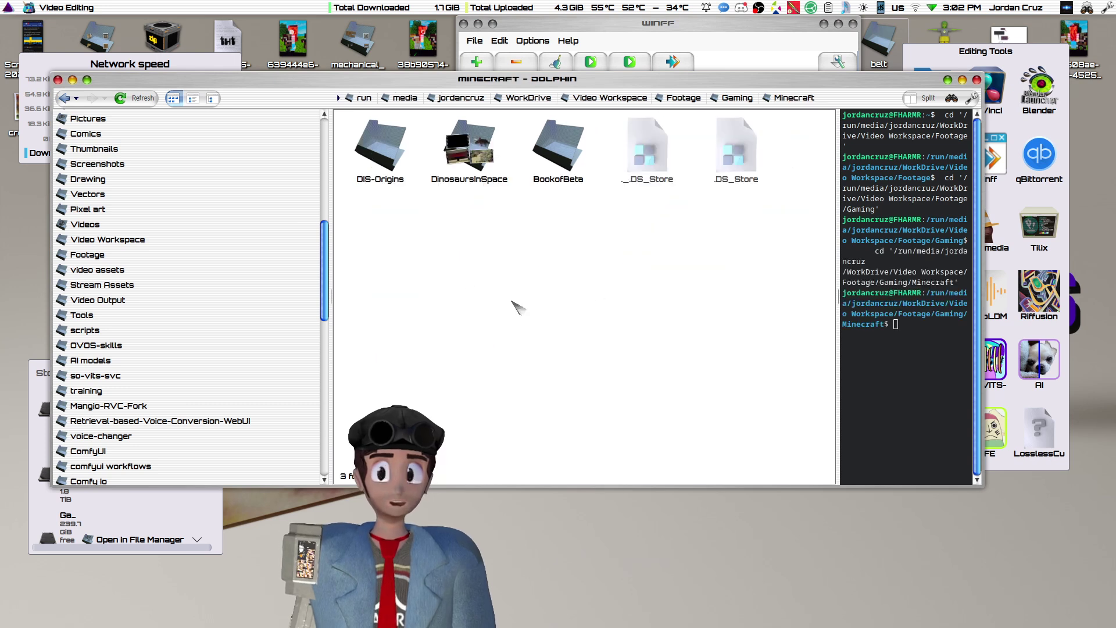
click(396, 181)
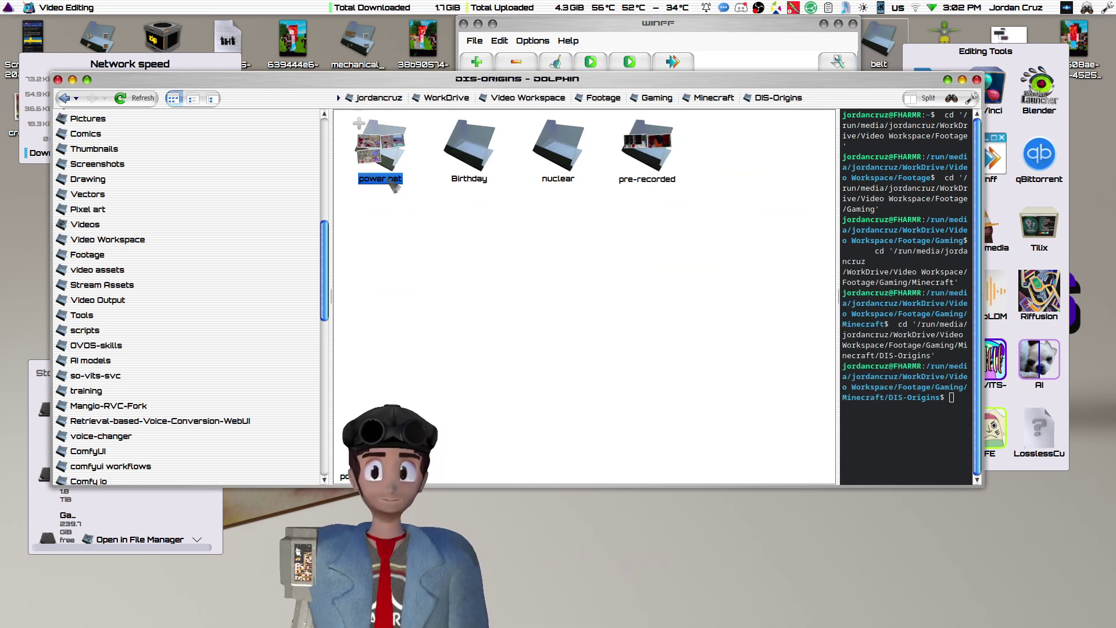
click(558, 155)
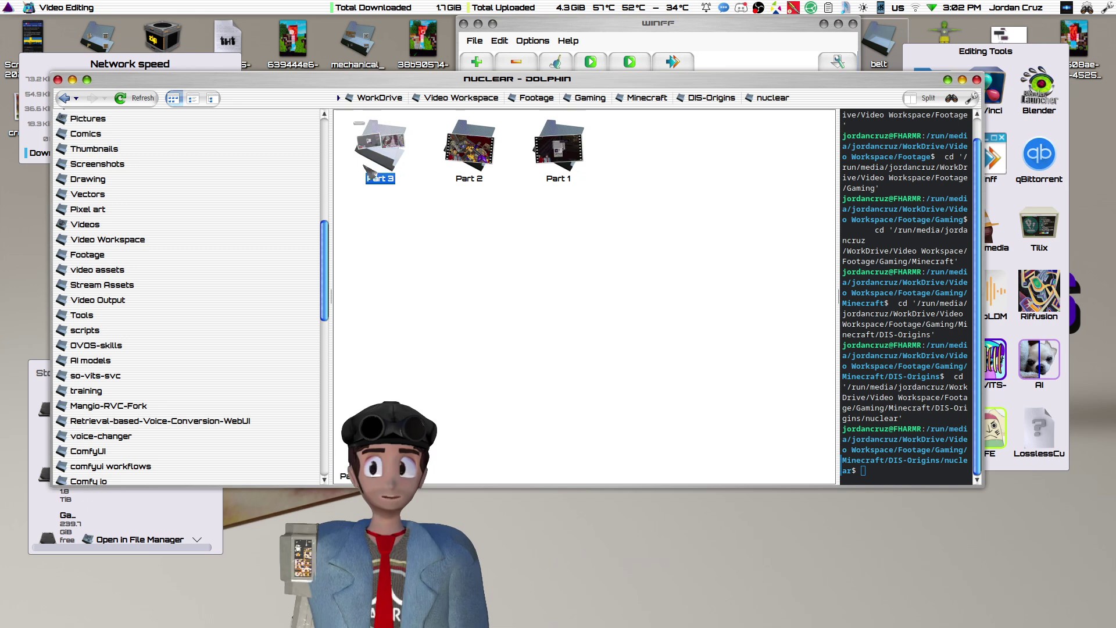
click(381, 148)
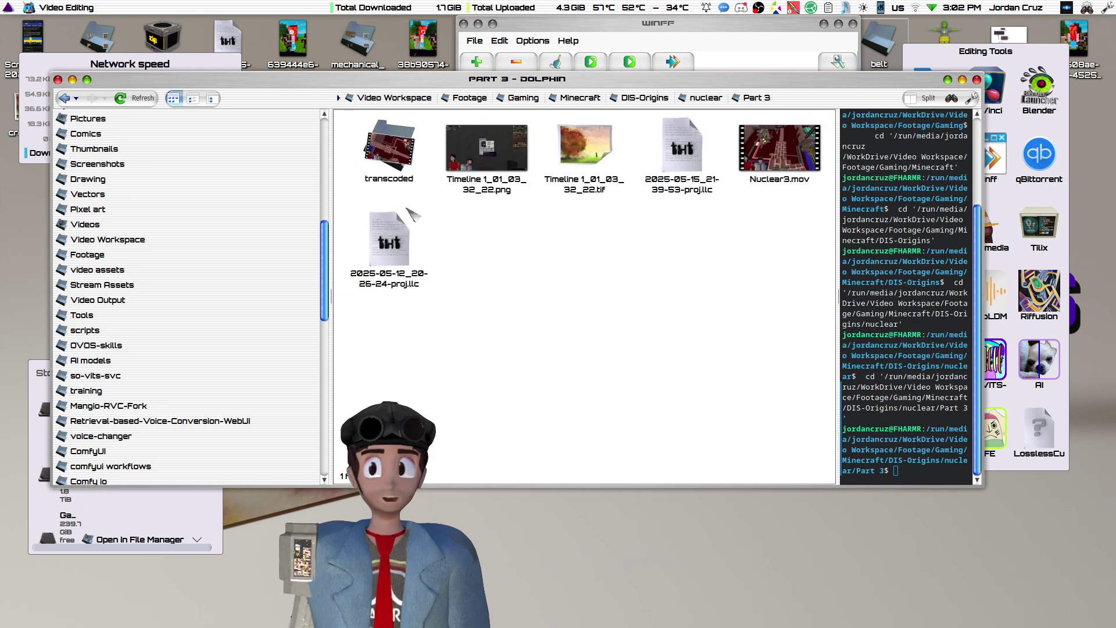
- Move the exported TIFF still to the trash and open Timeline 1_01_03_32_22.png in GNU Image Manipulation Program
right_click(588, 183)
click(638, 298)
click(471, 168)
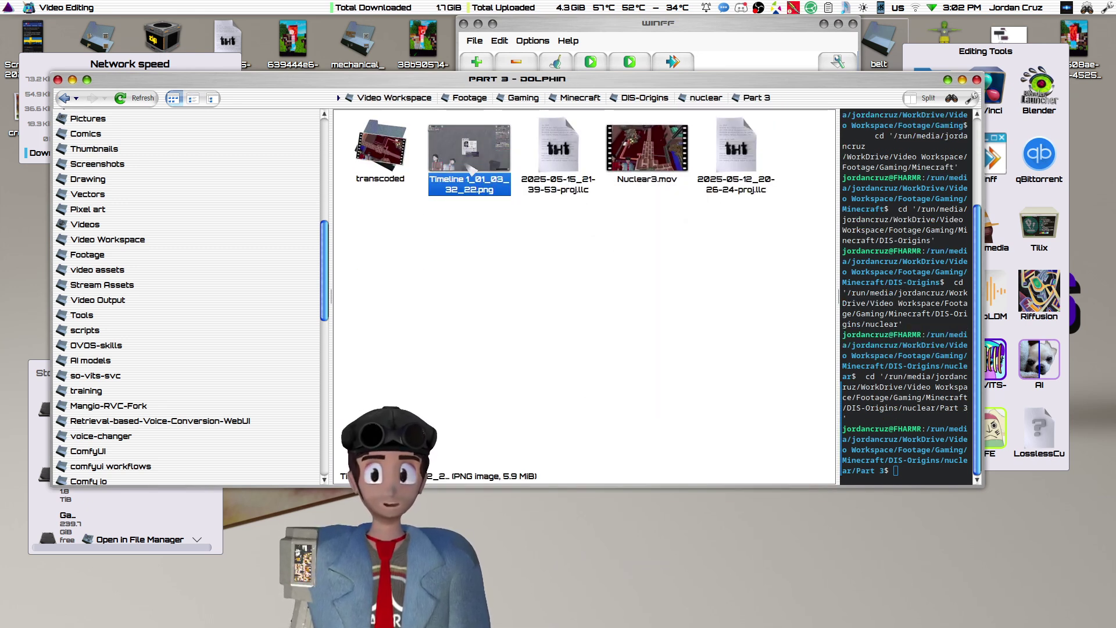
right_click(472, 169)
mouse_move(506, 187)
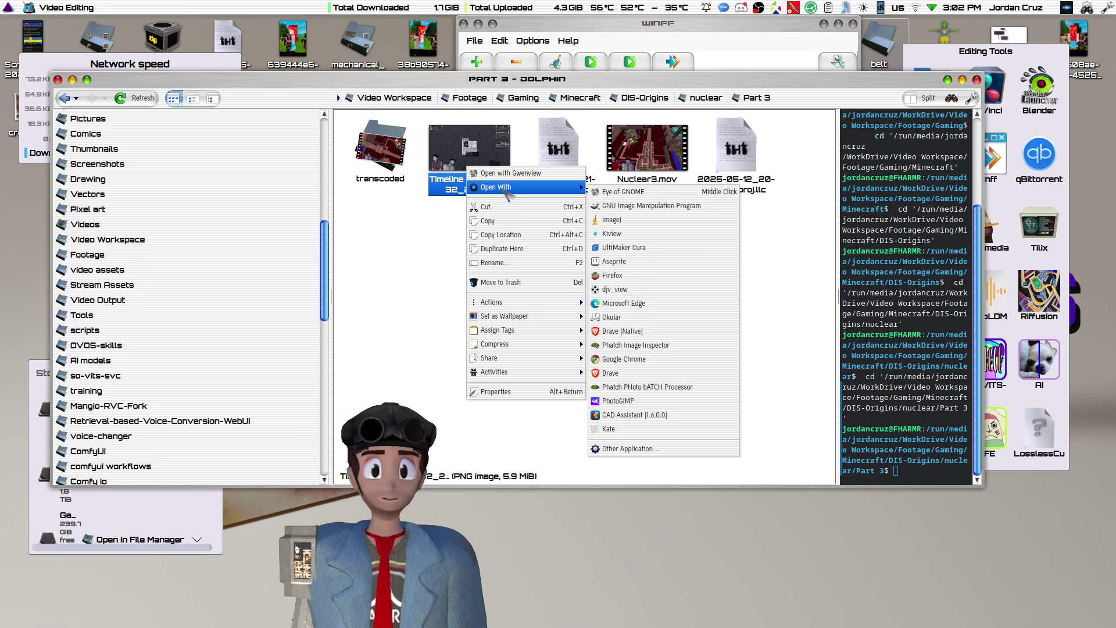
click(666, 207)
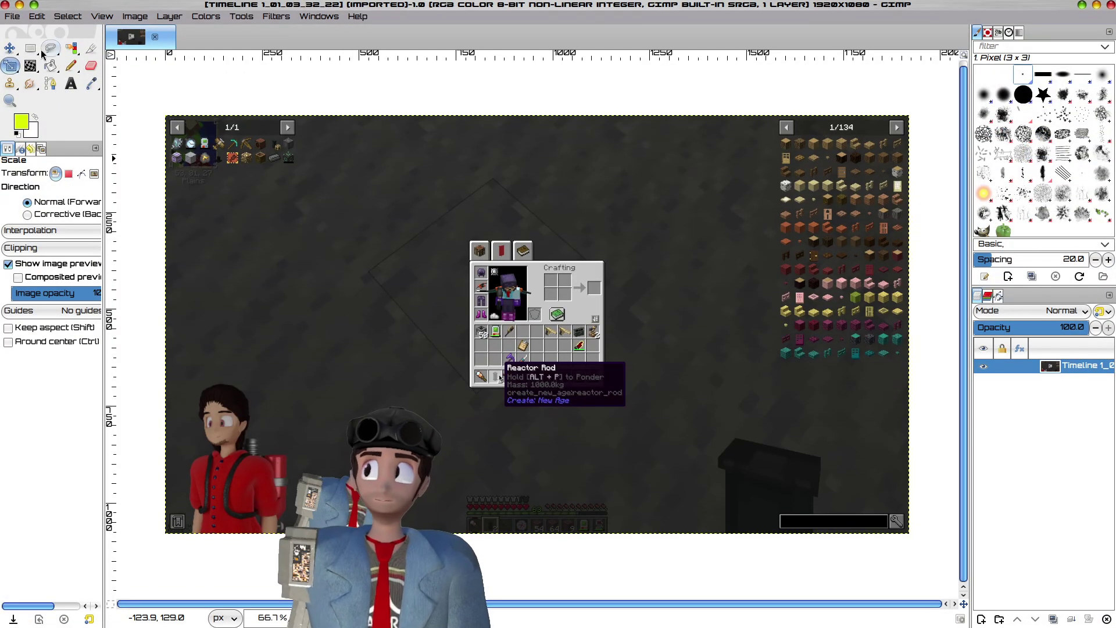
- Use Rectangle Select to select the image areas above and to the right of the two characters, and delete their contents
click(31, 48)
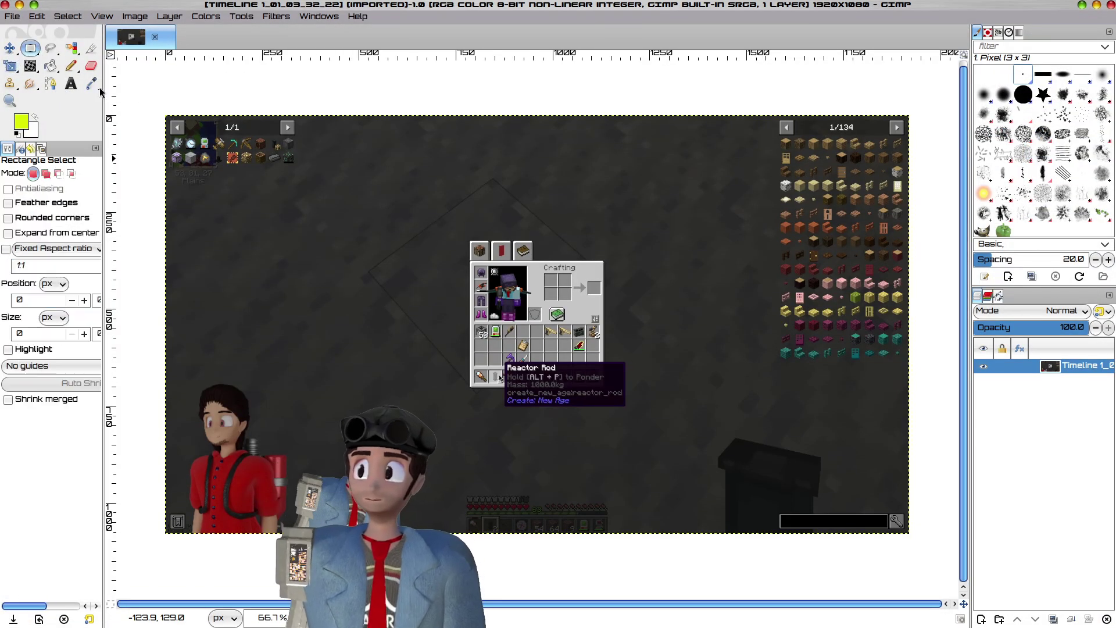
drag(155, 102, 928, 351)
drag(436, 83, 527, 107)
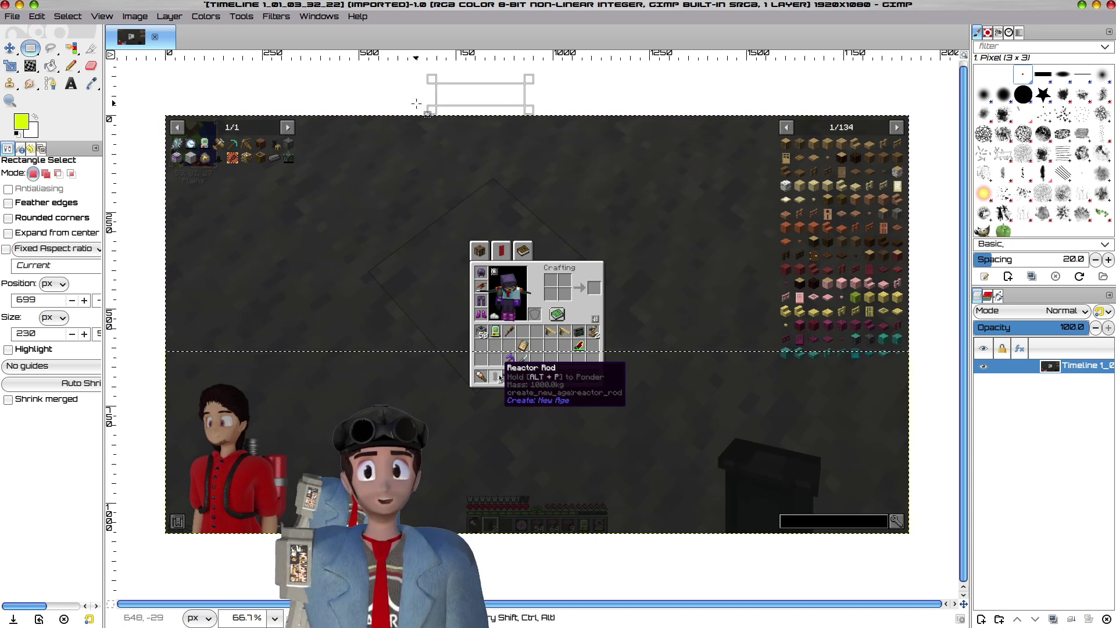
drag(421, 102, 931, 550)
key(Delete)
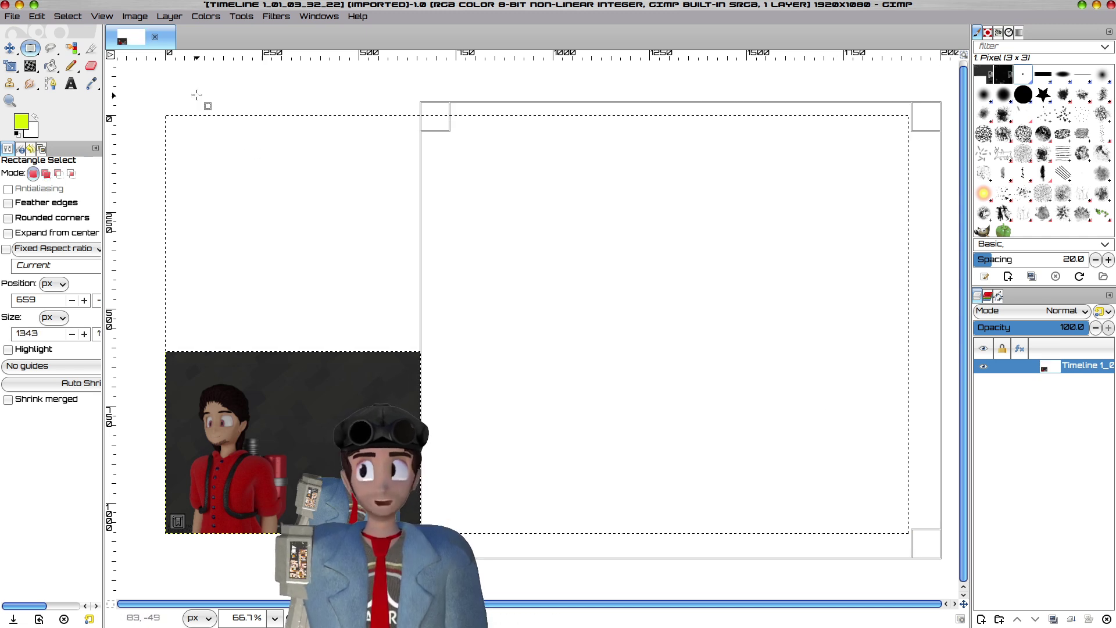
- Add an alpha channel to the layer, clear the selected areas to transparency, and remove the selection
right_click(1077, 377)
click(965, 518)
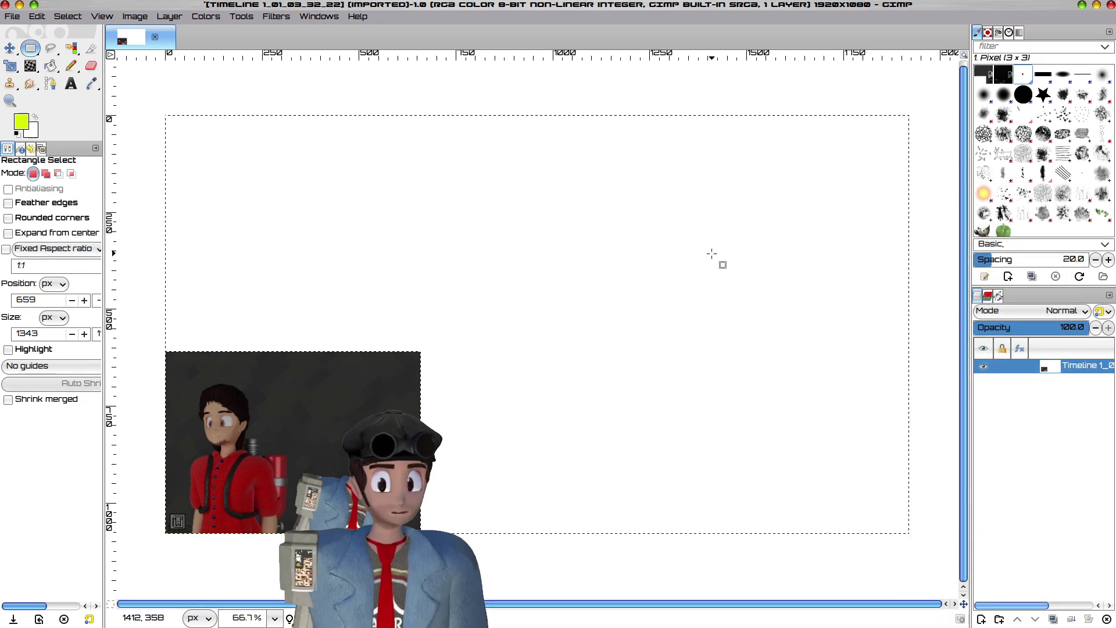
key(Delete)
click(169, 84)
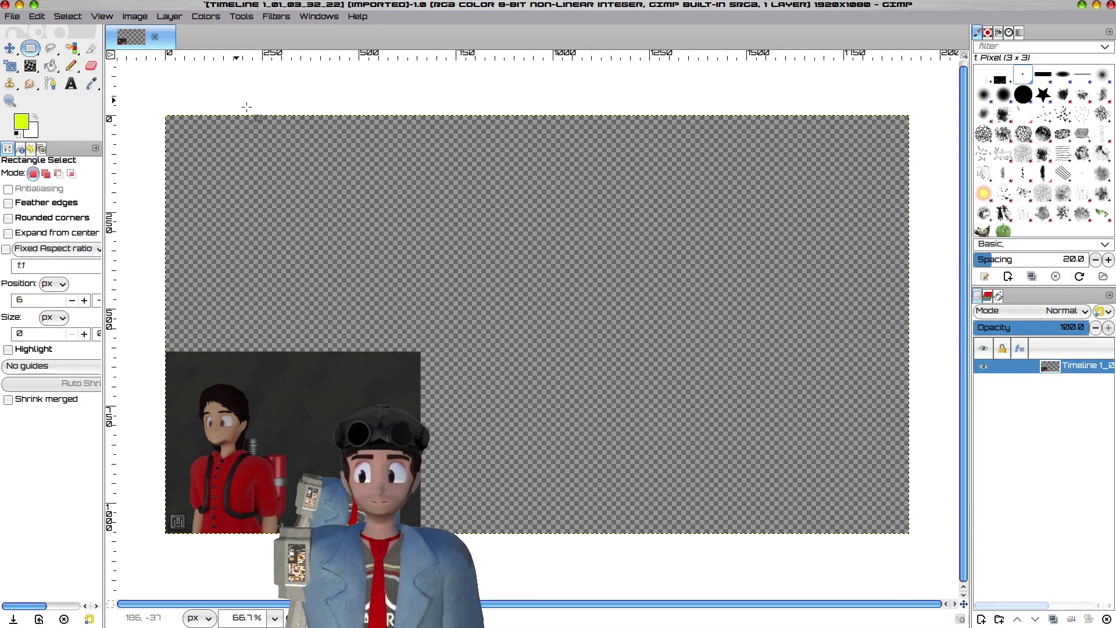
- Select the small logo in the image's lower-left corner, clear it to transparency, and remove the selection
drag(187, 504, 165, 550)
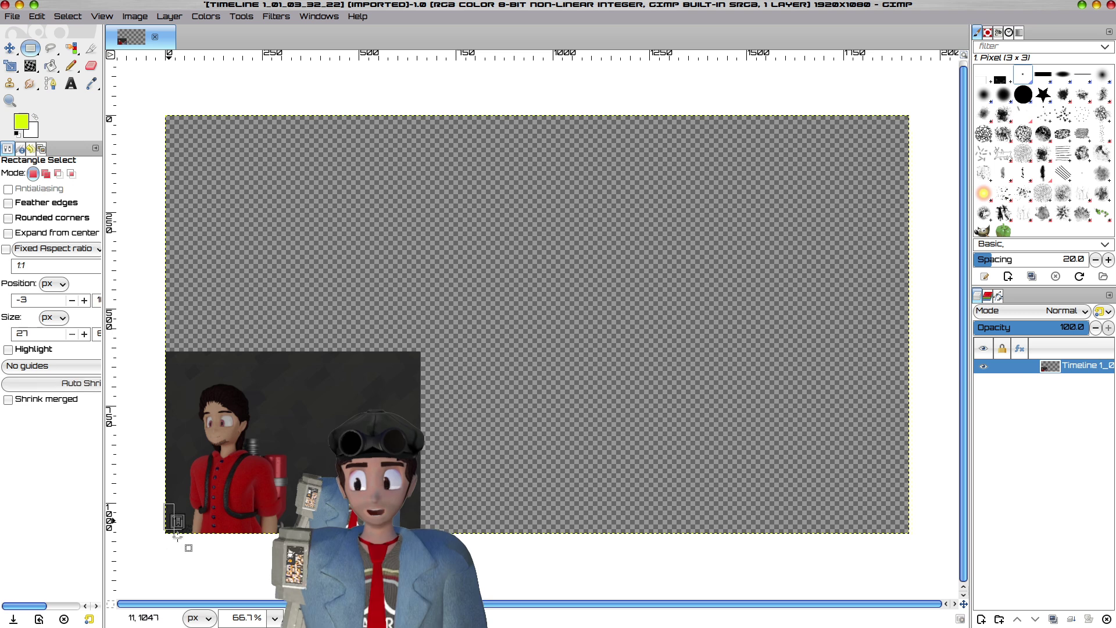
click(313, 220)
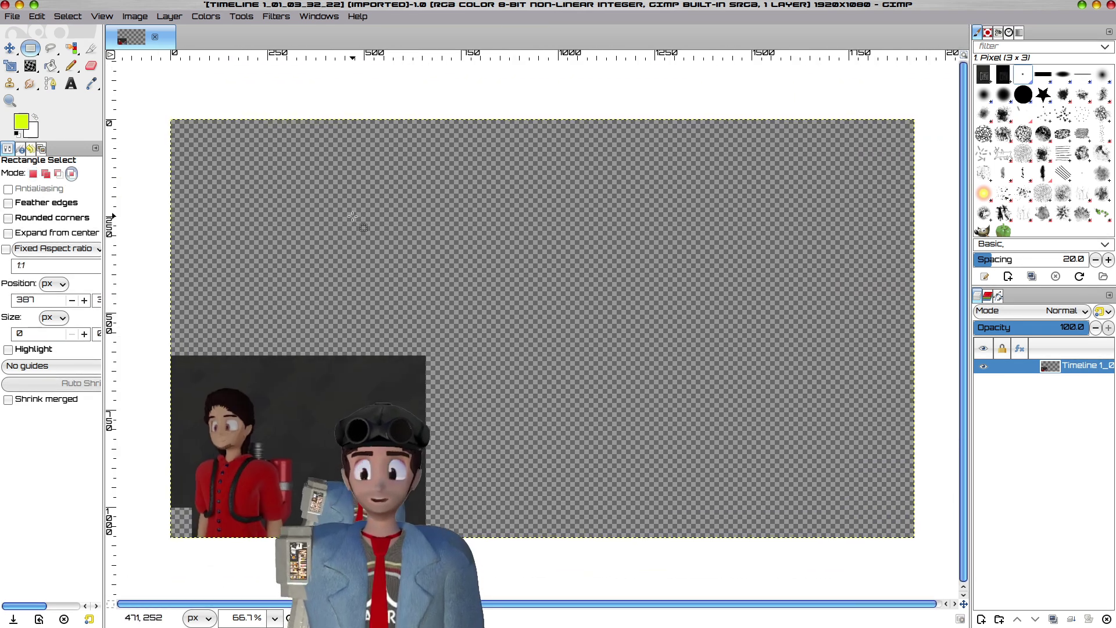
- Export the image as angryJJ.png into the Part 3 folder with the existing PNG options
key(ctrl+shift+e)
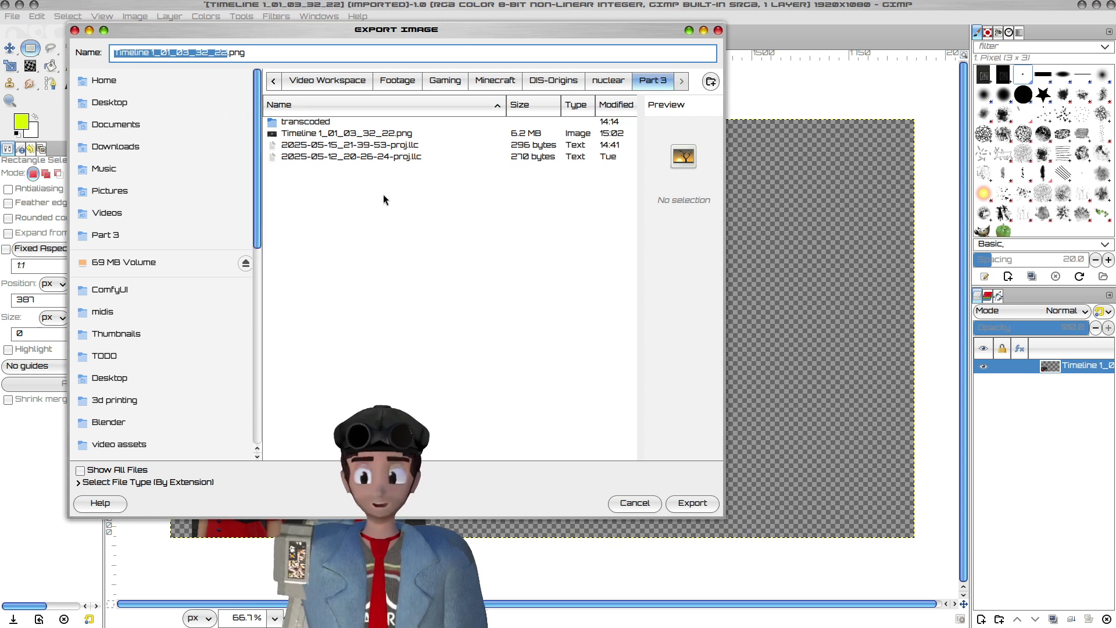
key(Right)
key(BackSpace)
key(BackSpace)
key(BackSpace)
key(BackSpace)
key(BackSpace)
key(BackSpace)
key(BackSpace)
key(BackSpace)
key(BackSpace)
key(BackSpace)
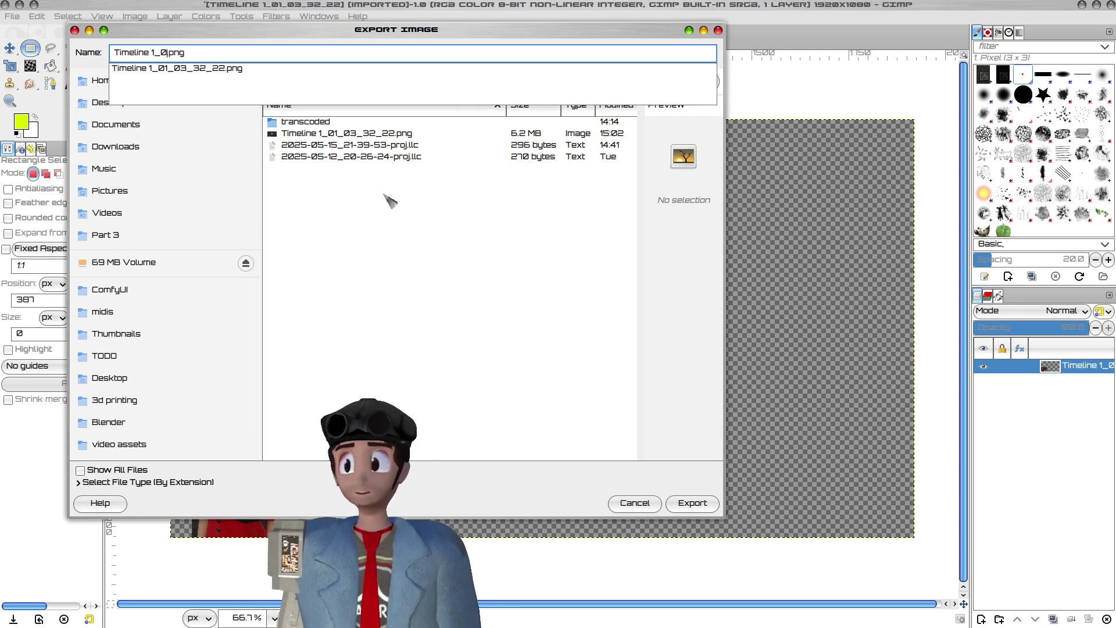
key(BackSpace)
key(BackSpace)
key(BackSpace)
key(BackSpace)
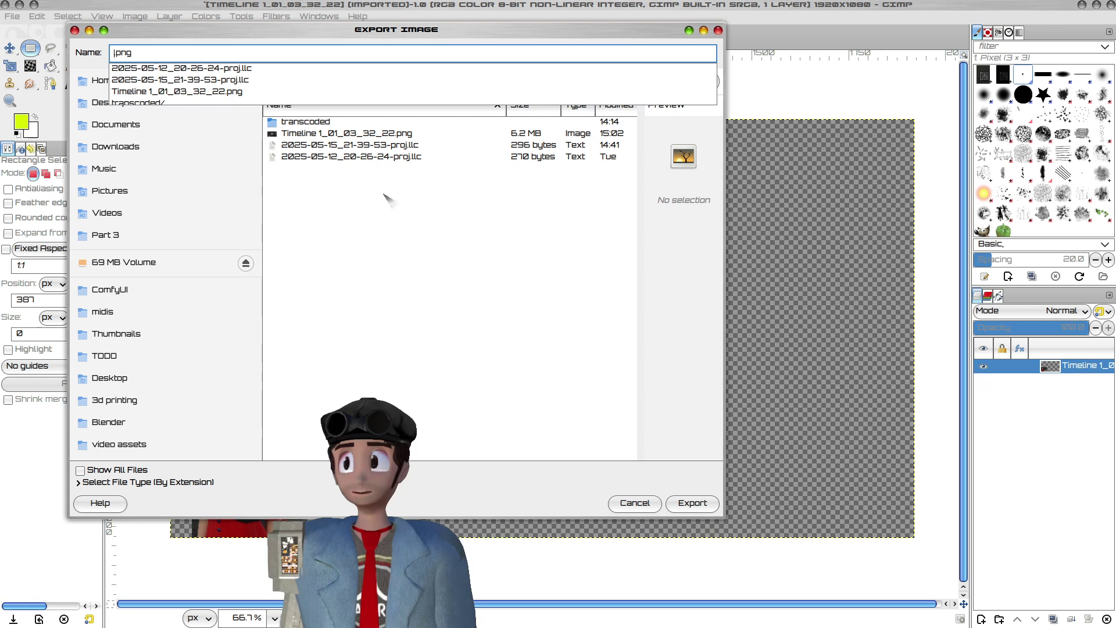
text(angry_)
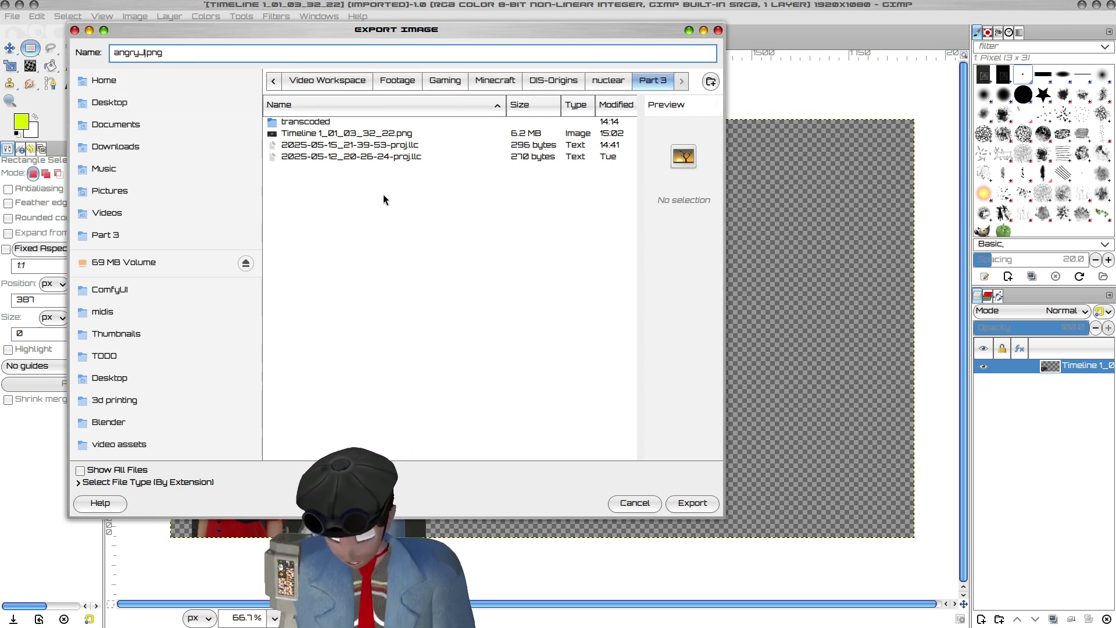
text(1)
click(693, 503)
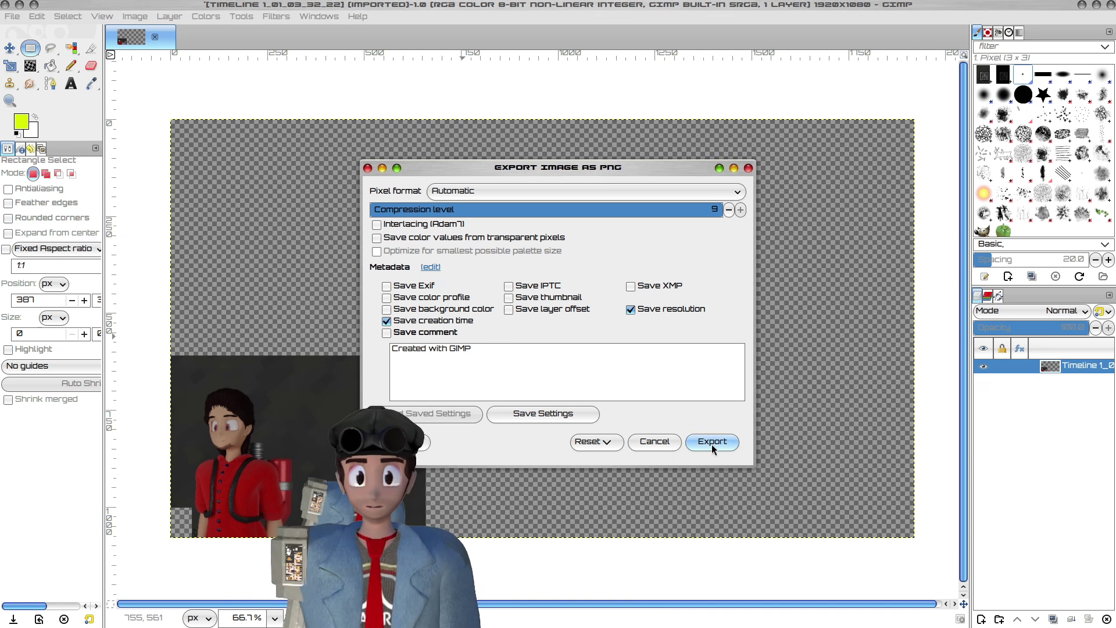
click(712, 445)
- Cut the rectangular area containing the red-shirted character out of the image and remove the selection
drag(163, 330, 293, 568)
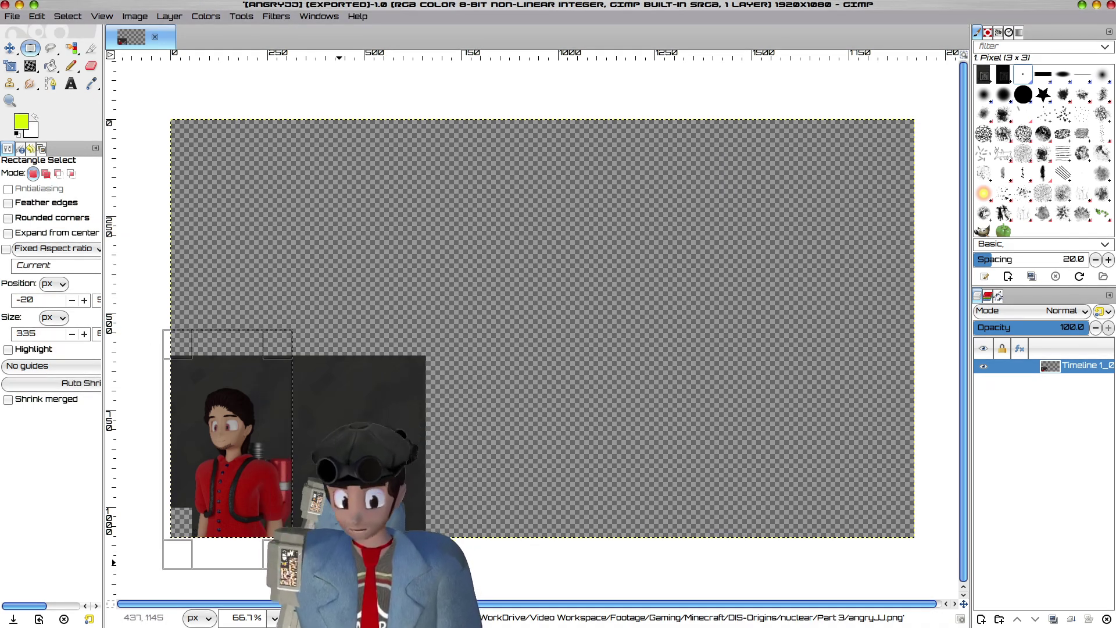
key(ctrl+x)
key(ctrl+shift+a)
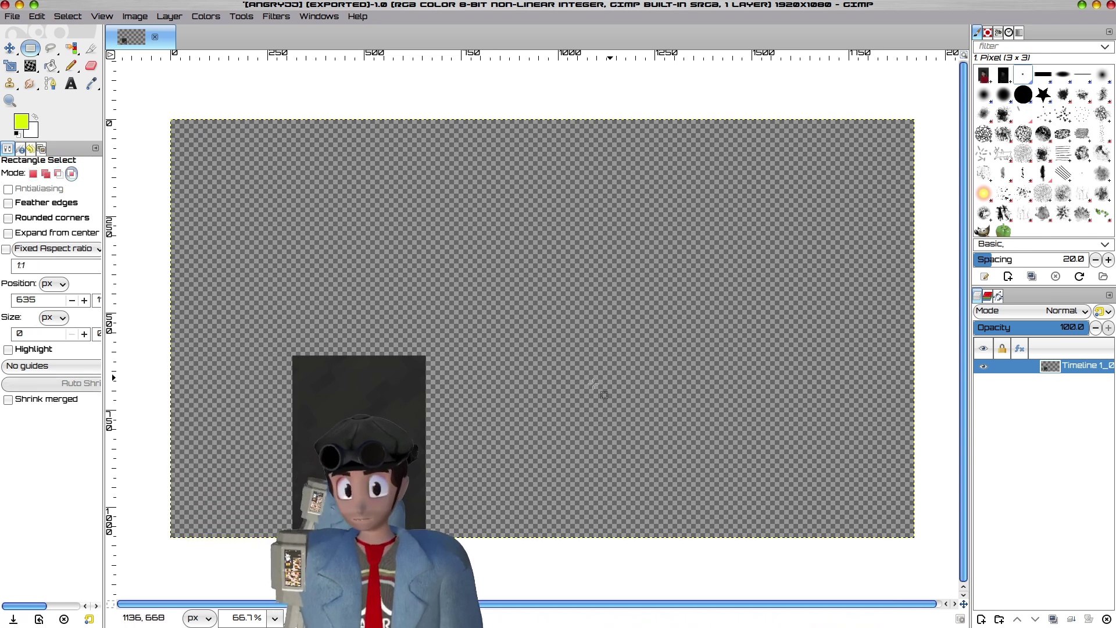
- Export the remaining image over the existing angryJJ.png, replacing that file and keeping the PNG options
key(ctrl+shift+e)
click(710, 506)
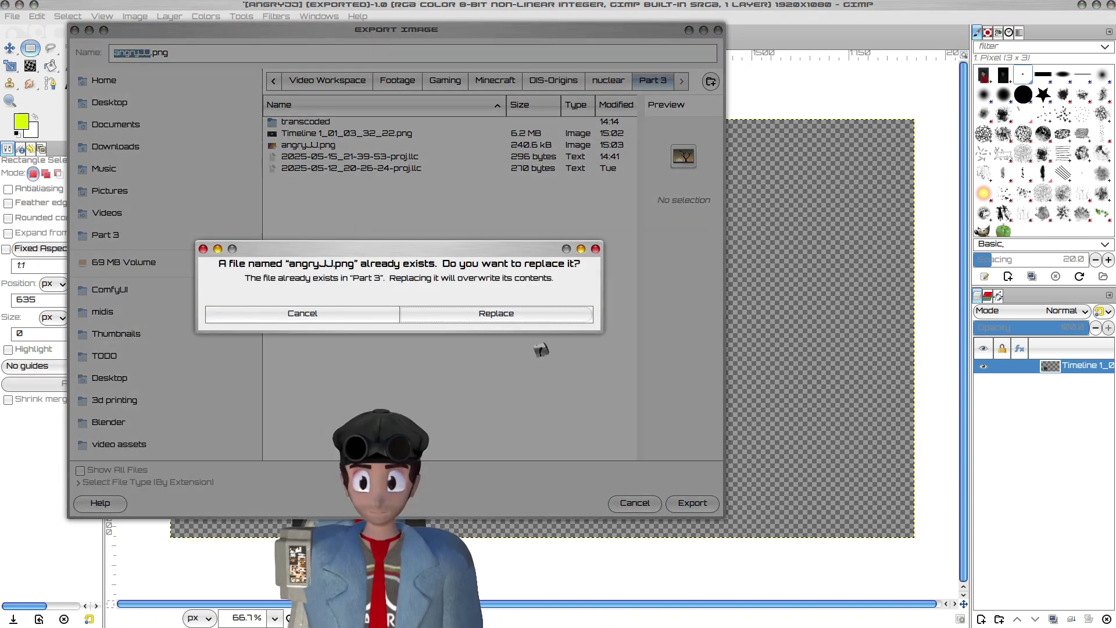
click(483, 319)
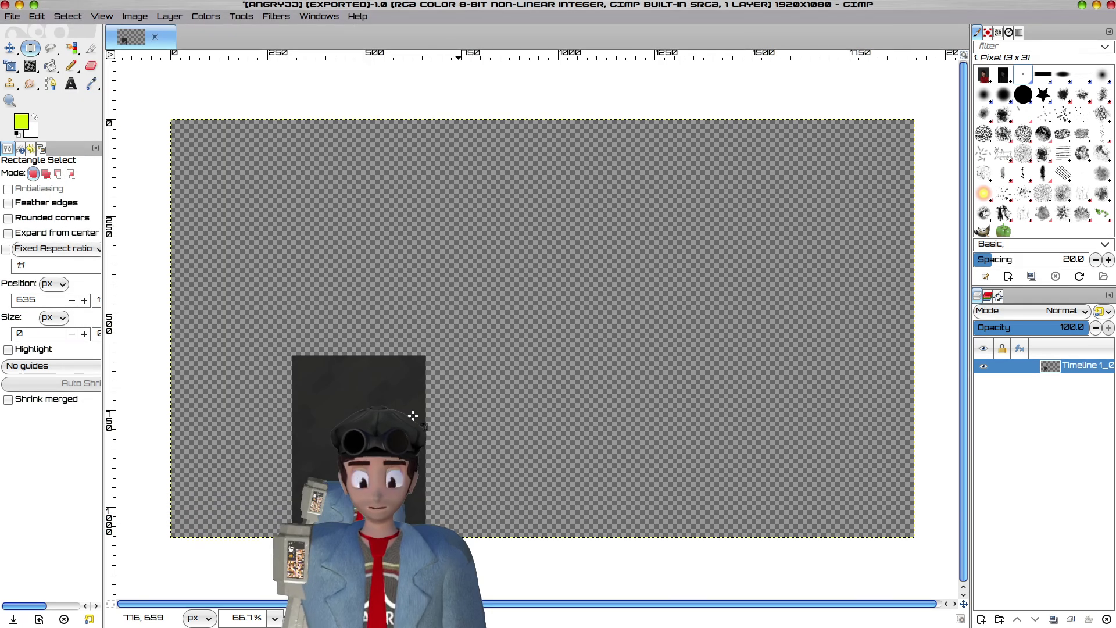
click(713, 443)
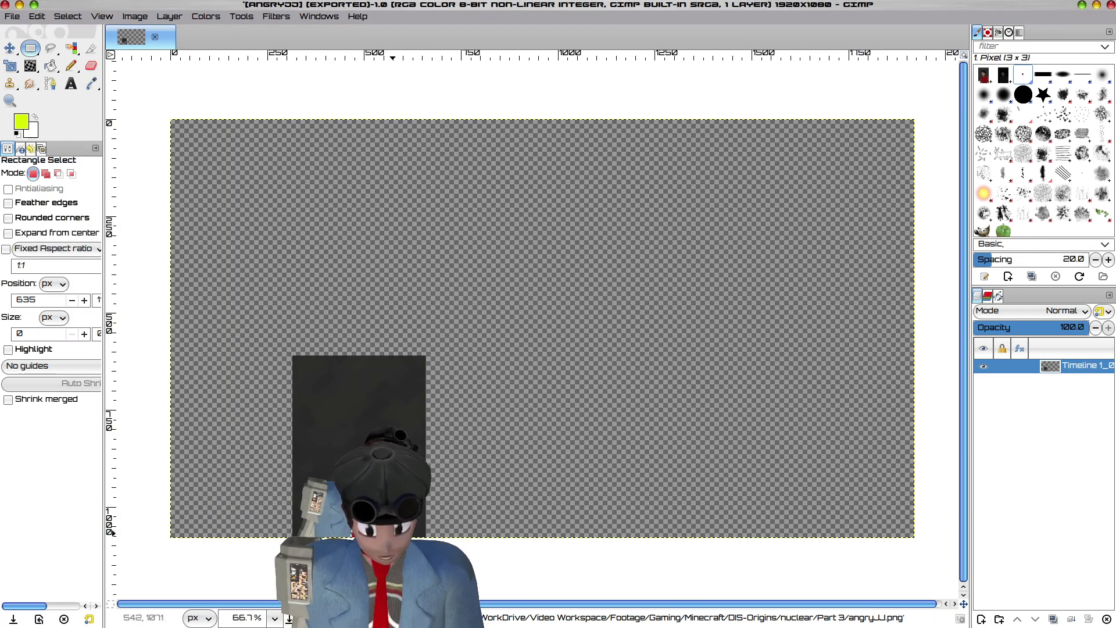
- Launch ComfyUI from the desktop dock with the Run ComfyUI subroutine
mouse_move(532, 625)
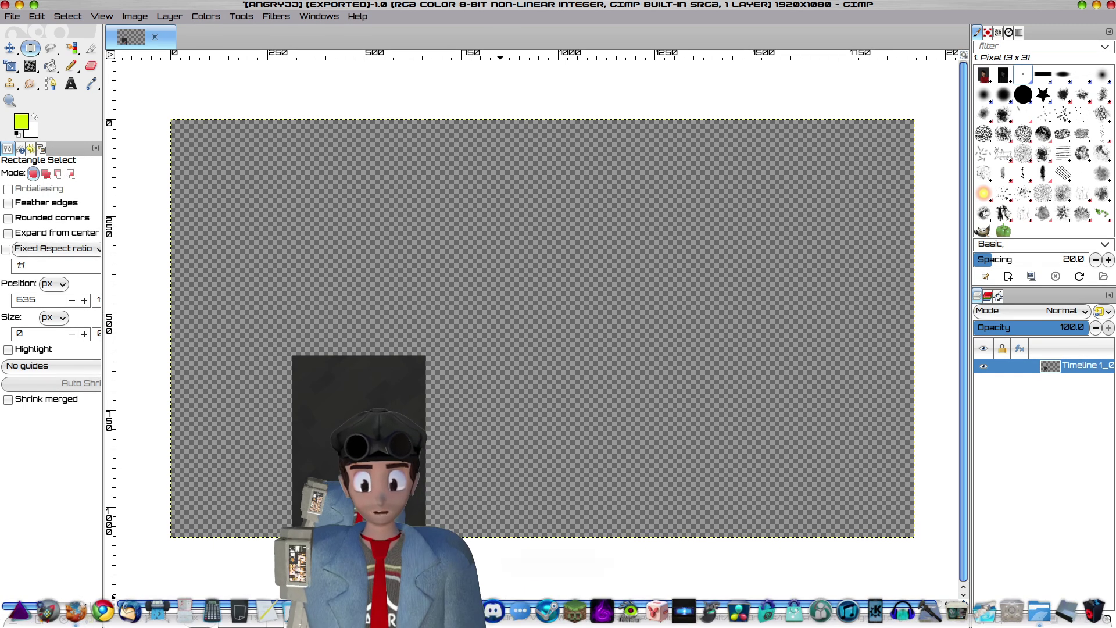
click(648, 613)
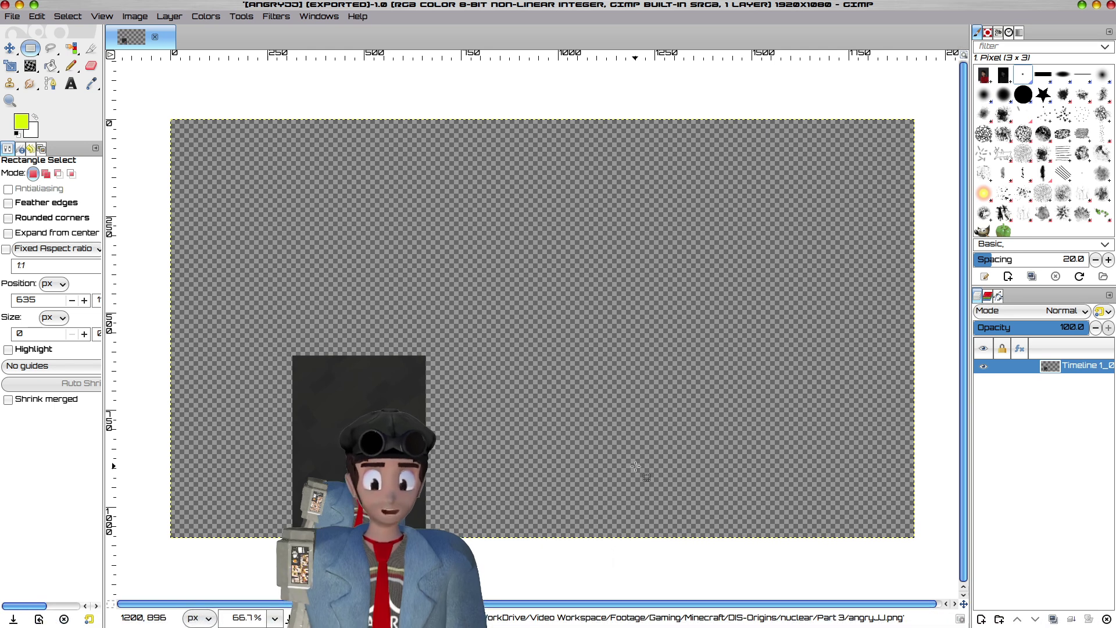
drag(567, 252, 428, 198)
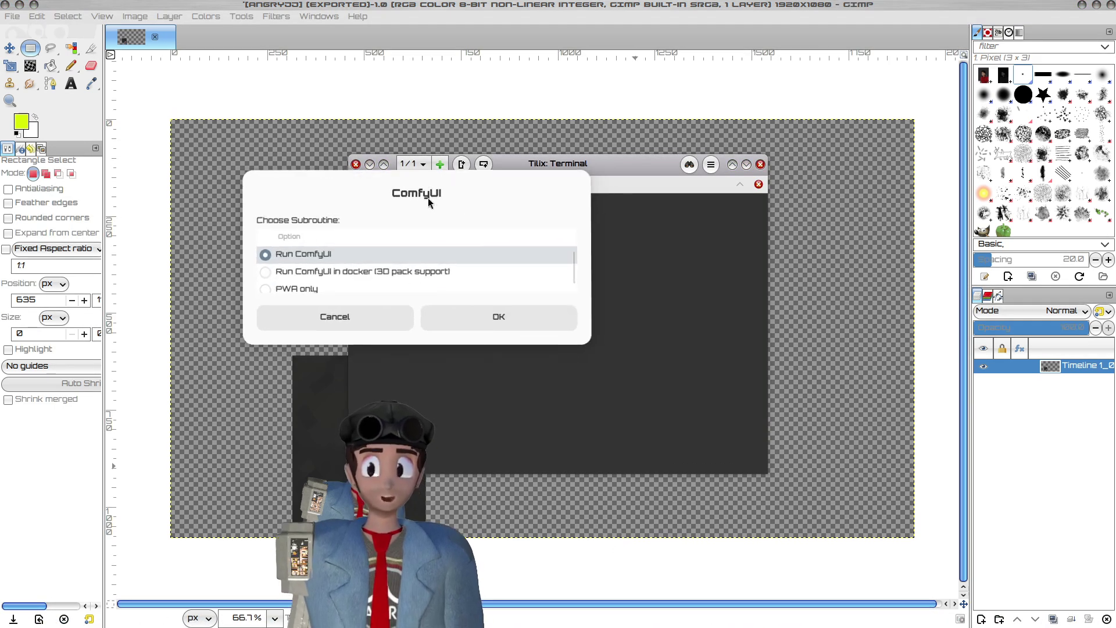
click(462, 314)
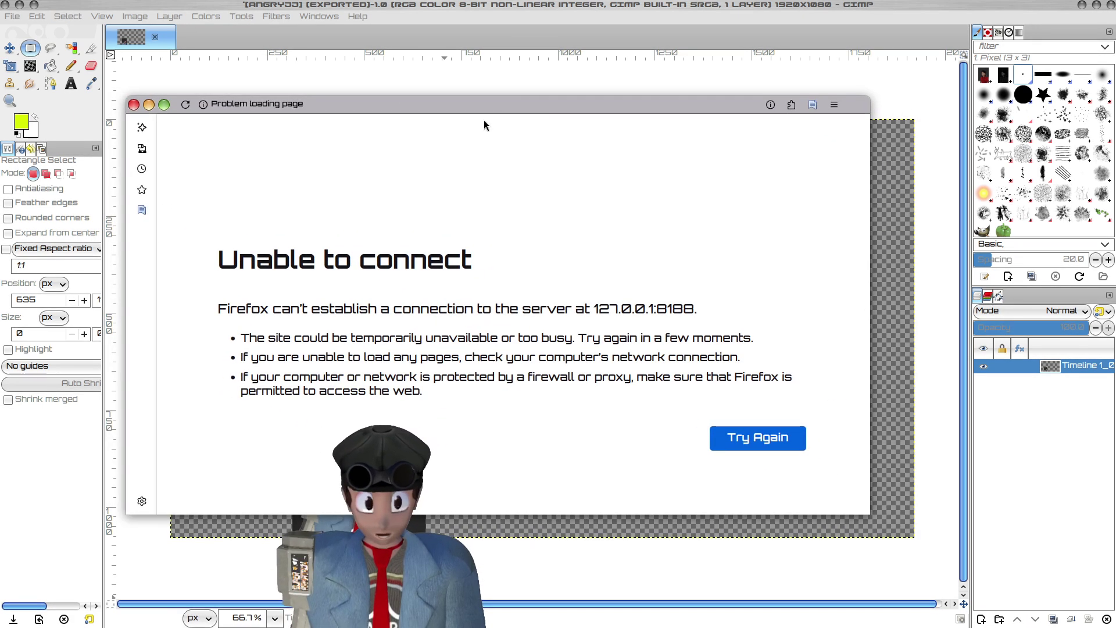
- Retry the connection to 127.0.0.1:8188 and check the ComfyUI server's start-up output in the terminal
click(757, 439)
drag(619, 105, 118, 105)
drag(523, 171, 602, 100)
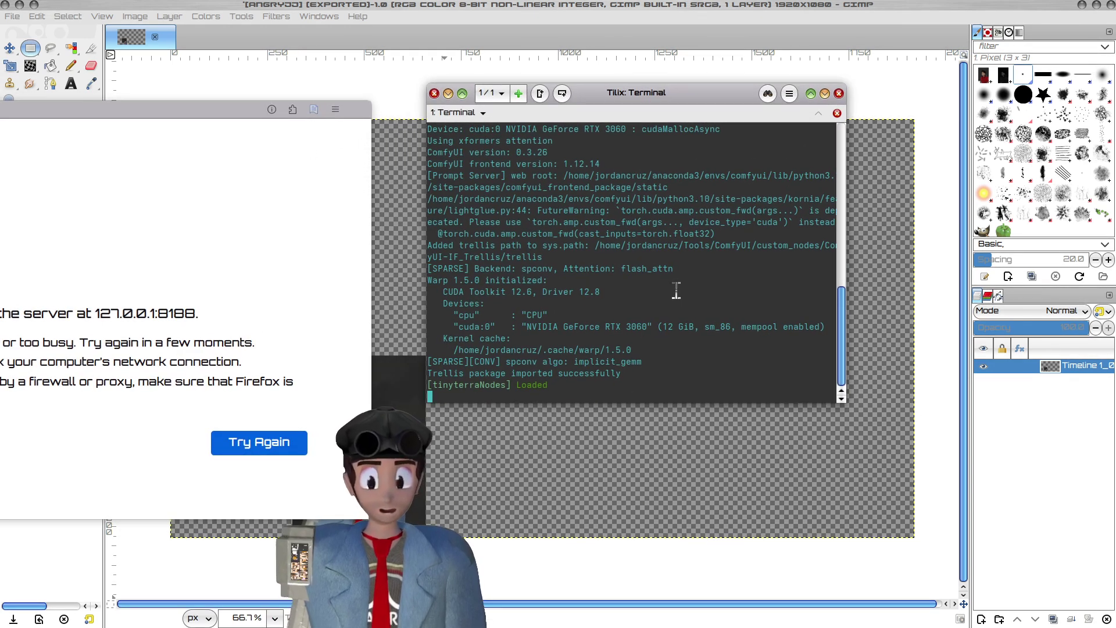
drag(171, 110, 618, 85)
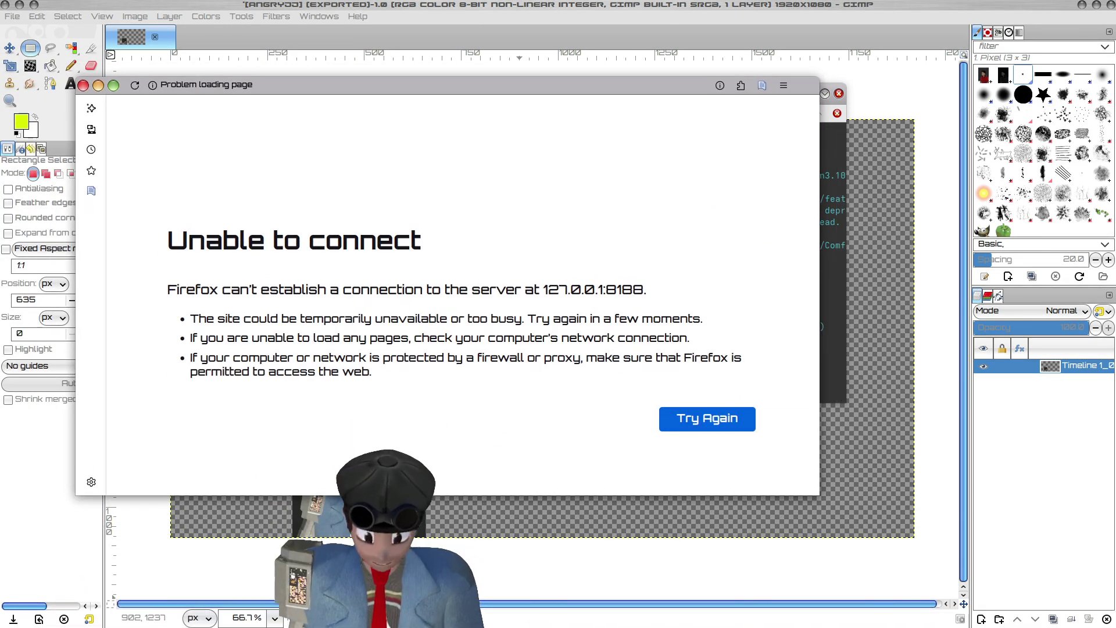
- Switch to Dolphin, select angryJJ.png in the Part 3 folder, and move the window clear of the browser
key(alt+Tab)
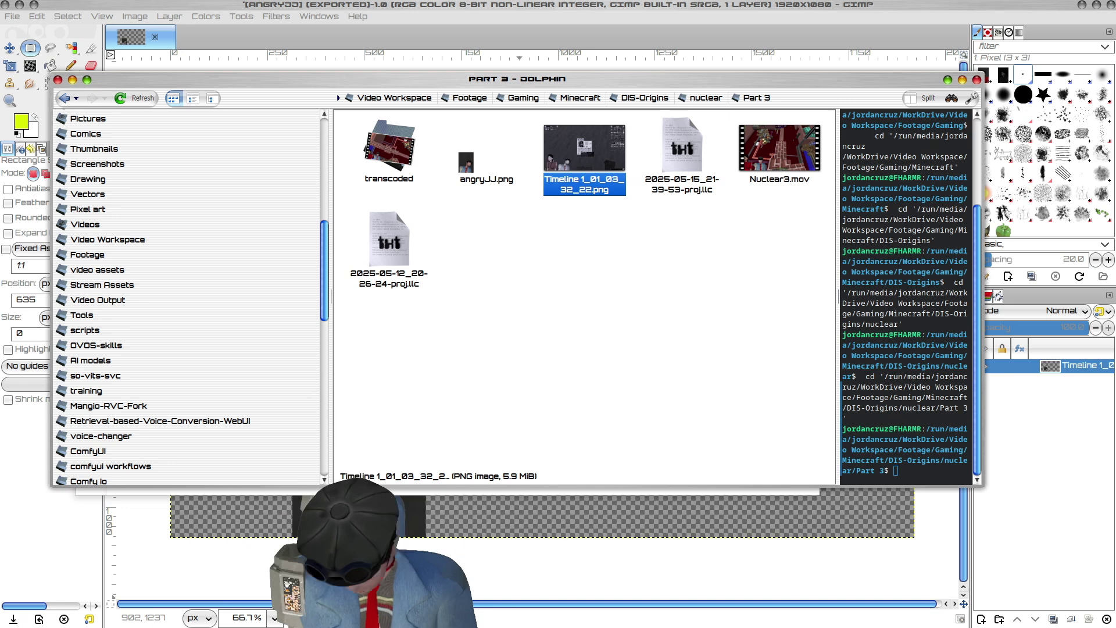
key(Left)
drag(525, 82, 1049, 109)
- Return to the browser, reload the ComfyUI page until it opens, and reposition its window beside the file manager
key(alt+Tab)
click(684, 425)
drag(588, 169, 154, 395)
click(439, 347)
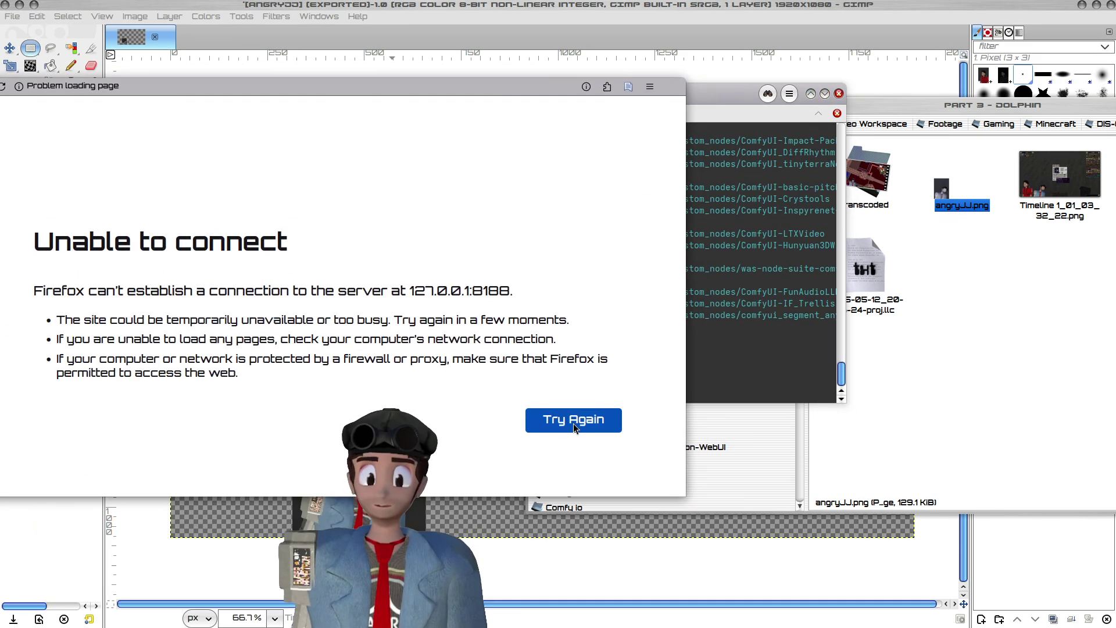
key(F5)
drag(401, 82, 376, 72)
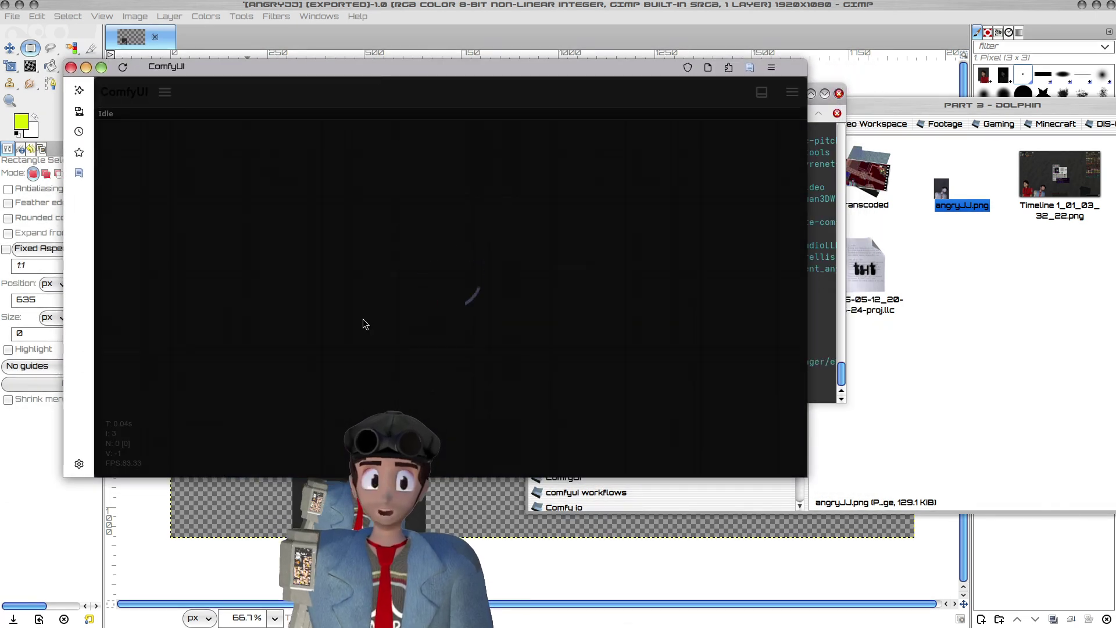
drag(428, 67, 384, 41)
scroll(312, 229, down, 5)
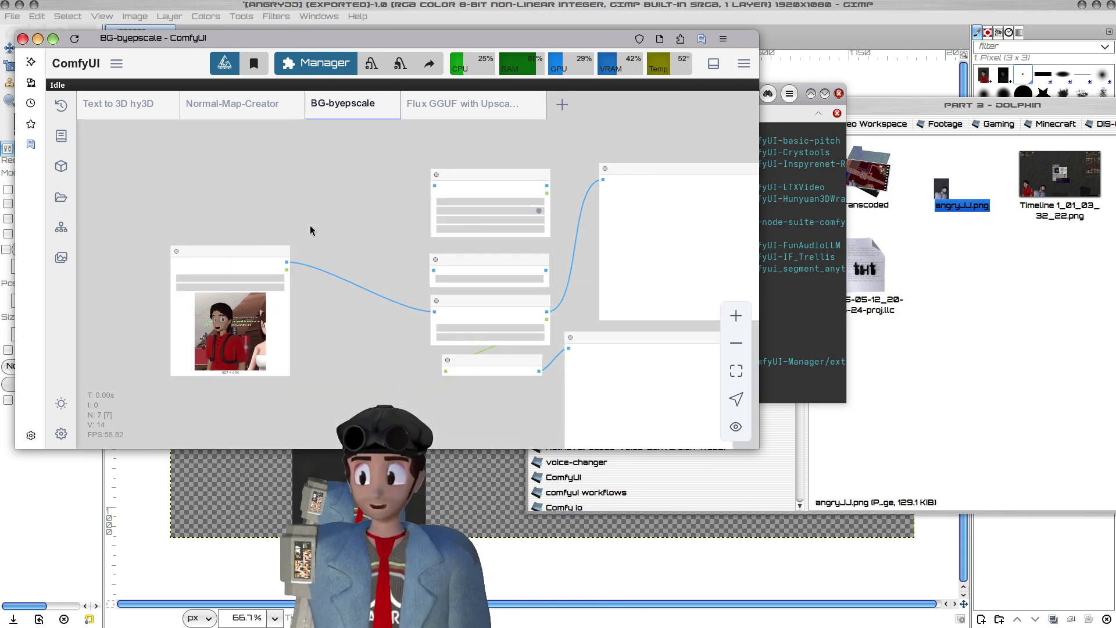
- Look over the Normal-Map-Creator workflow and close it
click(236, 104)
scroll(451, 265, down, 5)
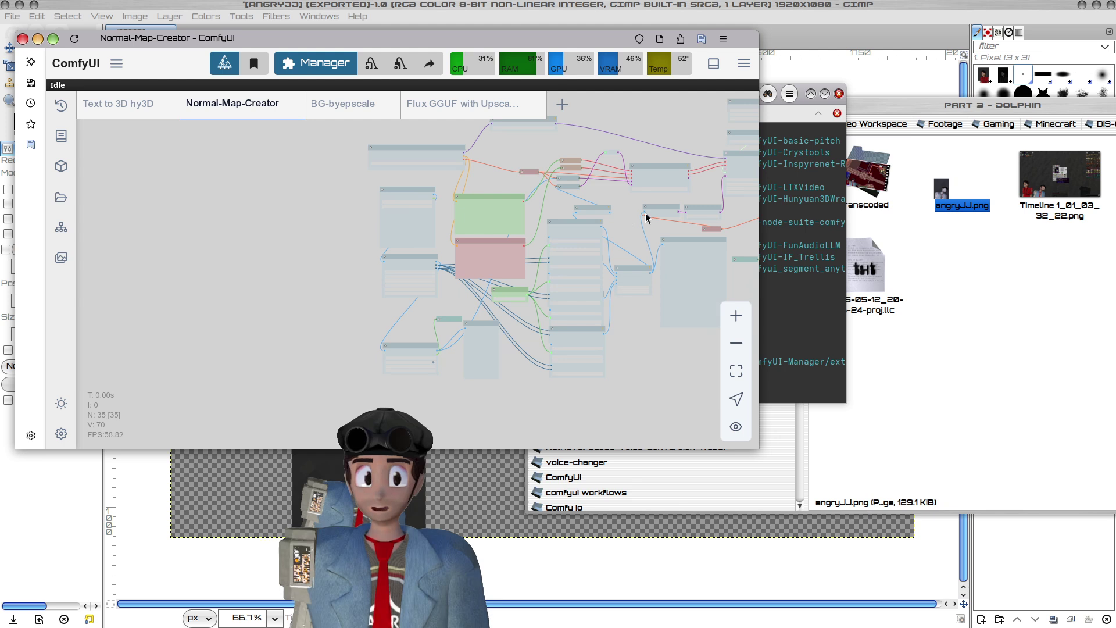
scroll(628, 222, up, 8)
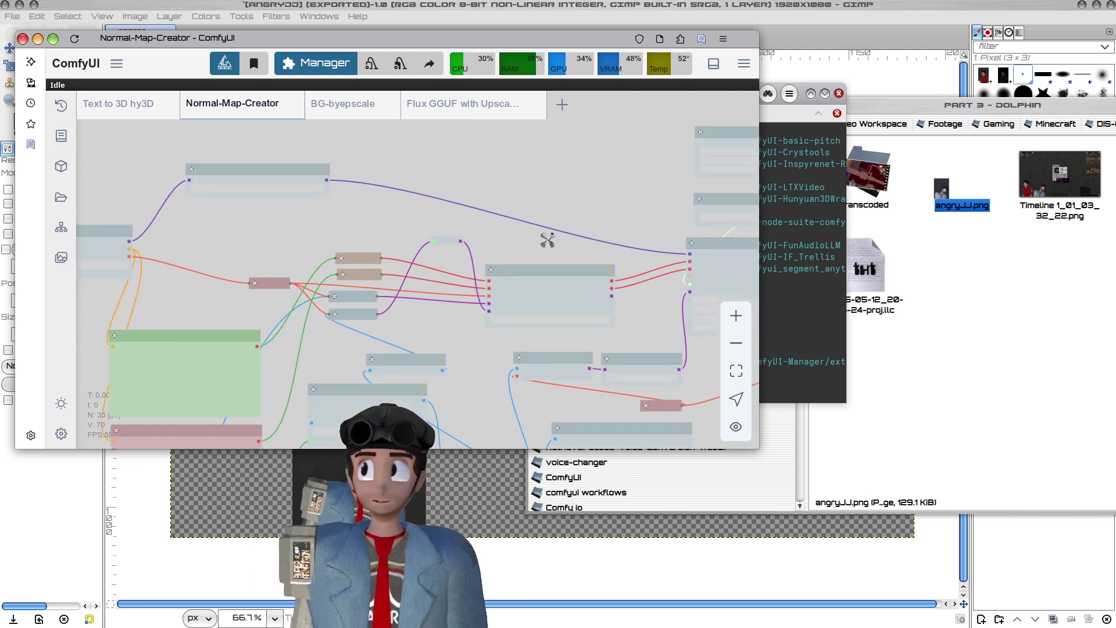
click(291, 104)
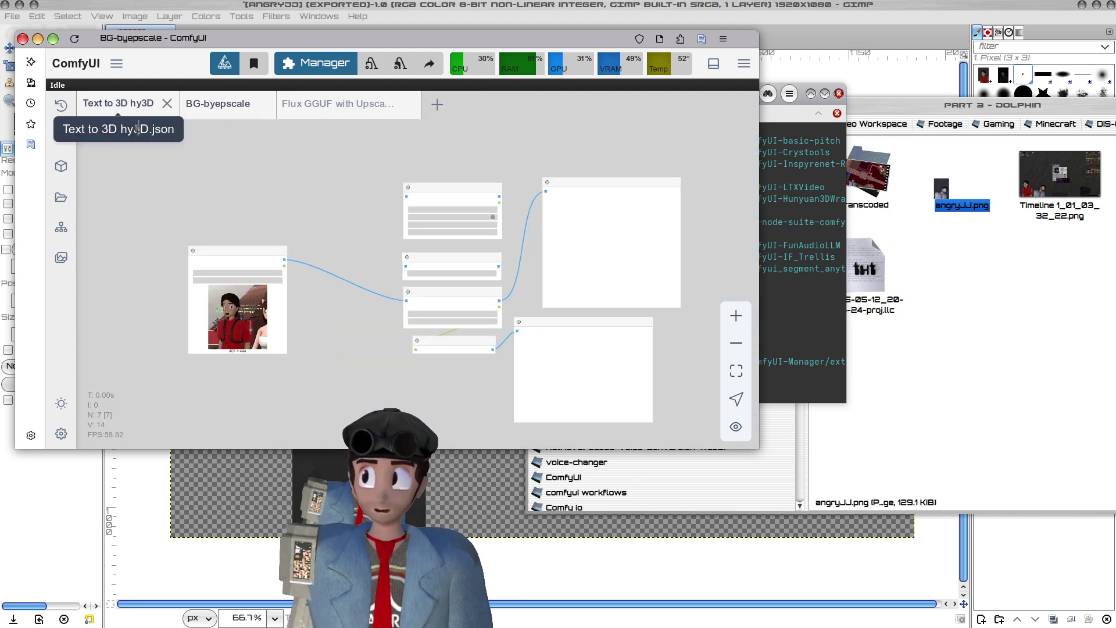
- Open the Text to 3D hy3D workflow and examine its 3D preview node
click(116, 105)
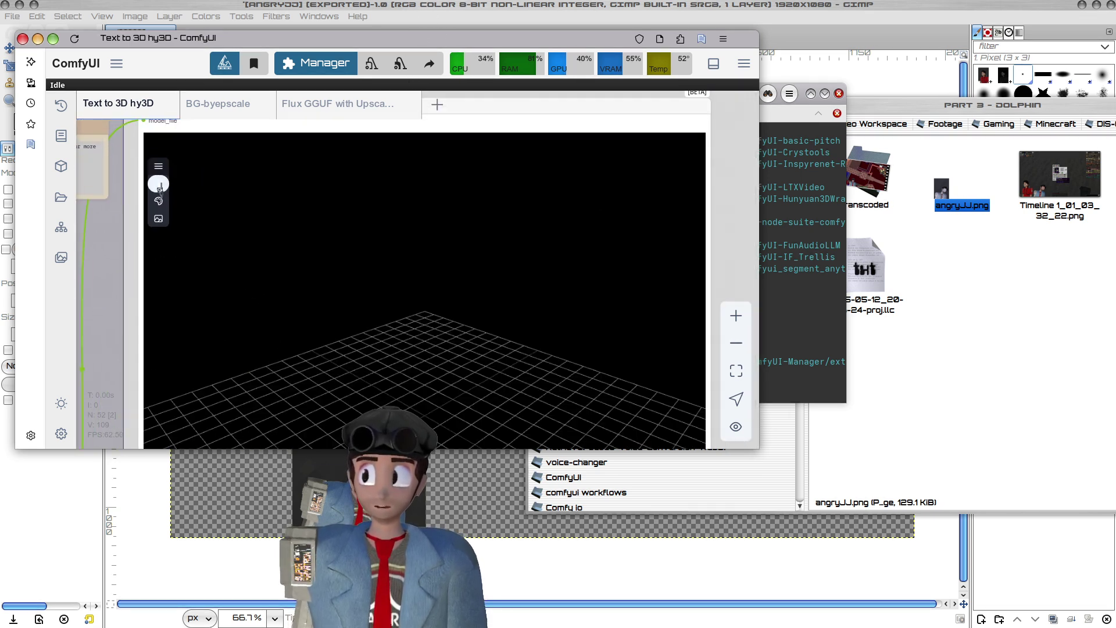
scroll(93, 307, down, 4)
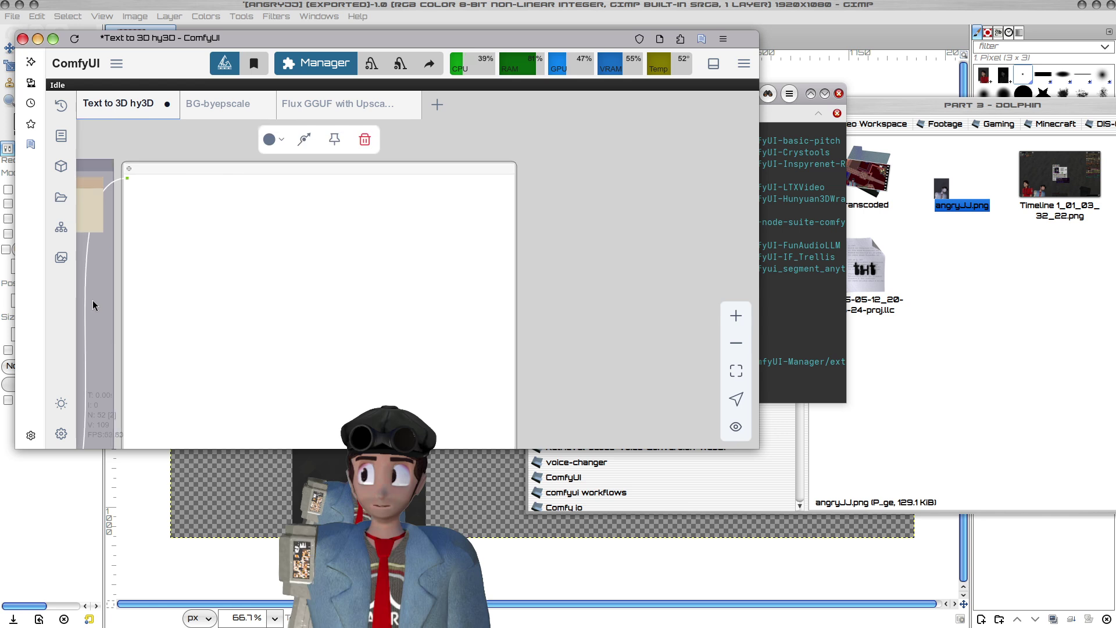
drag(160, 195, 470, 165)
- Look over the nodes of the Flux GGUF with Upscaler workflow and close it
click(323, 104)
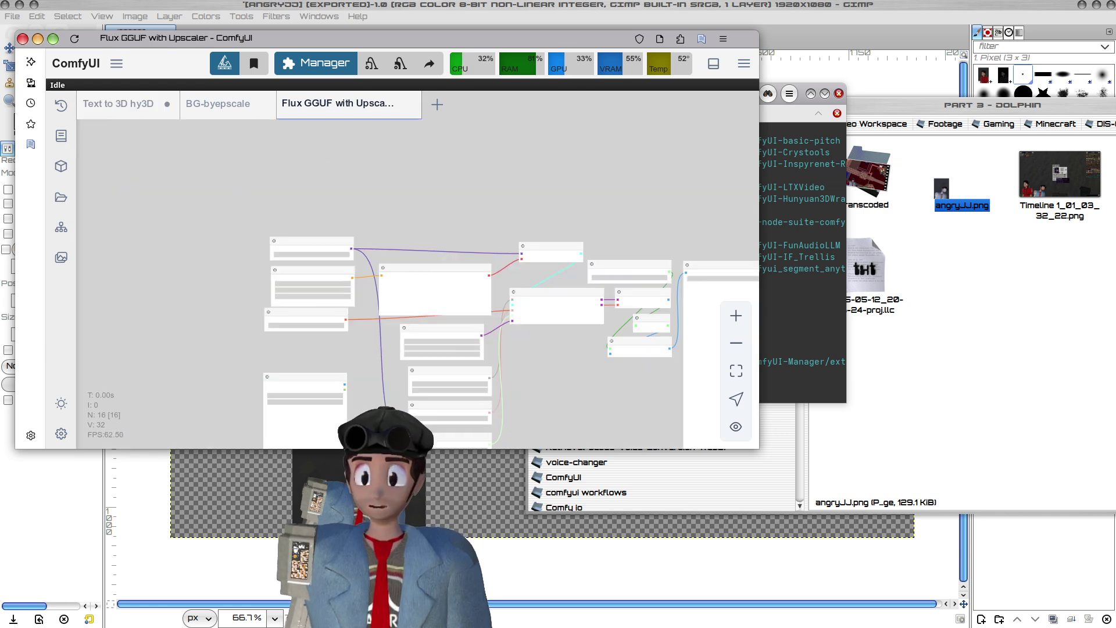
scroll(425, 258, up, 5)
drag(471, 210, 648, 152)
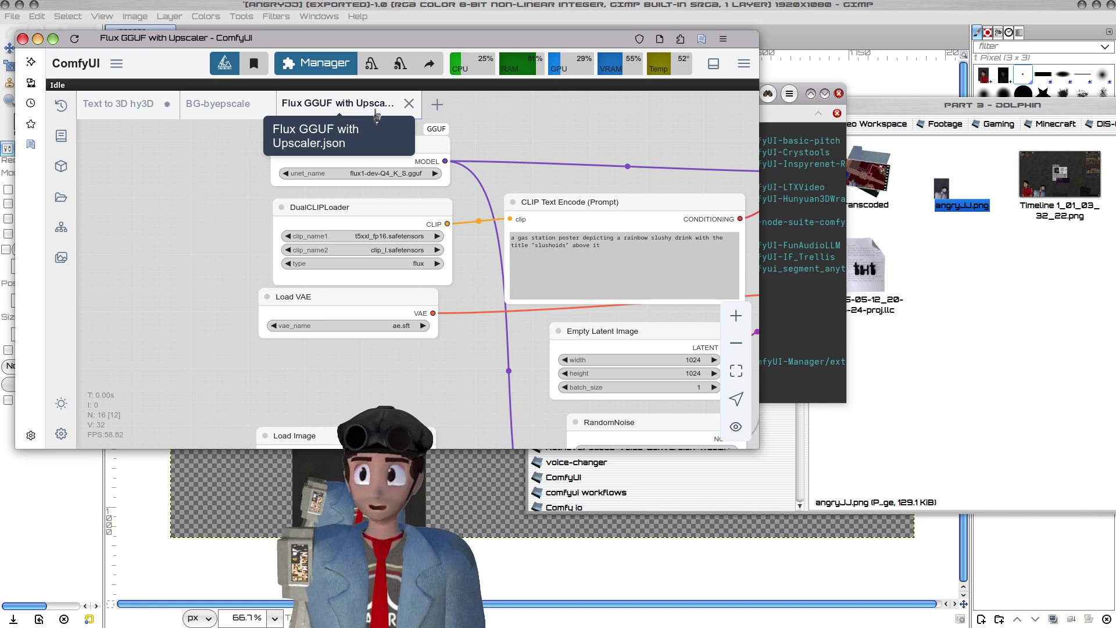
scroll(431, 249, down, 3)
drag(431, 249, 392, 248)
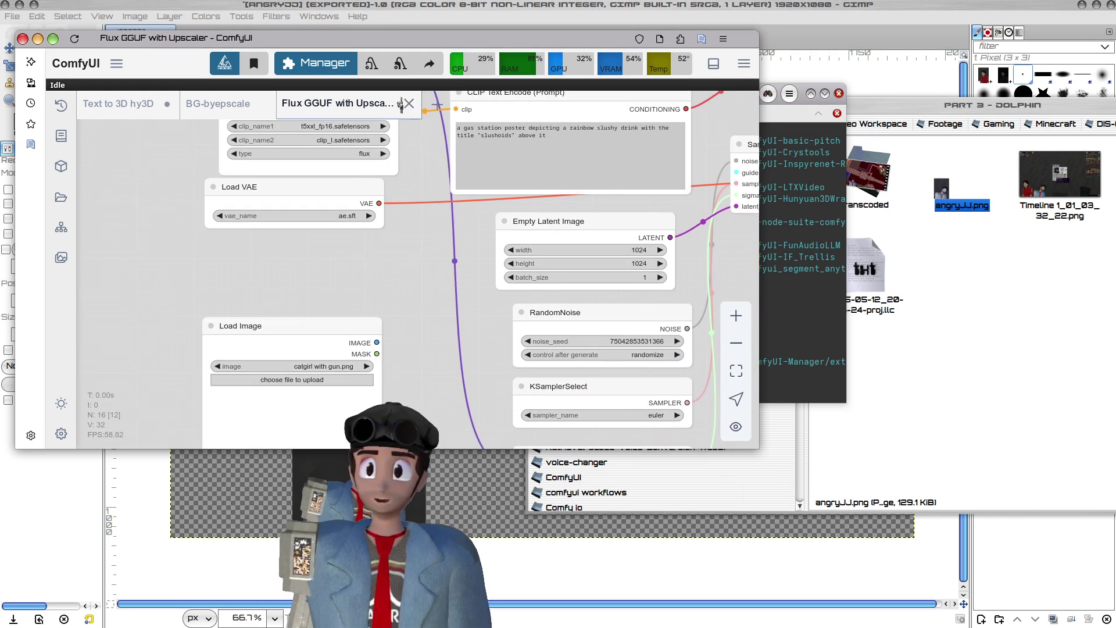
click(408, 105)
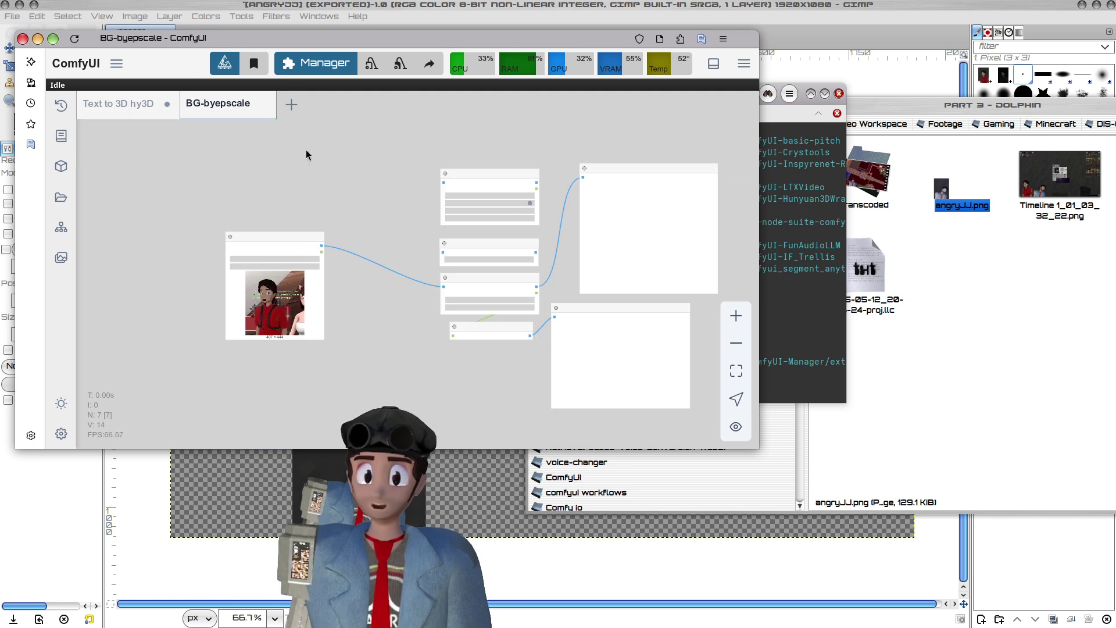
- Upload angryJJ.png from the Part 3 folder into the Load Image node of the BG-byepscale workflow
scroll(373, 210, up, 3)
drag(401, 227, 396, 189)
drag(218, 227, 250, 198)
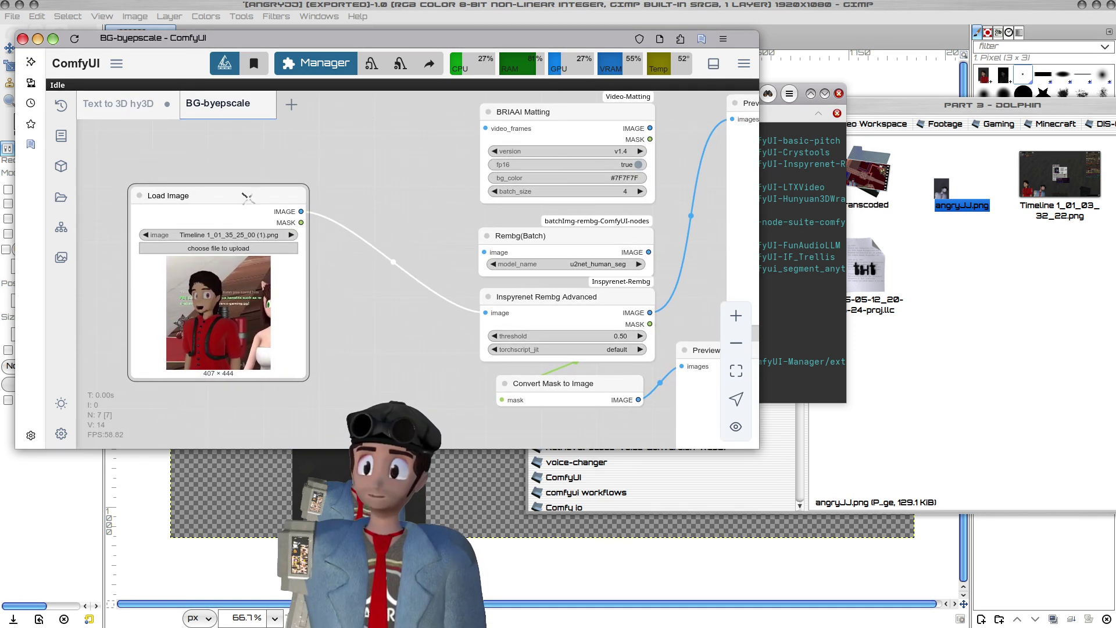
click(218, 248)
drag(959, 192, 414, 262)
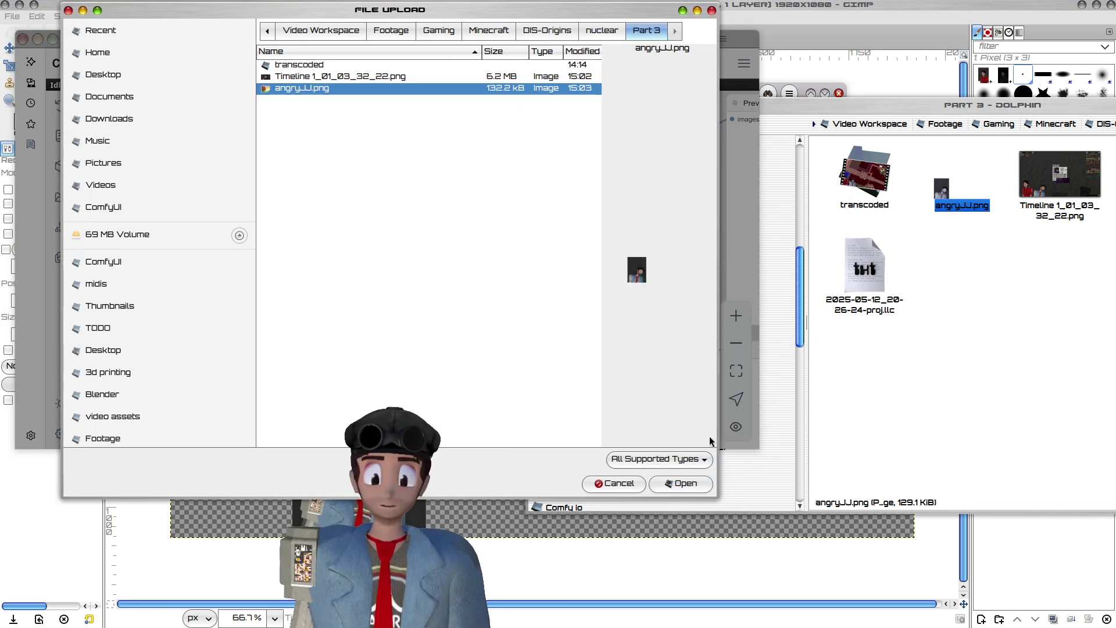
click(680, 484)
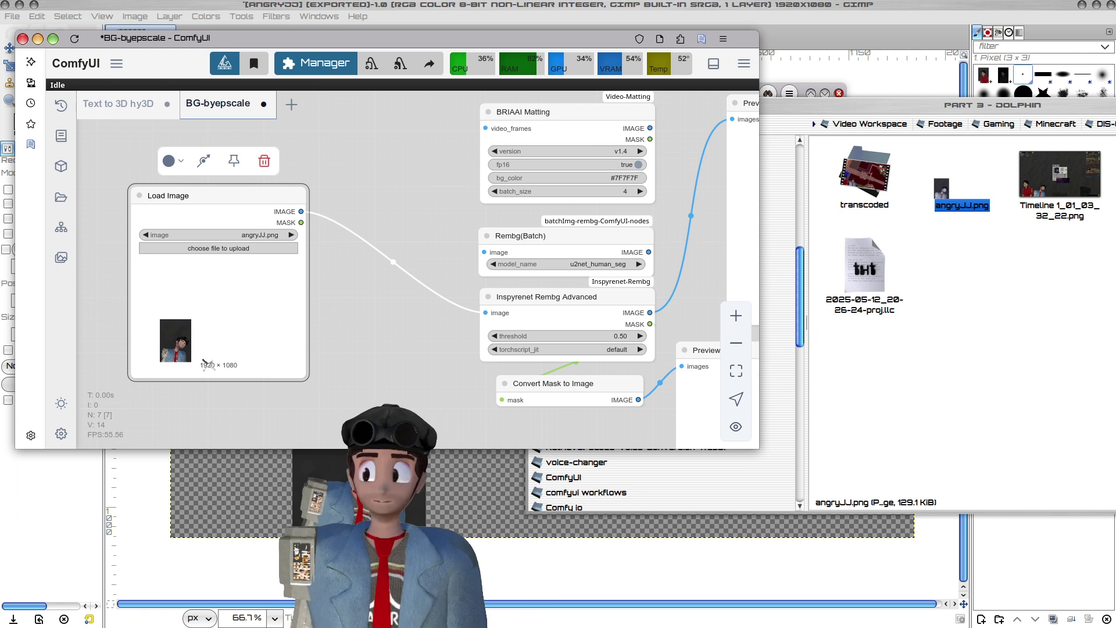
drag(346, 331, 232, 348)
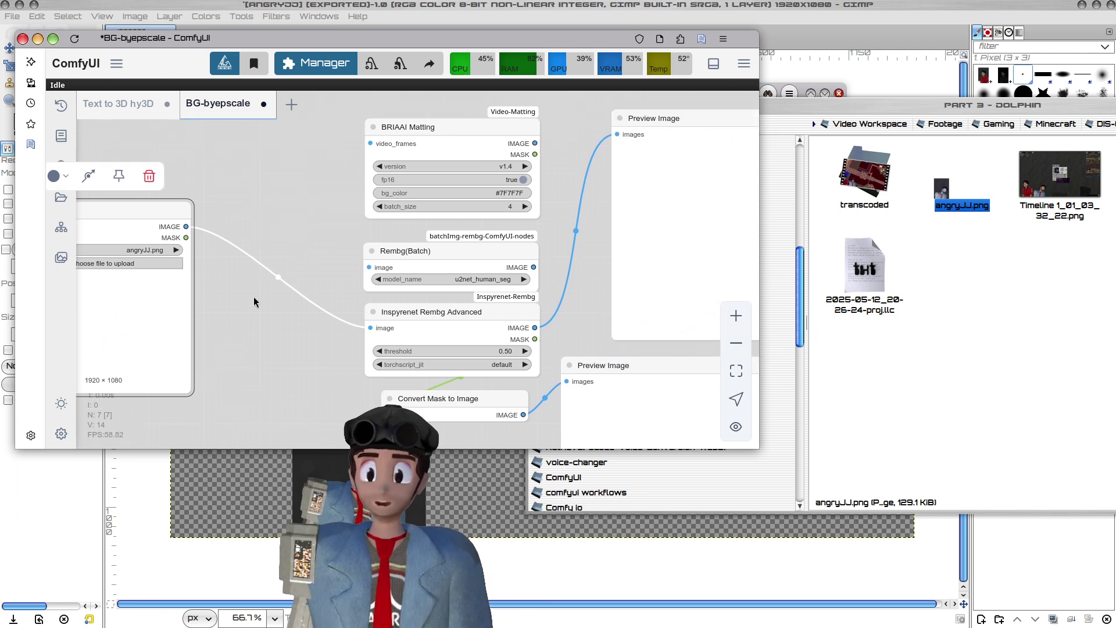
- Move the BRIAAI Matting, Rembg(Batch) and Inspyrenet Rembg Advanced nodes closer together in the BG-byepscale workflow
drag(430, 131, 431, 123)
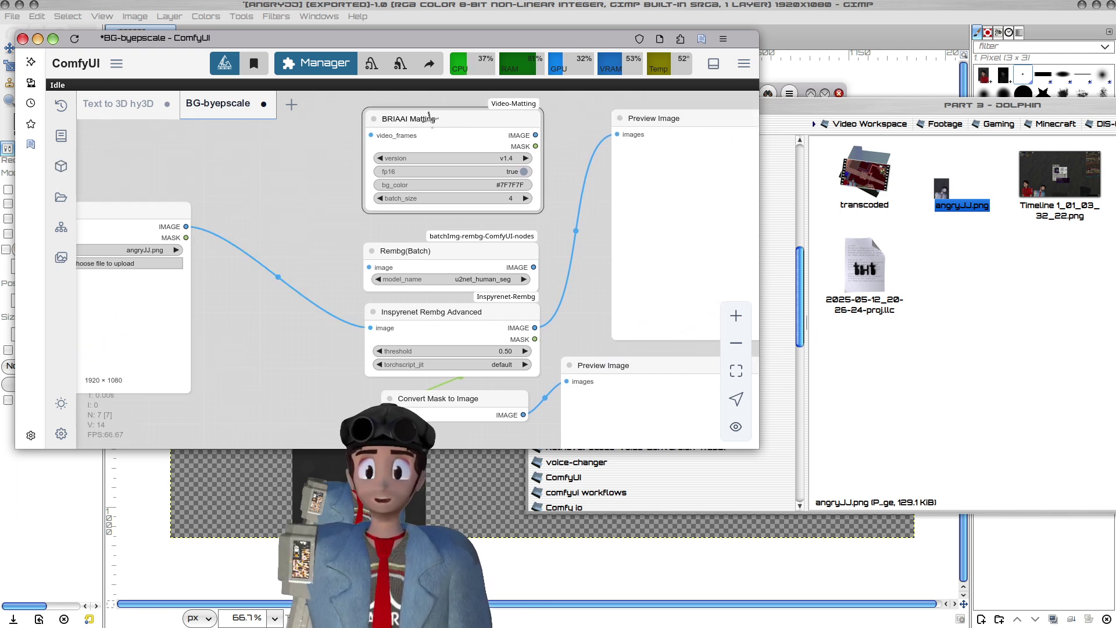
drag(448, 260, 449, 243)
drag(448, 303, 447, 293)
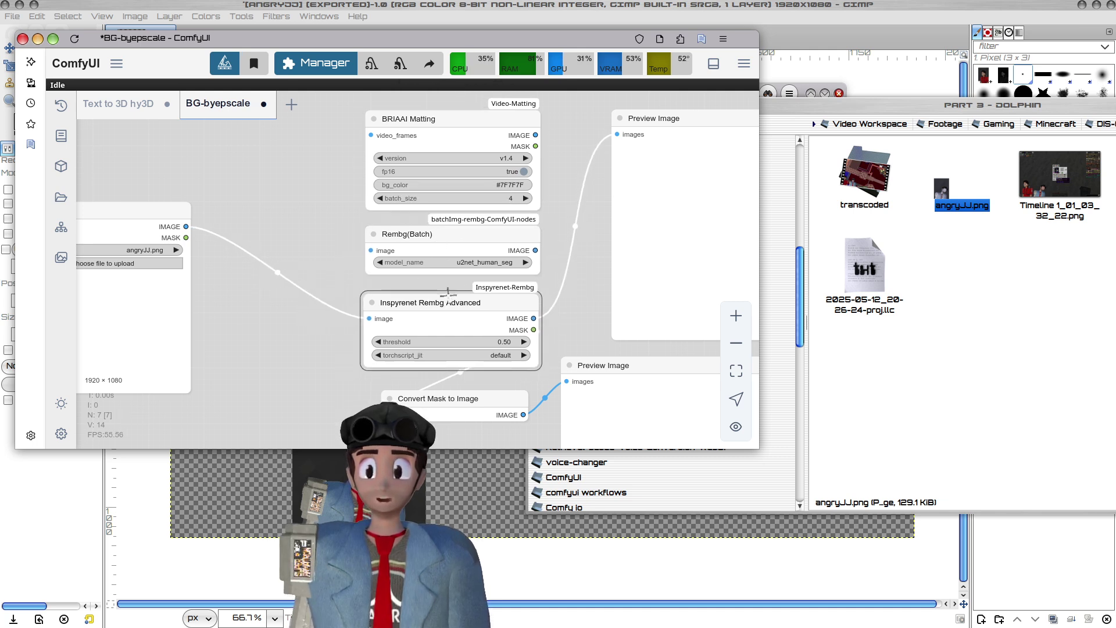
drag(568, 278, 518, 260)
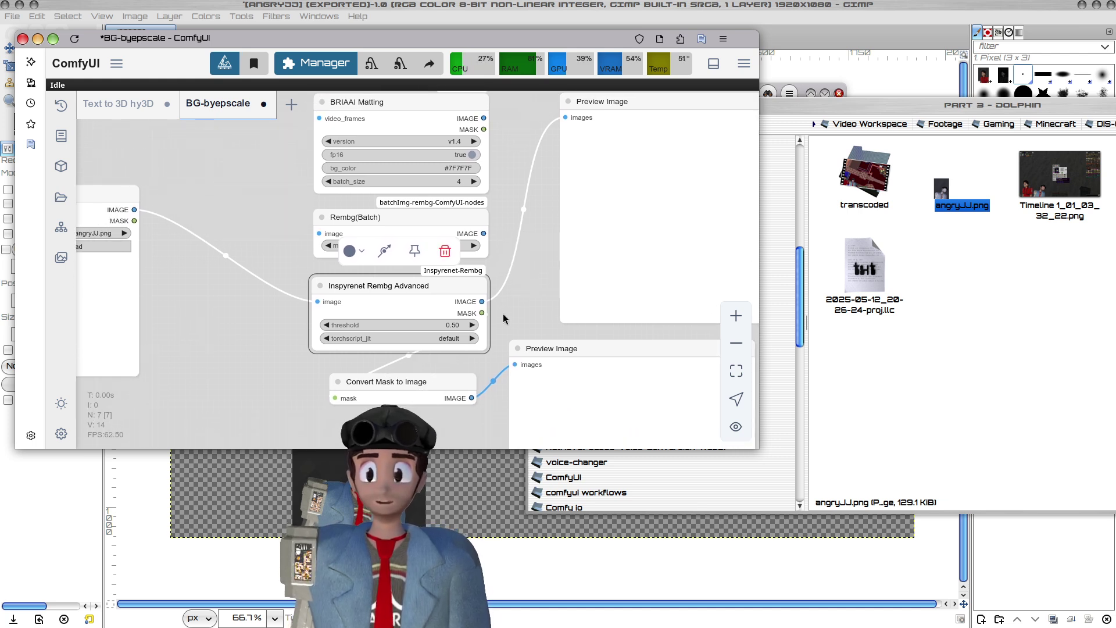
drag(504, 317, 511, 372)
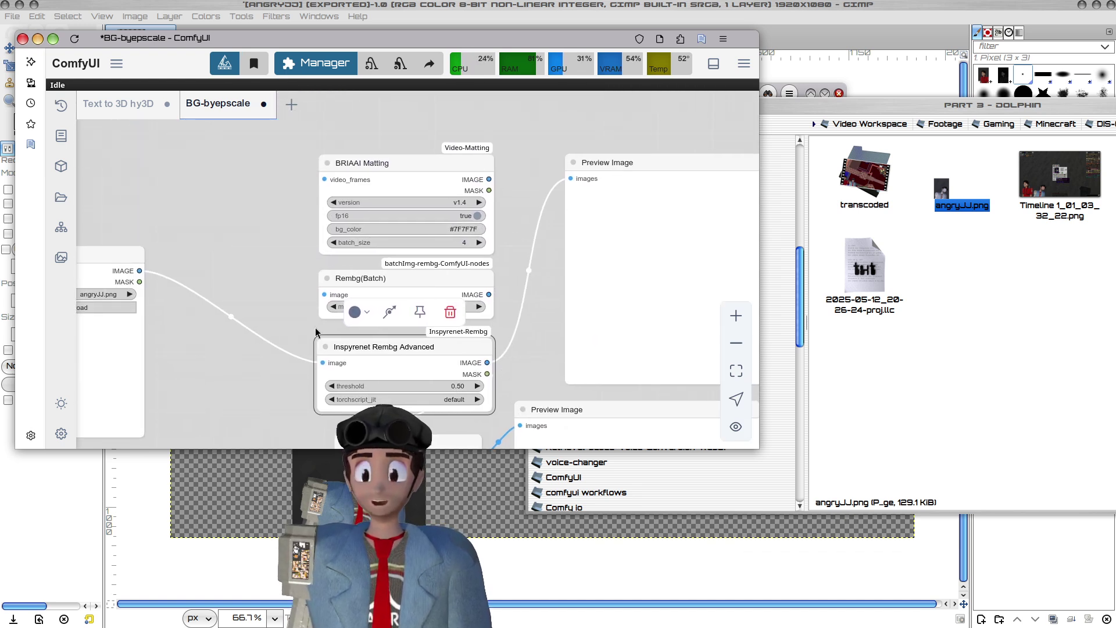
drag(331, 340, 248, 283)
scroll(474, 323, down, 1)
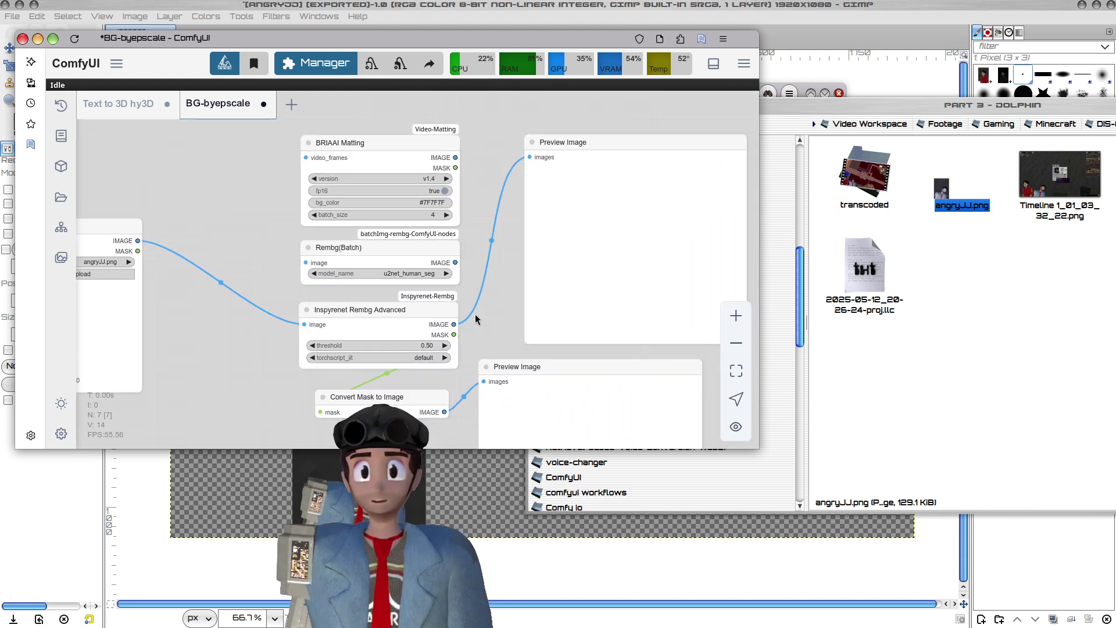
scroll(476, 319, up, 2)
drag(476, 305, 482, 273)
click(373, 294)
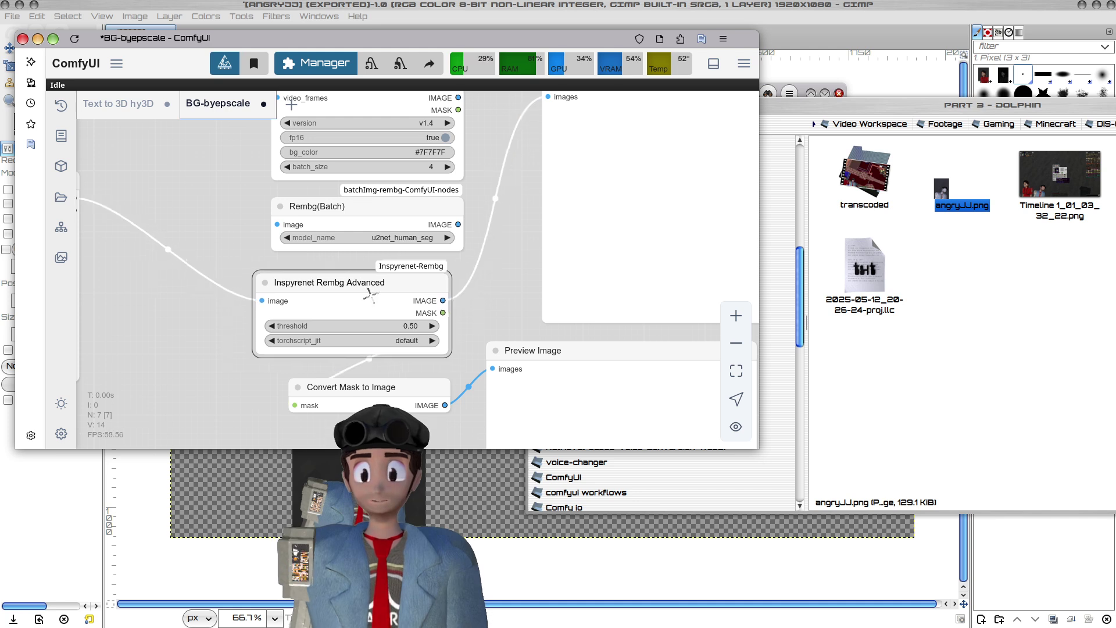
scroll(465, 250, down, 2)
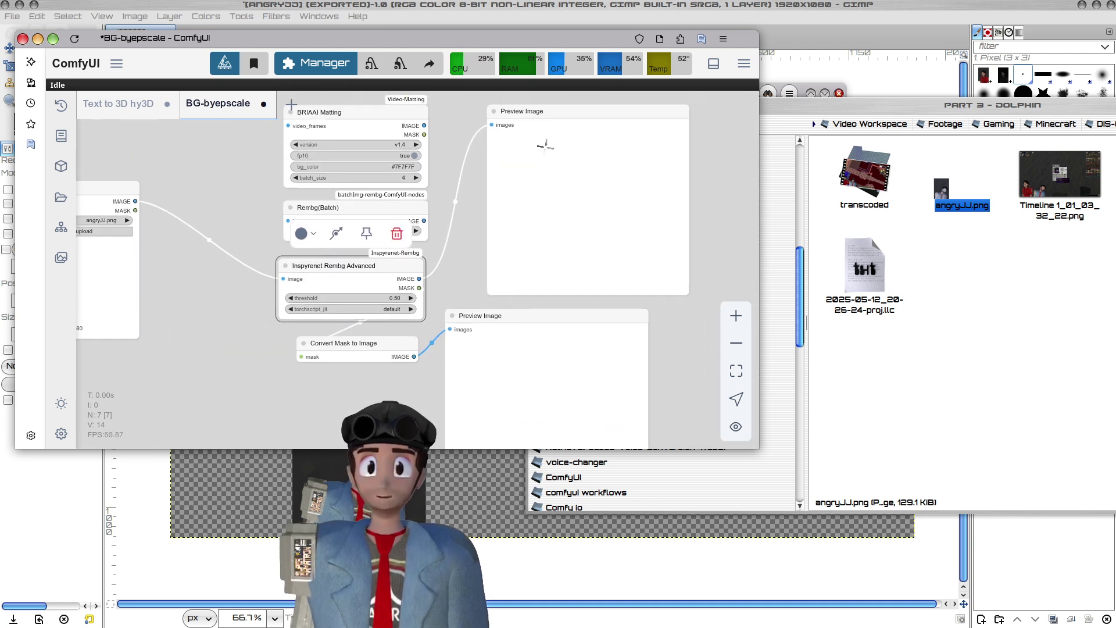
- Reposition the two Preview Image nodes that show the background-removed image and its mask
drag(557, 111, 535, 111)
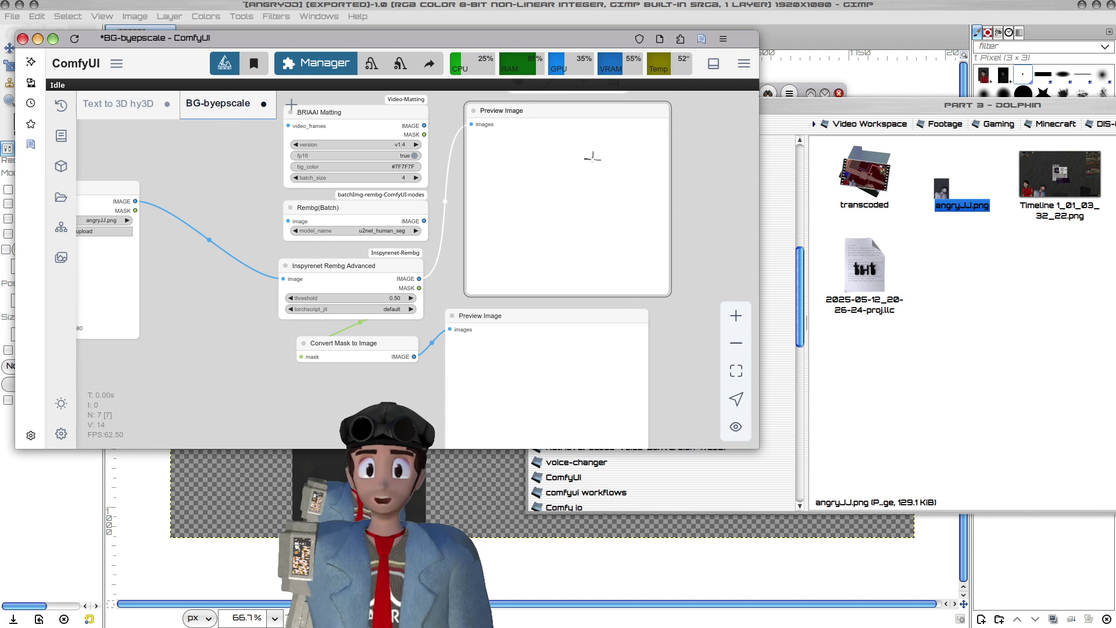
drag(621, 161, 587, 193)
click(414, 216)
scroll(499, 279, down, 3)
scroll(499, 279, left, 2)
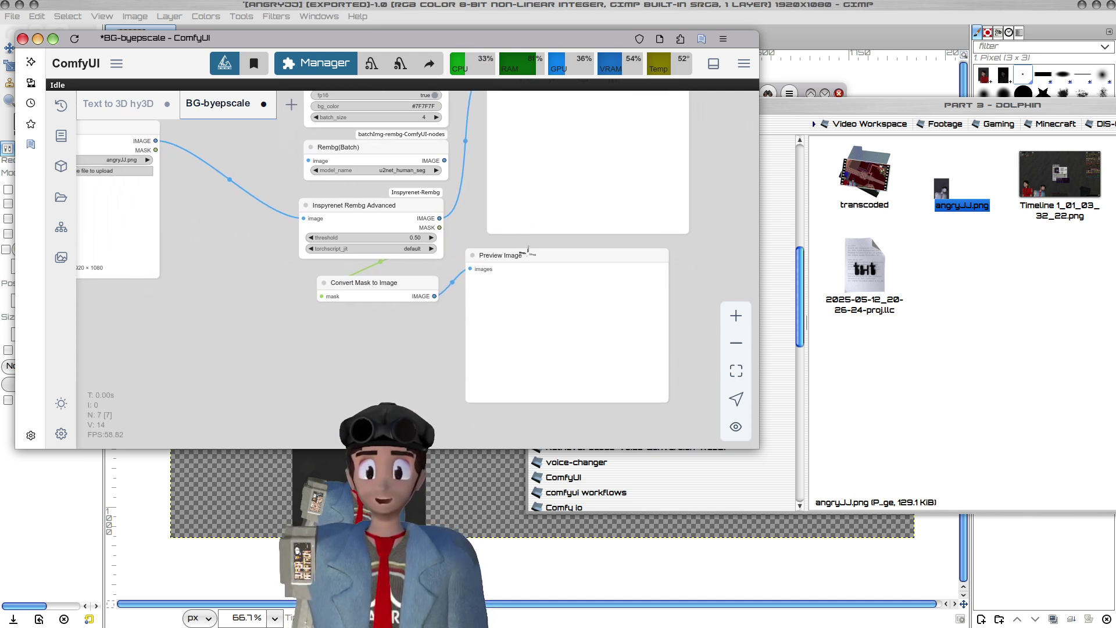
drag(526, 253, 552, 246)
- Maximize the workflow window and, with the run controls placed beside the preview nodes, run the background removal on angryJJ.png
drag(291, 266, 374, 244)
scroll(375, 201, up, 3)
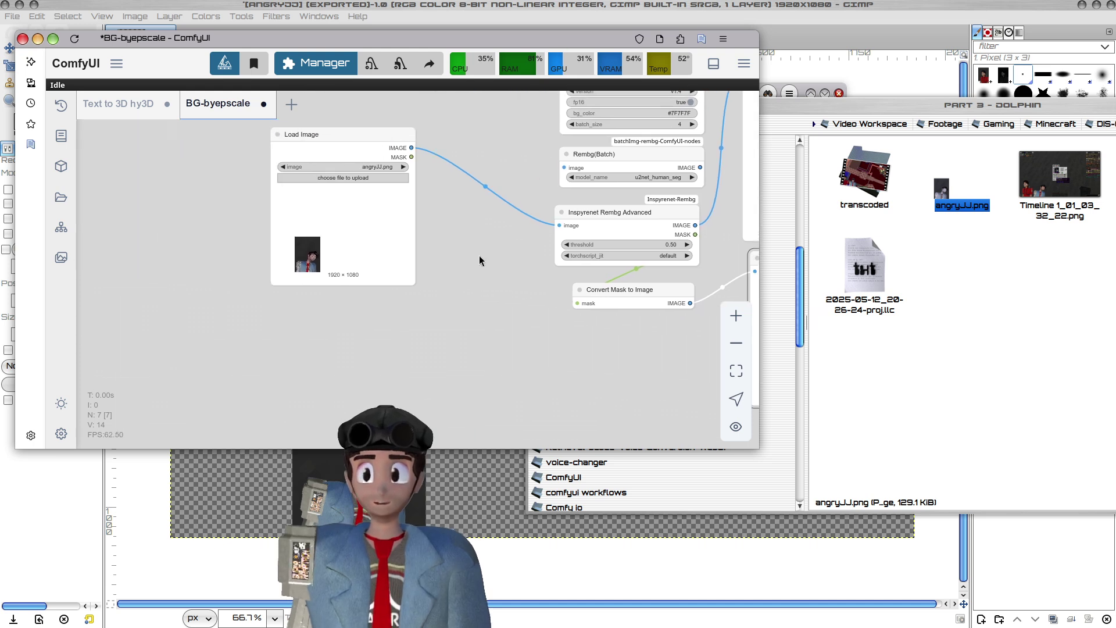
drag(490, 303, 361, 357)
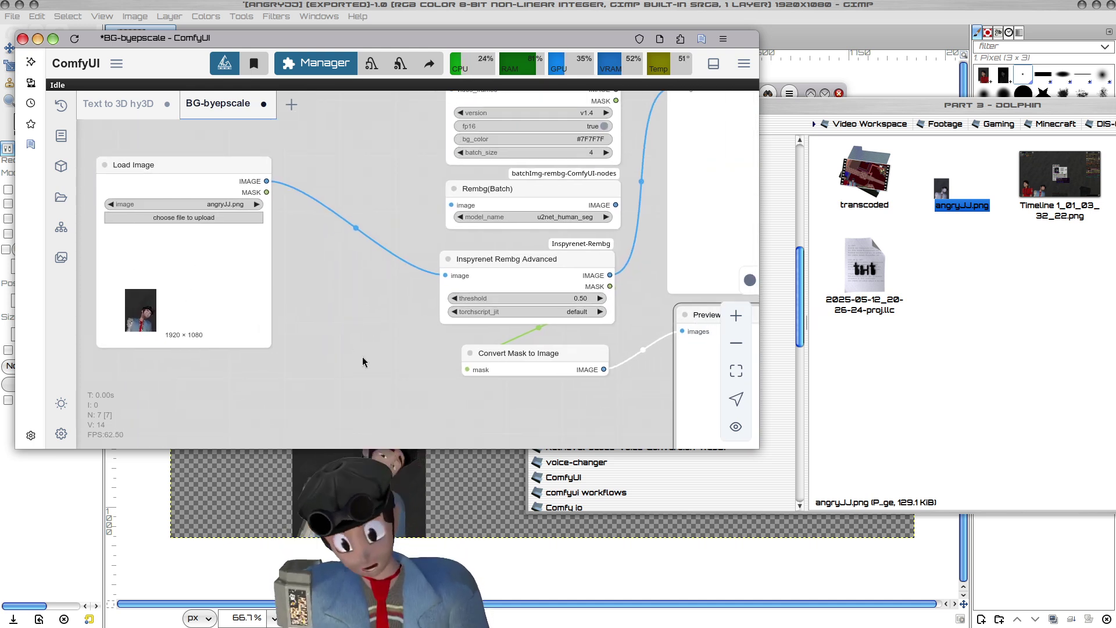
drag(355, 283, 346, 314)
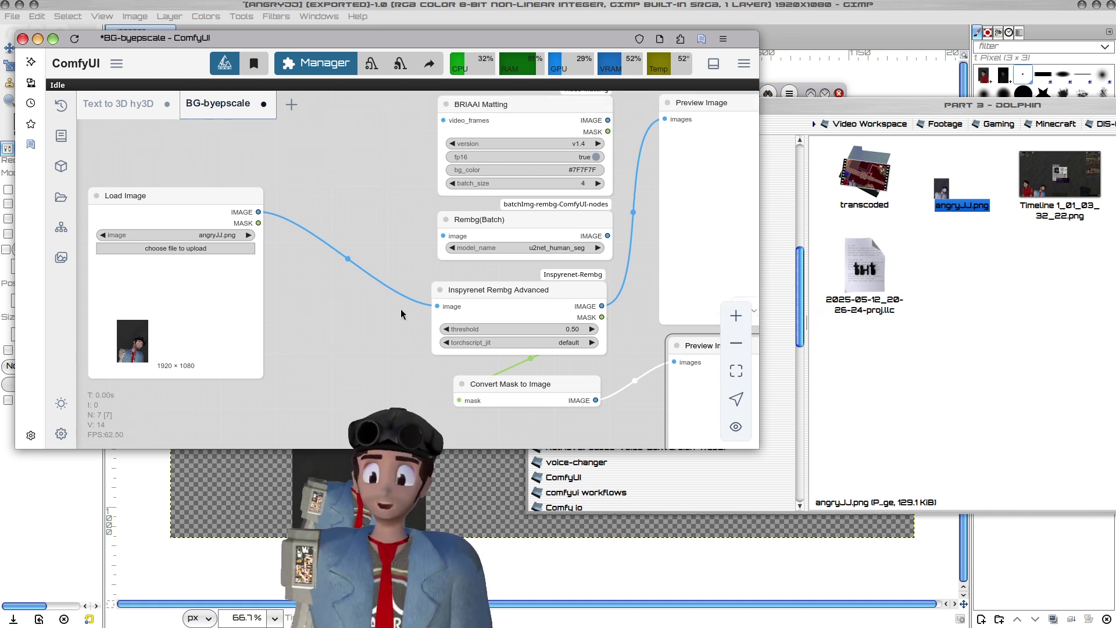
scroll(402, 314, right, 4)
drag(509, 306, 478, 304)
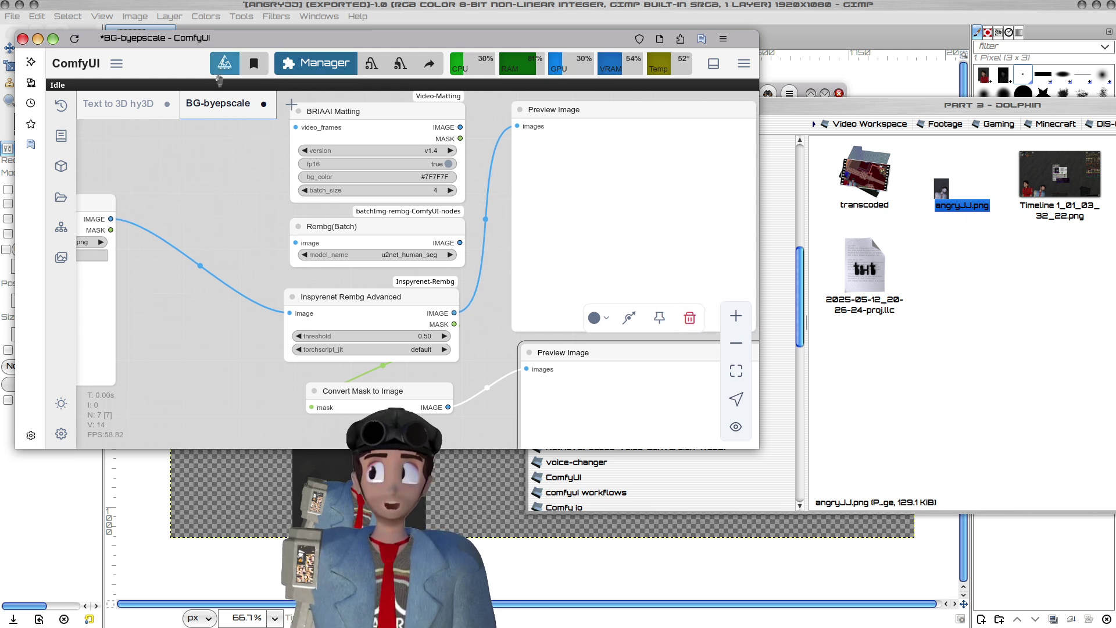
double_click(586, 41)
drag(928, 612, 803, 242)
click(823, 249)
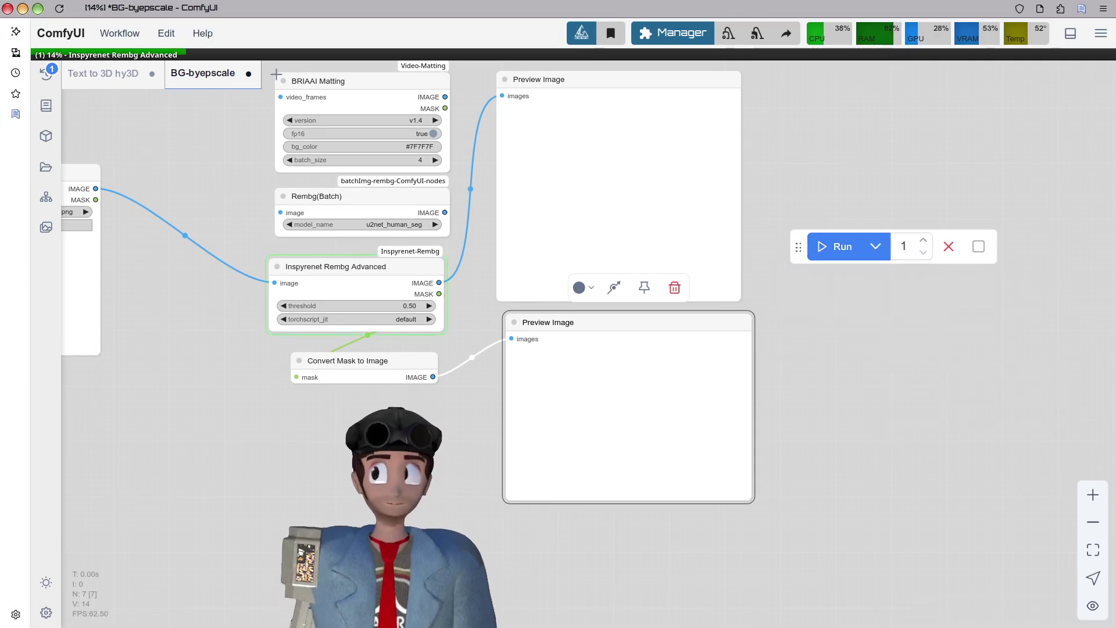
- Inspect both preview results and save the background-free image from the Preview Image node fed by Inspyrenet Rembg Advanced
drag(372, 451, 432, 457)
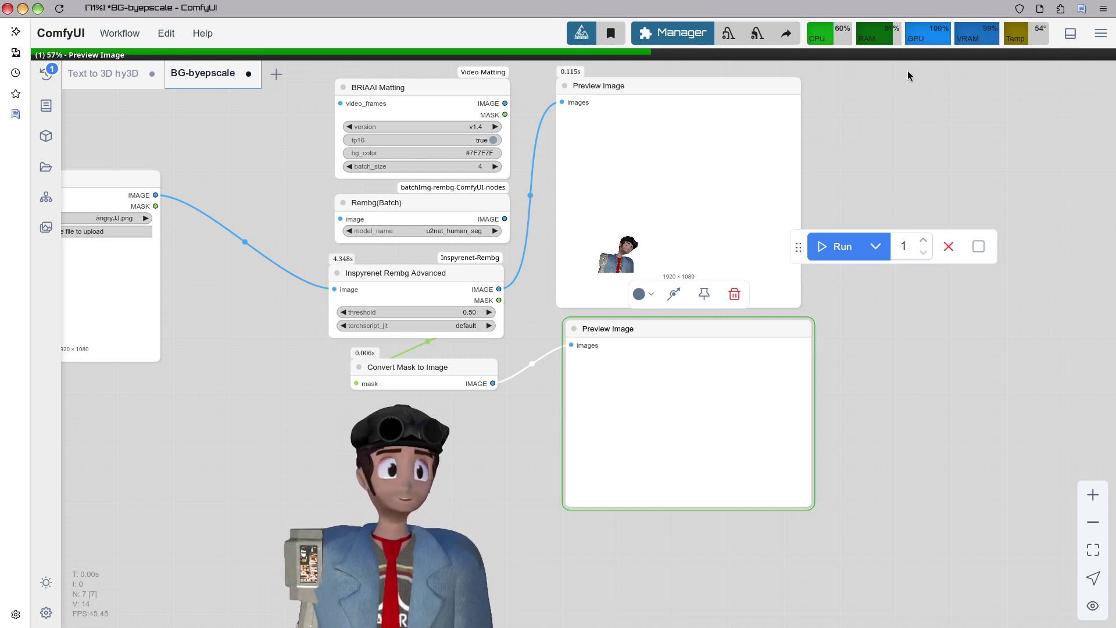
scroll(866, 151, up, 5)
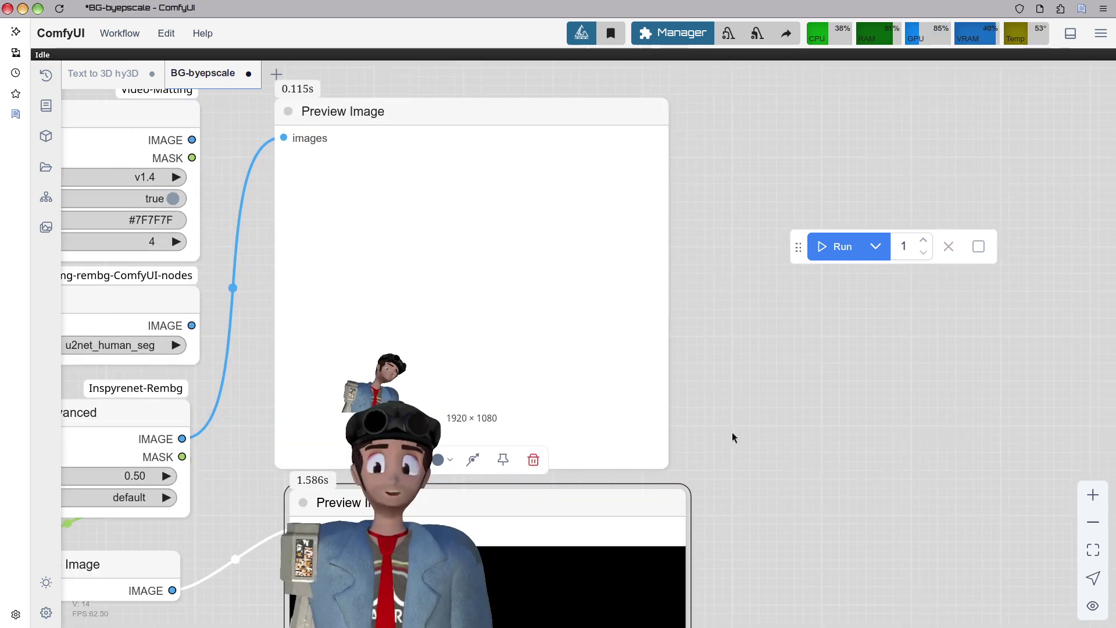
drag(730, 436, 742, 194)
drag(745, 312, 777, 272)
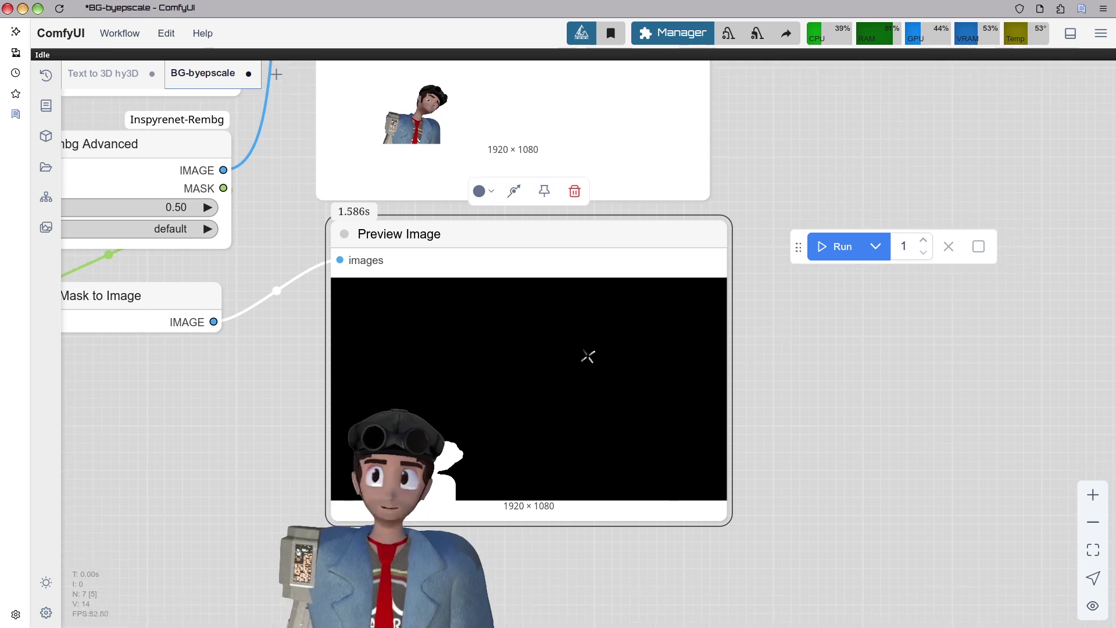
scroll(780, 159, up, 5)
scroll(737, 228, up, 1)
right_click(455, 279)
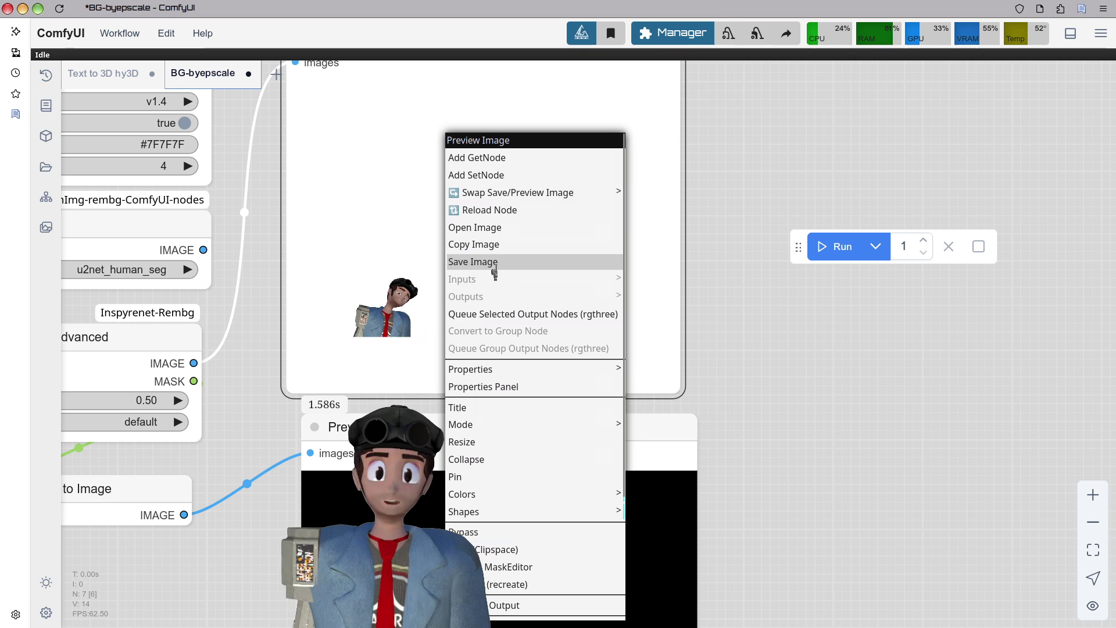
click(494, 263)
- Restore the ComfyUI window to a smaller size and put the downloaded ComfyUI_temp_mfosp_00001_.png into the Part 3 folder
drag(785, 339, 763, 280)
double_click(898, 13)
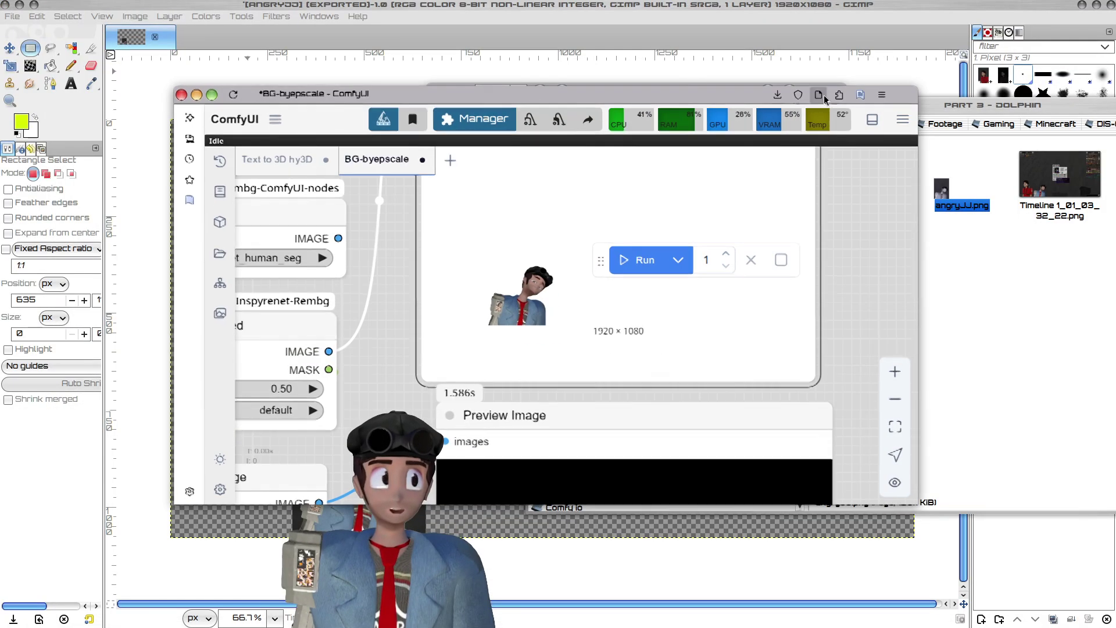
click(779, 97)
drag(708, 119, 1001, 318)
click(996, 314)
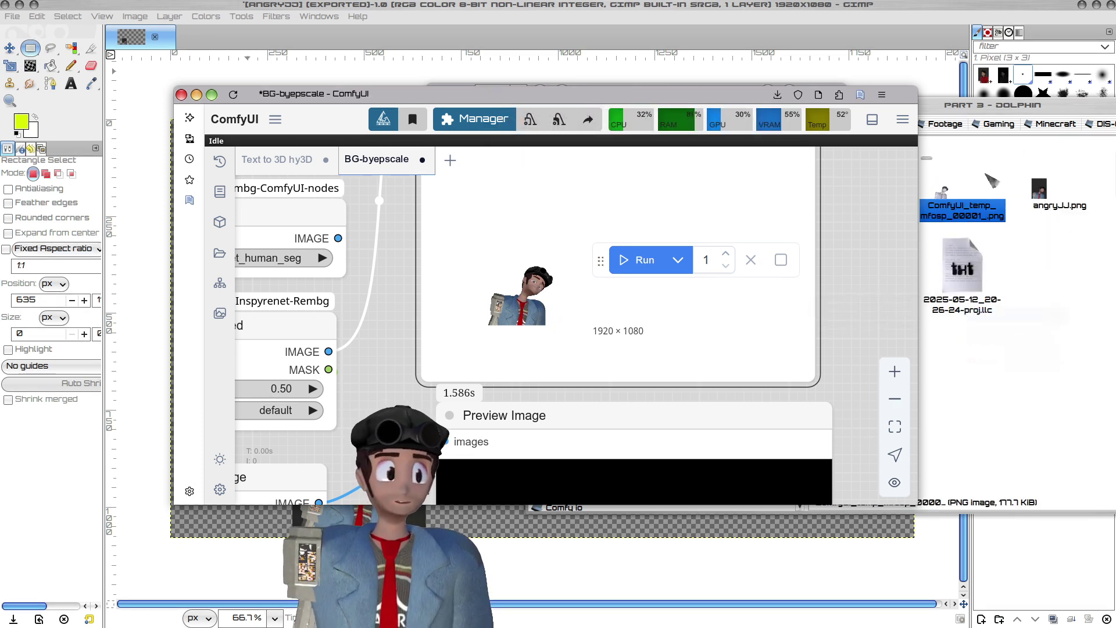
drag(997, 104, 733, 116)
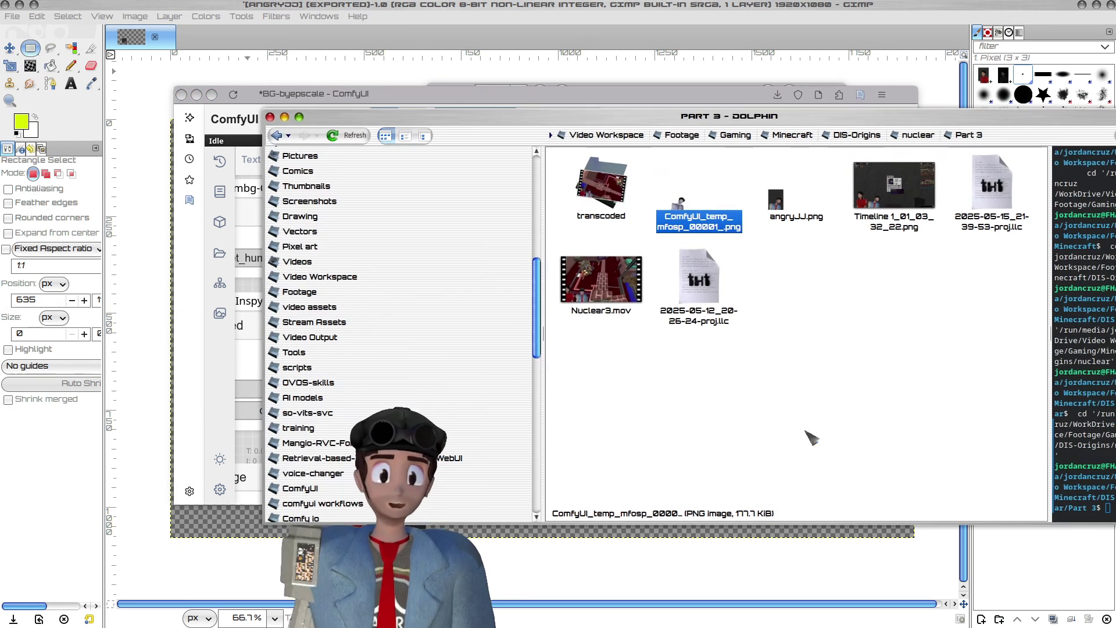
- Close the ComfyUI page without saving its workflows and minimize the Tilix terminal
drag(358, 115, 866, 171)
click(708, 140)
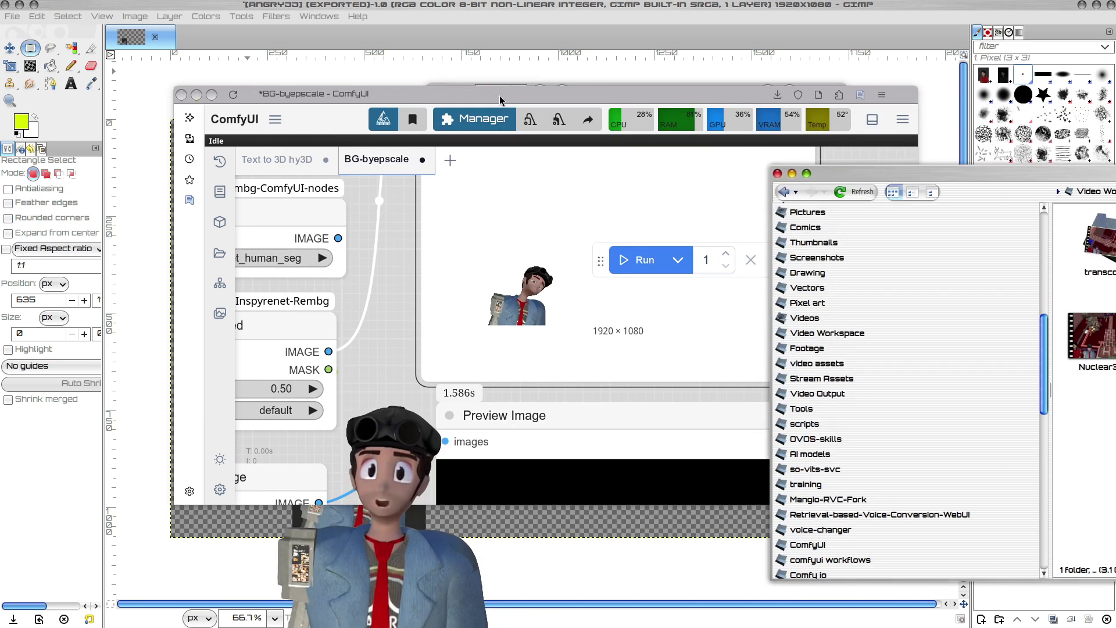
click(181, 94)
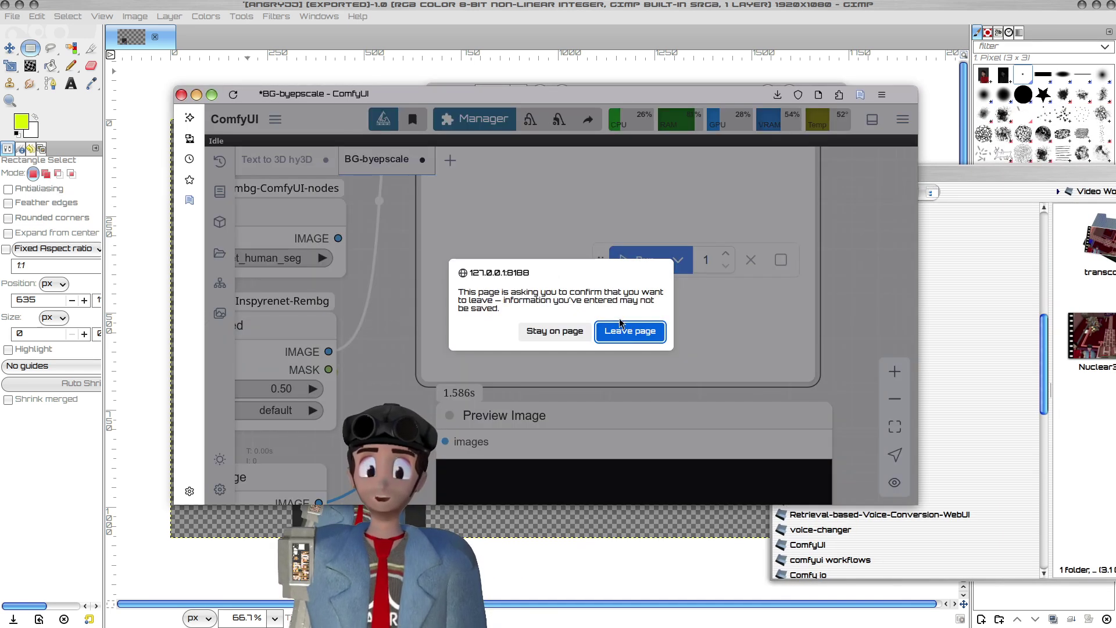
click(631, 331)
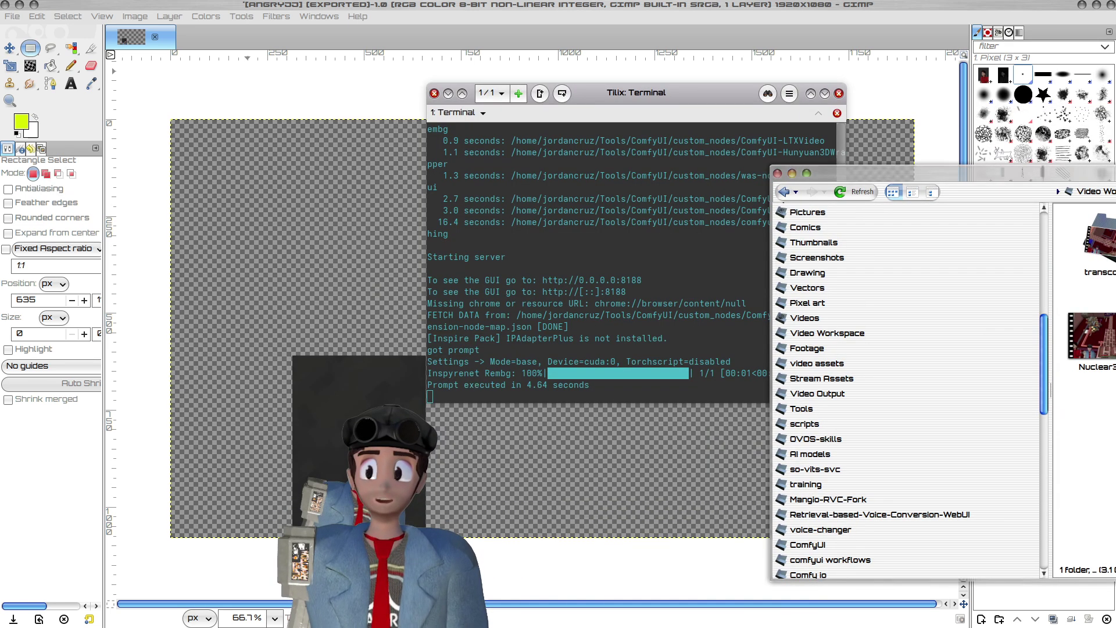
click(497, 393)
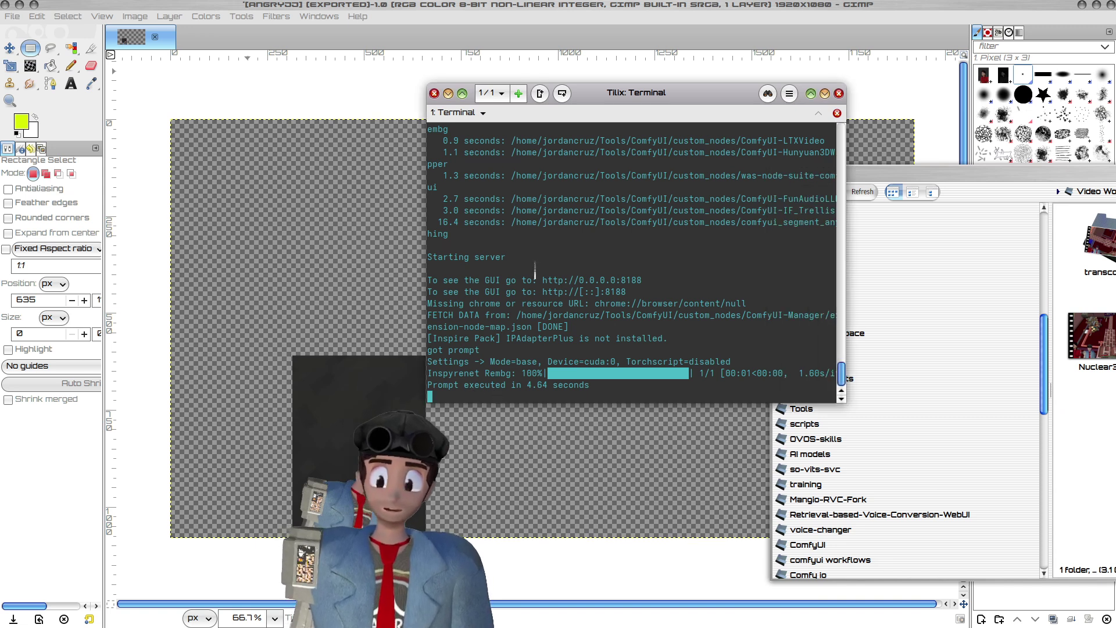
click(449, 93)
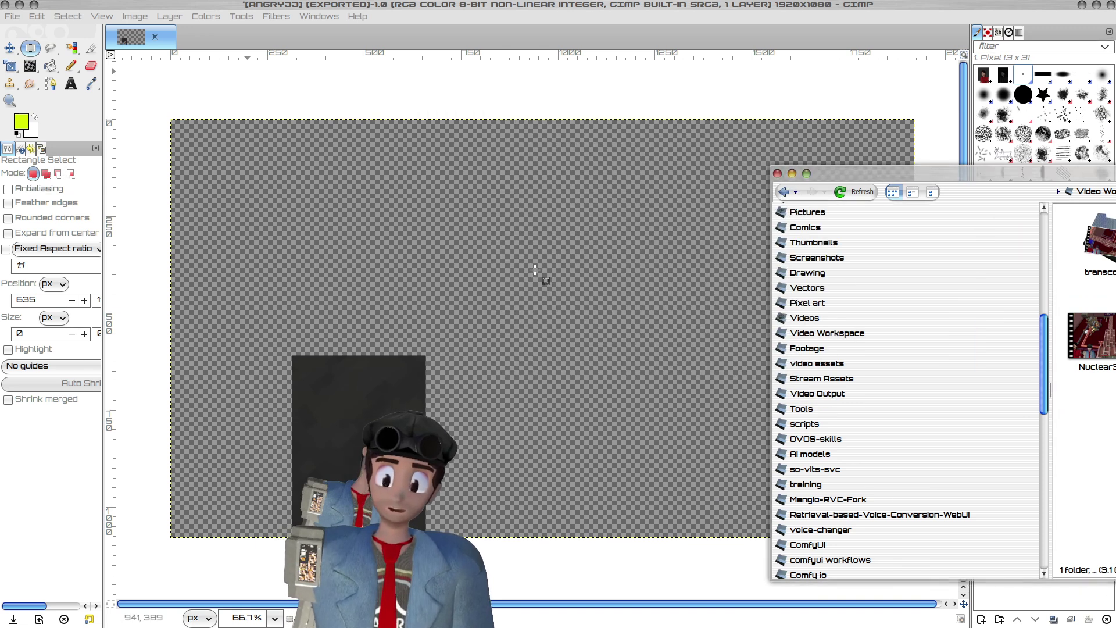
- Switch to DaVinci Resolve, import ComfyUI_temp_mfosp_00001_.png from the Part 3 folder into the Master bin and preview the clip
click(6, 7)
click(640, 400)
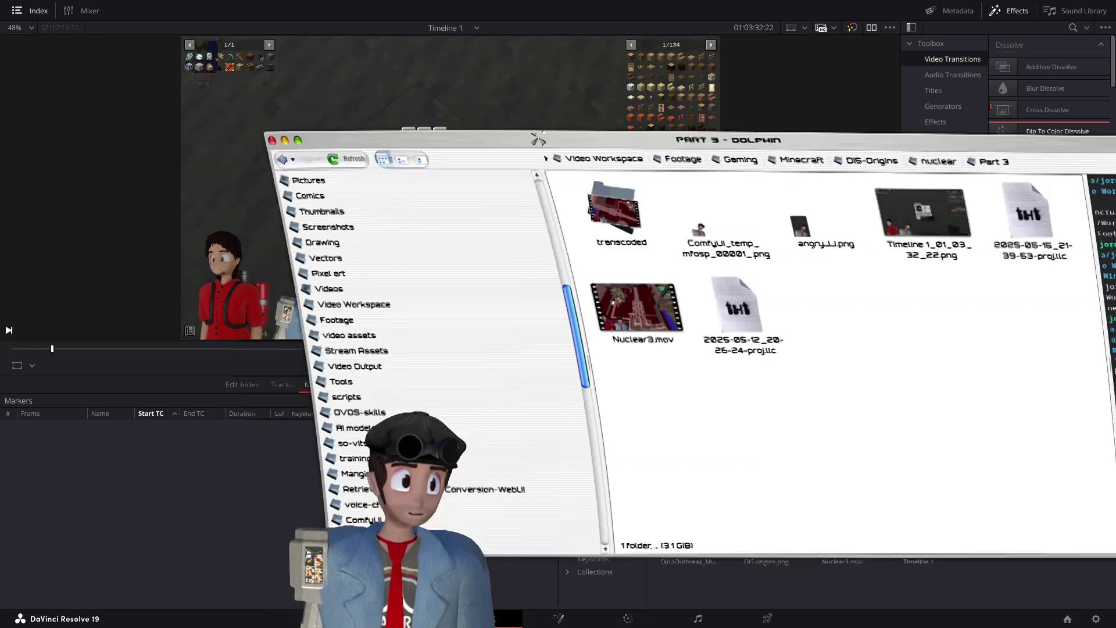
drag(539, 138, 166, 105)
drag(273, 207, 860, 436)
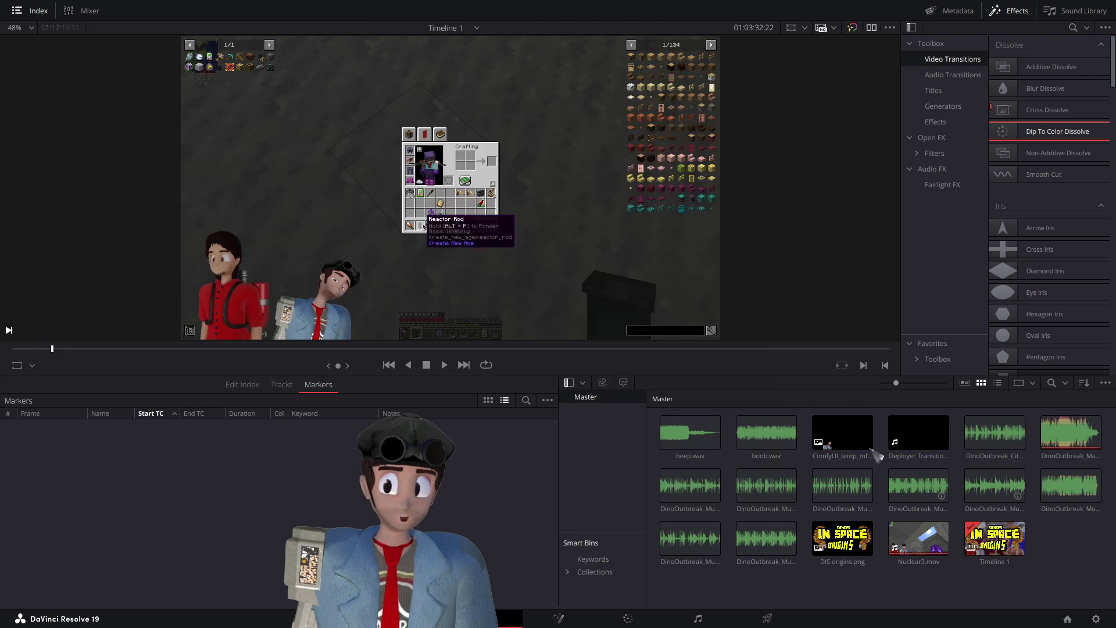
double_click(860, 445)
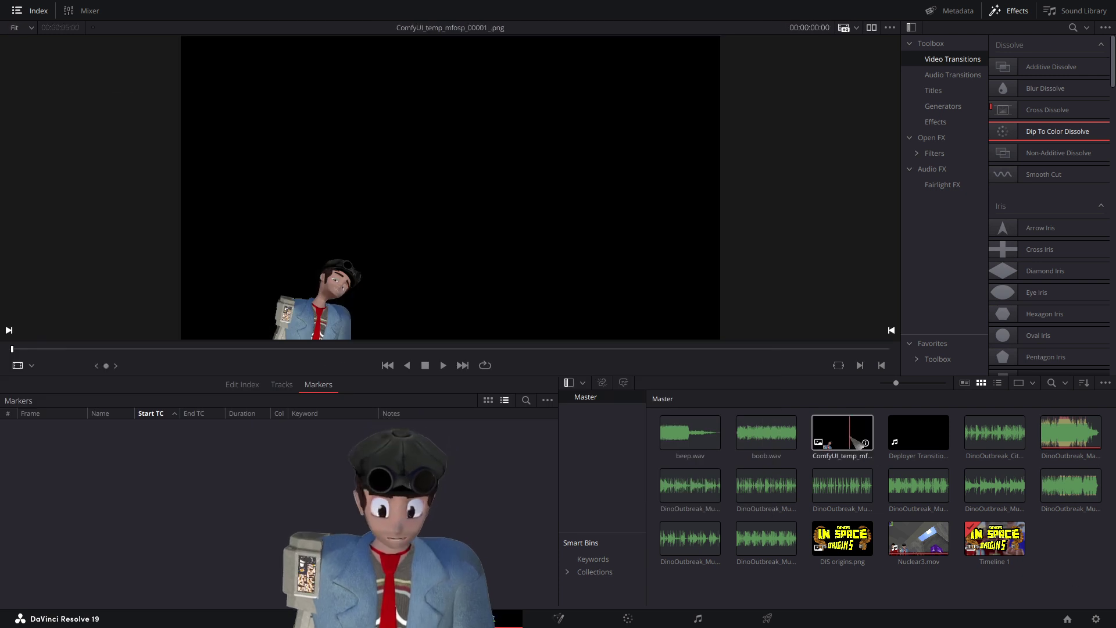
key(q)
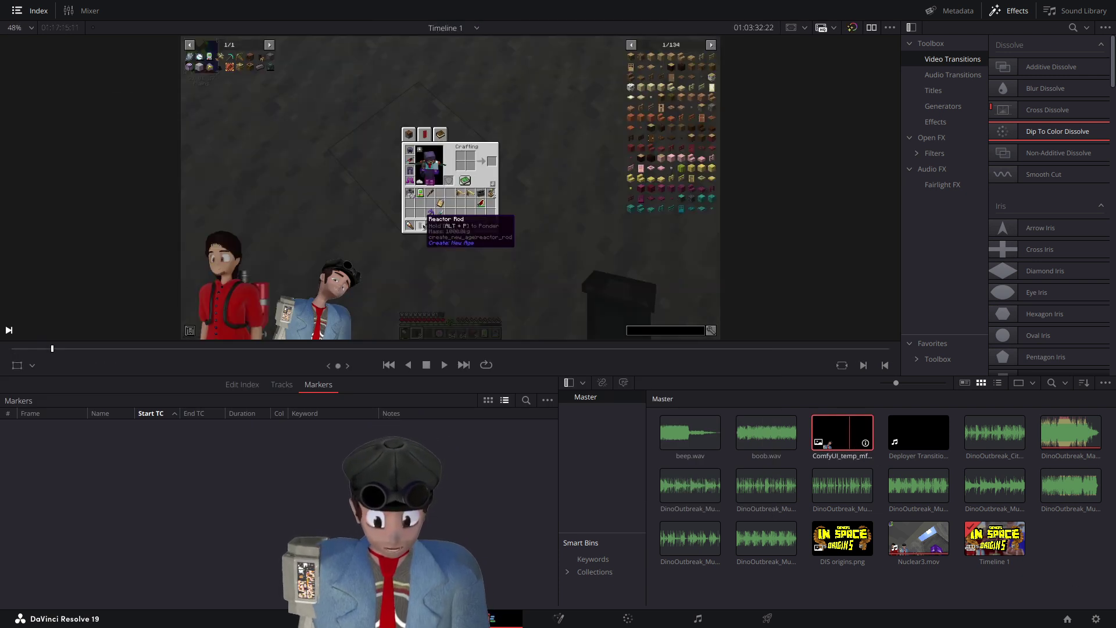
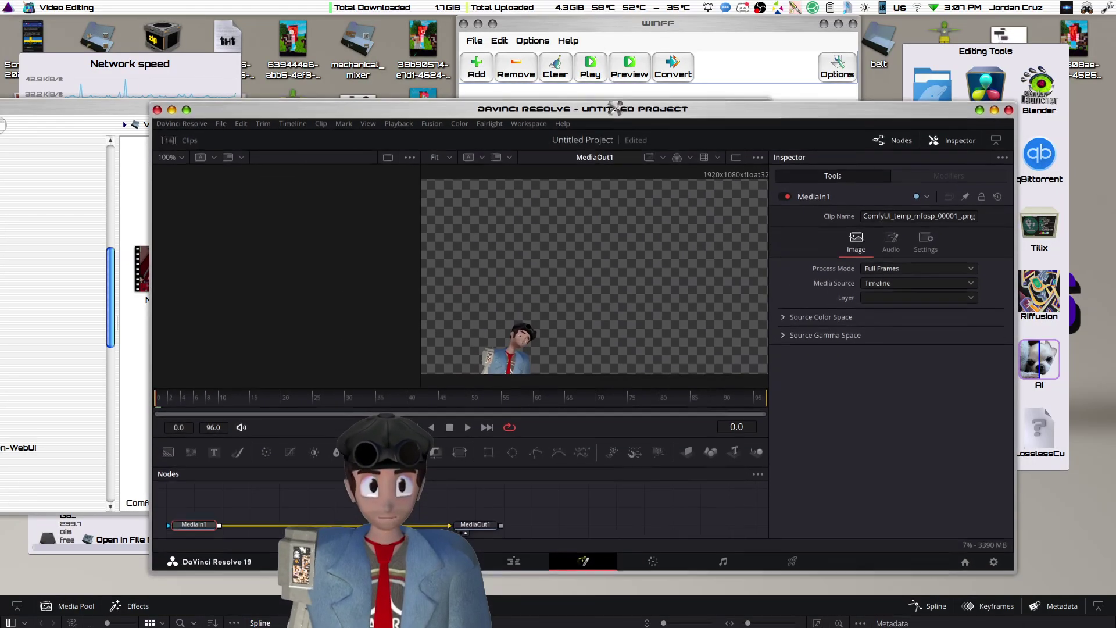
- Maximize the Resolve window and rearrange the Fusion page with a taller Nodes area and a single MediaOut1 viewer
double_click(615, 108)
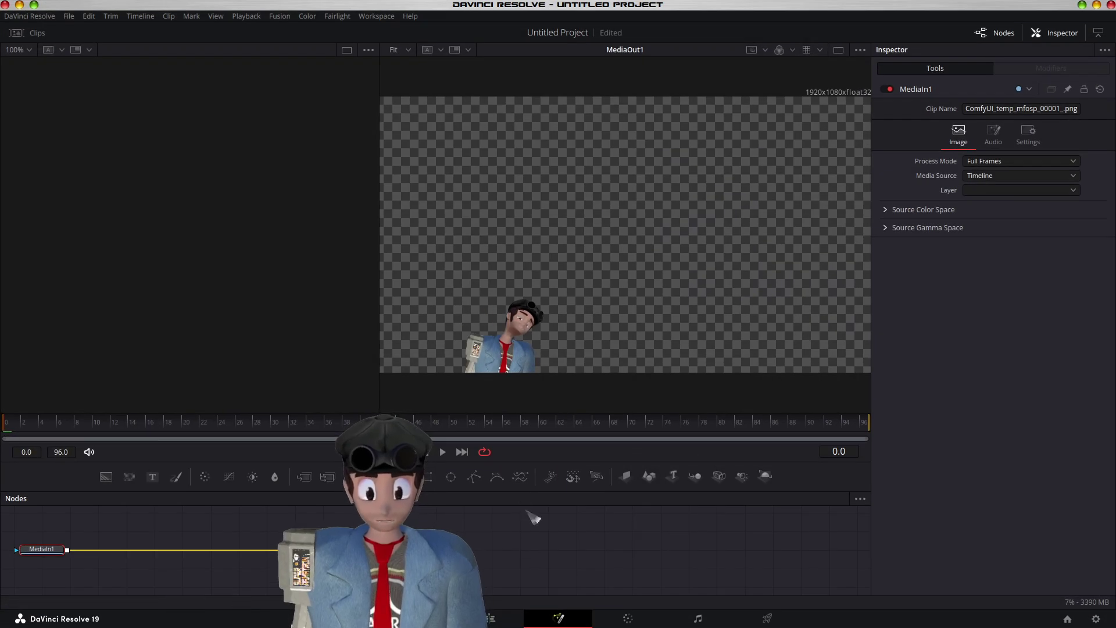
click(551, 550)
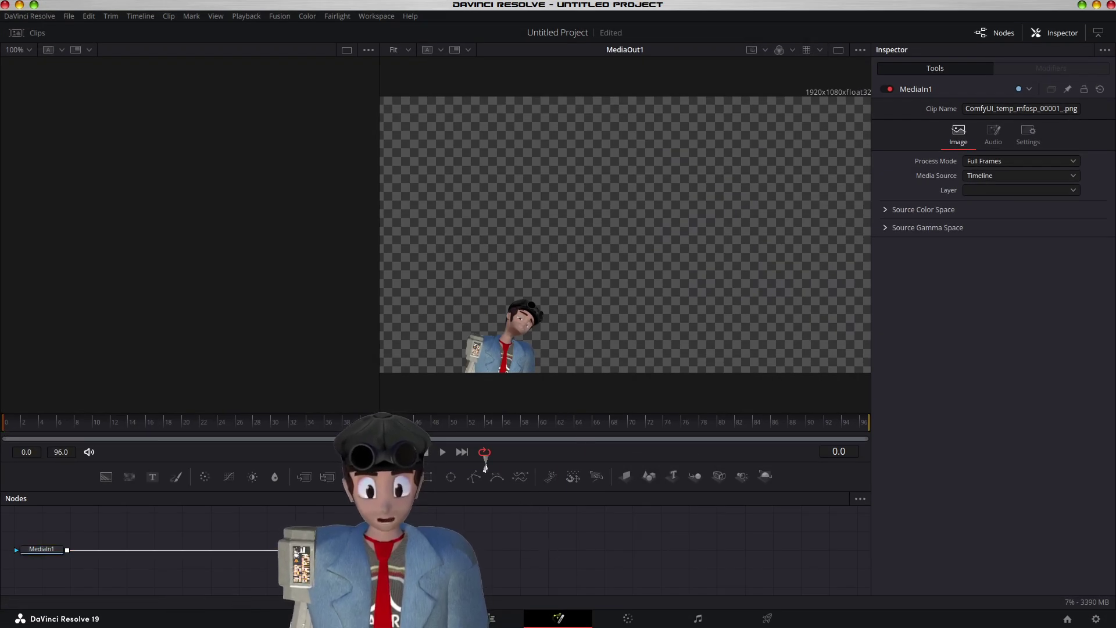
drag(501, 465, 517, 275)
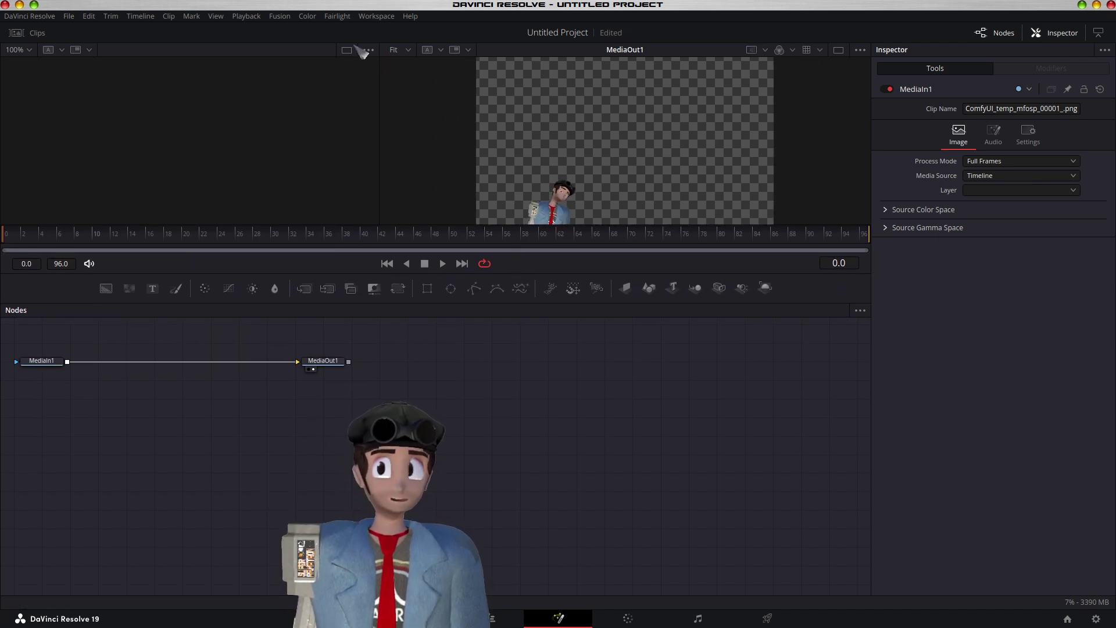
click(839, 49)
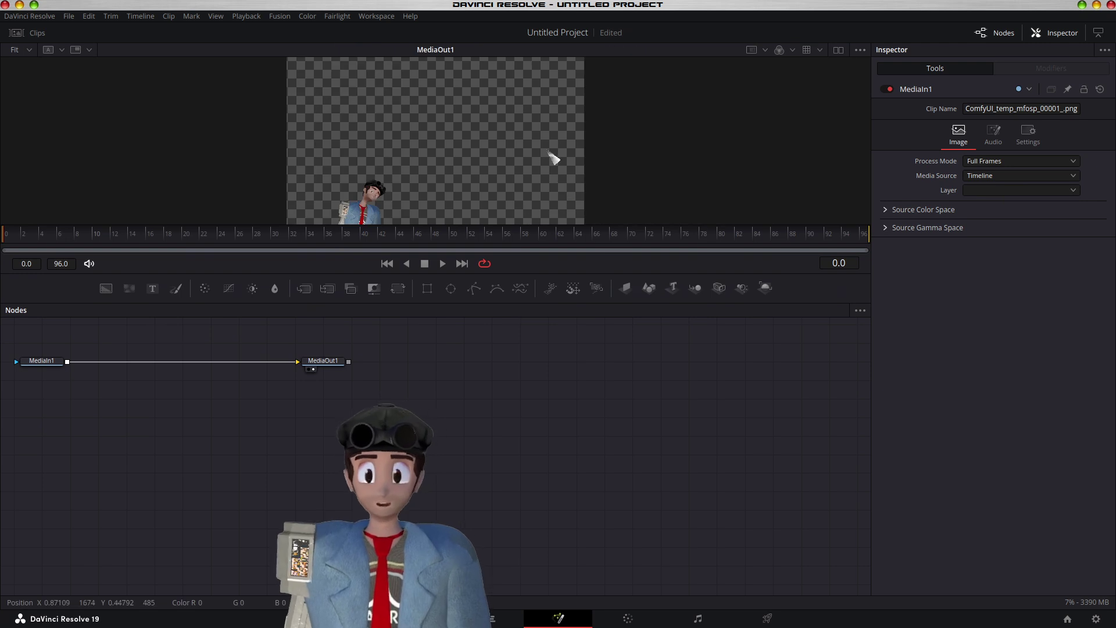
- Enlarge the cutout in the MediaOut1 viewer and spread the MediaIn1 and MediaOut1 nodes apart to make room between them
scroll(556, 158, up, 3)
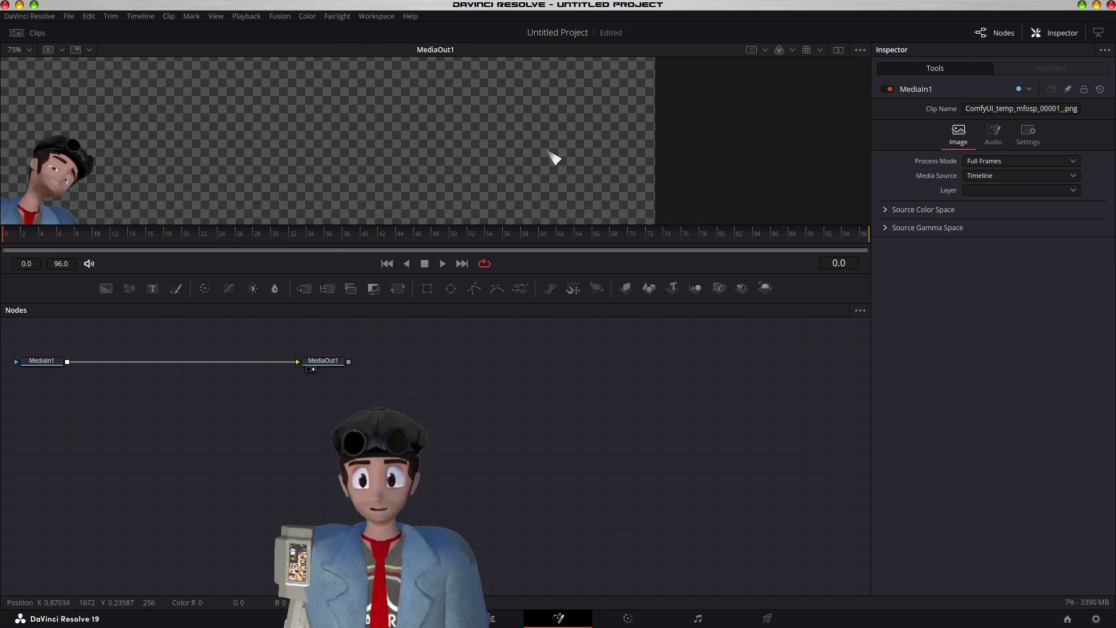
drag(441, 132, 777, 91)
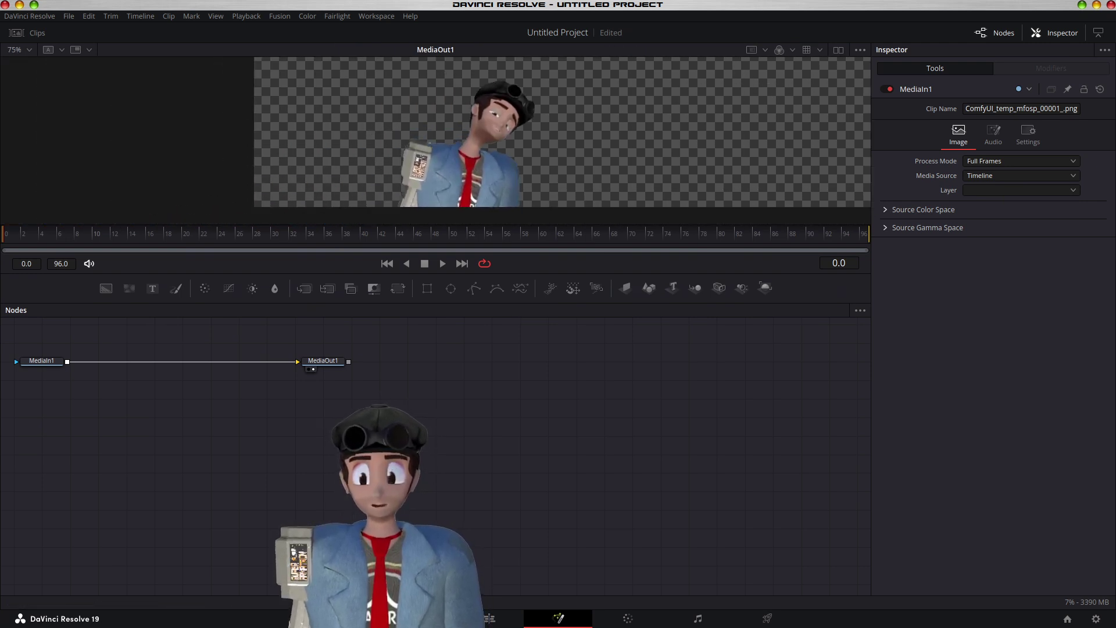
drag(403, 369, 612, 407)
drag(546, 403, 752, 428)
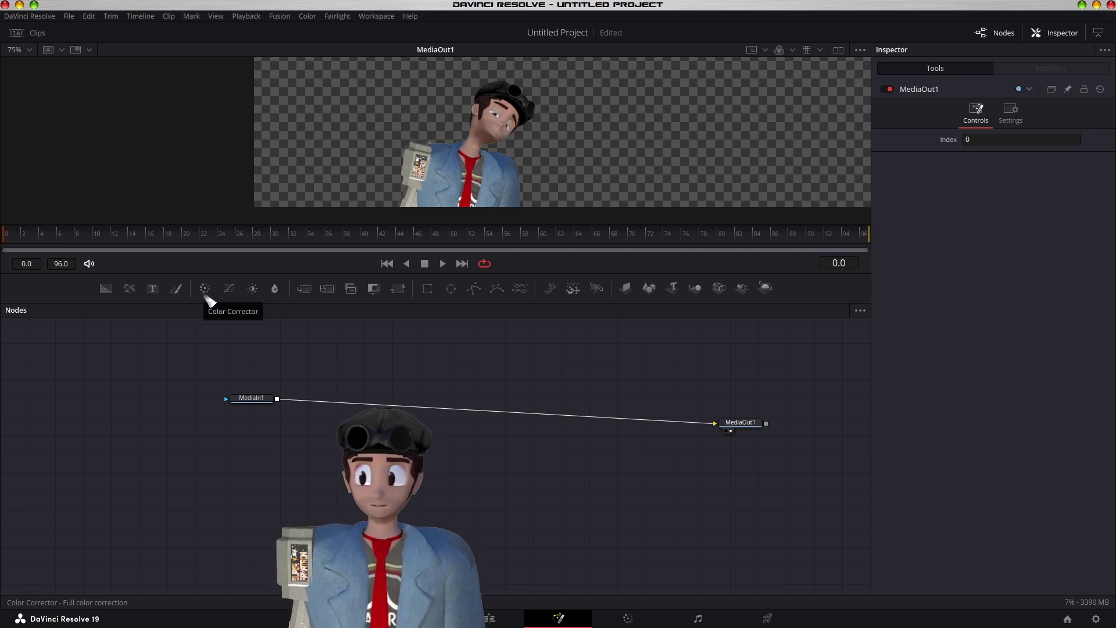
- Add a Color Corrector node and insert it on the connection between MediaIn1 and MediaOut1
click(208, 296)
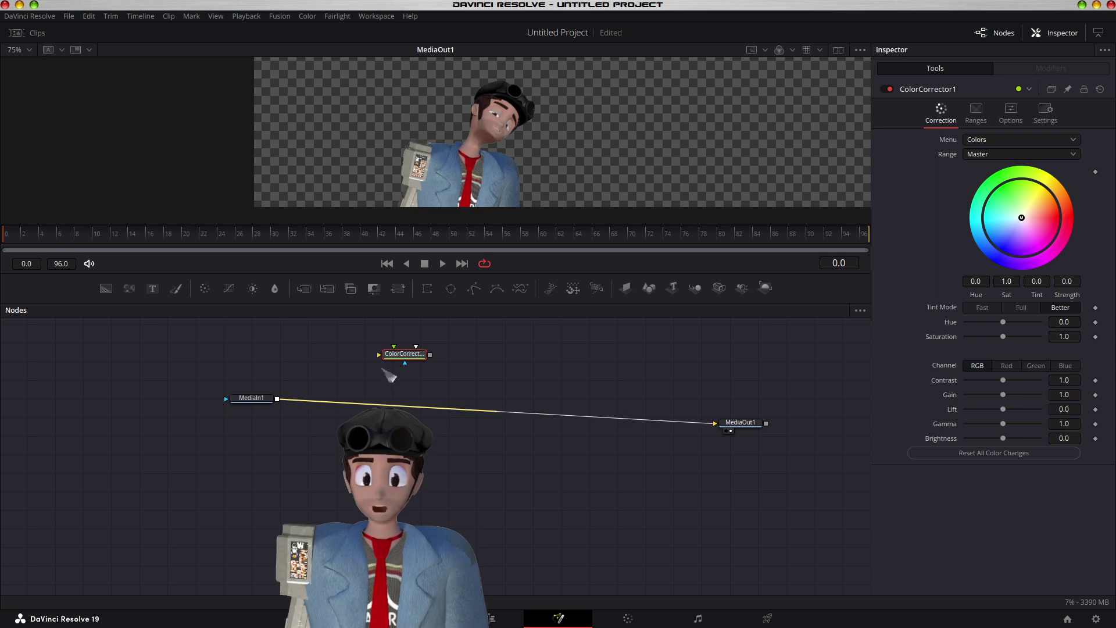
drag(405, 355, 403, 393)
drag(277, 399, 719, 424)
drag(401, 385, 505, 423)
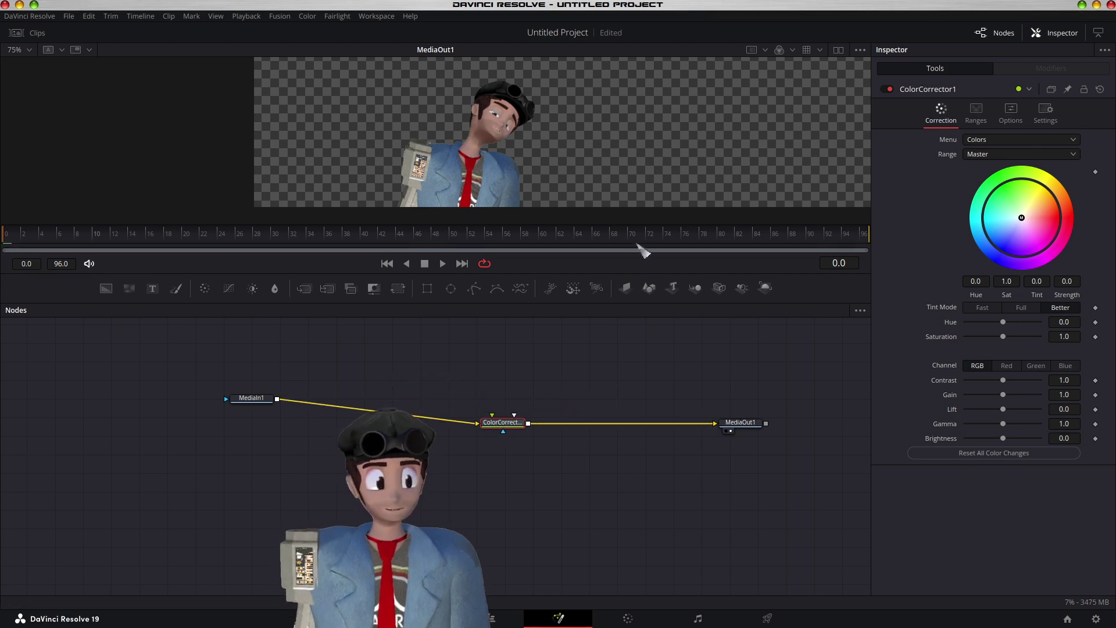
- Set the Color Corrector's red channel to gain 5.0, gamma 0.92 and contrast 1.1, and the saturation to 2.0
mouse_move(1005, 323)
mouse_down()
mouse_move(1028, 326)
mouse_move(1021, 333)
mouse_move(1047, 319)
mouse_move(957, 336)
mouse_move(1012, 332)
mouse_up()
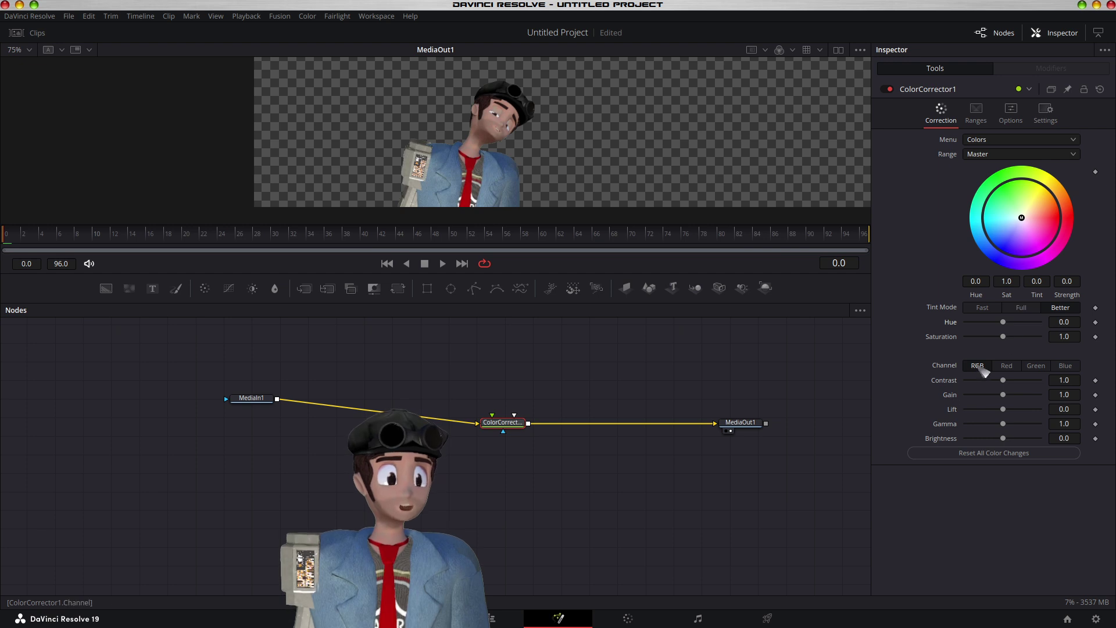
click(1007, 366)
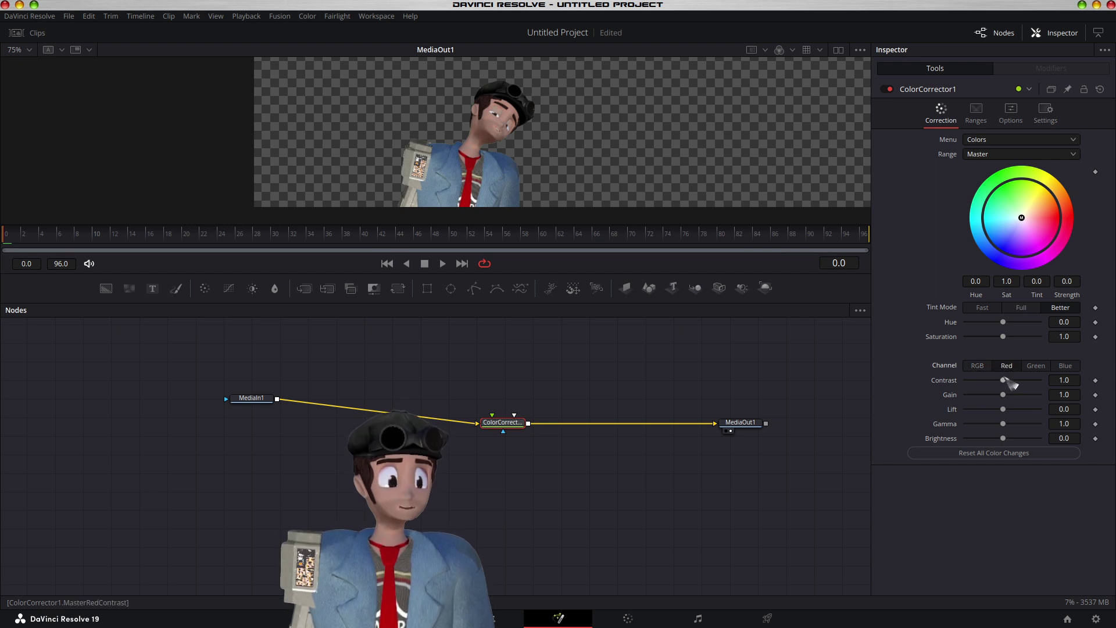
drag(1005, 395, 1049, 396)
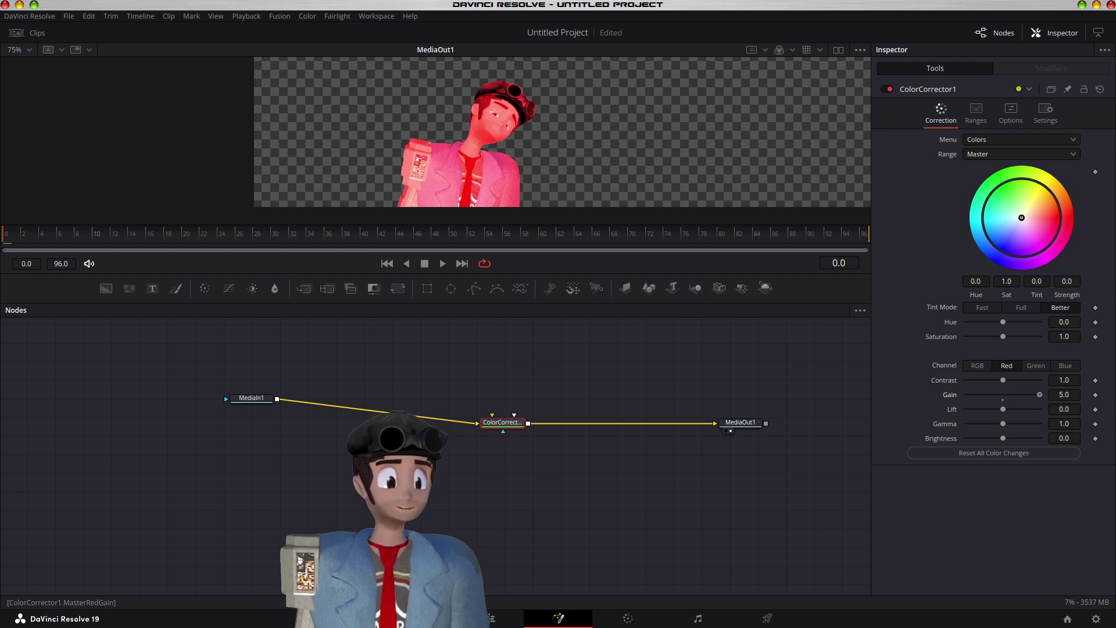
mouse_move(1004, 423)
mouse_down()
mouse_move(979, 426)
mouse_move(1006, 426)
mouse_up()
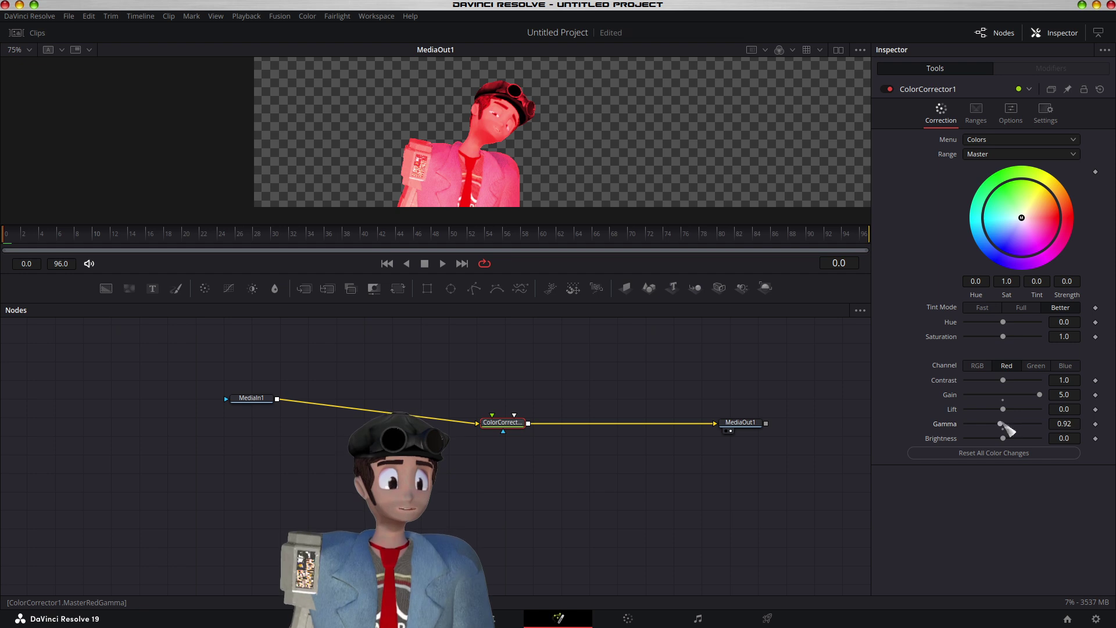
drag(1003, 337, 1073, 335)
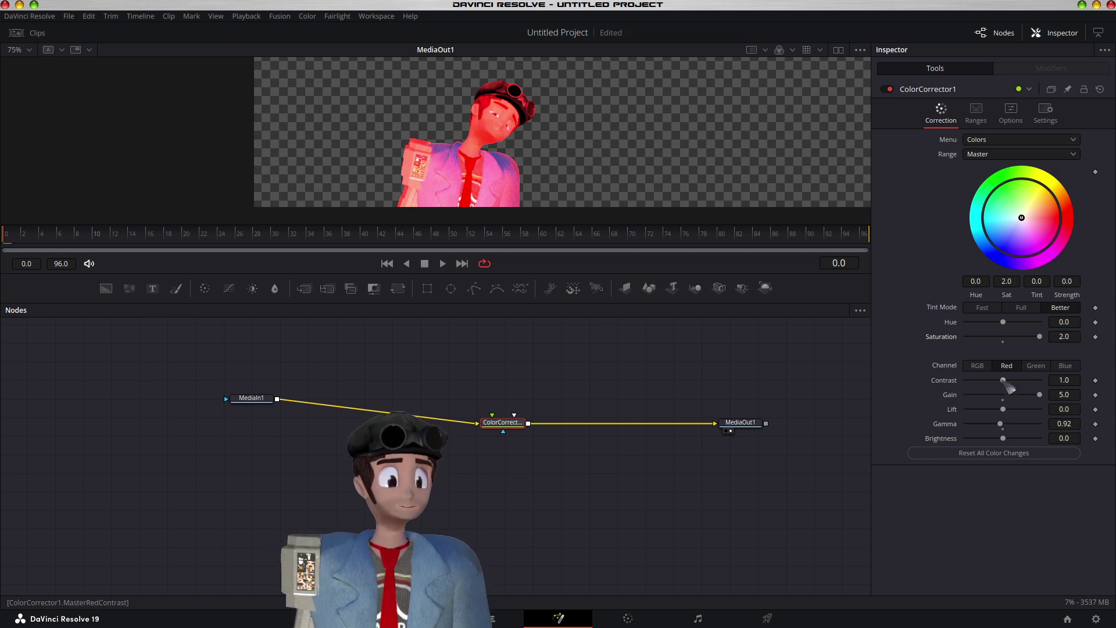
mouse_move(1003, 379)
mouse_down()
mouse_move(1019, 381)
mouse_move(993, 385)
mouse_move(1008, 382)
mouse_up()
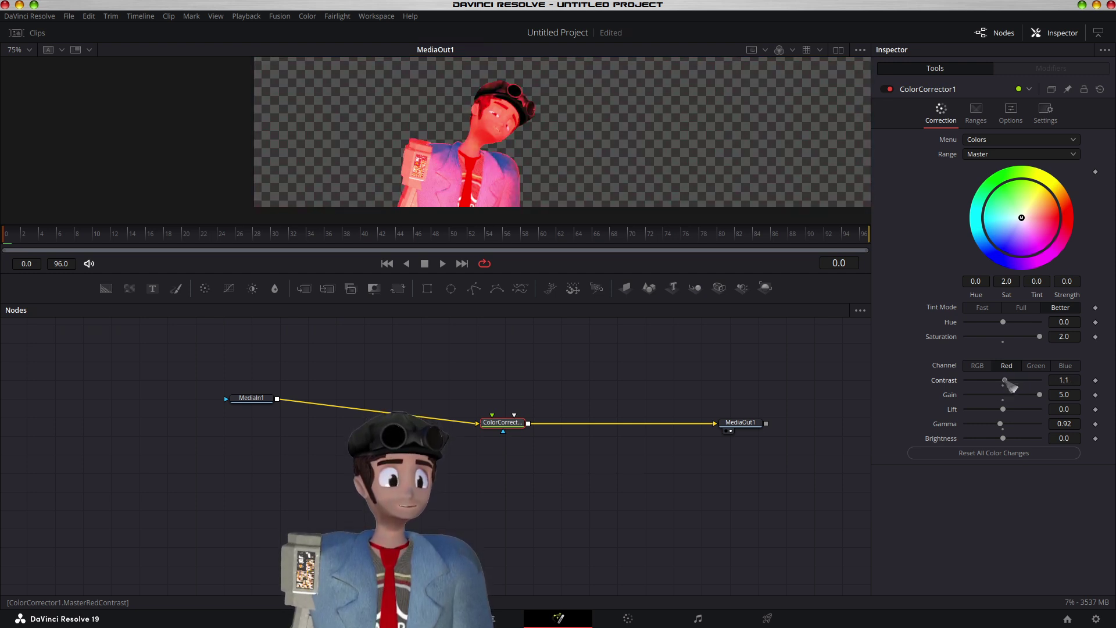
- Lower the Color Corrector's green channel gain and set its blue channel gain to 0.22
click(1036, 366)
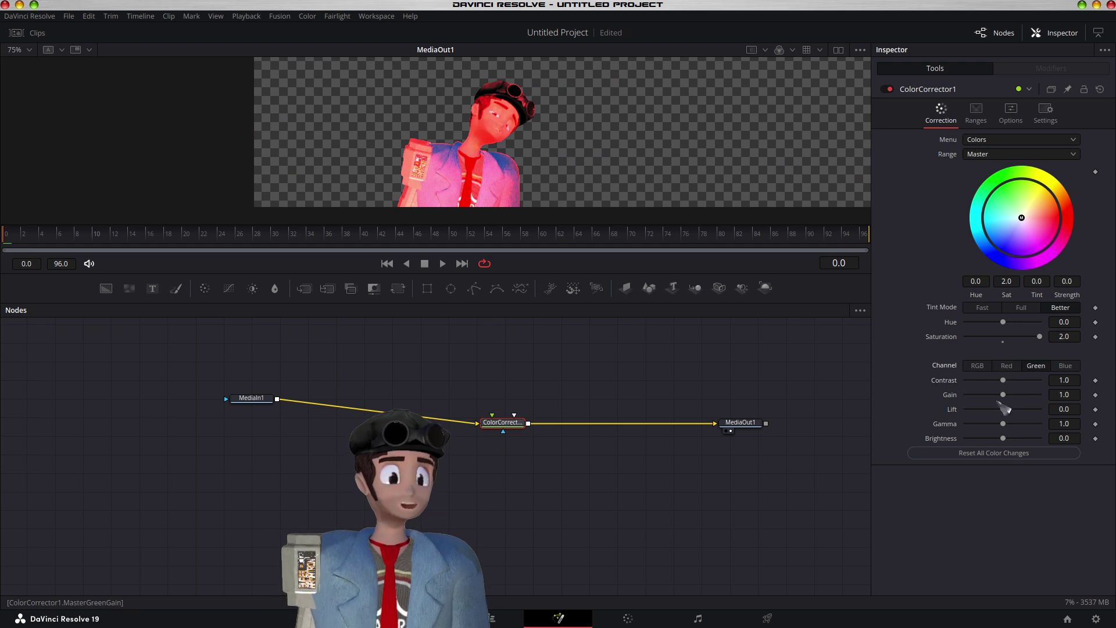
drag(1004, 396, 979, 403)
click(1065, 366)
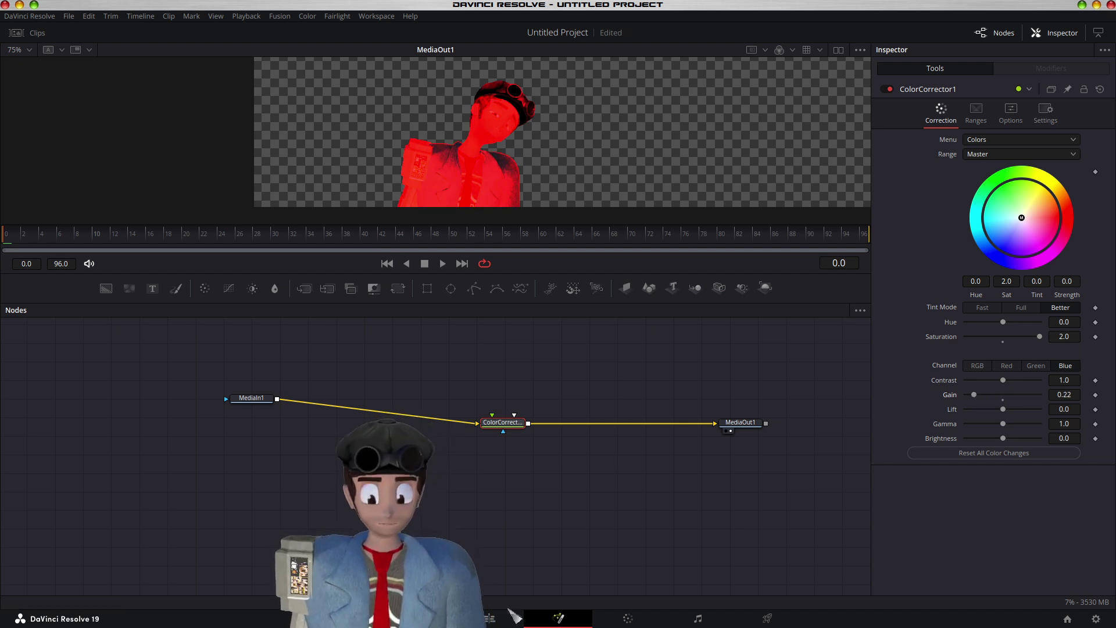
- Compare the Edit page timeline at 01:03:32:04 with what the Fusion page loads for that frame
click(516, 608)
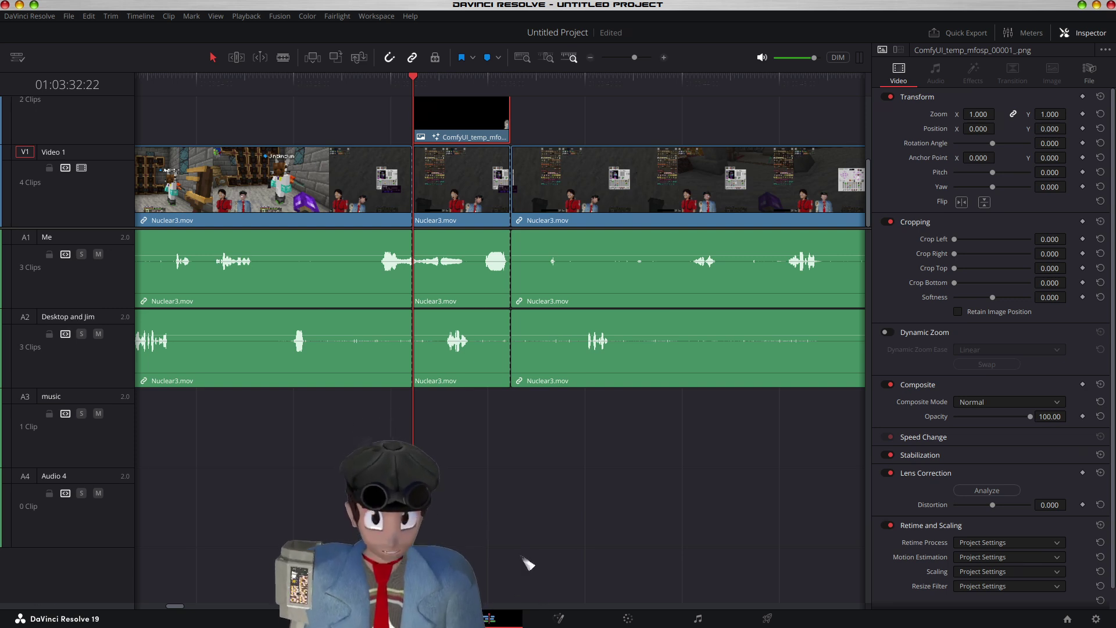
click(527, 563)
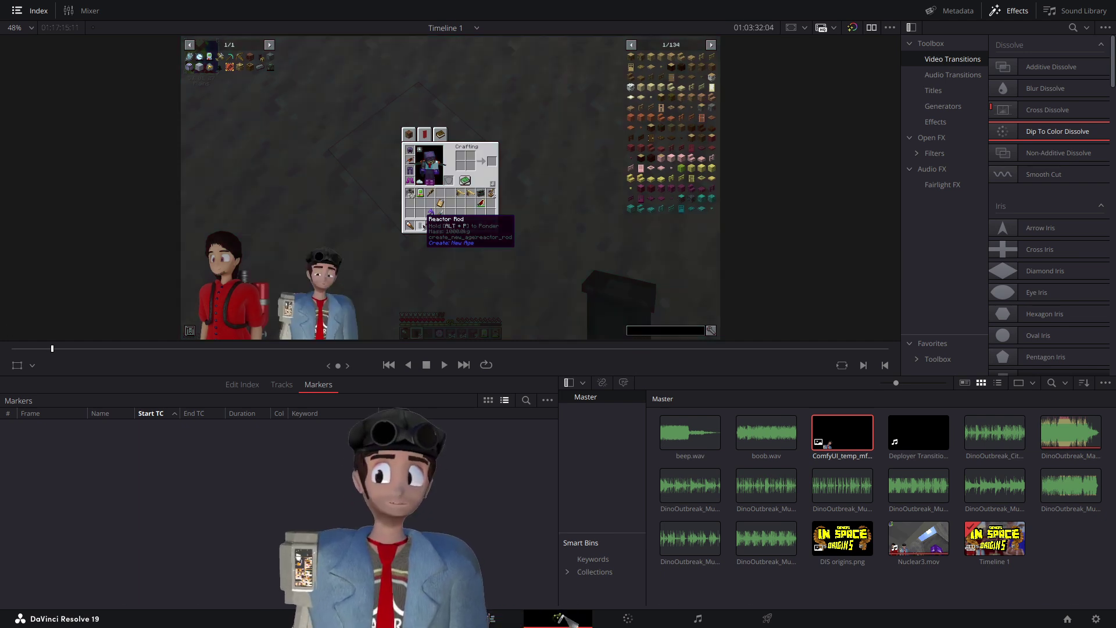
click(568, 620)
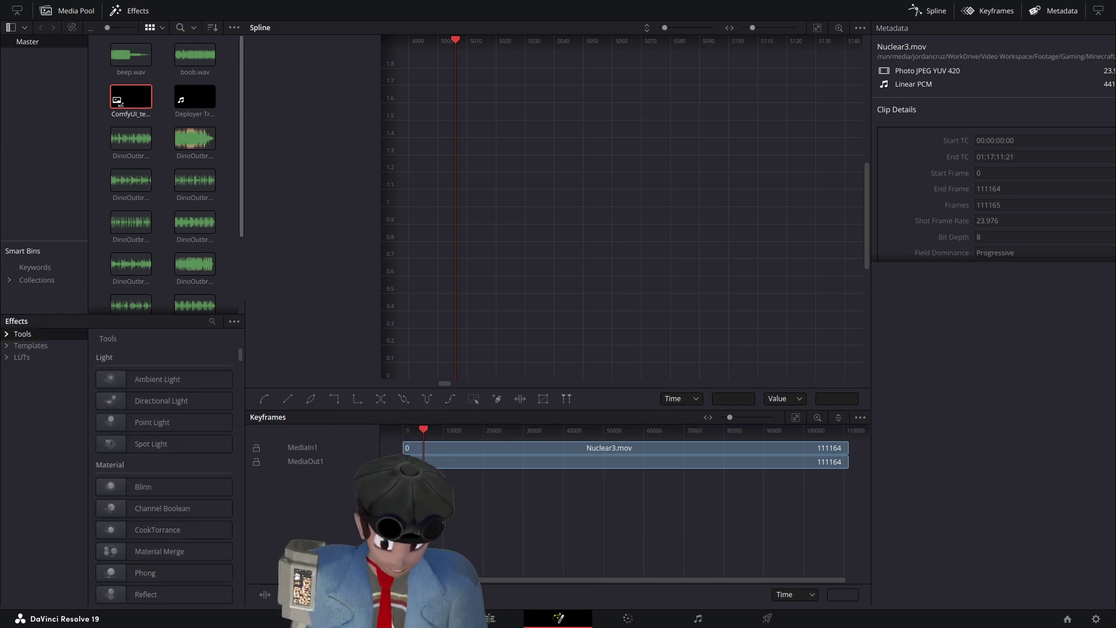
key(shift+4)
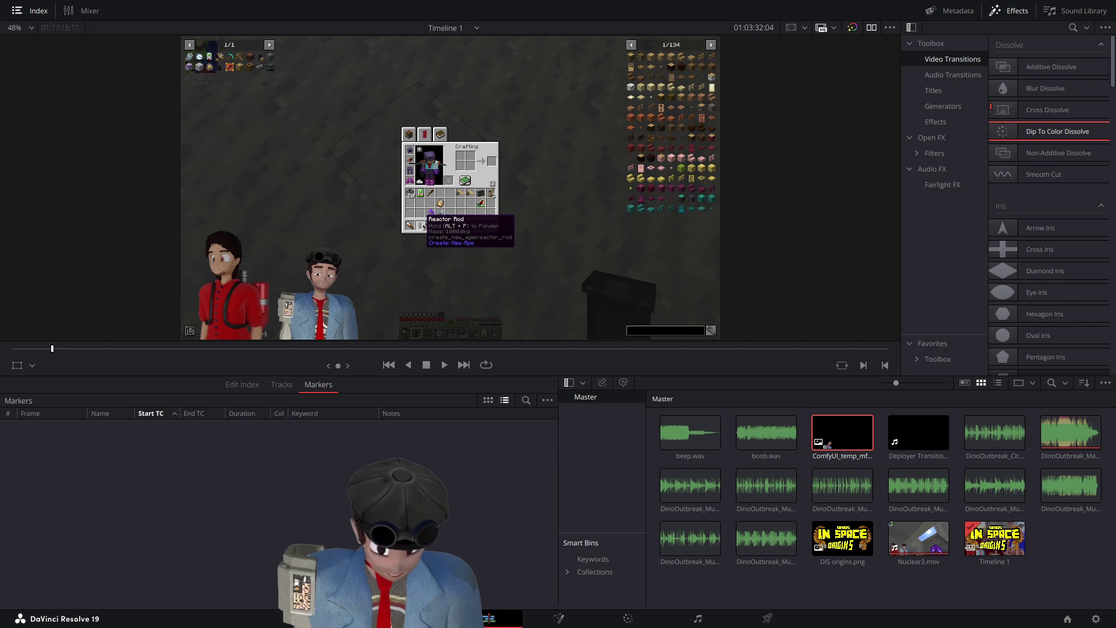
key(shift+4)
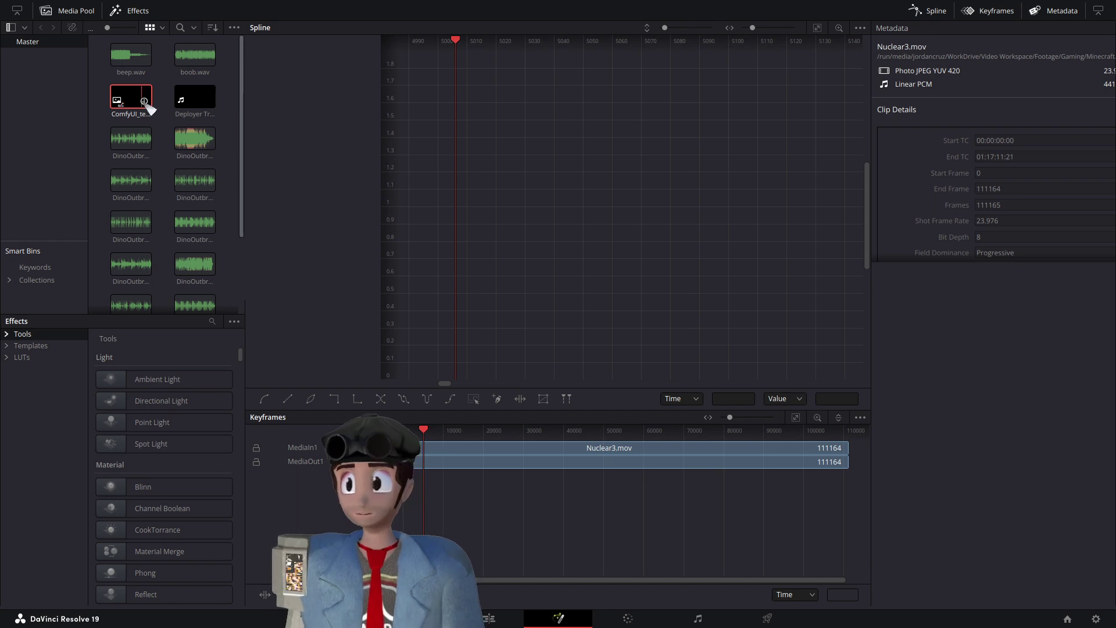
- Look through the media pool, select ComfyUI_temp_mfosp_00001_.png and view the tinted cutout on the Edit page at 01:03:34:18
scroll(198, 221, down, 3)
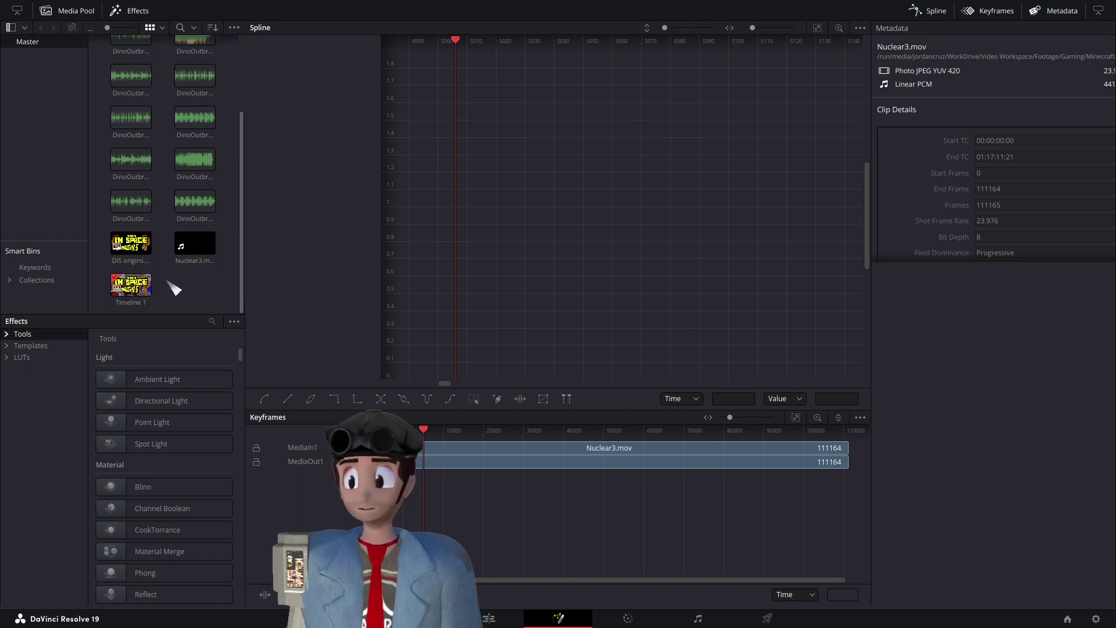
scroll(174, 274, up, 3)
click(122, 111)
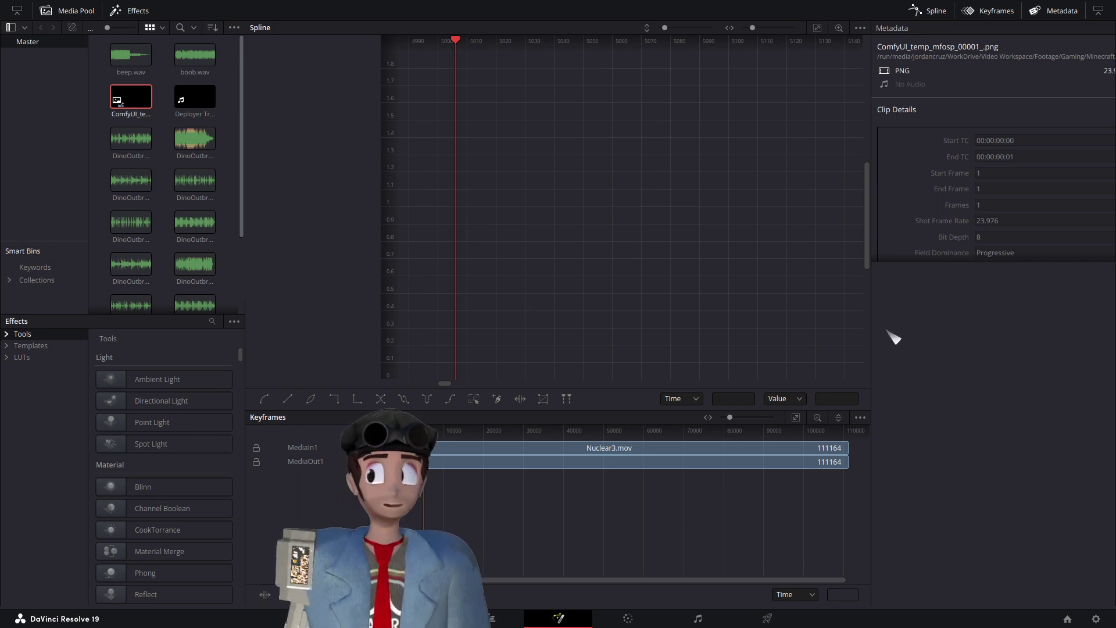
click(489, 619)
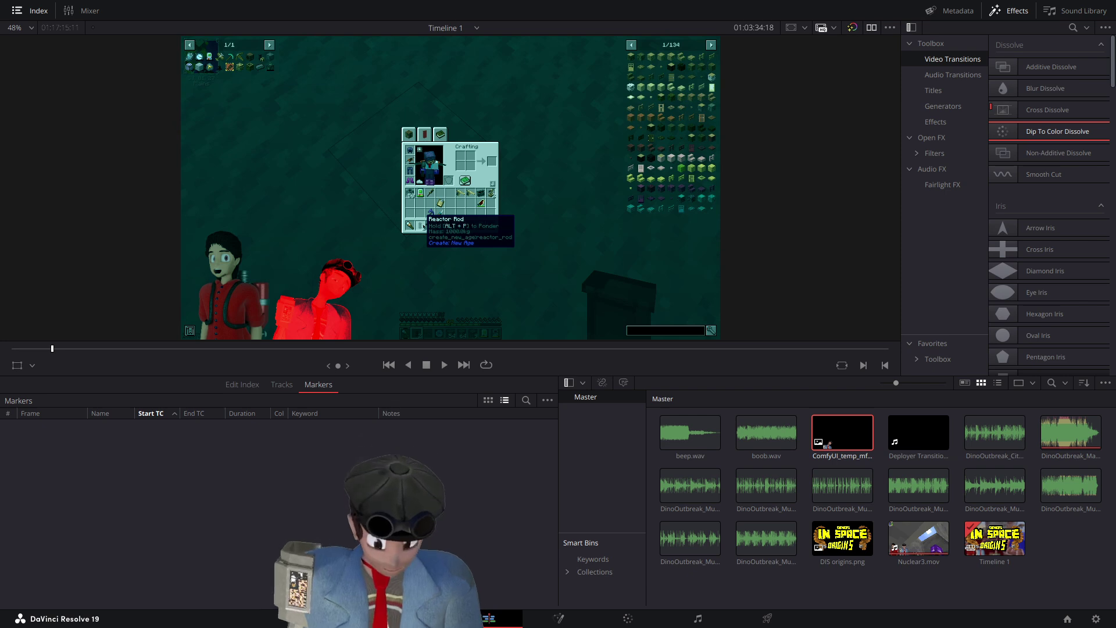
- Delete the ColorCorrector1 node from the cutout's Fusion composition
key(shift+5)
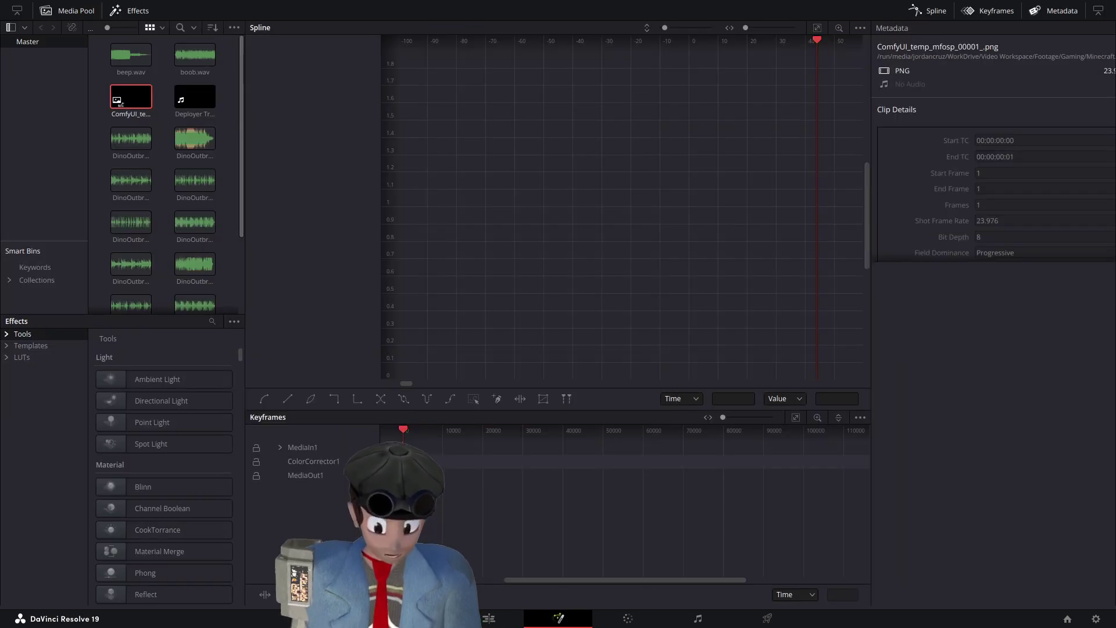
click(314, 461)
key(Delete)
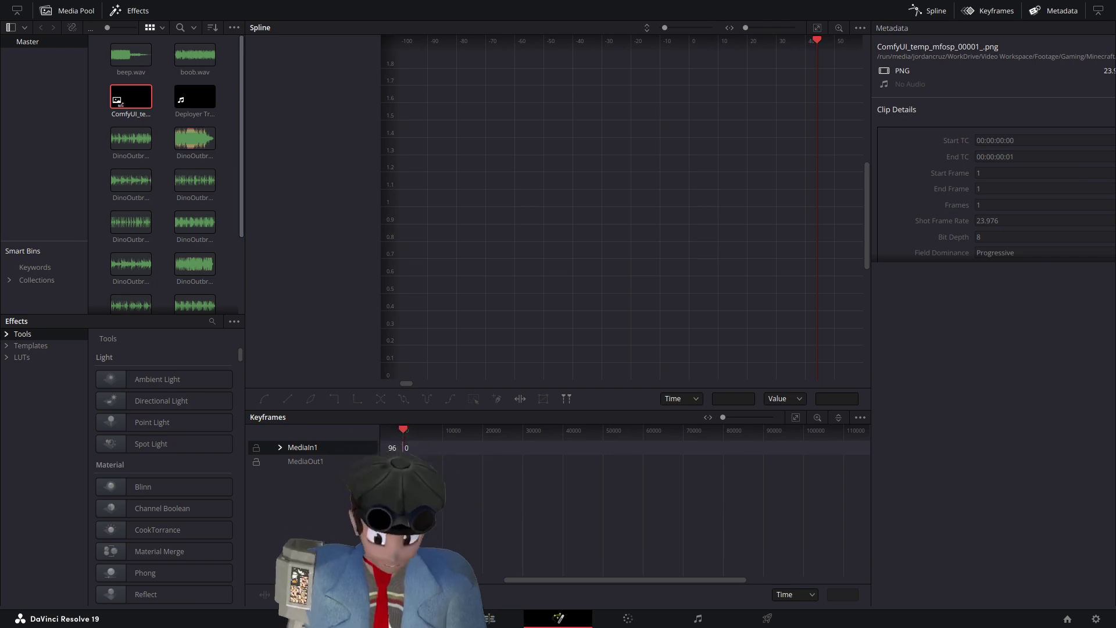
- Check the uncorrected cutout over the footage on the Edit page, return to the Fusion page and maximize the Resolve window
key(shift+4)
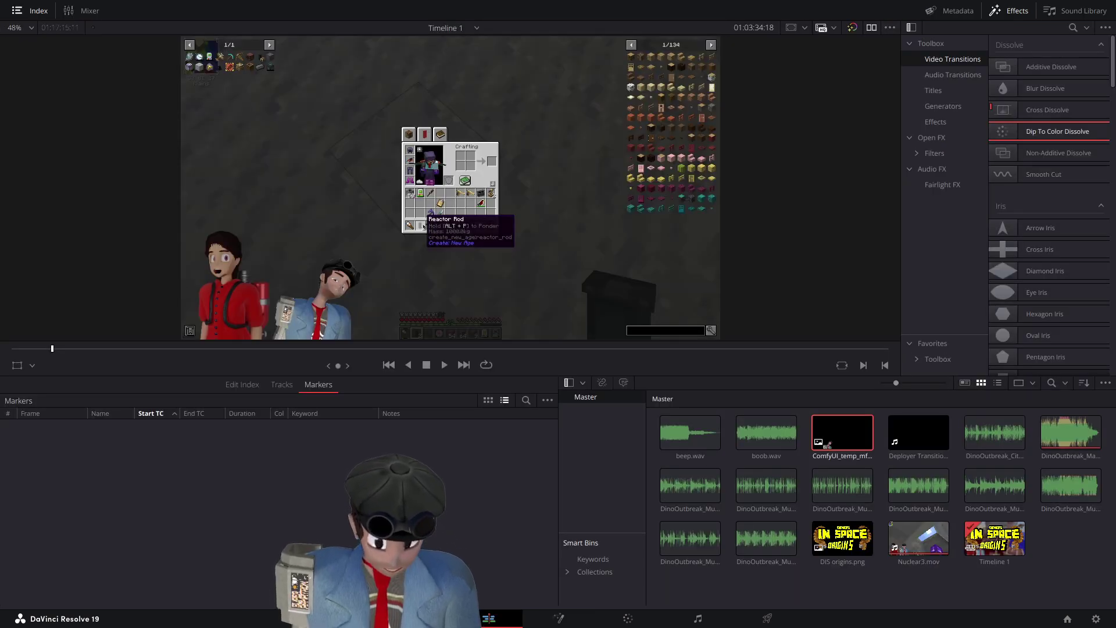
key(shift+5)
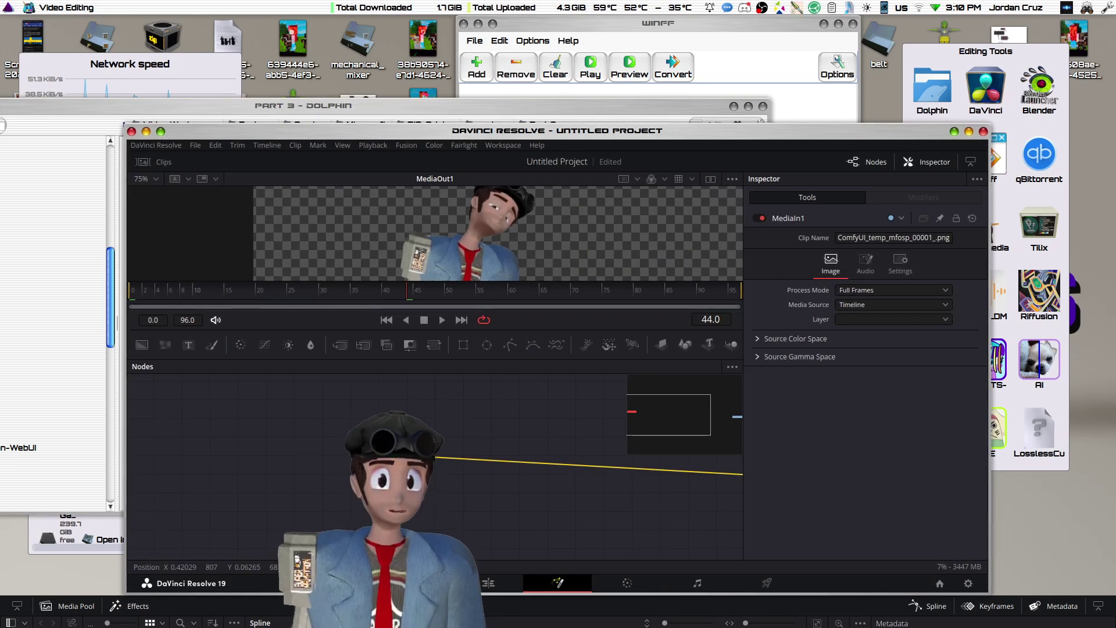
key(super+Up)
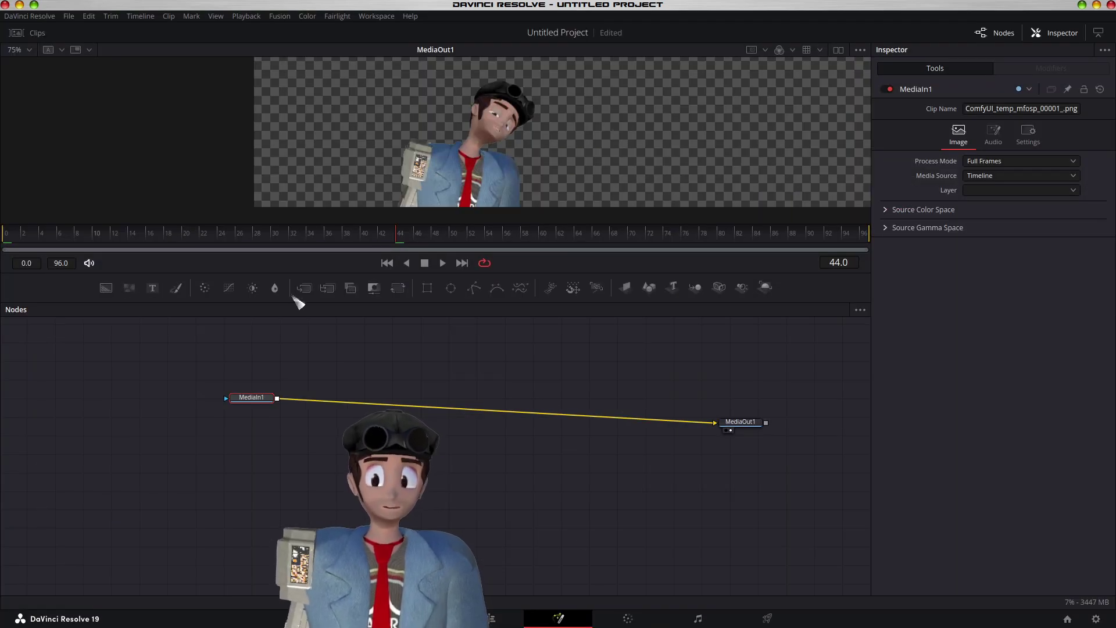
- Insert a Color Corrector node between MediaIn1 and MediaOut1 and tint the image red at strength 1.0
click(204, 287)
drag(304, 398, 479, 445)
drag(1021, 217, 1080, 214)
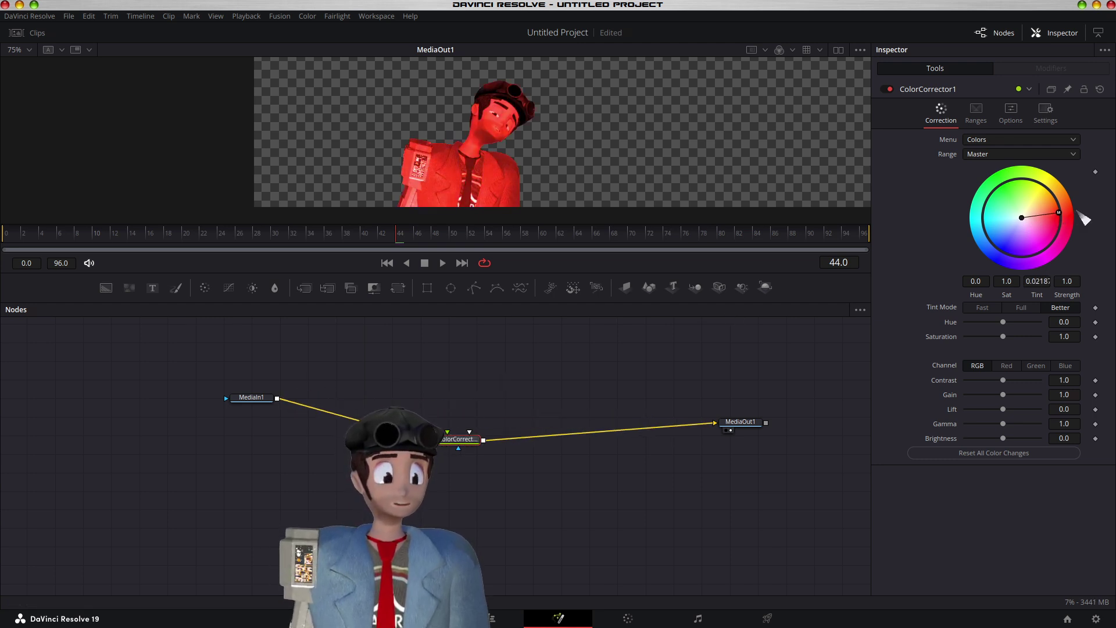
- Raise the Color Corrector's gain to 1.32
click(1036, 366)
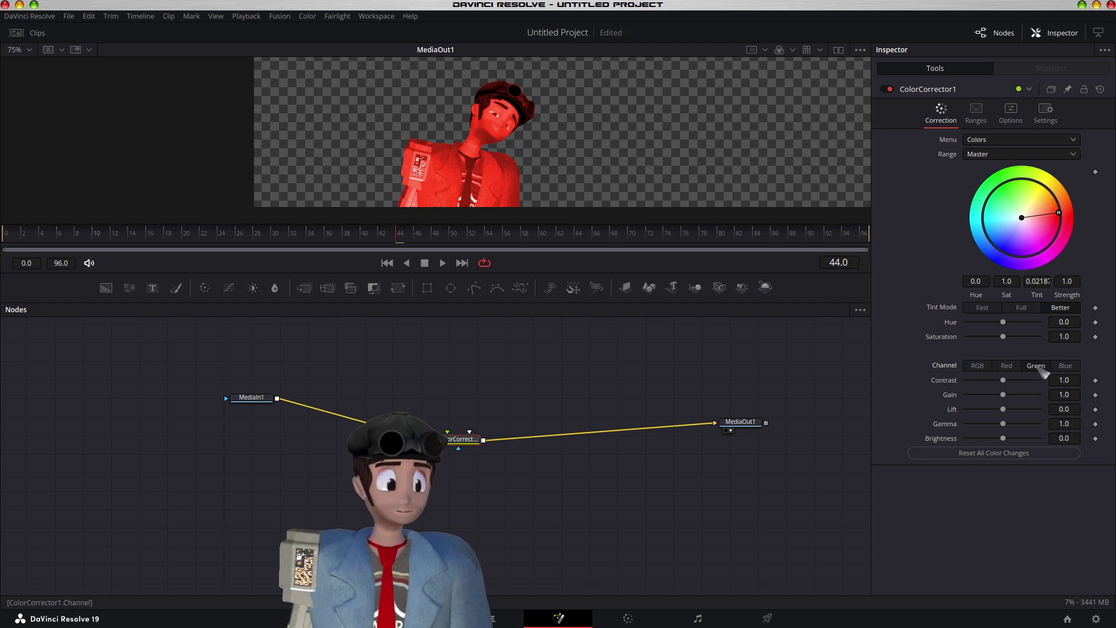
mouse_move(1003, 395)
mouse_down()
mouse_move(987, 398)
mouse_move(1009, 396)
mouse_up()
click(1065, 366)
click(977, 365)
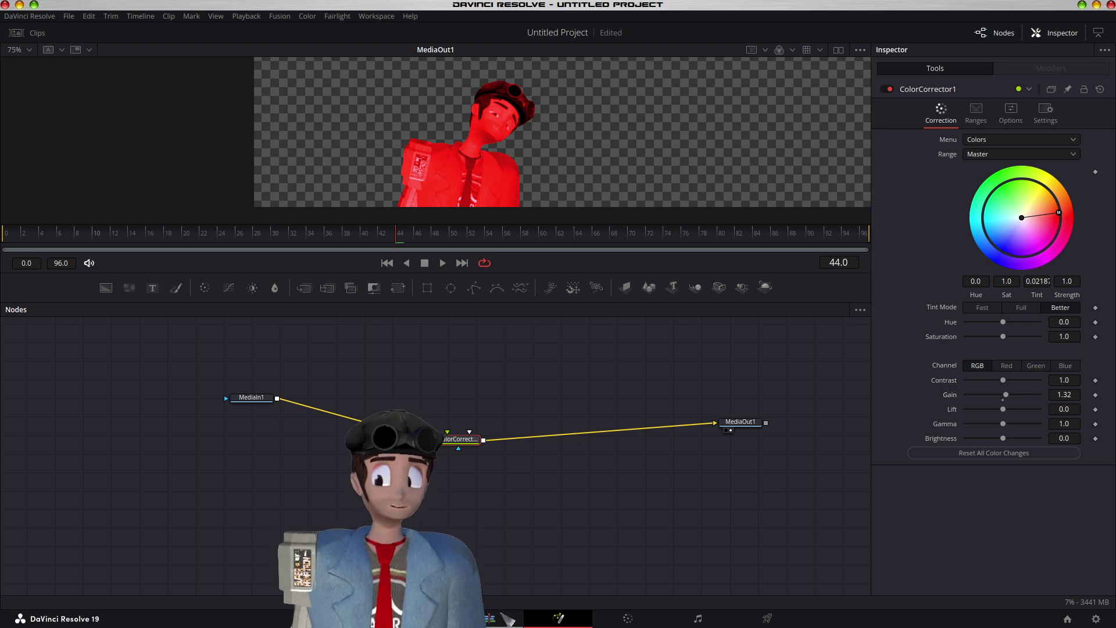
- Return to the edit timeline and play the red-tinted section to review how the tint fades on the character
click(504, 616)
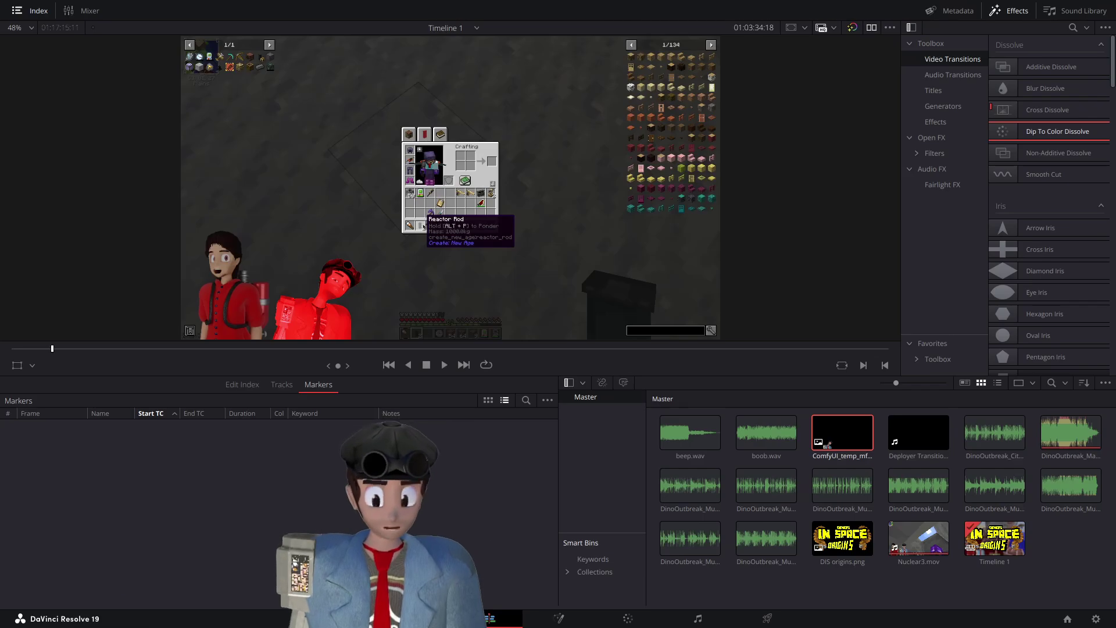
key(space)
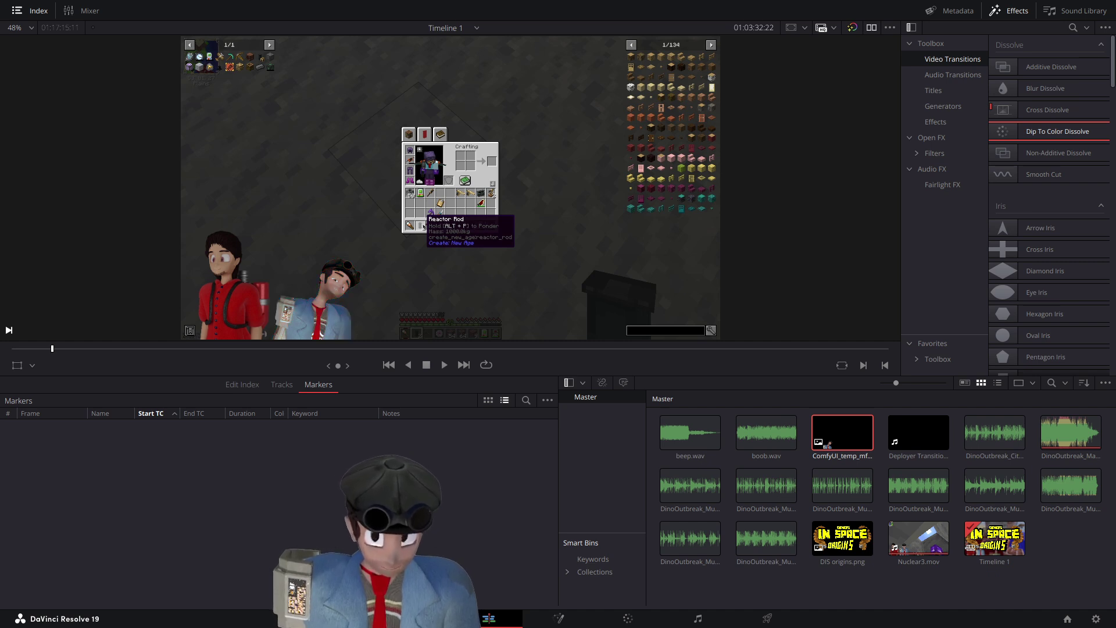
key(space)
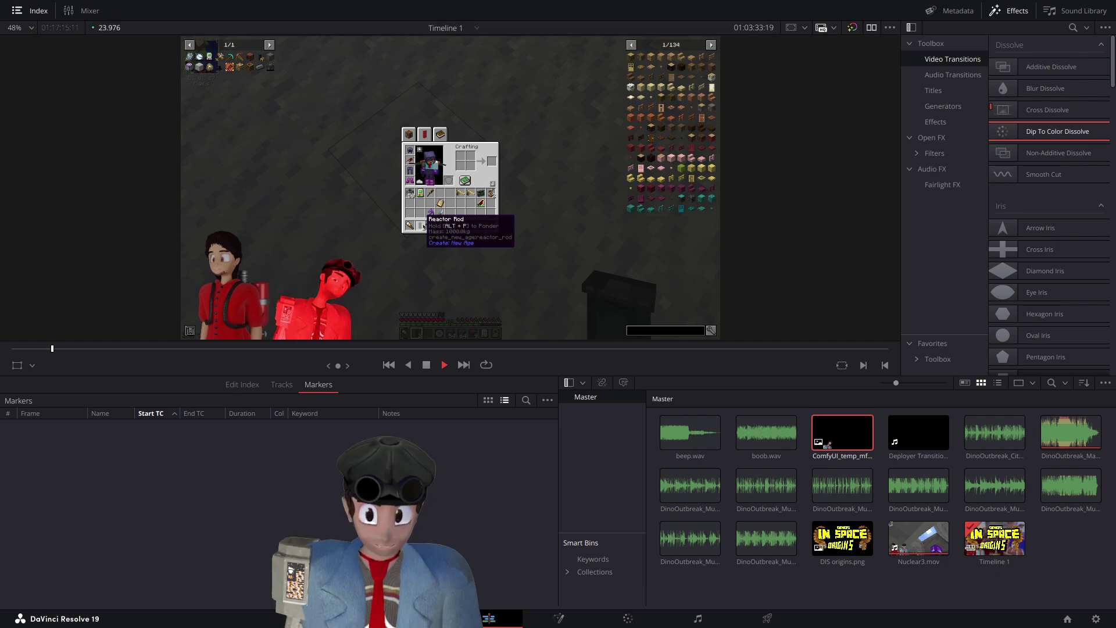
key(space)
key(space)
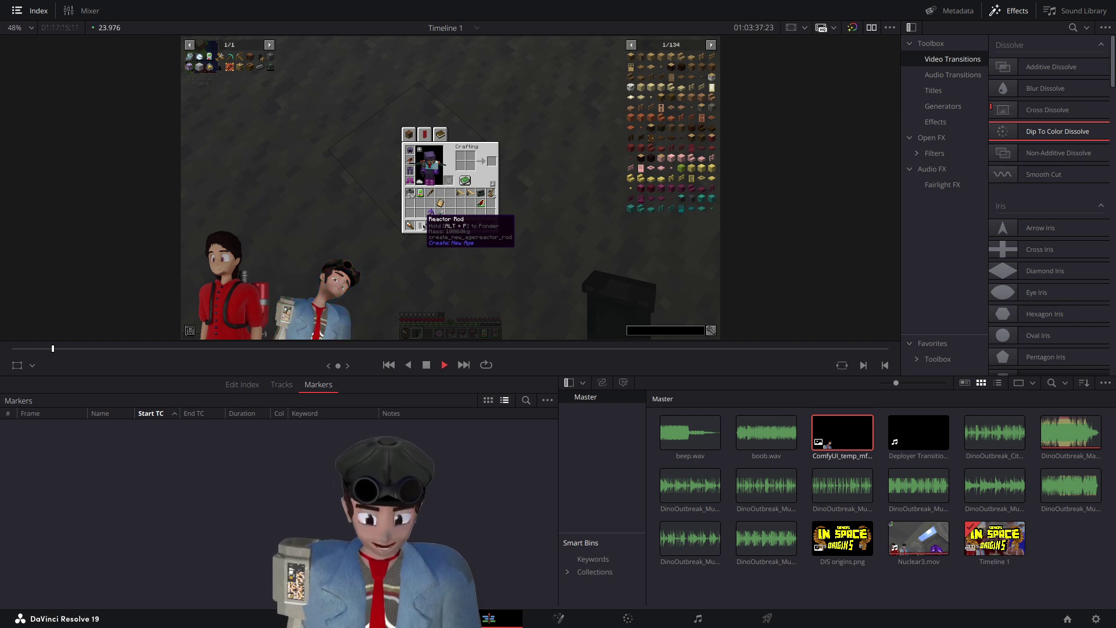
key(space)
key(Up)
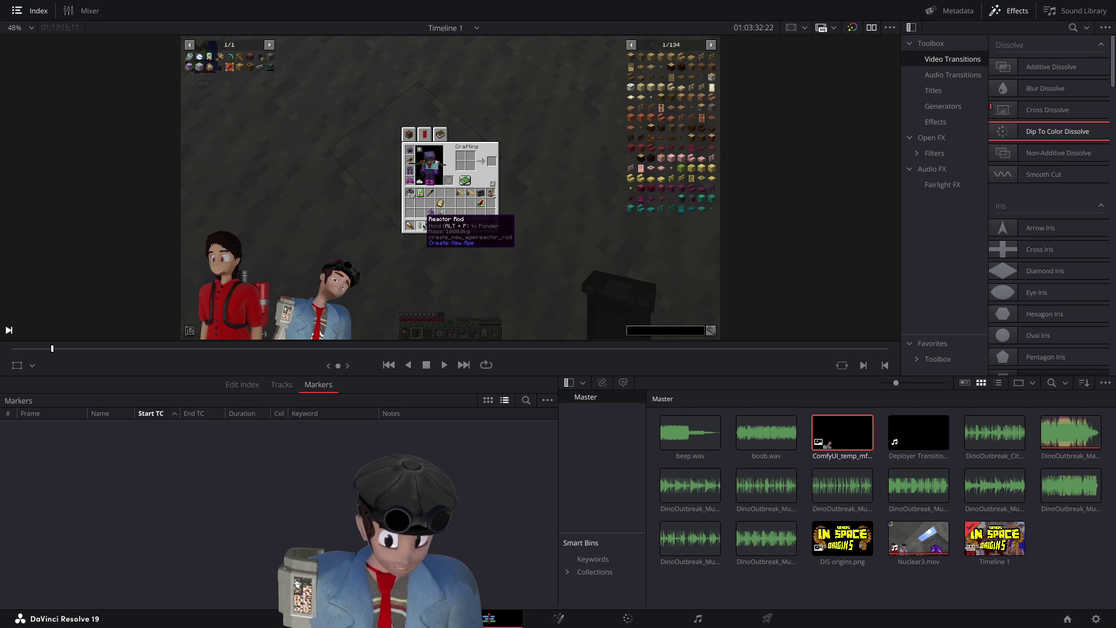
- Play back the zoom-in on the red-tinted character to review its motion and framing
key(space)
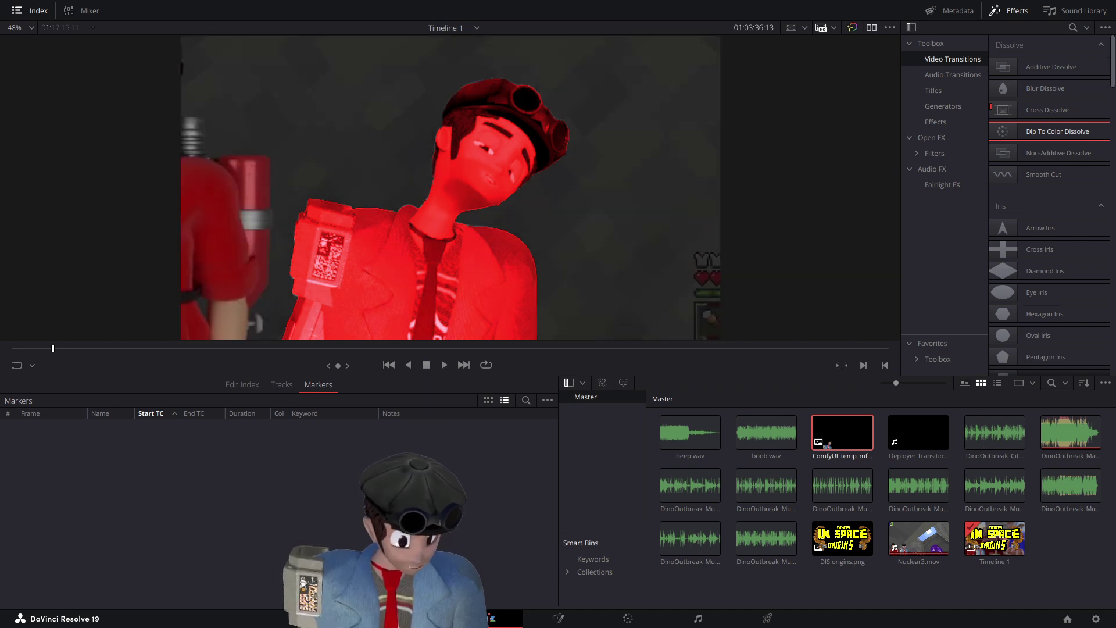
key(space)
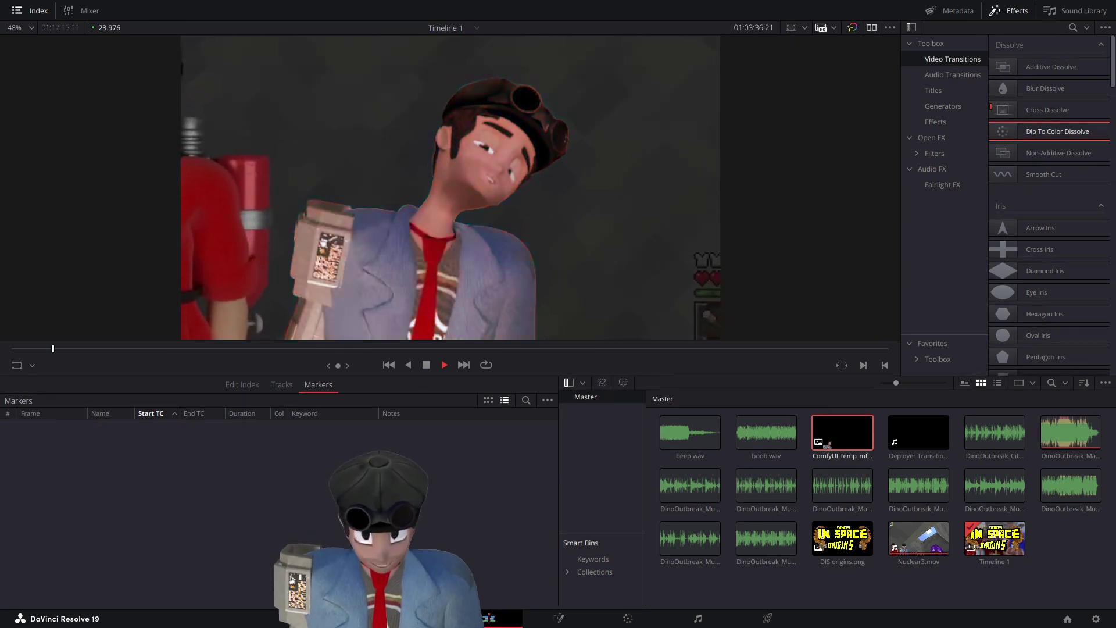
key(space)
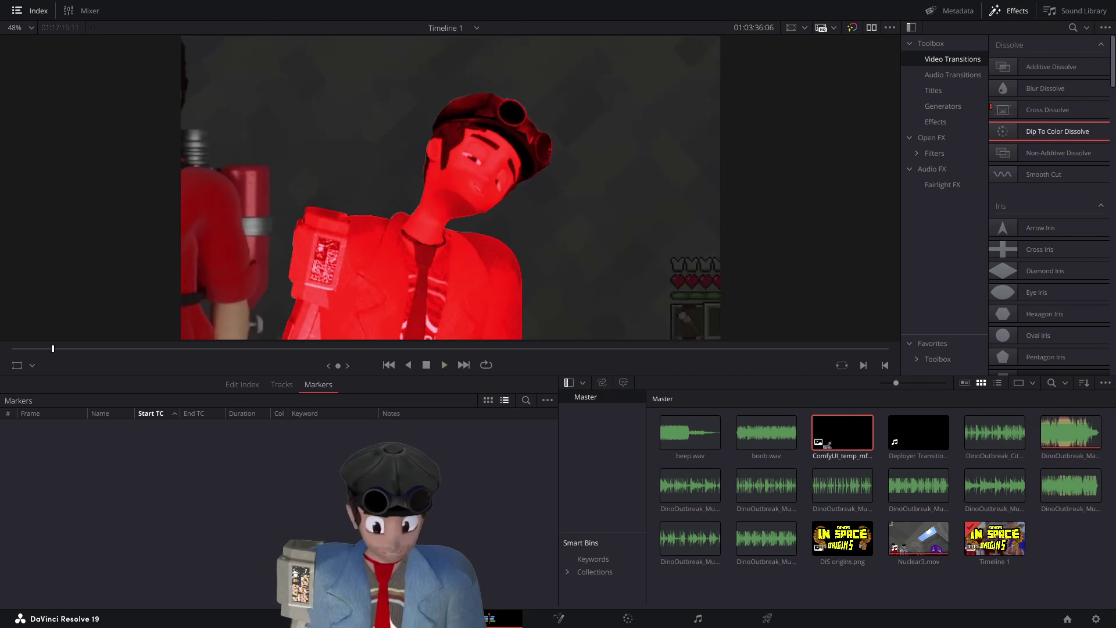
- Find the Camera Shake effect by searching the Open FX effects for "camera" and apply it to the zoomed character shot
click(937, 125)
scroll(1012, 190, down, 3)
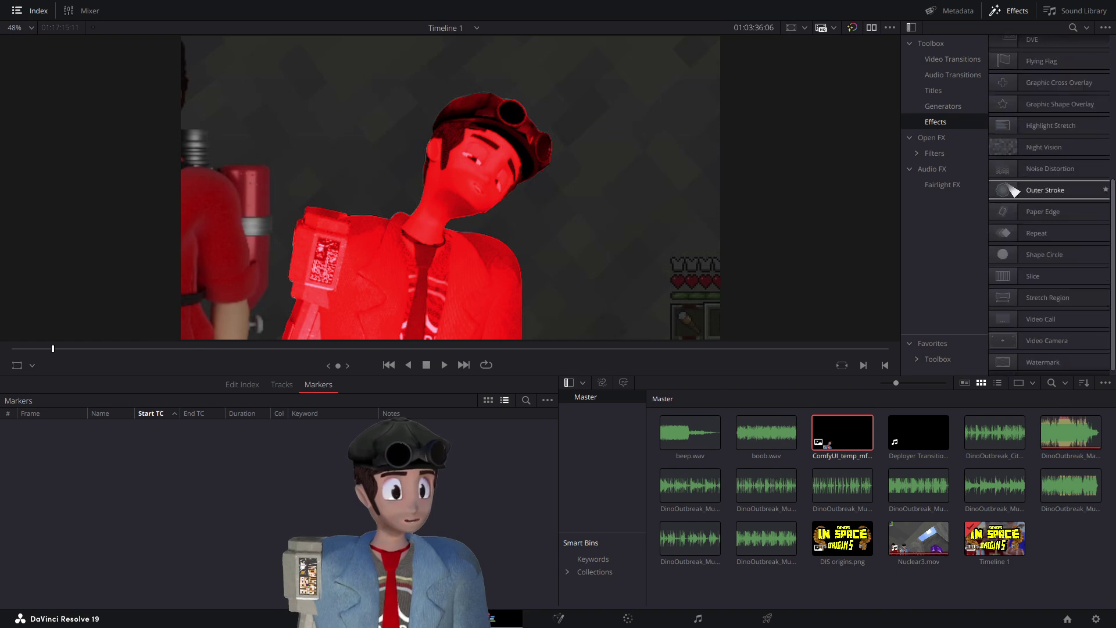
scroll(1015, 192, up, 3)
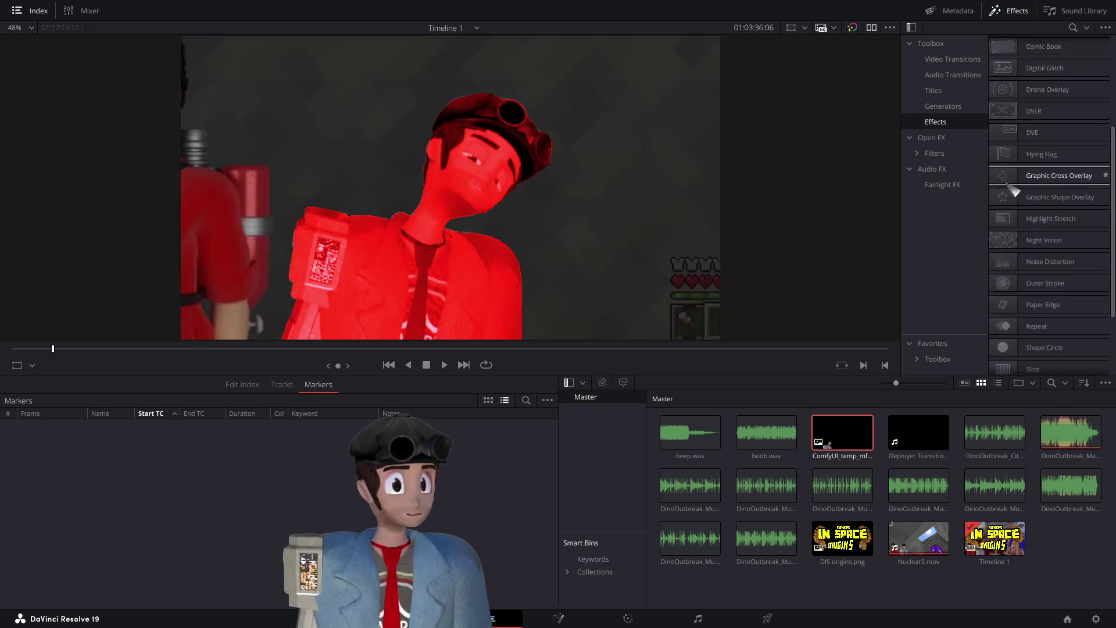
scroll(1023, 174, up, 4)
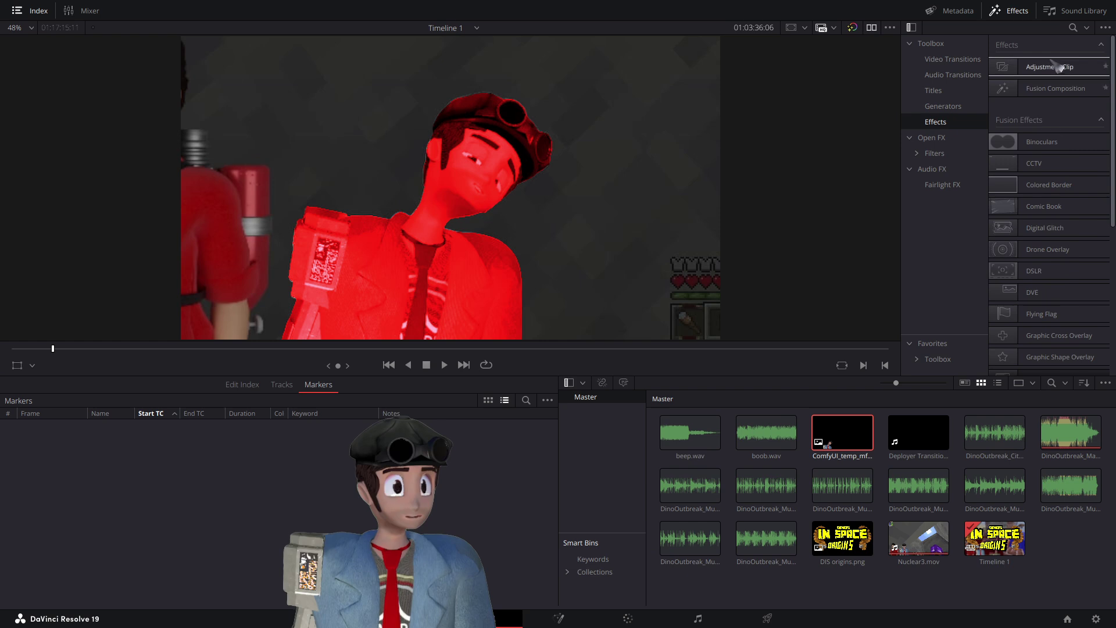
click(1073, 27)
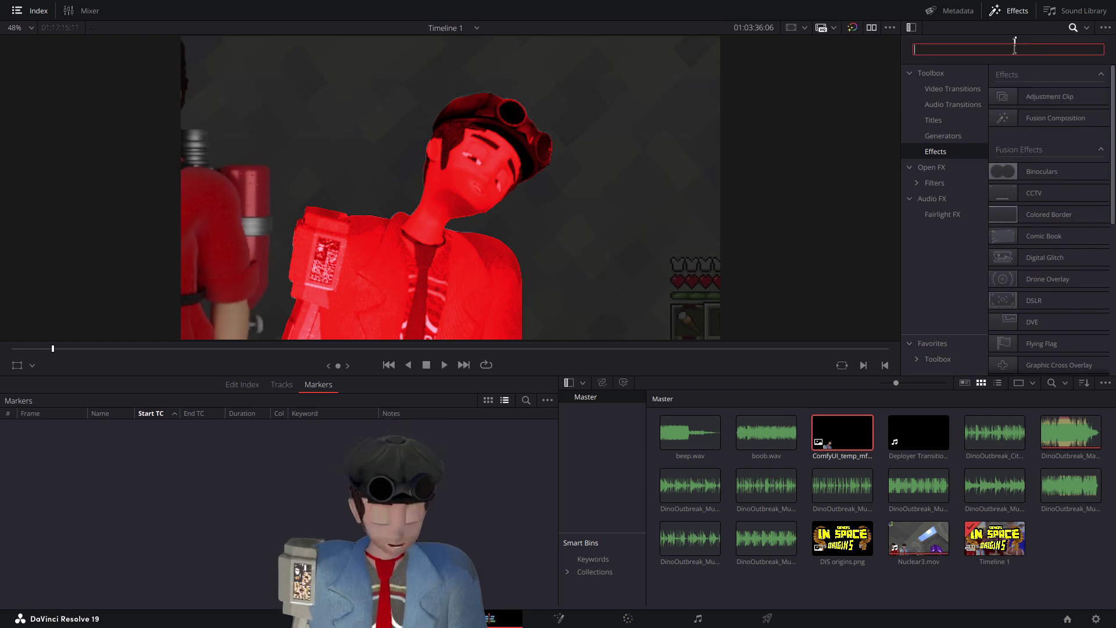
text(camera)
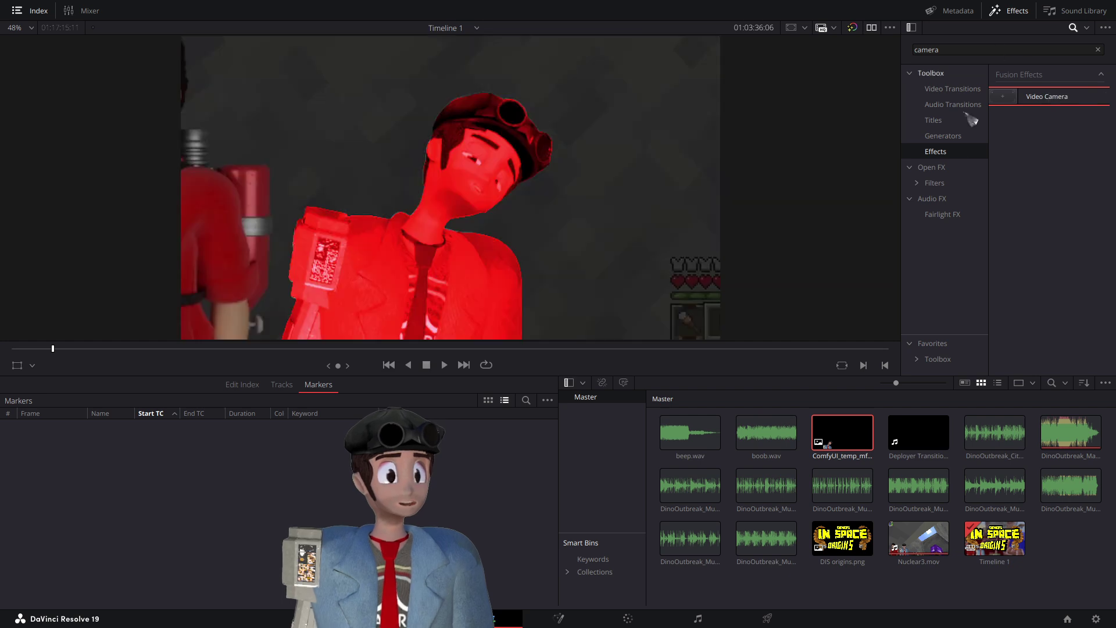
click(949, 168)
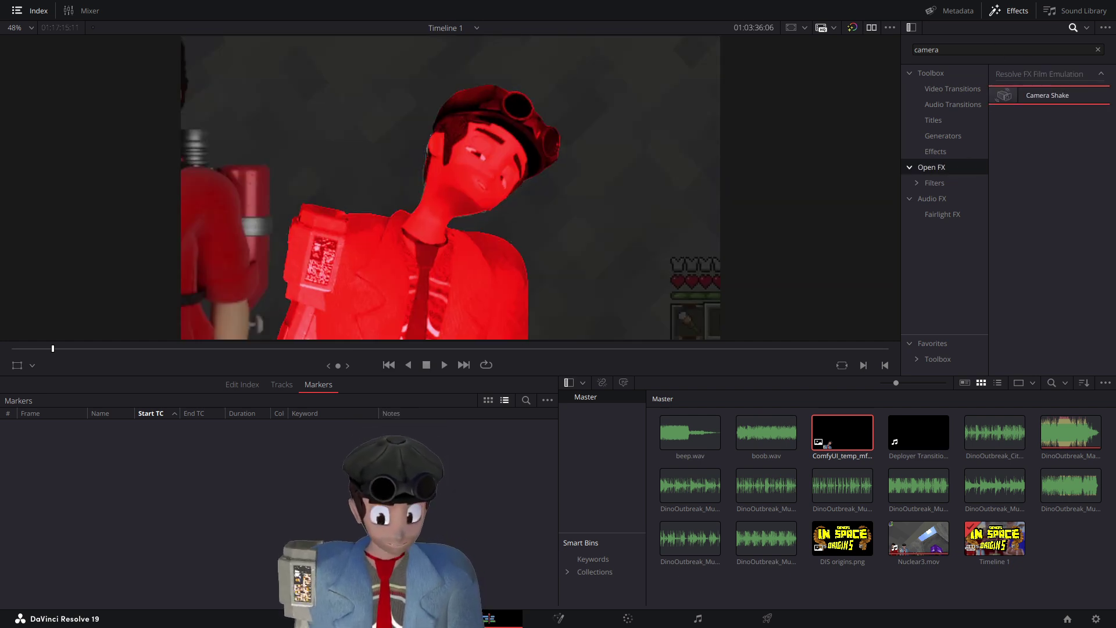
- Check the shaking zoom in playback and apply Camera Shake to another clip in the timeline
key(space)
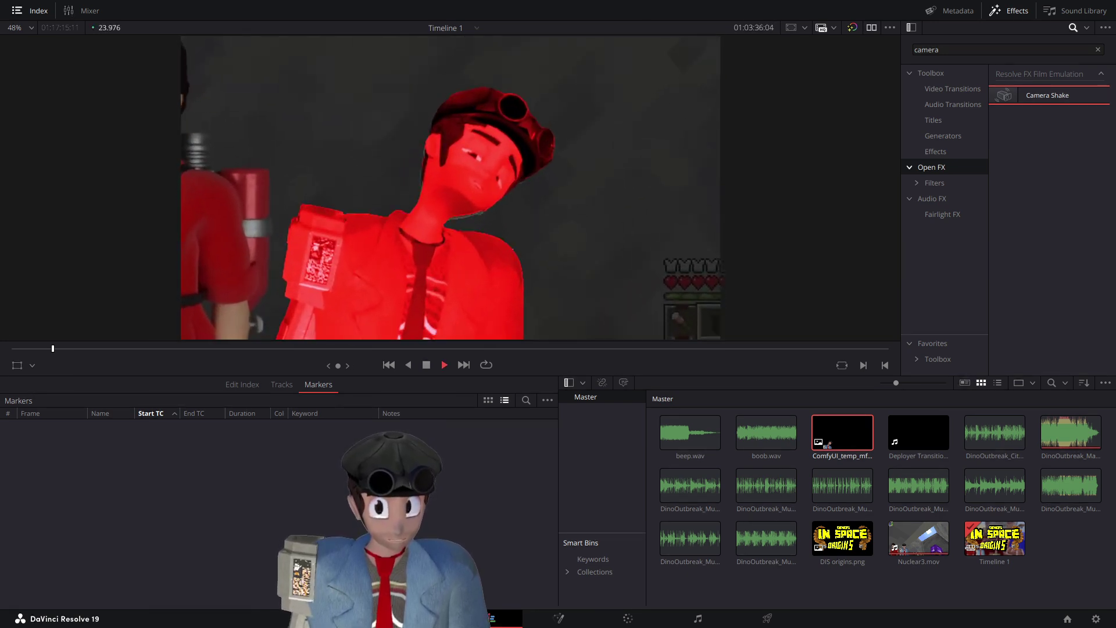
key(space)
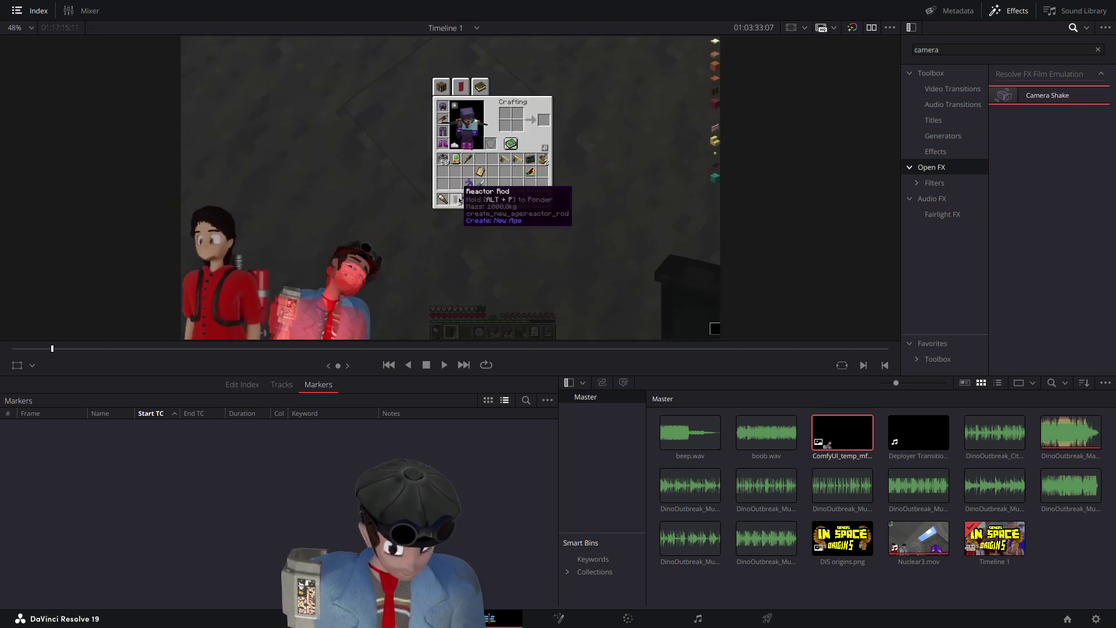
drag(1047, 102, 802, 599)
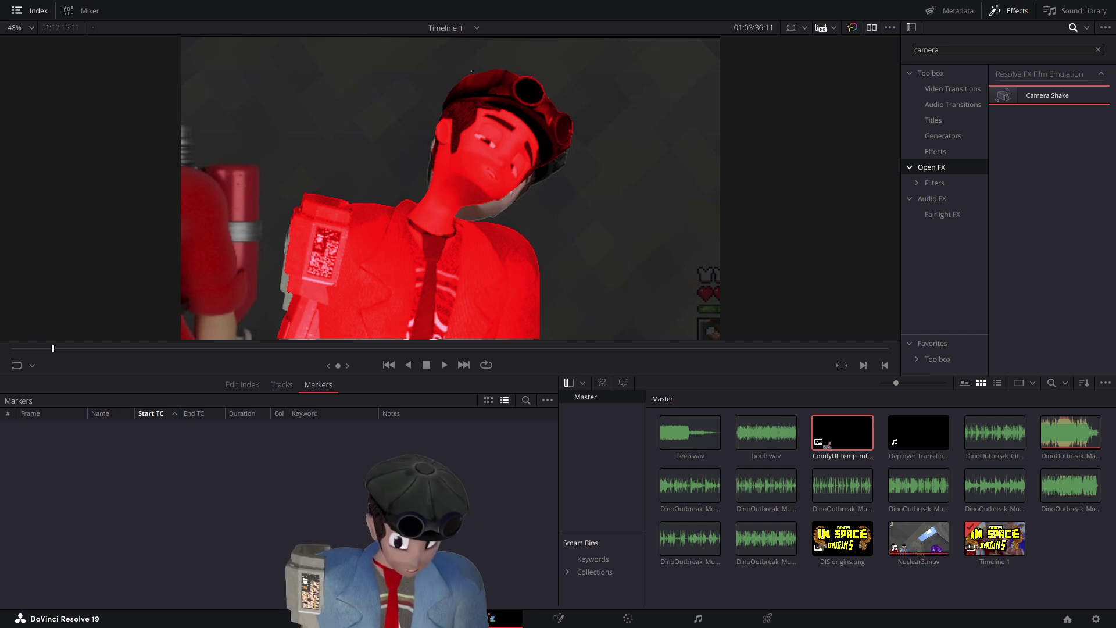
- Play and step back frame by frame through the shaking zoom to check the red overlay's alignment with the character
key(space)
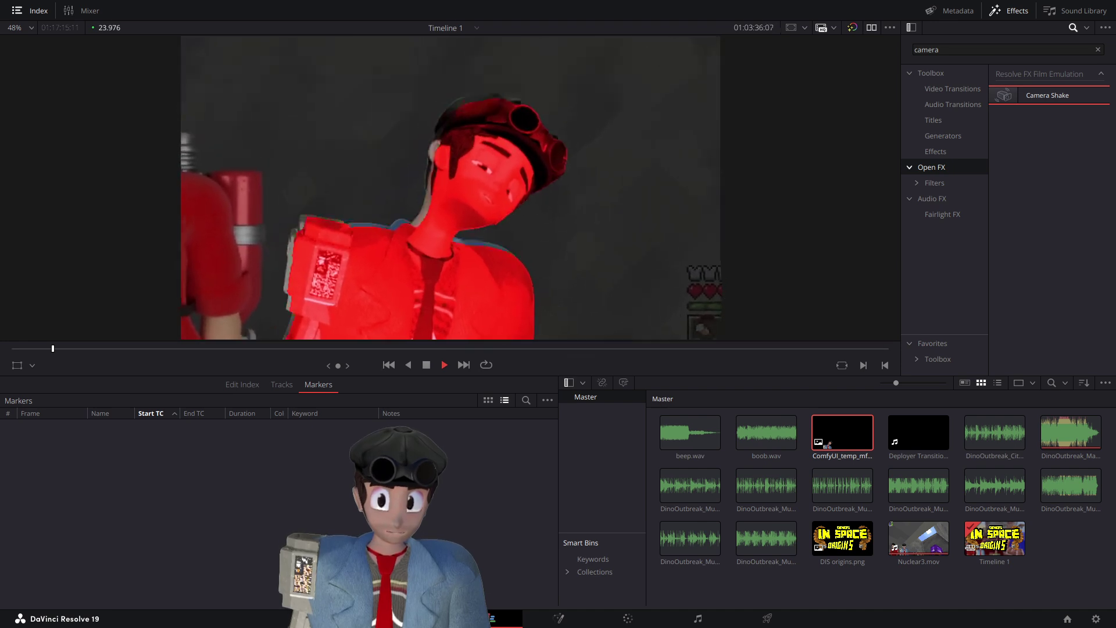
key(space)
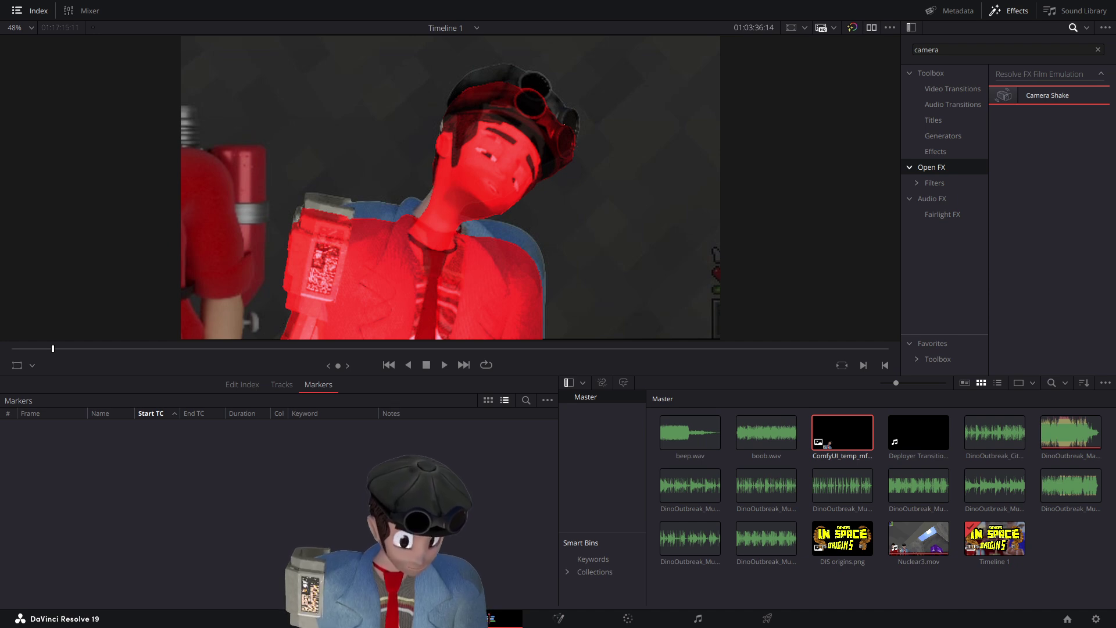
key(Left)
key(Left)
key(Left)
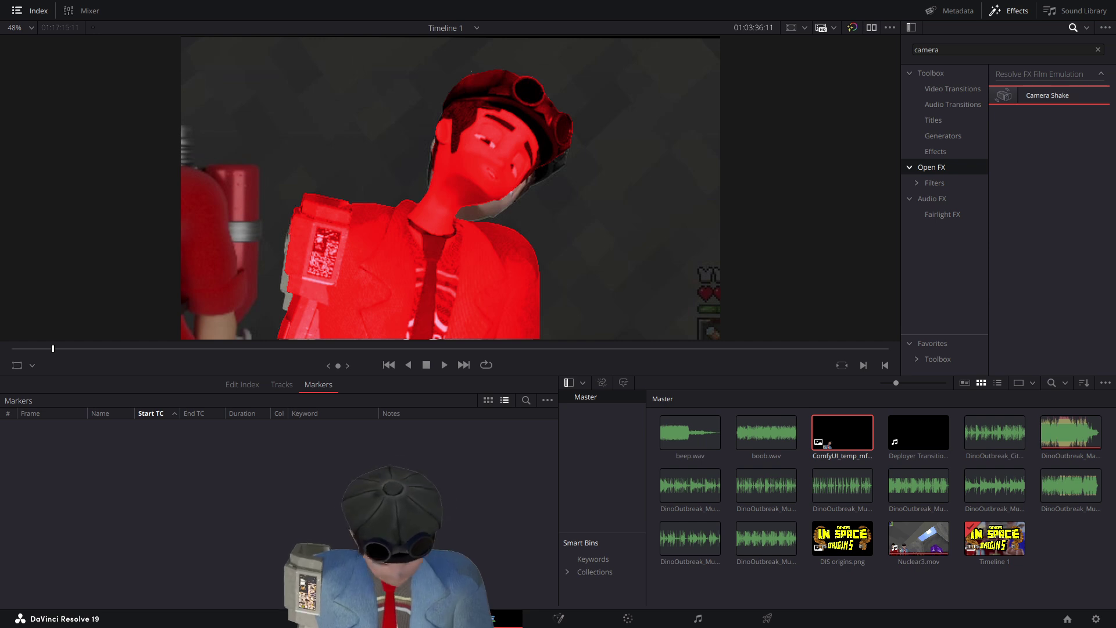
key(slash)
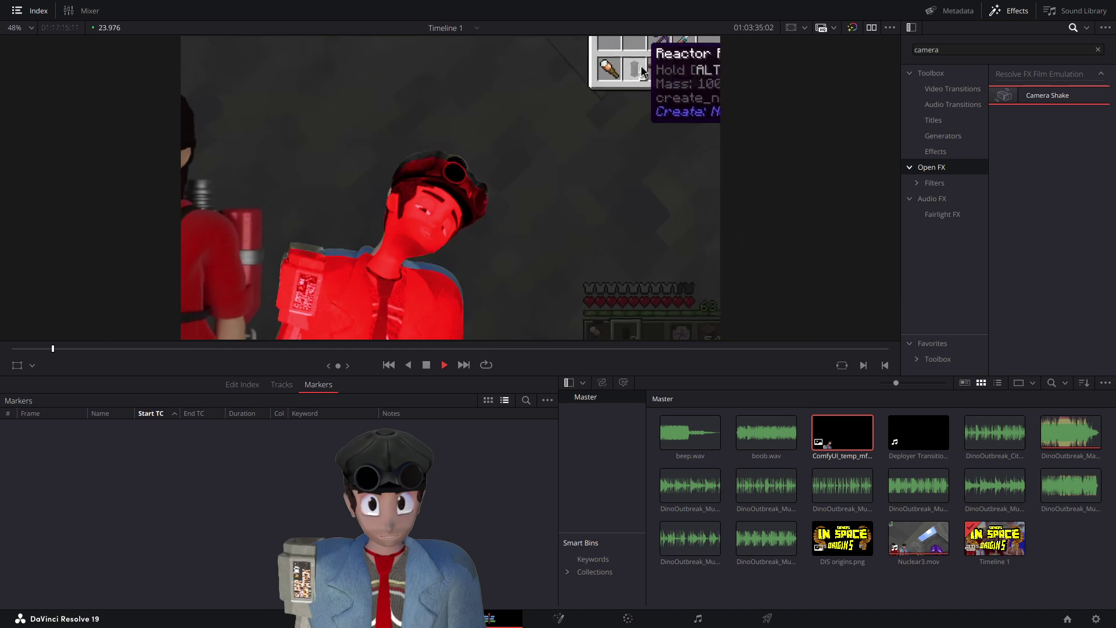
key(space)
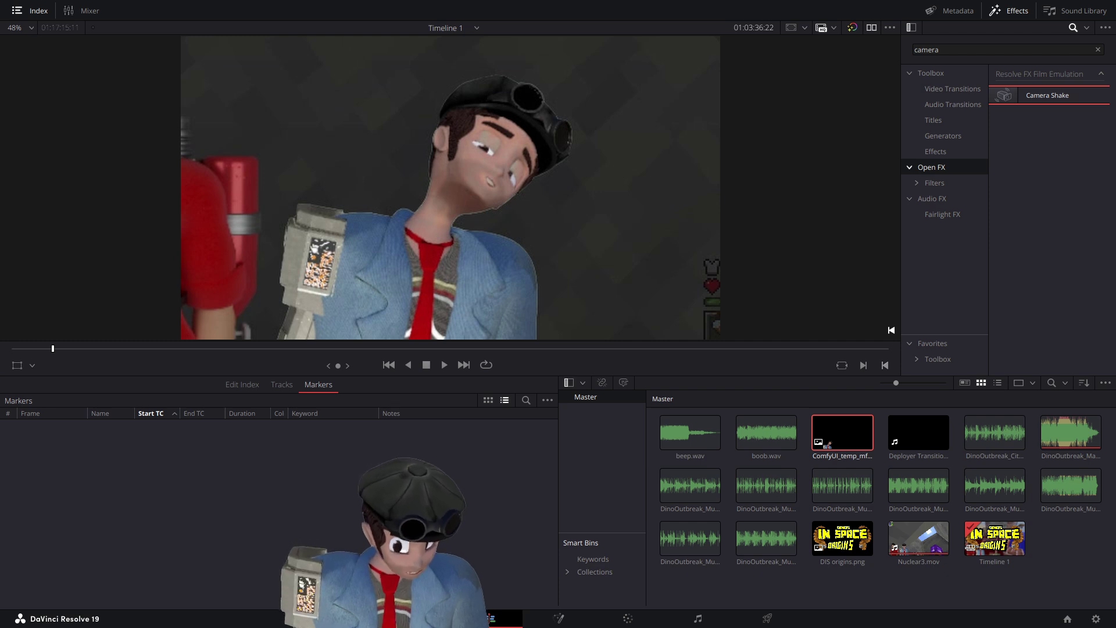
- Play the finished red zoom and the footage following it to review the transition back to normal gameplay
key(space)
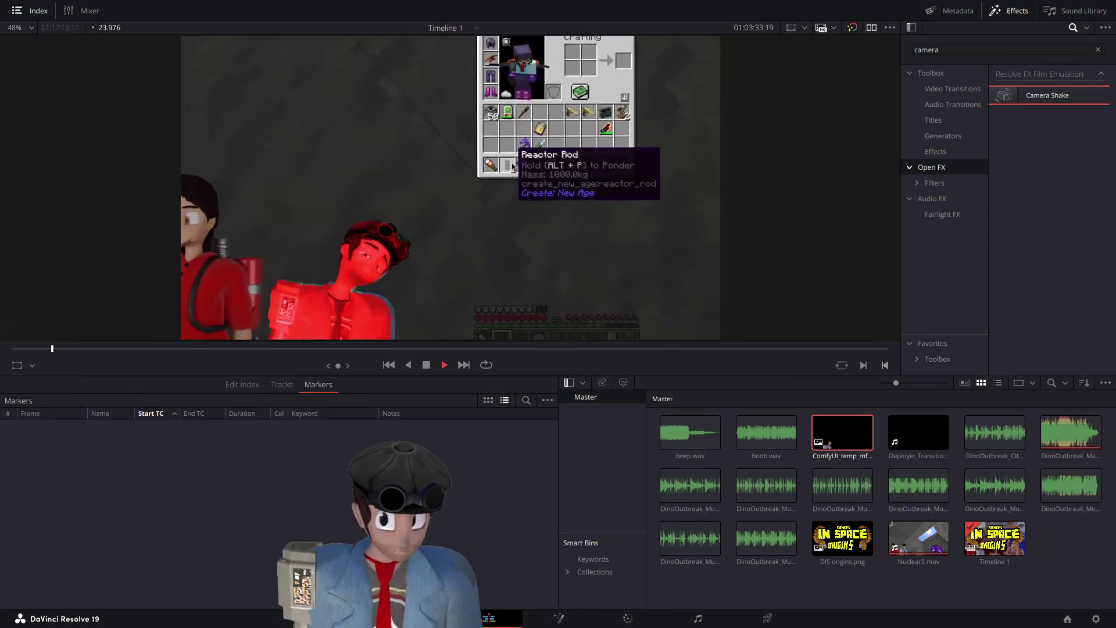
key(space)
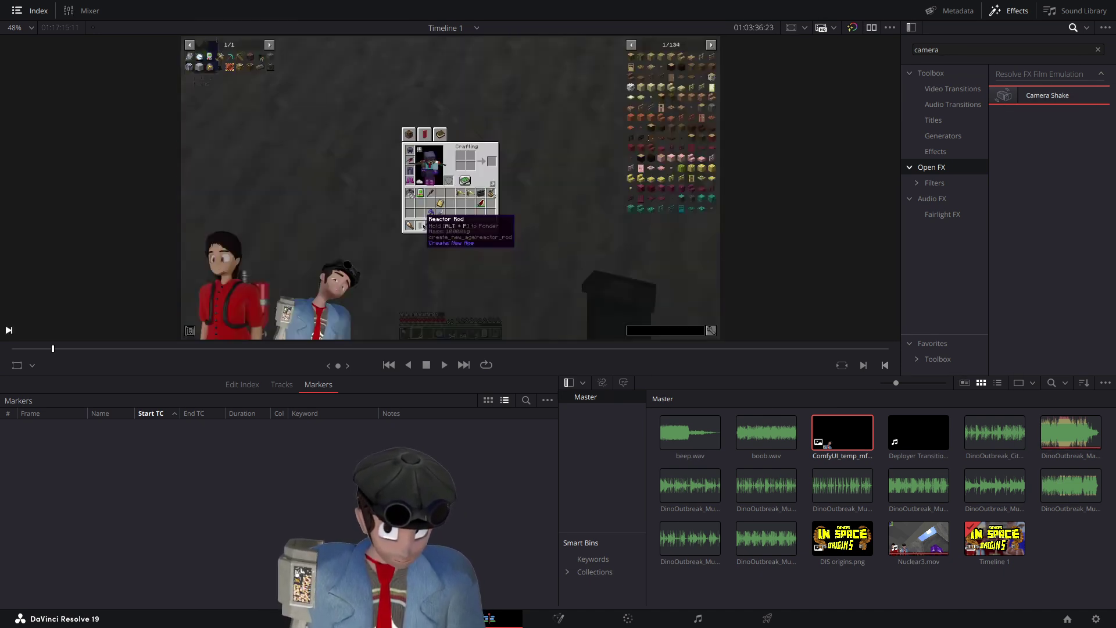
key(space)
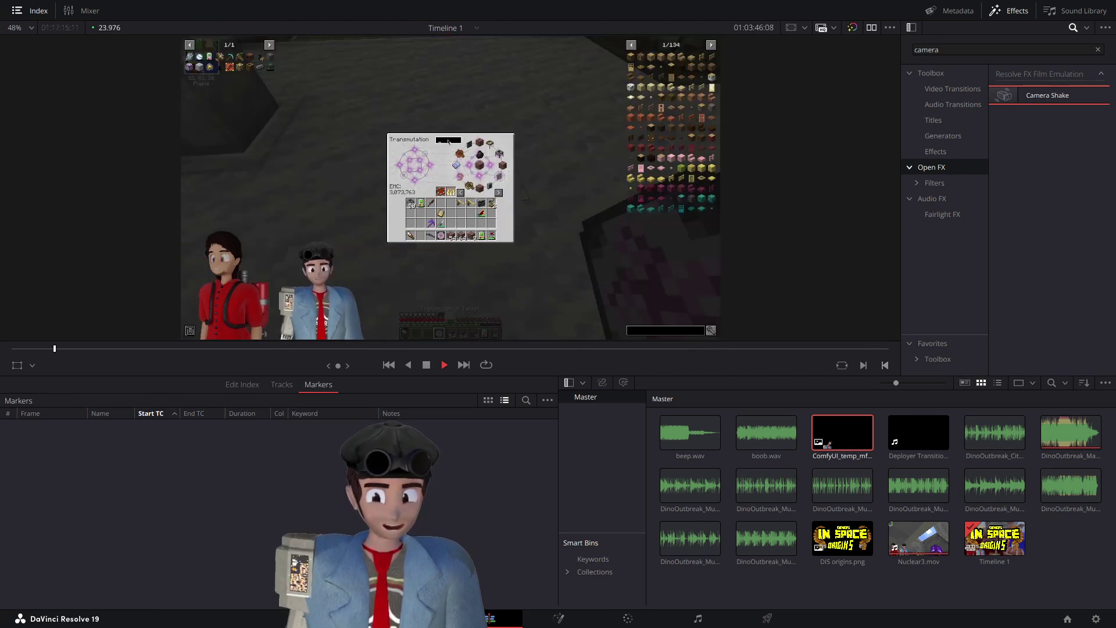
key(space)
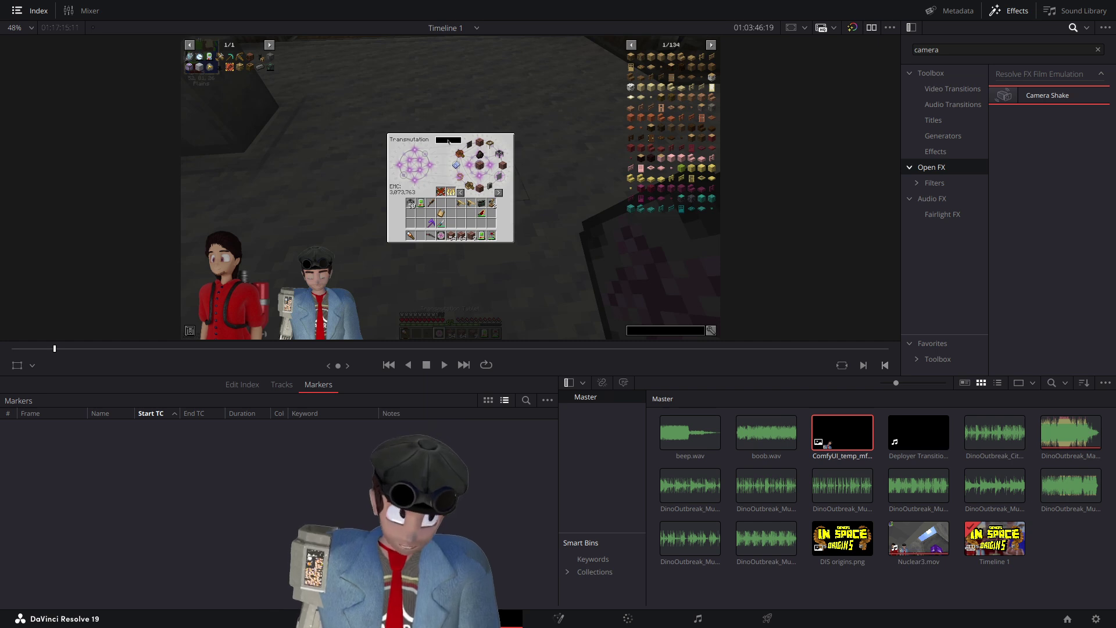
- Move between the edit points to locate the brick wall shot at 01:08:43:12
key(Down)
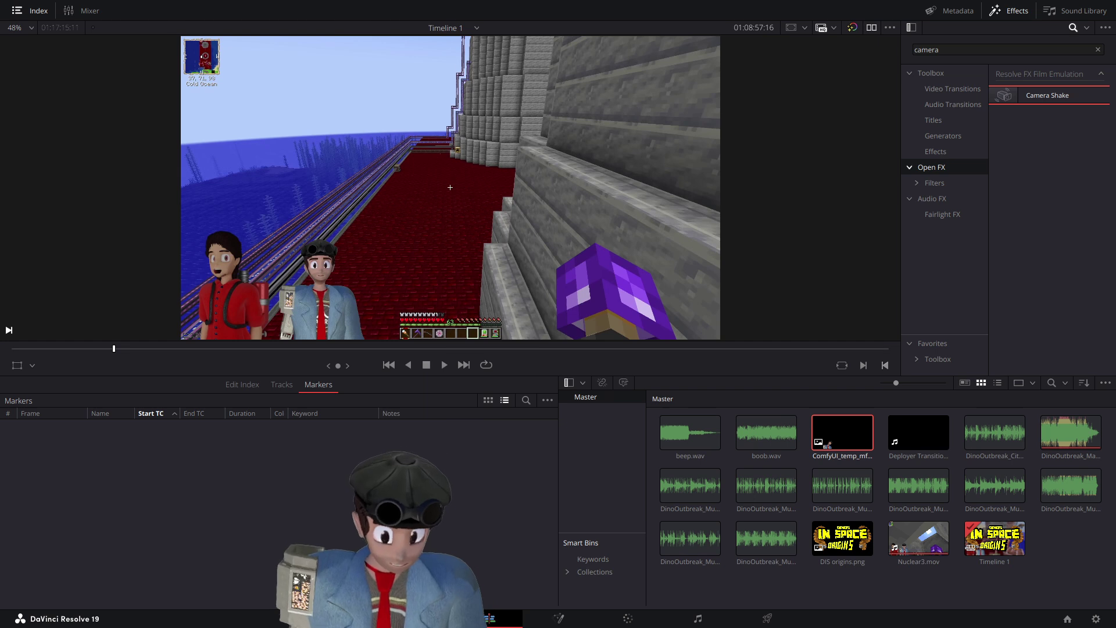
key(Up)
key(Up)
key(Down)
key(Down)
key(Up)
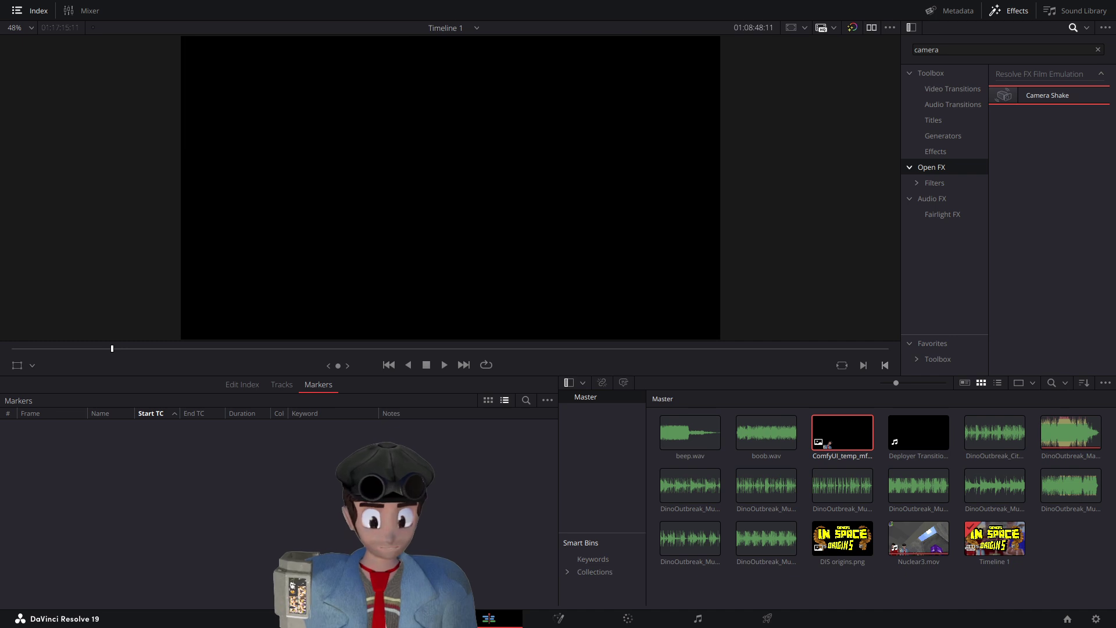
key(Up)
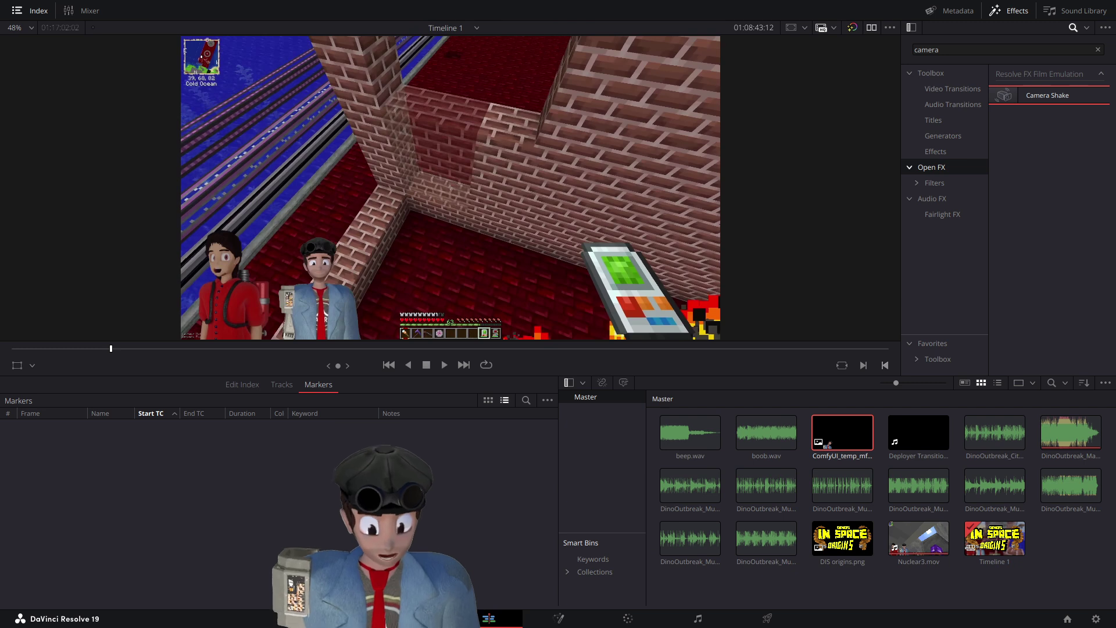
- Preview the frames around the brick wall cut and select the Deployer Transition clip in the media pool
key(space)
key(space)
key(space)
key(space)
key(space)
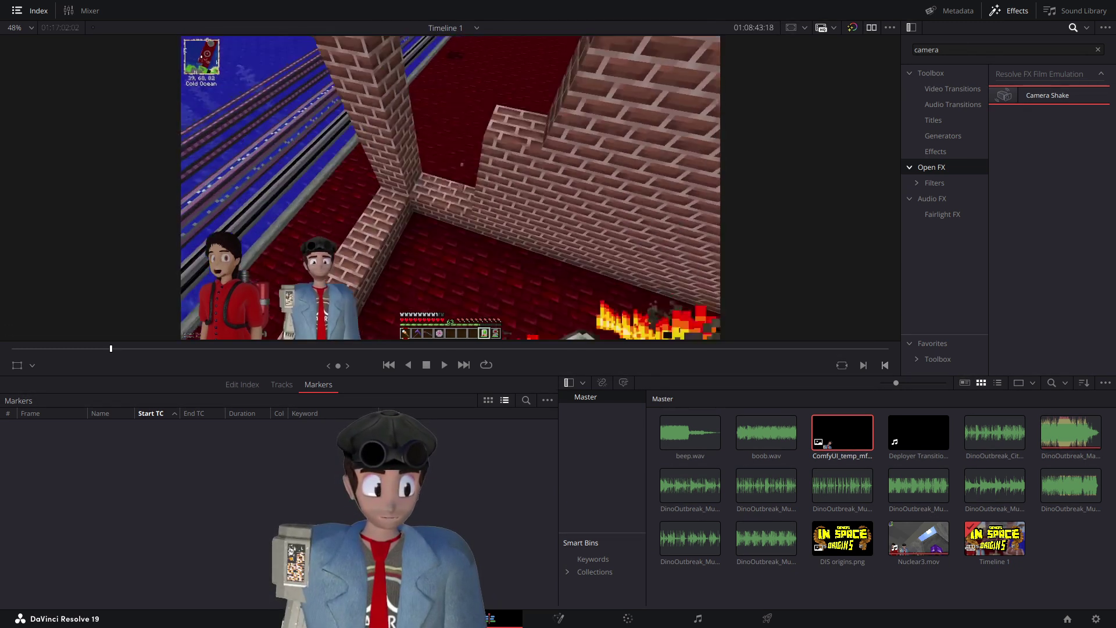
key(space)
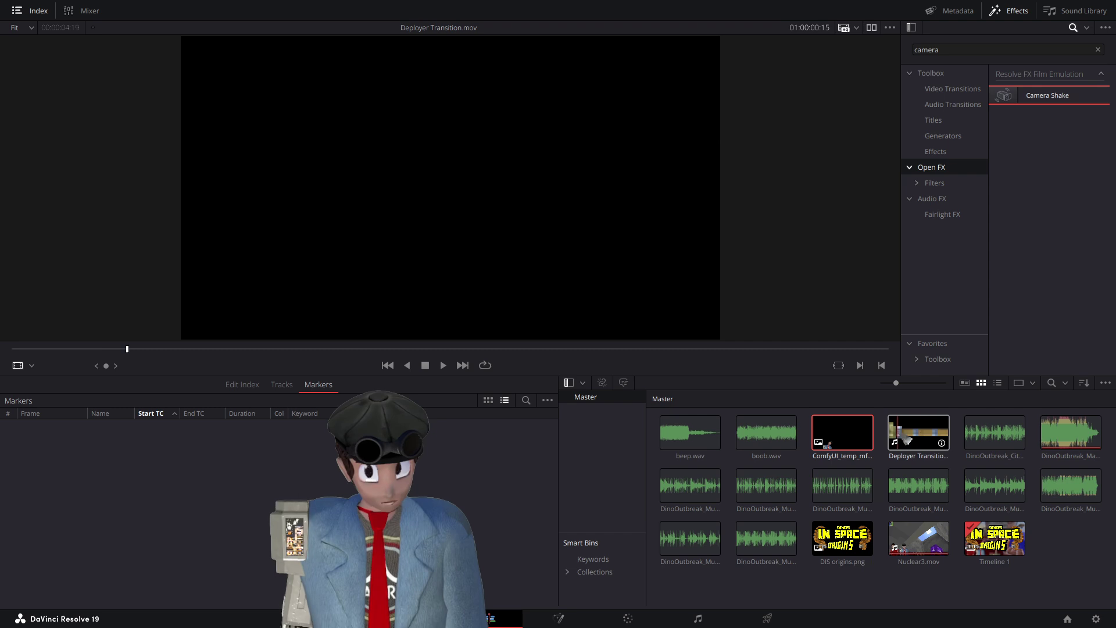
click(917, 436)
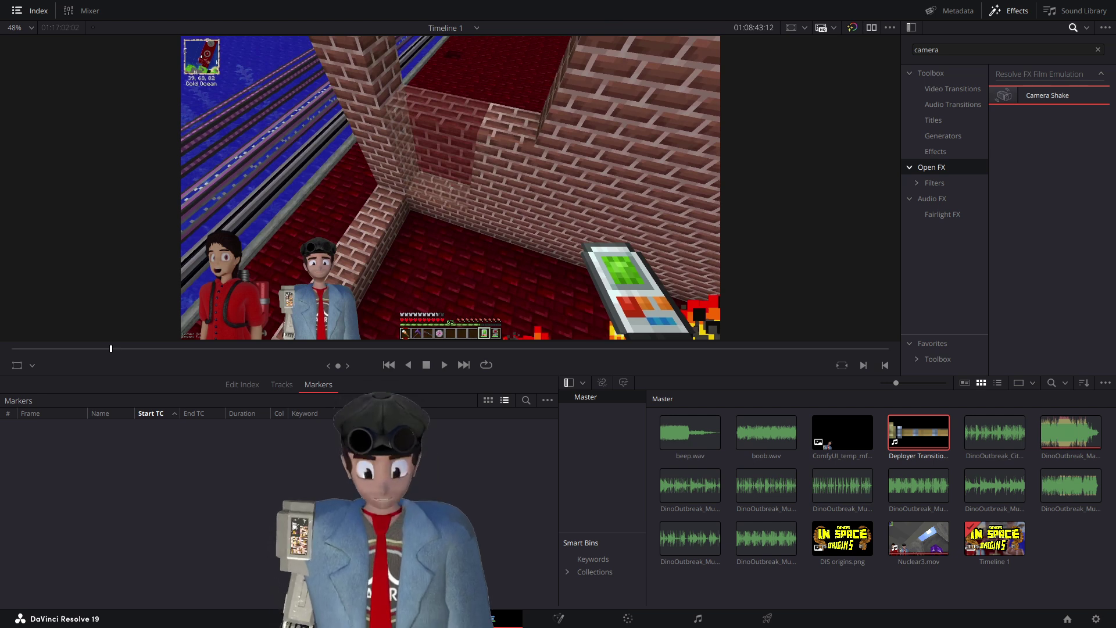
- Play the footage following the brick wall cut up to the approach to the stone tower
key(space)
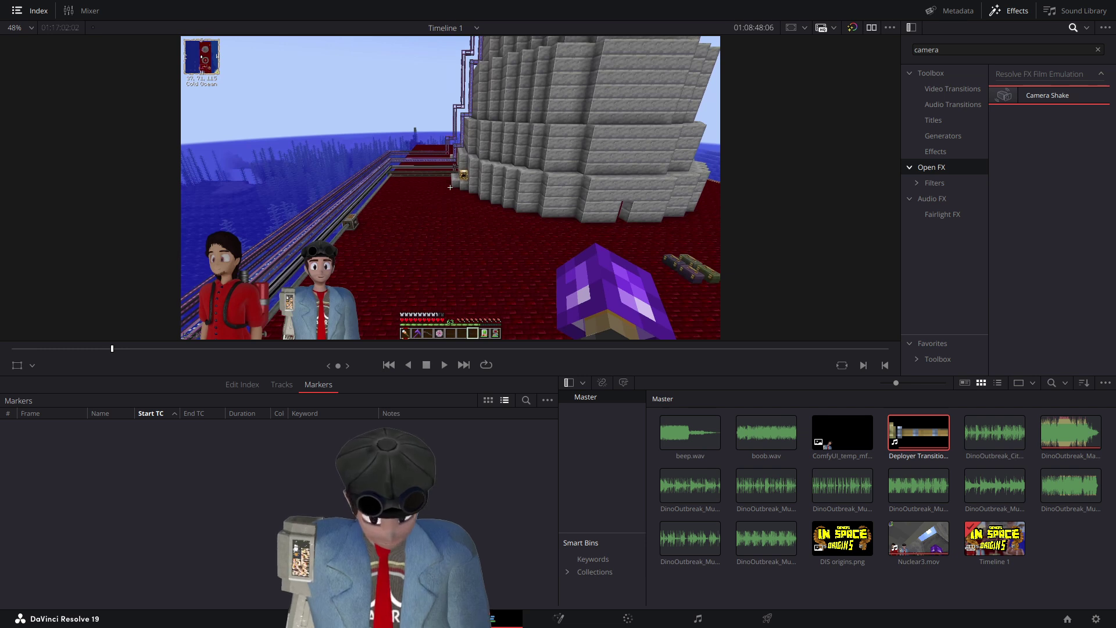
key(space)
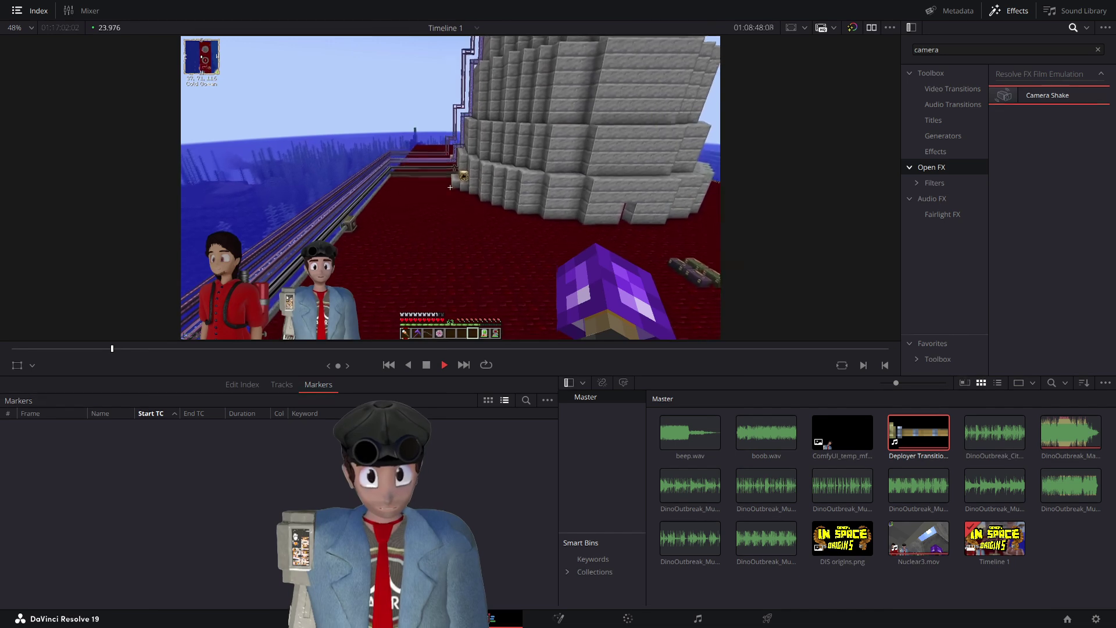
key(space)
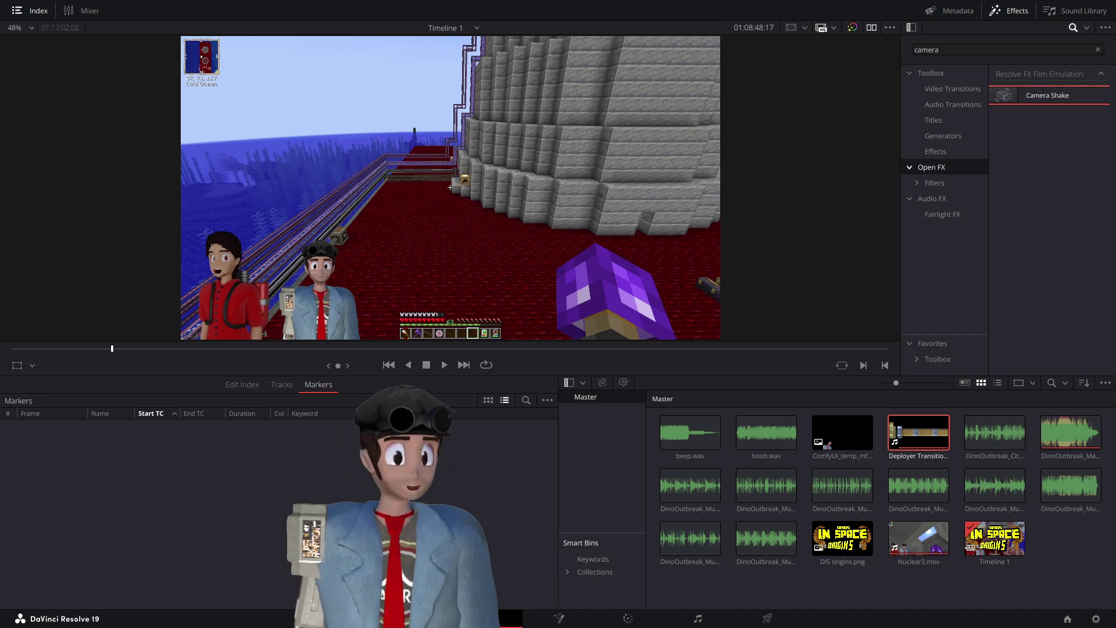
- Find the Deployer Push video transition by searching "depl", apply it to the brick wall cut and play it back
click(953, 88)
double_click(964, 50)
text(de)
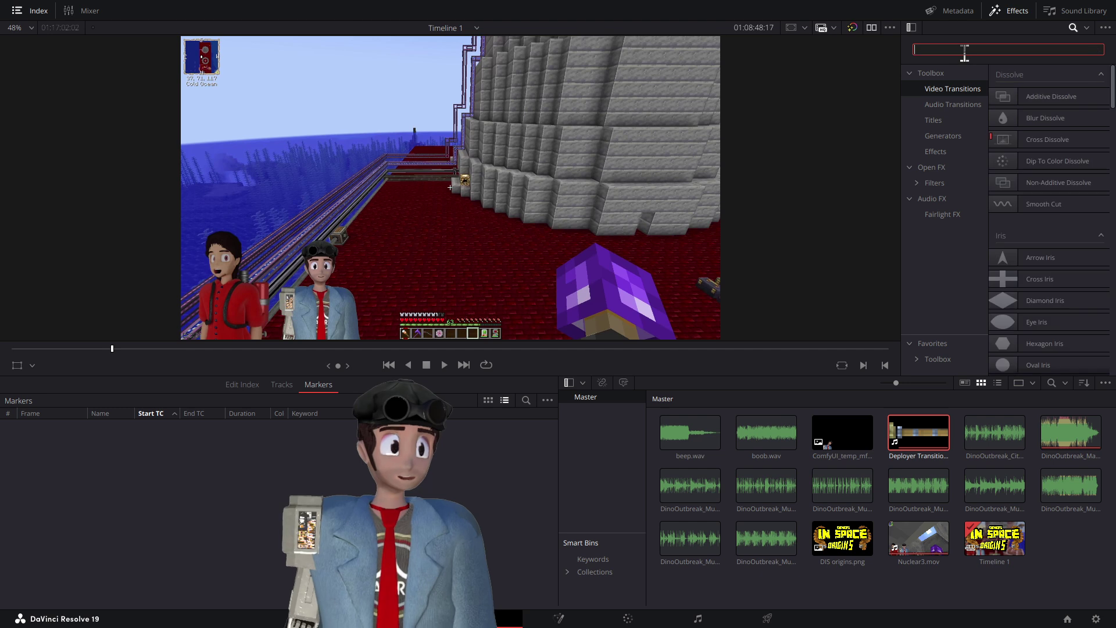
text(pl)
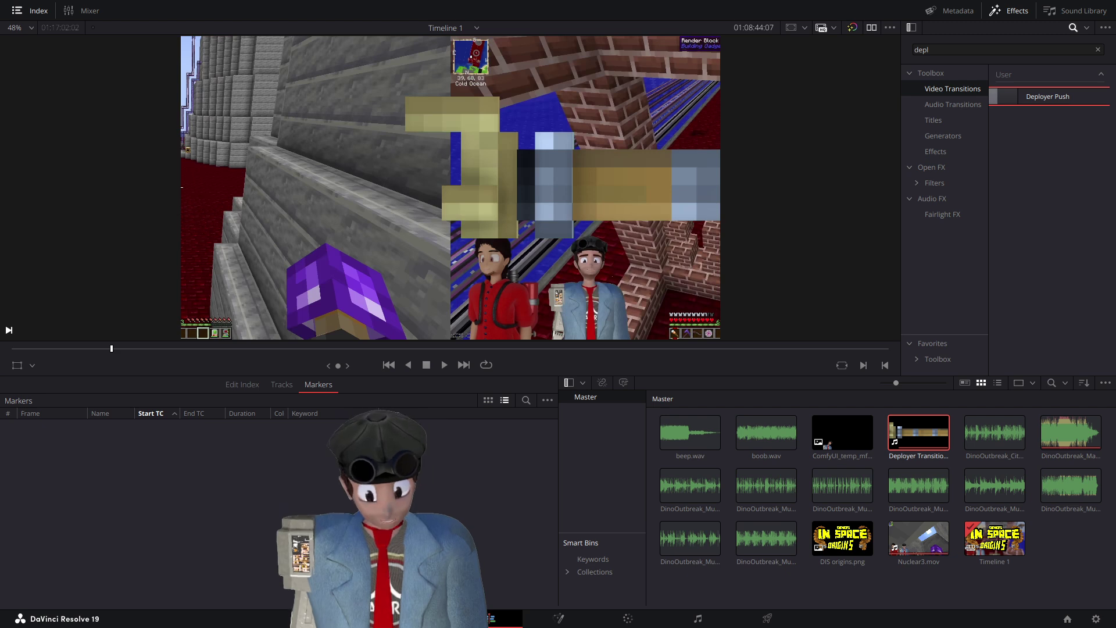
key(space)
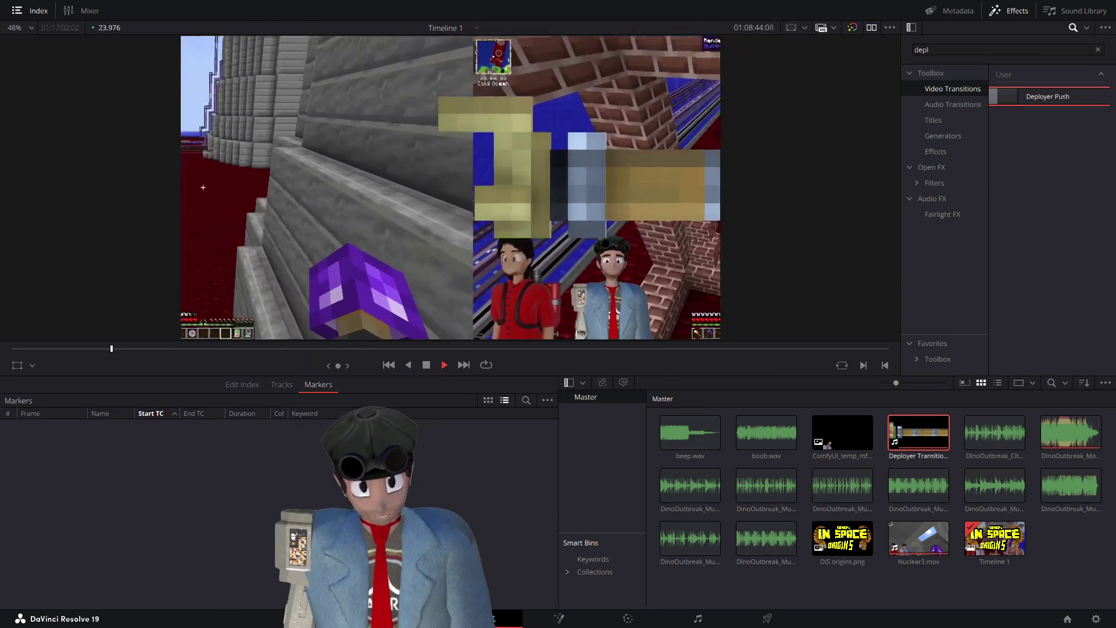
key(space)
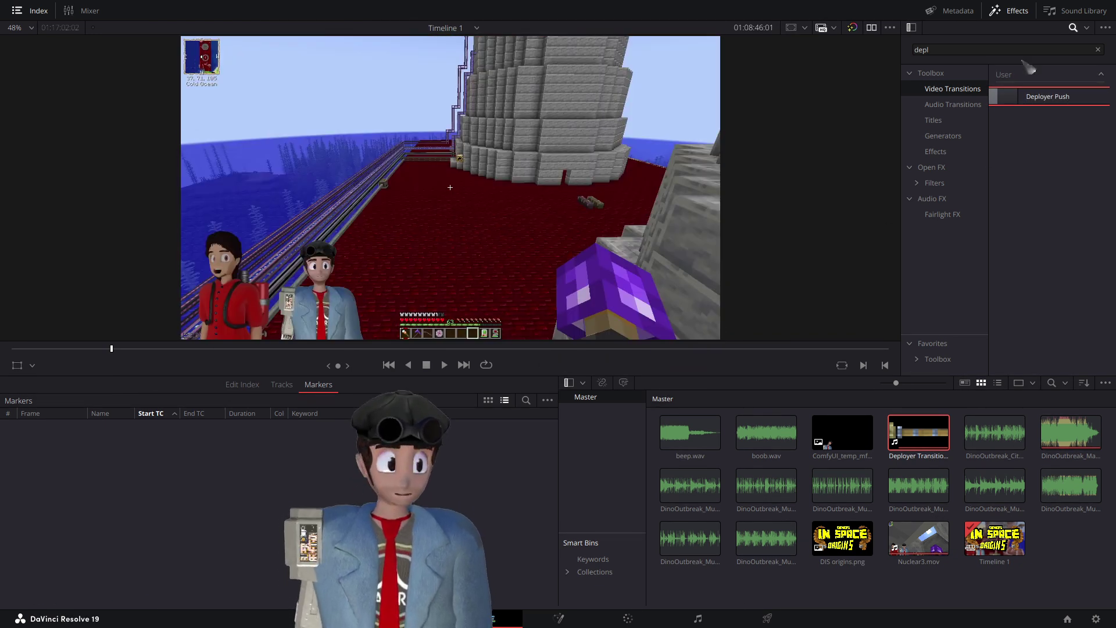
- Clear the transition search, browse down to the Motion transitions and play a little more of the tower footage
click(1098, 49)
scroll(1043, 208, down, 5)
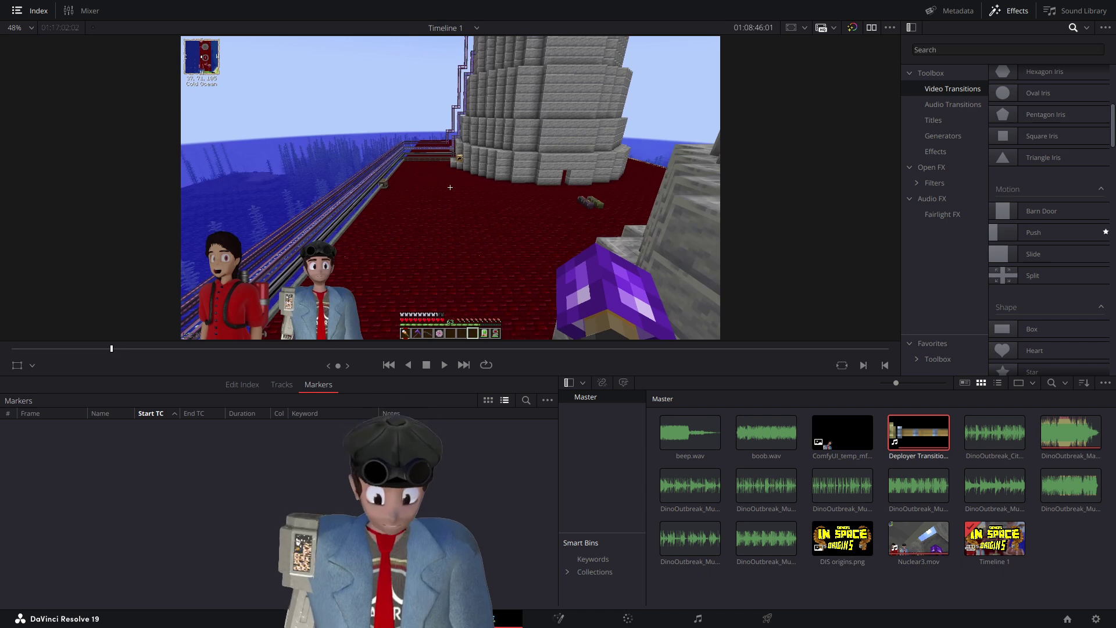
key(space)
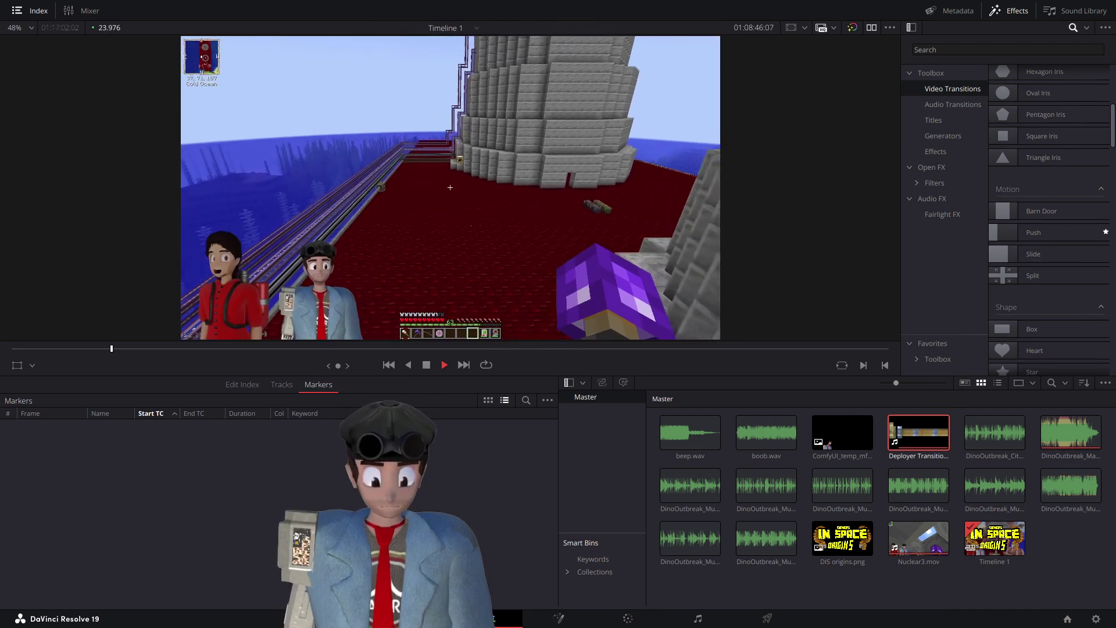
key(space)
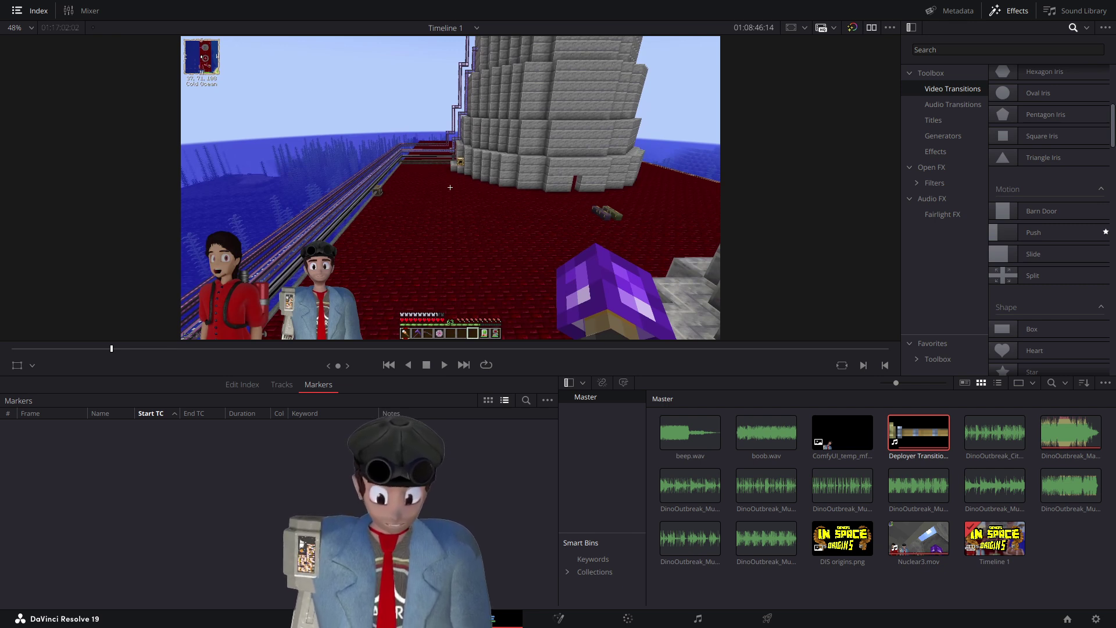
- Add a timeline marker at the Deployer Push transition, at 01:08:43:23, and name it "transition 1"
key(Up)
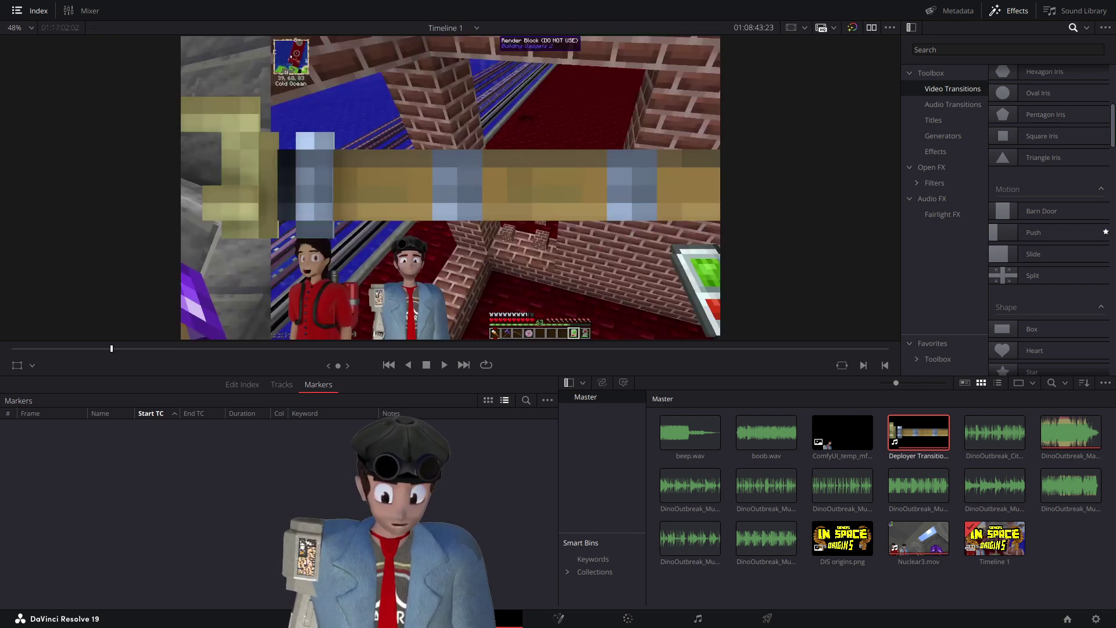
key(m)
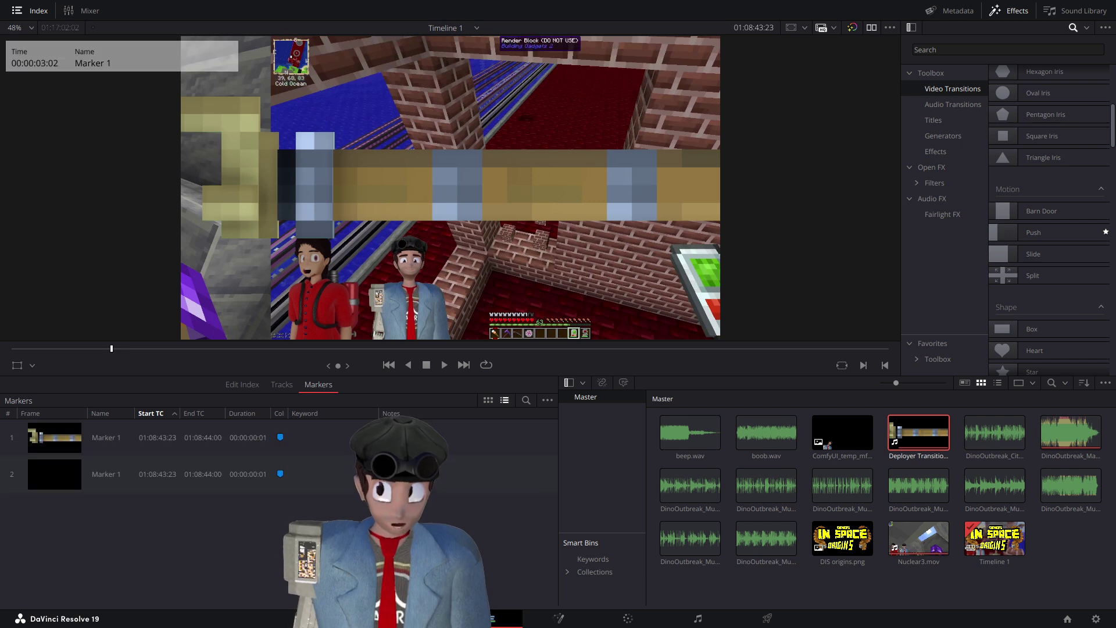
key(ctrl+z)
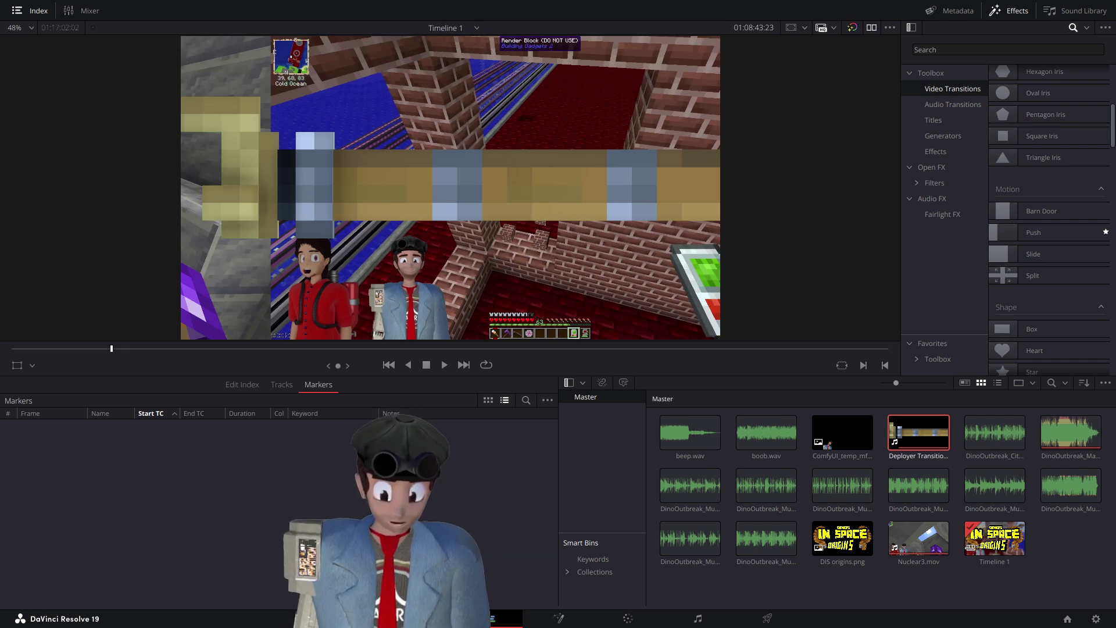
key(m)
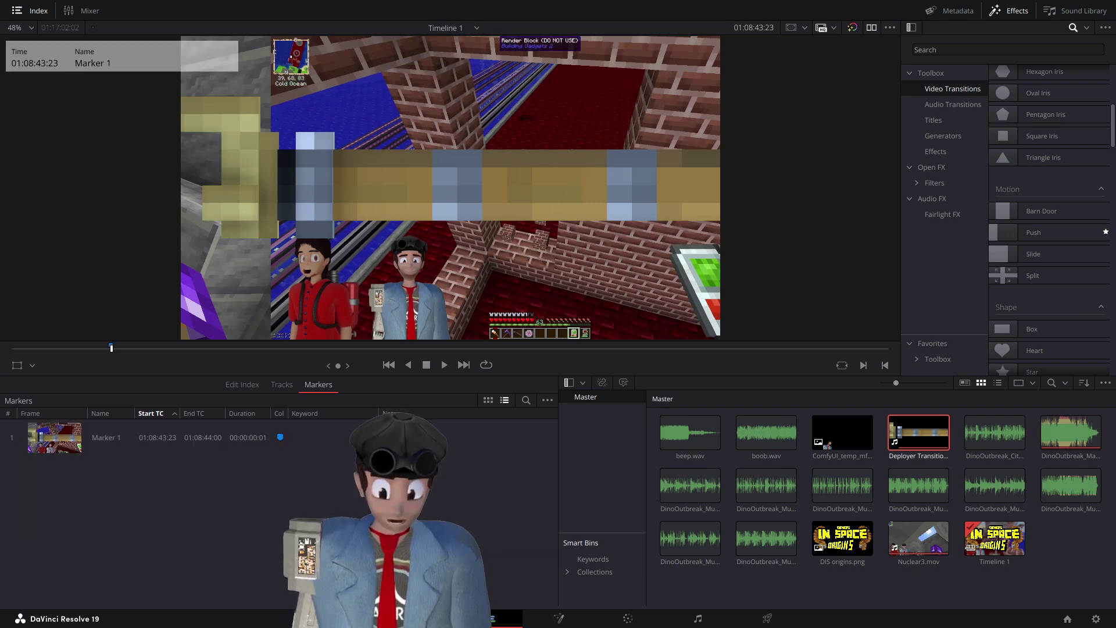
click(110, 442)
click(300, 506)
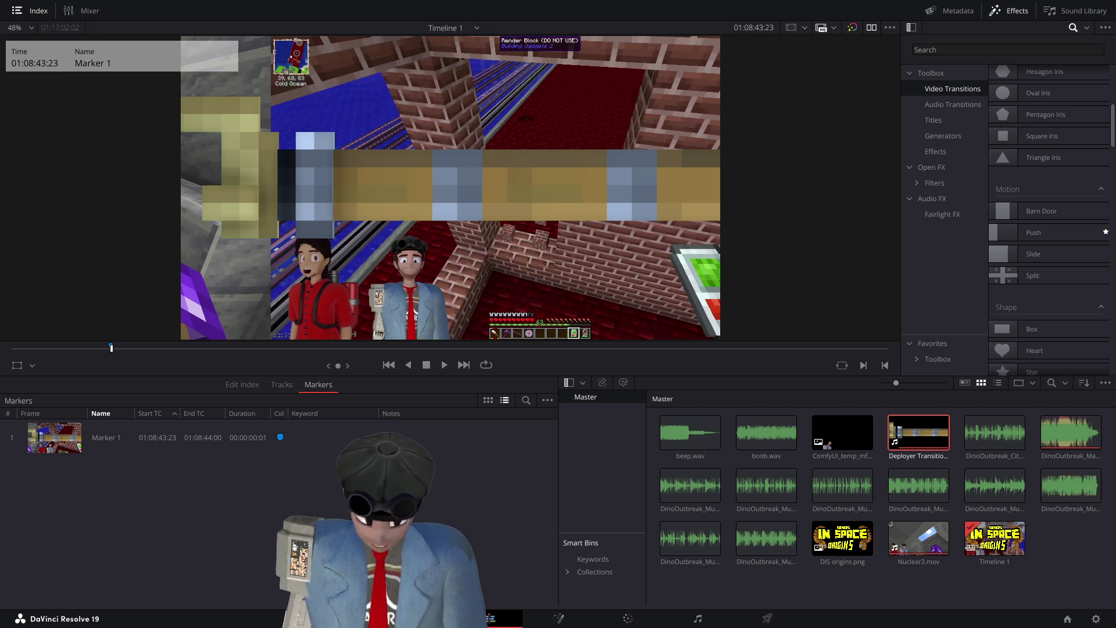
key(Return)
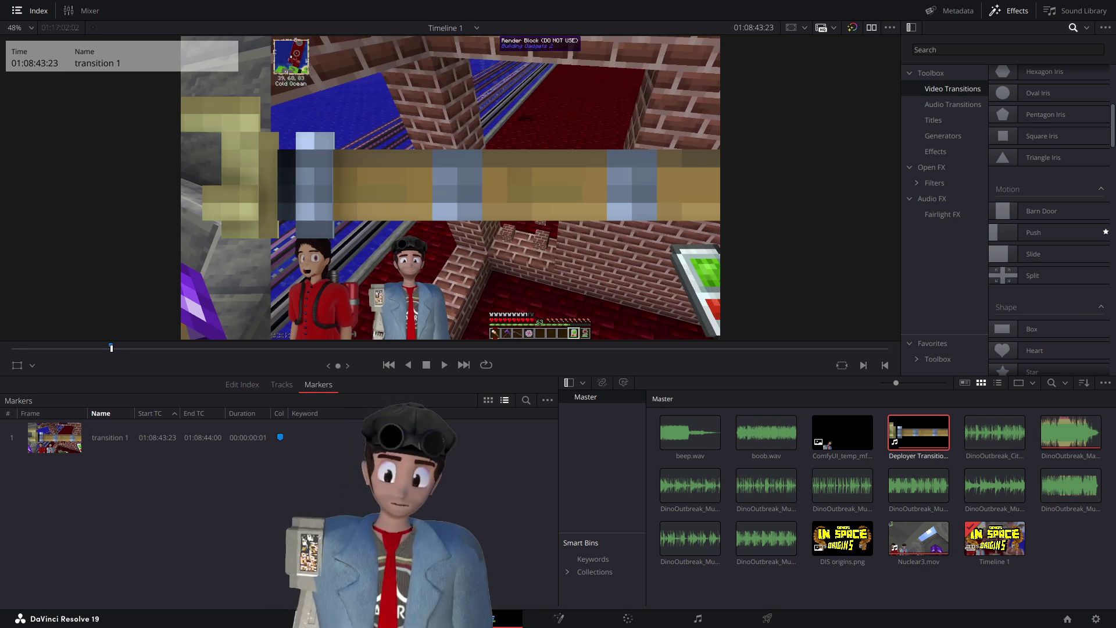
- Play the rooftop footage from 01:47:29:23 and go back to the red-shirted character's close-up at 01:47:32:19
key(space)
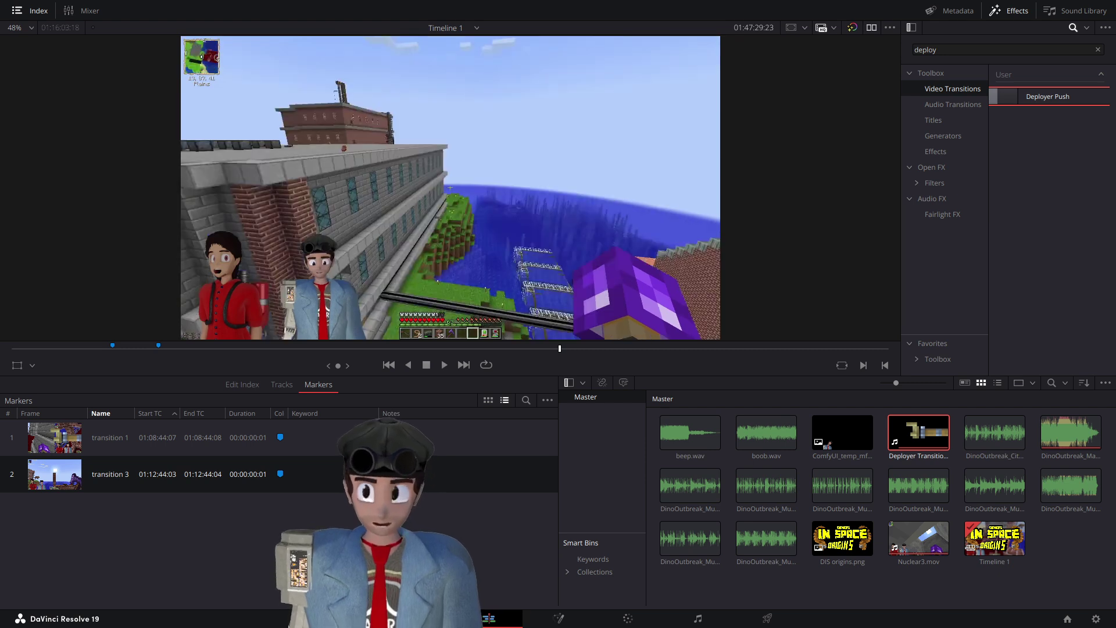
key(space)
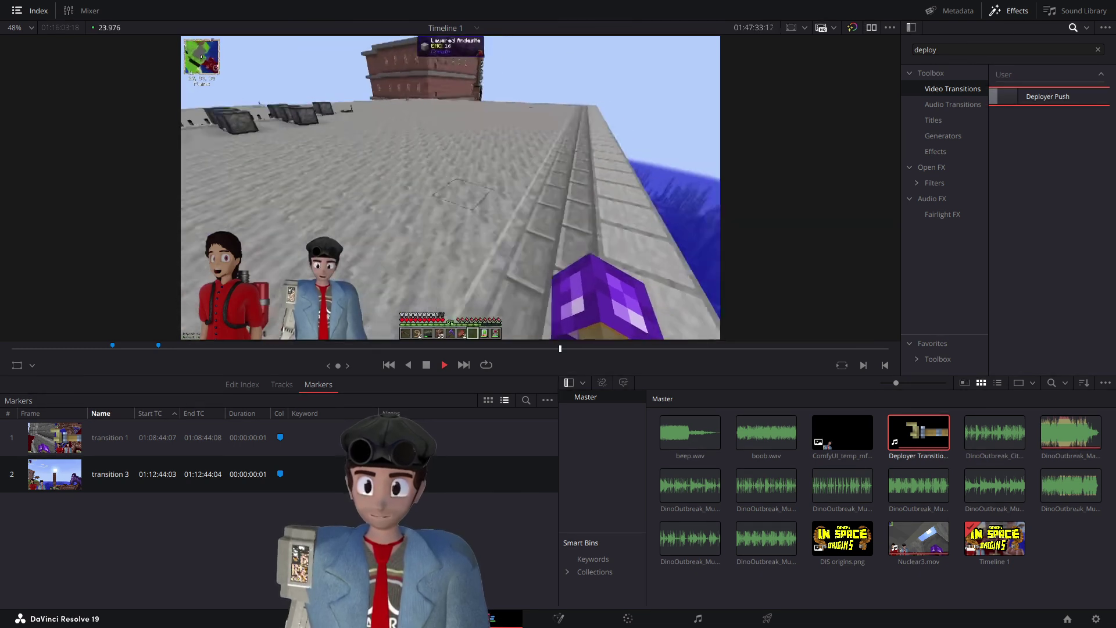
key(space)
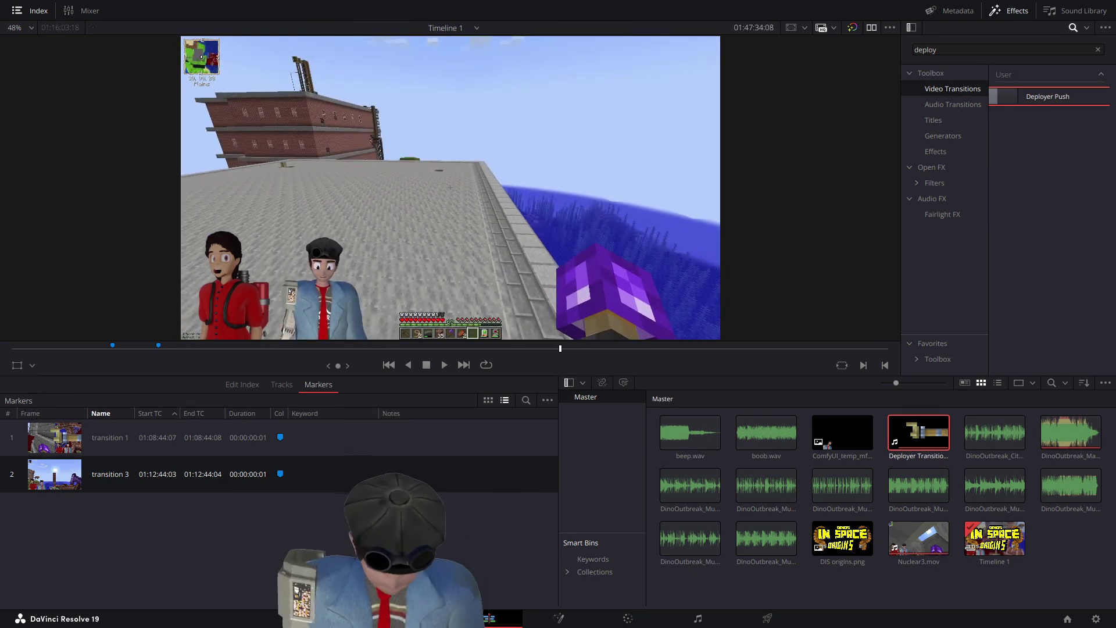
key(j)
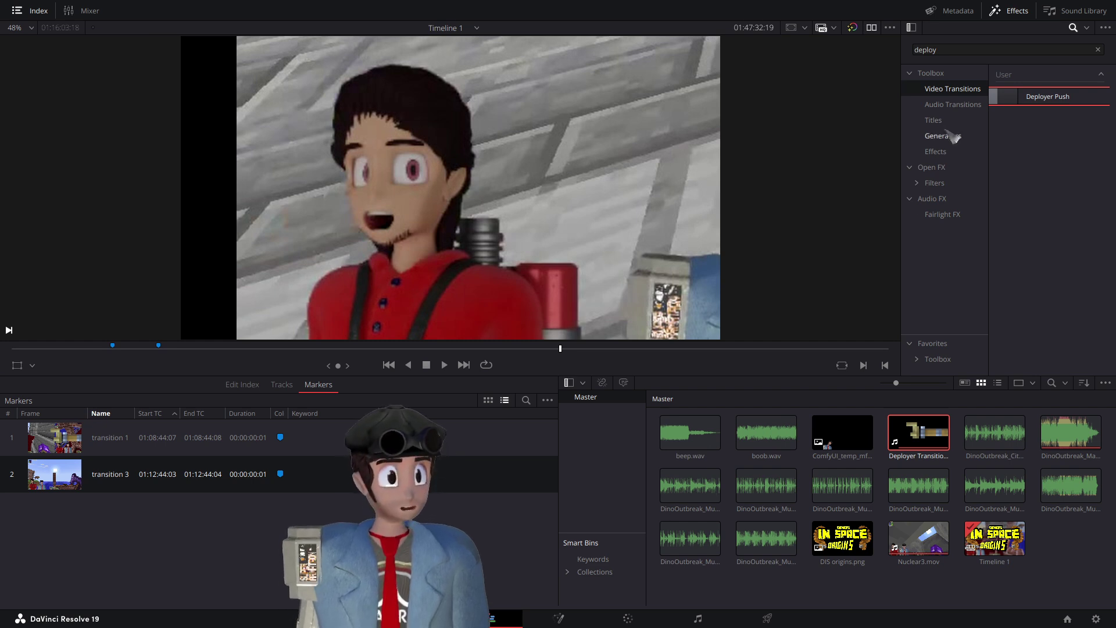
- Add the Digital Glitch effect to the red-shirted character's close-up at 01:47:32:19 on the timeline
click(947, 155)
click(1097, 49)
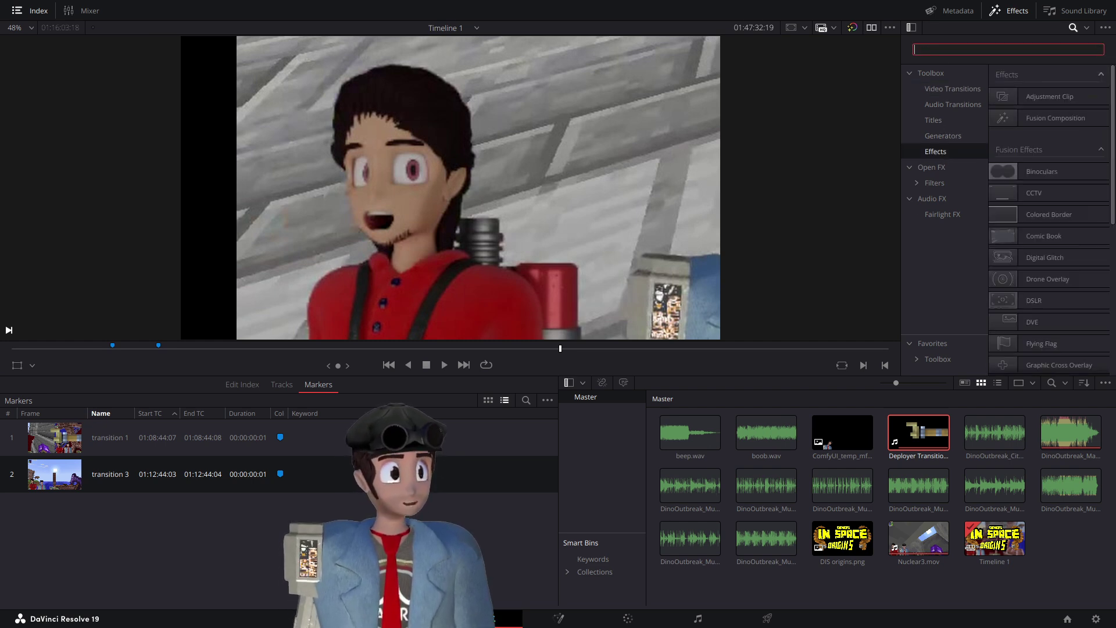
scroll(1055, 238, down, 3)
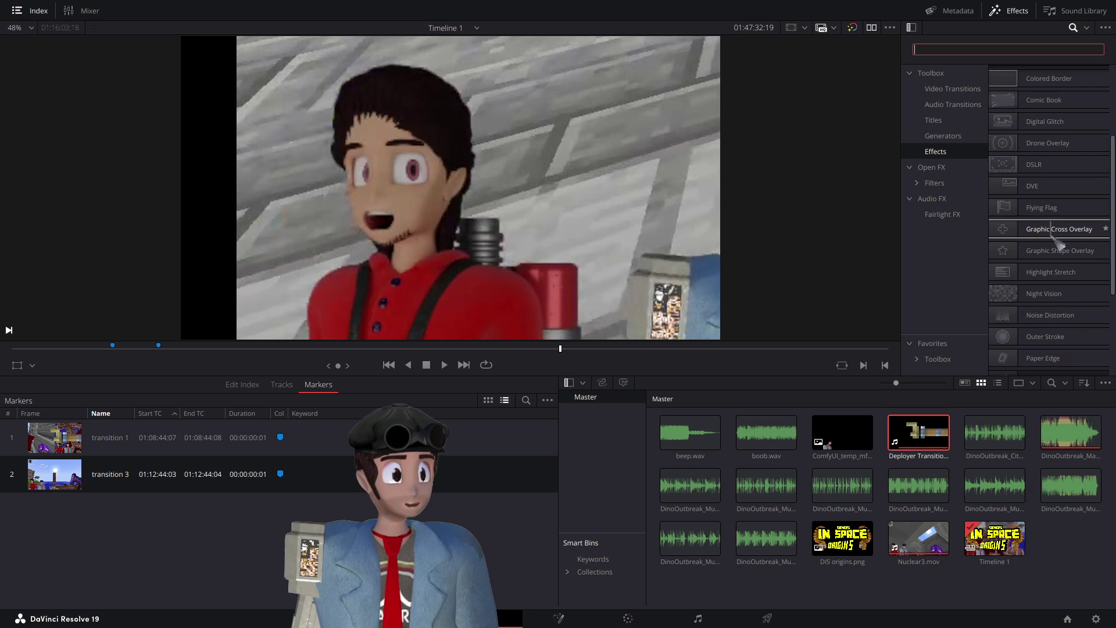
scroll(1055, 241, down, 2)
scroll(1056, 241, up, 2)
drag(1045, 122, 700, 612)
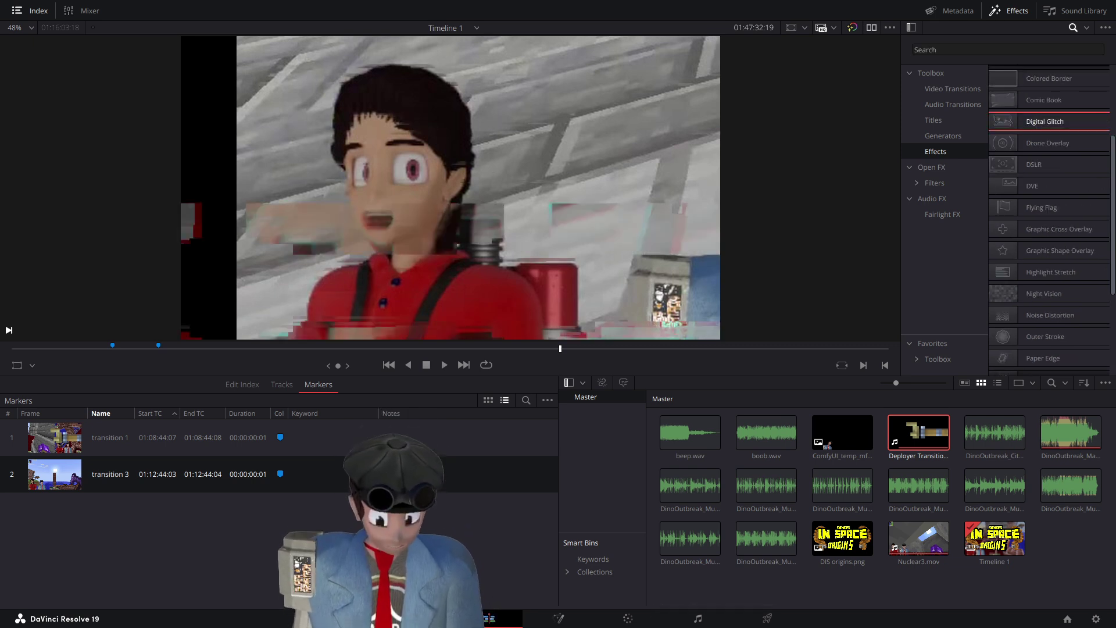
- Play through the Digital Glitch close-up and the rooftop footage after it, and return to 01:47:32:19
key(space)
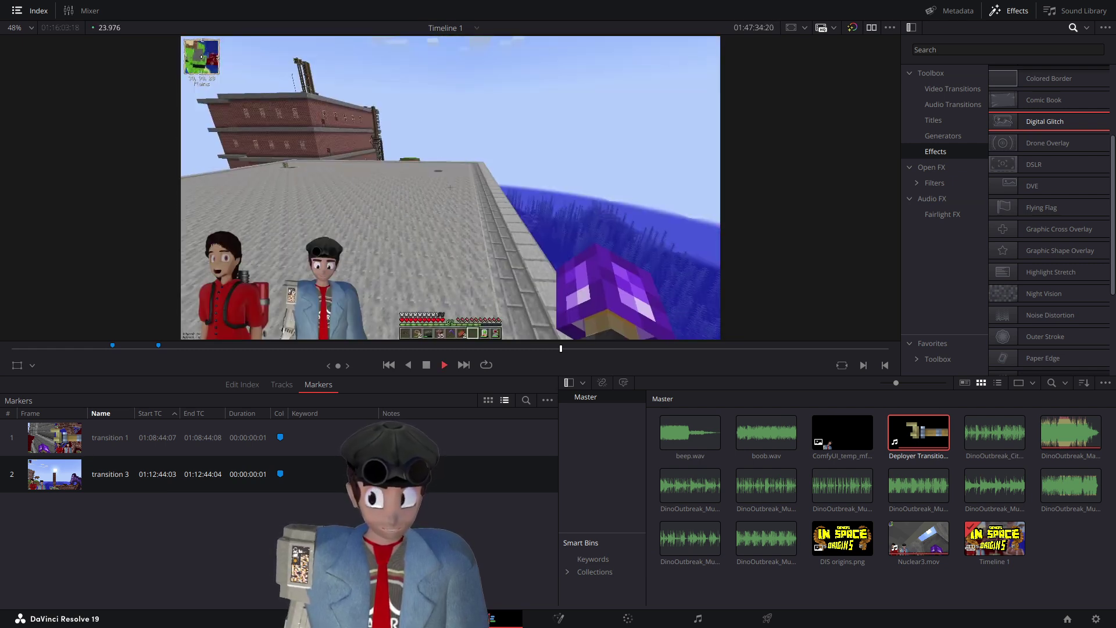
key(space)
key(space)
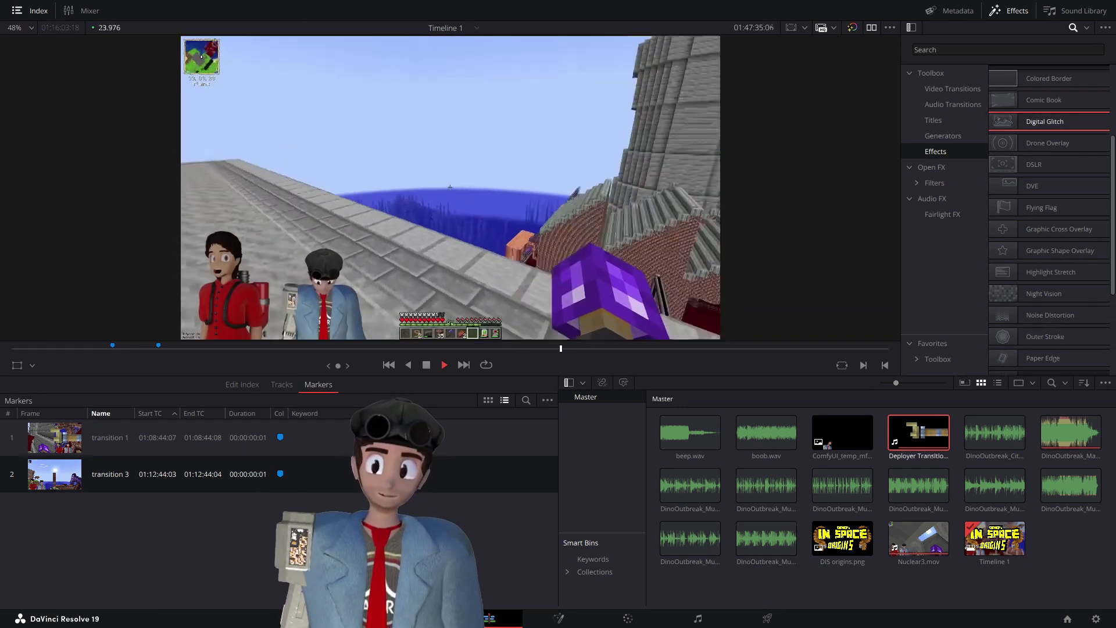
key(space)
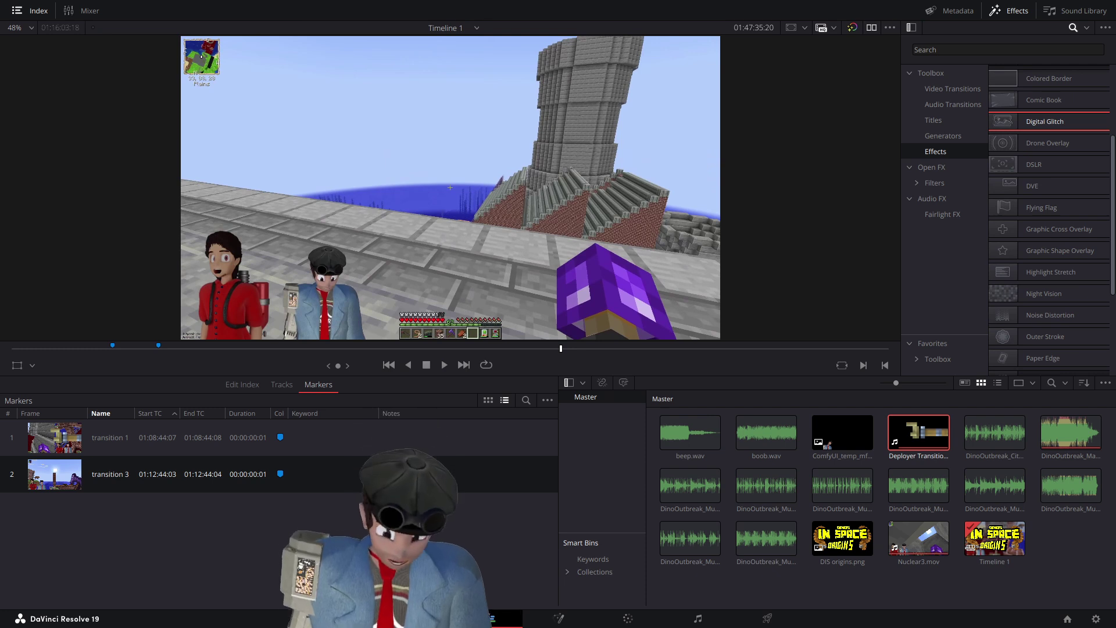
key(j)
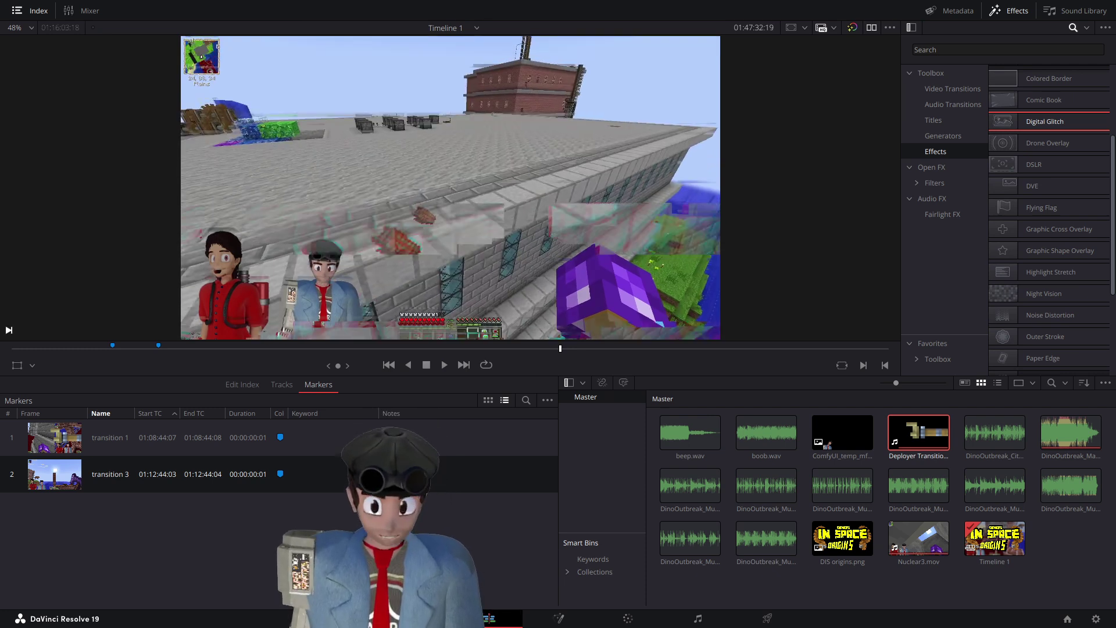
- Step back frame by frame around the start of the glitch, and play on to the workshop interior footage
key(space)
key(Left)
key(Left)
key(Left)
key(Left)
key(Left)
key(Left)
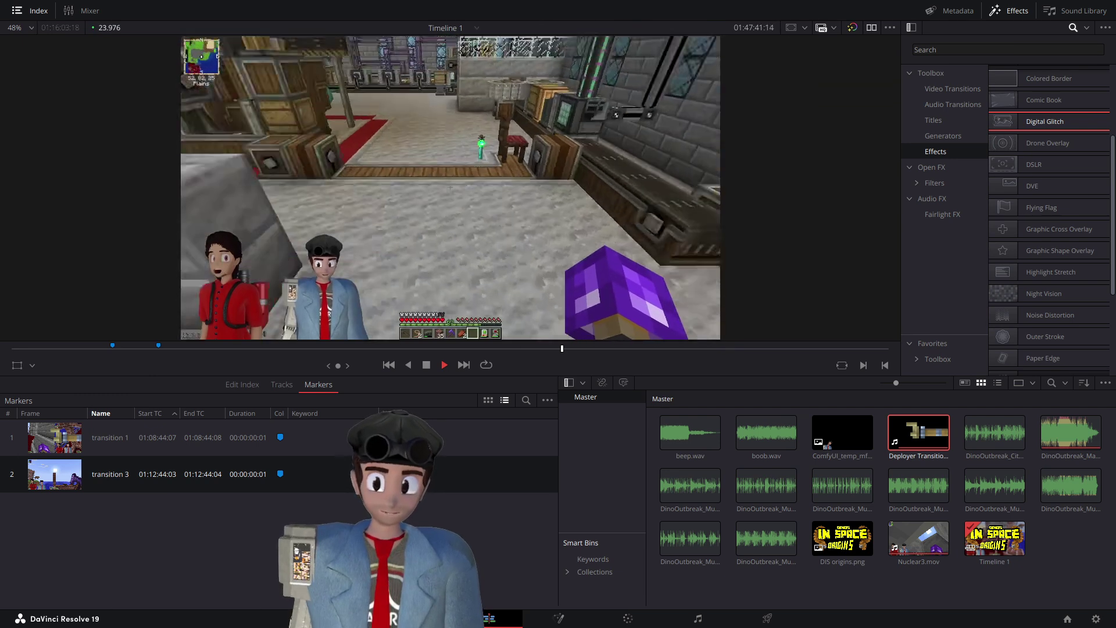
key(space)
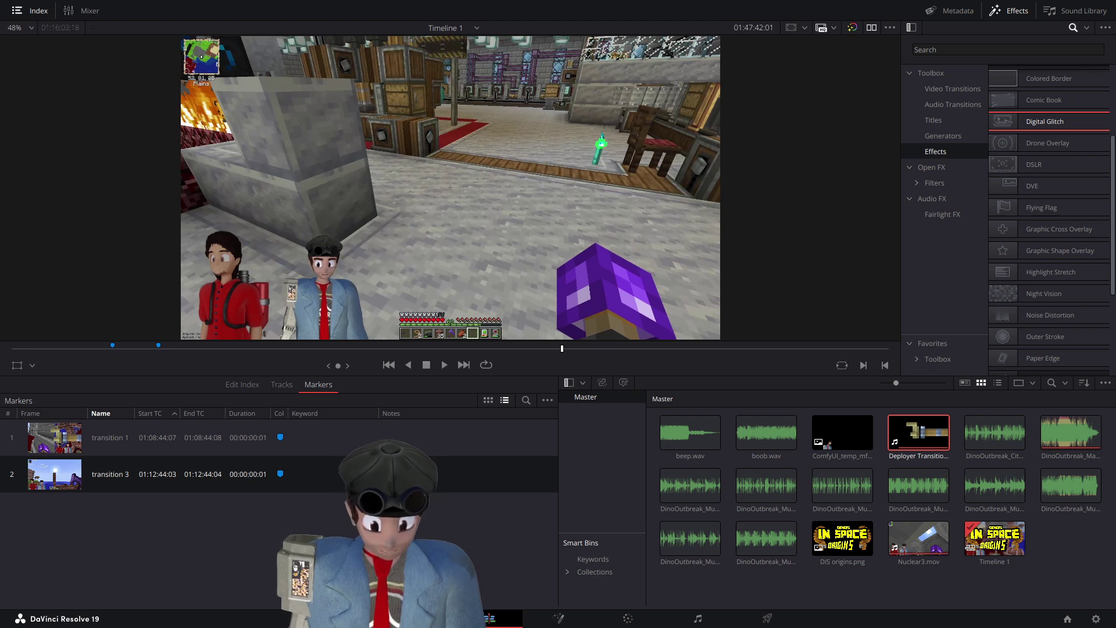
- Return to the glitched close-up and examine its distortion frame by frame up to 01:47:33:04
key(Up)
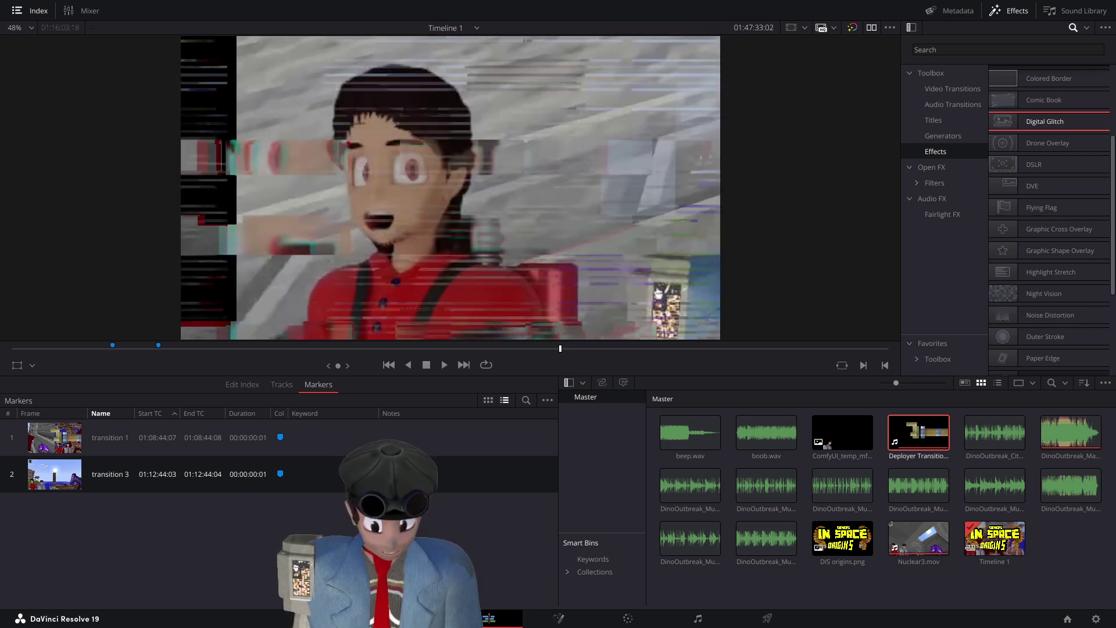
key(space)
key(space)
key(Left)
key(Left)
key(Left)
key(Left)
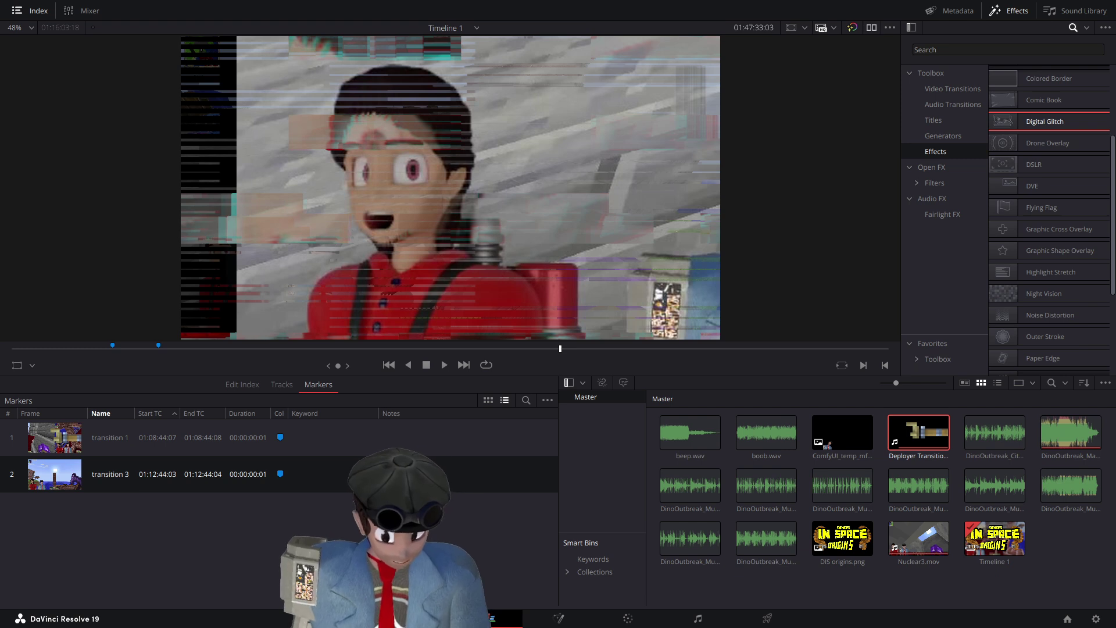
key(Right)
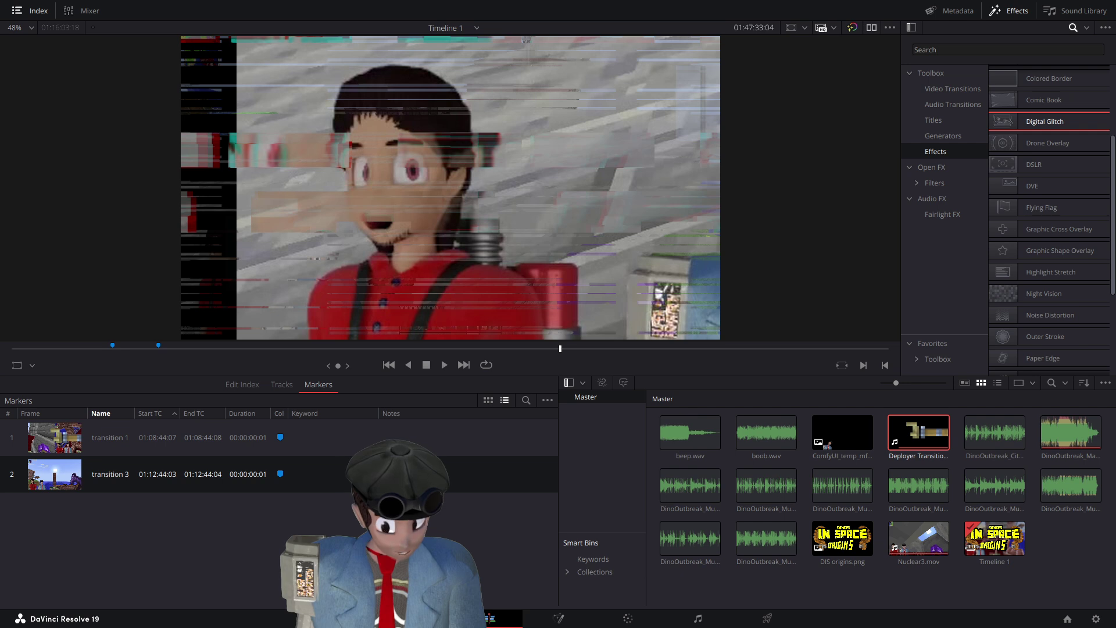
- Play from the glitched close-up through the following rooftop and interior footage to review the result
key(space)
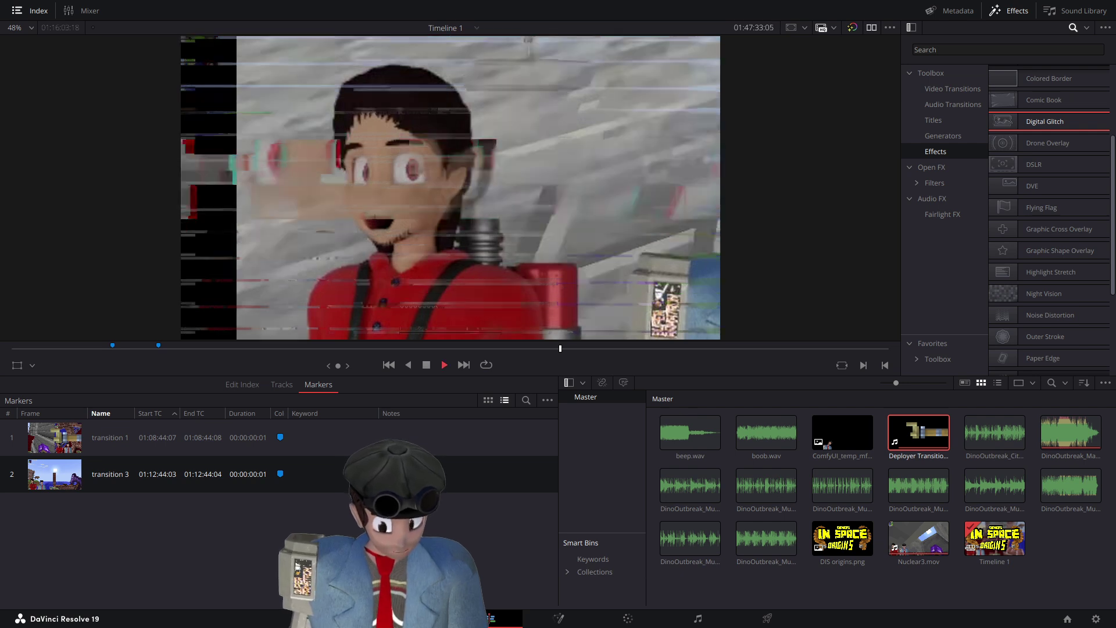
key(space)
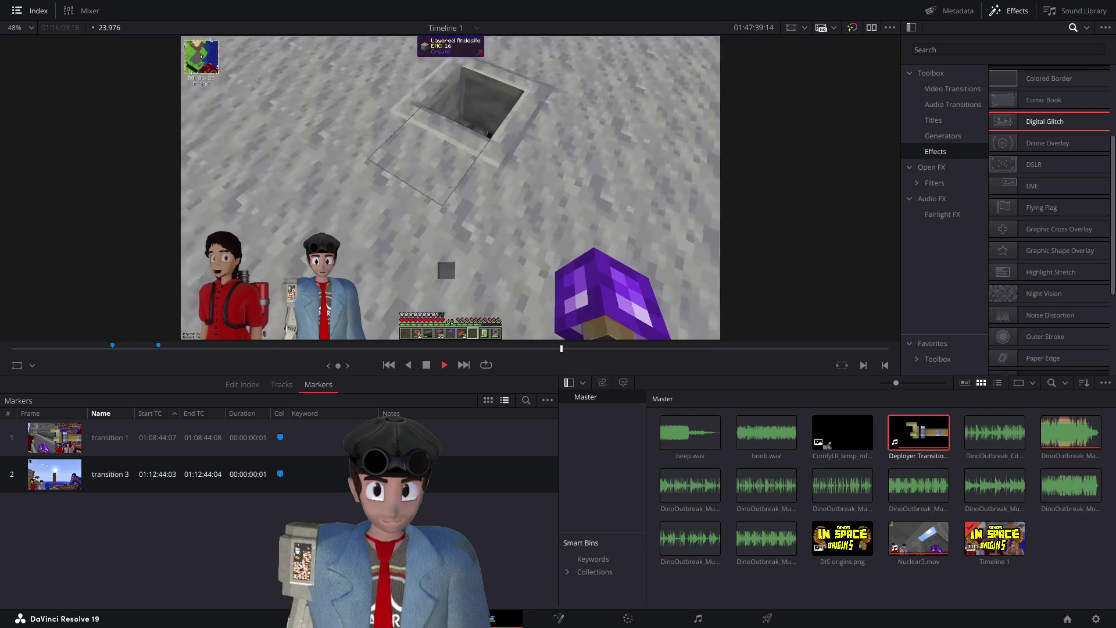
key(space)
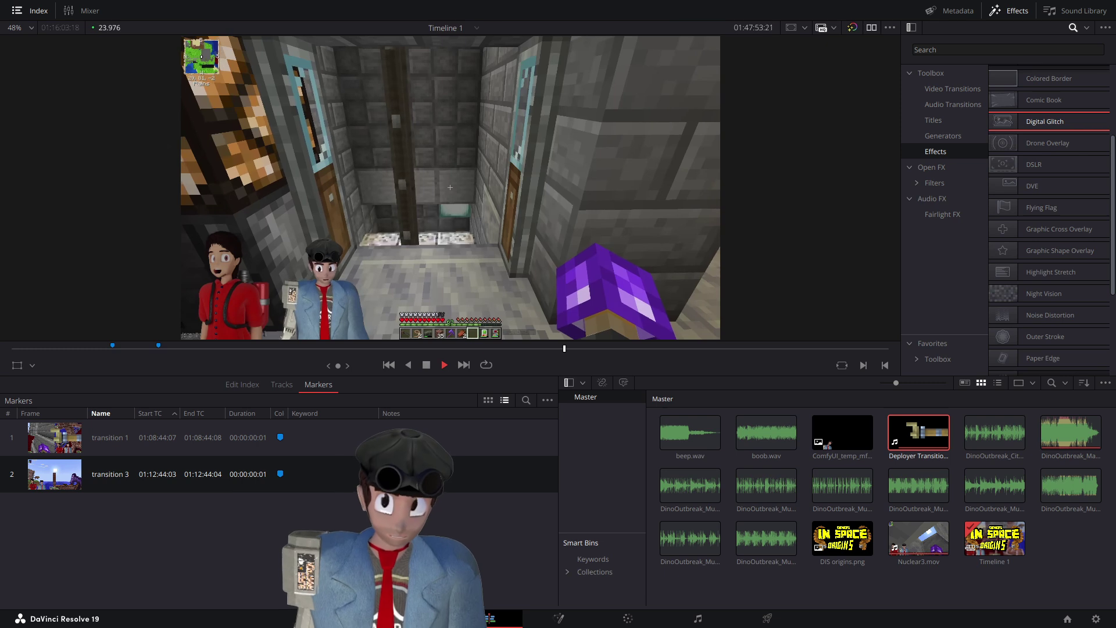
- Play the interior footage, jump to the cut after 01:48:03:15, and review the footage around and beyond it
key(space)
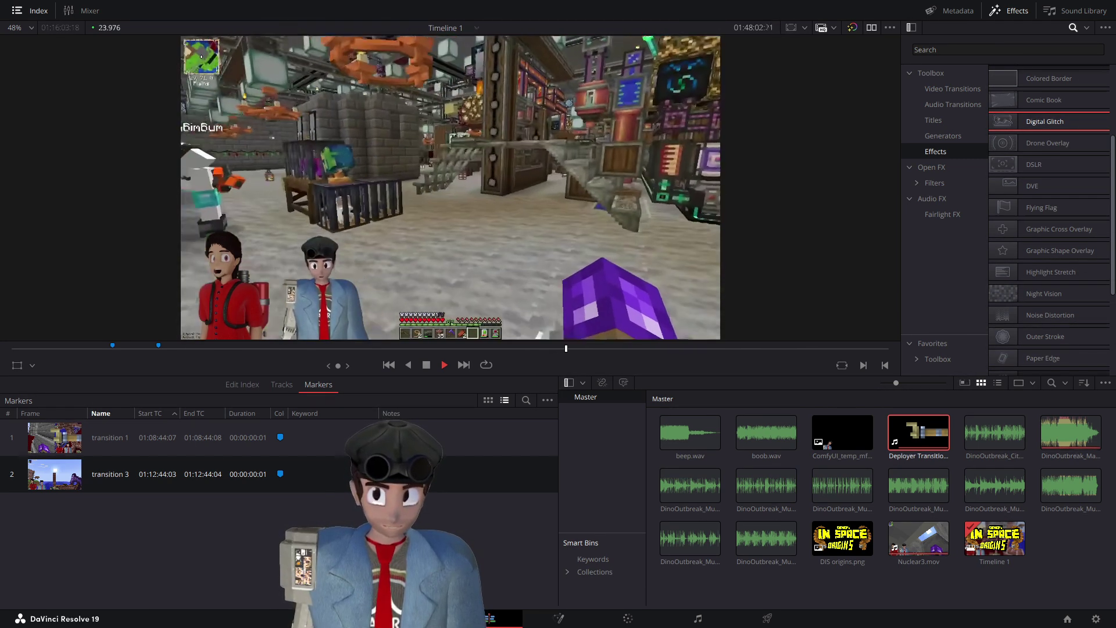
key(space)
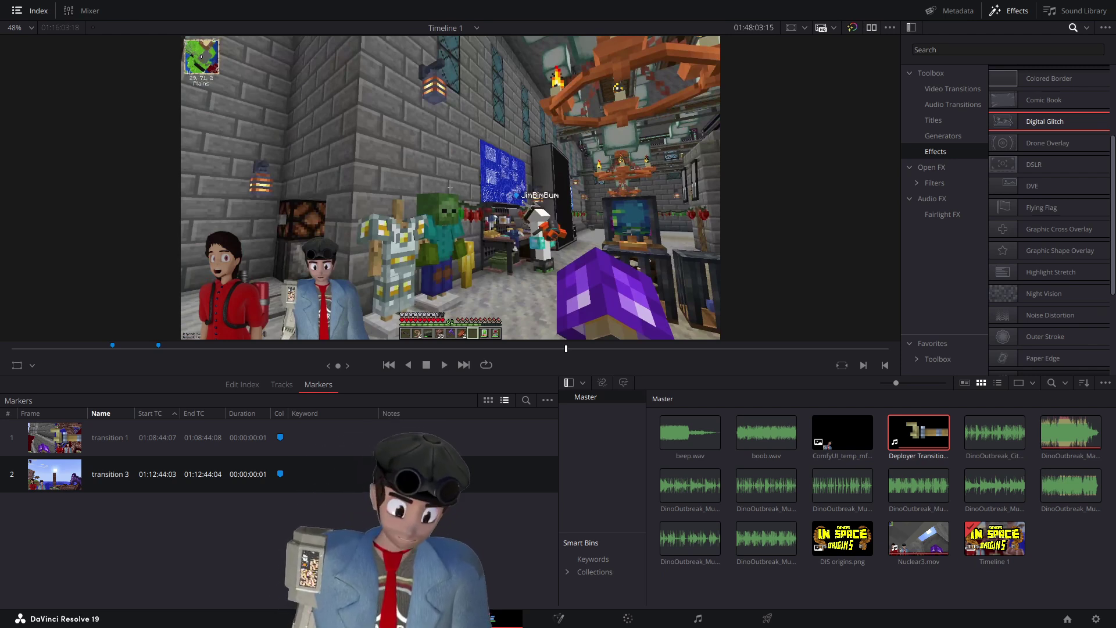
key(Down)
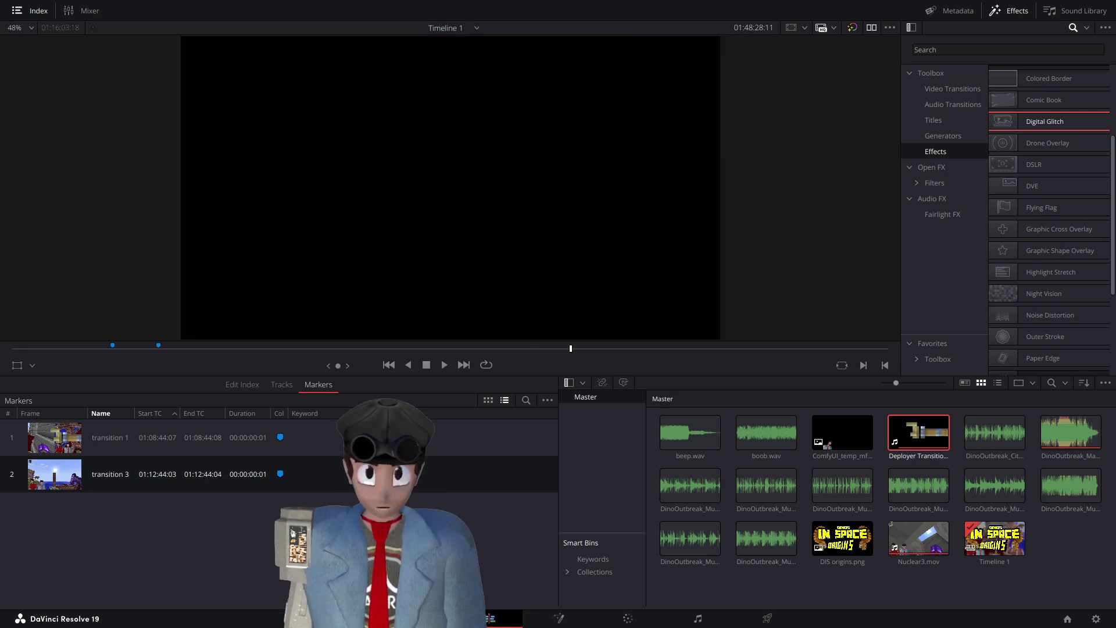
key(j)
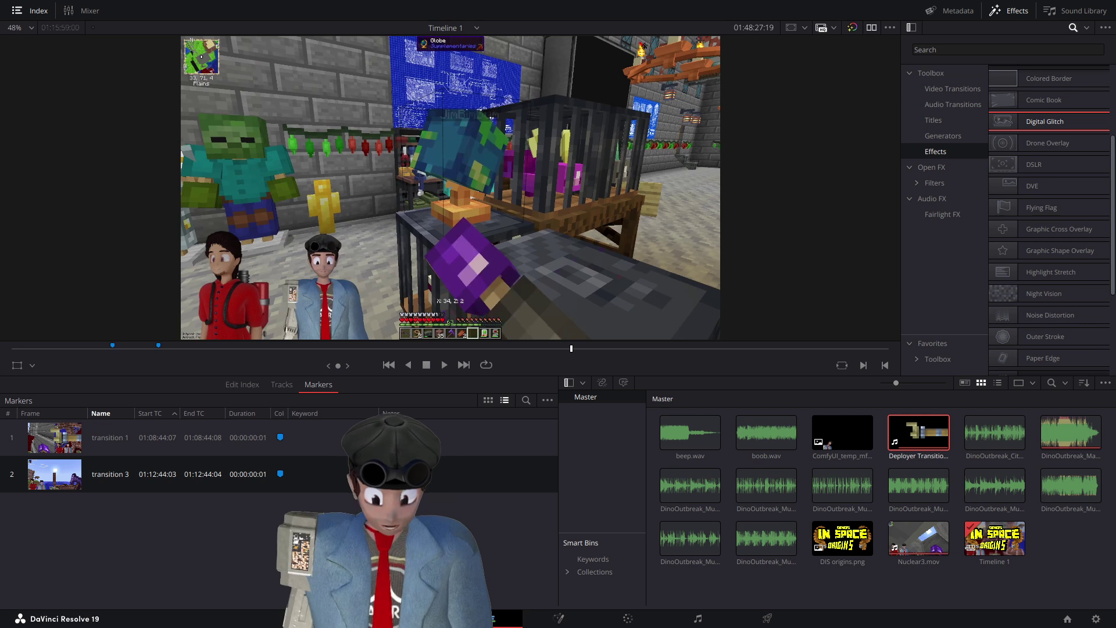
key(l)
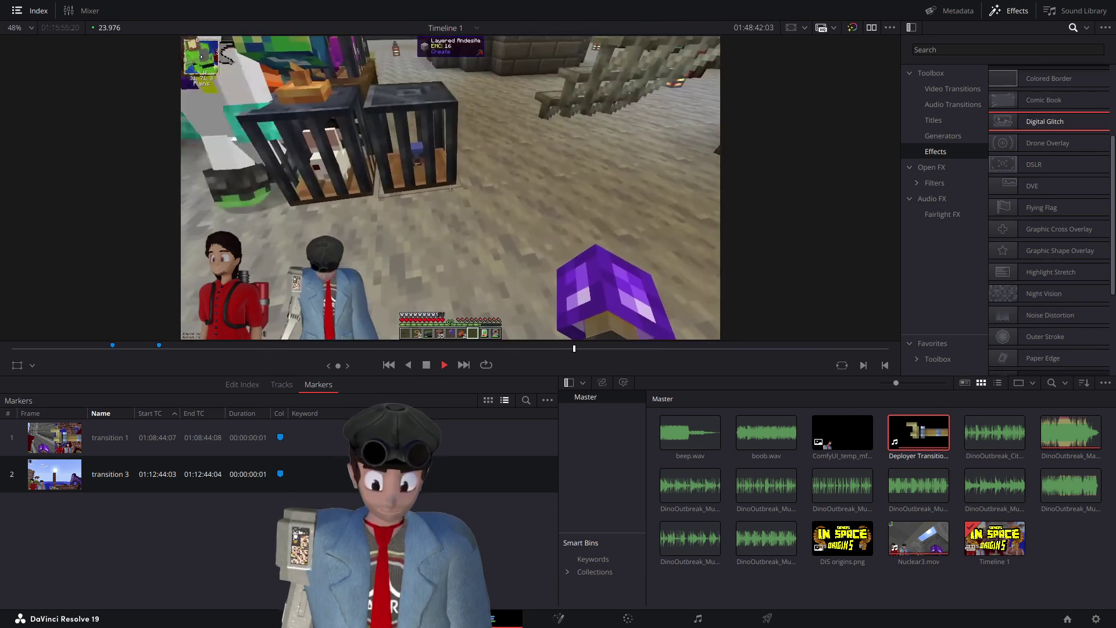
key(space)
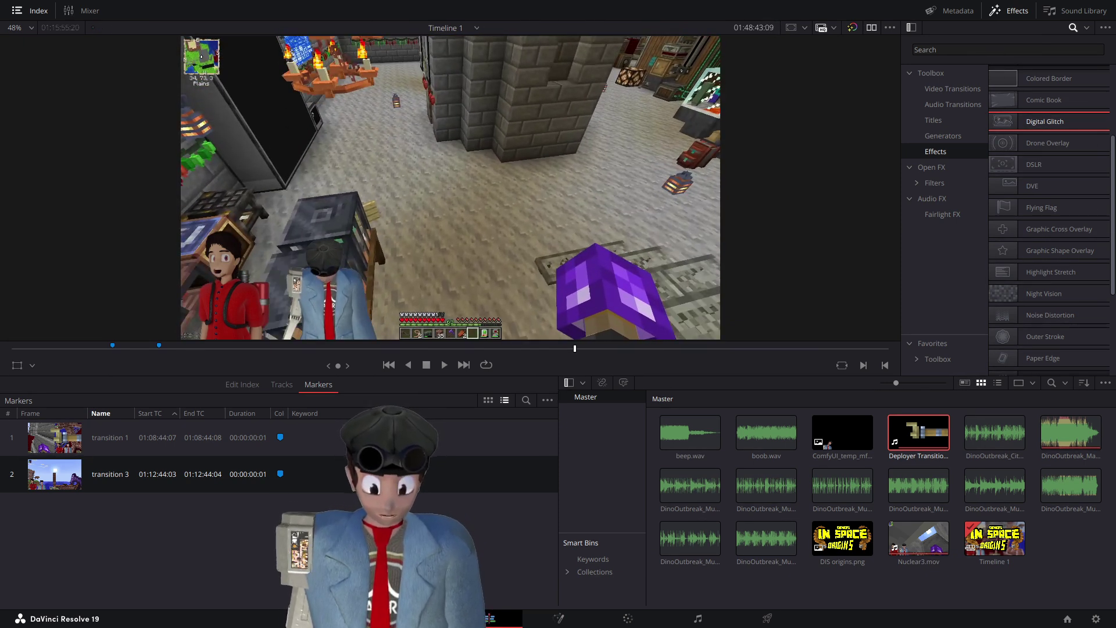
- Run the playback backwards and stop the playhead at 01:48:27:20, near the end of the workshop shot
key(j)
key(j)
key(k)
key(j)
key(k)
key(j)
key(k)
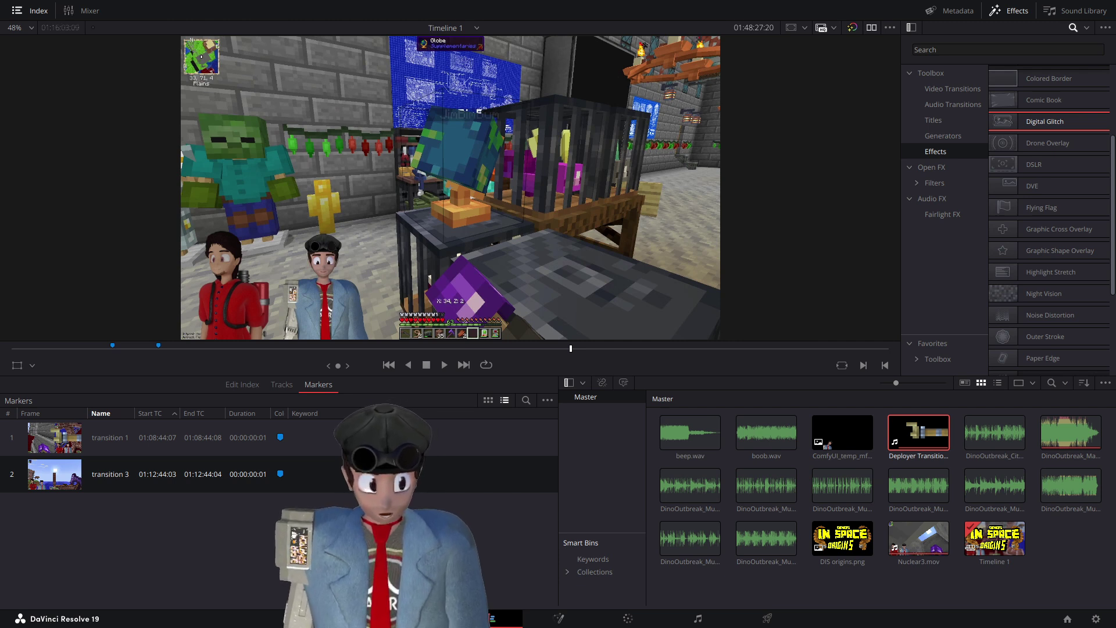
- Switch to the Dolphin file manager and open the videoediting folder under Stream Assets and Commercials
key(alt+Tab)
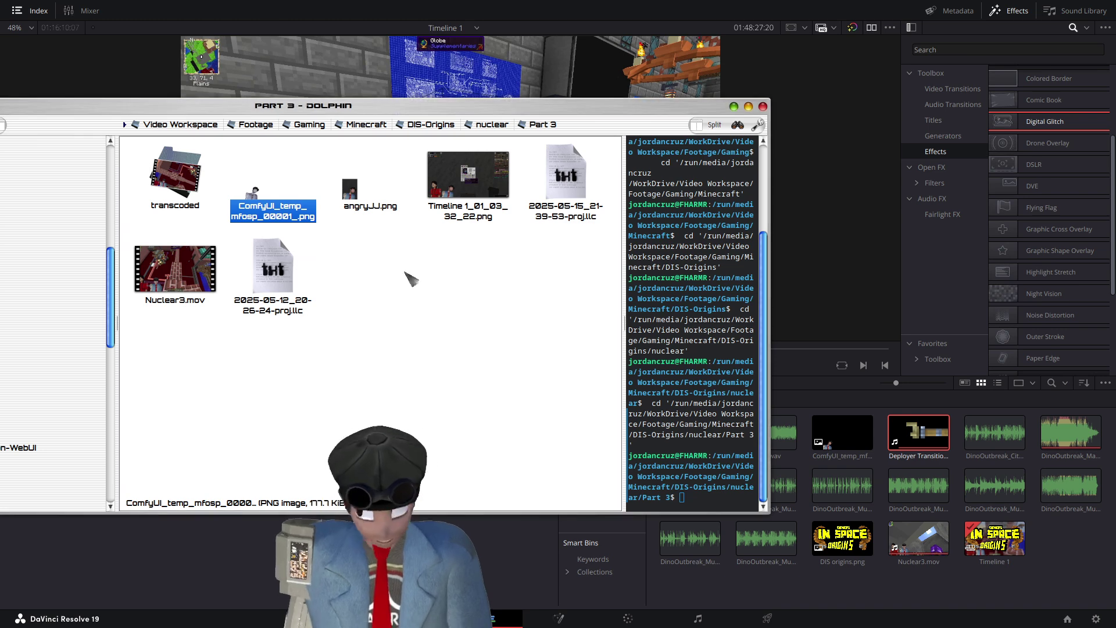
drag(423, 111, 653, 75)
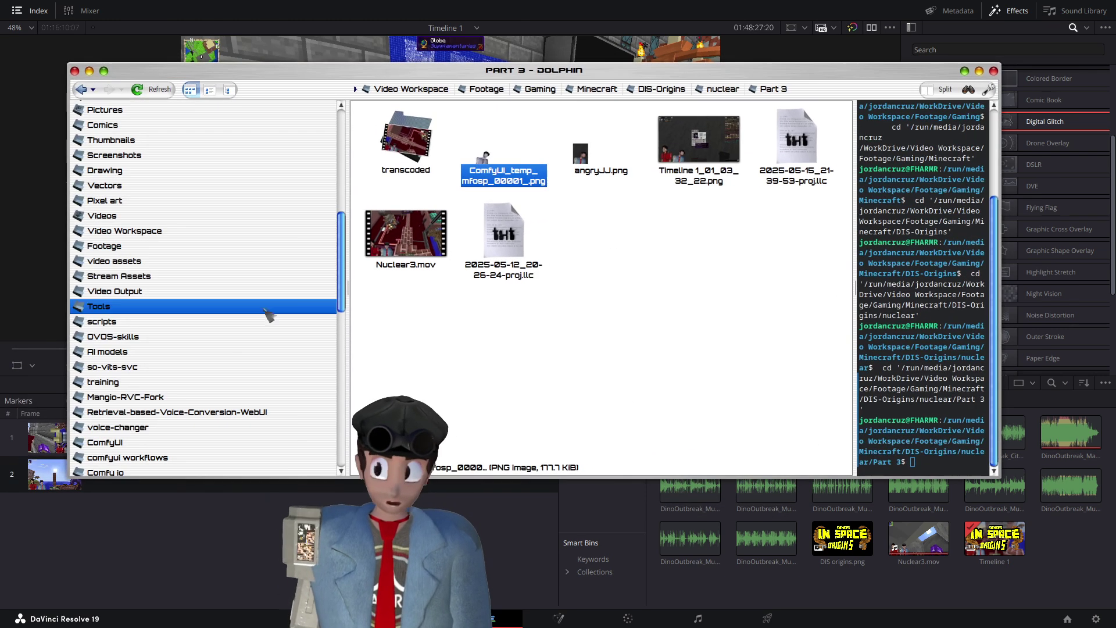
click(194, 278)
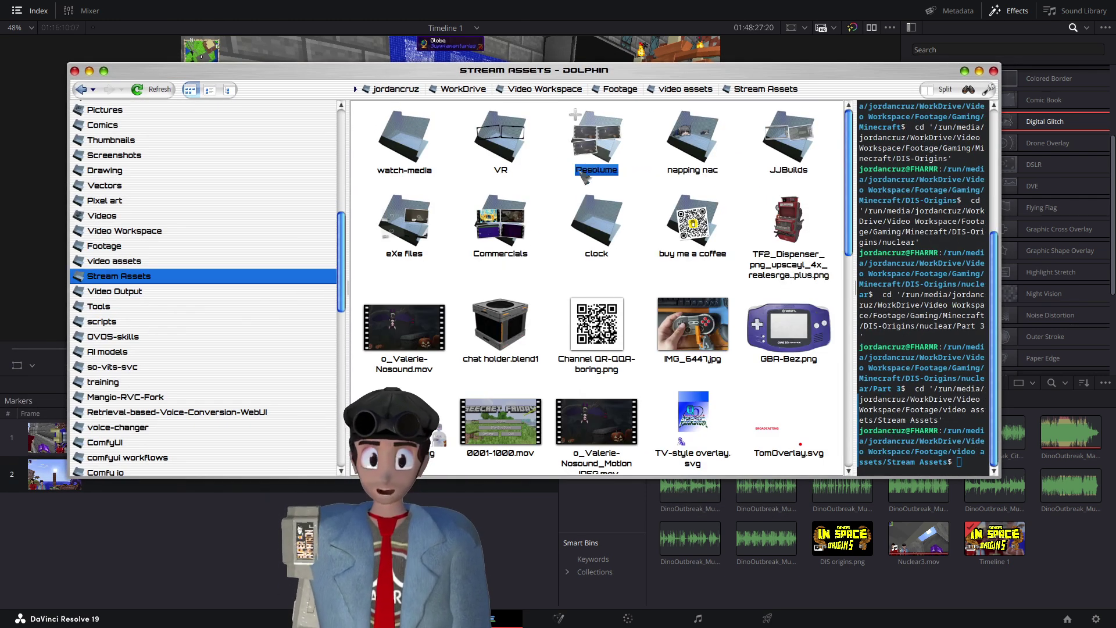
click(500, 224)
click(415, 162)
- Import JJ Toggle pack ad.mov, o_bumper.mov and o_forecast0001-1372.mov into the media pool, and insert o_bumper.mov after the workshop shot
drag(378, 237, 608, 169)
drag(644, 76, 503, 58)
drag(435, 125, 954, 583)
click(954, 583)
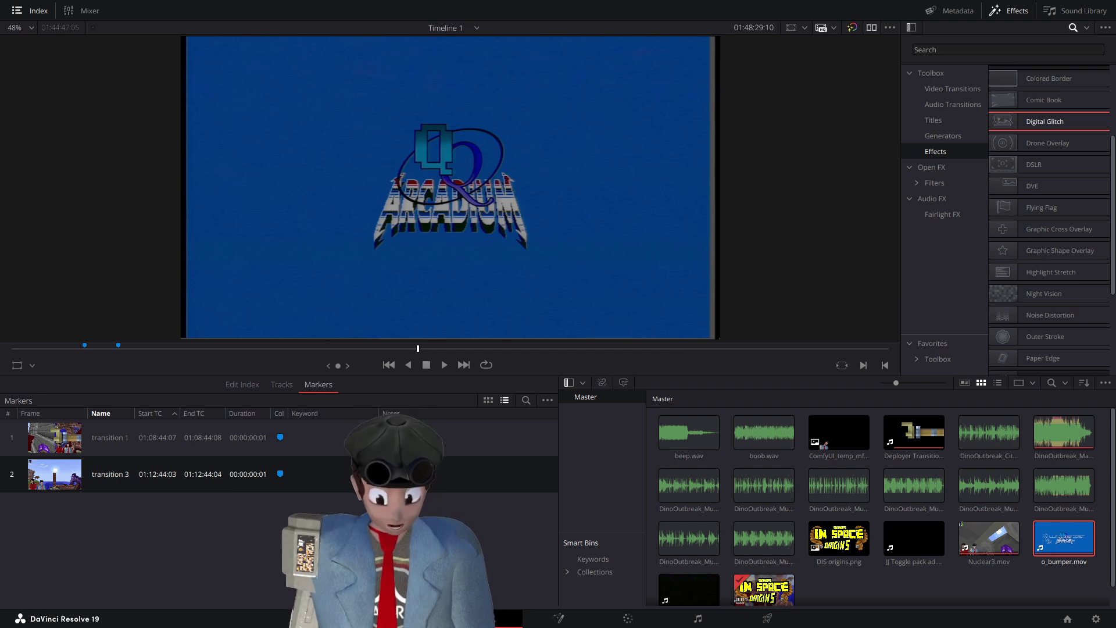
- Return to the bumper's start and play it through the Arcadium logo to the L.L.A.S.I. Broadcast Systems screen
key(Up)
key(Up)
key(Up)
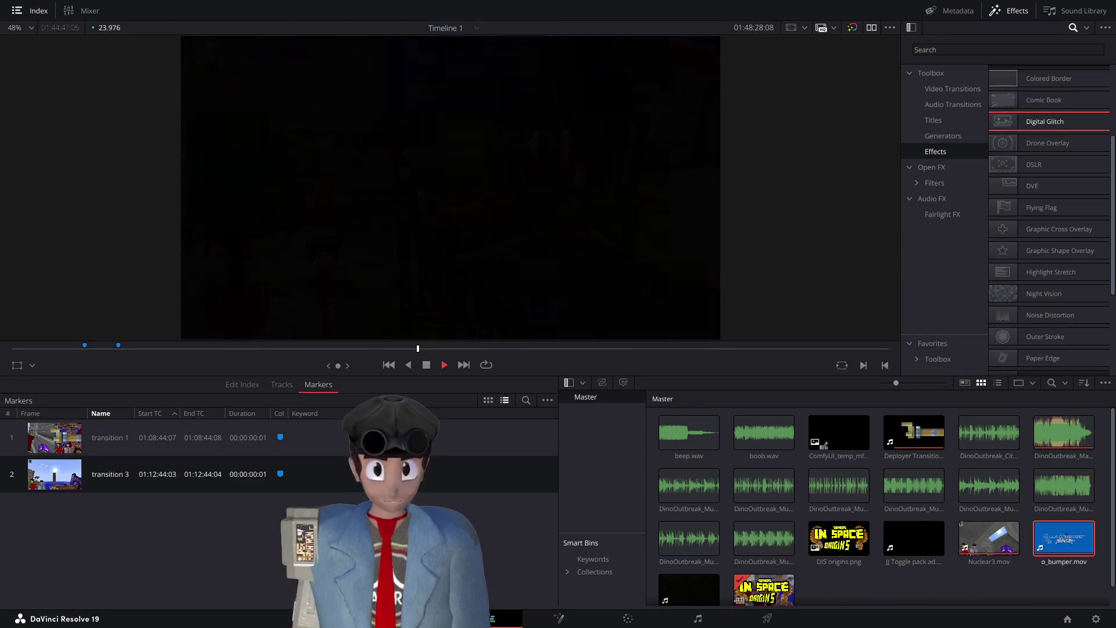
key(space)
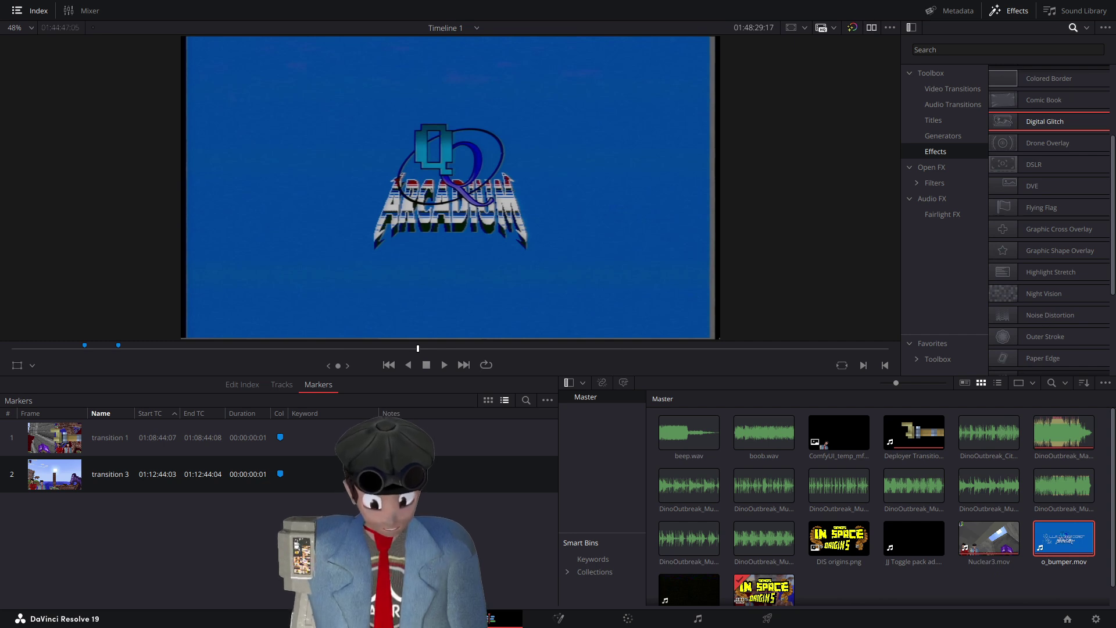
key(space)
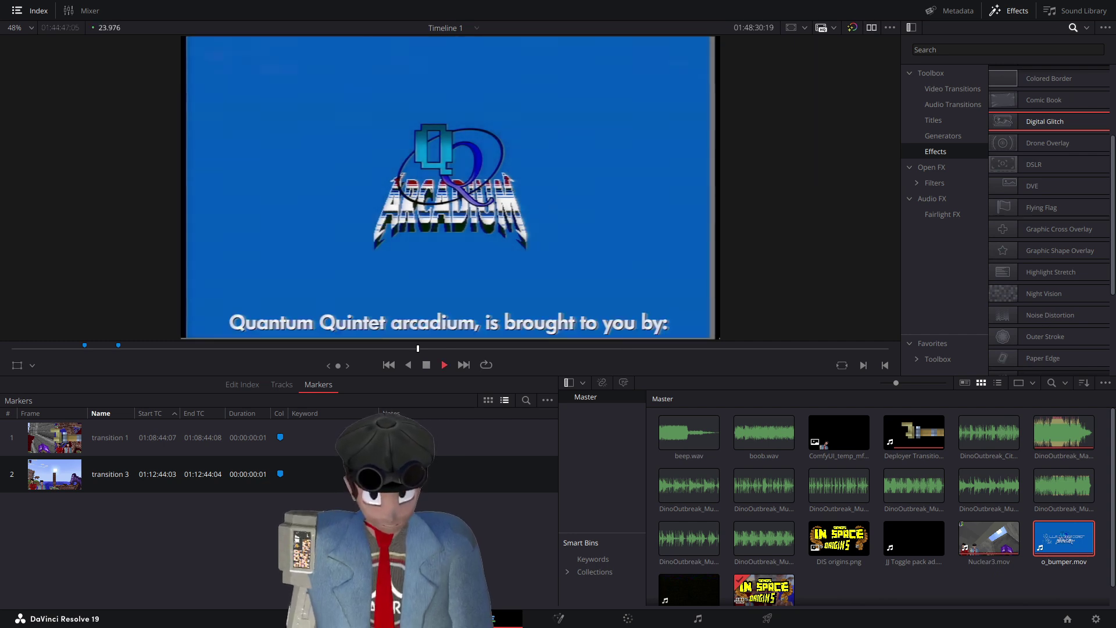
key(space)
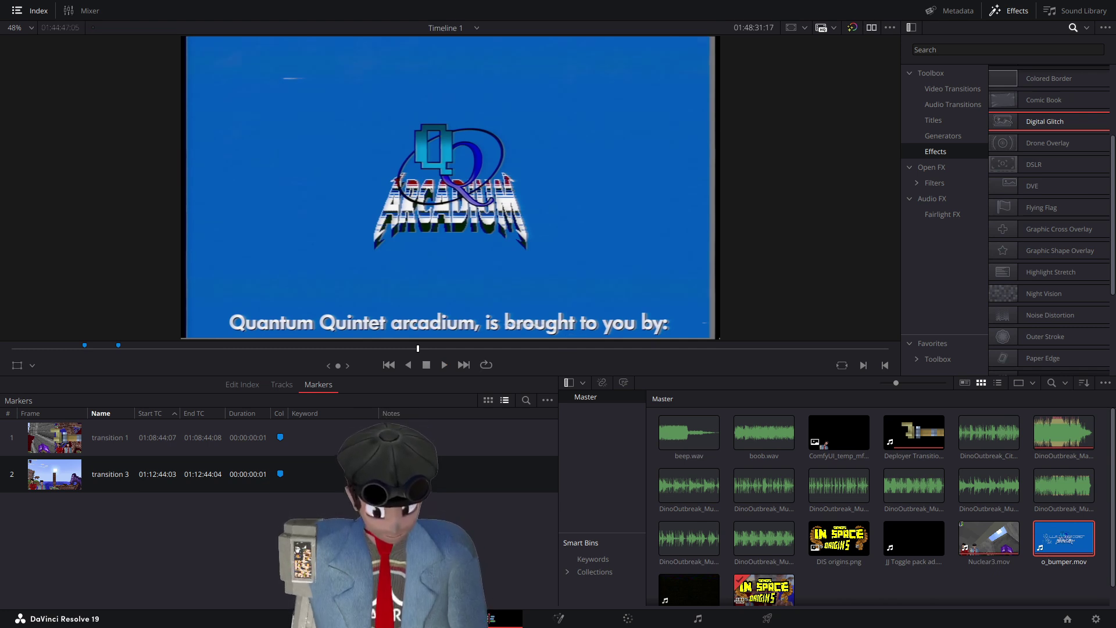
key(Up)
key(space)
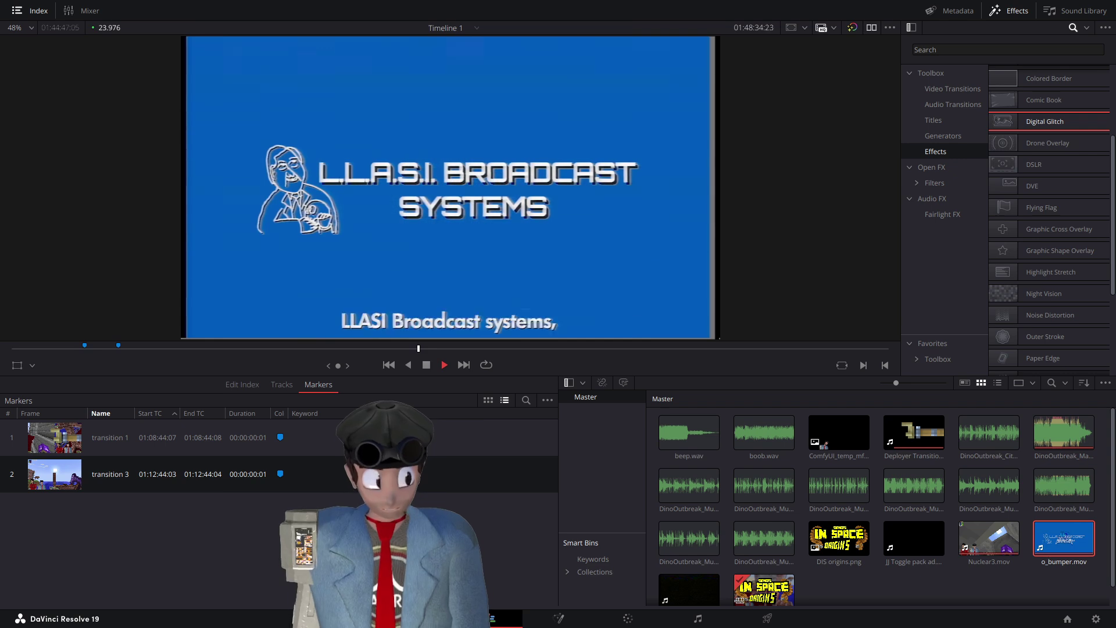
key(space)
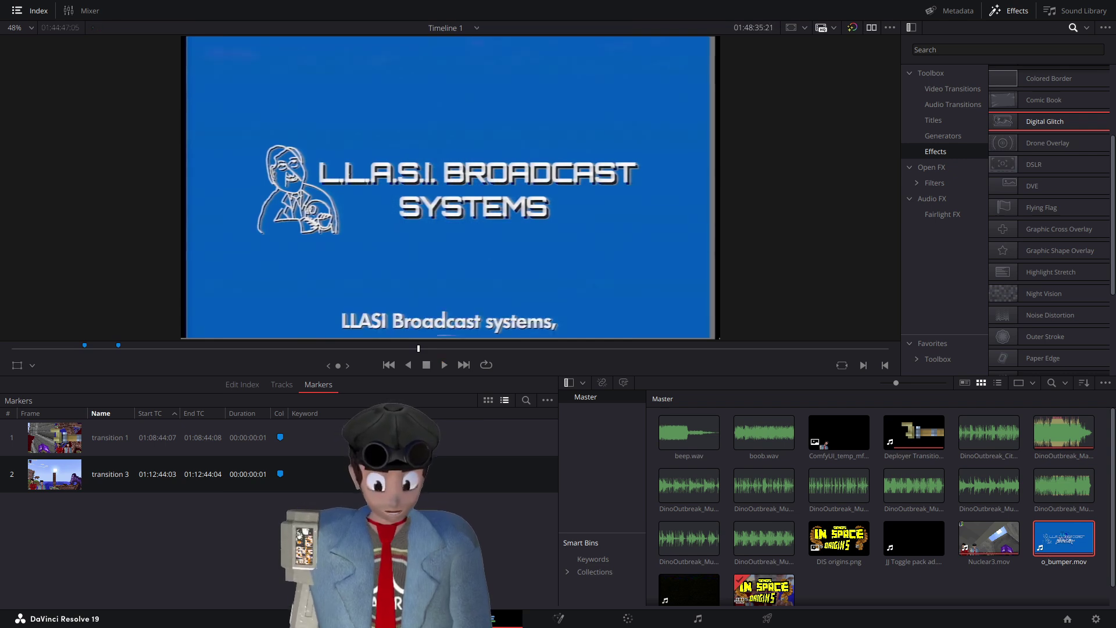
- Skip ahead second by second through the rest of the bumper to the "Thank you" screen
key(shift+Right)
key(shift+Right)
key(shift+Right)
key(shift+Right)
key(shift+Right)
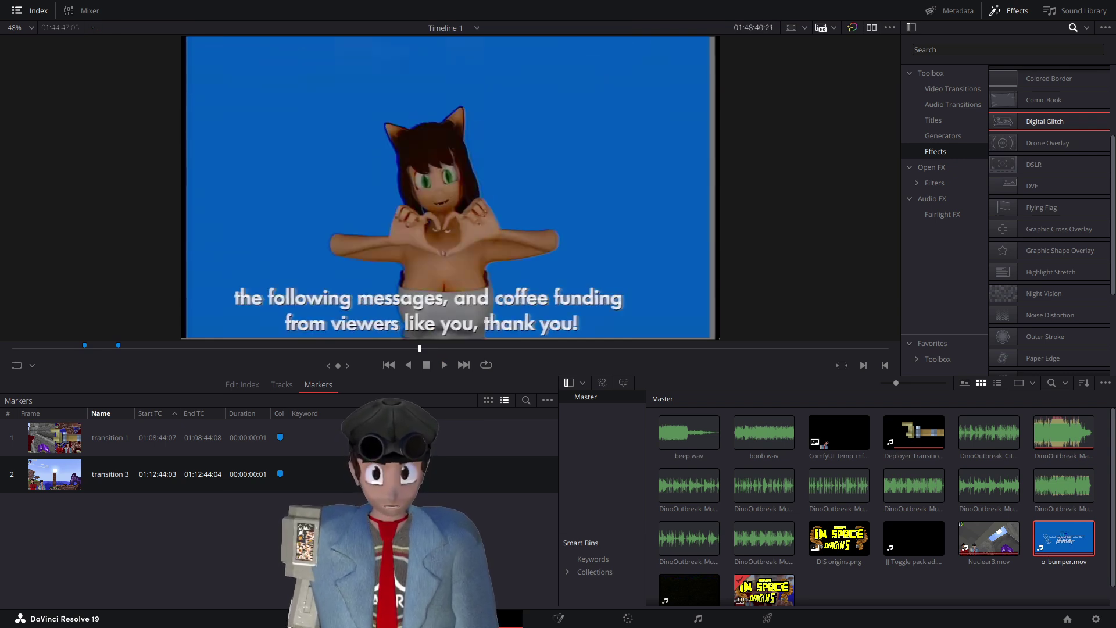
key(shift+Right)
key(shift+Right)
key(shift+Right)
key(shift+Right)
key(shift+Right)
key(shift+Right)
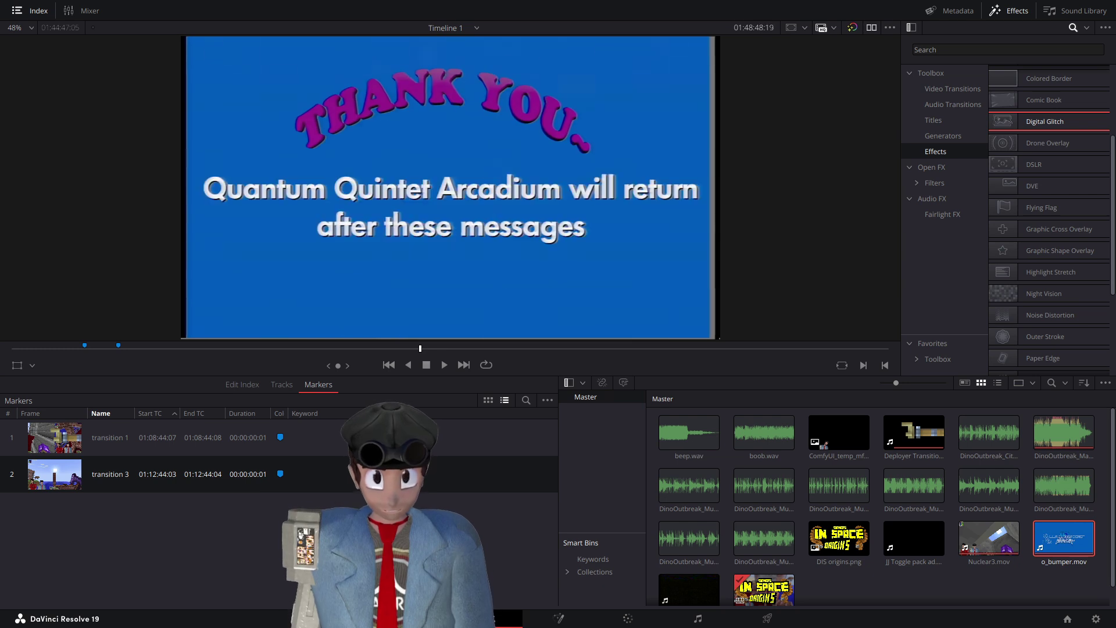
- Insert JJ Toggle pack ad.mov into the timeline at the bumper's end, at 01:48:53:10
key(Down)
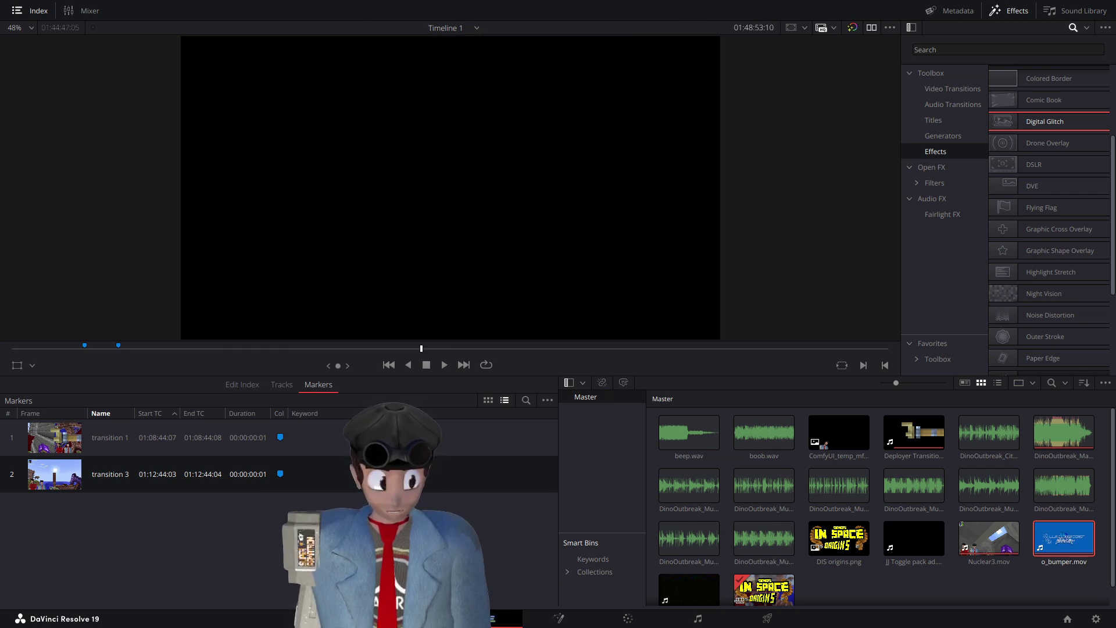
scroll(908, 538, down, 1)
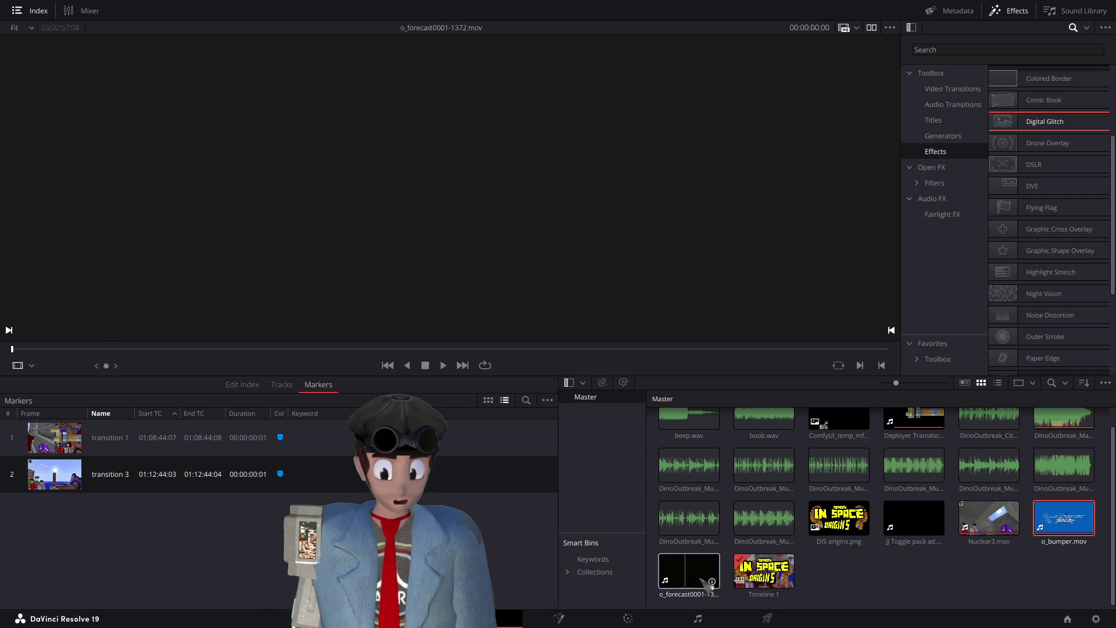
click(907, 526)
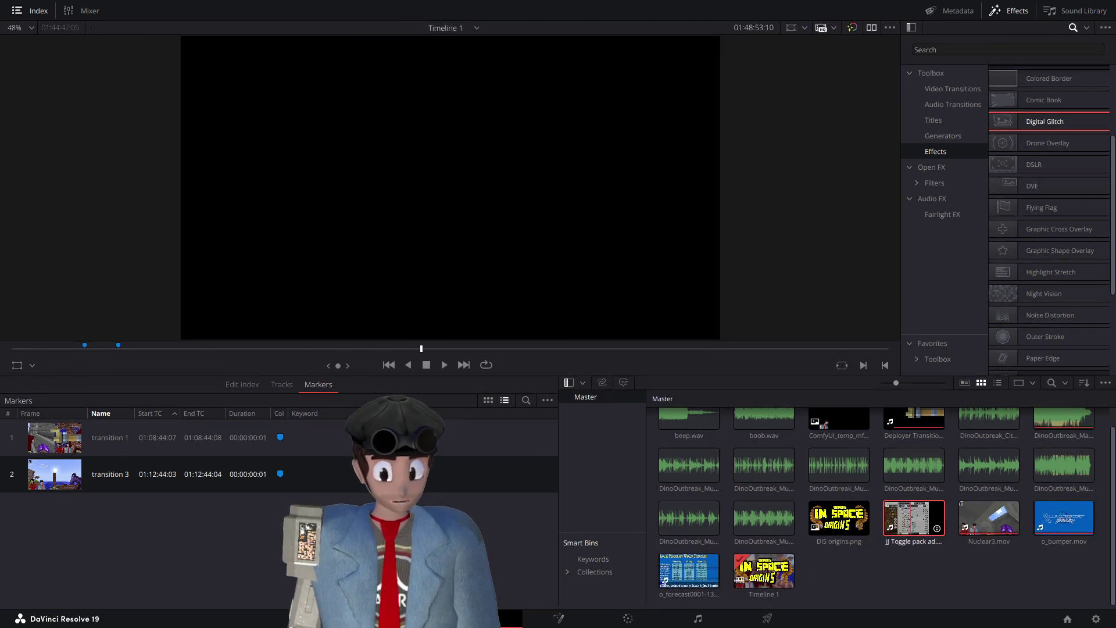
drag(911, 521, 832, 507)
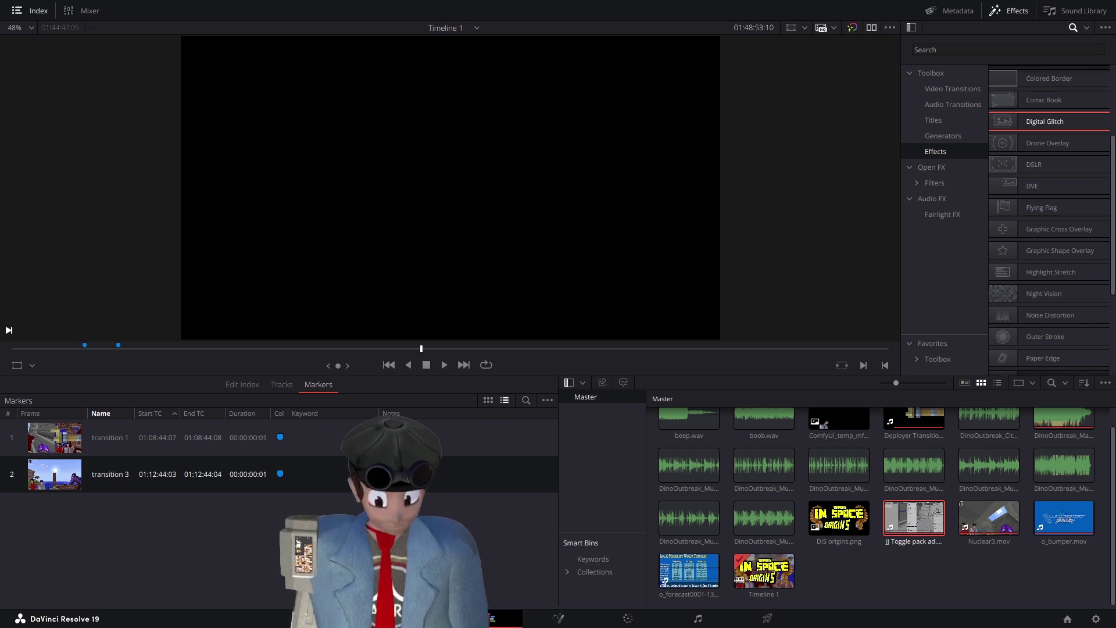
- Play the opening of the toggle pack ad and jump from cut to cut through to its $11.99 order screen
key(space)
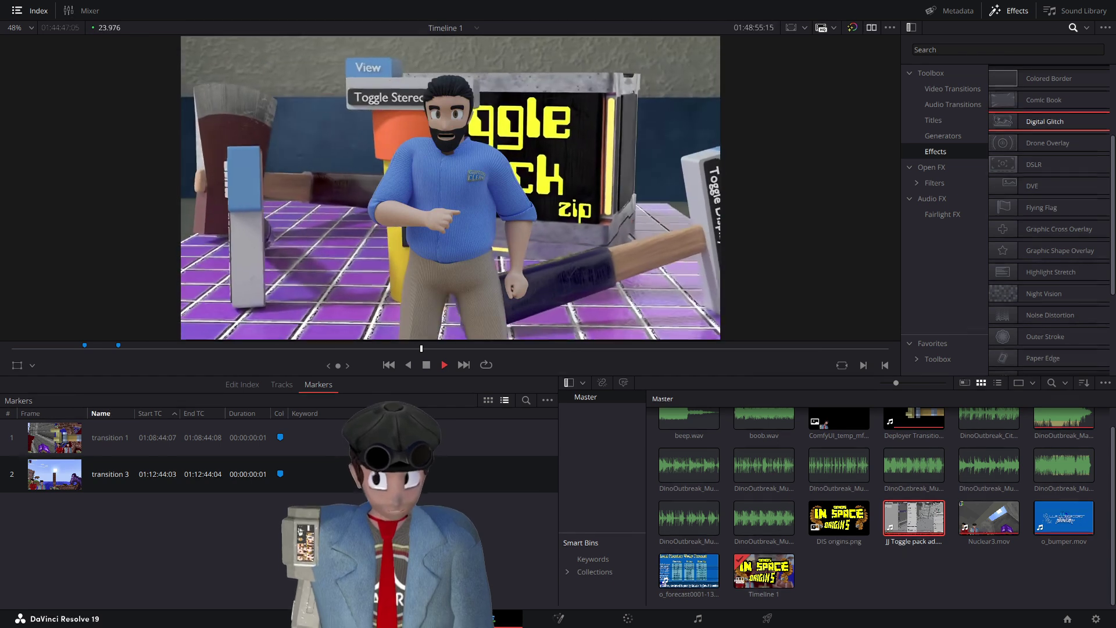
key(space)
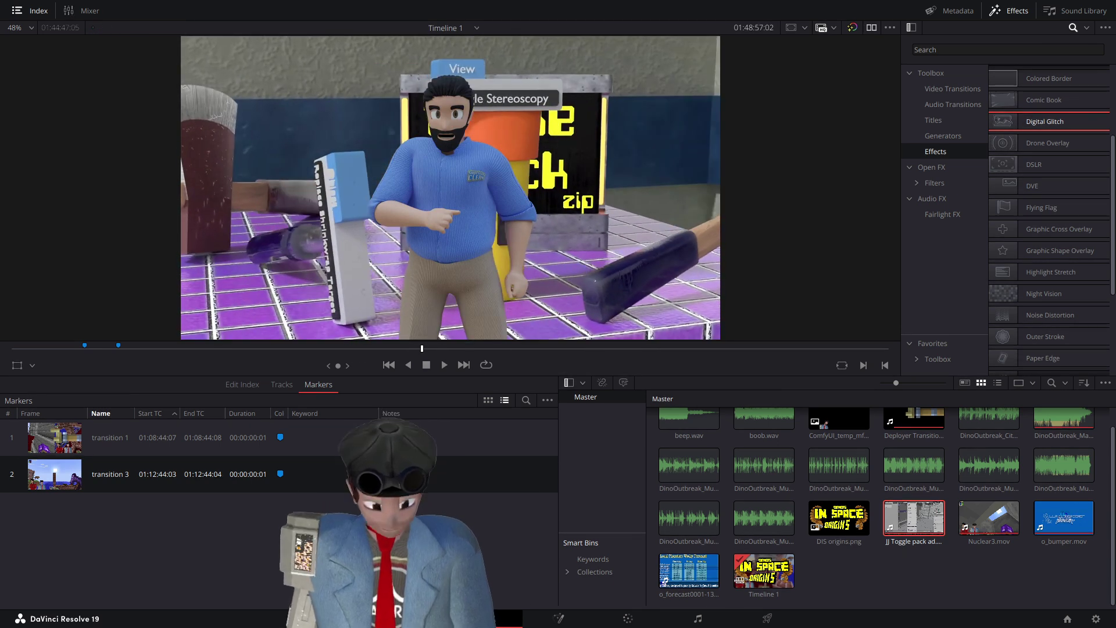
key(Down)
key(Down)
key(Down)
key(Down)
key(Down)
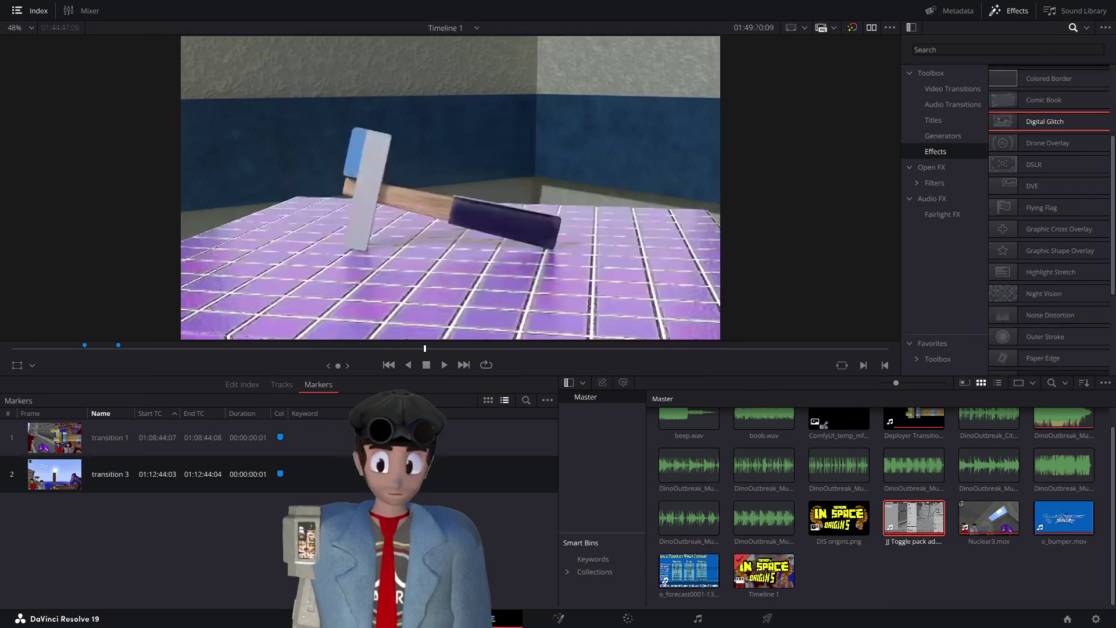
key(Down)
key(Down)
key(Down)
key(Down)
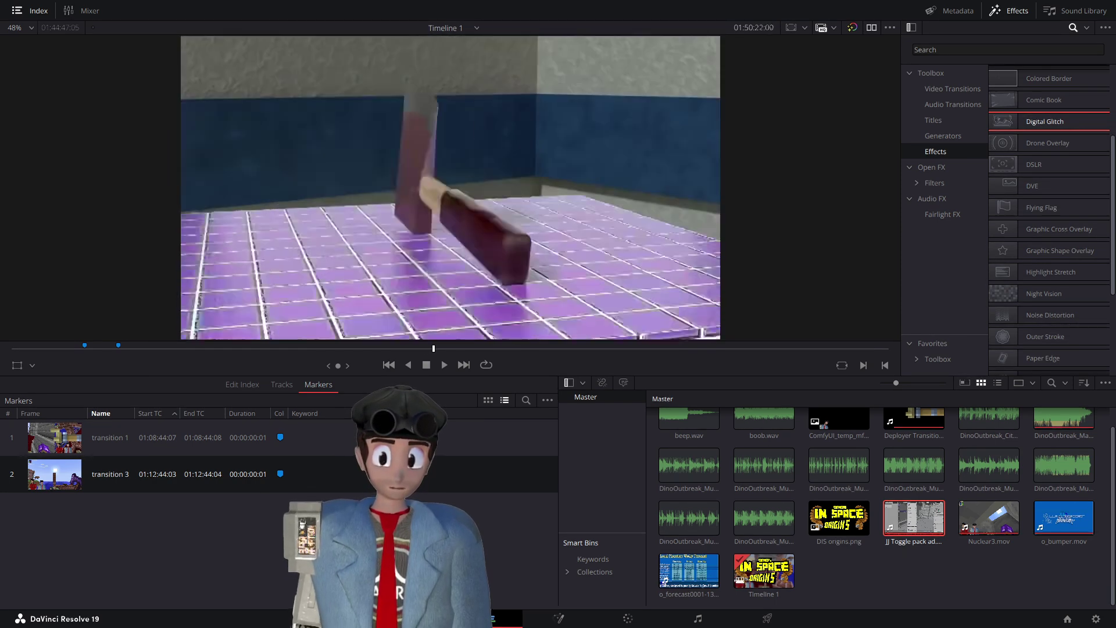
key(Down)
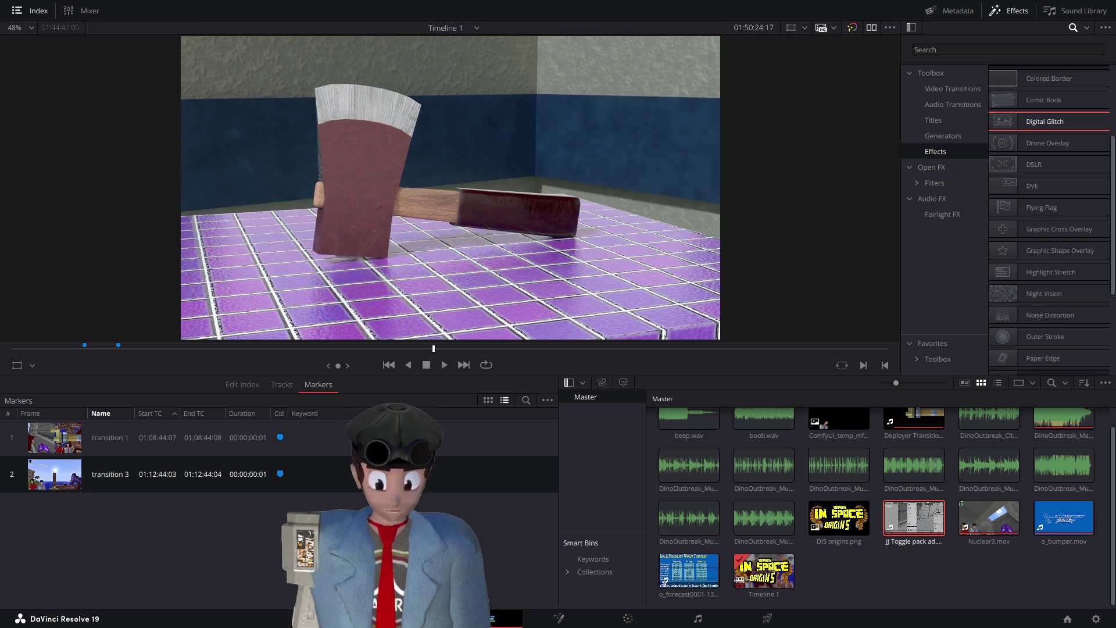
key(Down)
key(Down)
key(Down)
key(Down)
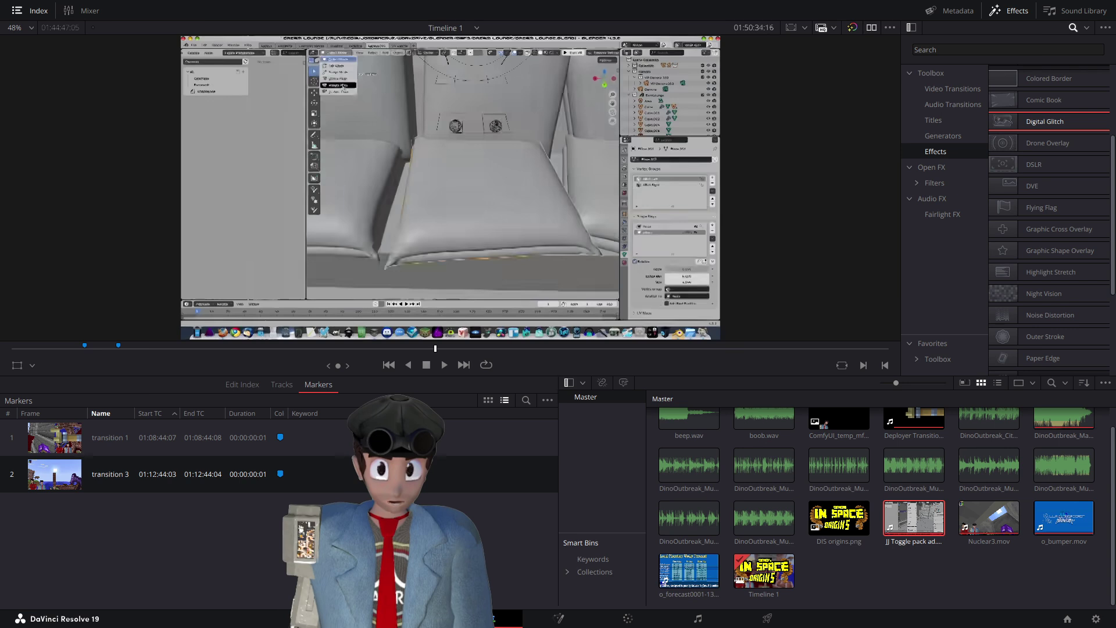
key(Down)
key(Down)
key(Down)
key(Down)
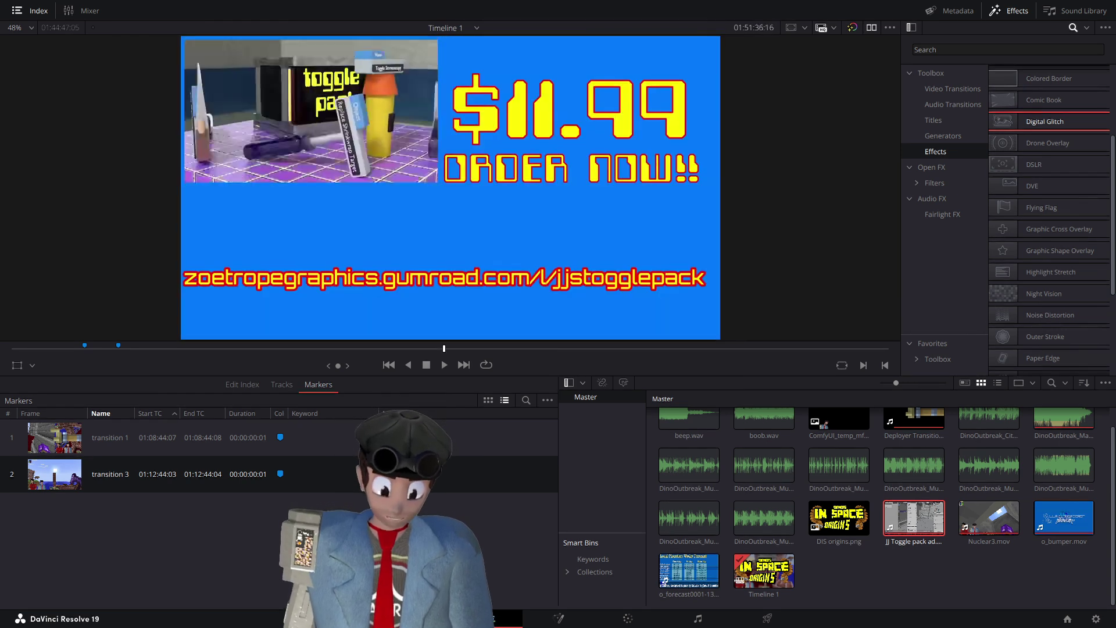
- Insert o_forecast0001-1372.mov at the end of the toggle pack ad and play its opening
key(Up)
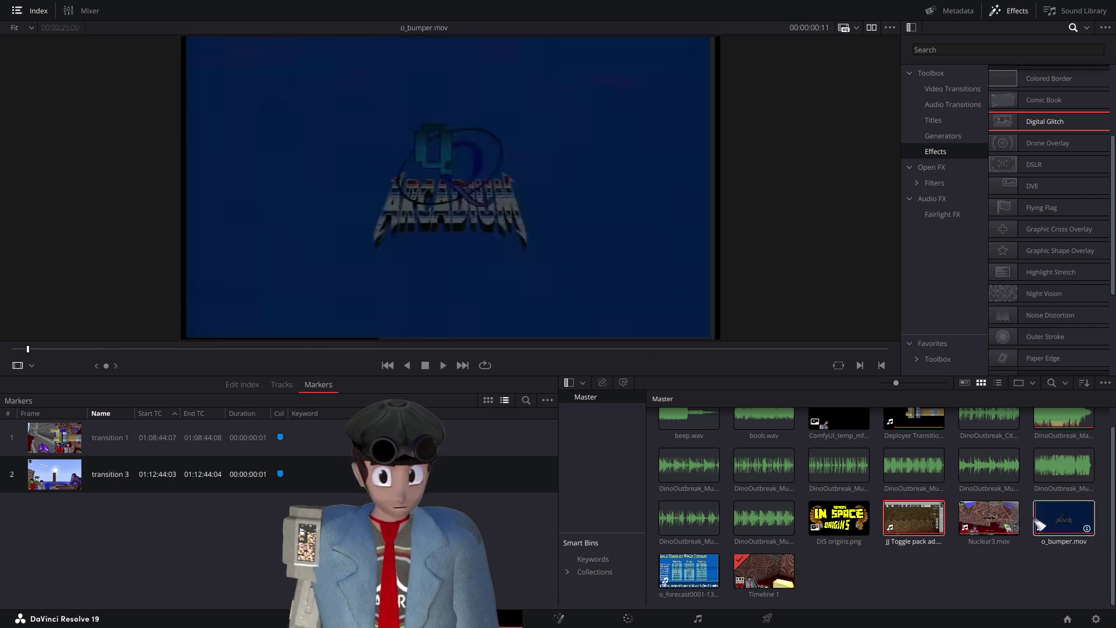
click(689, 573)
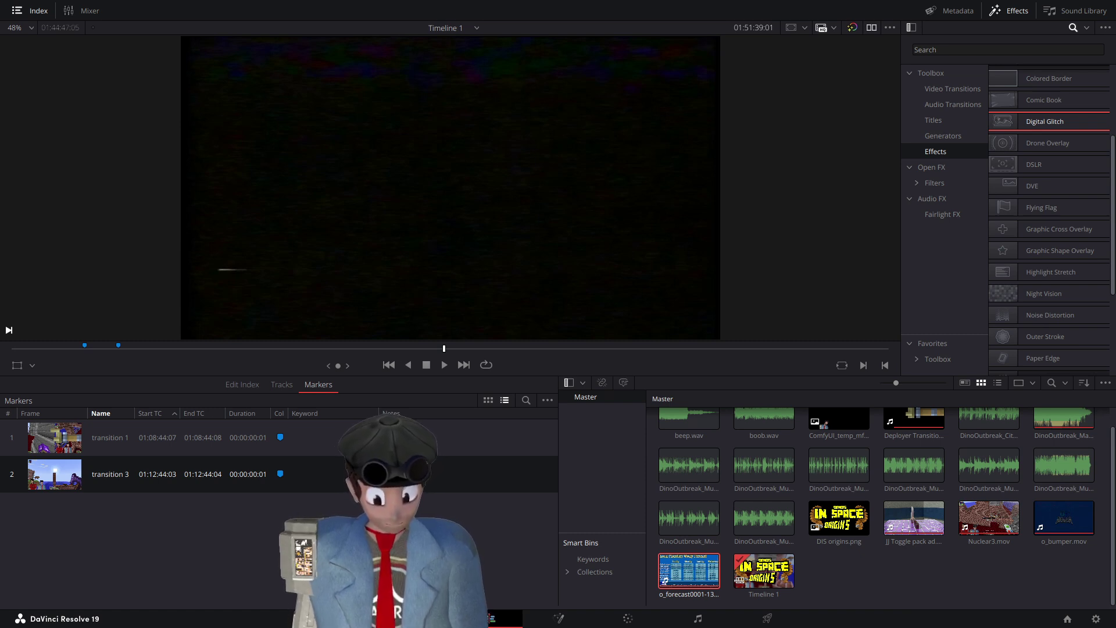
key(space)
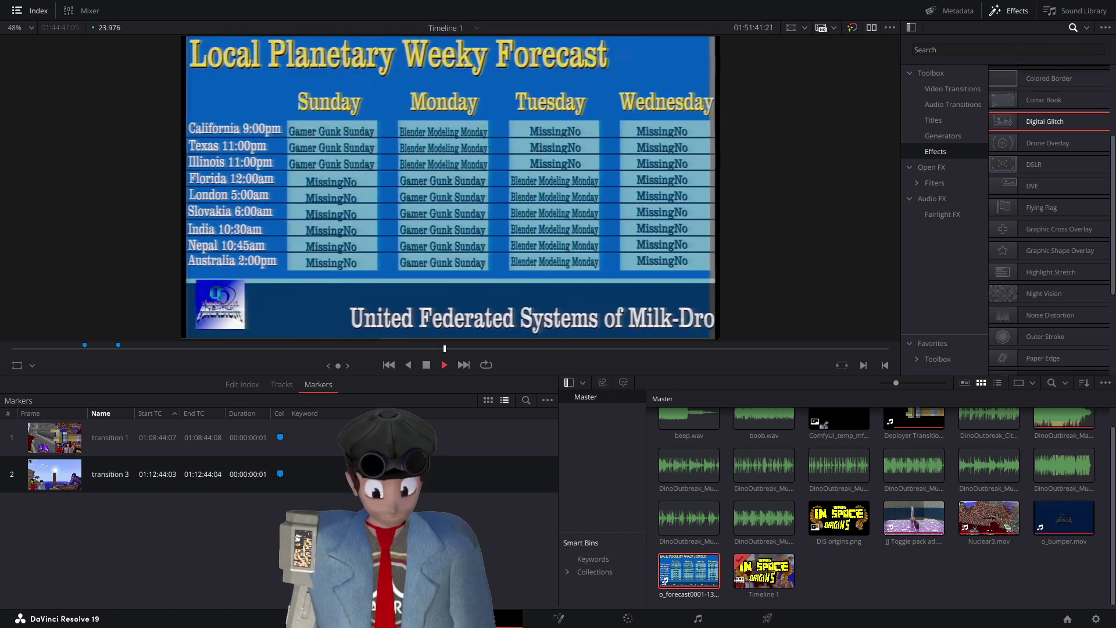
key(space)
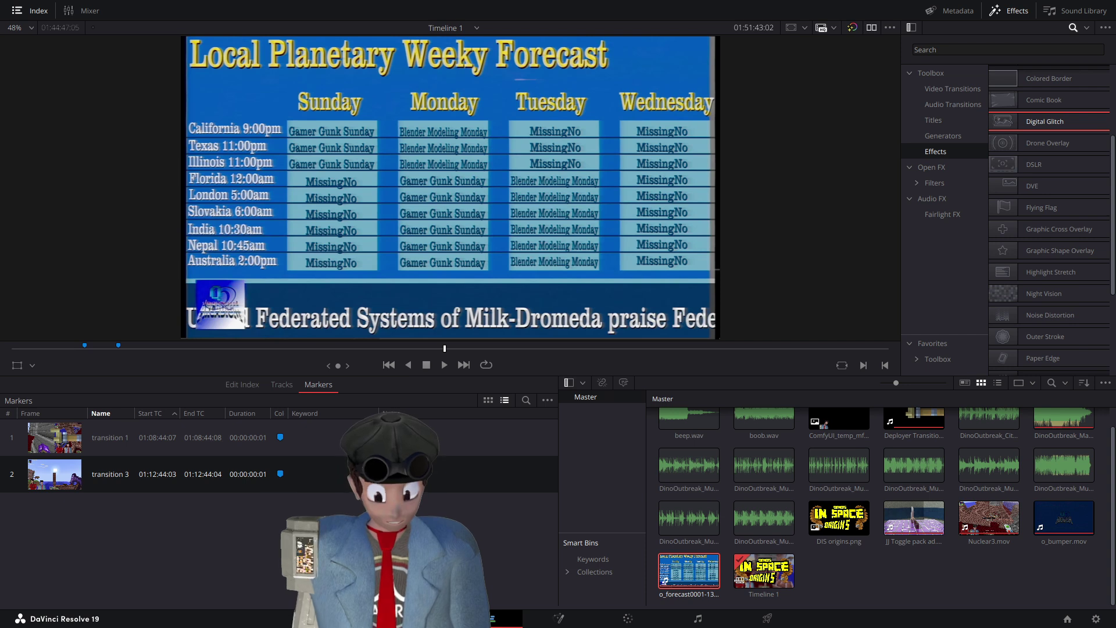
- Switch to Dolphin, open the Commercials folder and import ArcadiumAdvert-Sellins-VHS.mov from it into the Master bin in DaVinci Resolve
key(alt+Tab)
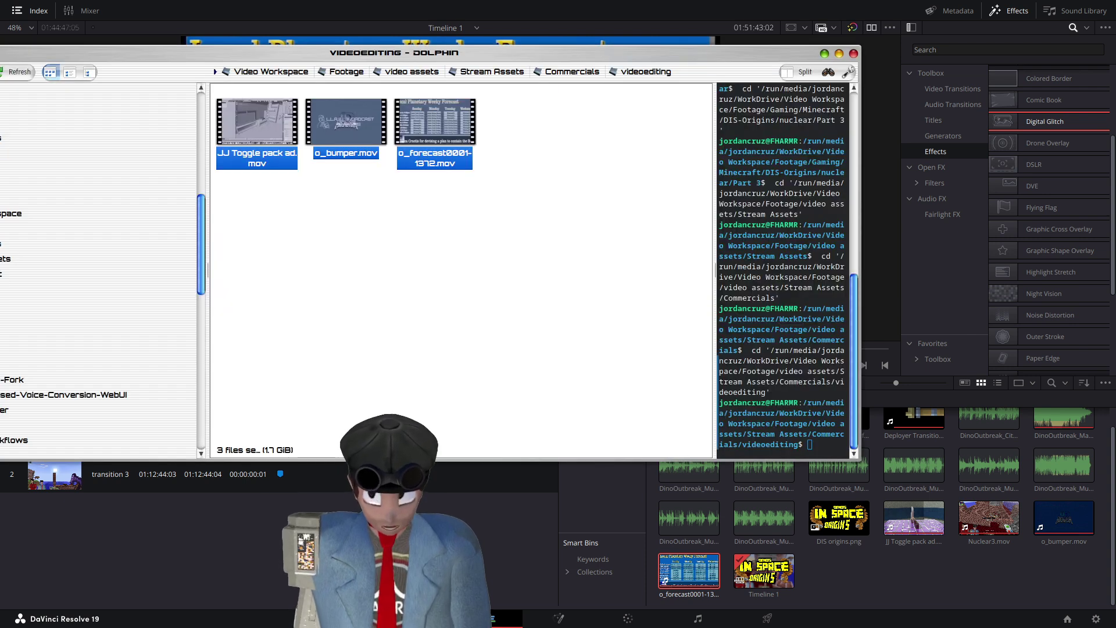
key(alt+Tab)
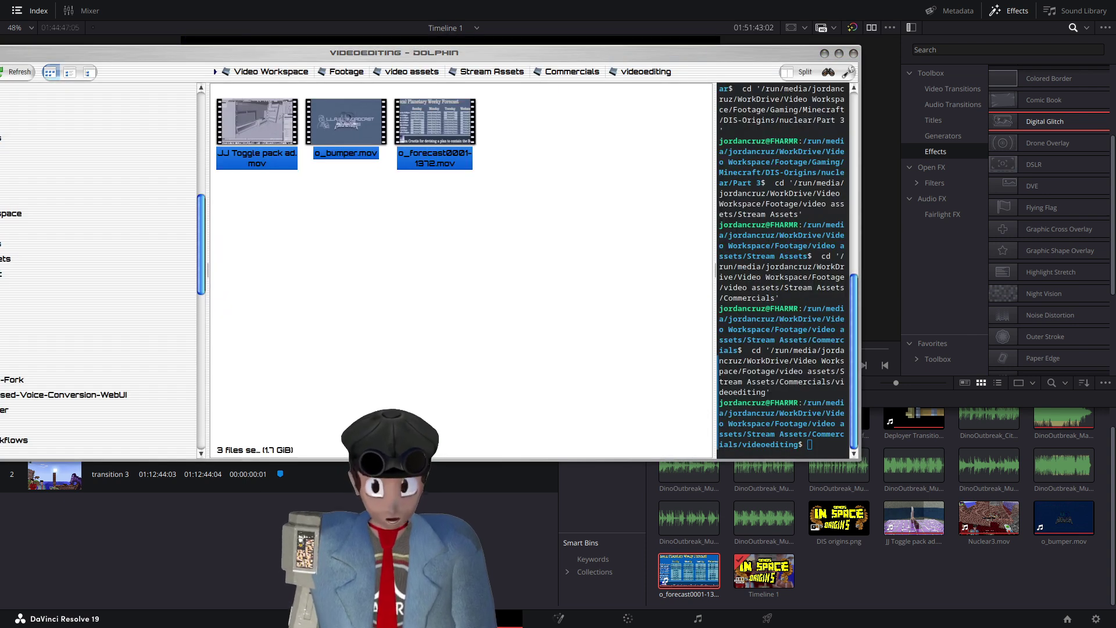
click(573, 74)
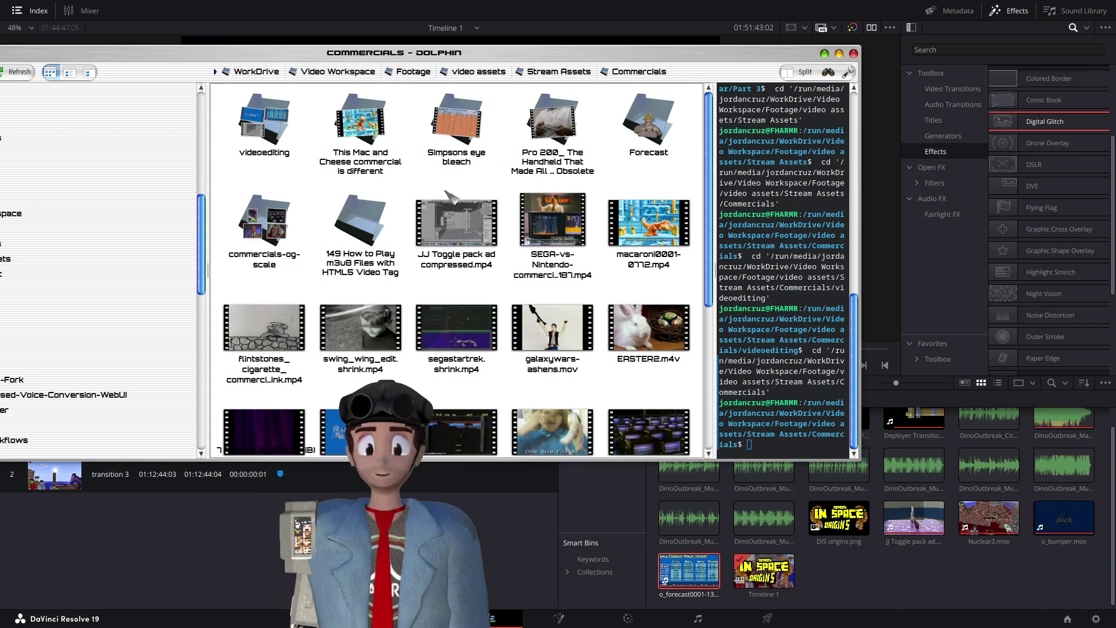
scroll(451, 198, down, 2)
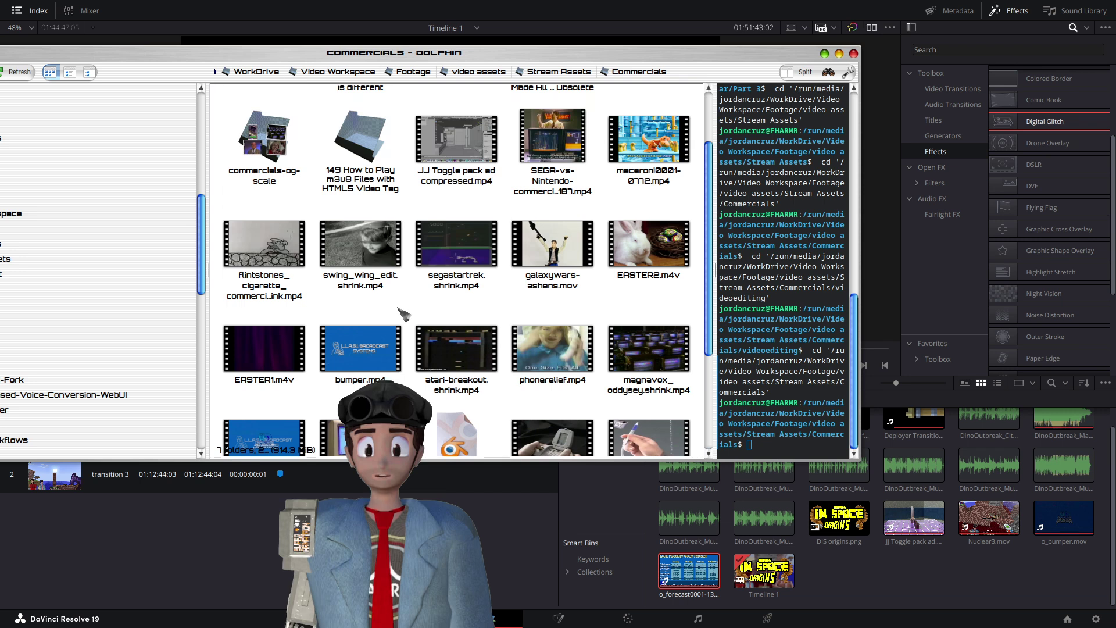
scroll(396, 307, down, 3)
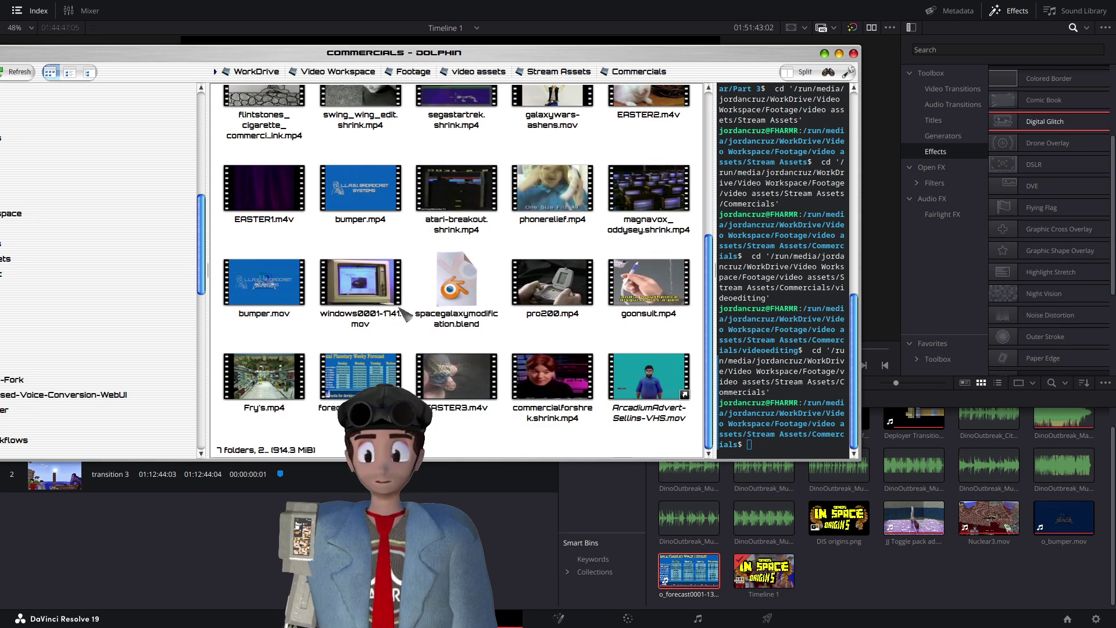
click(657, 400)
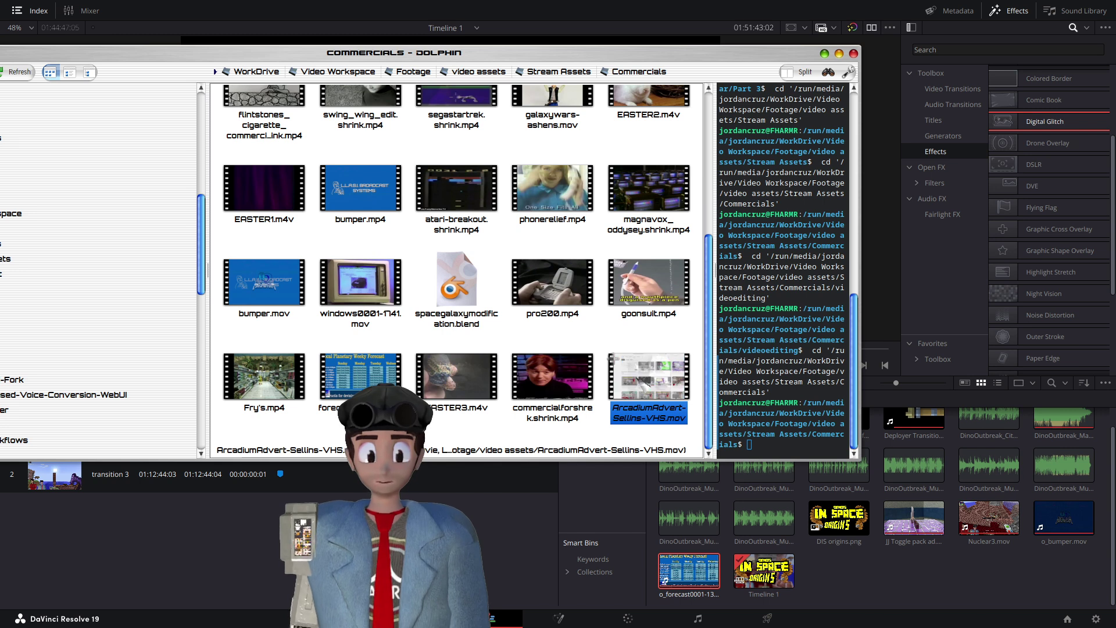
drag(658, 384, 911, 573)
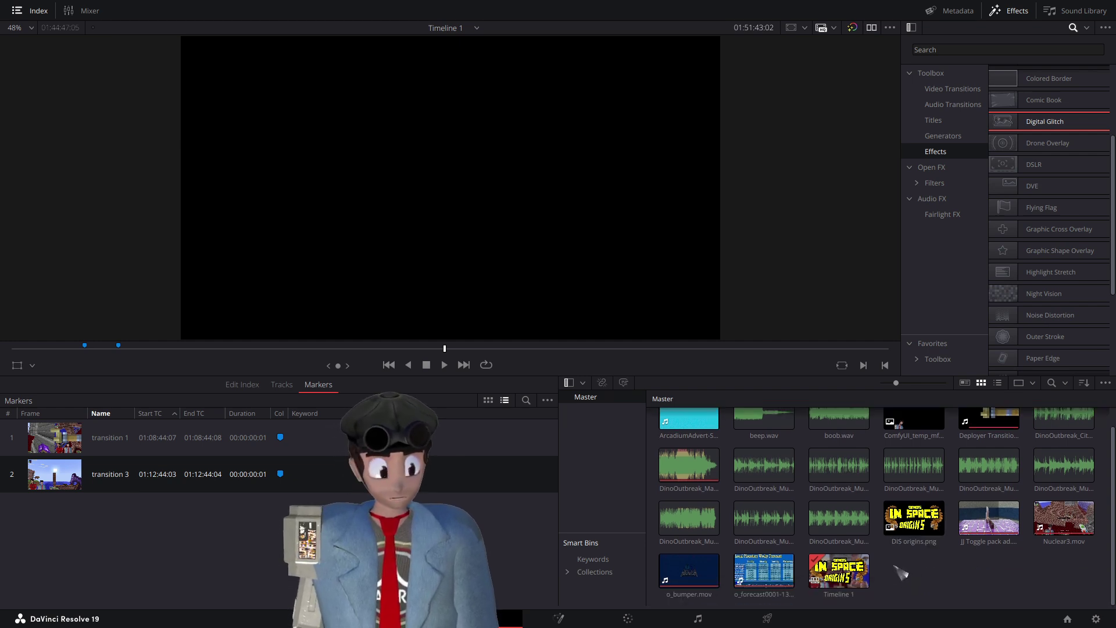
scroll(901, 573, up, 1)
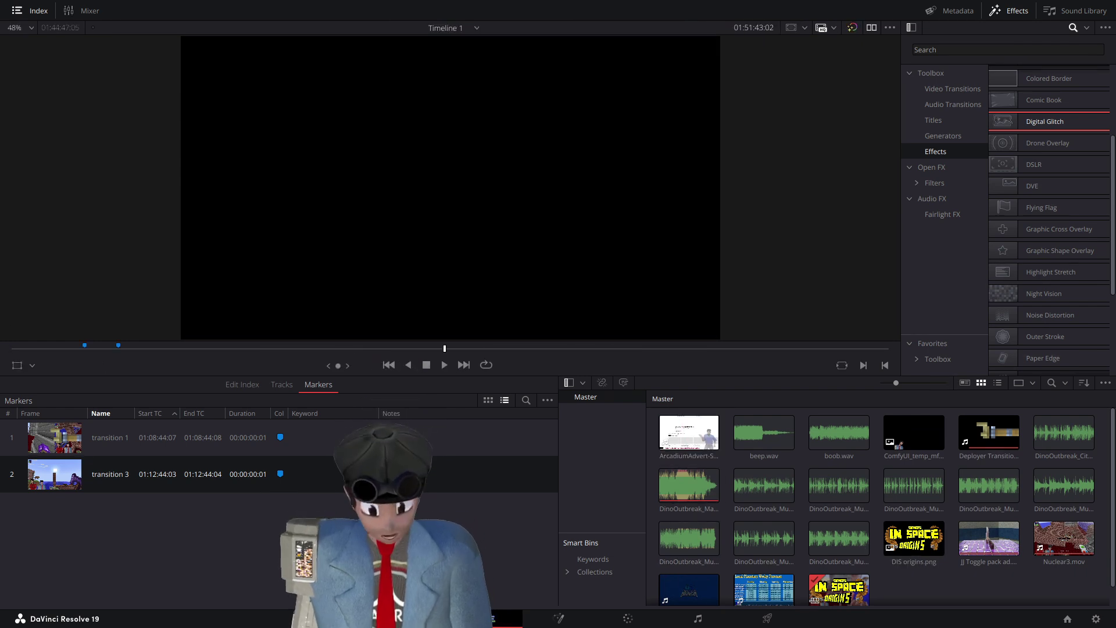
- Return to Dolphin and paste ArcadiumAdvert-Sellins-VHS.mov into the videoediting folder inside Commercials
key(alt+Tab)
scroll(680, 401, up, 3)
scroll(669, 395, down, 4)
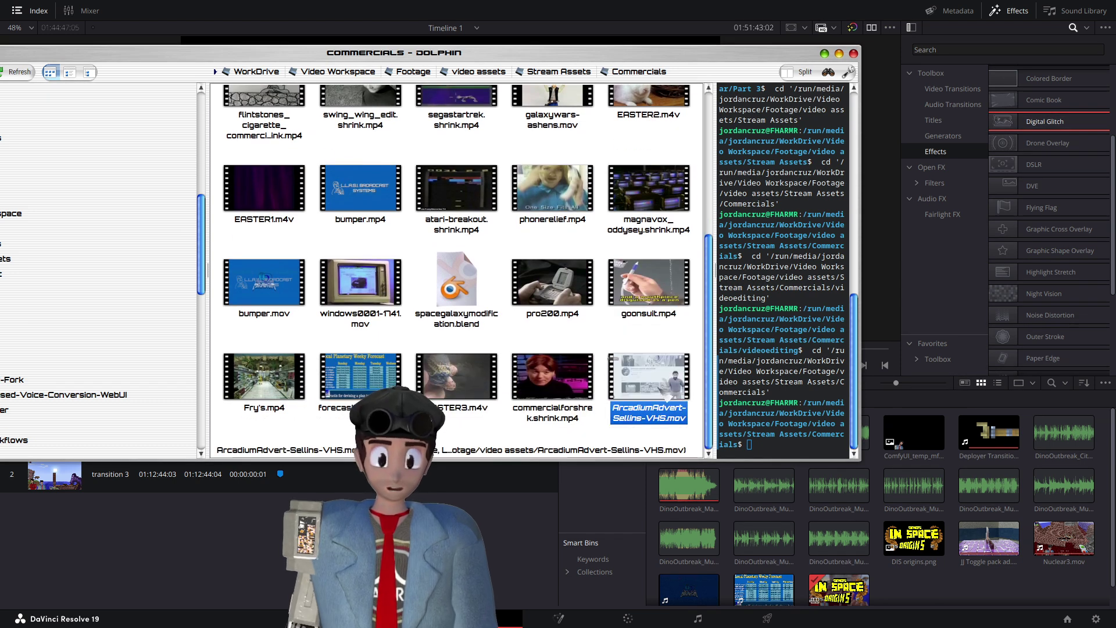
scroll(465, 262, up, 3)
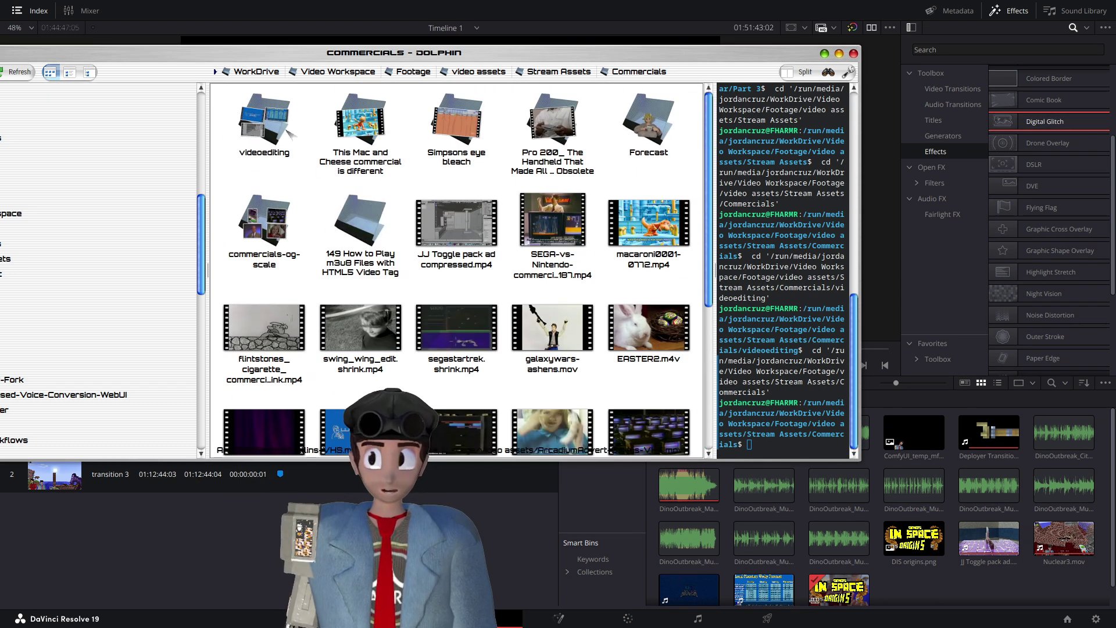
click(259, 119)
key(ctrl+v)
click(434, 264)
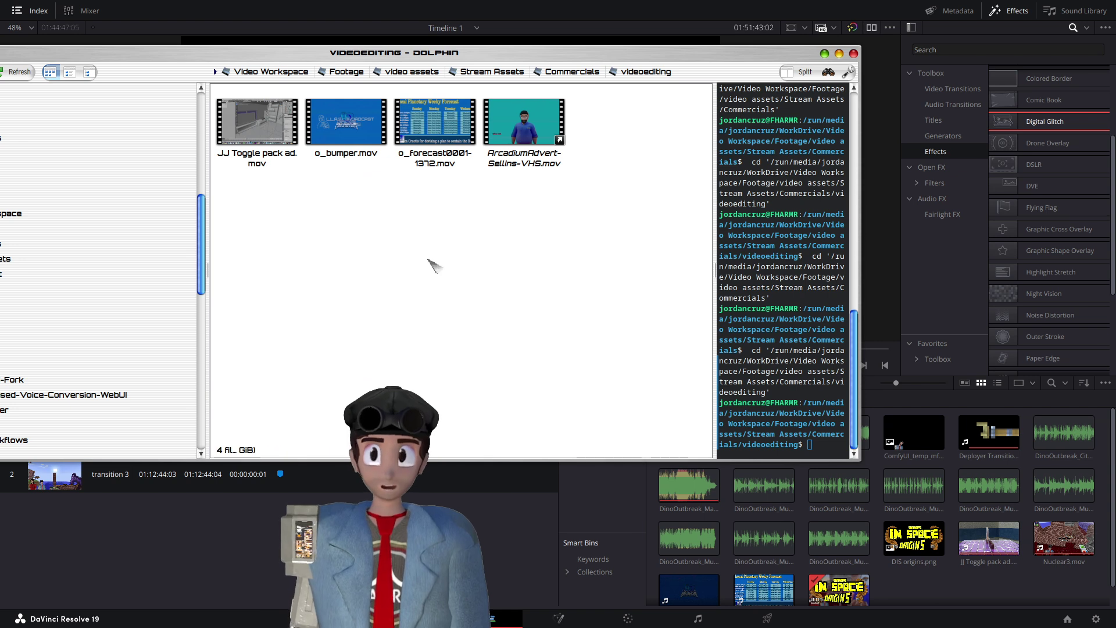
- Switch back to DaVinci Resolve, place ArcadiumAdvert-Sellins-VHS.mov in the commercial break near 01:51:43:02 and play it around that point
drag(523, 125, 787, 459)
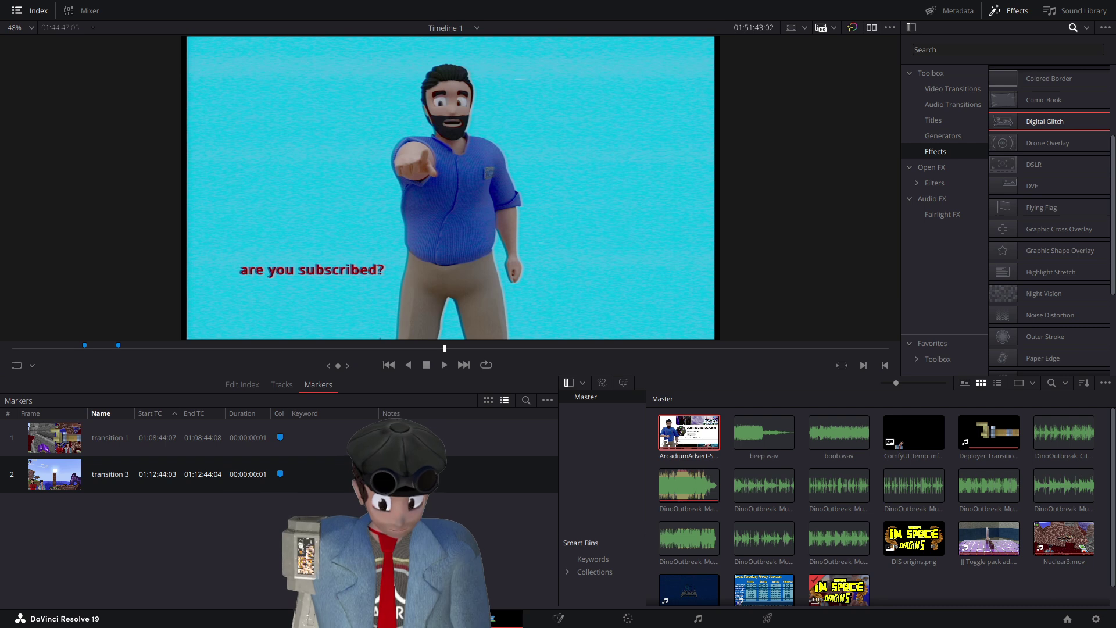
key(space)
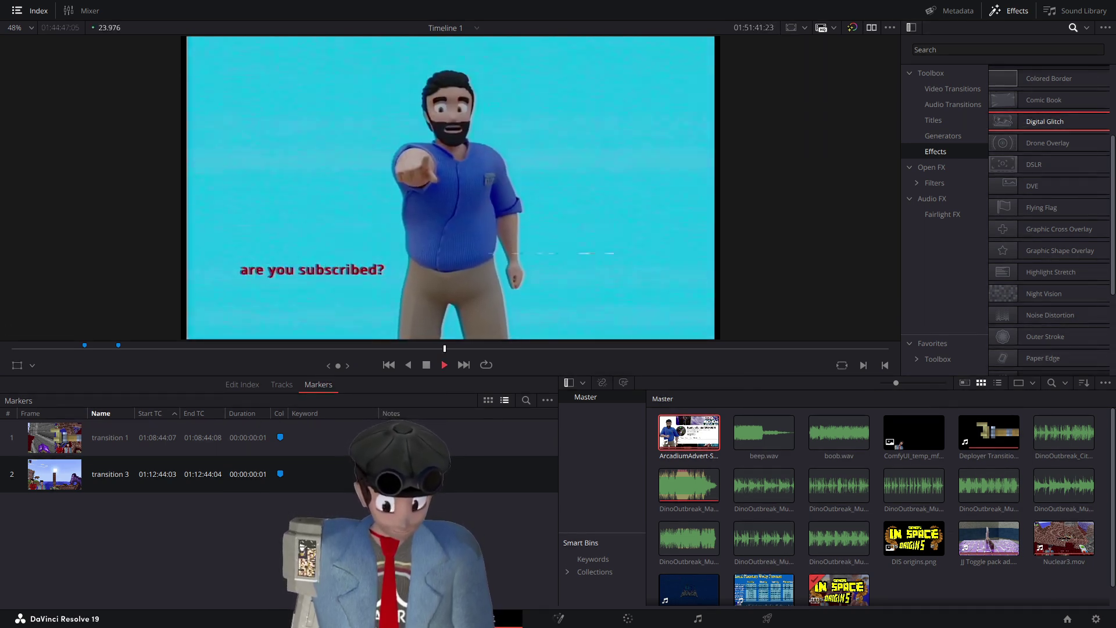
key(space)
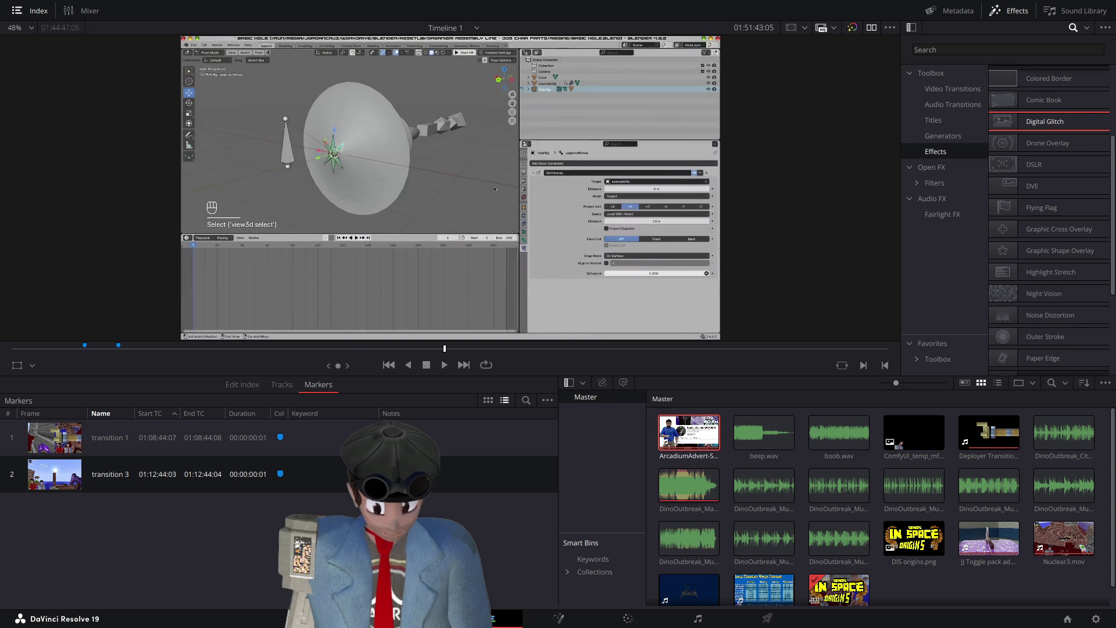
- Review the toggle pack ad up to 01:49:41:00 and the opening of the forecast clip up to 01:52:28:01
key(space)
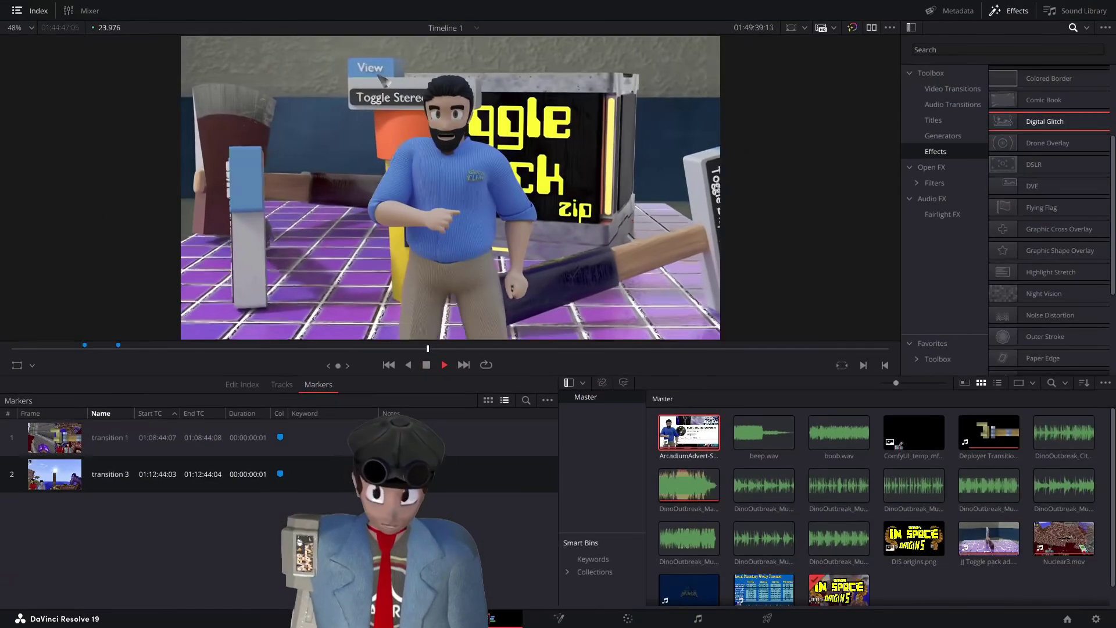
click(429, 364)
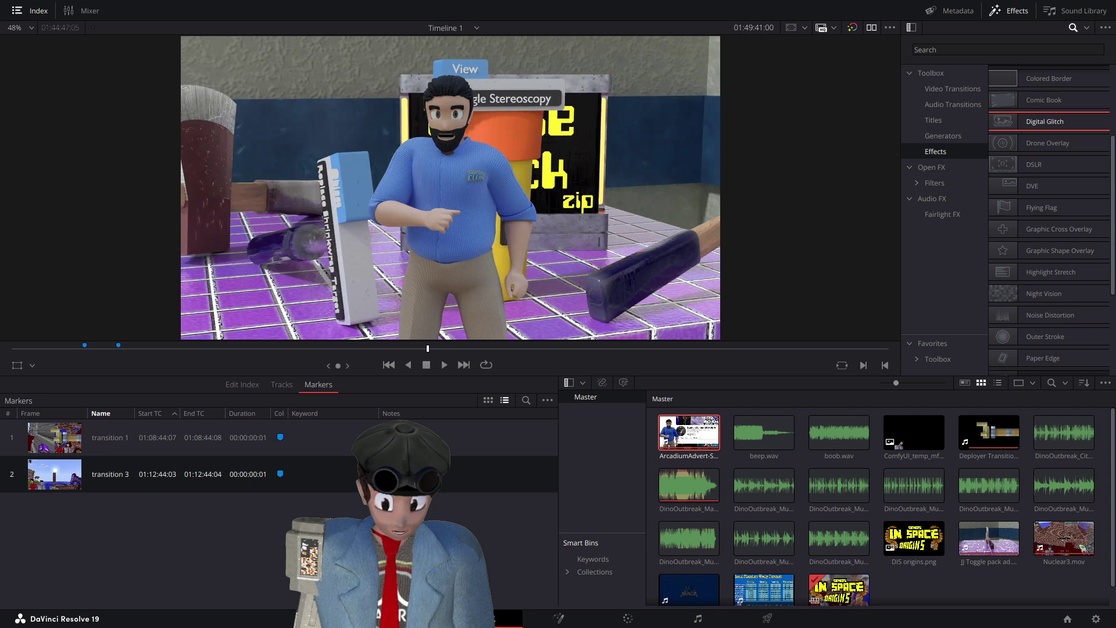
key(space)
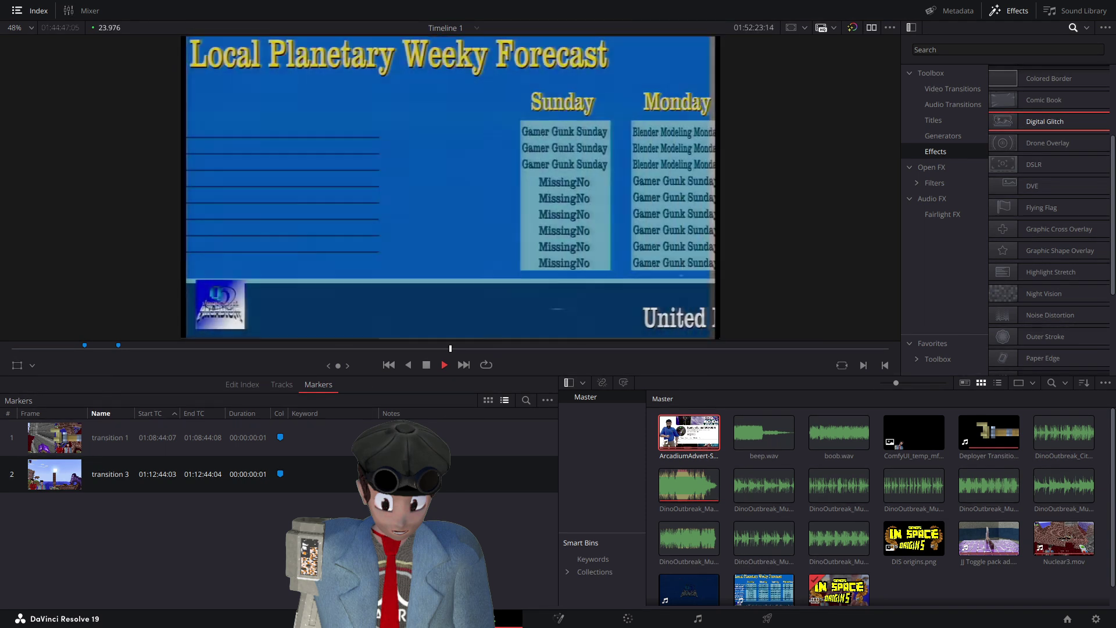
key(space)
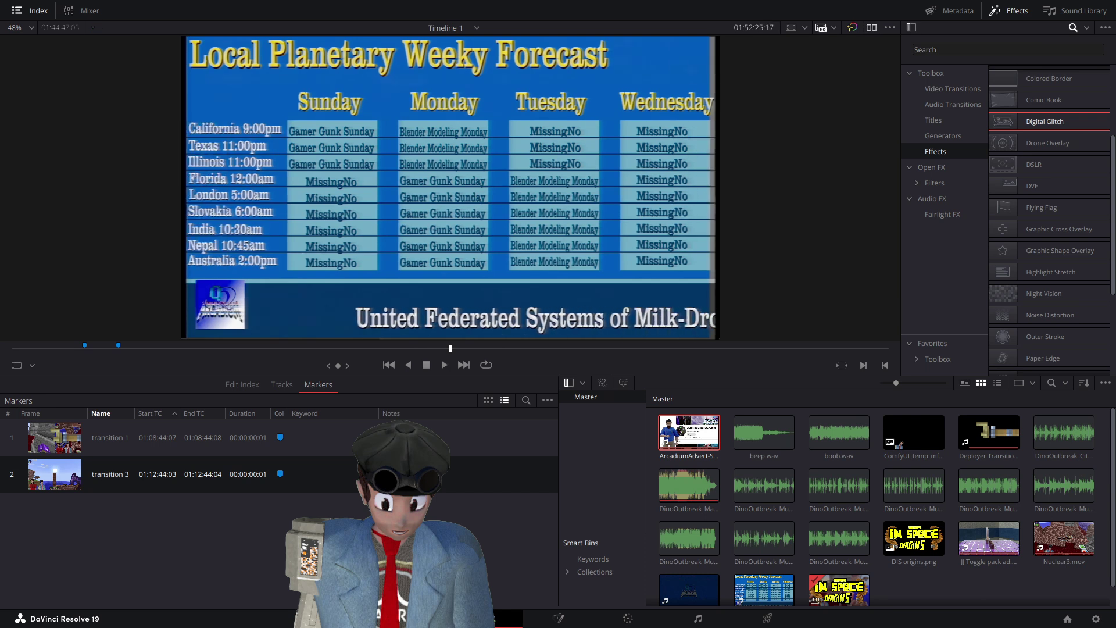
key(space)
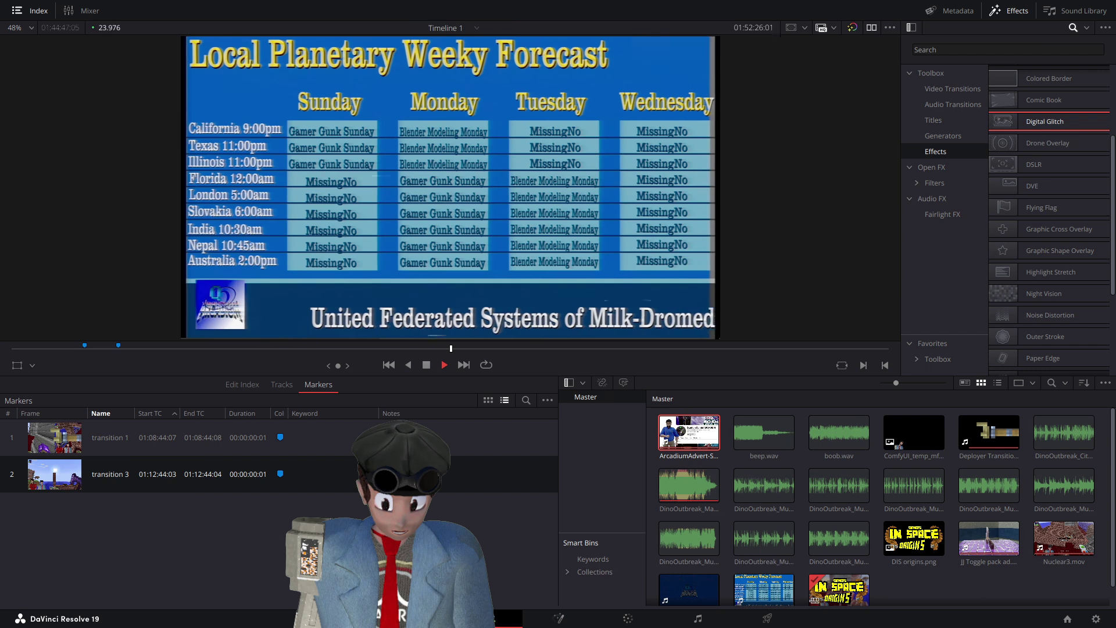
key(space)
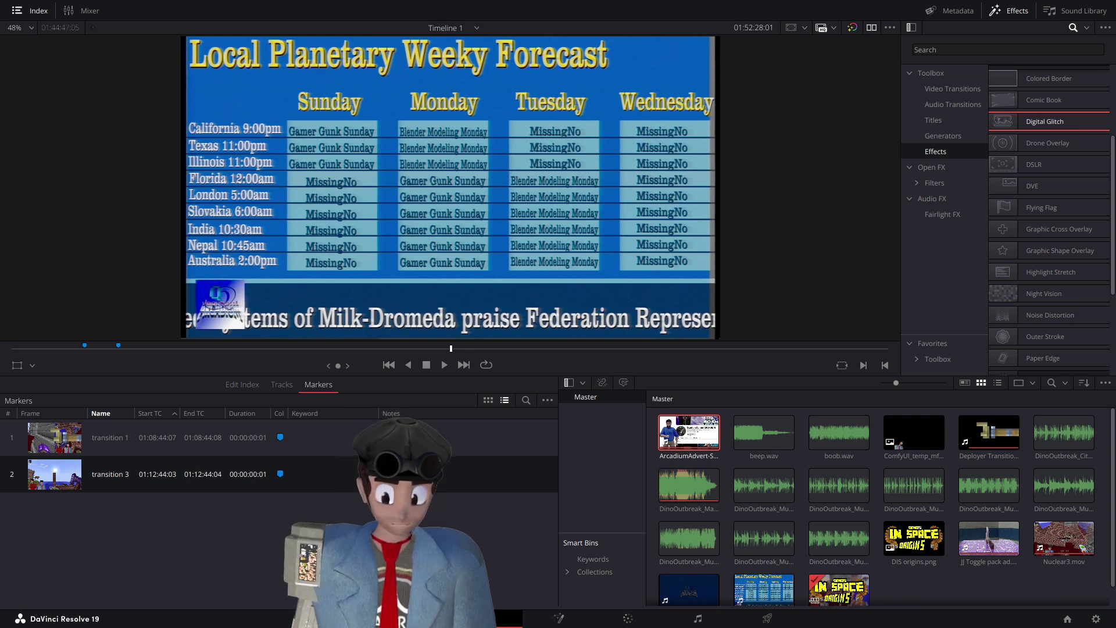
- Check the later part of the forecast clip, going back from 01:53:13:09 to play the donation screen up to 01:52:53:20
key(space)
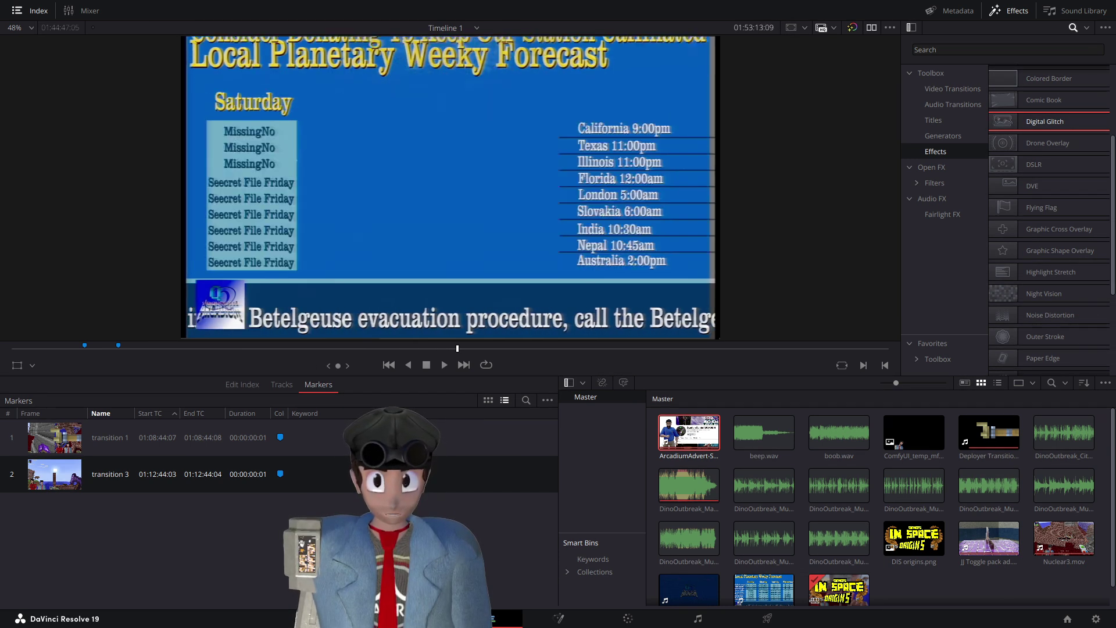
key(j)
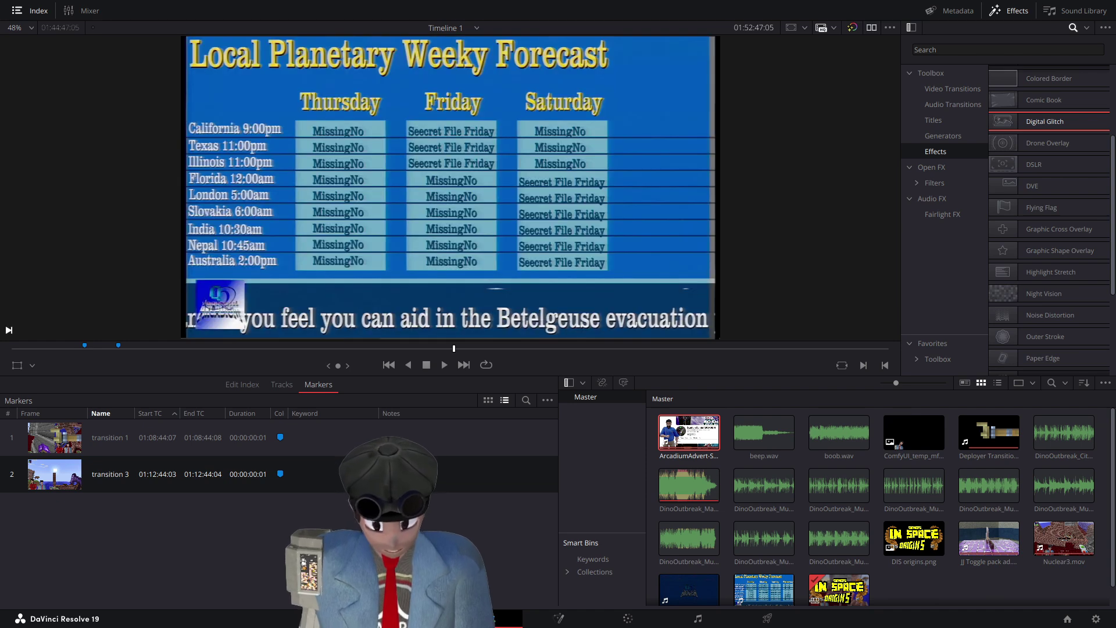
key(space)
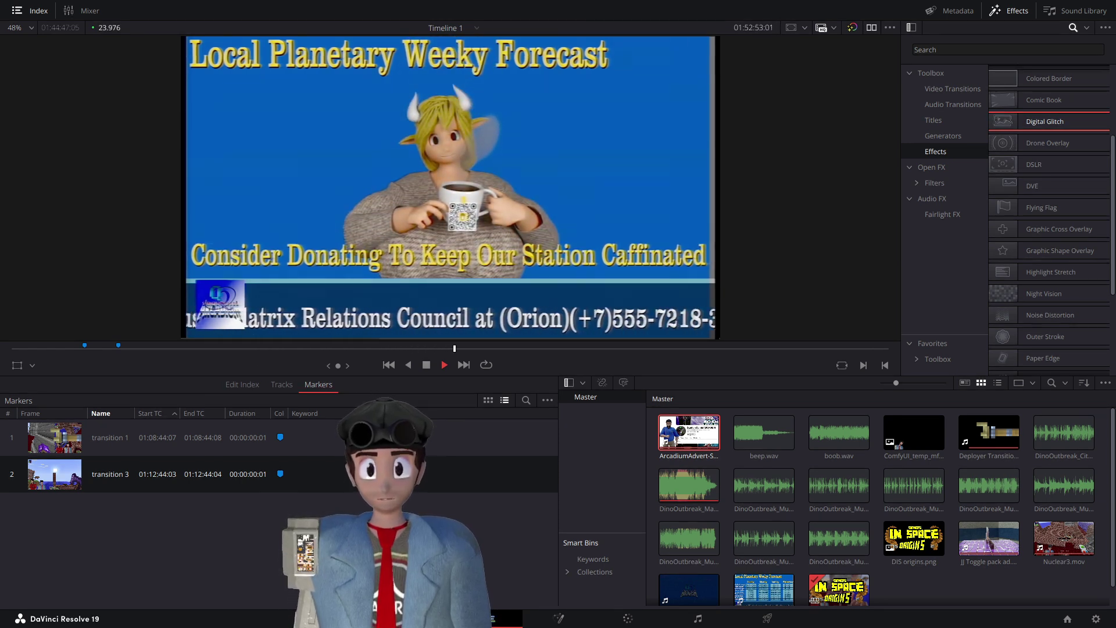
key(space)
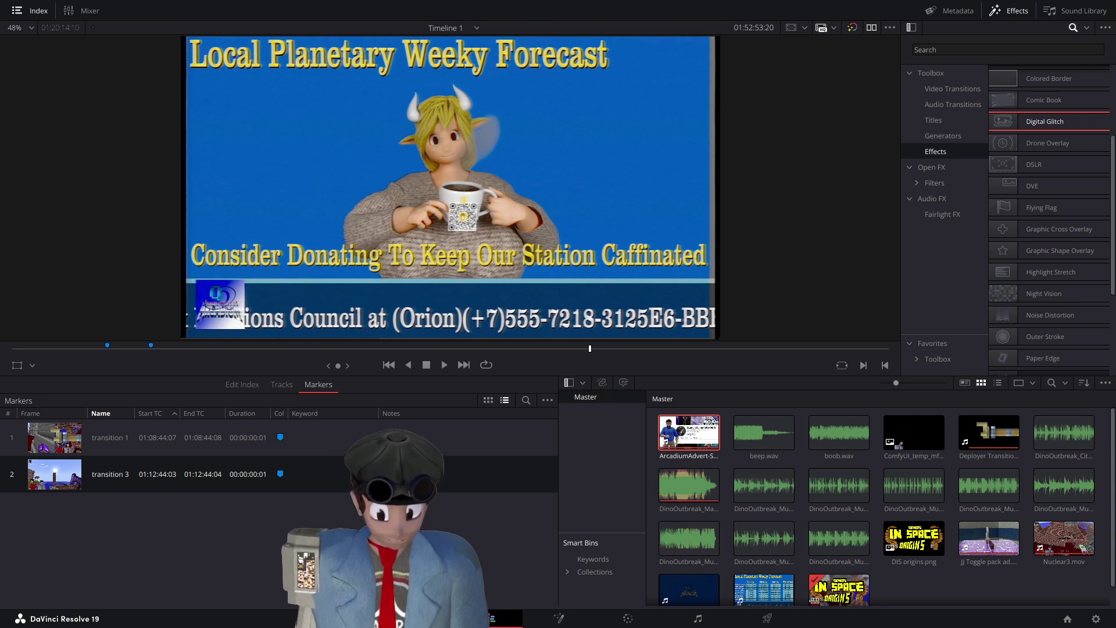
- Play the gameplay footage that follows the commercial break, speeding up to 2x, and stop at 01:53:23:18
key(space)
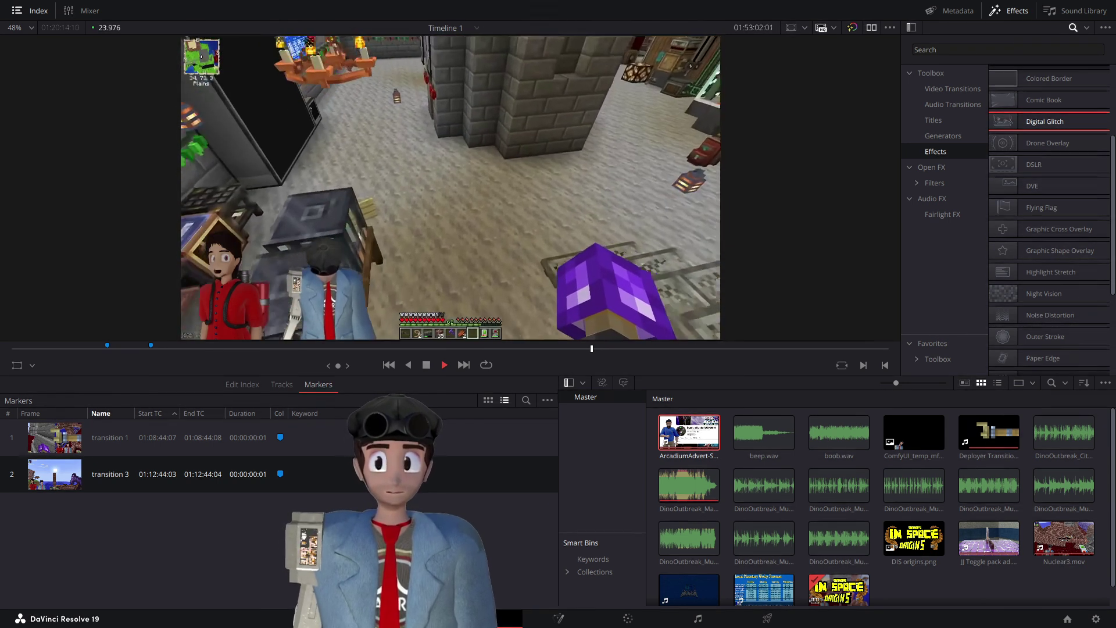
key(space)
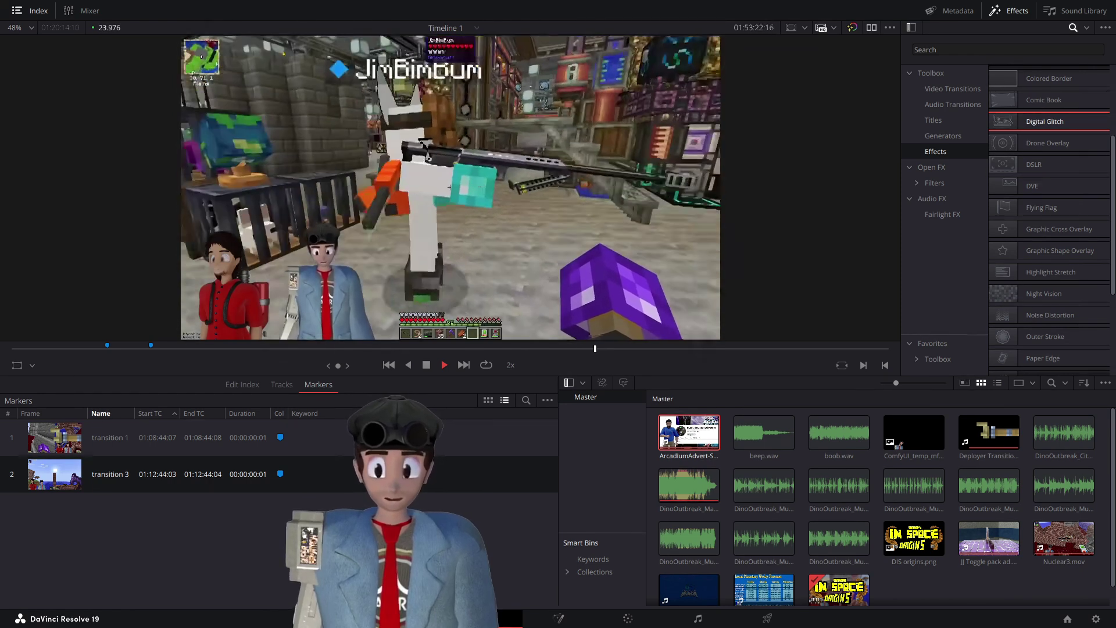
key(space)
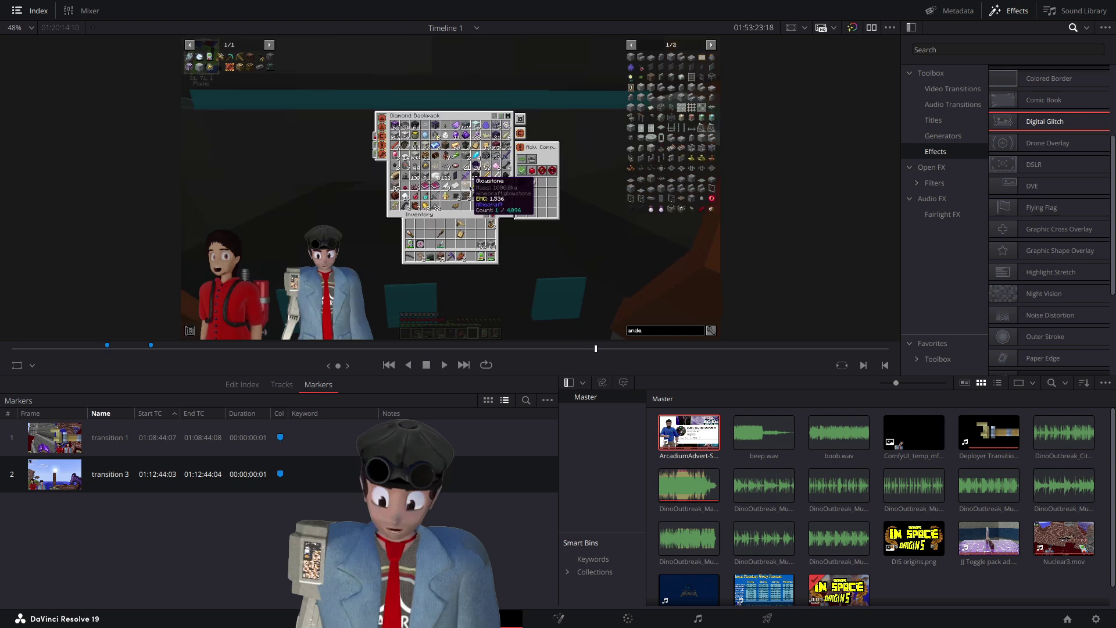
- Jump to the cut at 01:55:15:13 and add a single timeline marker there named "transition 5"
key(Down)
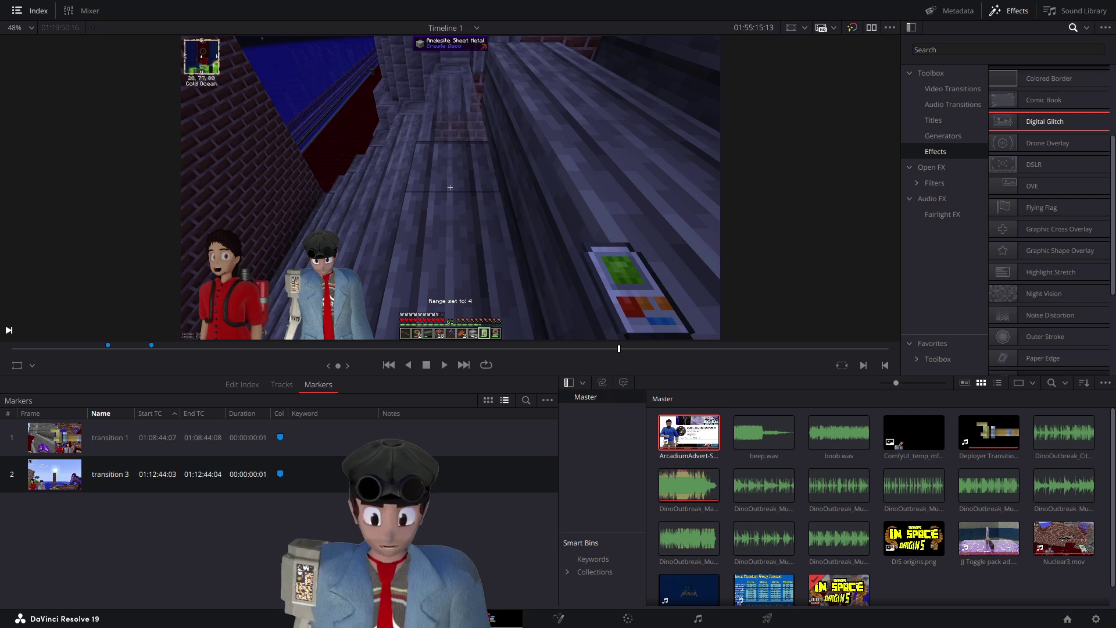
key(m)
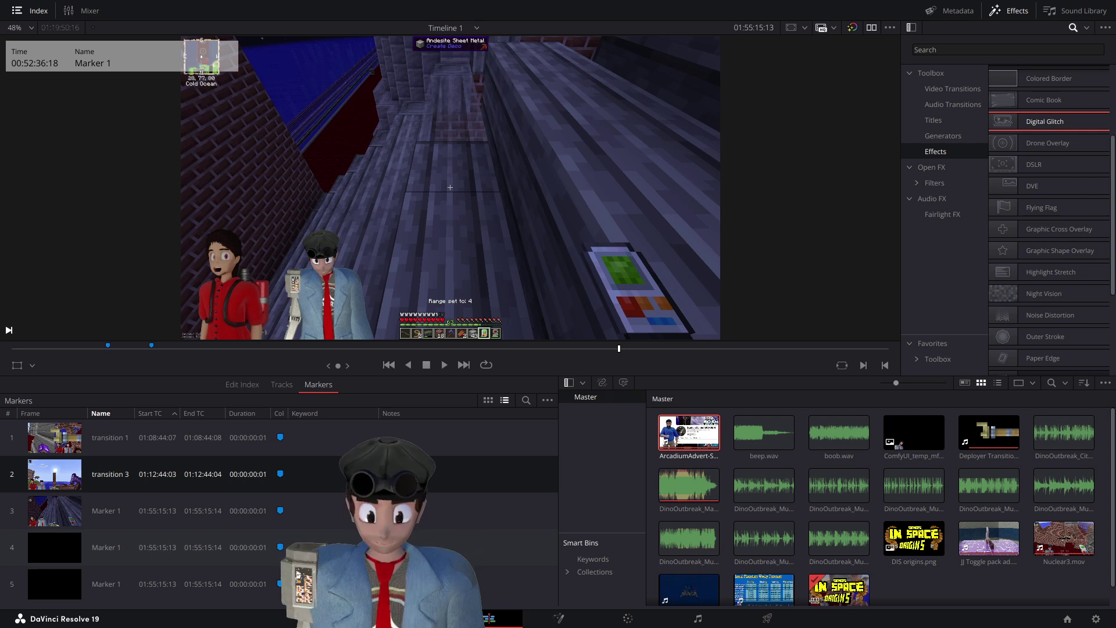
key(ctrl+z)
key(m)
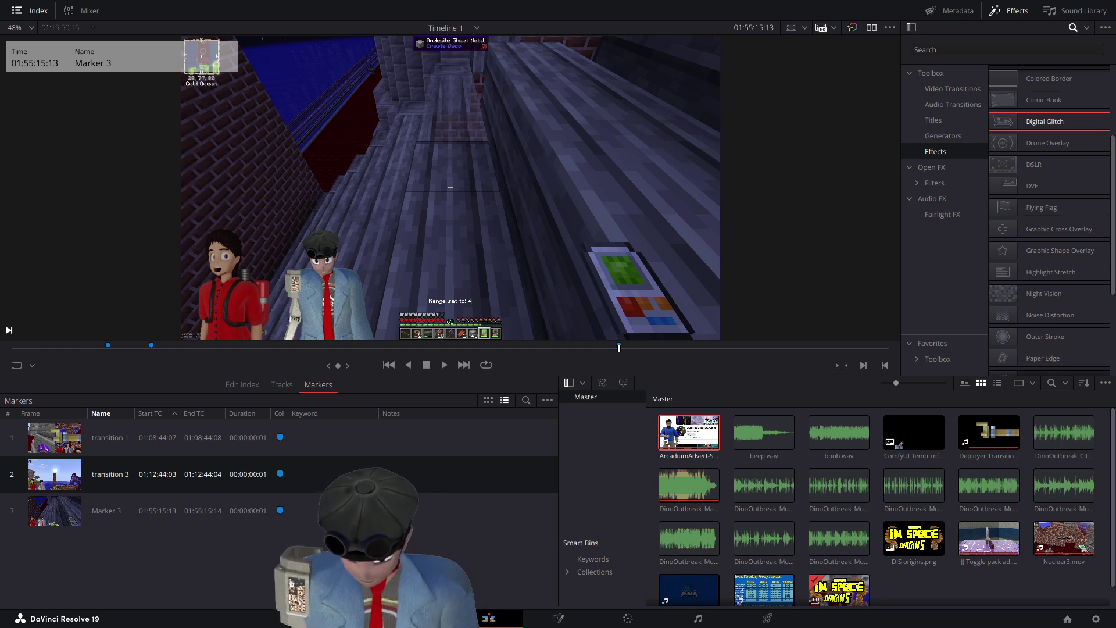
key(Return)
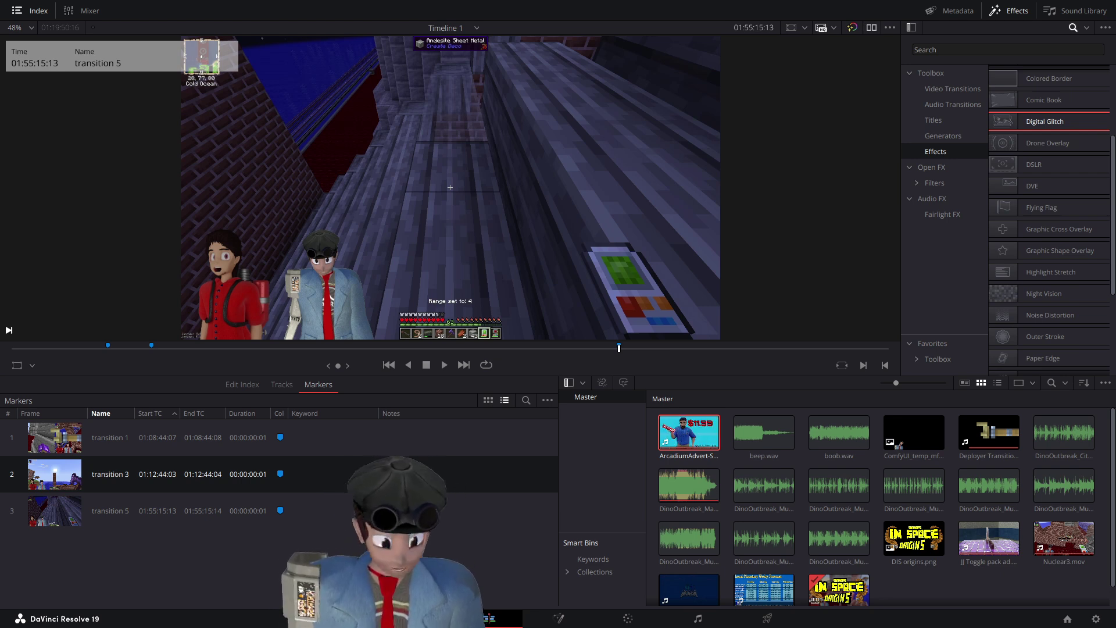
- Inspect the cuts just after the transition 5 marker and return to the marker at 01:55:15:13
key(Down)
click(111, 511)
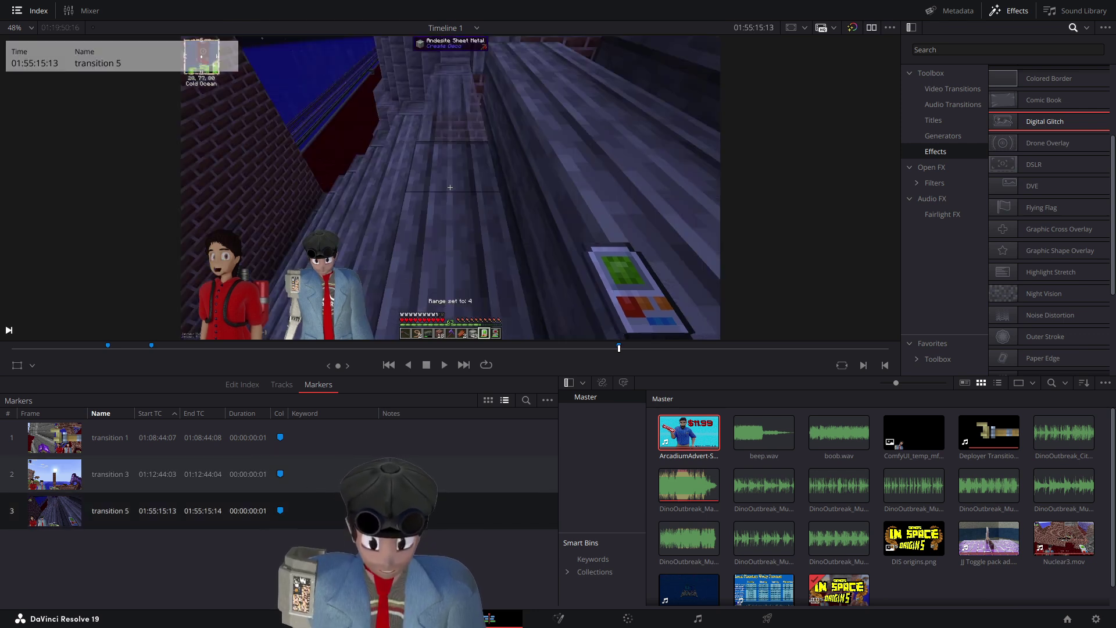
key(Down)
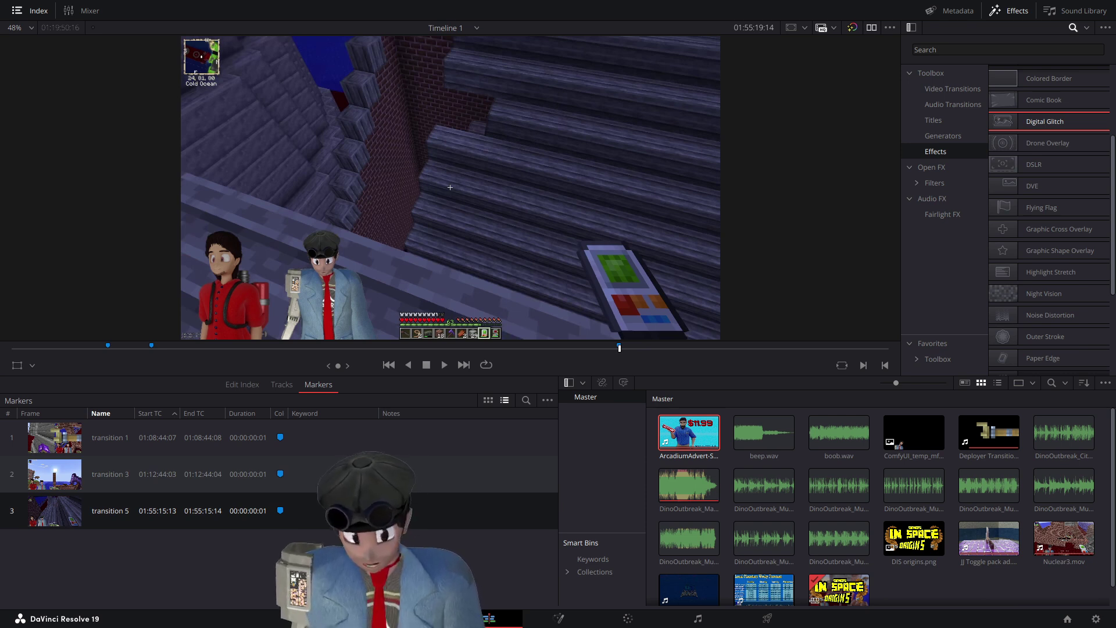
key(Up)
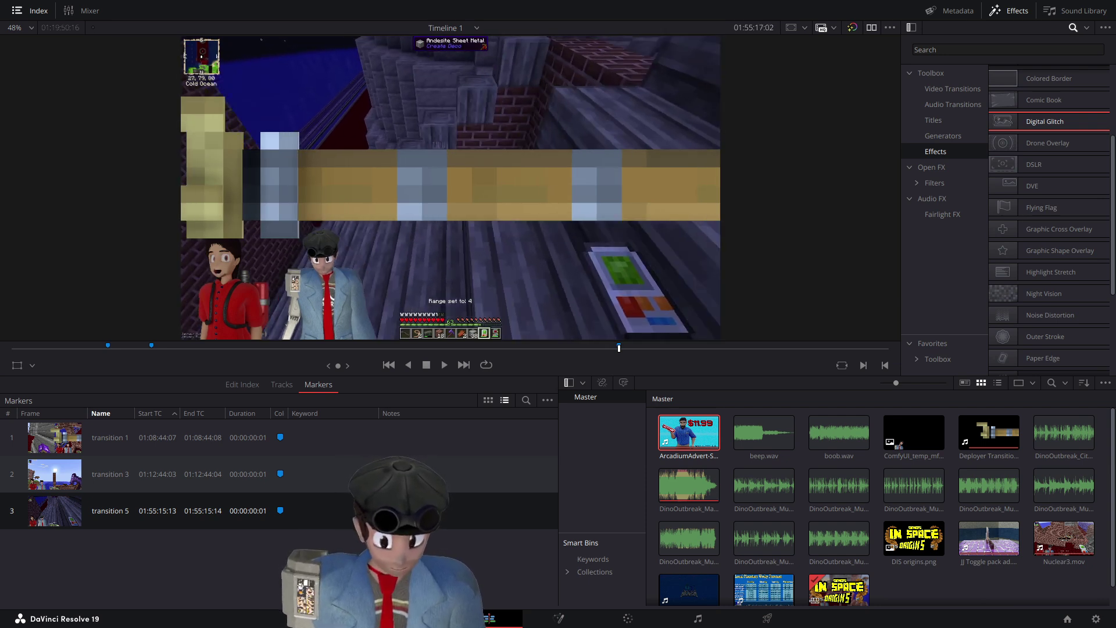
key(shift+Up)
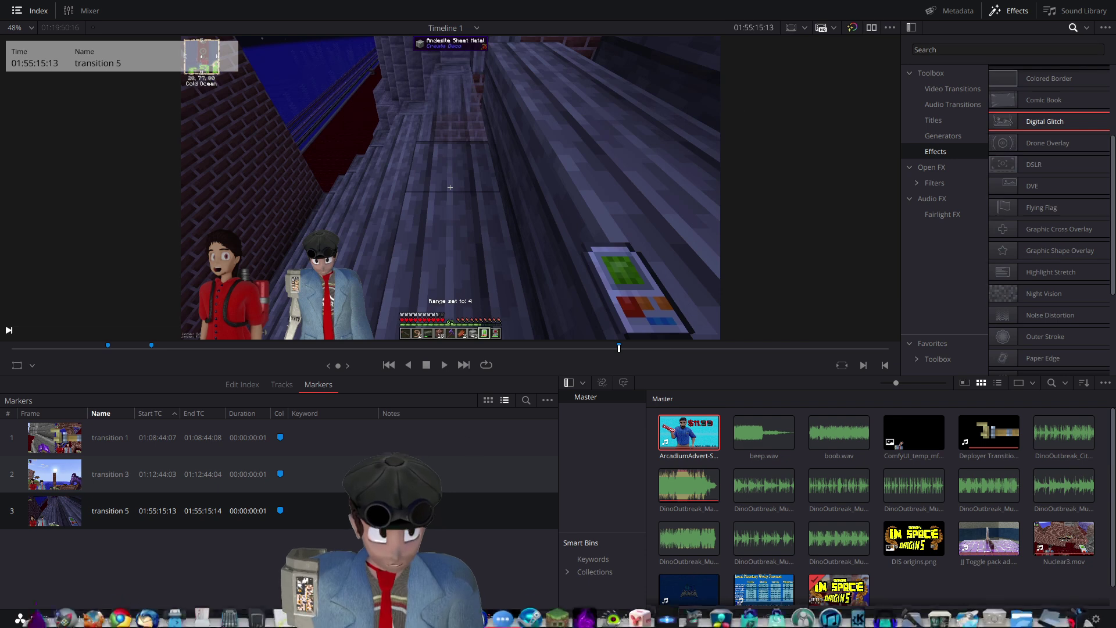
- Search the effects for "deploy", apply the Deployer Push video transition at the 01:55:15:13 cut, and preview it
scroll(1009, 102, up, 3)
click(968, 49)
text(deploy)
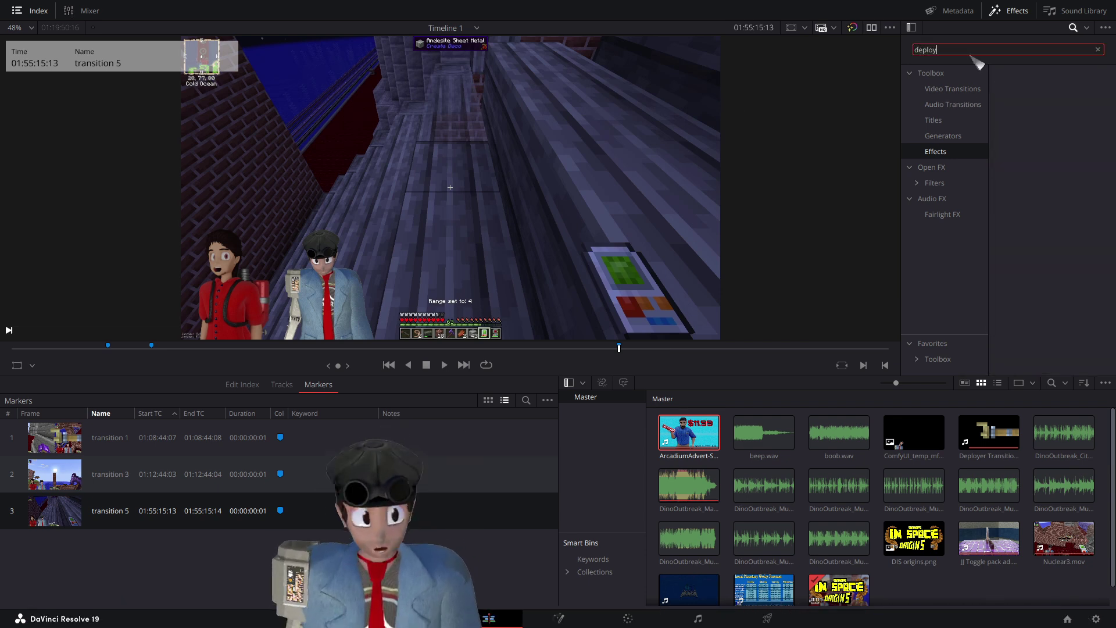
click(945, 92)
click(1050, 97)
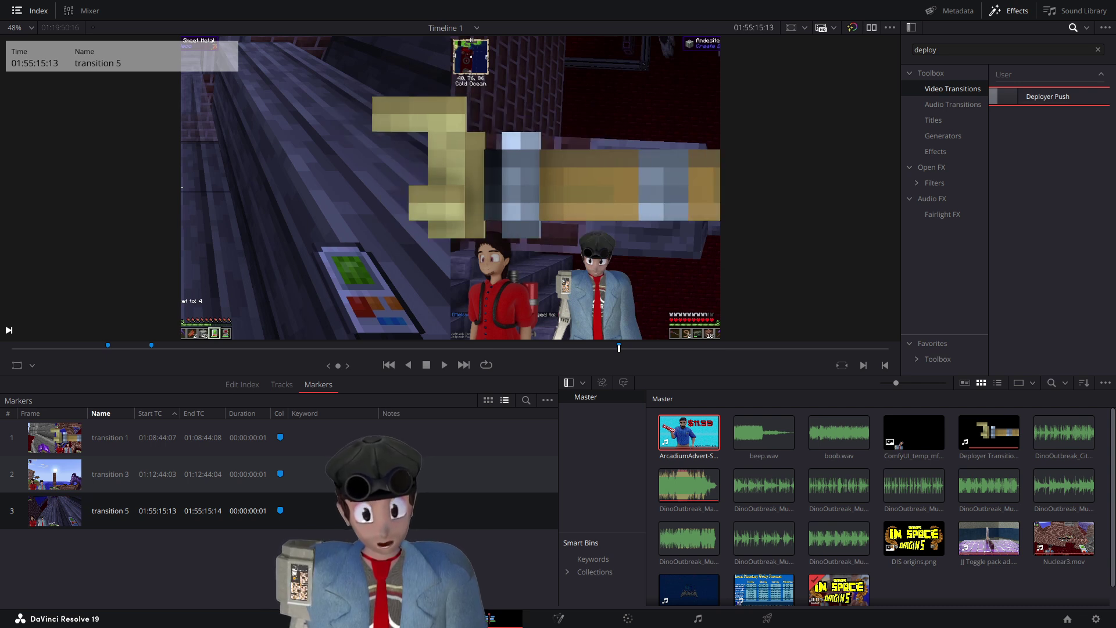
key(slash)
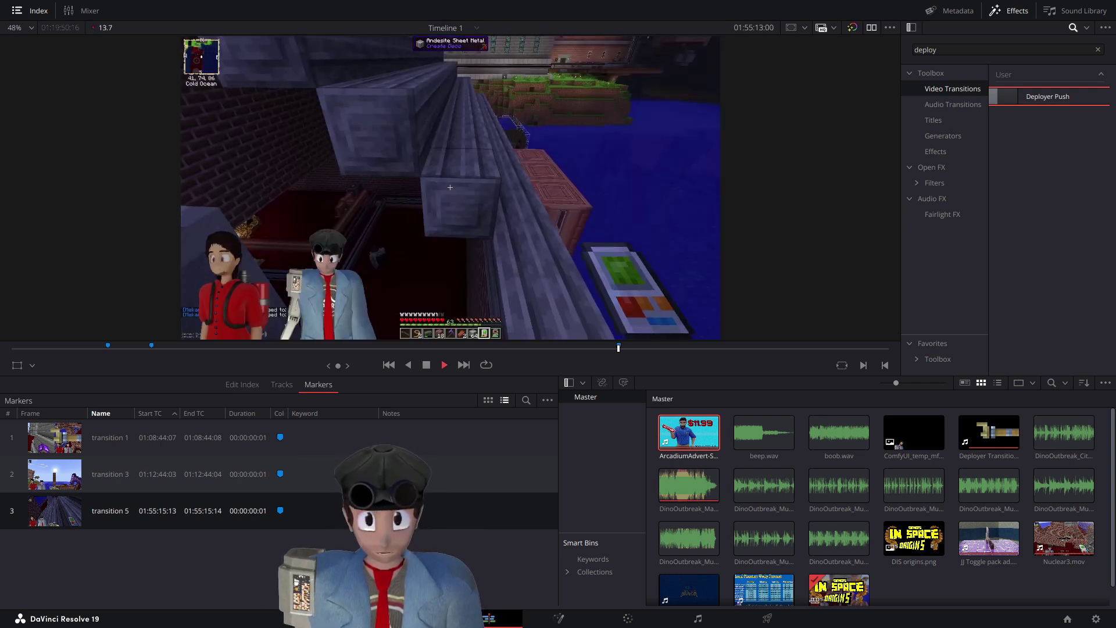
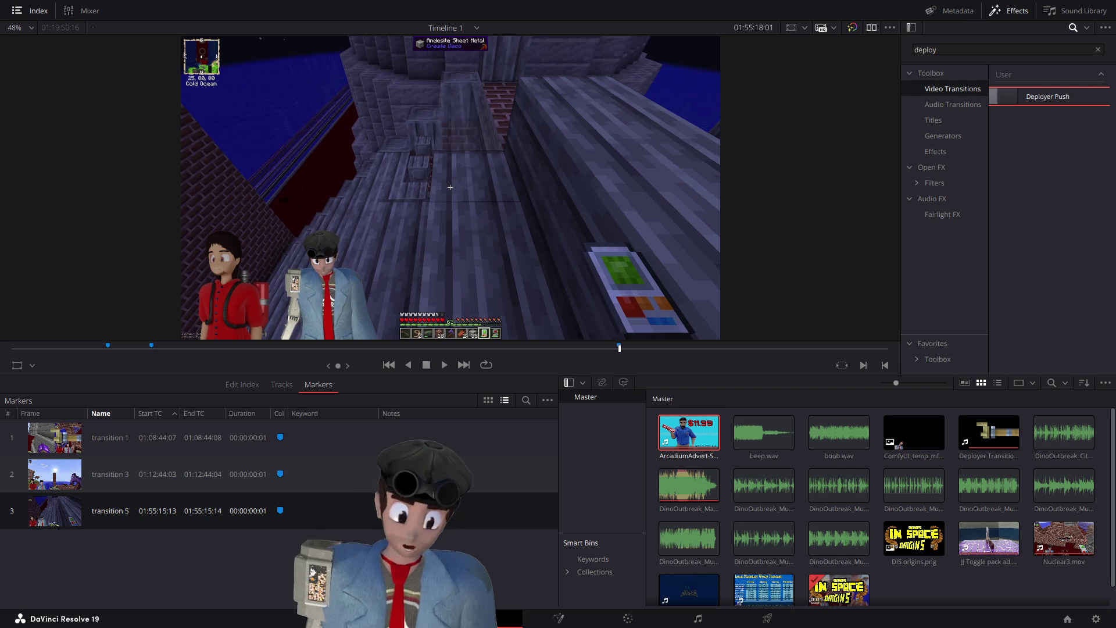
- Inspect the final cut with its Deployer Push around 02:19:11:13 and play the closing footage up to 02:19:34:03
key(End)
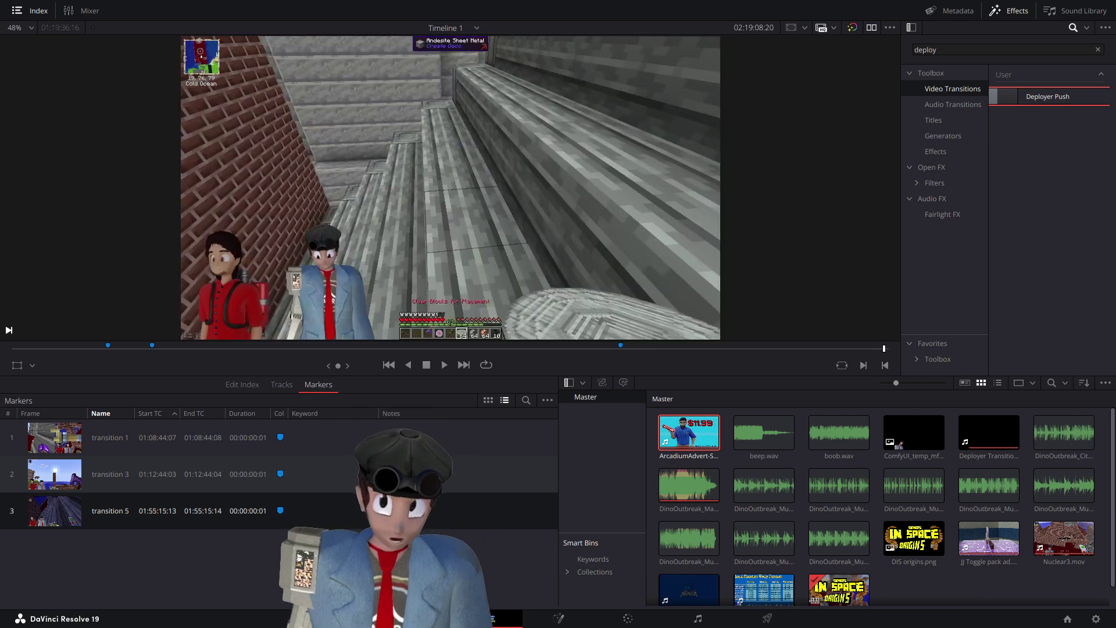
key(Up)
key(Up)
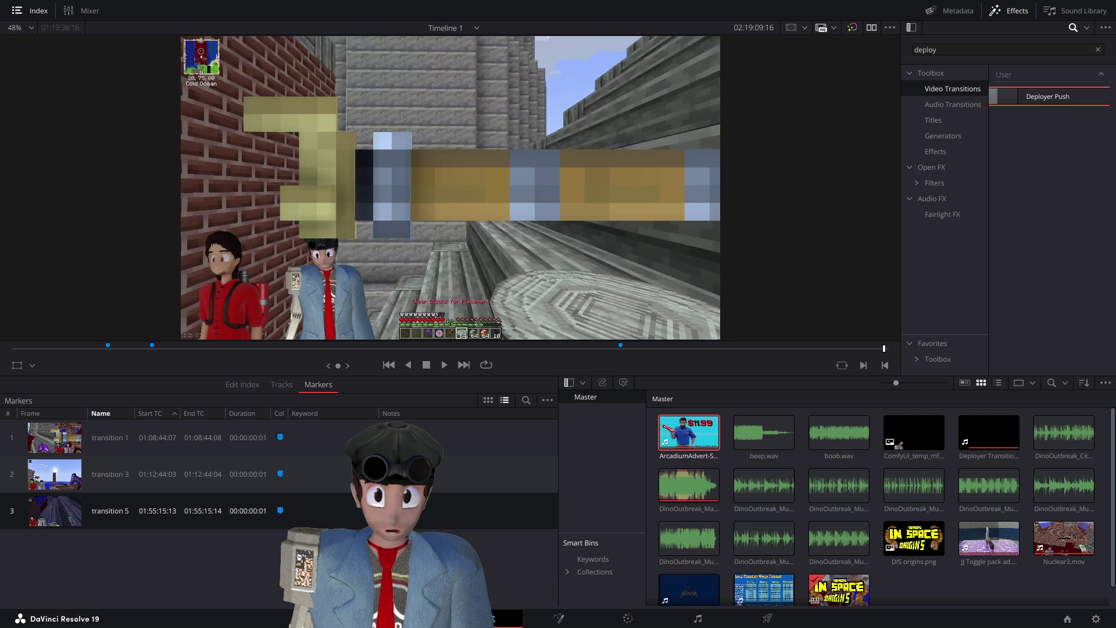
key(Down)
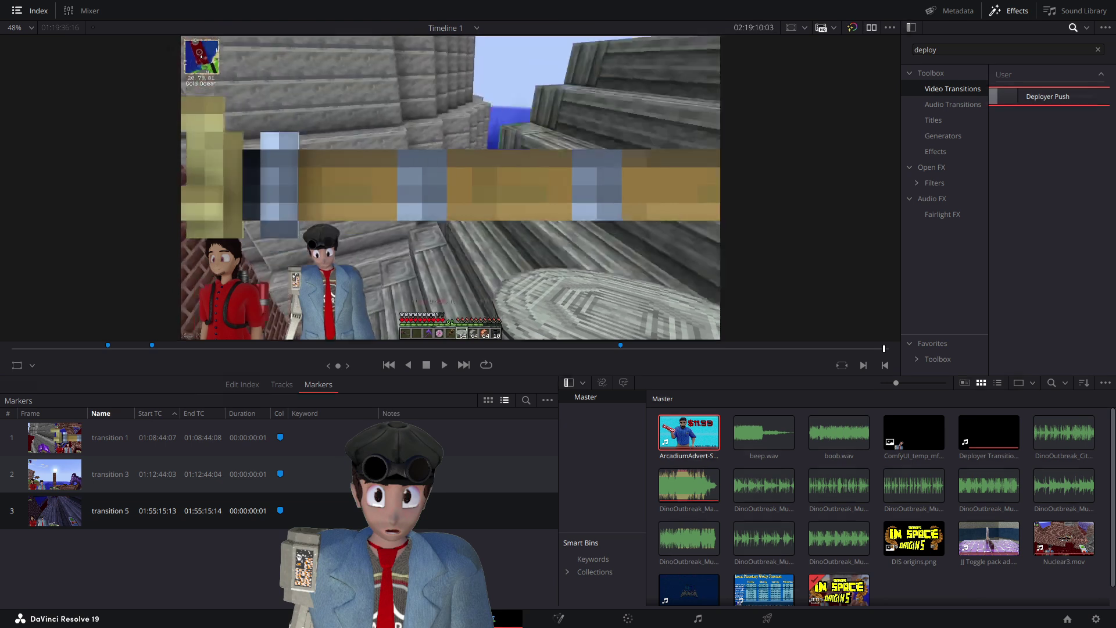
key(Down)
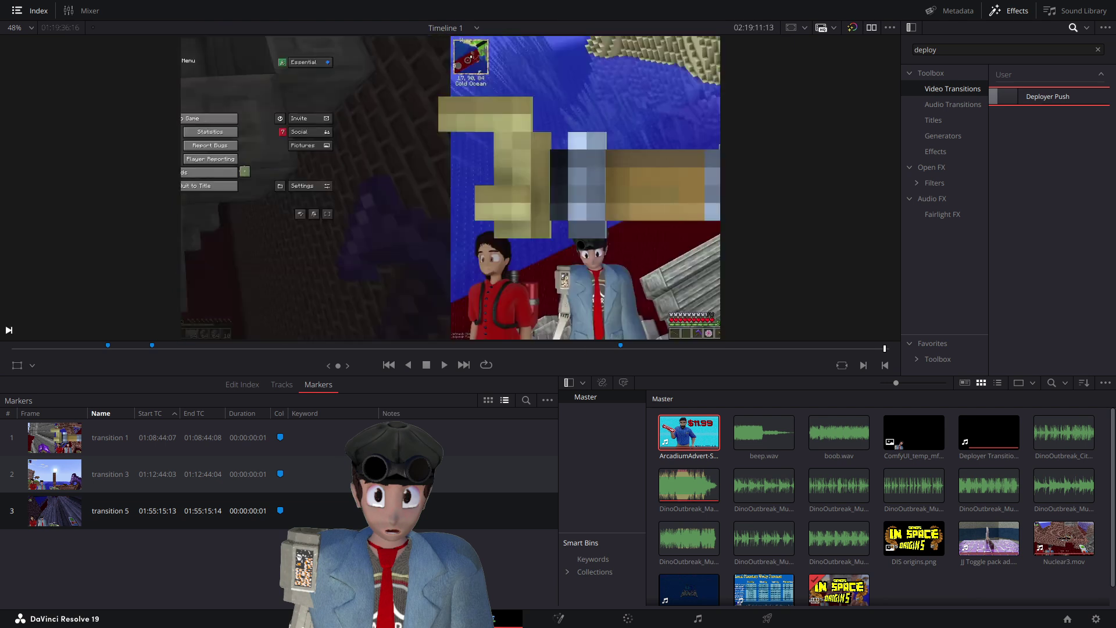
key(space)
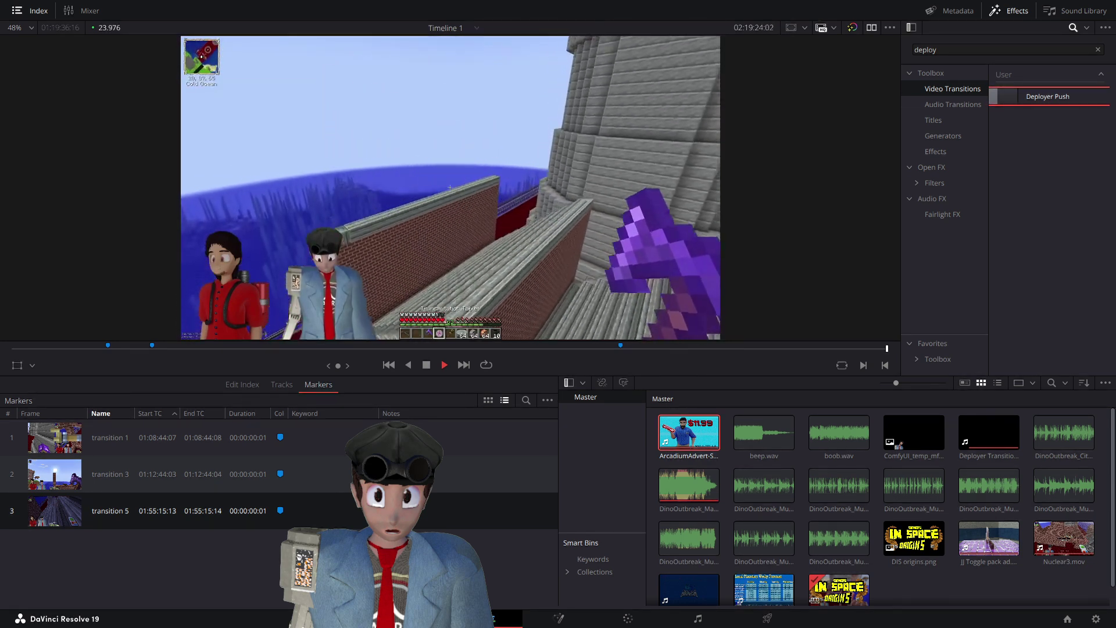
key(space)
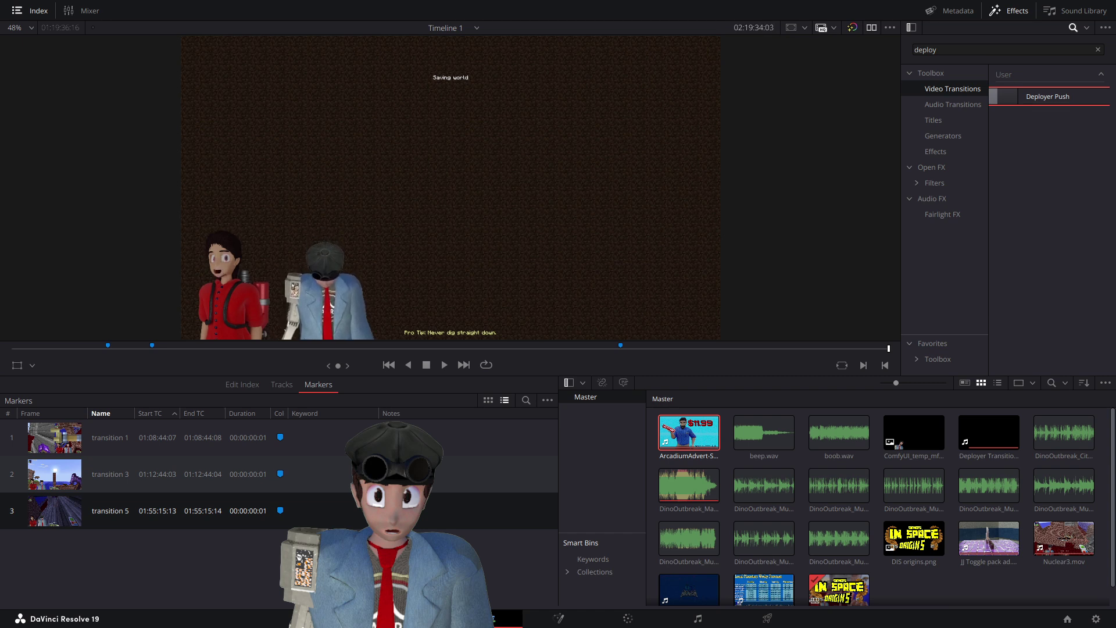
- Shorten the end of the timeline to 02:19:35:15 and check its last frame
key(/)
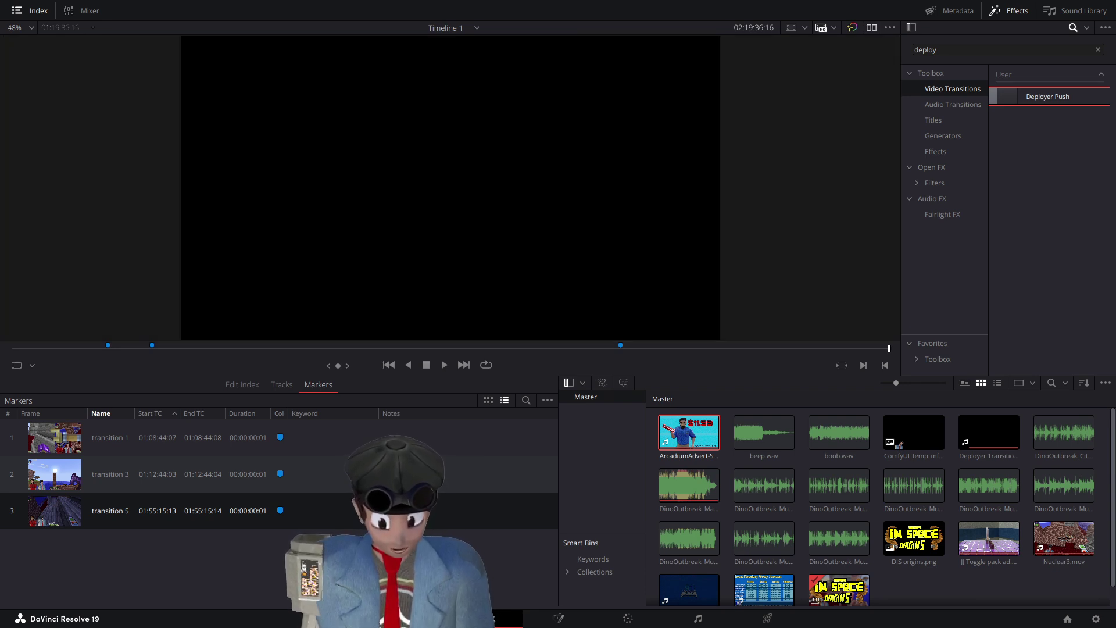
key(space)
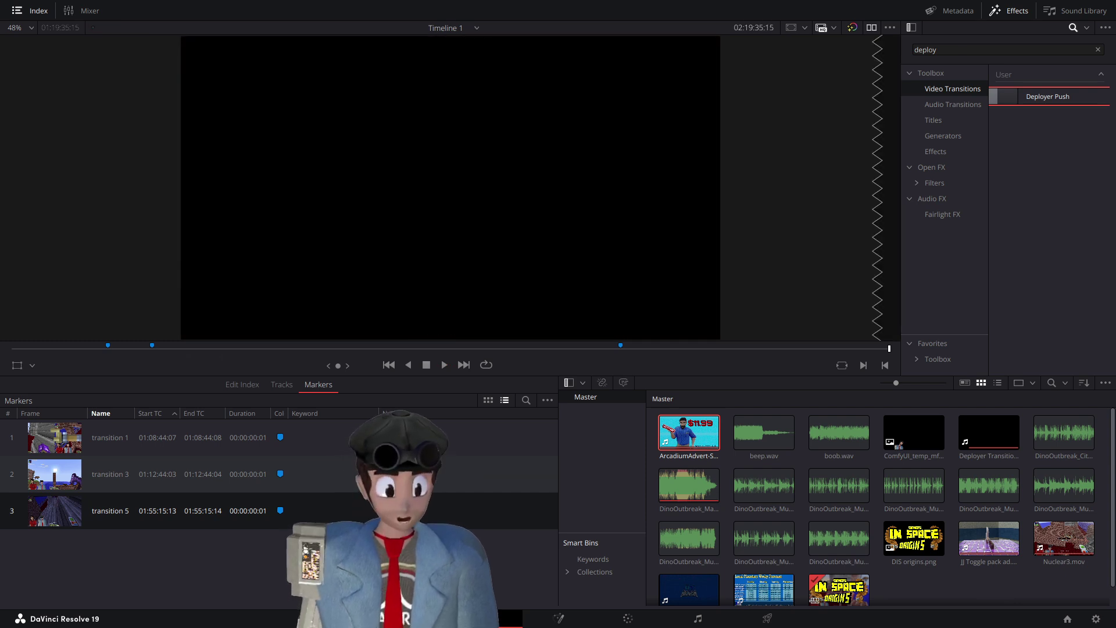
key(Up)
key(space)
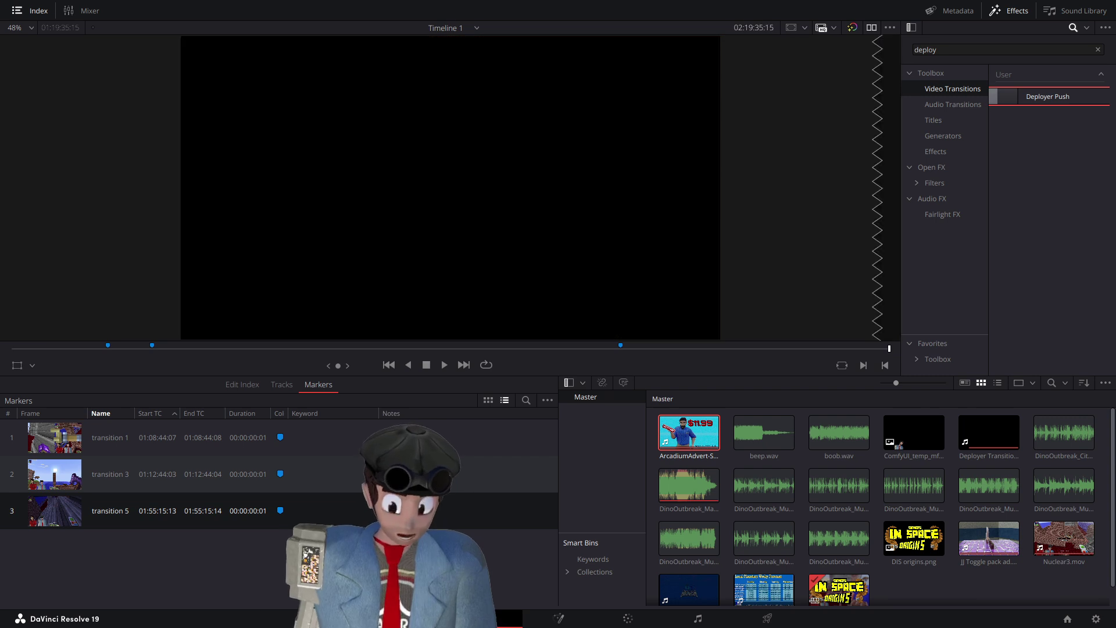
- Add DinoOutbreak_Music_LightBossTrack.wav to the music track from 02:19:11:13 and play its beginning
scroll(930, 588, down, 1)
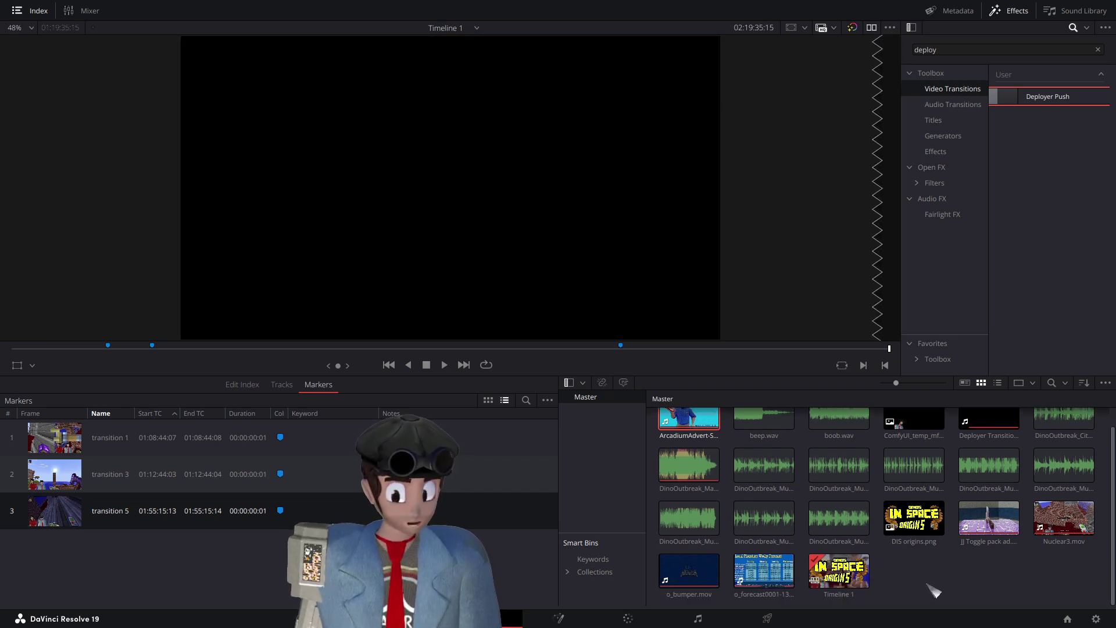
scroll(931, 588, up, 1)
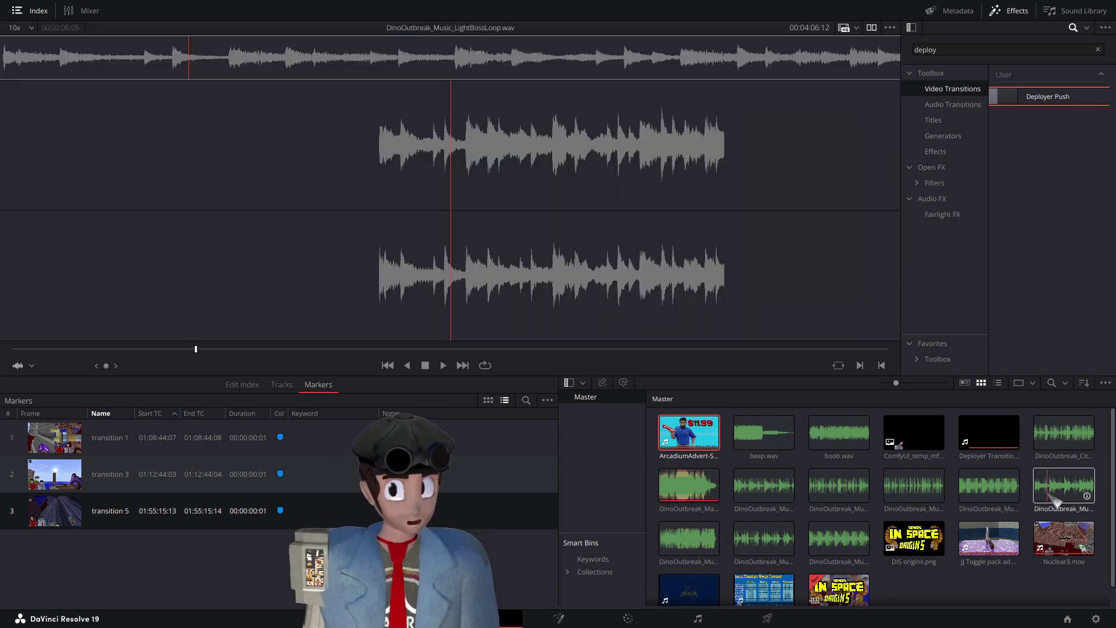
click(1057, 501)
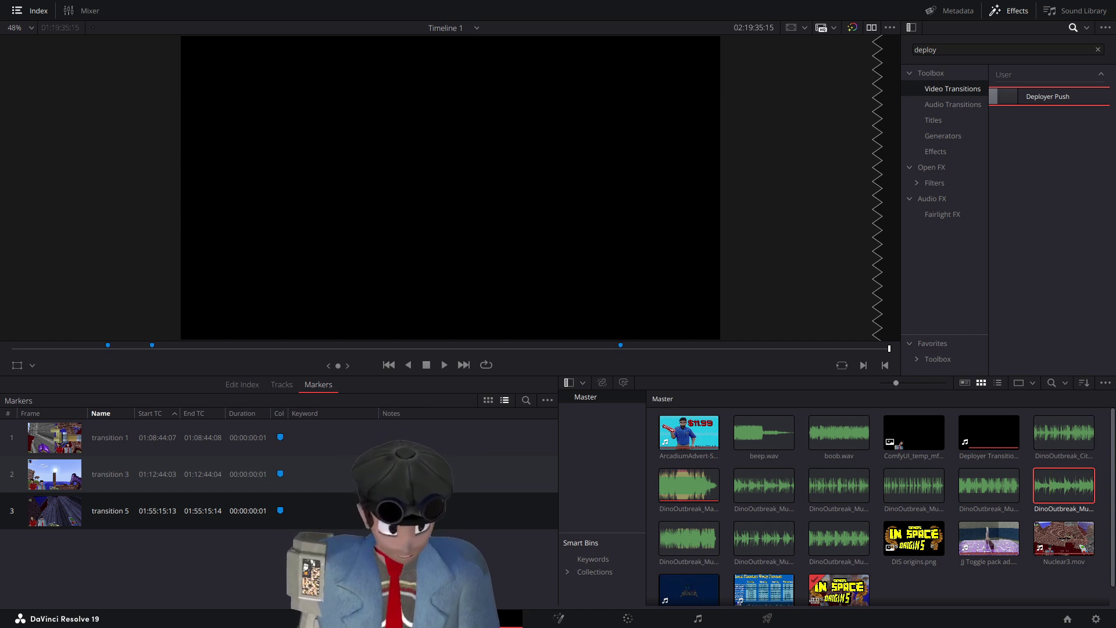
click(712, 549)
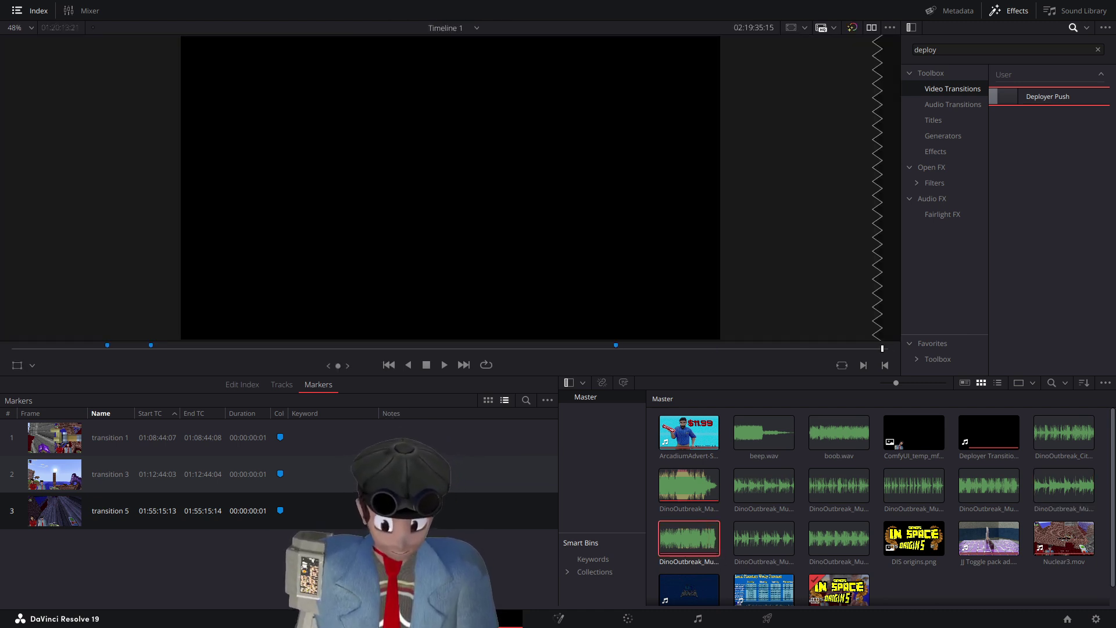
key(space)
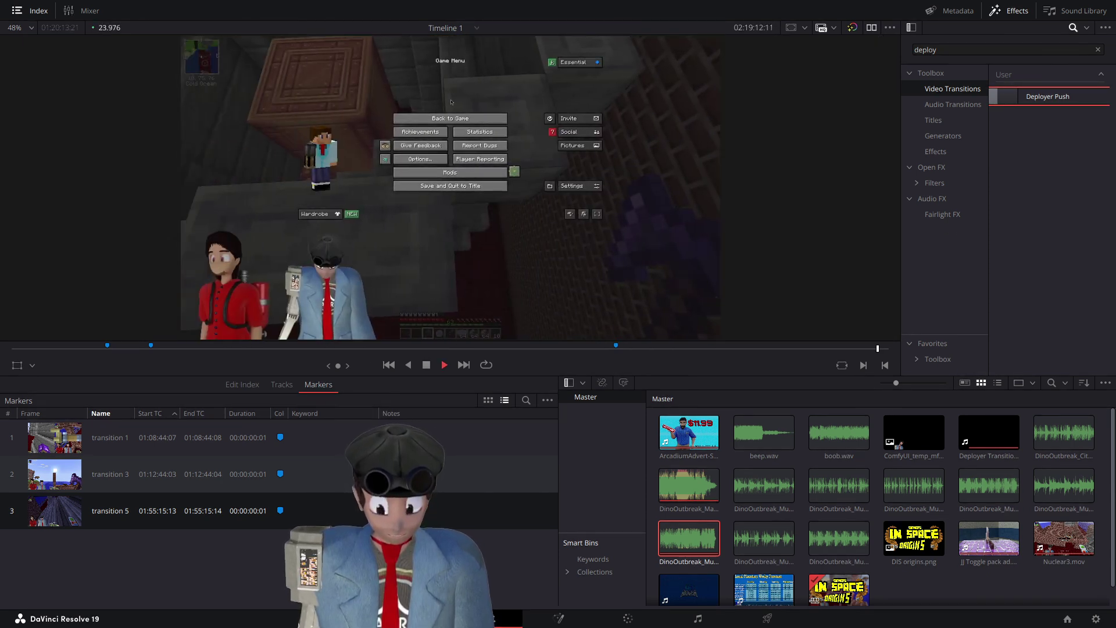
key(space)
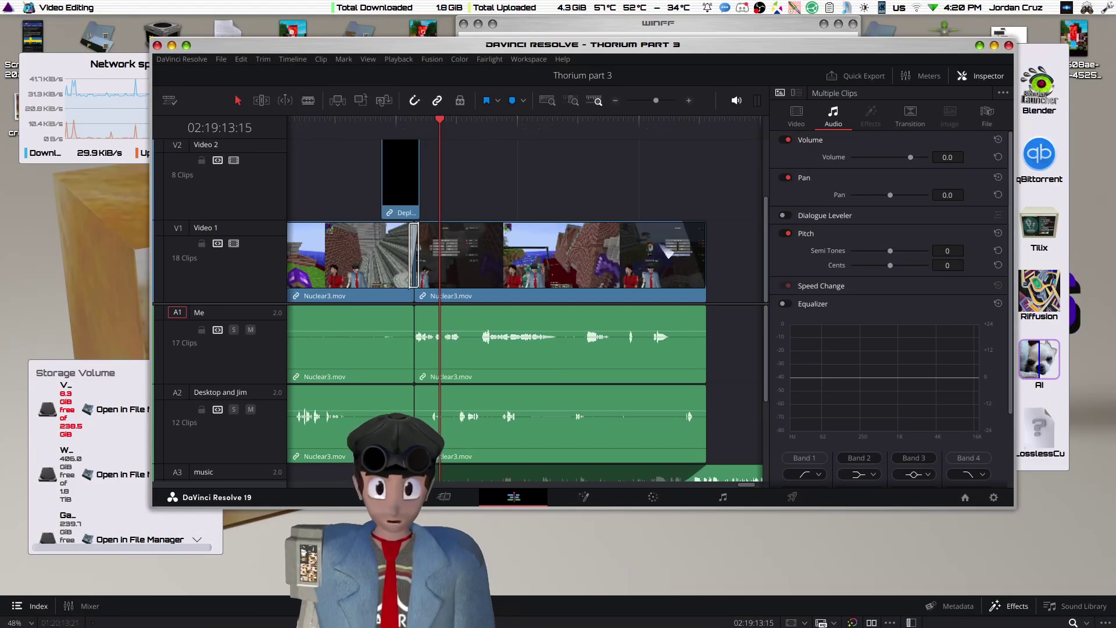
- Try a straighter fade-in curve on the LightBossTrack music clip and play it back from near the clip's start
scroll(714, 400, down, 3)
mouse_move(713, 381)
mouse_down()
mouse_move(439, 379)
mouse_move(713, 395)
mouse_up()
drag(631, 411, 606, 415)
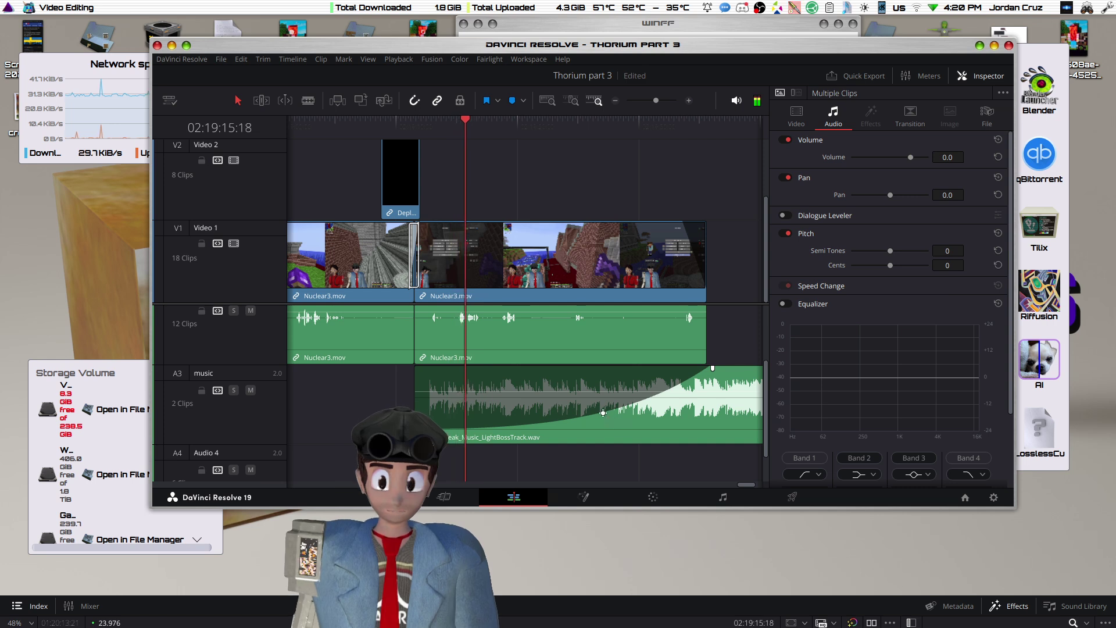
drag(603, 413, 588, 398)
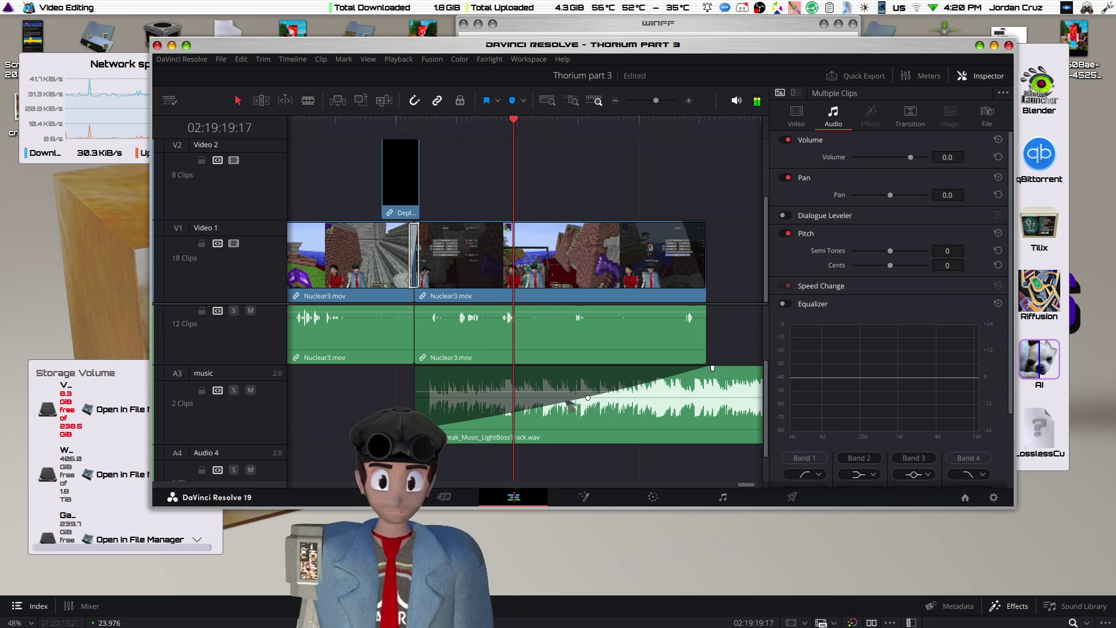
click(419, 130)
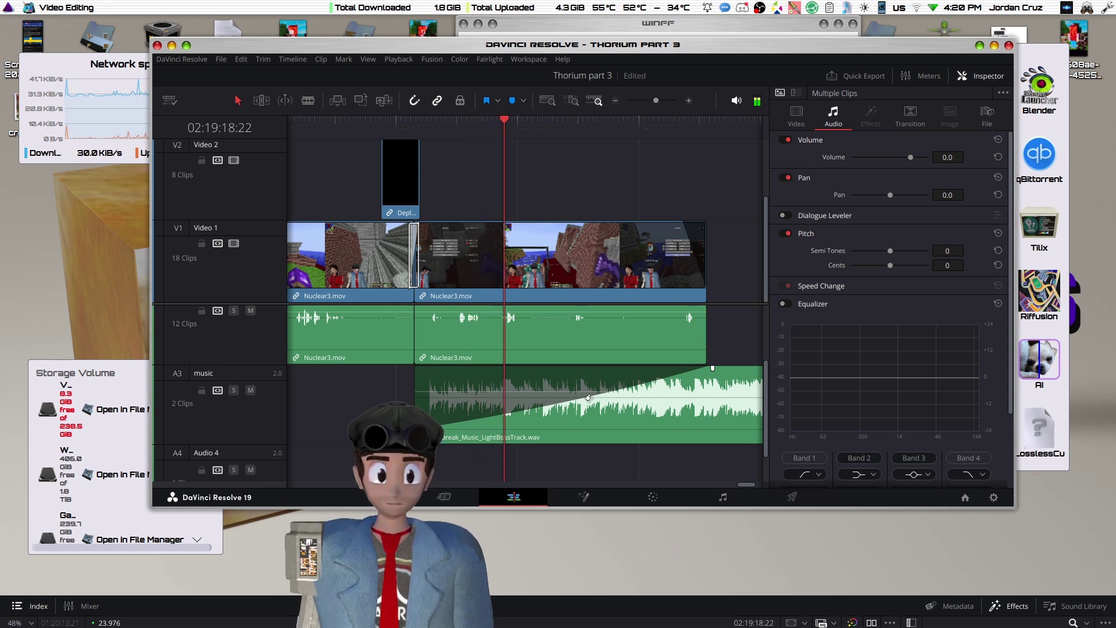
- Remove the fade-in from the LightBossTrack music clip and return to its start at 02:19:11:13
drag(598, 399, 615, 372)
drag(712, 368, 369, 365)
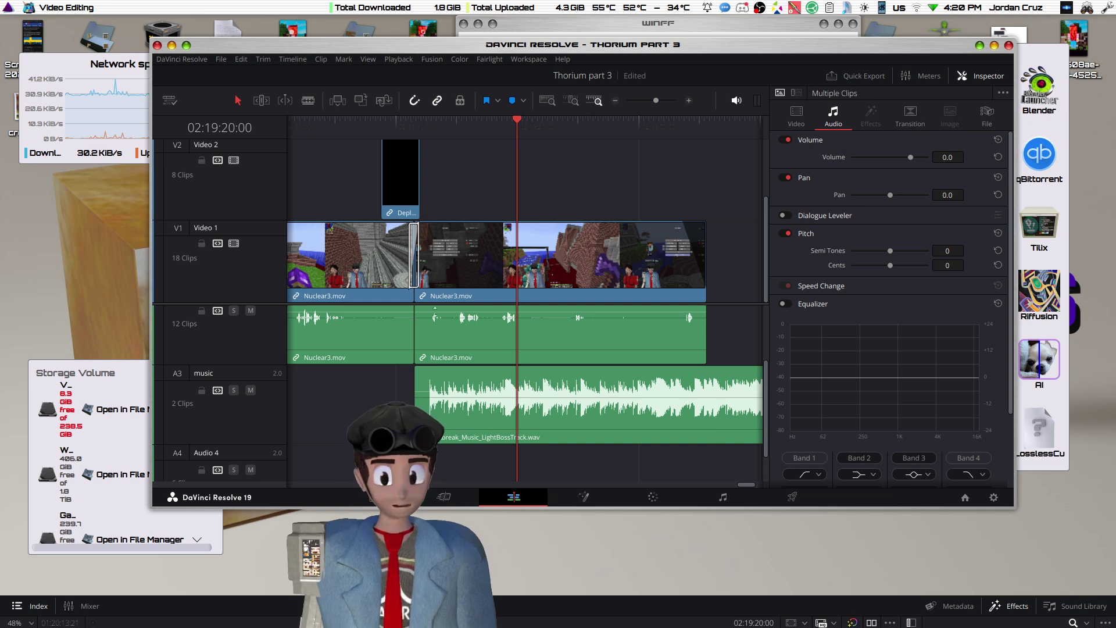
click(415, 121)
- Add a volume keyframe to the LightBossTrack clip at 02:19:11:13 and lower the volume to -11.7
click(518, 388)
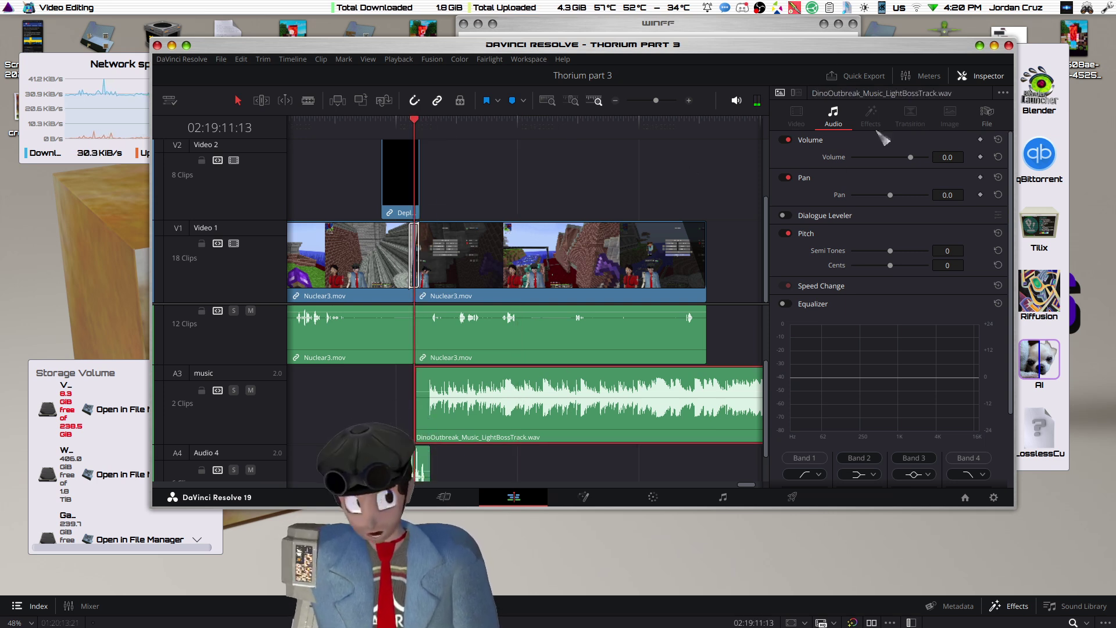
drag(764, 49, 763, 59)
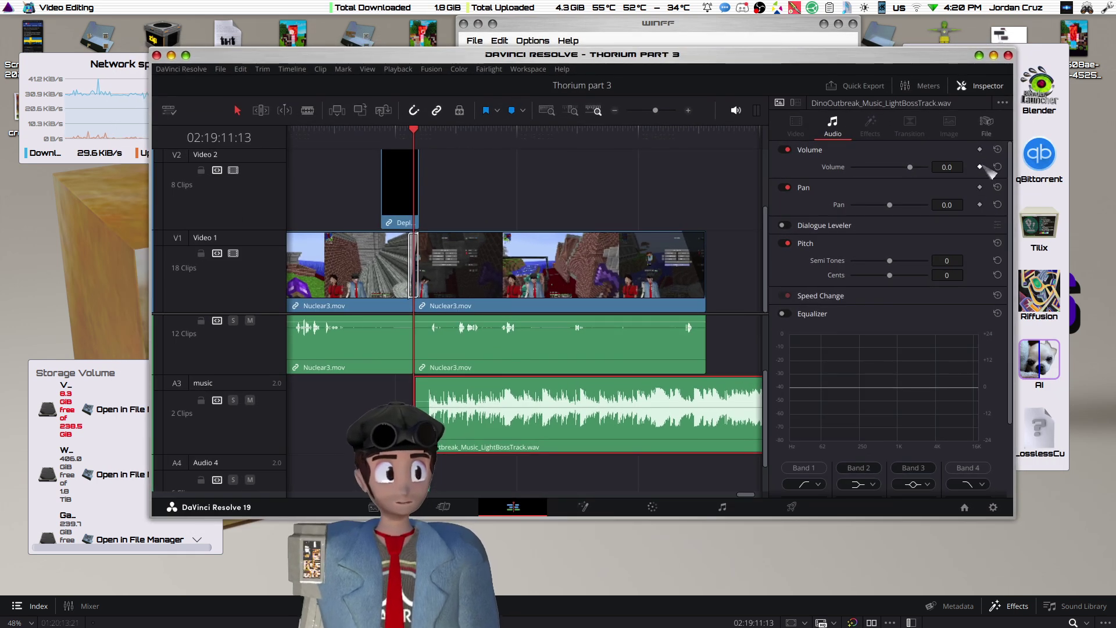
click(980, 167)
drag(910, 167, 903, 168)
- Keyframe the music volume at -11.7 at 02:19:34:05 and raise it to 0.2 at 02:19:35:13
drag(663, 131, 698, 154)
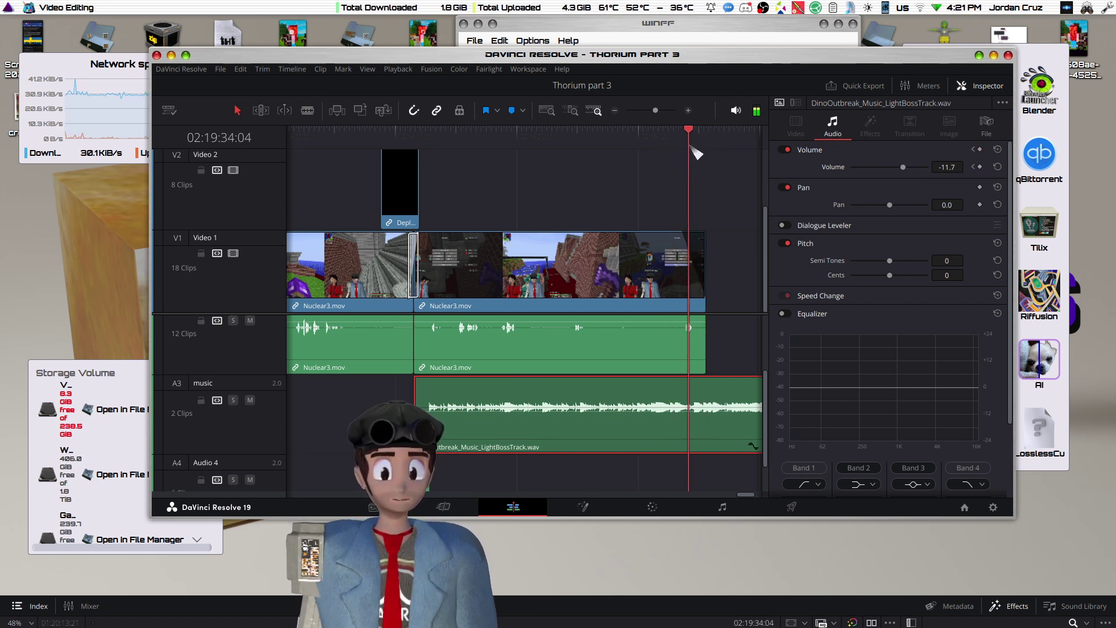
click(980, 166)
click(980, 167)
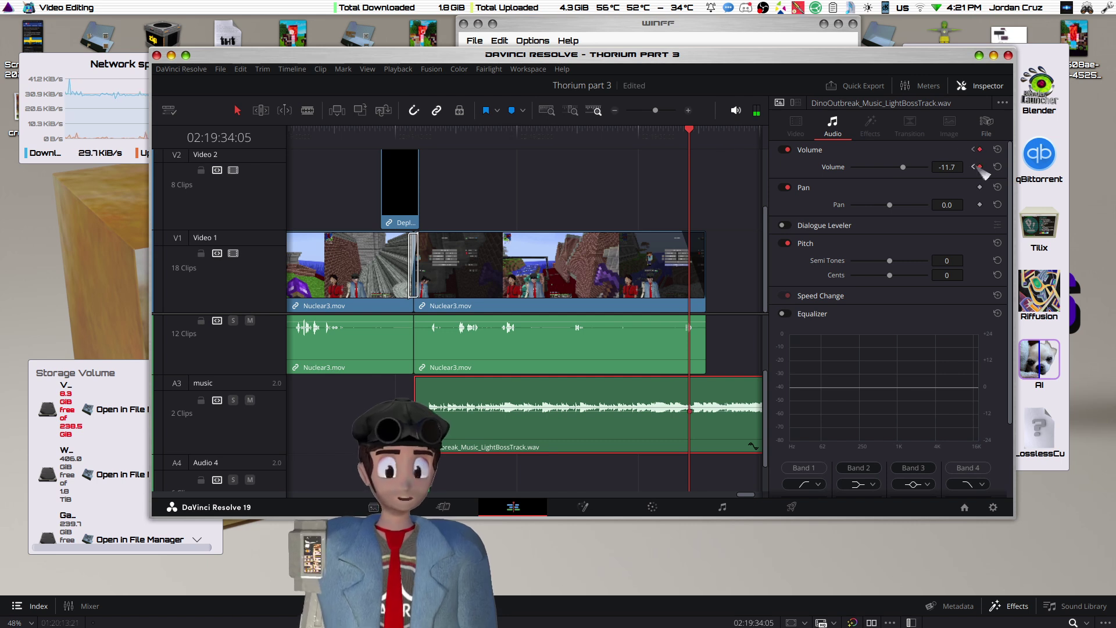
key(space)
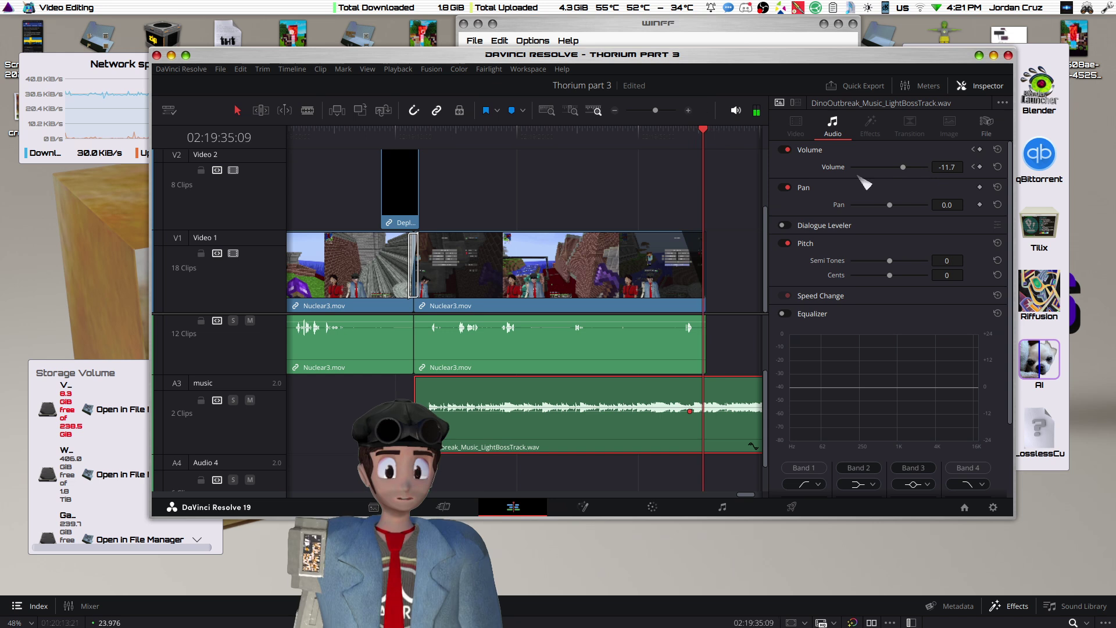
drag(910, 167, 914, 170)
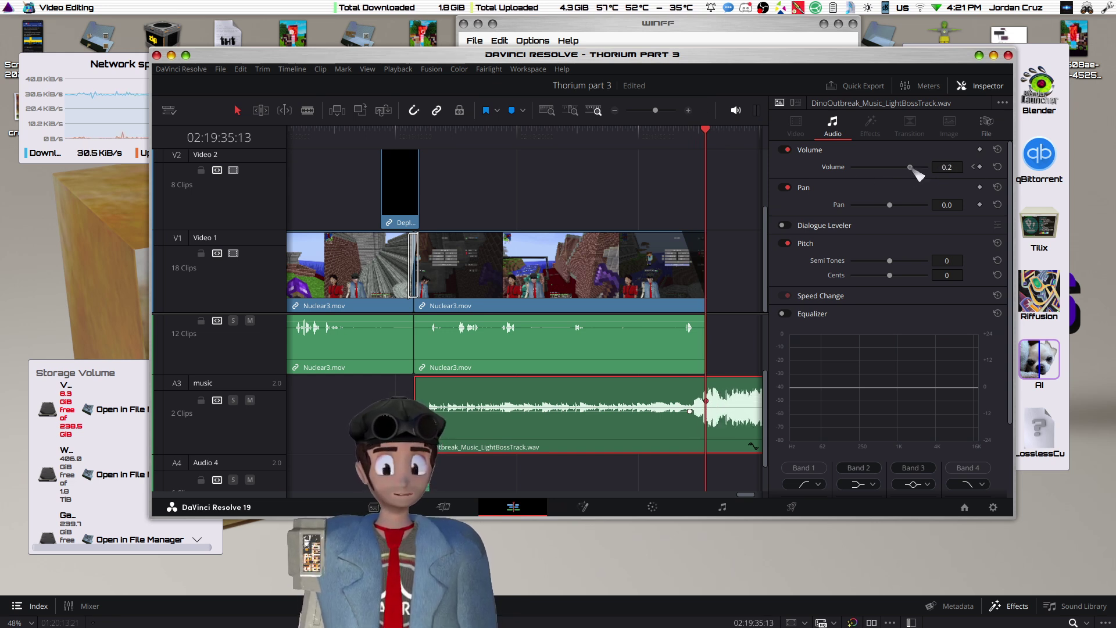
- Play the closing footage with the keyframed music through 02:19:37:02, saving the project on the way
click(410, 135)
key(space)
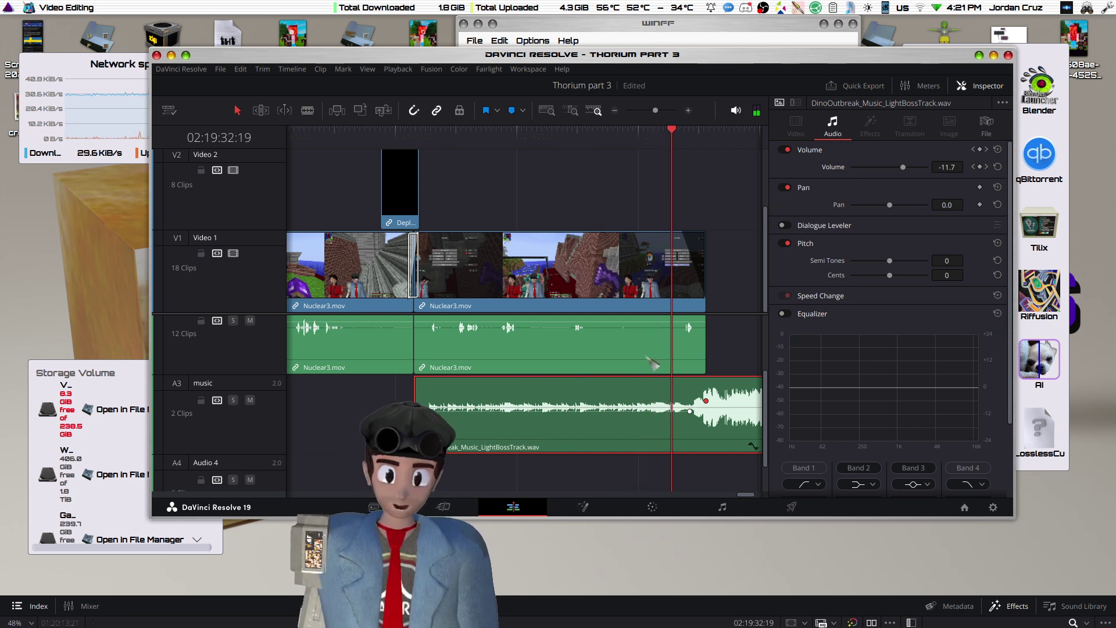
key(ctrl+s)
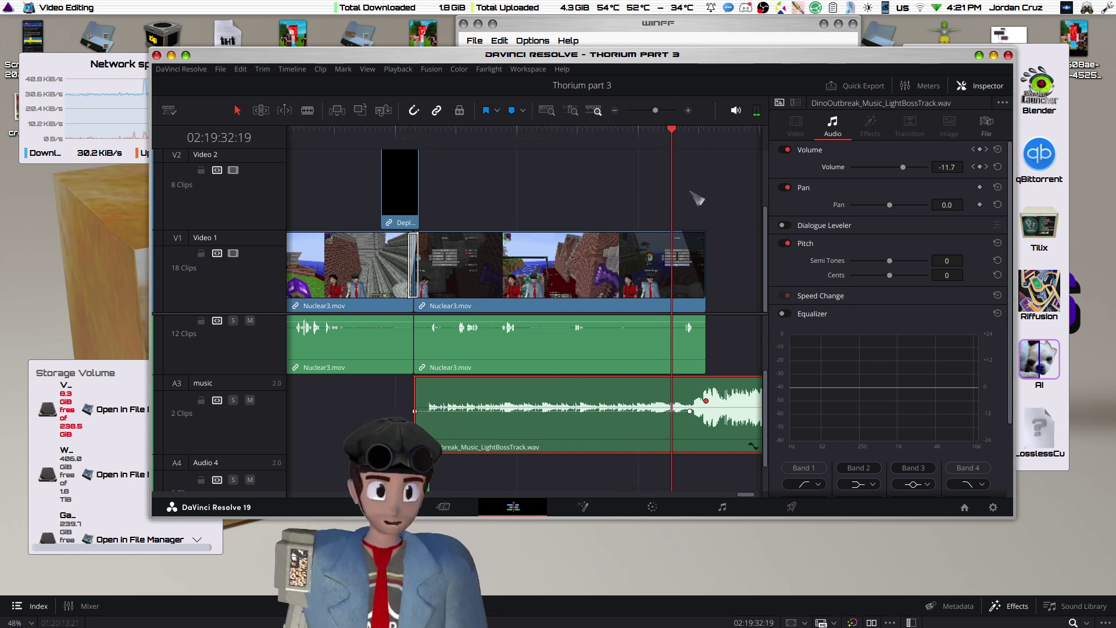
key(space)
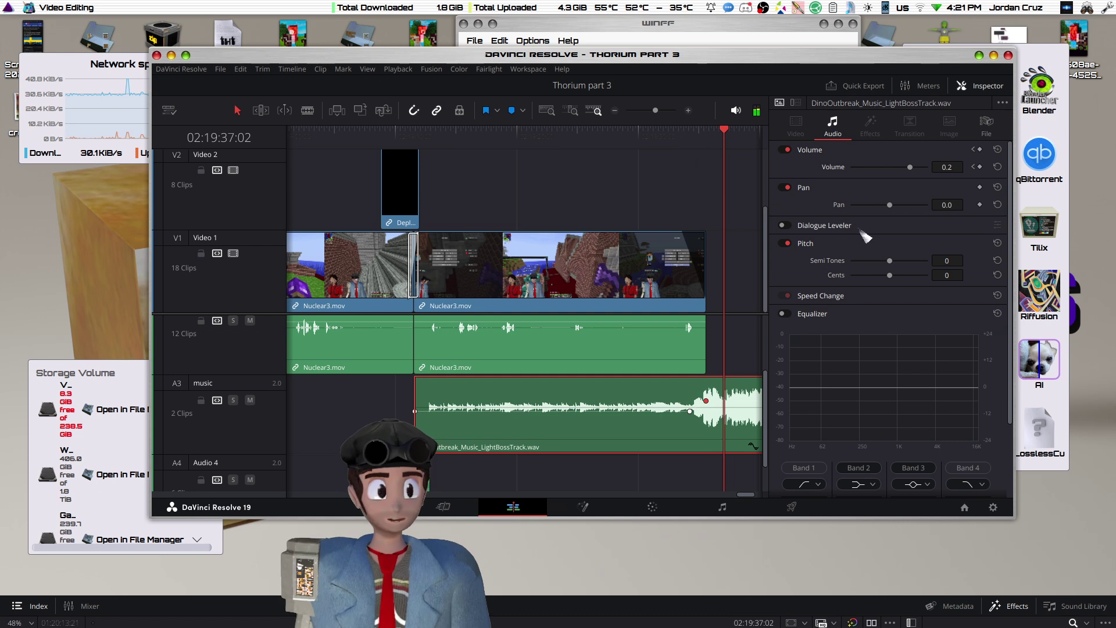
- Set the music volume keyframe at 02:19:35:13 to -0.2 and play on from there
click(974, 167)
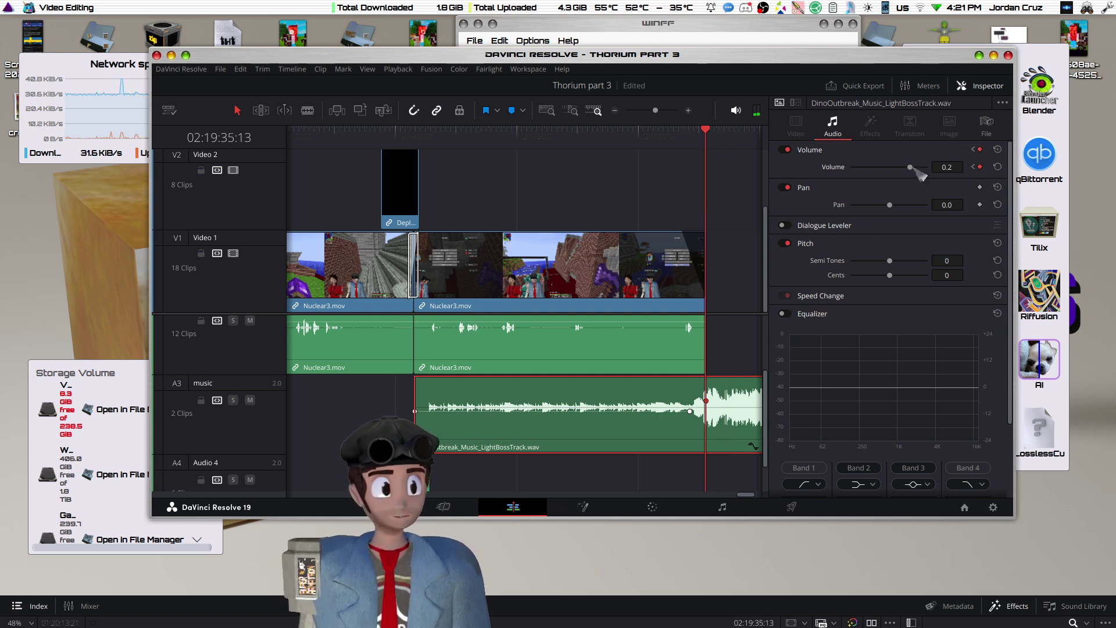
key(Return)
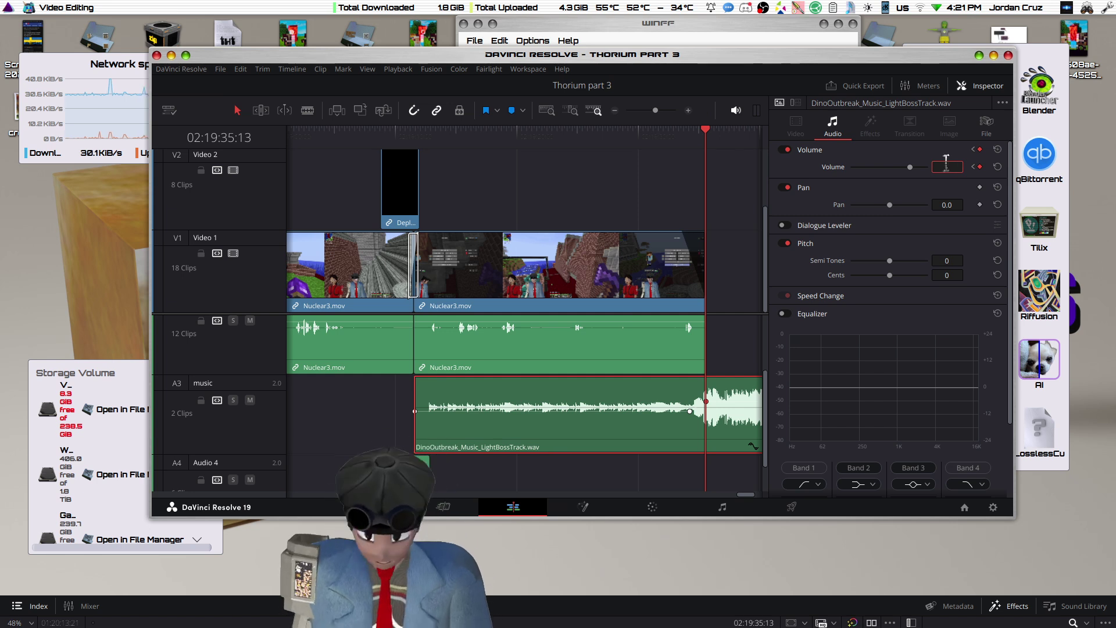
key(Return)
key(space)
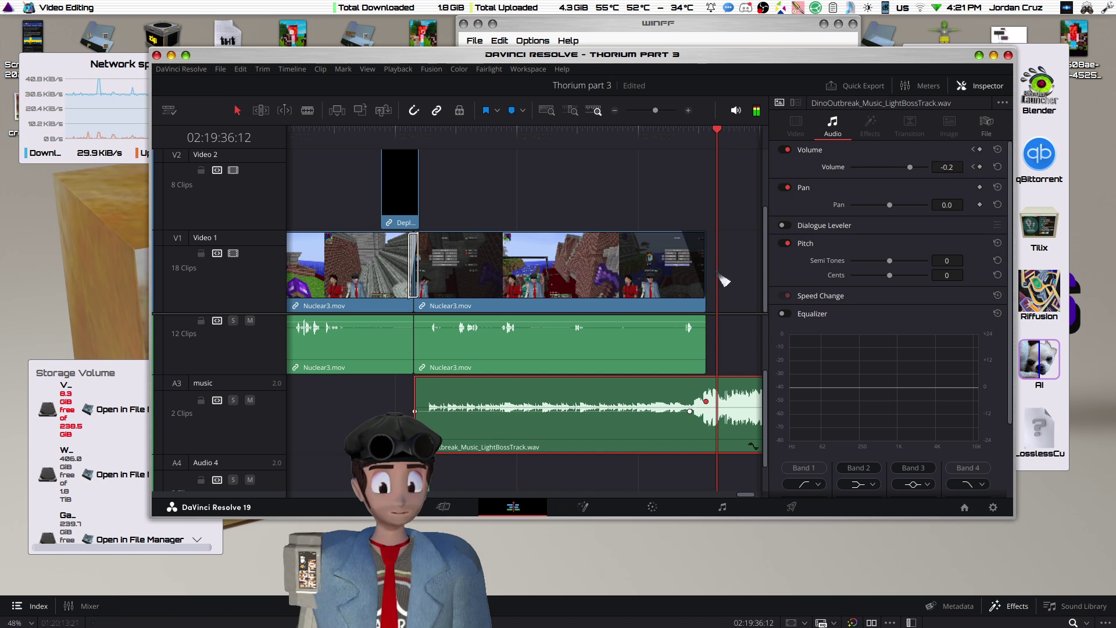
- Remove the extra volume keyframe at 02:19:36:12 and set the music volume keyframe at 02:19:35:13 to -2.0
scroll(724, 281, right, 5)
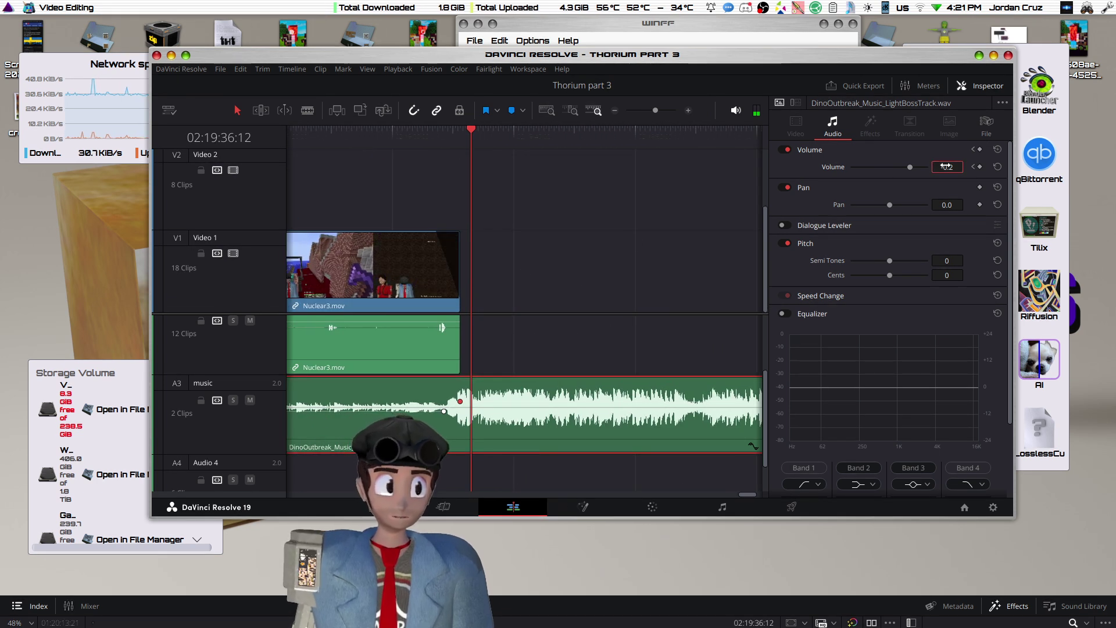
drag(945, 166, 939, 167)
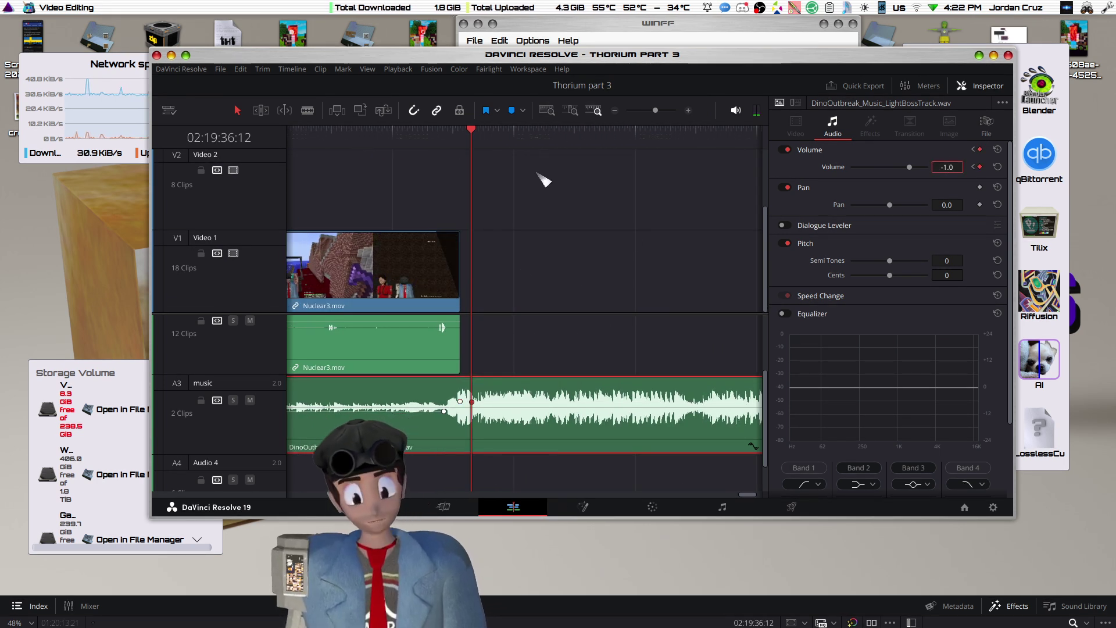
click(980, 167)
click(974, 166)
drag(948, 161, 949, 165)
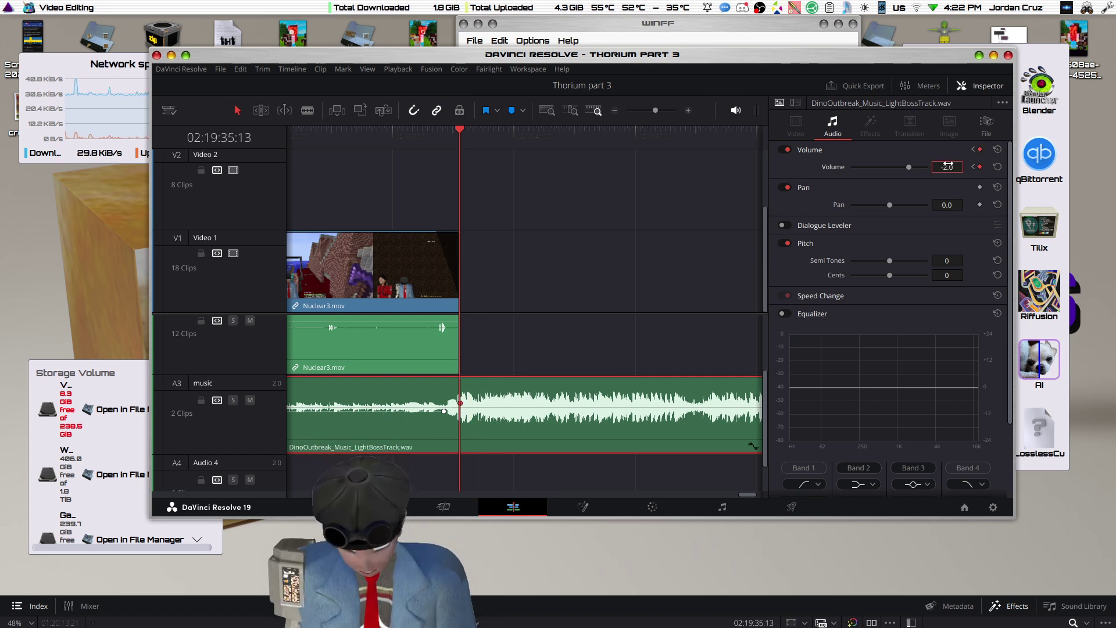
key(slash)
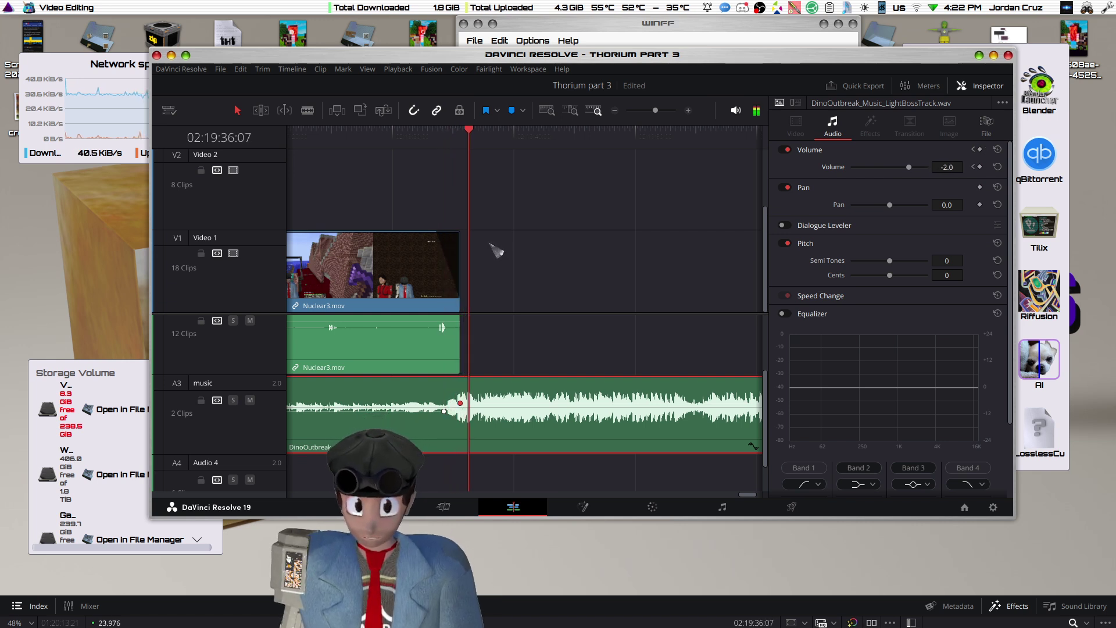
- Place DIS origins.png on Video 1 directly after the closing Nuclear3.mov clip, at 02:19:35:15, and play it
drag(486, 131, 462, 130)
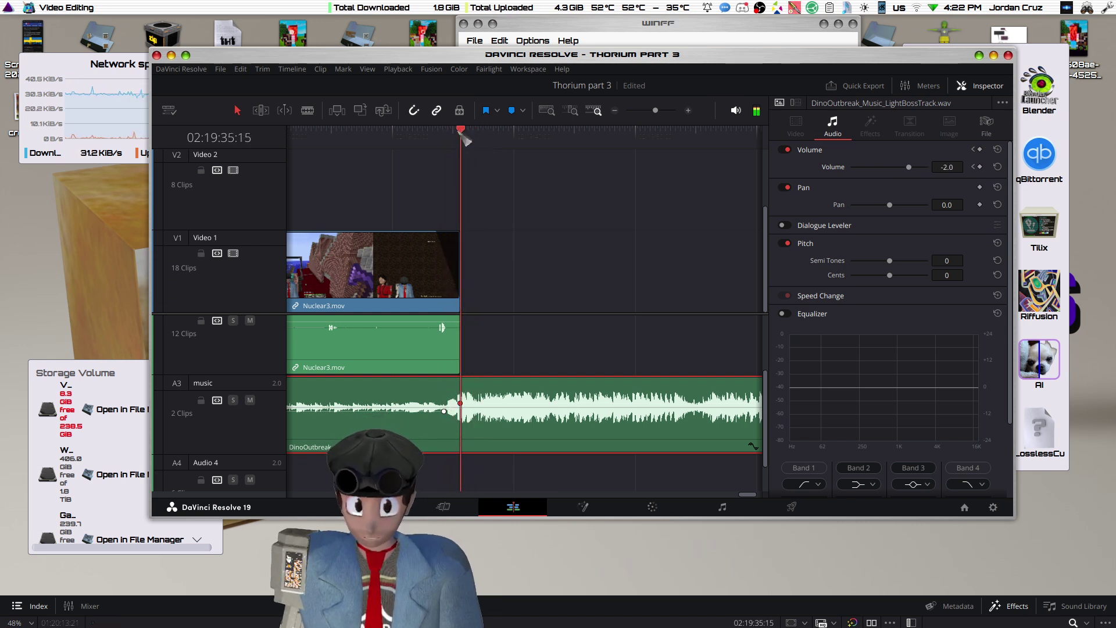
click(568, 357)
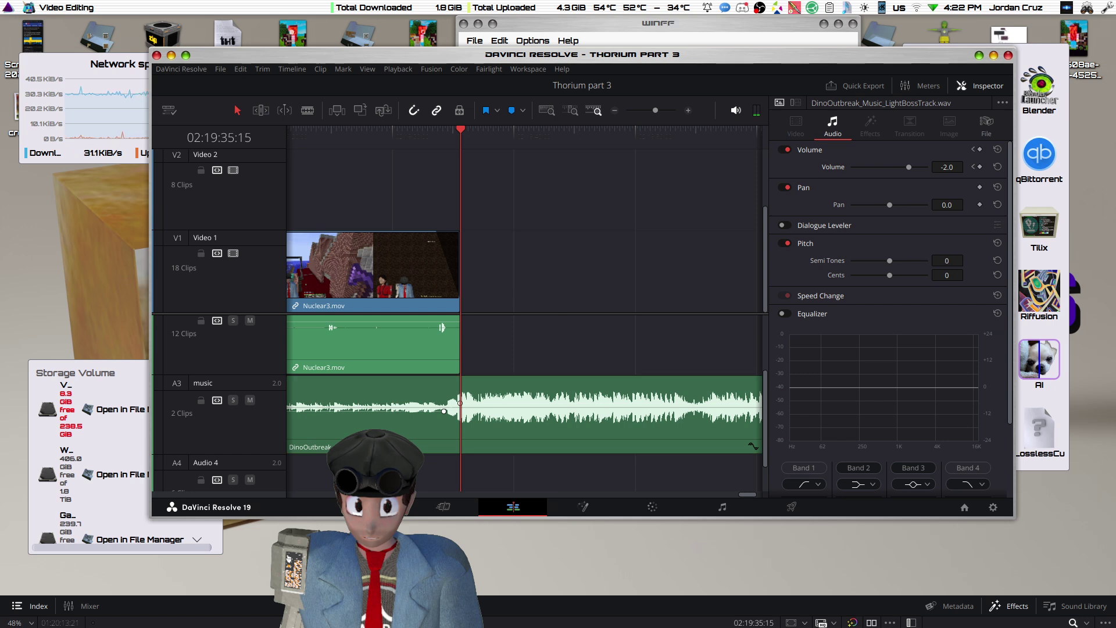
drag(1011, 258, 462, 256)
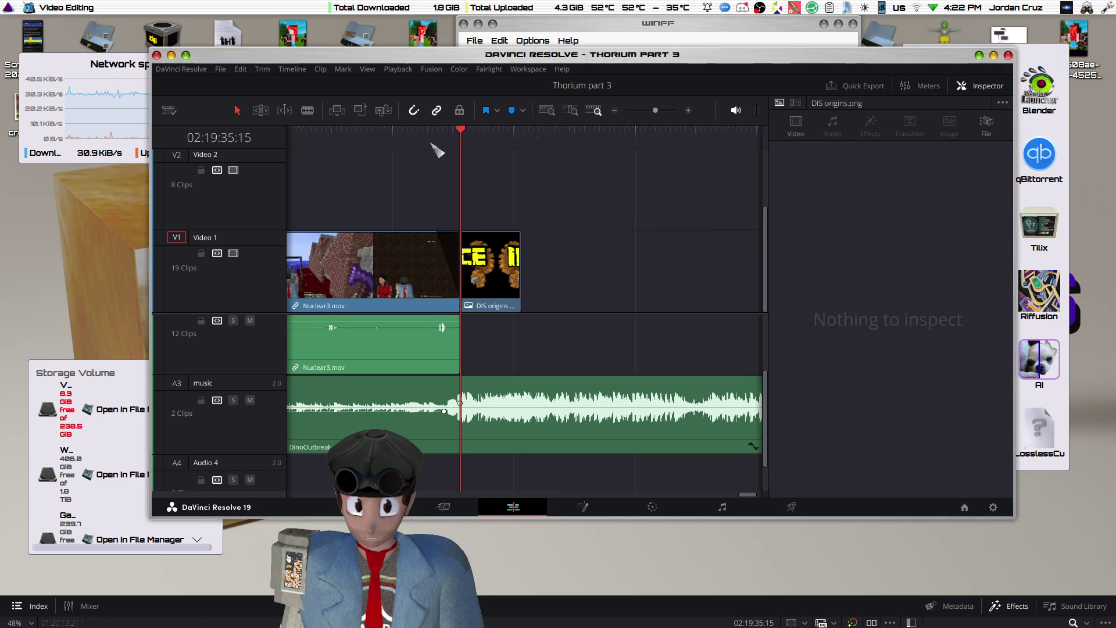
key(space)
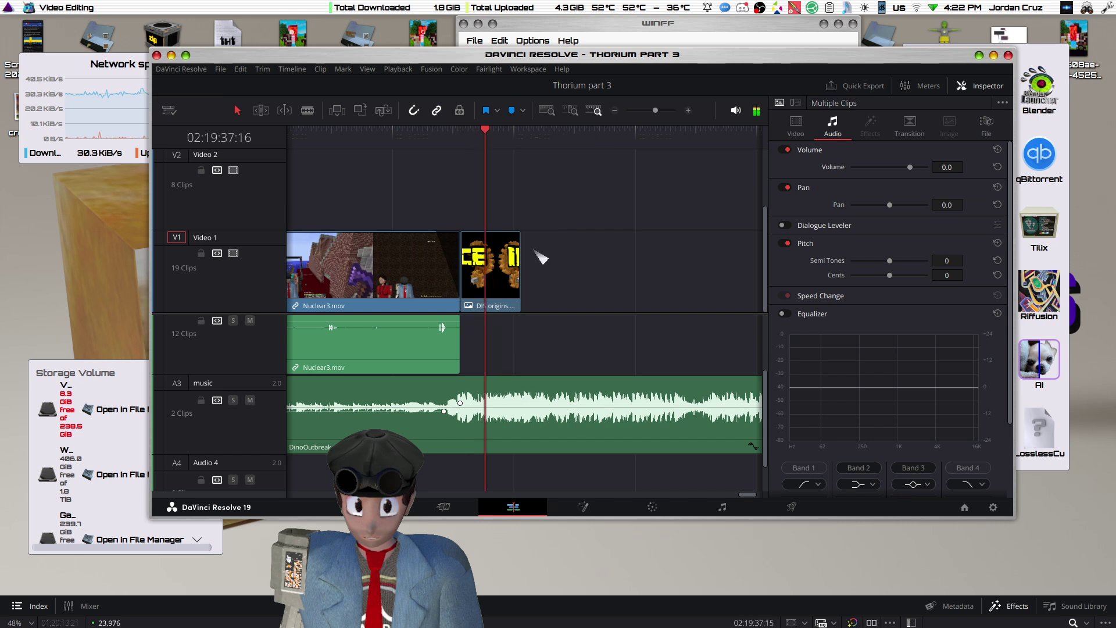
- Shift the LightBossTrack music clip slightly earlier on the music track and play the ending from 02:19:34:15
click(568, 327)
click(565, 392)
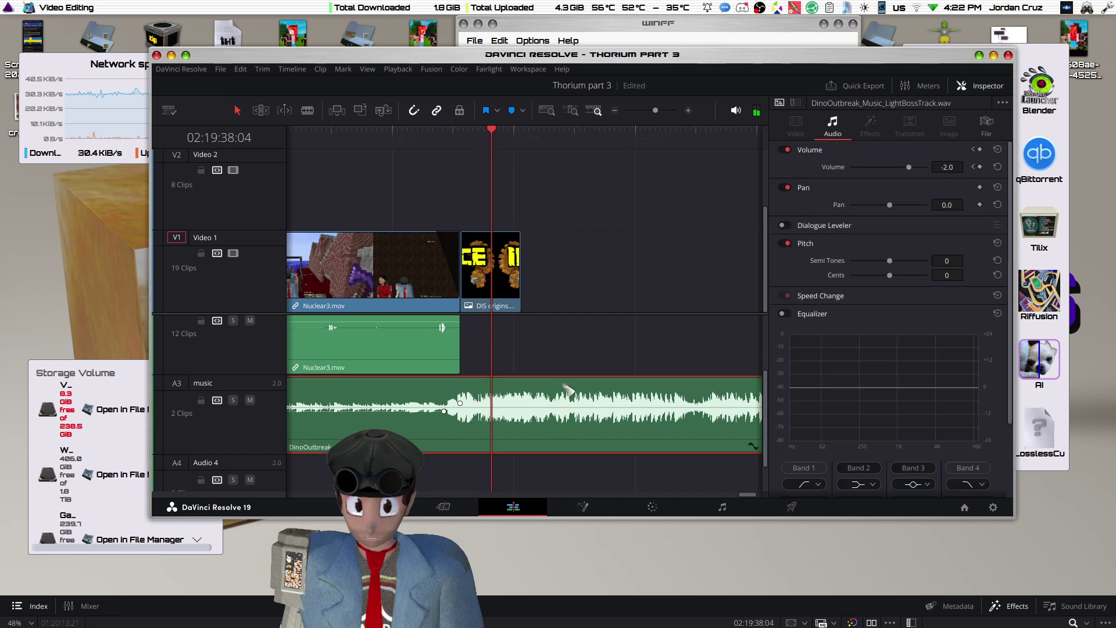
drag(565, 391, 559, 391)
click(448, 138)
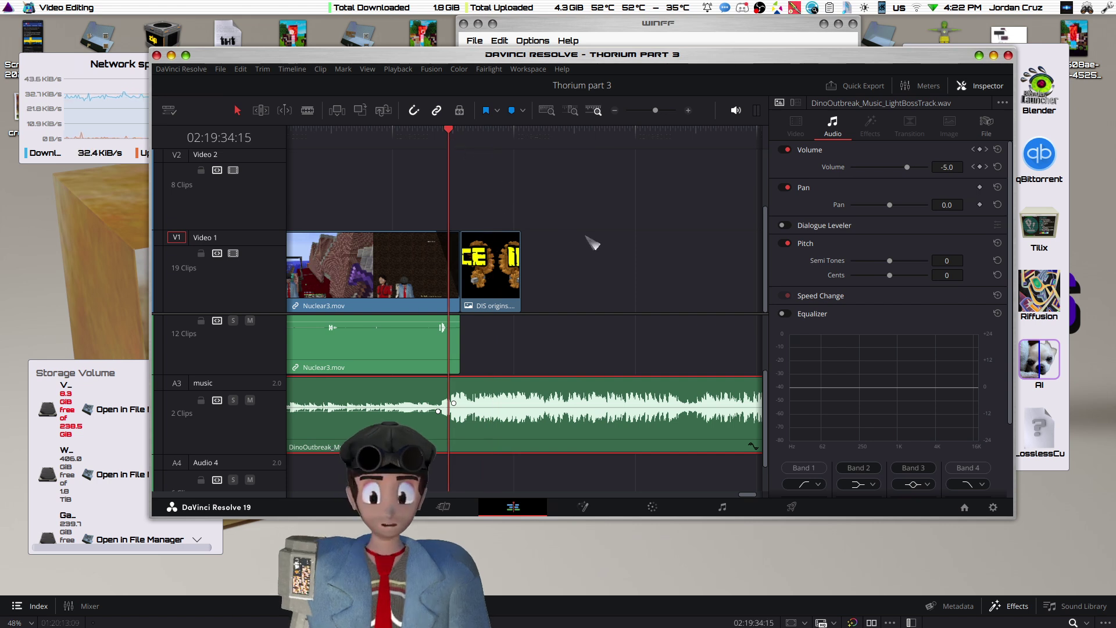
key(space)
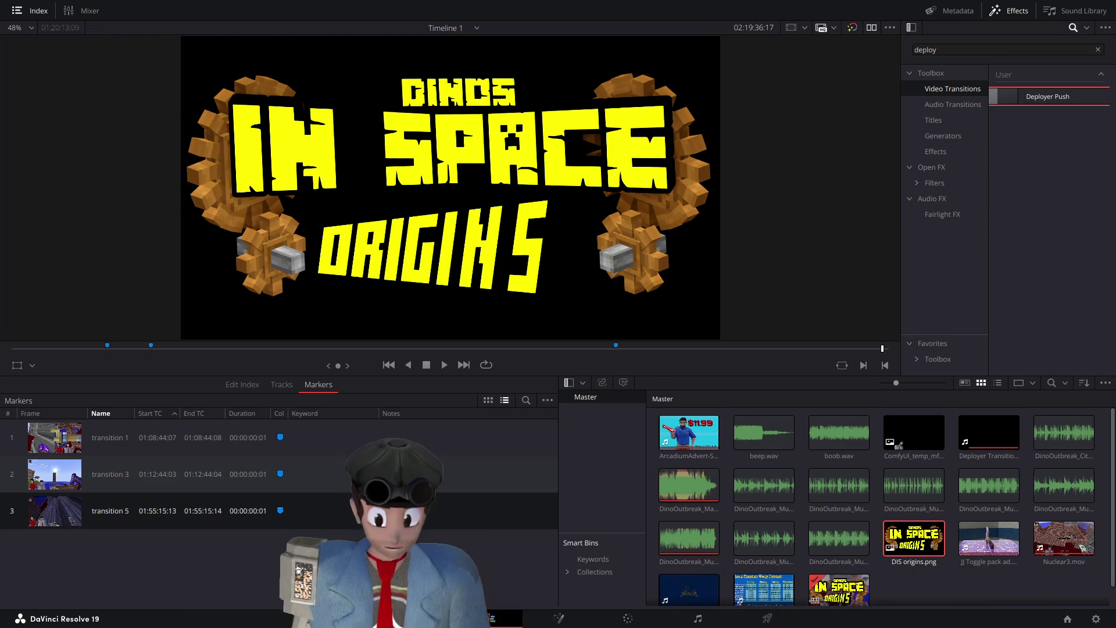
- Review the logo end card up to 02:19:44:03 and go back to 02:19:37:16
key(space)
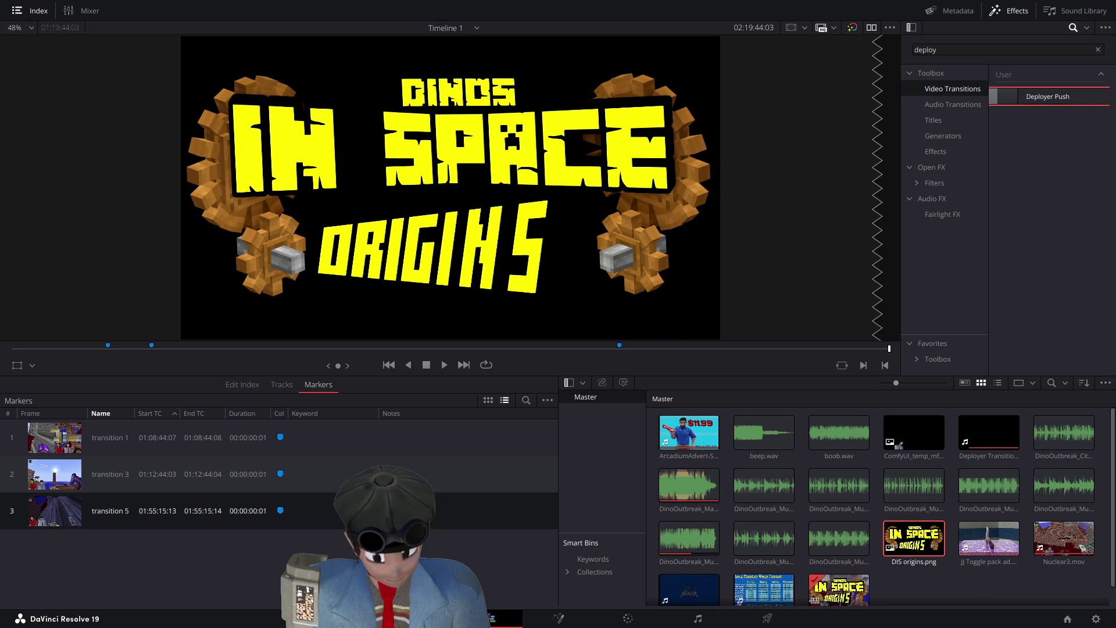
key(space)
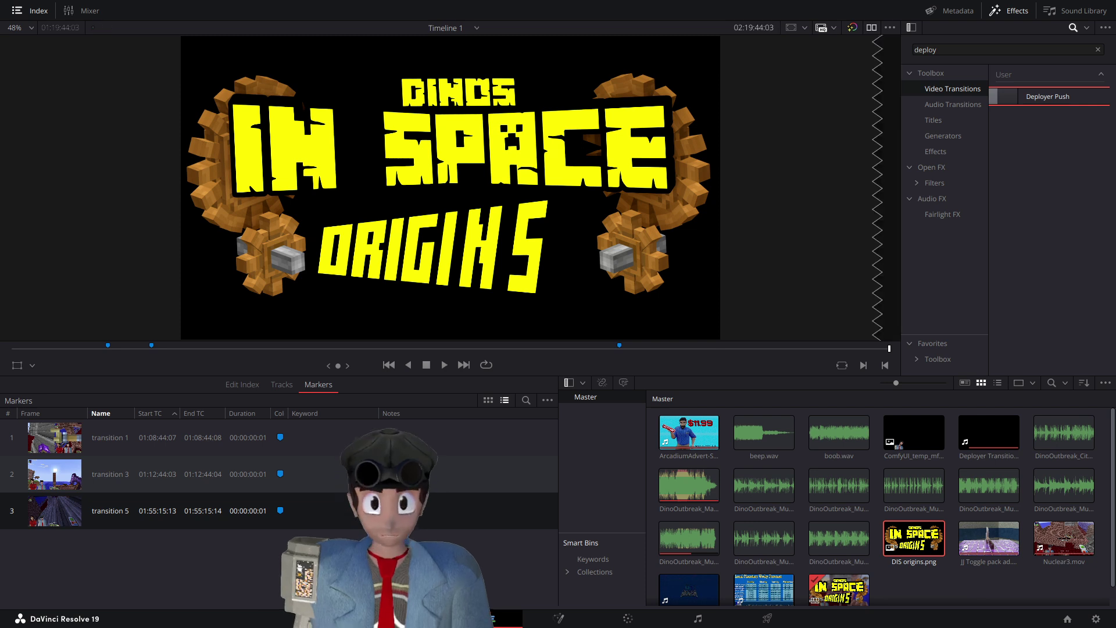
key(Up)
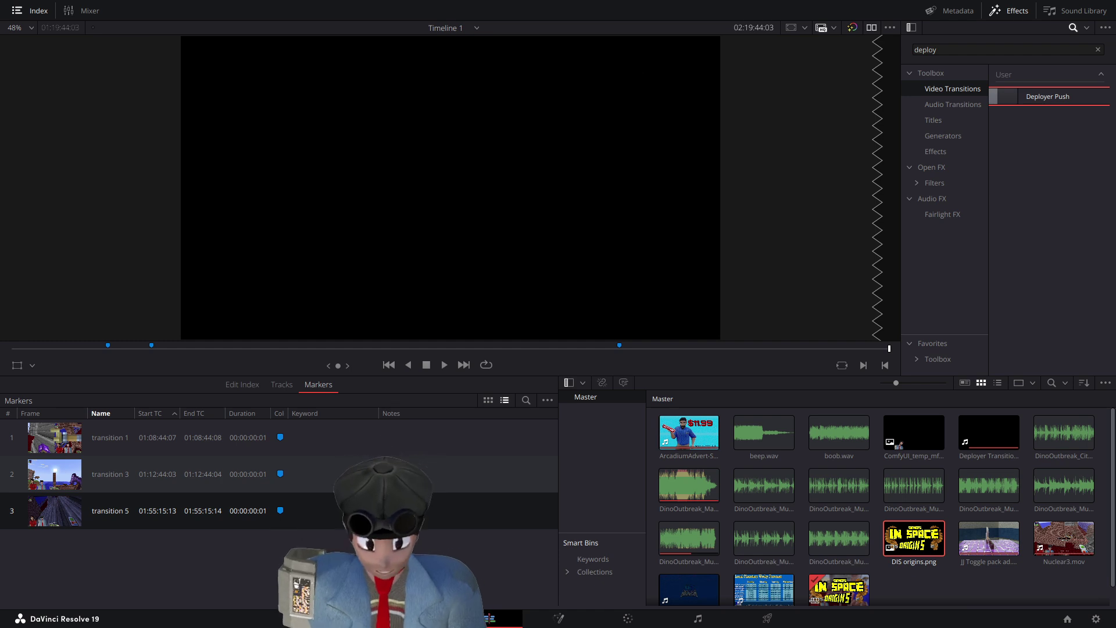
key(End)
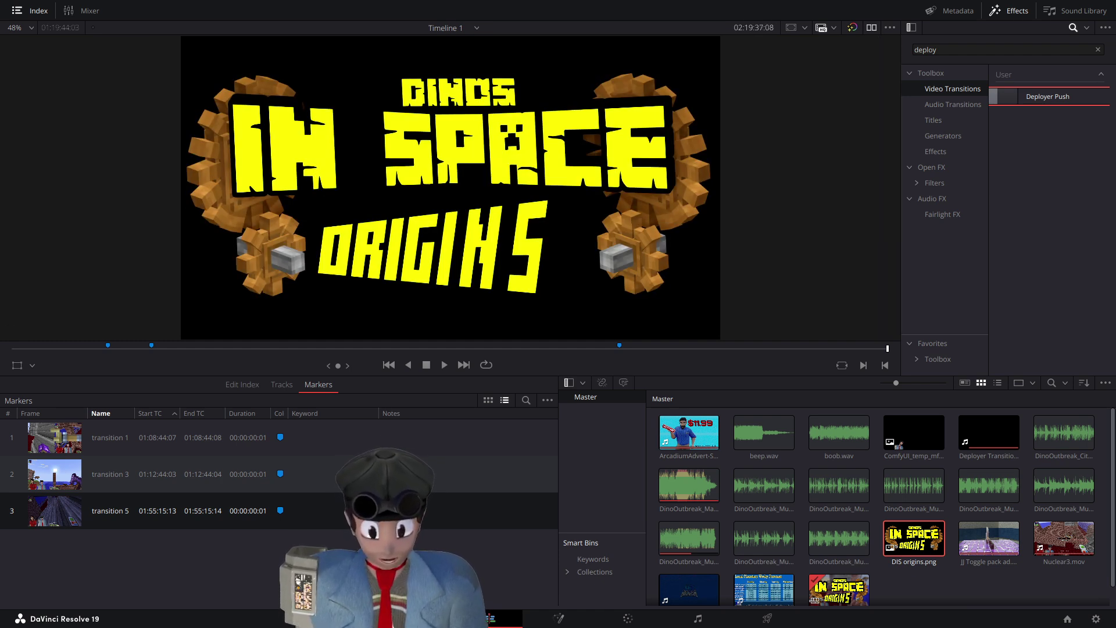
key(Left)
key(Left)
key(Left)
key(Left)
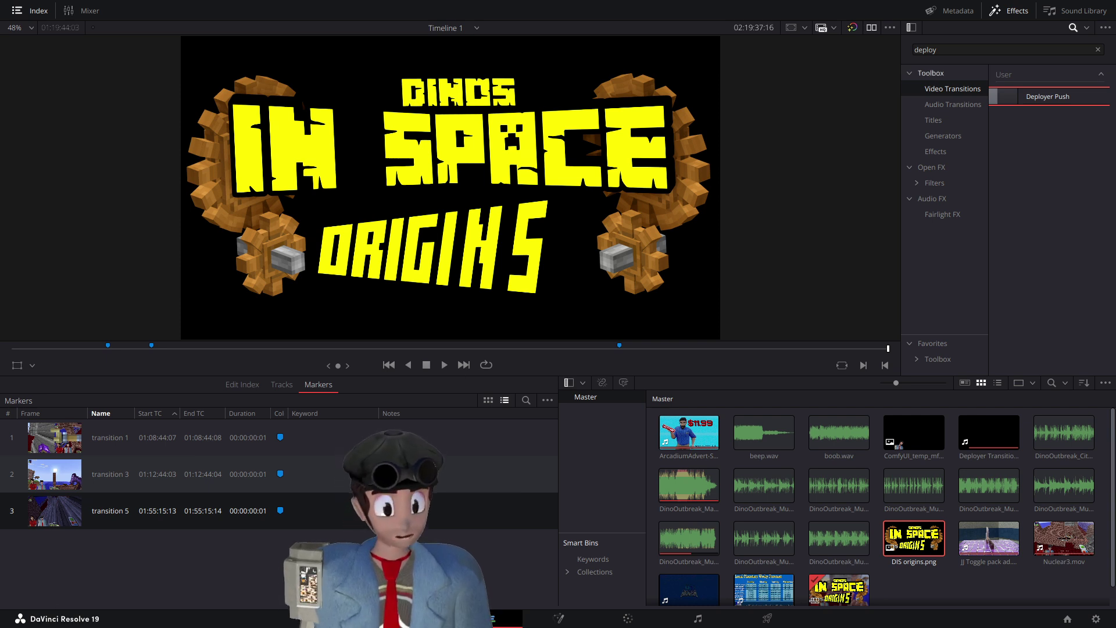
- Clear the effects search and add a basic Text title over the DIS origins.png logo on the timeline
click(945, 119)
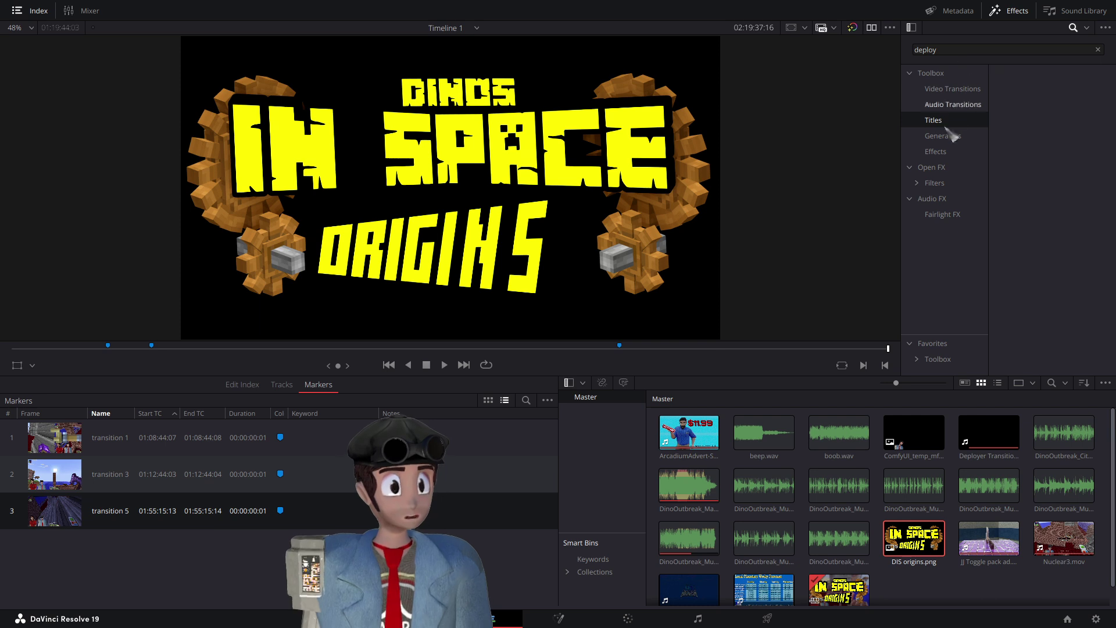
click(1098, 49)
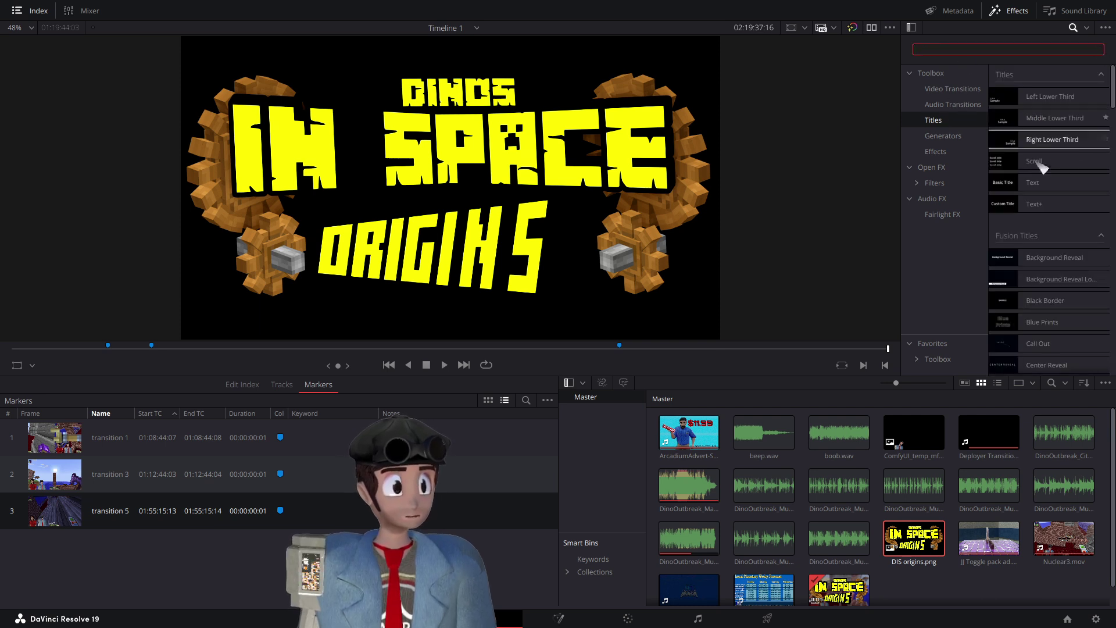
drag(1033, 182, 704, 590)
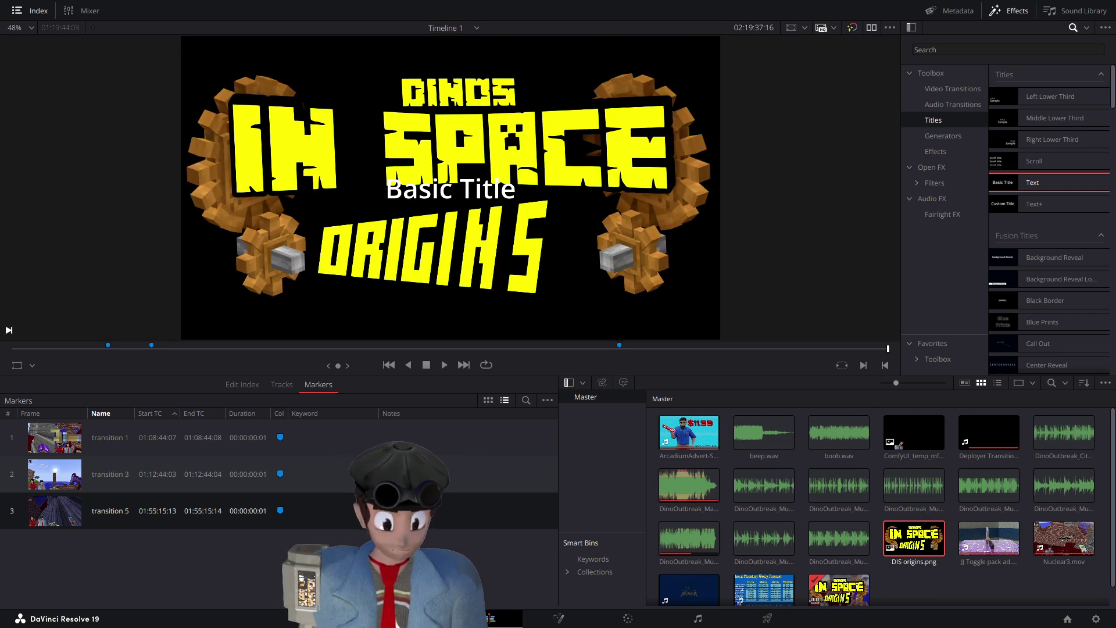
- Replace the title's text with "Tune in next weekend for" and, on a second line, "JJ's Nuclear Birthday Bash"
key(BackSpace)
text(Tune)
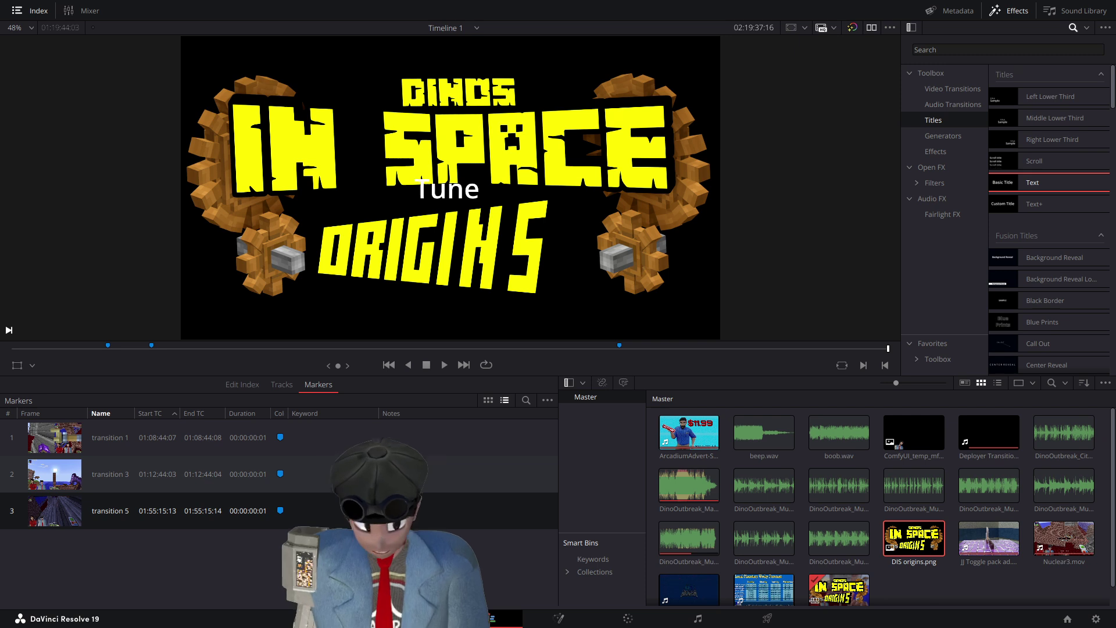
text( in next wee)
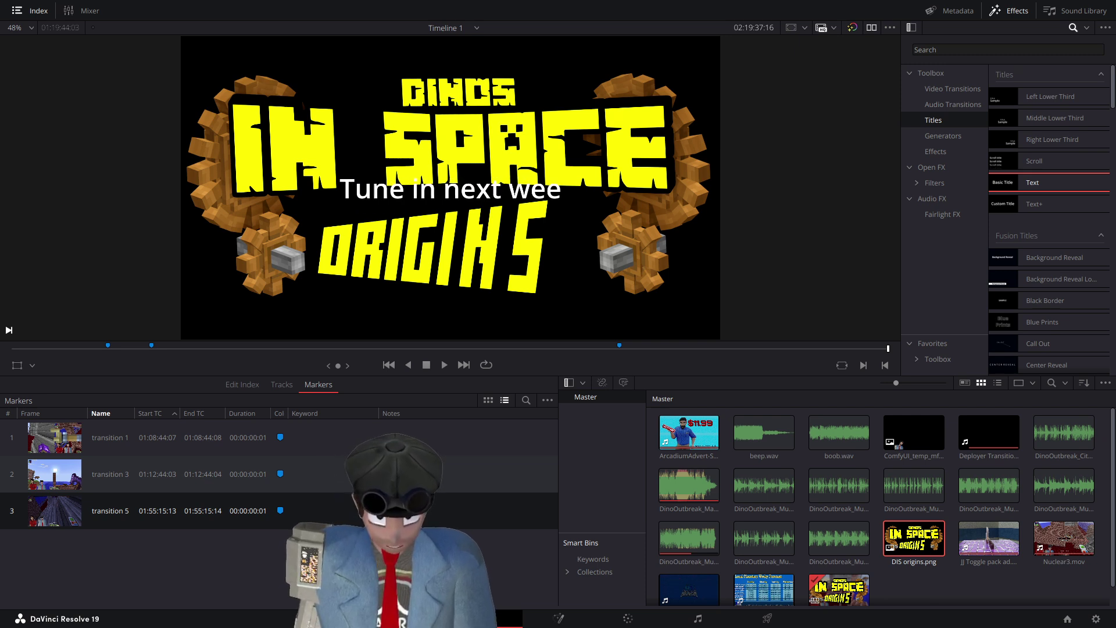
text(kend for)
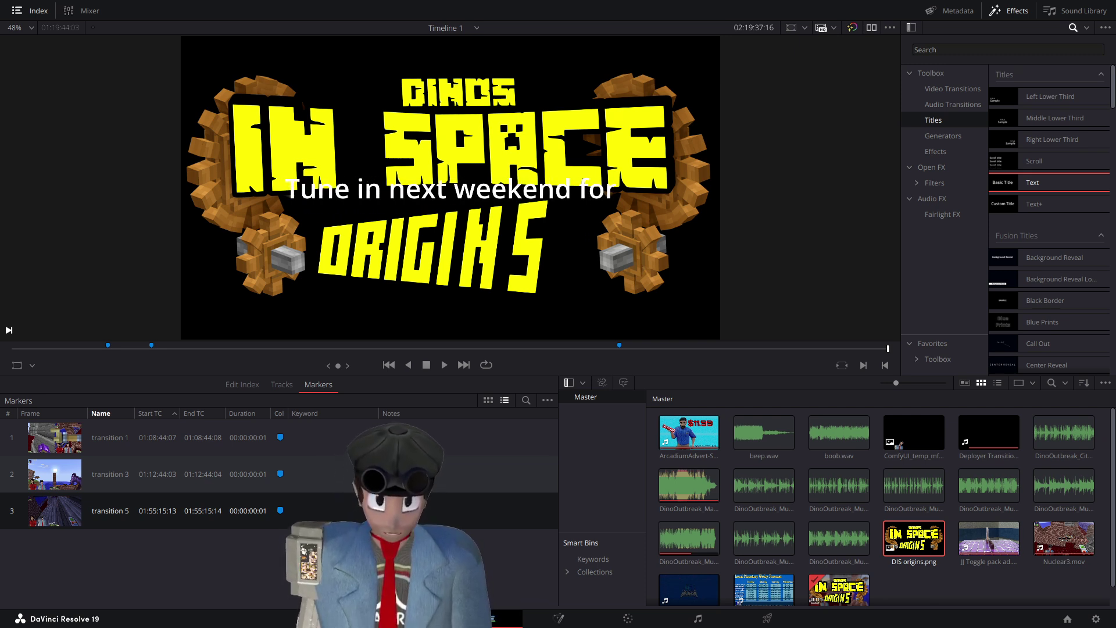
key(Return)
text(JJ)
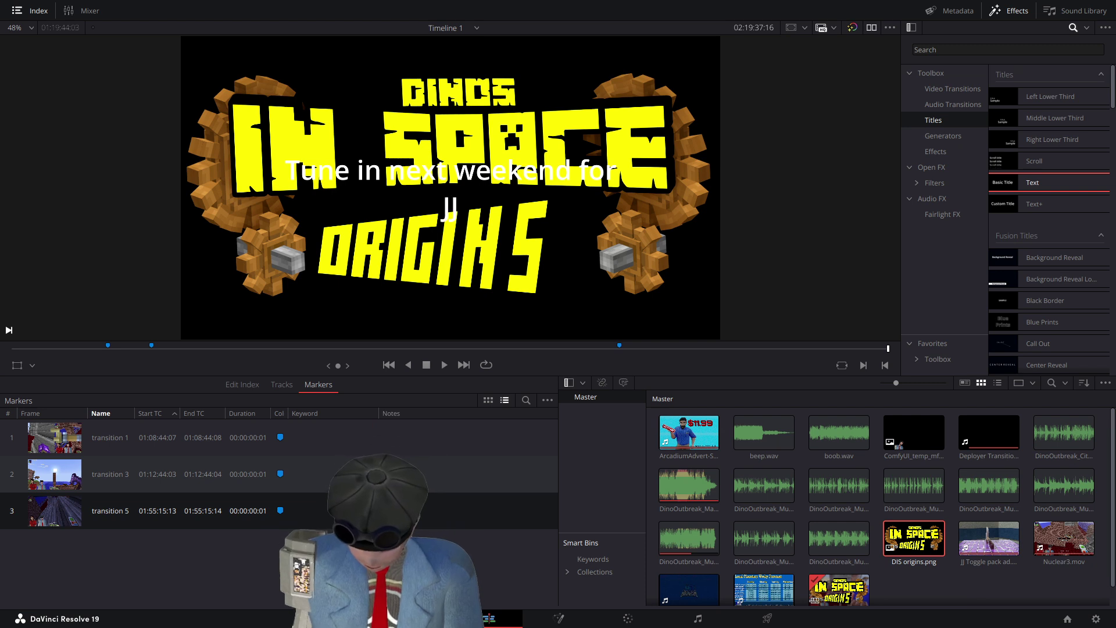
text('s B)
key(BackSpace)
text(N)
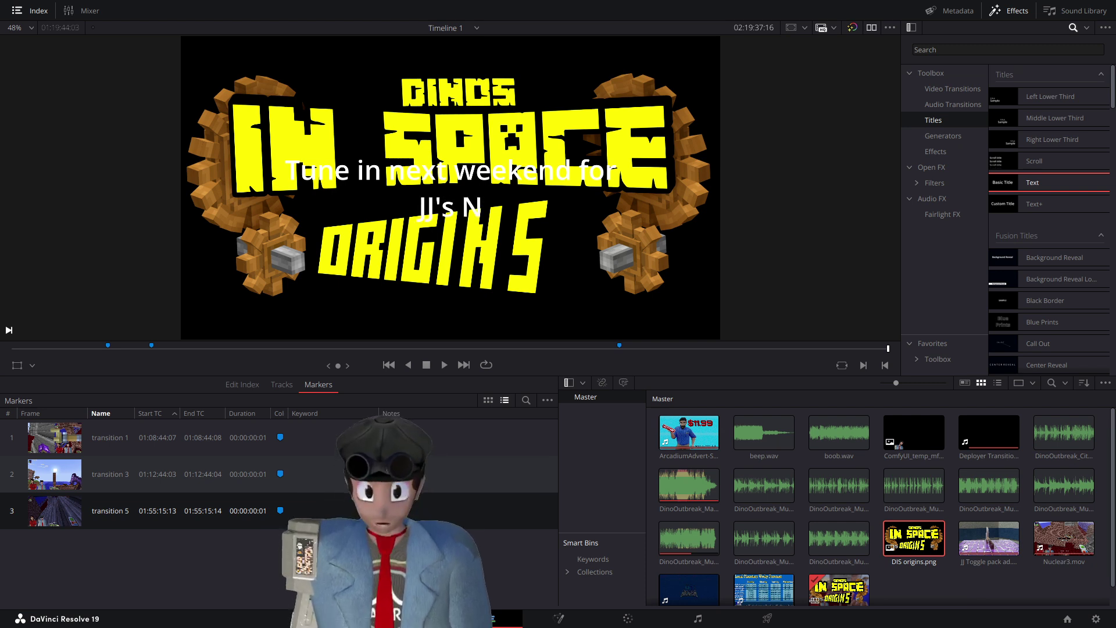
text(uclear Birth)
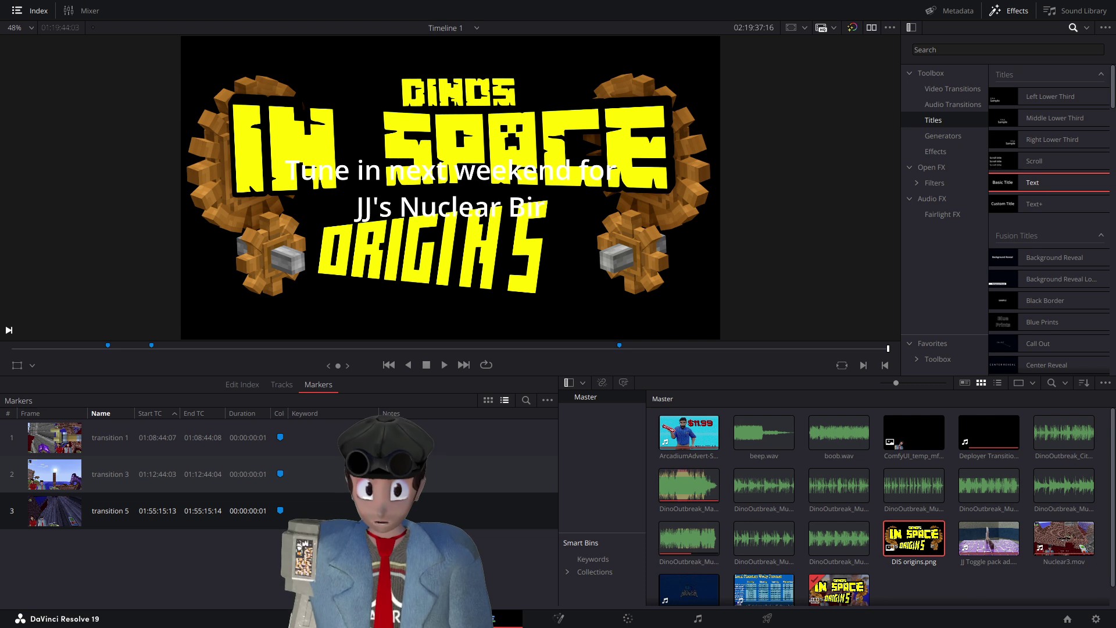
text(day Nas)
key(BackSpace)
key(BackSpace)
key(BackSpace)
key(BackSpace)
text(Bash)
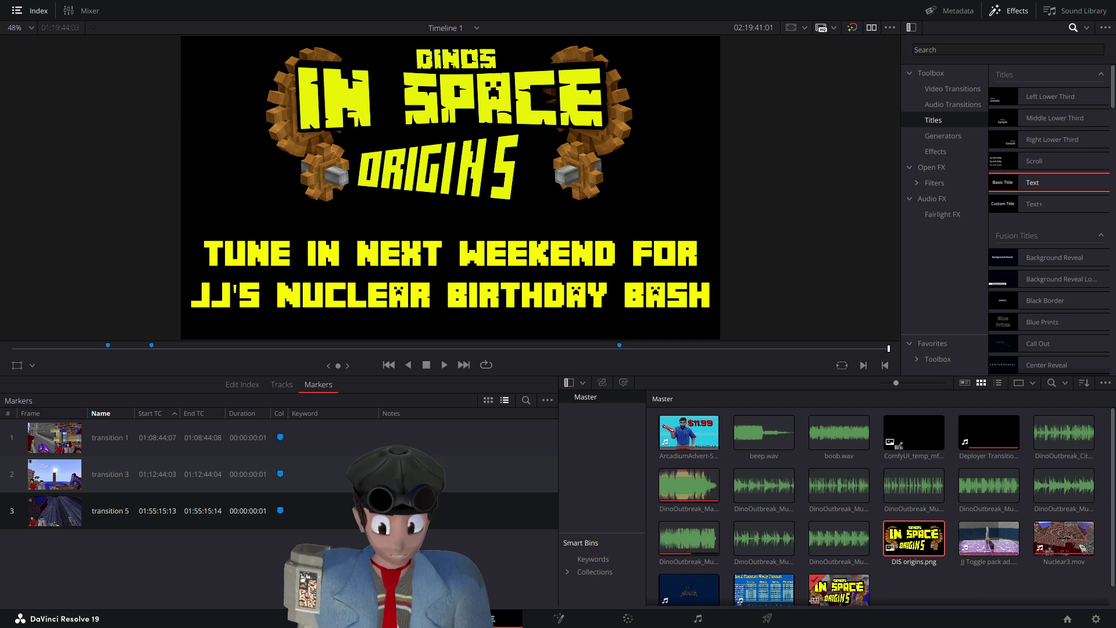
- Play the end card with its title to 02:19:44:03 and check the closing footage before it
key(space)
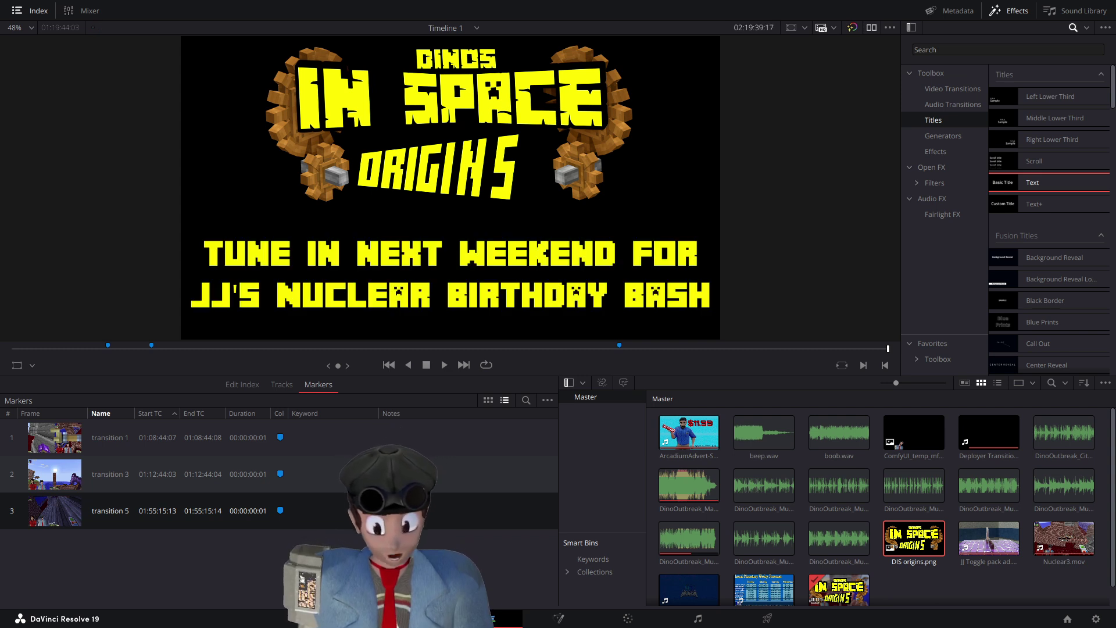
key(space)
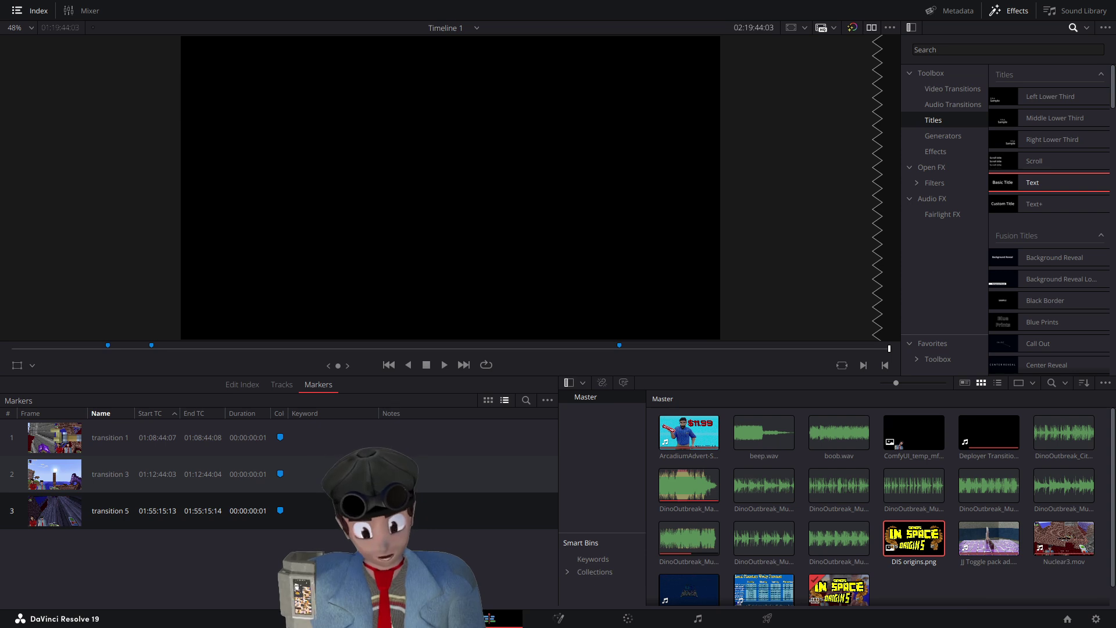
key(Up)
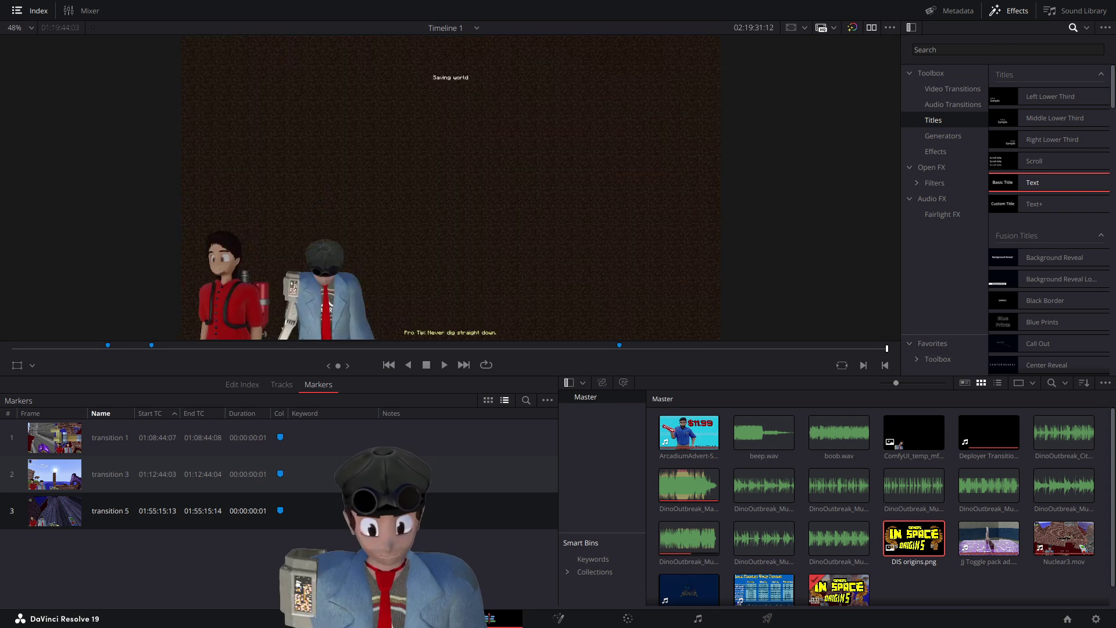
key(Left)
key(Left)
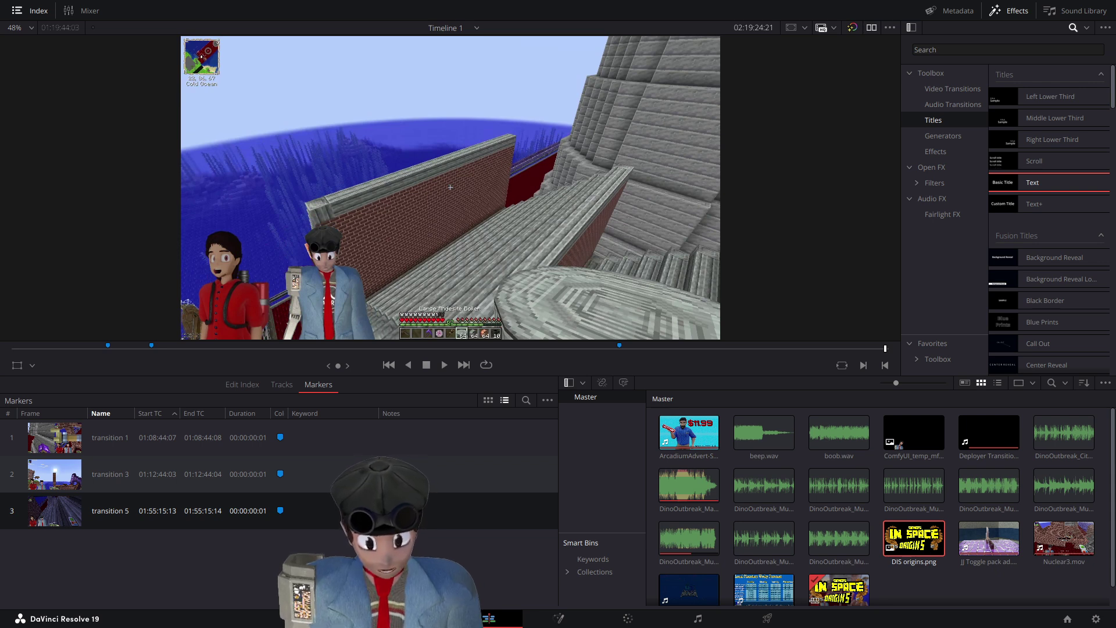
- Add a timeline marker at 02:19:44:03 and name it "end"
key(End)
key(m)
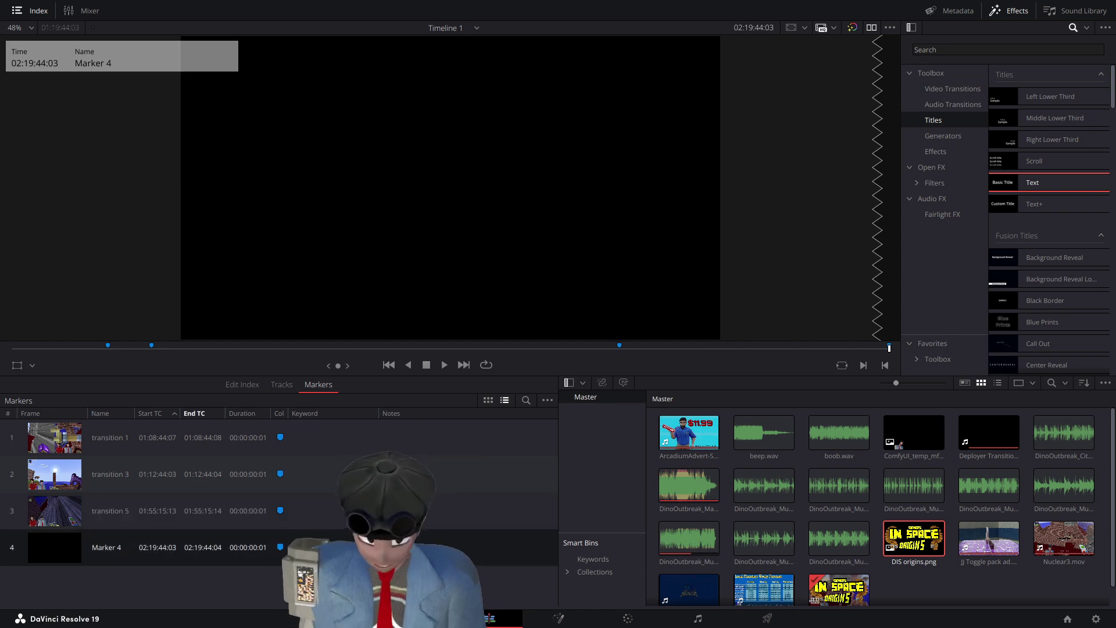
double_click(107, 547)
text(end)
key(Return)
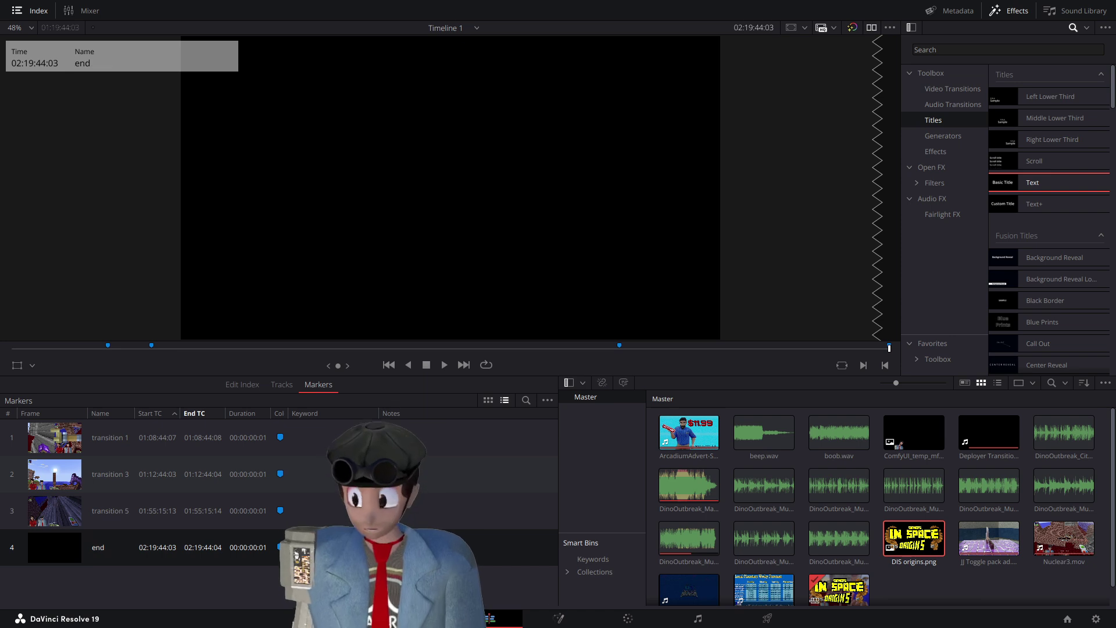
- Go to the transition 1 marker and return the playhead to the timeline start at 01:00:00:00
click(119, 439)
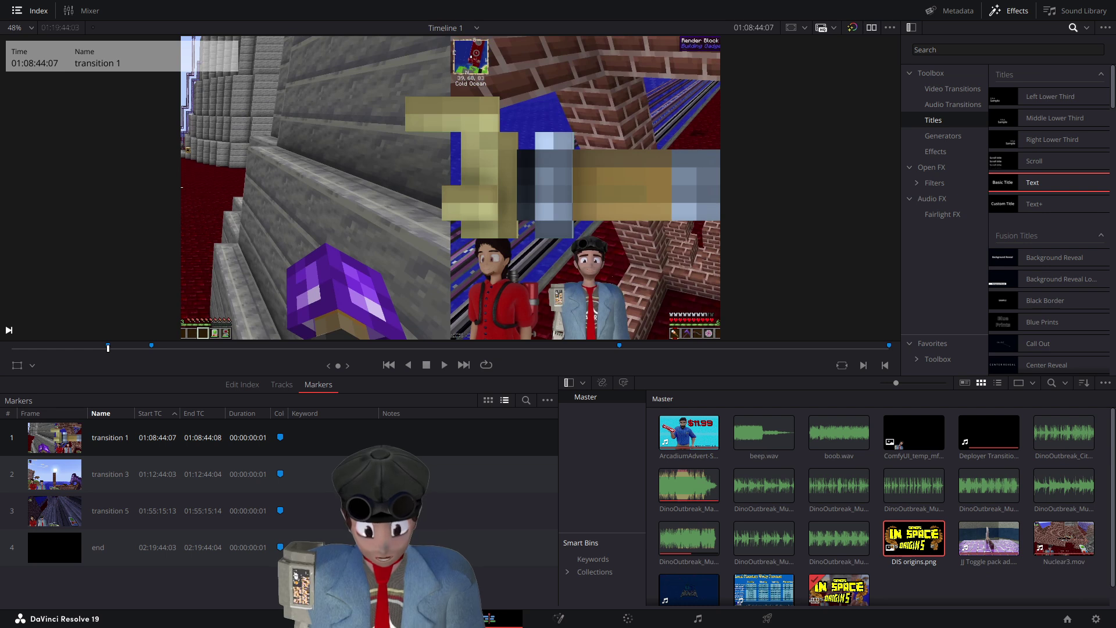
click(389, 366)
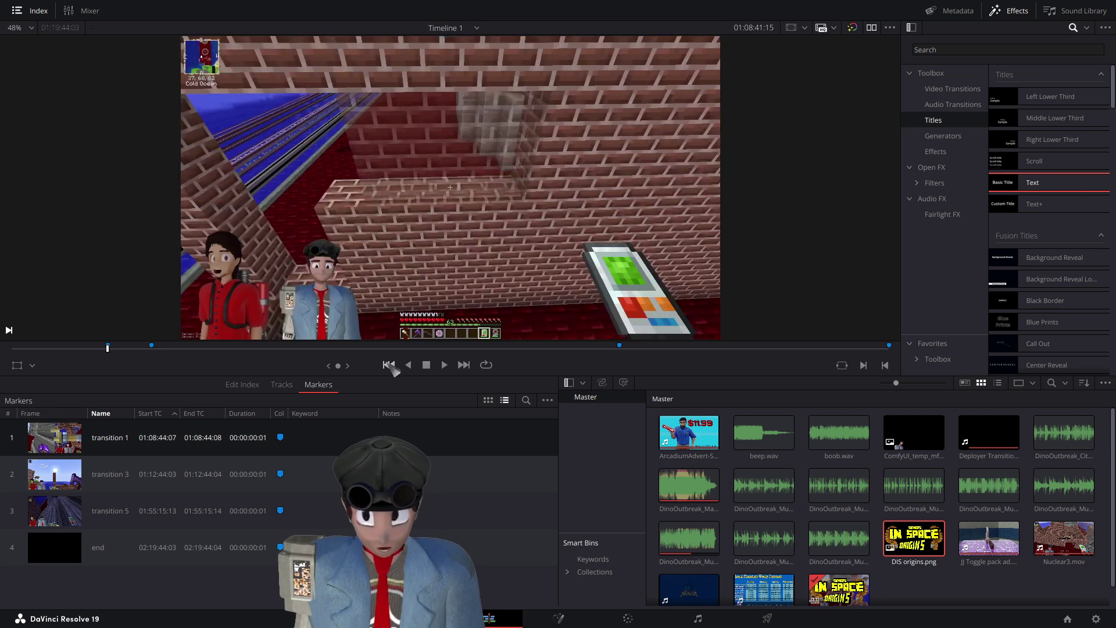
click(389, 366)
click(389, 366)
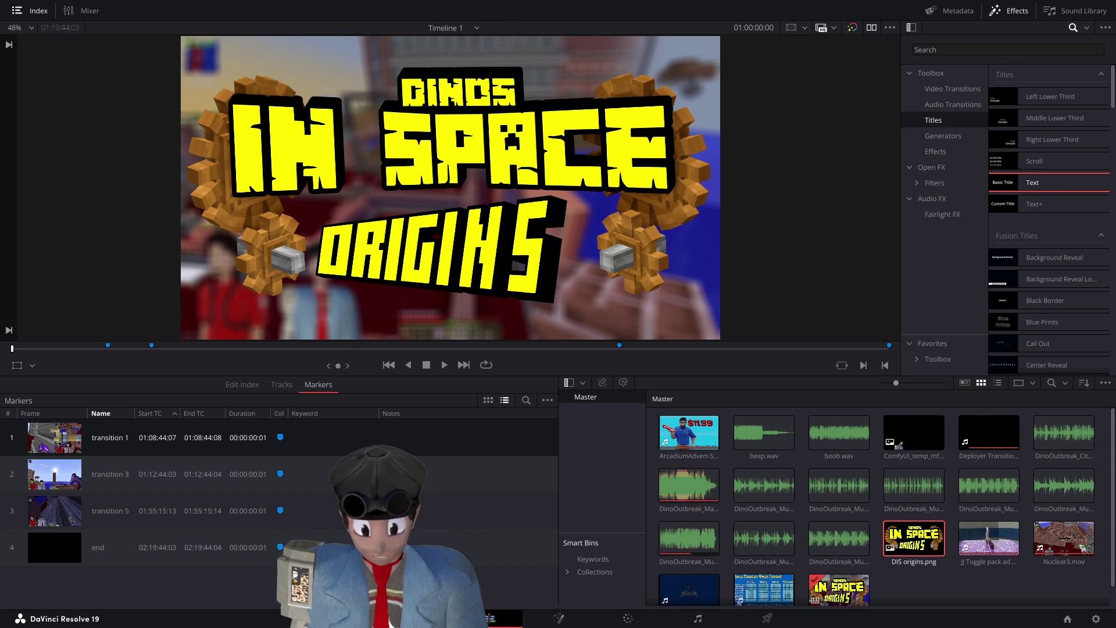
- Go to the end marker at 02:19:44:03, then play back the closing fade-out and the end card
click(164, 547)
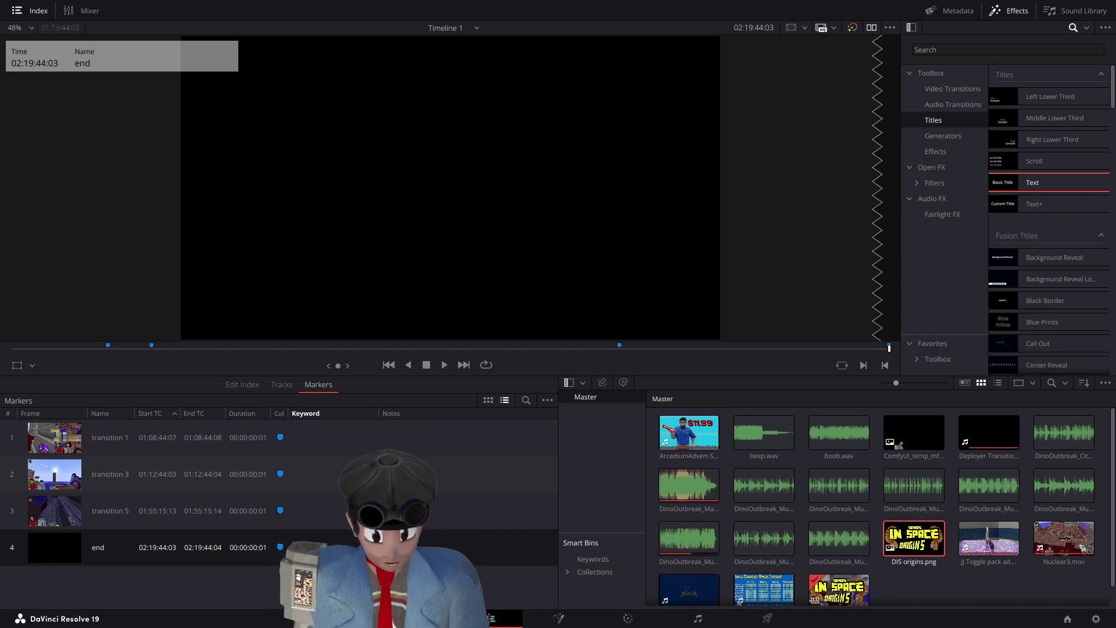
key(End)
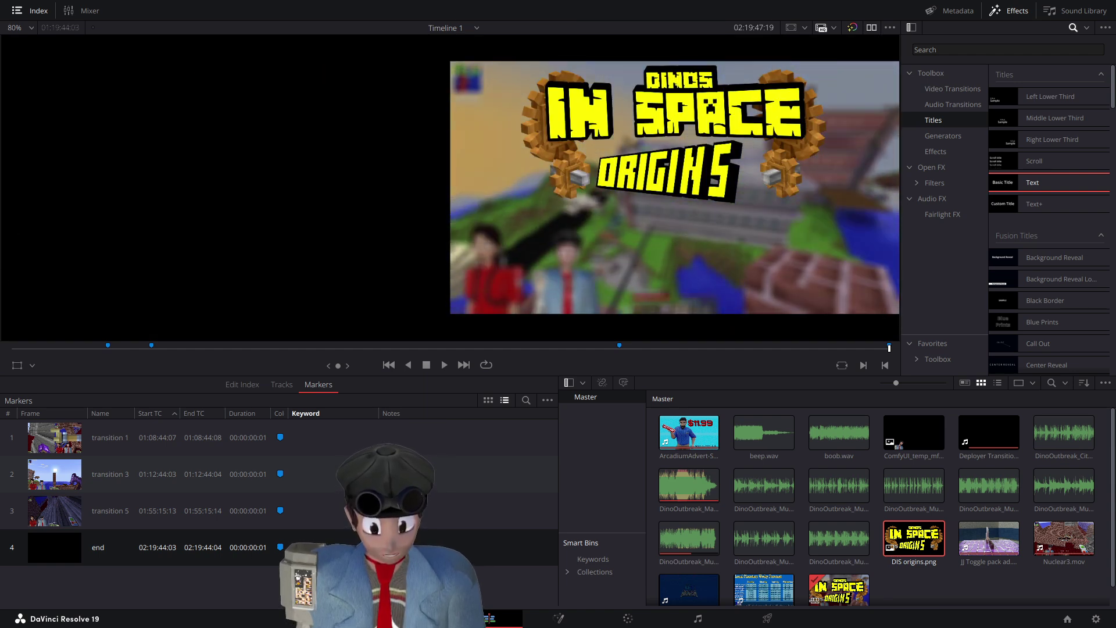
key(space)
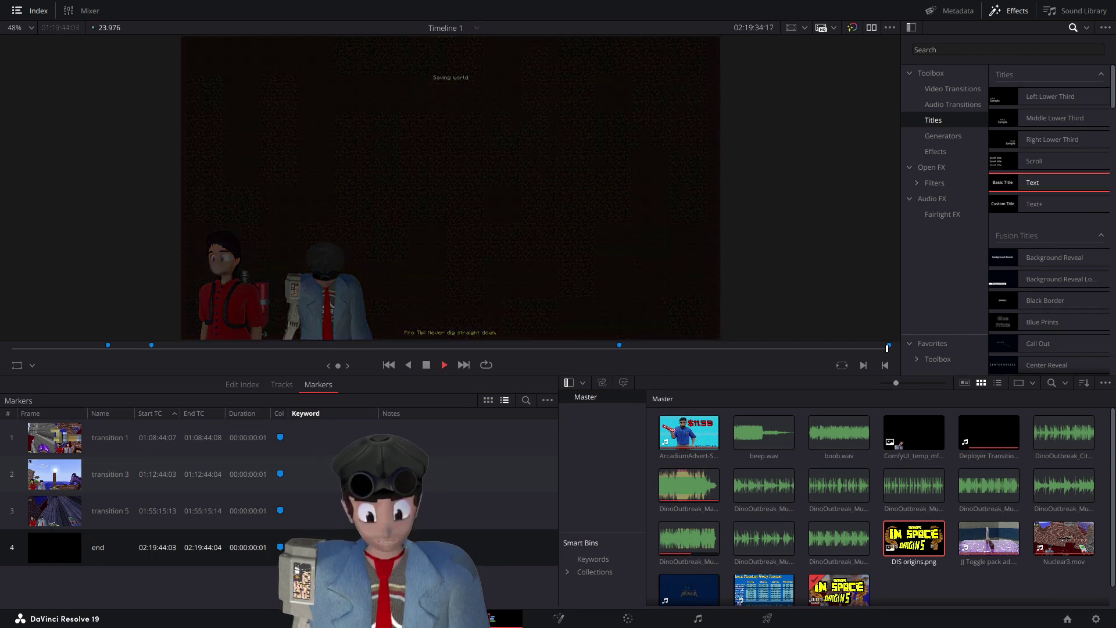
key(space)
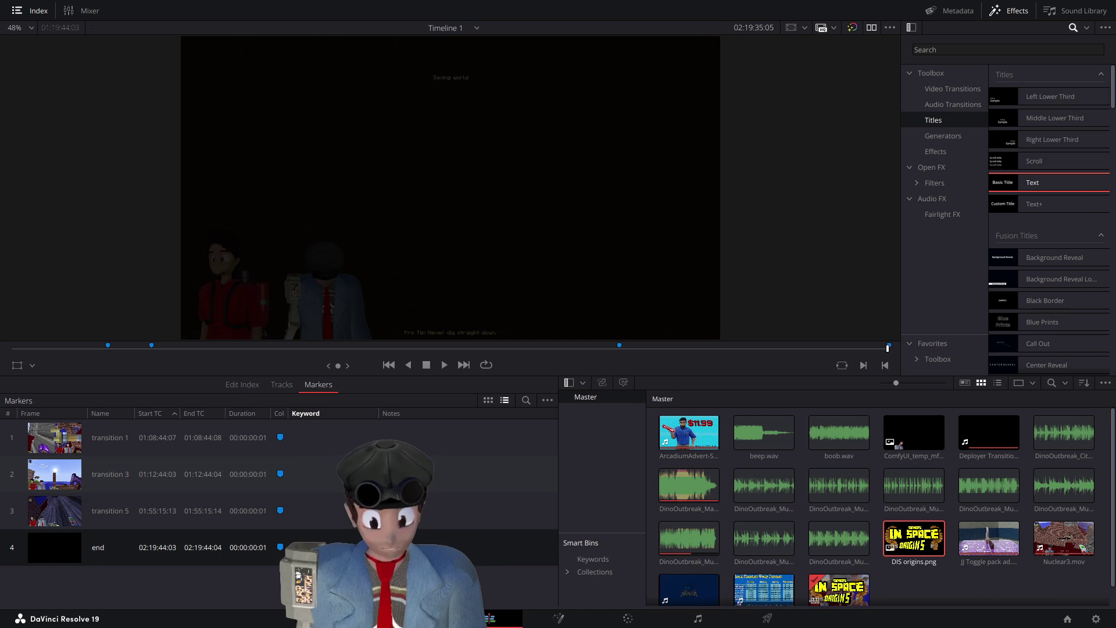
key(space)
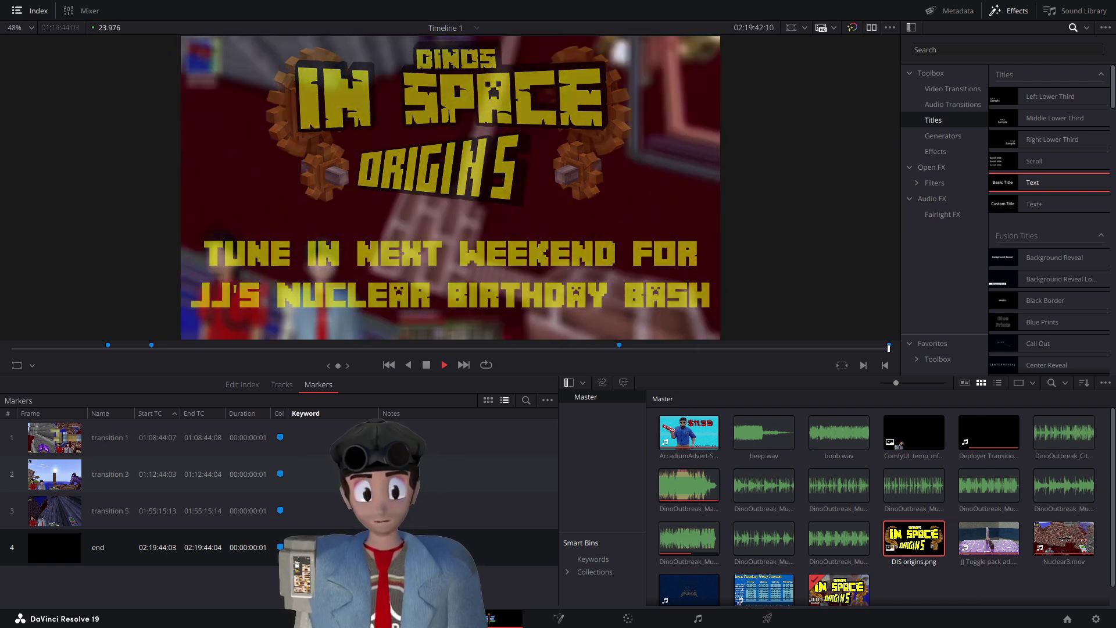
key(space)
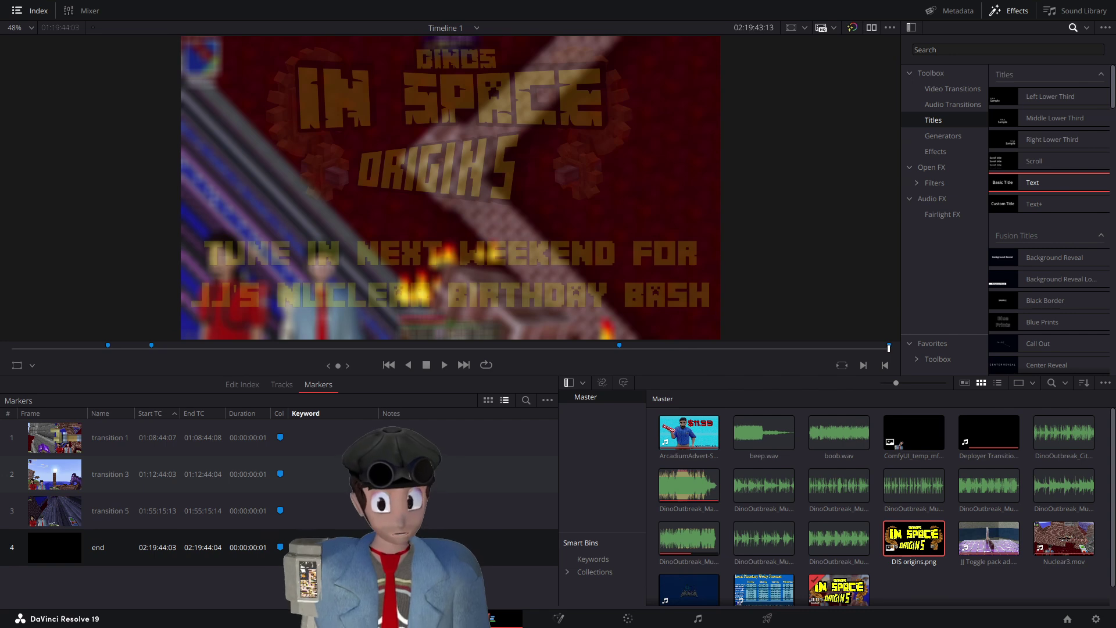
key(Up)
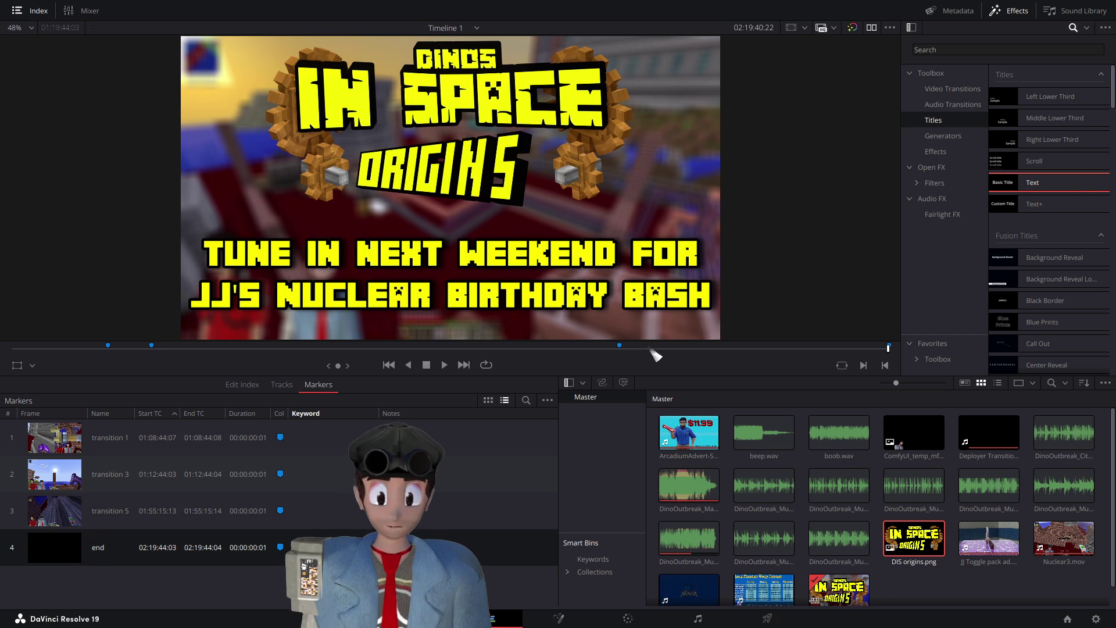
- Enlarge the viewer and examine the end card's logo and title text at 100% actual size
drag(695, 376, 690, 460)
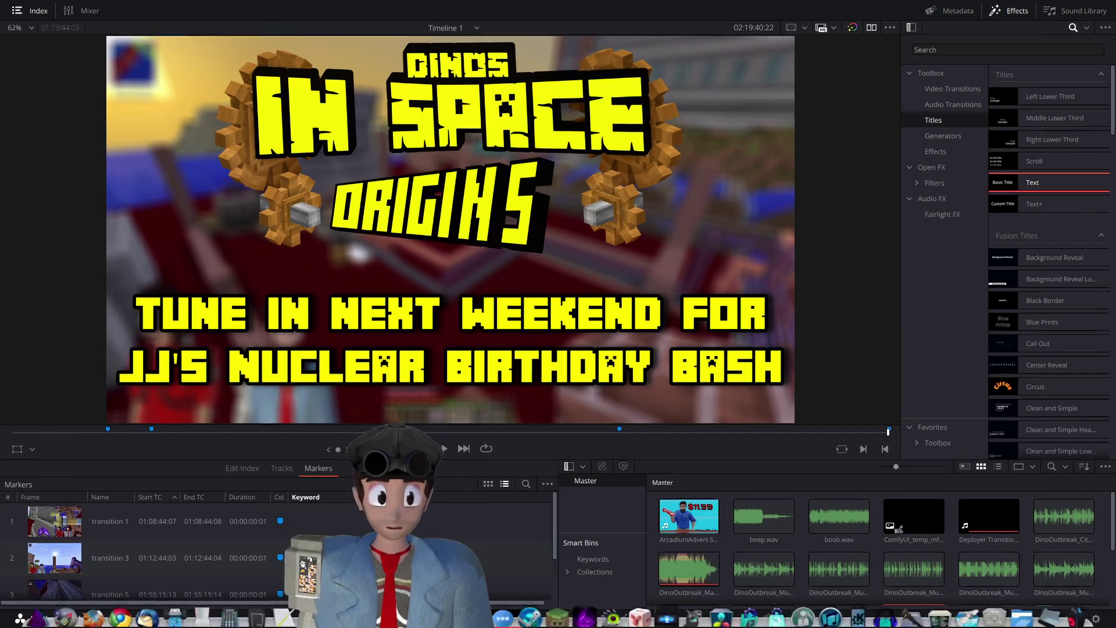
scroll(724, 235, up, 1)
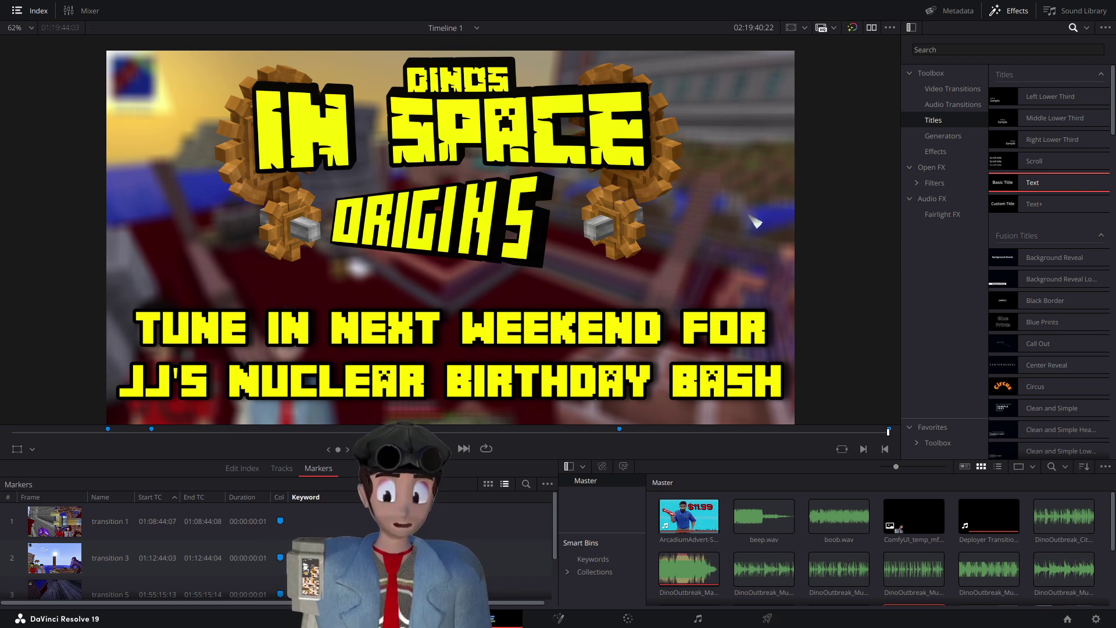
scroll(753, 216, down, 1)
scroll(747, 210, up, 3)
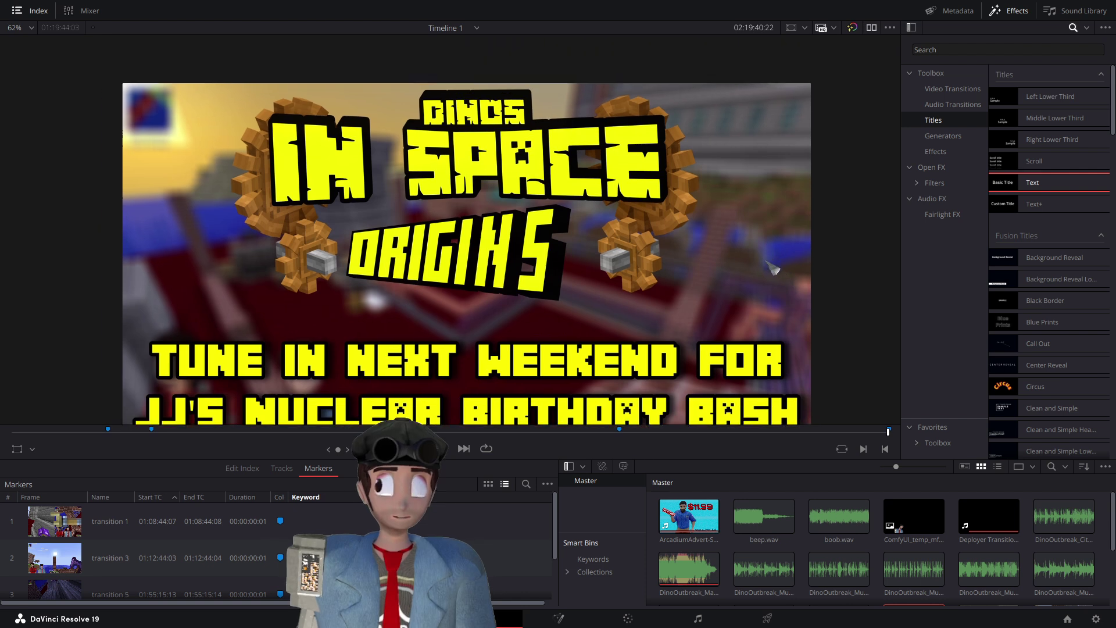
click(31, 28)
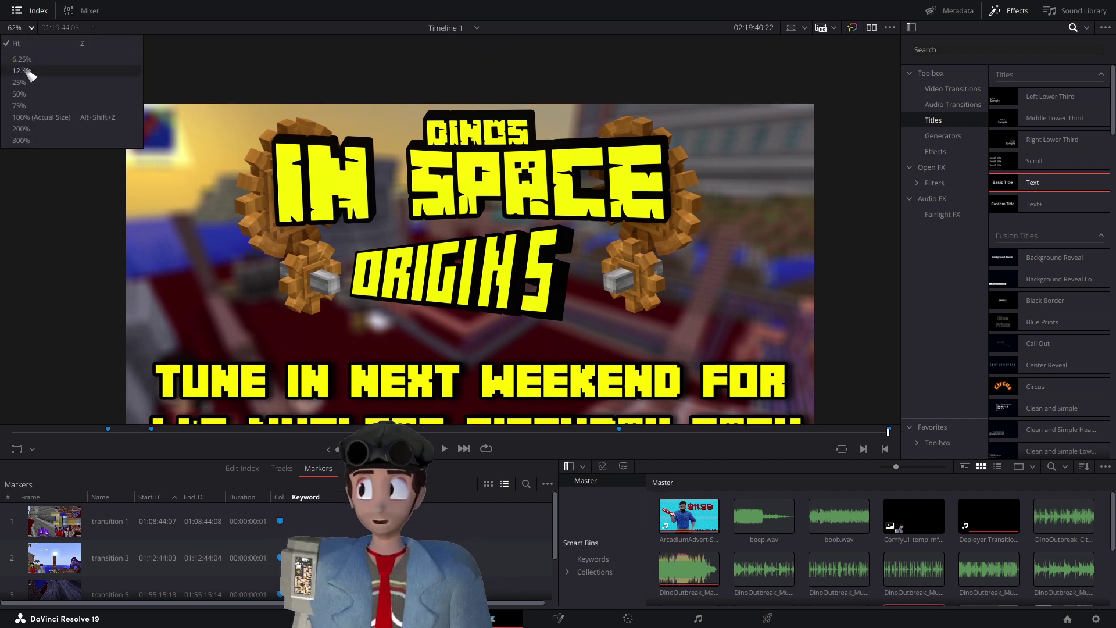
click(25, 121)
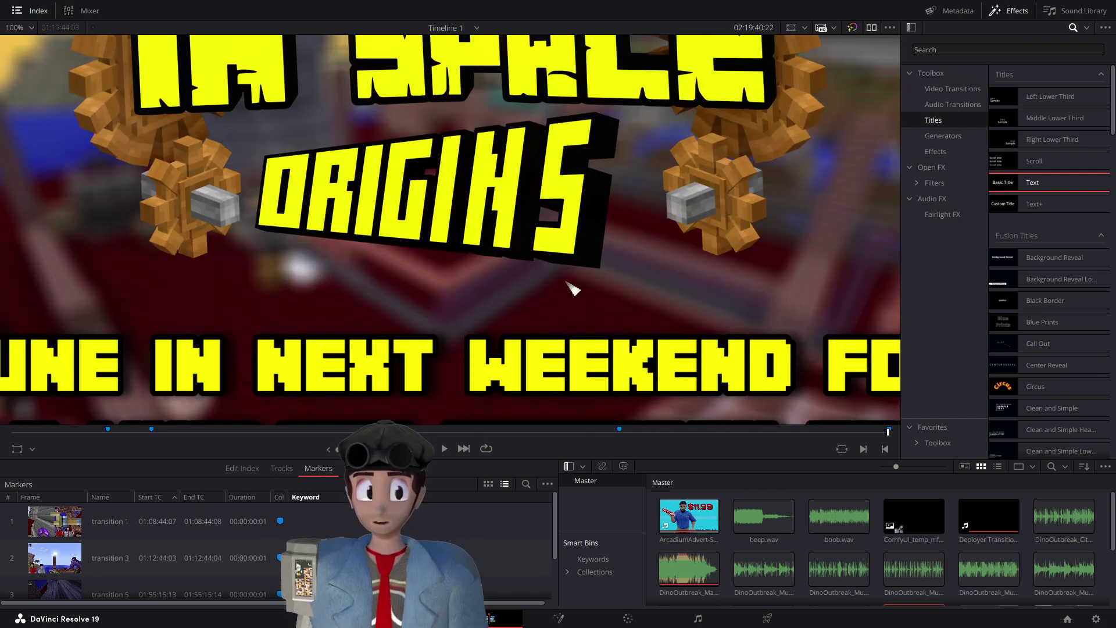
scroll(442, 215, down, 8)
scroll(442, 215, left, 12)
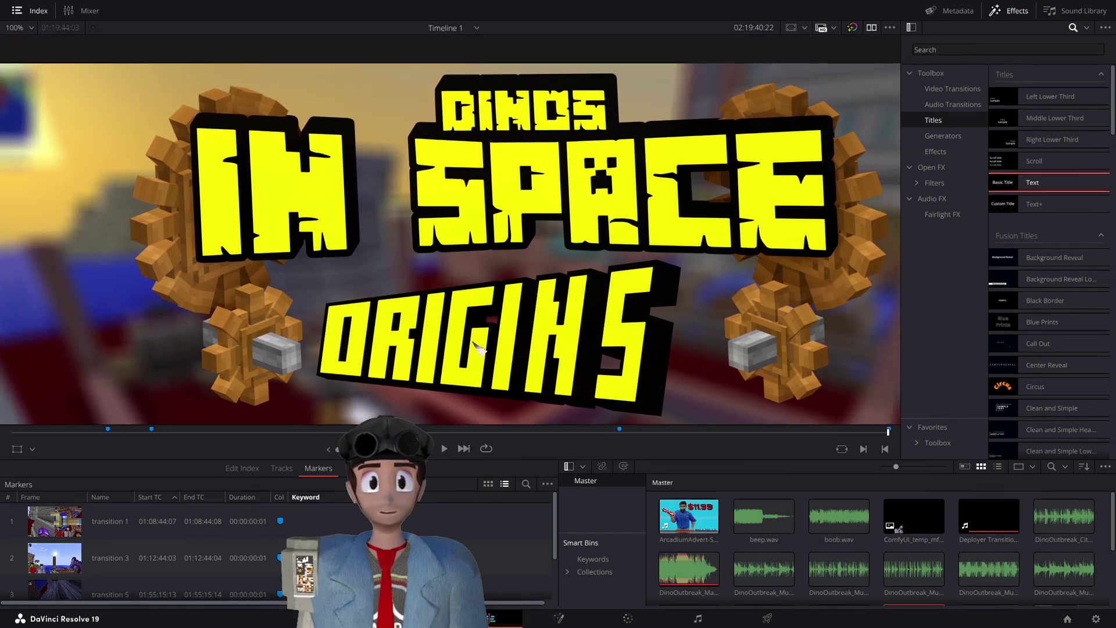
- Compare the end card title's outline and drop shadow with the logo's lettering at several magnifications
scroll(496, 263, down, 4)
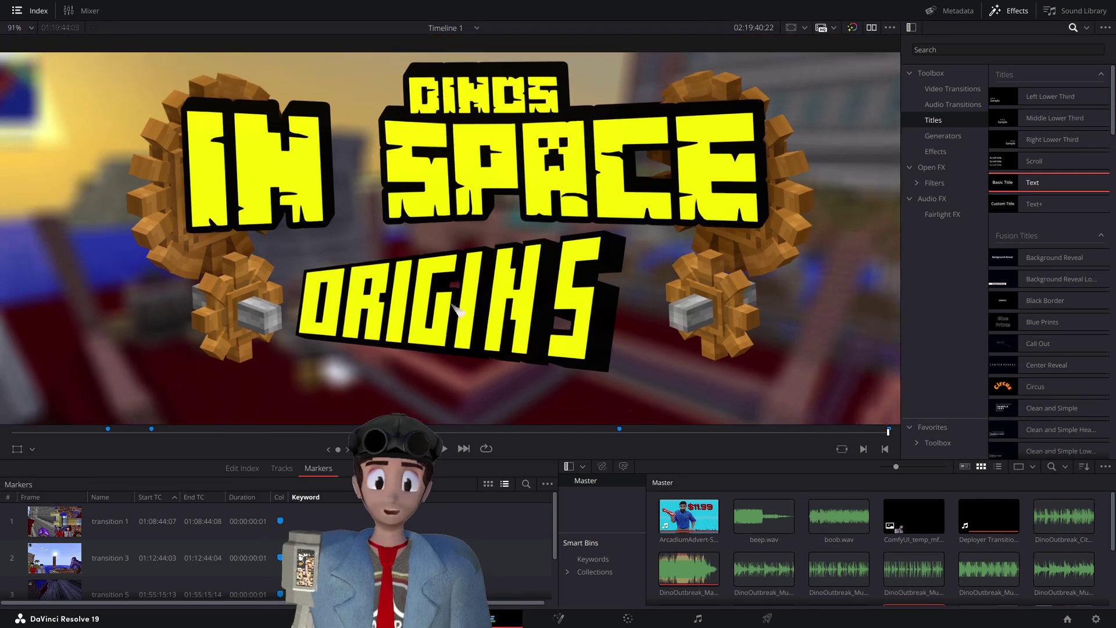
scroll(549, 262, down, 2)
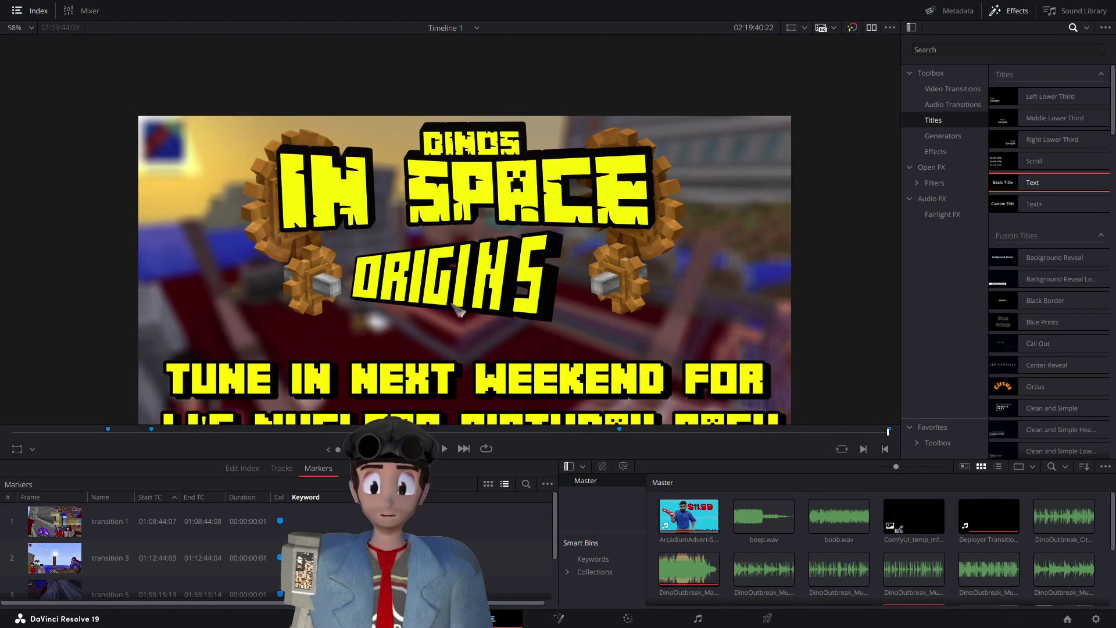
scroll(550, 263, up, 3)
scroll(553, 269, down, 4)
scroll(549, 271, down, 1)
scroll(550, 272, up, 3)
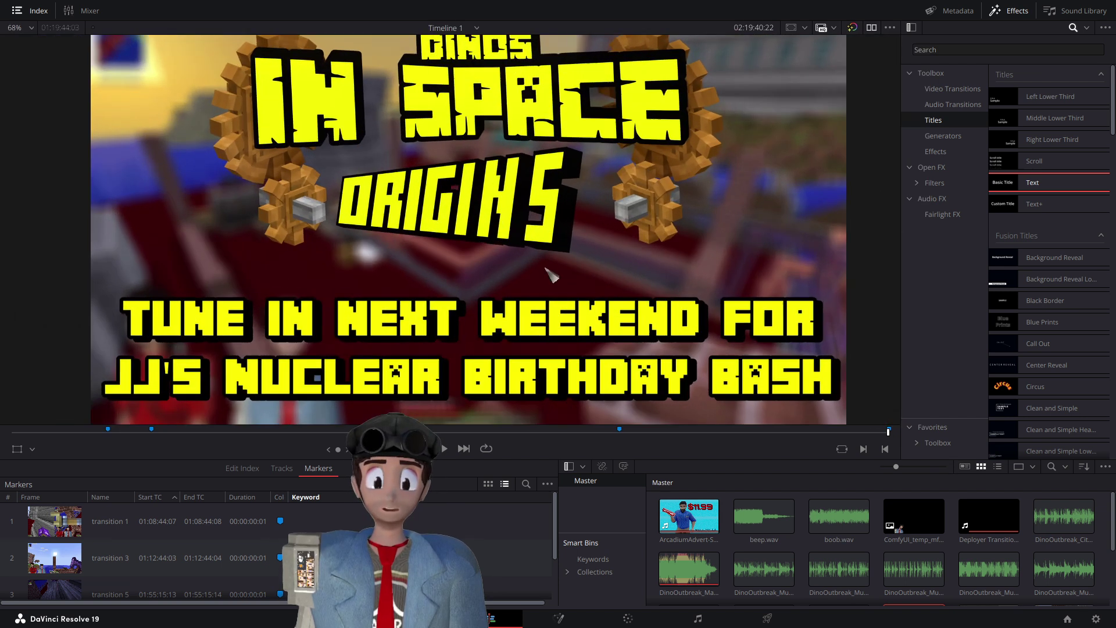
scroll(551, 275, down, 1)
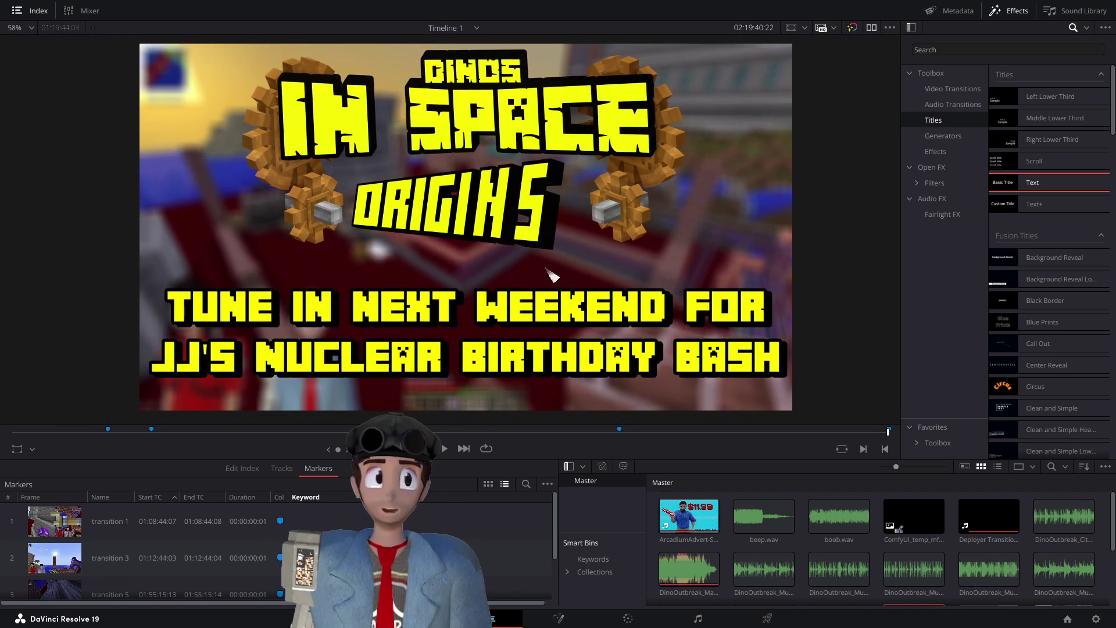
scroll(627, 234, up, 4)
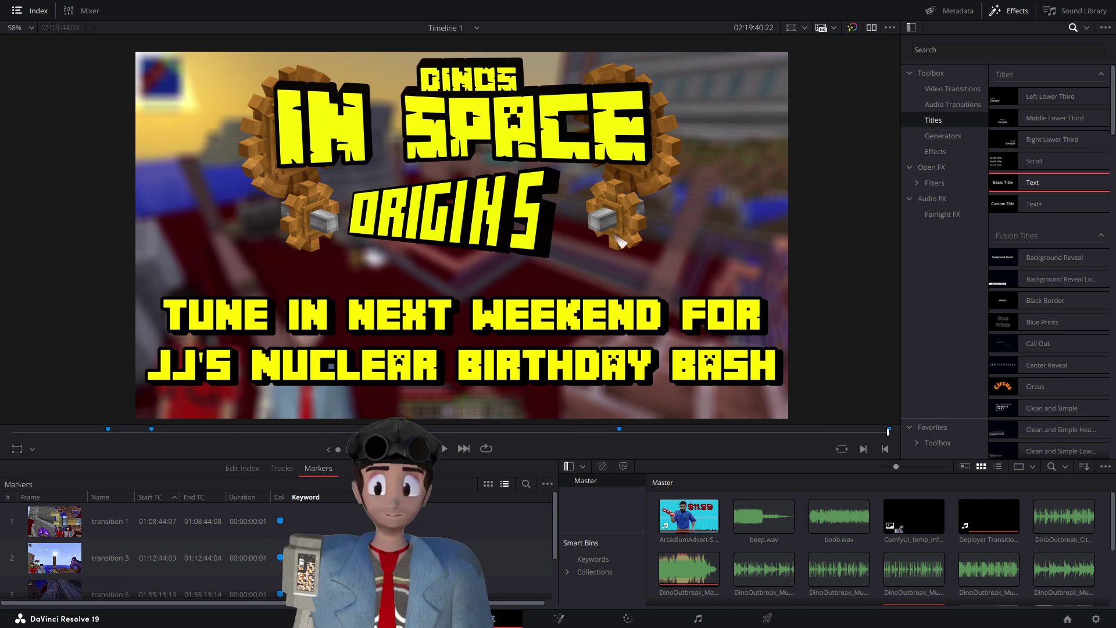
scroll(619, 241, down, 4)
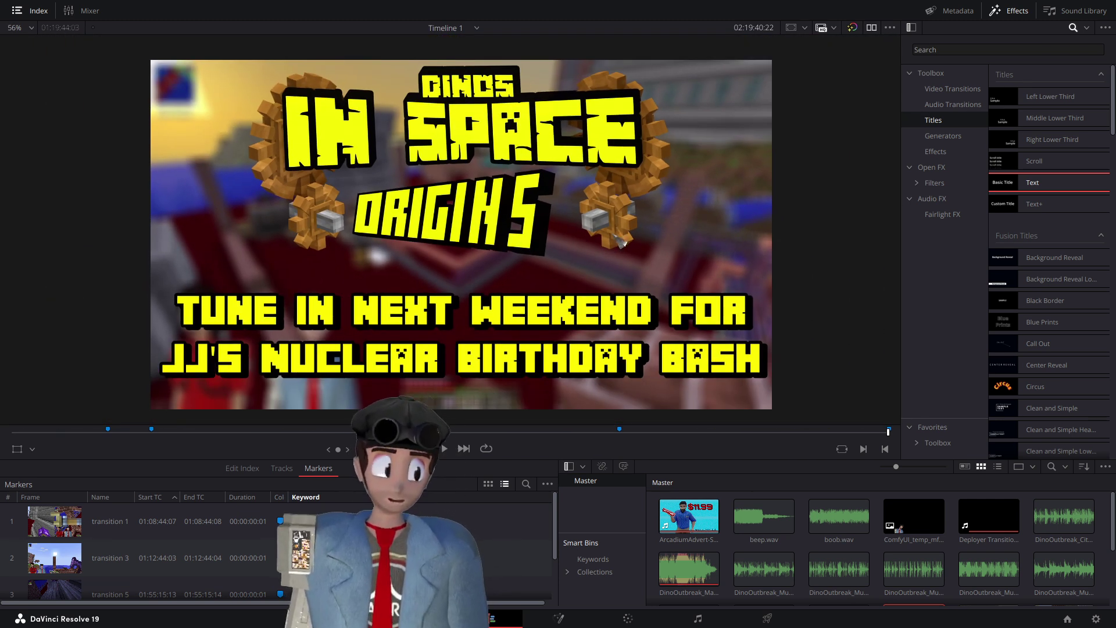
scroll(570, 215, up, 2)
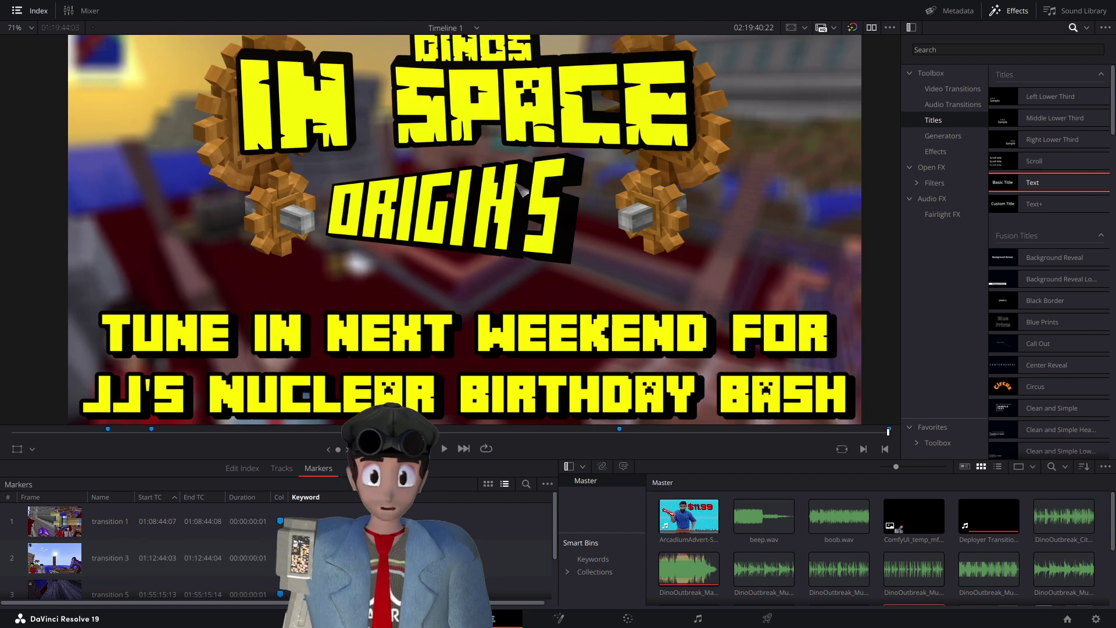
scroll(520, 186, down, 2)
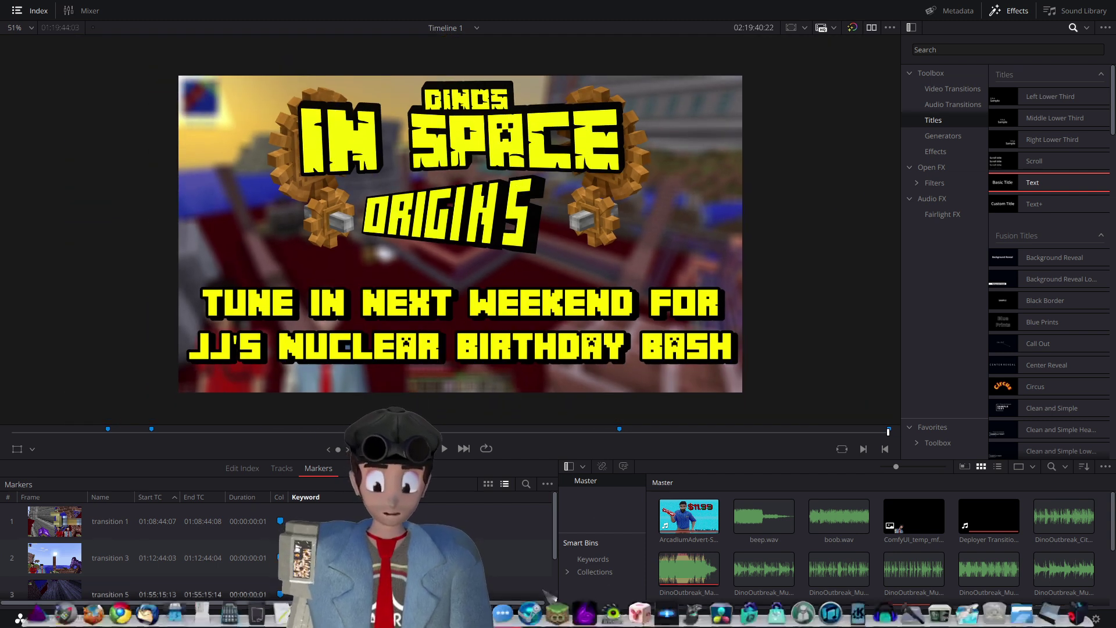
- Inspect the DIS origins.png logo in the Fusion composition and return to the edit timeline
click(559, 618)
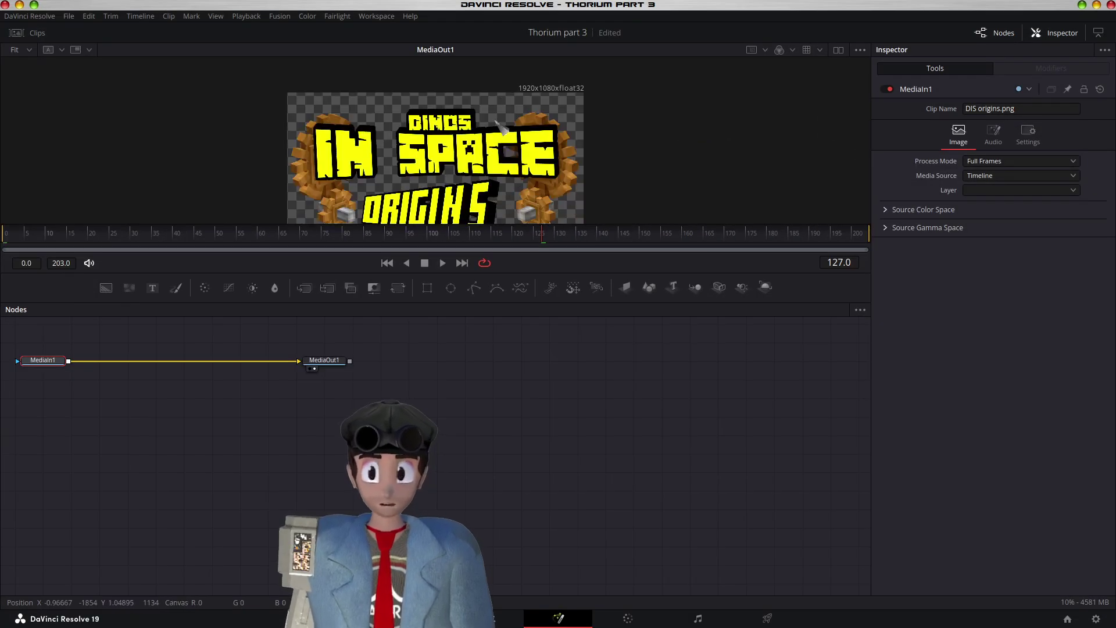
scroll(503, 129, down, 4)
scroll(505, 129, up, 2)
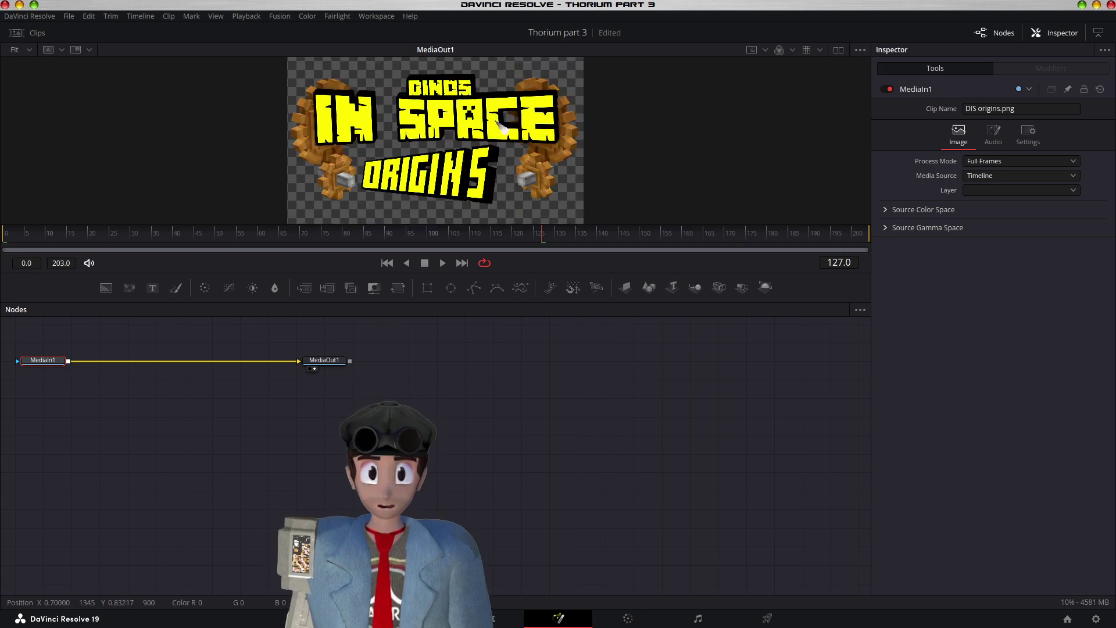
scroll(503, 128, up, 2)
scroll(503, 129, down, 2)
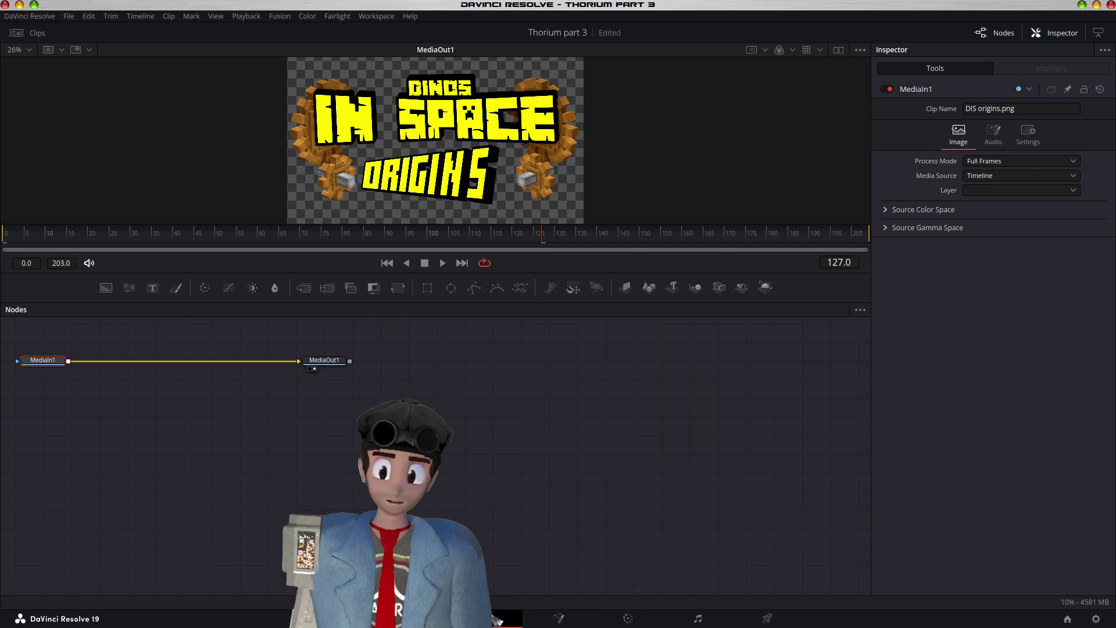
click(494, 618)
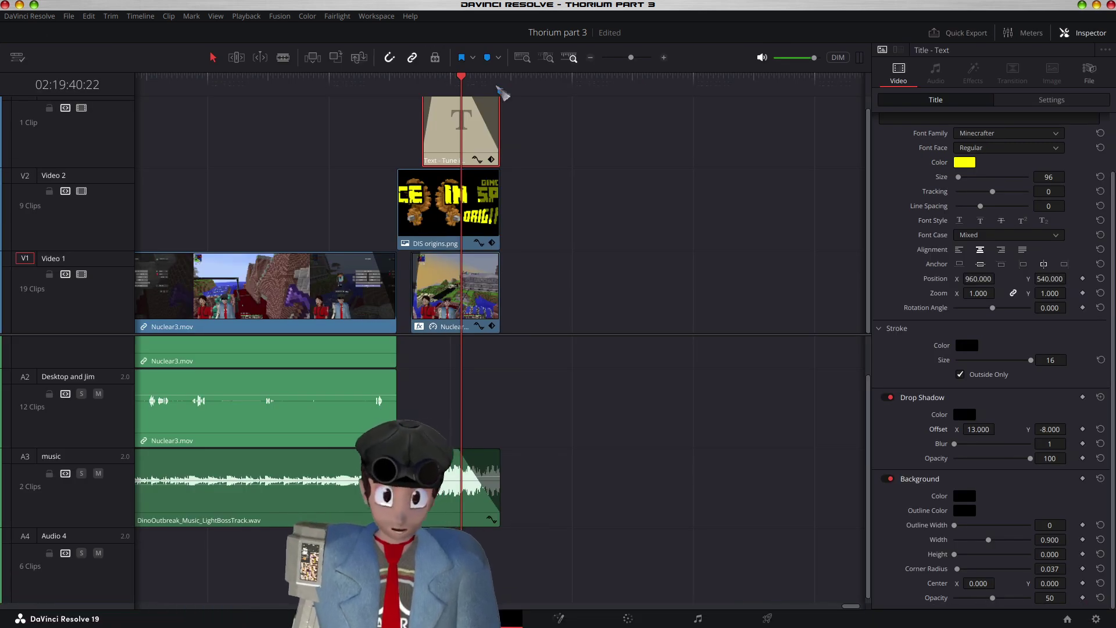
- Magnify the finished end card and play it from 02:19:40:22 through to the end marker
drag(643, 4, 644, 452)
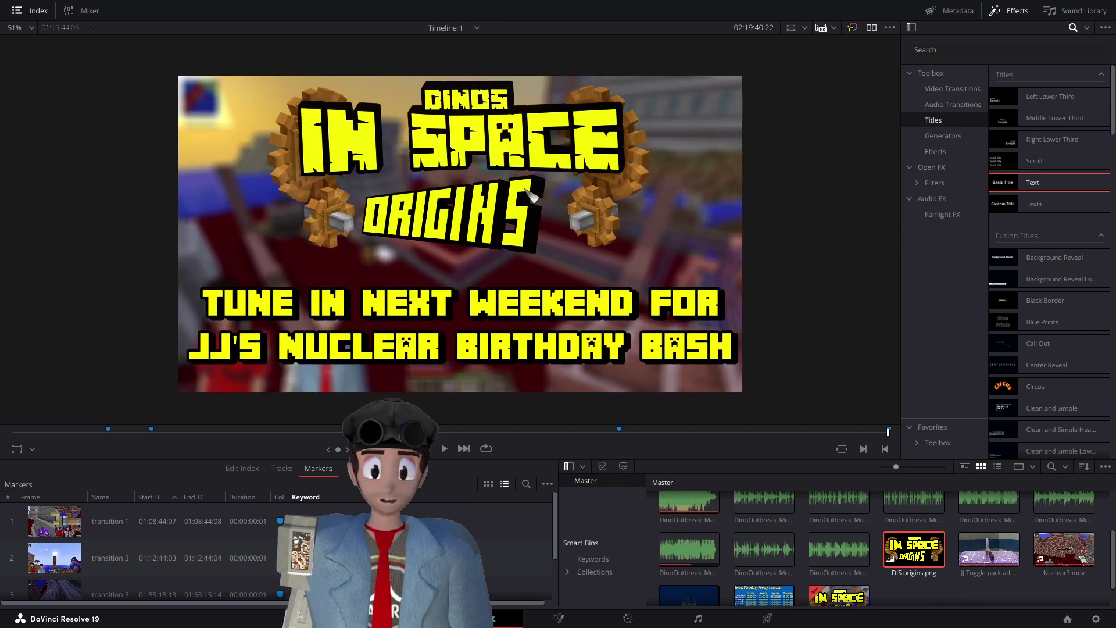
scroll(530, 191, up, 3)
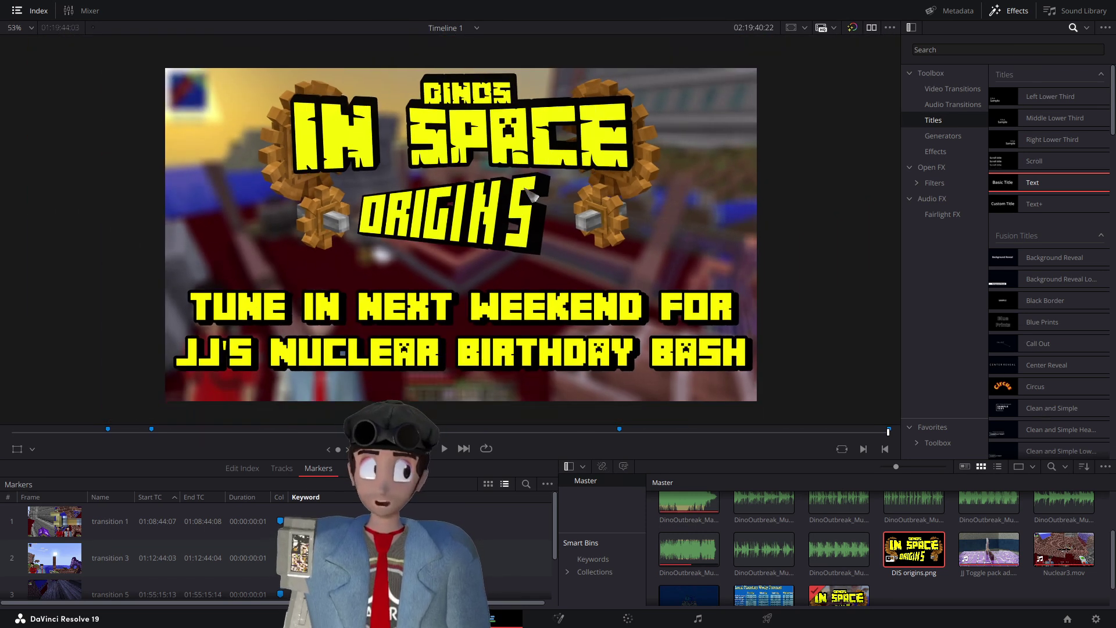
scroll(530, 191, up, 2)
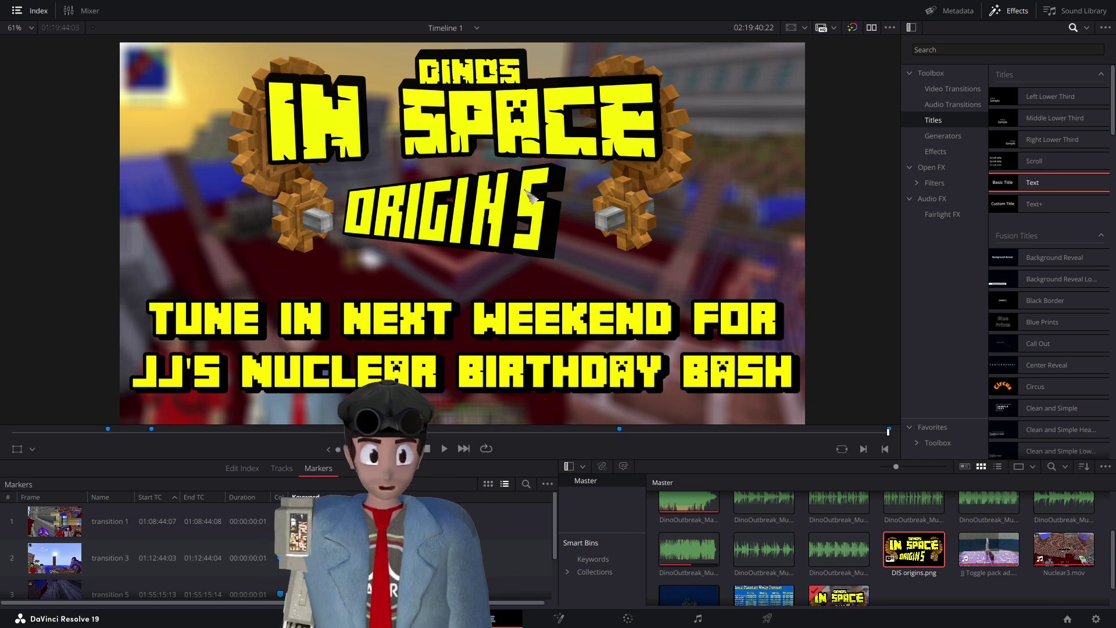
key(space)
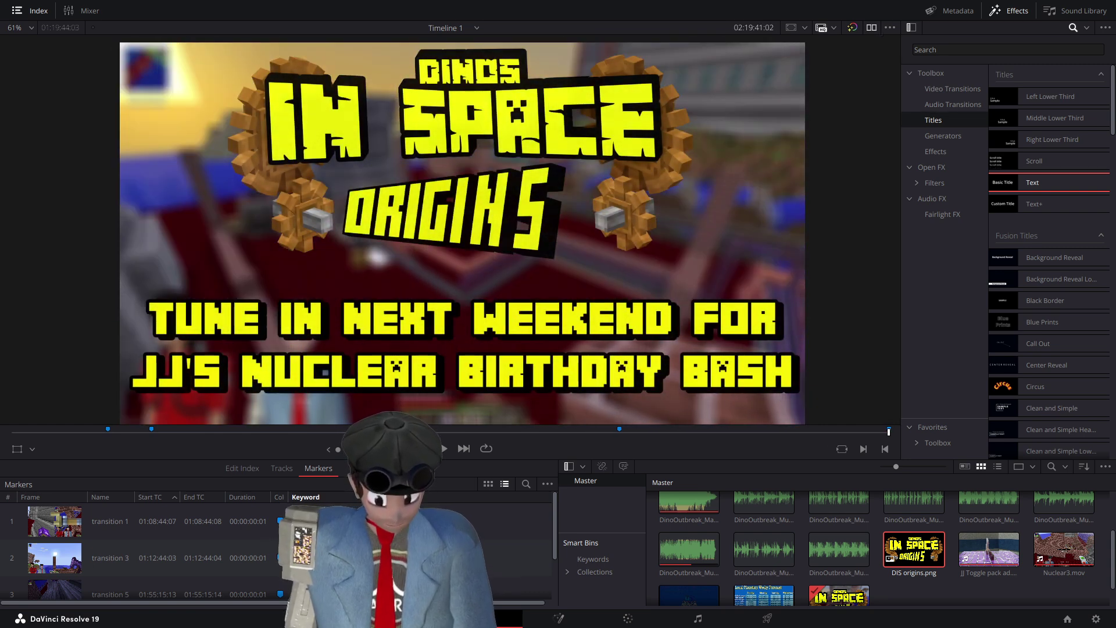
key(space)
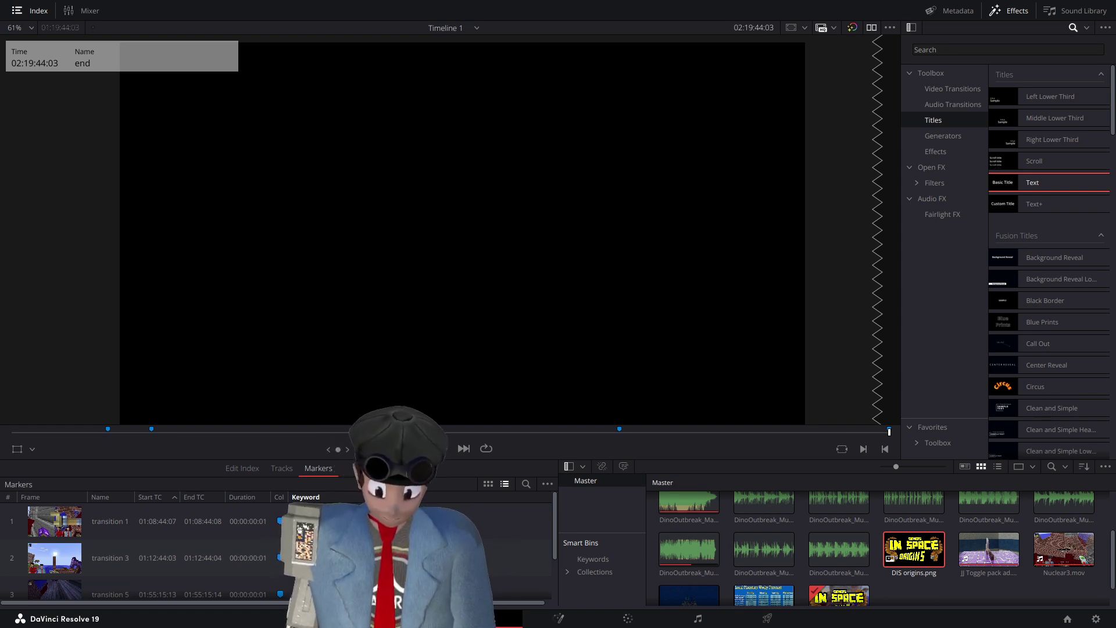
- Play the opening logo from the timeline start and return the playhead to 01:00:00:00
key(Home)
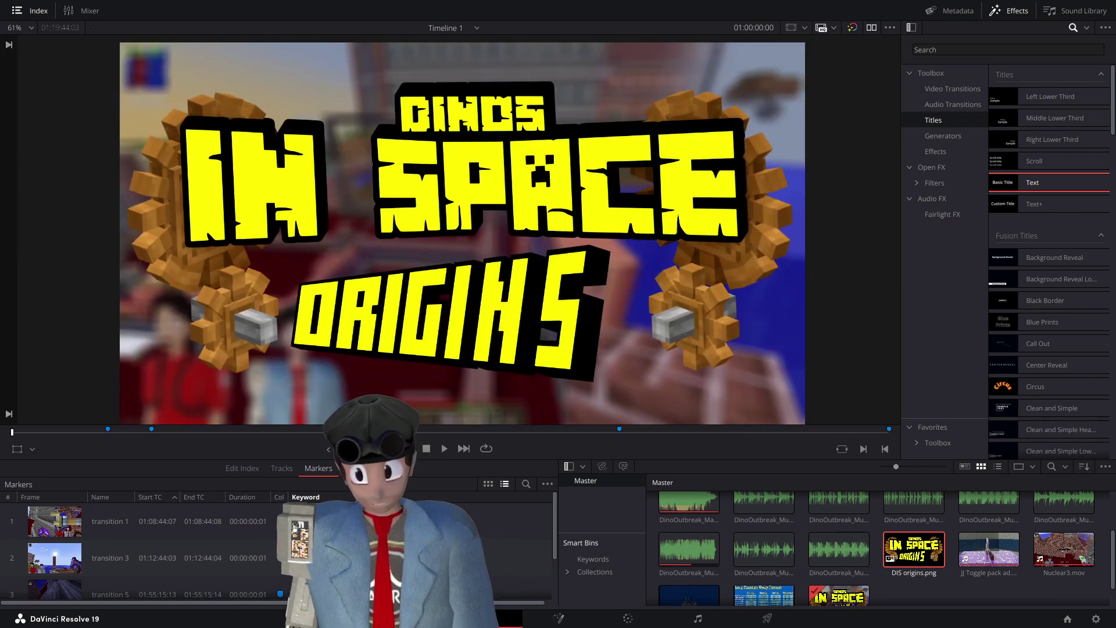
key(space)
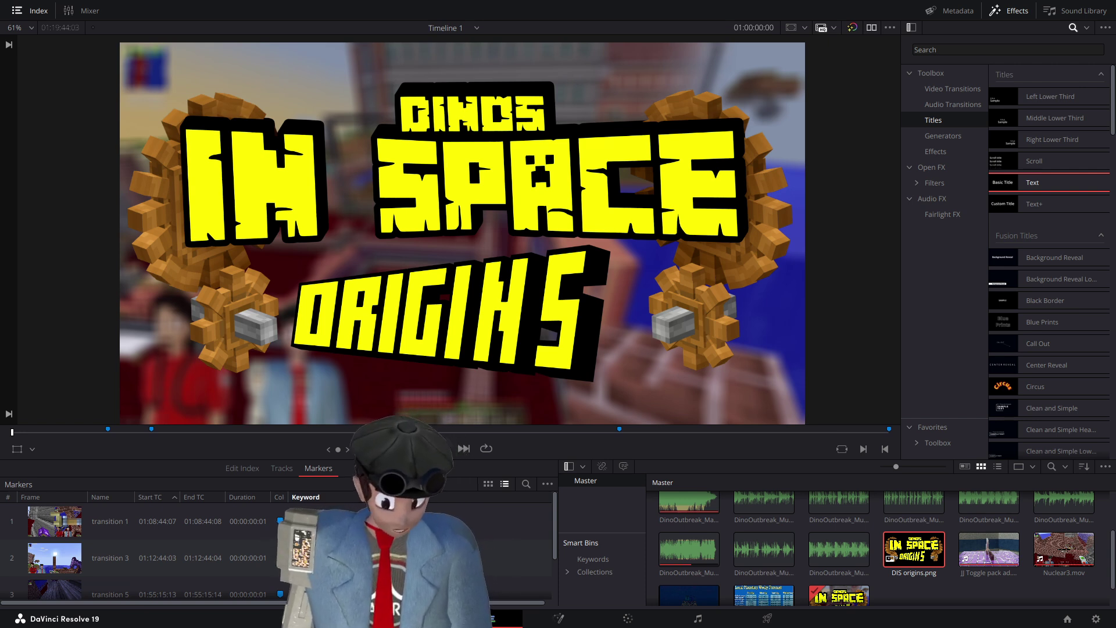
key(space)
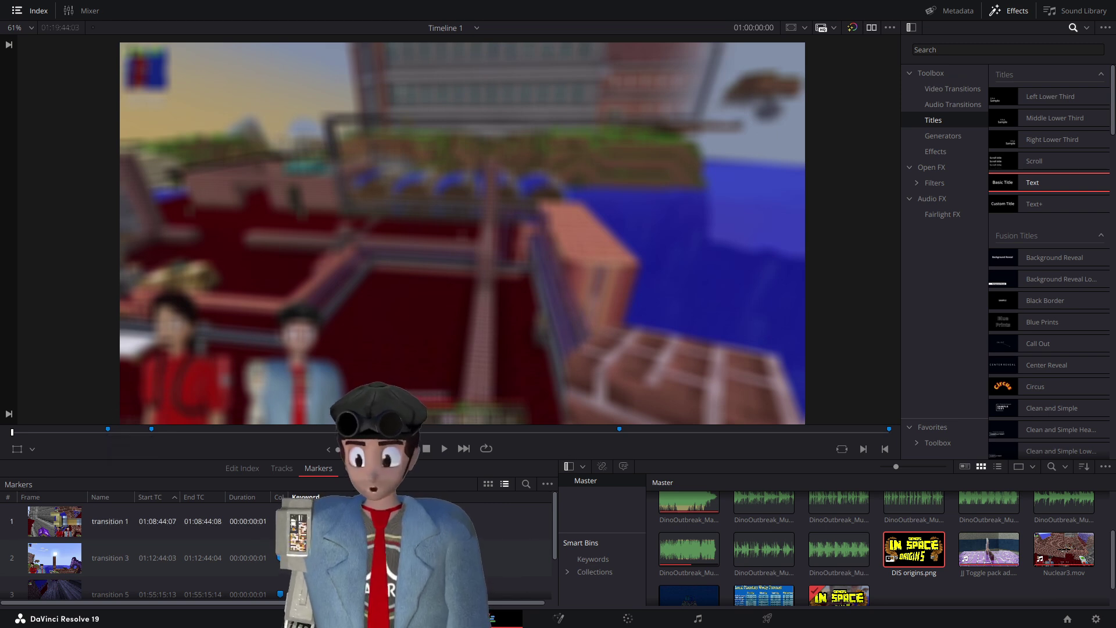
key(space)
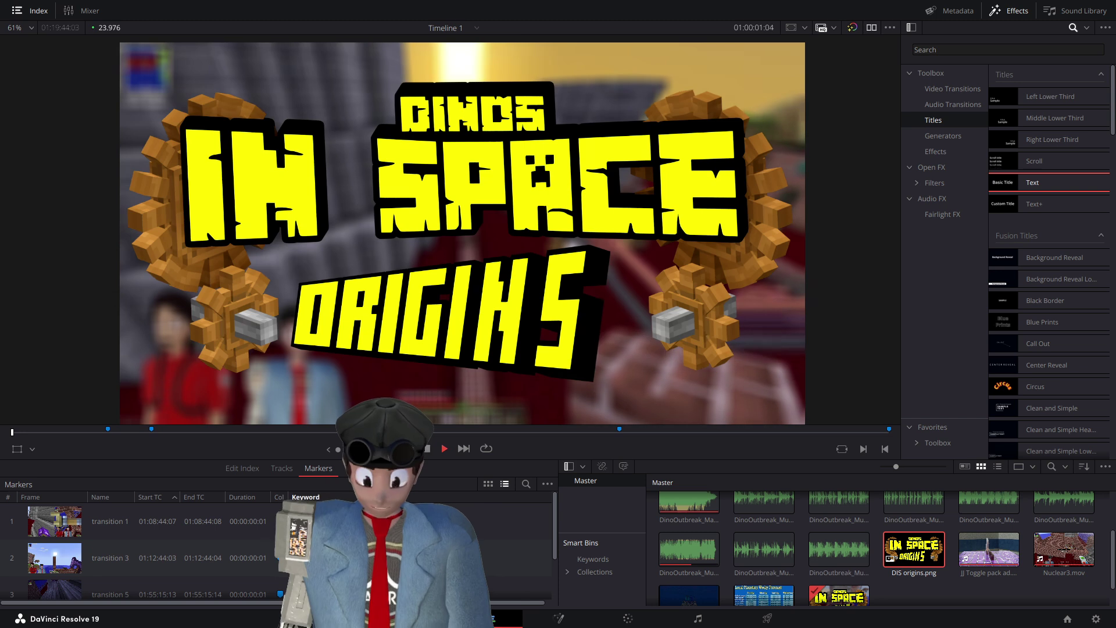
key(Home)
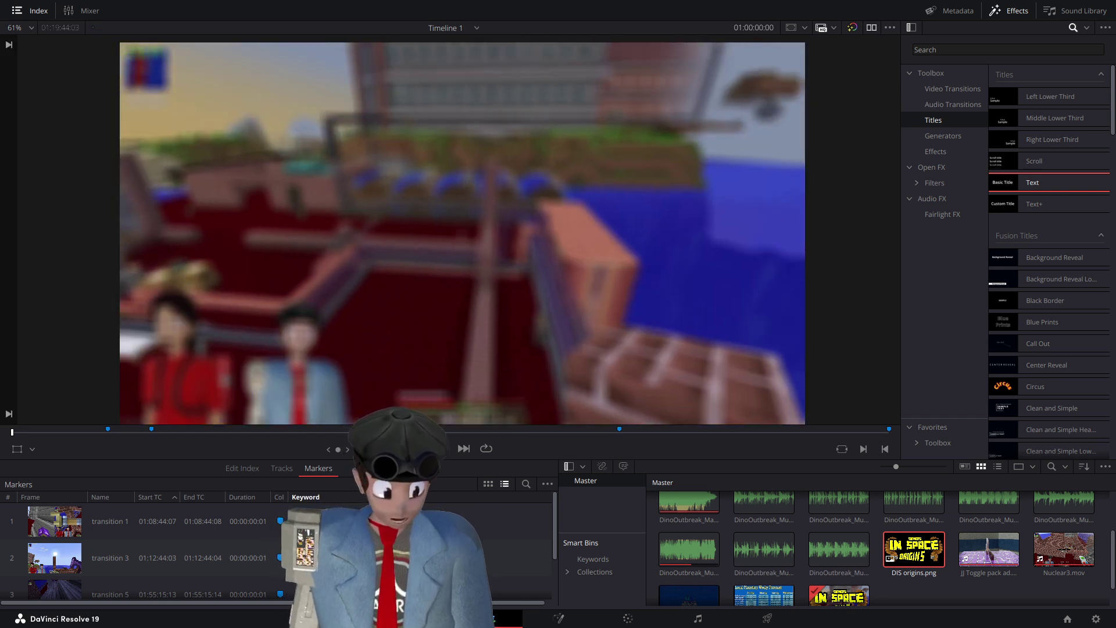
- Step back frame by frame through the opening logo's first frames and return the playhead to 01:00:00:00
key(space)
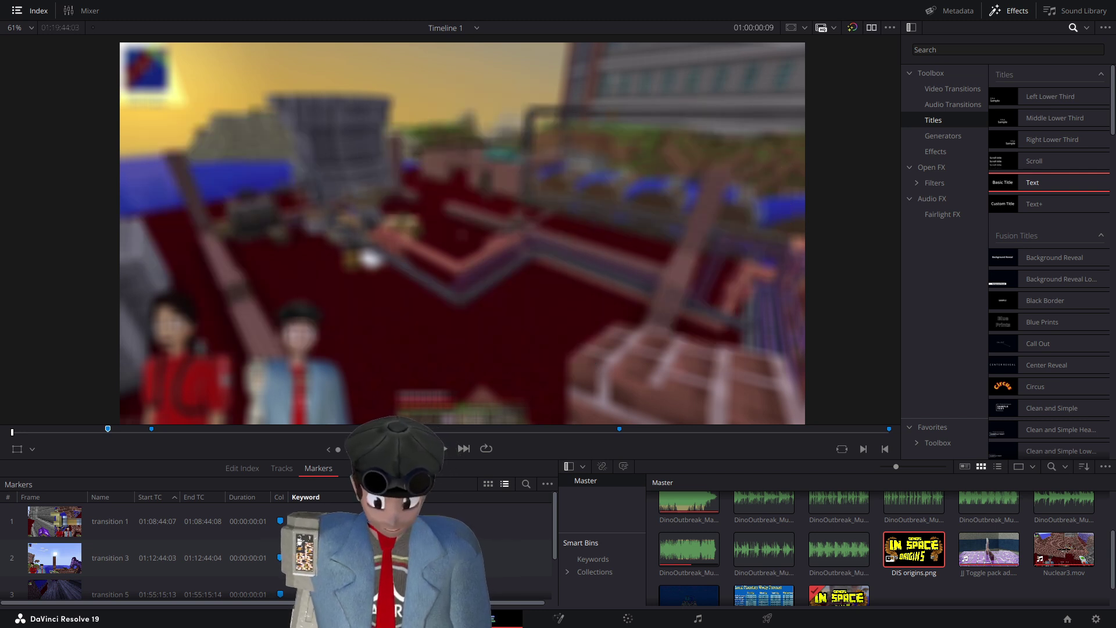
key(Left)
key(Left)
key(Left)
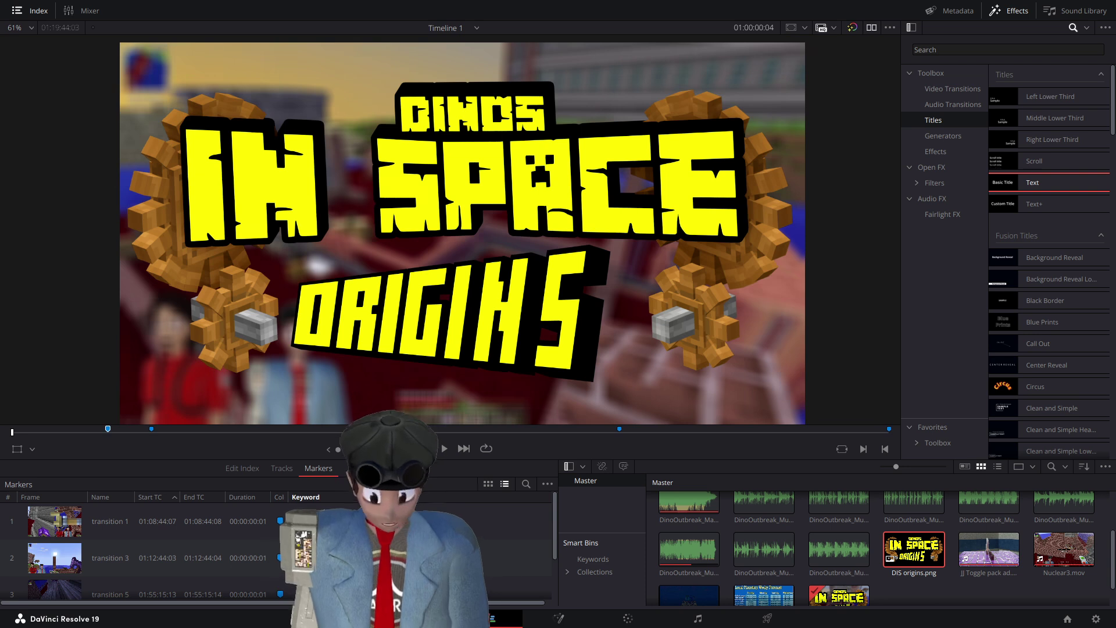
key(Home)
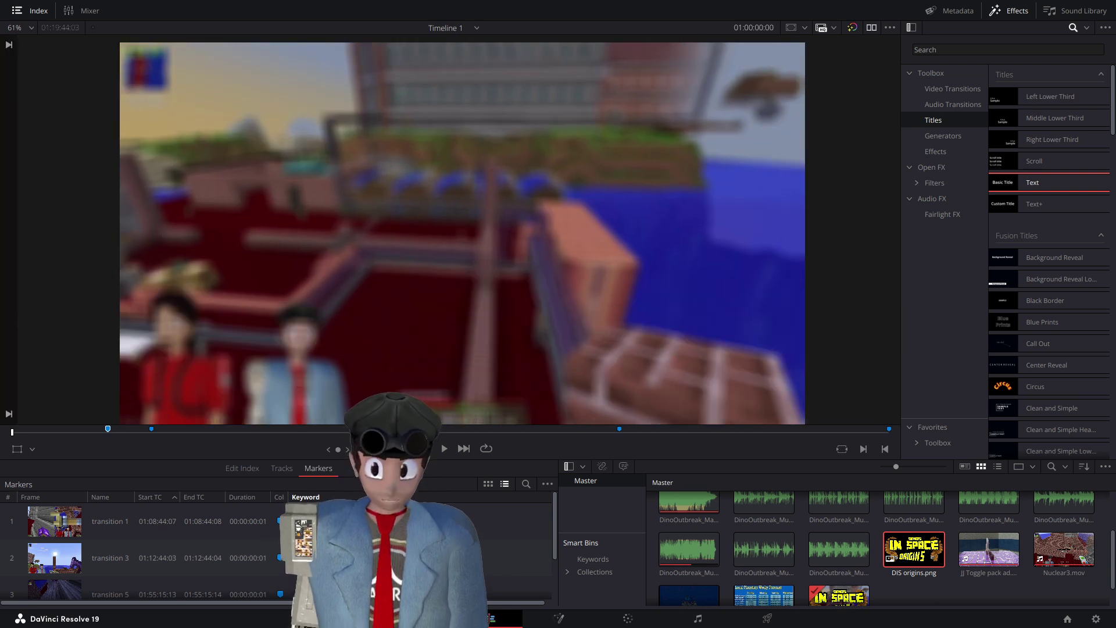
- Play the opening from 01:00:00:00 until the logo has cleared, and check the end marker at 02:19:44:03
key(space)
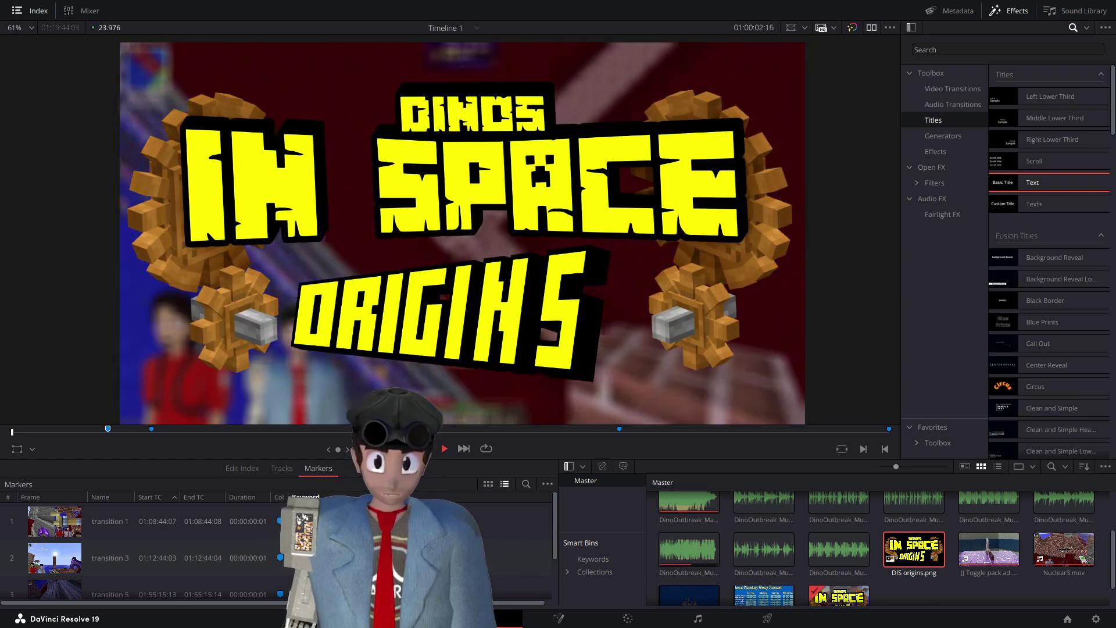
key(space)
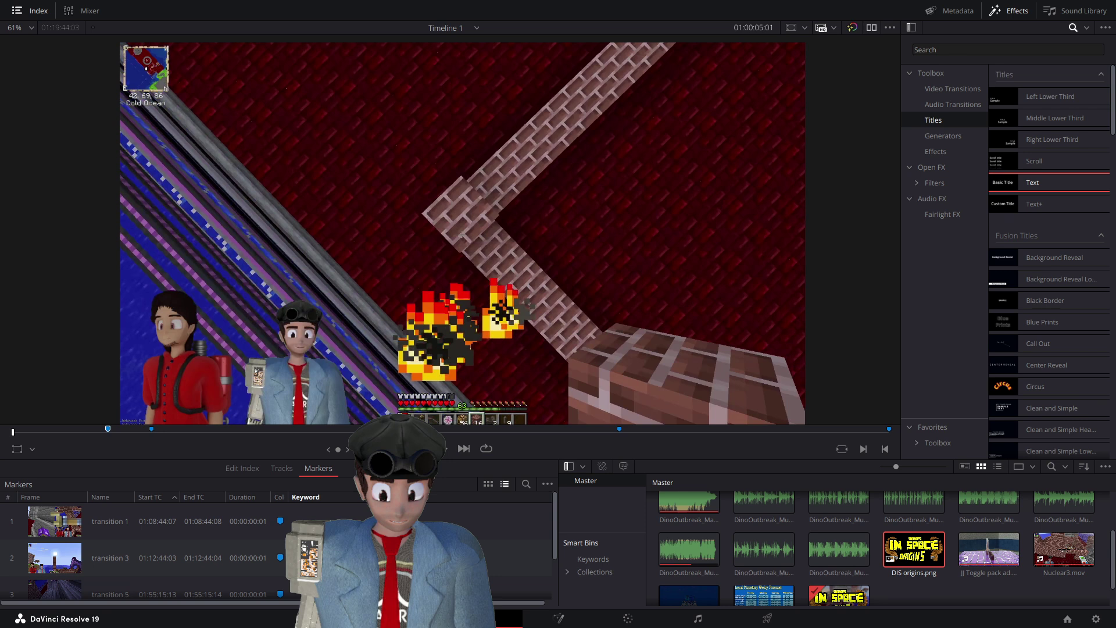
key(End)
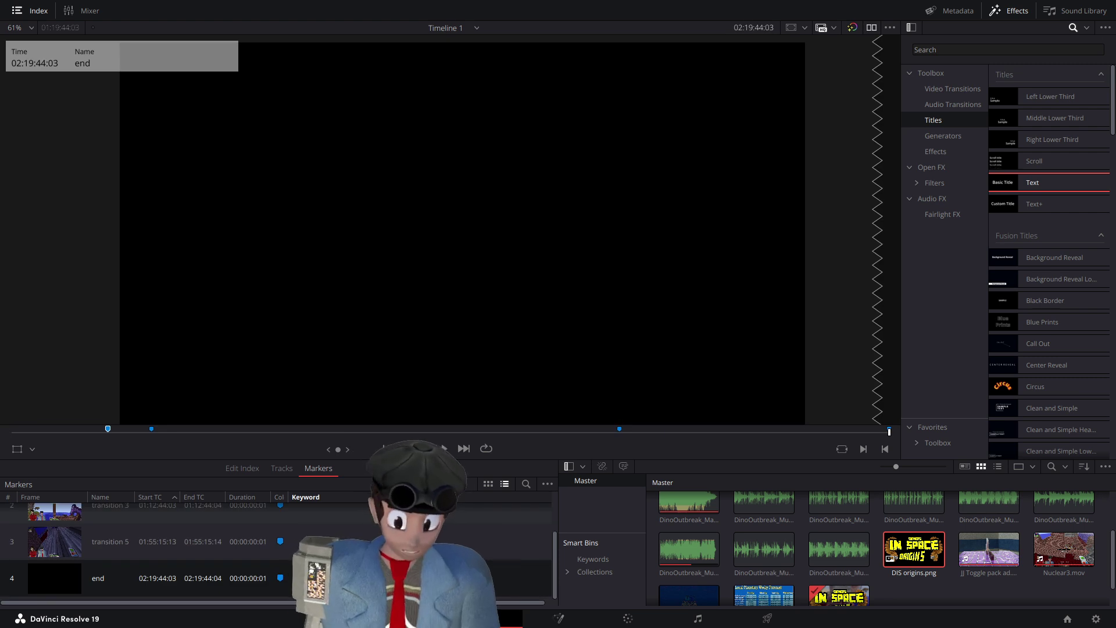
key(space)
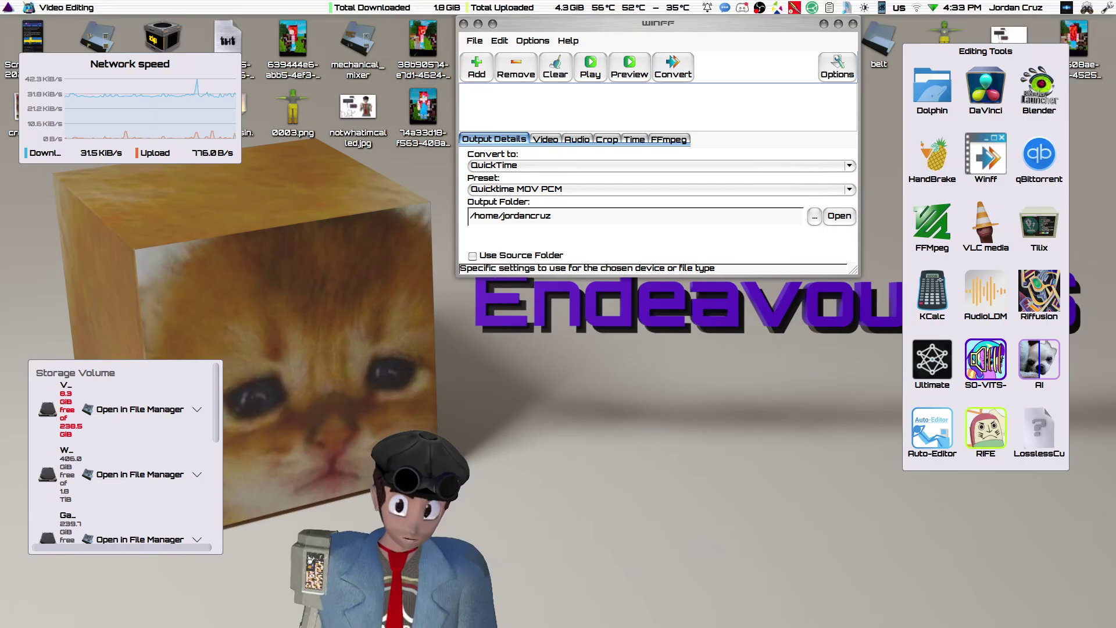
- Maximize the editor window on the render page and name the output file Thorium Factory Part 3
drag(617, 627, 569, 107)
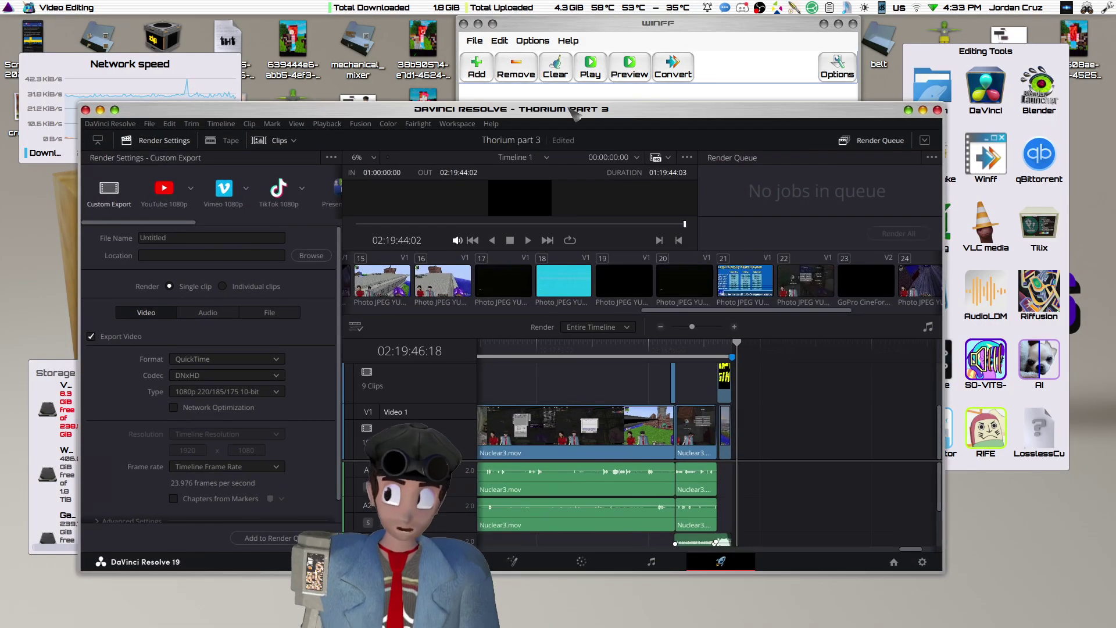
double_click(568, 108)
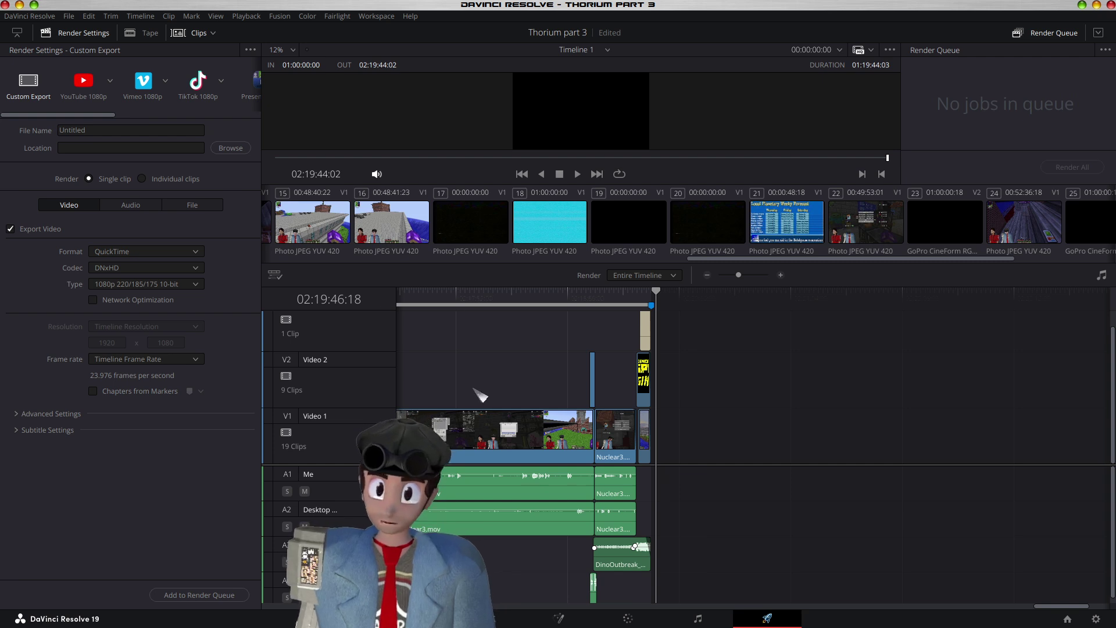
scroll(697, 385, up, 3)
scroll(844, 385, left, 5)
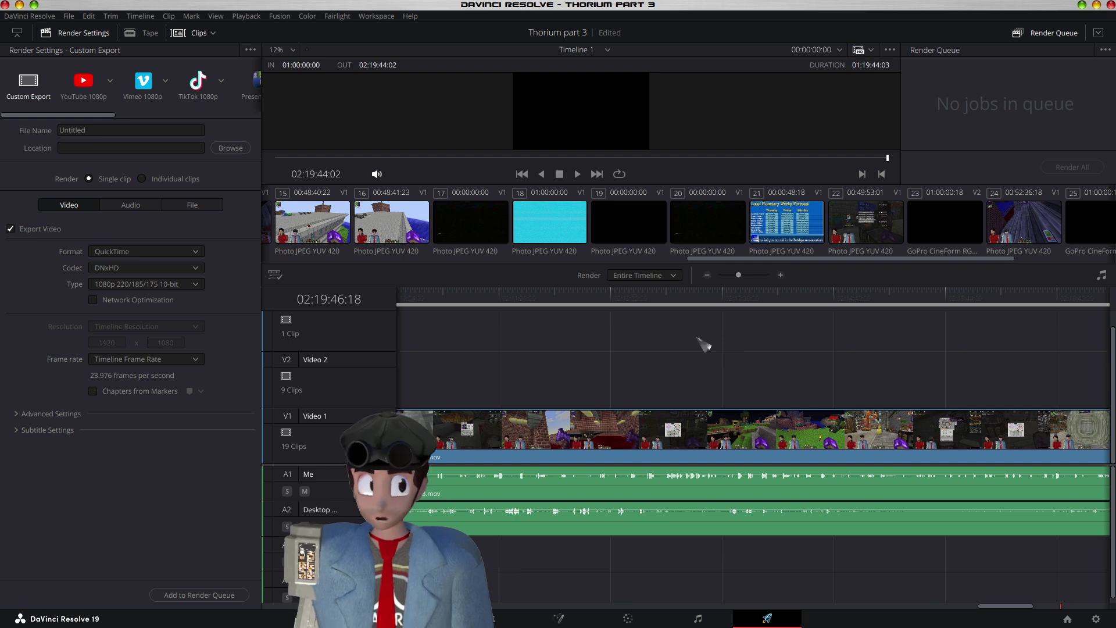
click(95, 129)
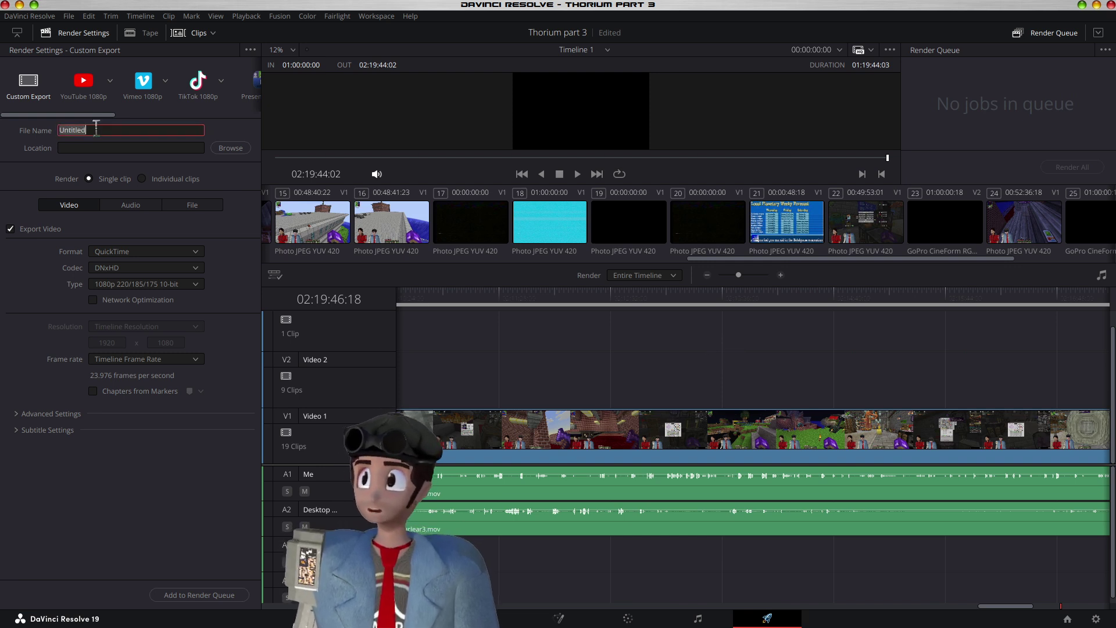
key(BackSpace)
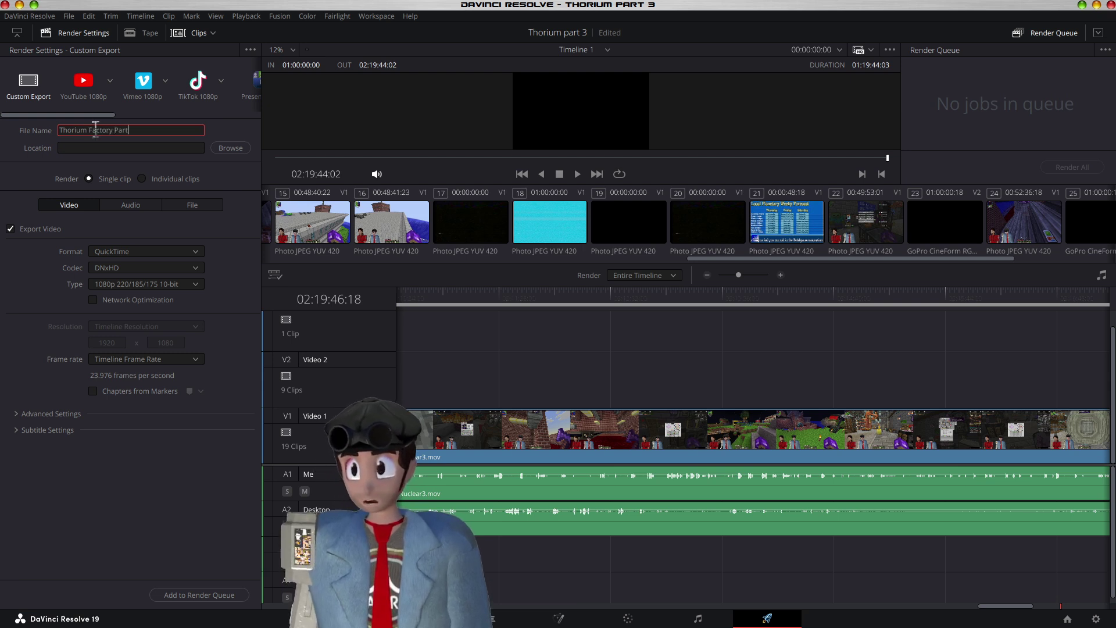
- Set the render destination to the Video Output folder inside WorkDrive's Video Workspace
click(231, 149)
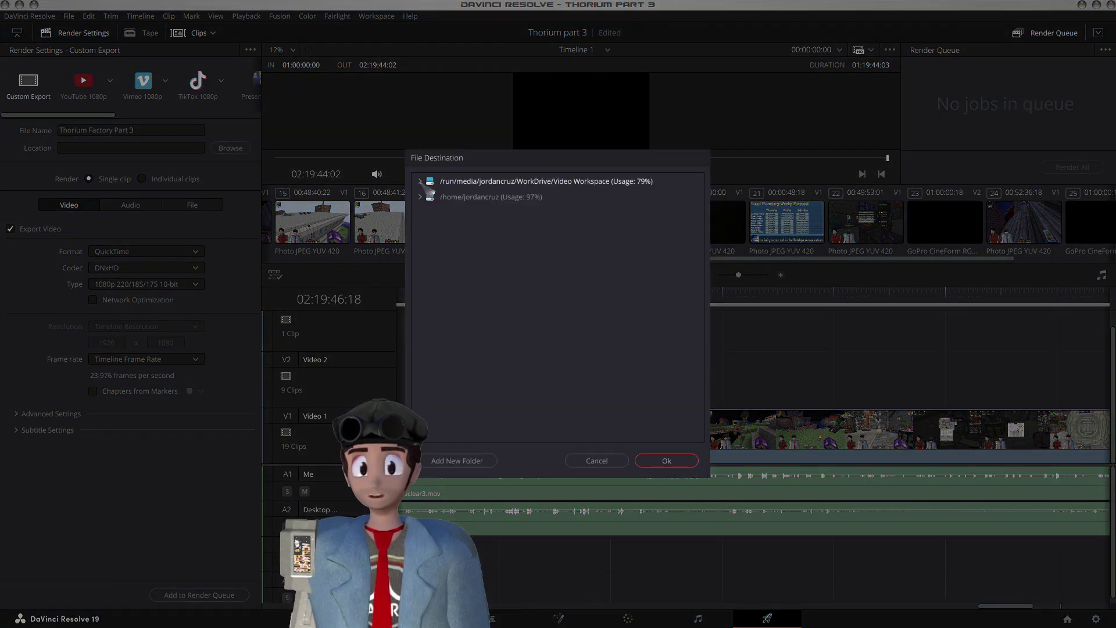
click(419, 181)
click(459, 244)
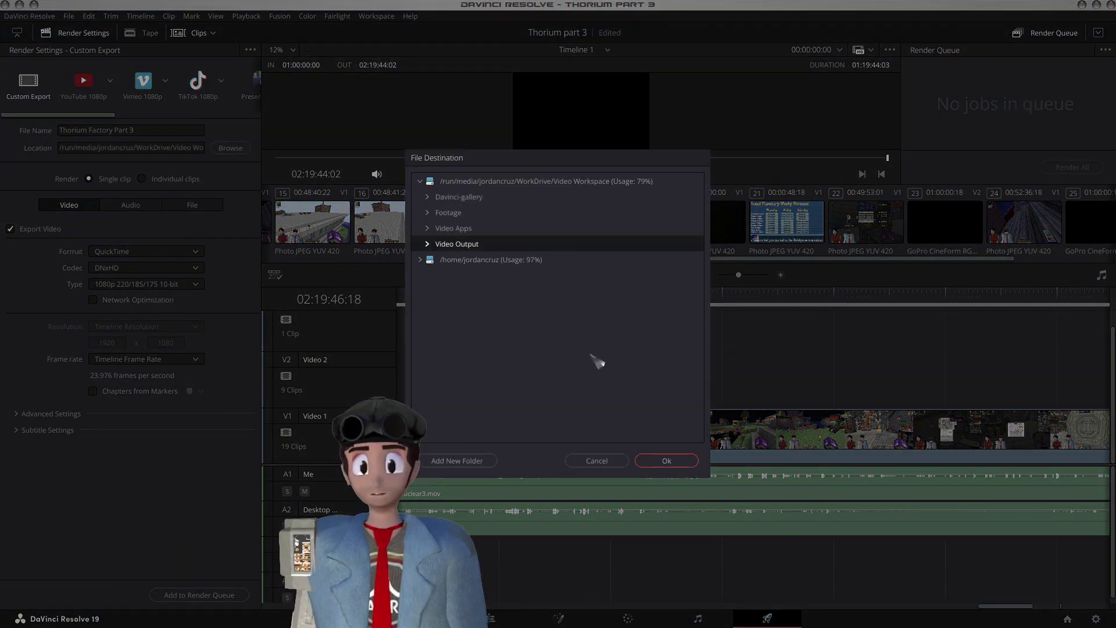
click(668, 461)
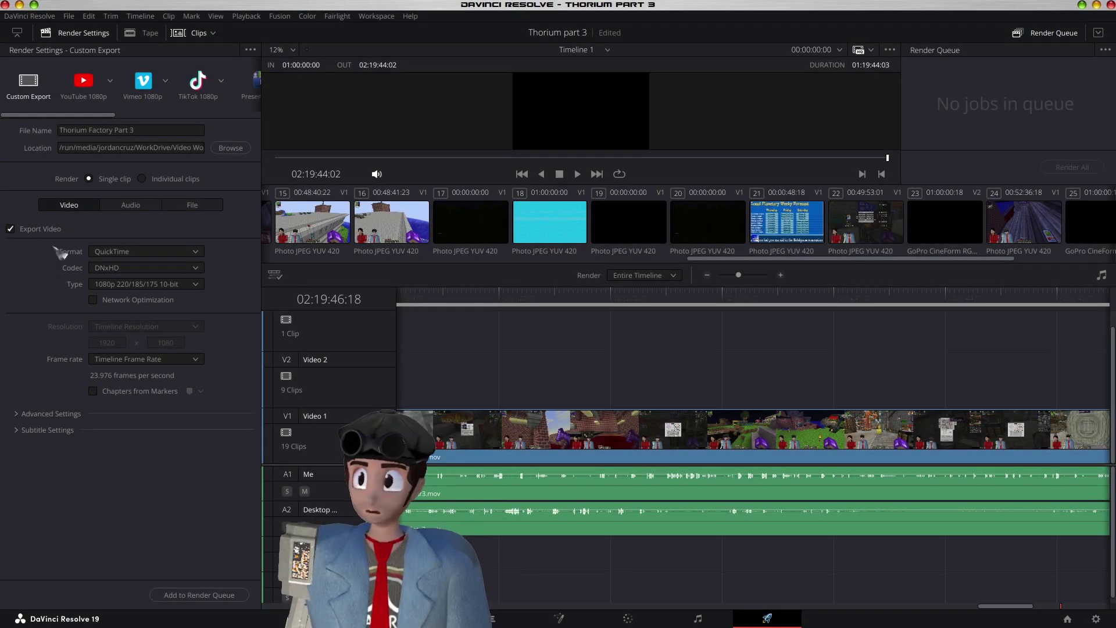
- Keep the QuickTime format and set the export codec to MPEG with High quality
click(118, 255)
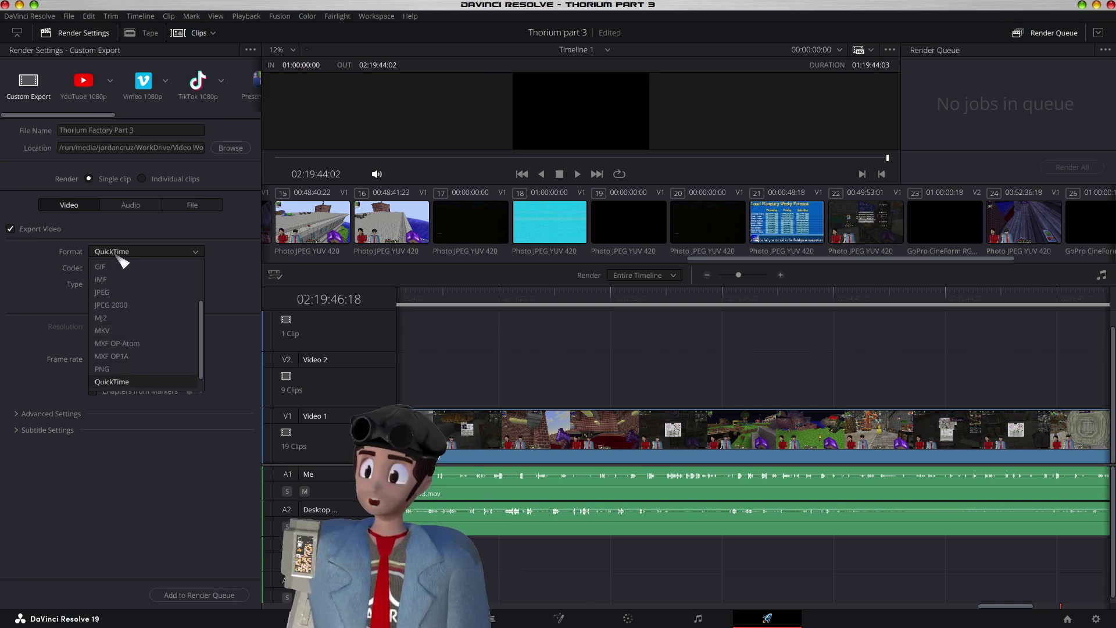
scroll(154, 325, up, 3)
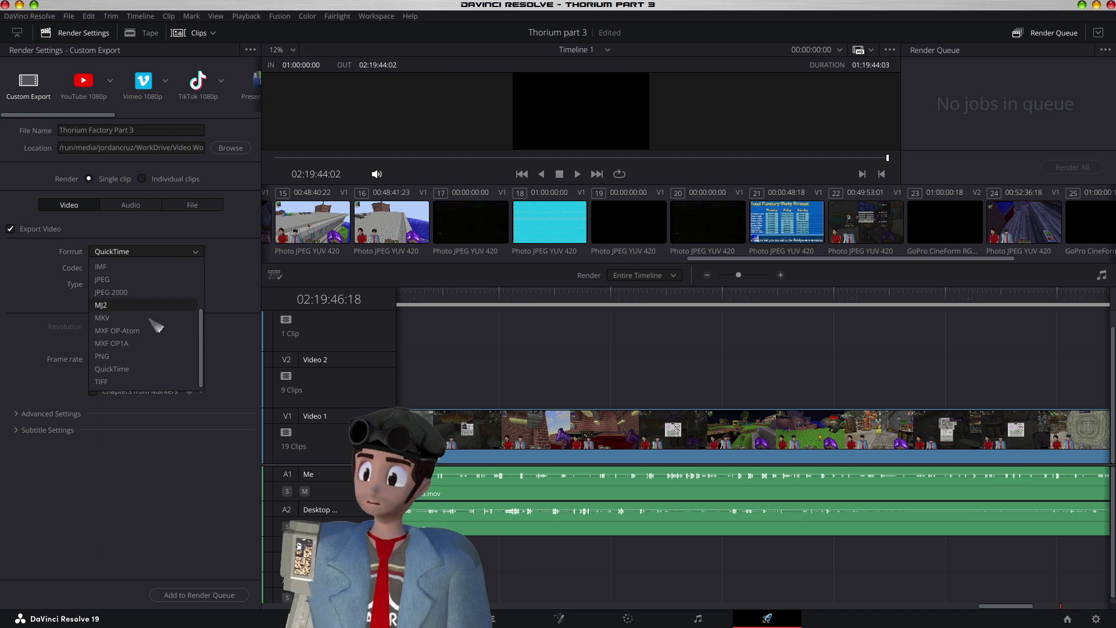
key(Escape)
click(145, 268)
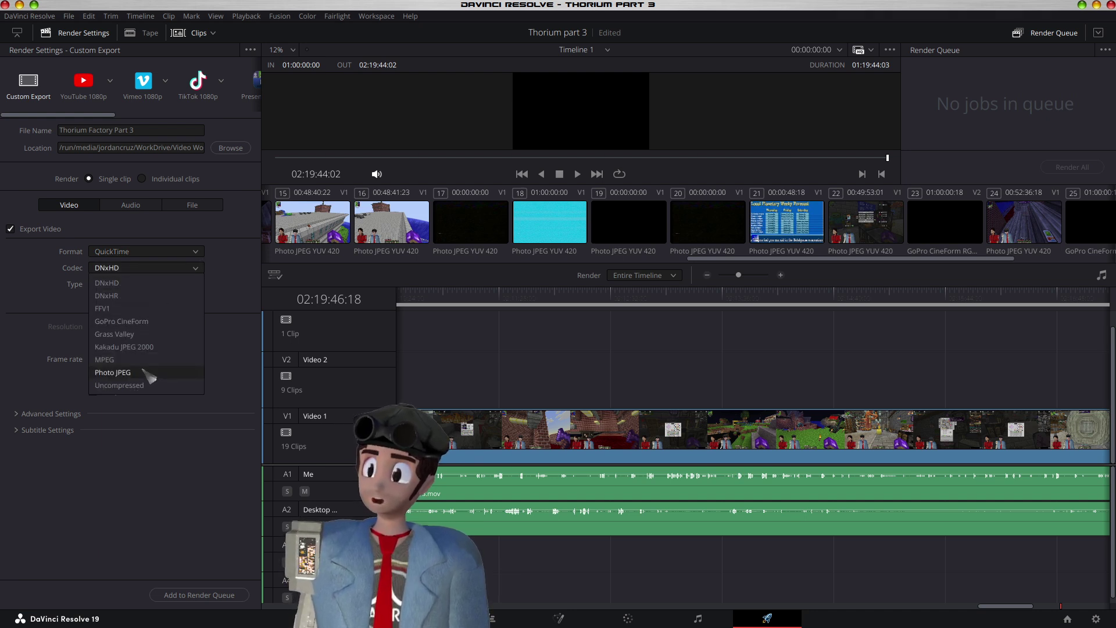
click(158, 360)
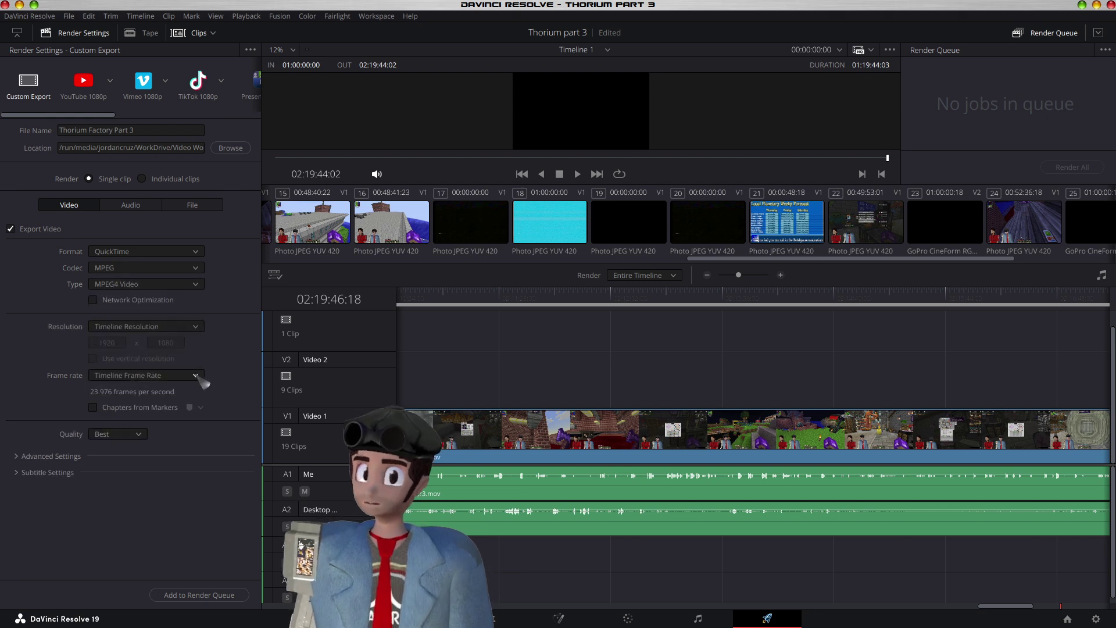
click(139, 436)
click(135, 490)
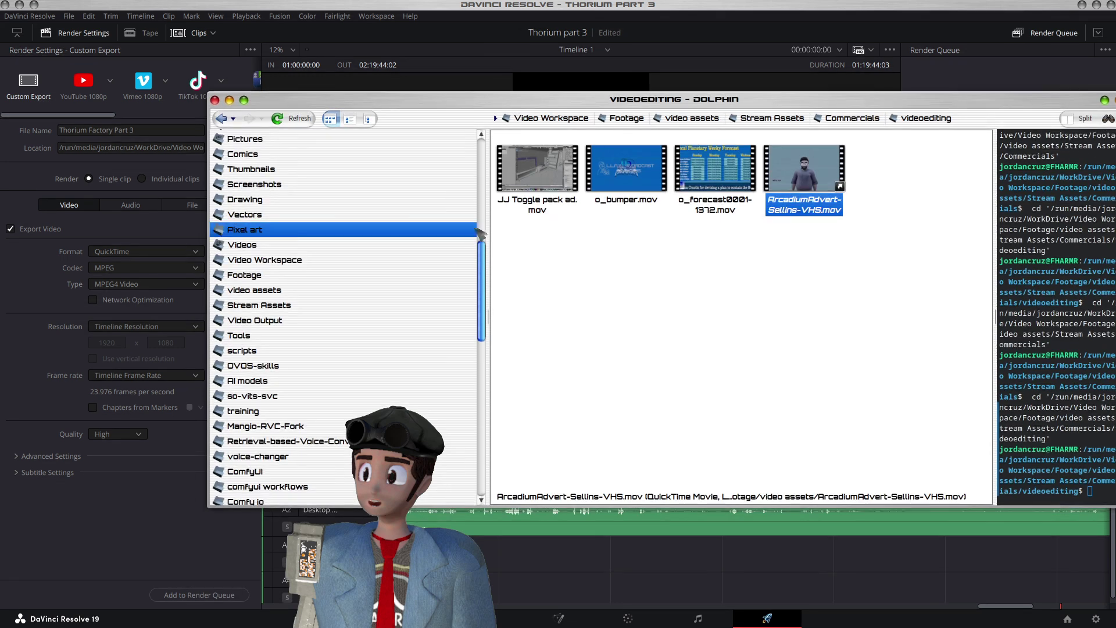
- Check the used and free space of VideoDrive in Dolphin's properties and return to the render settings
scroll(474, 386, down, 10)
scroll(473, 389, down, 3)
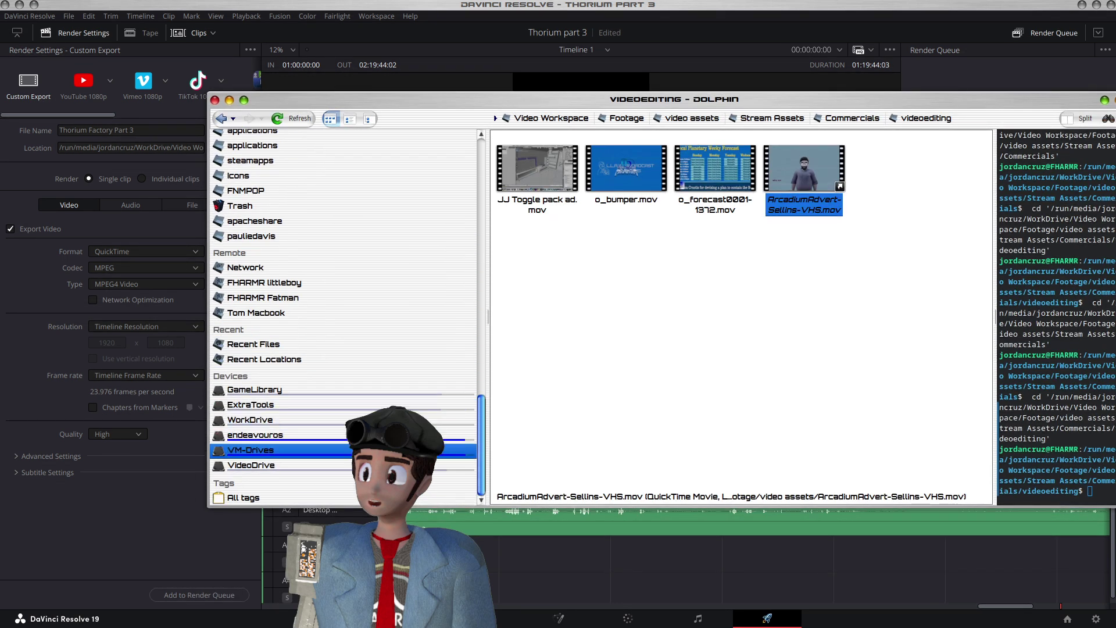
right_click(407, 469)
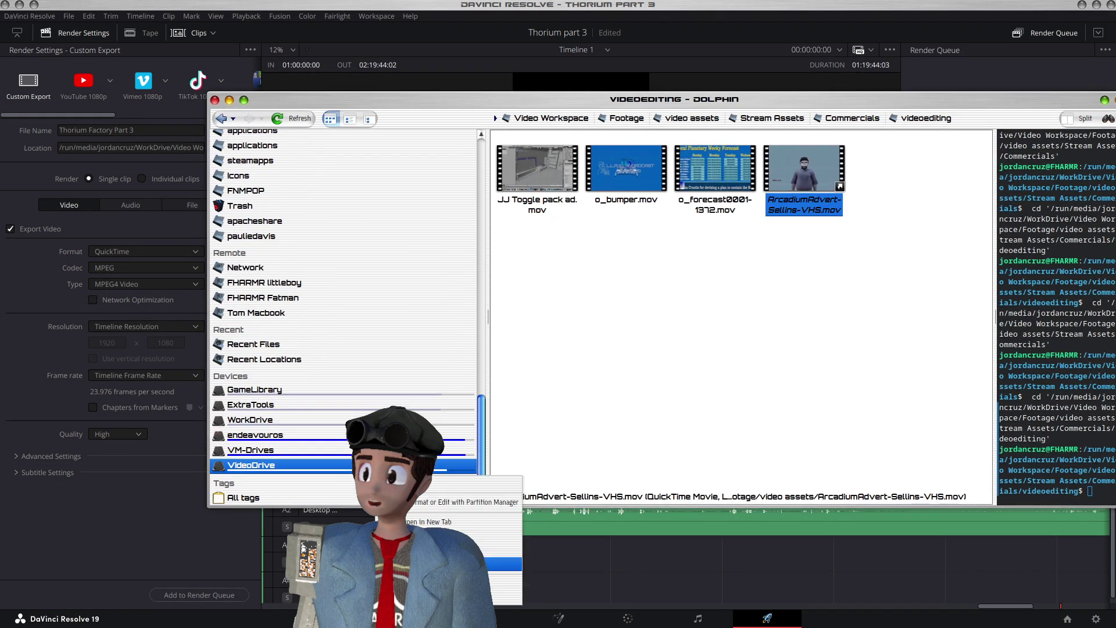
click(503, 583)
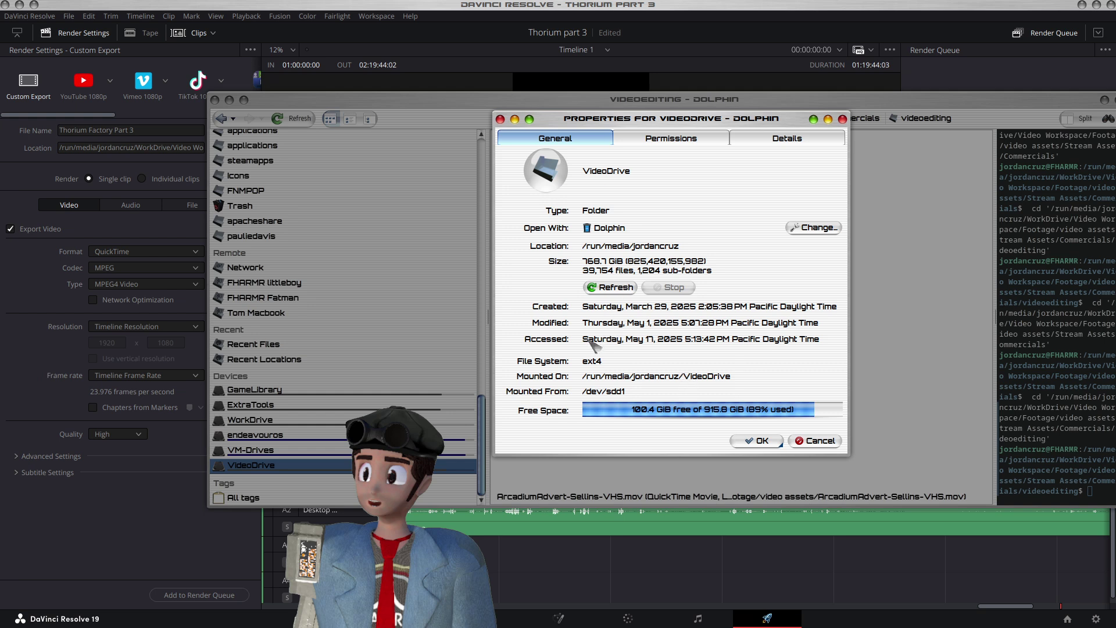
click(810, 444)
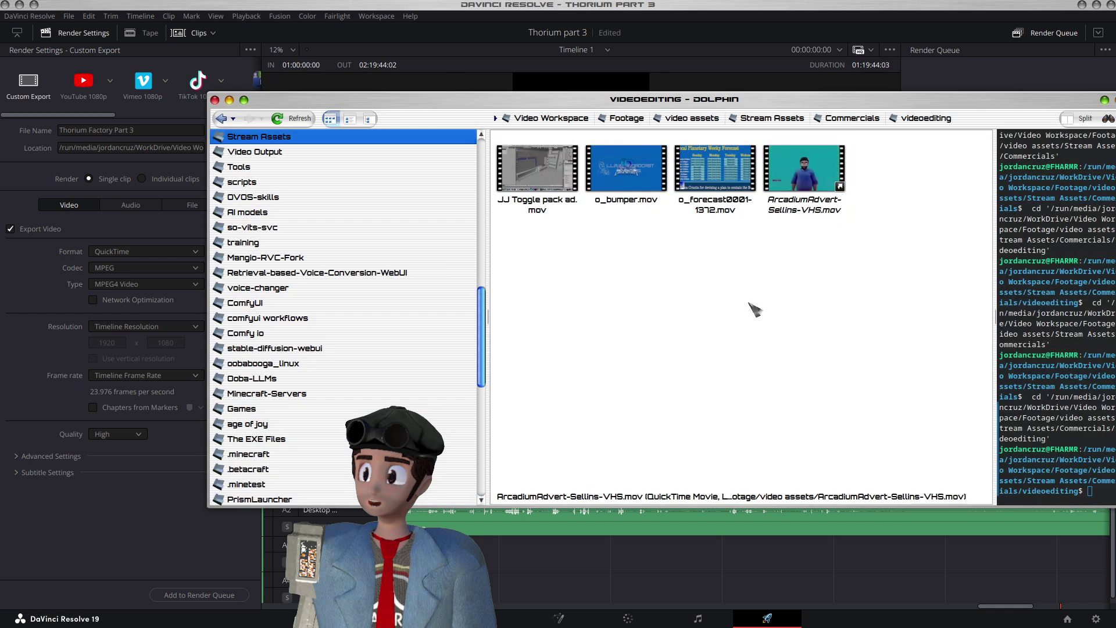
drag(689, 120, 686, 494)
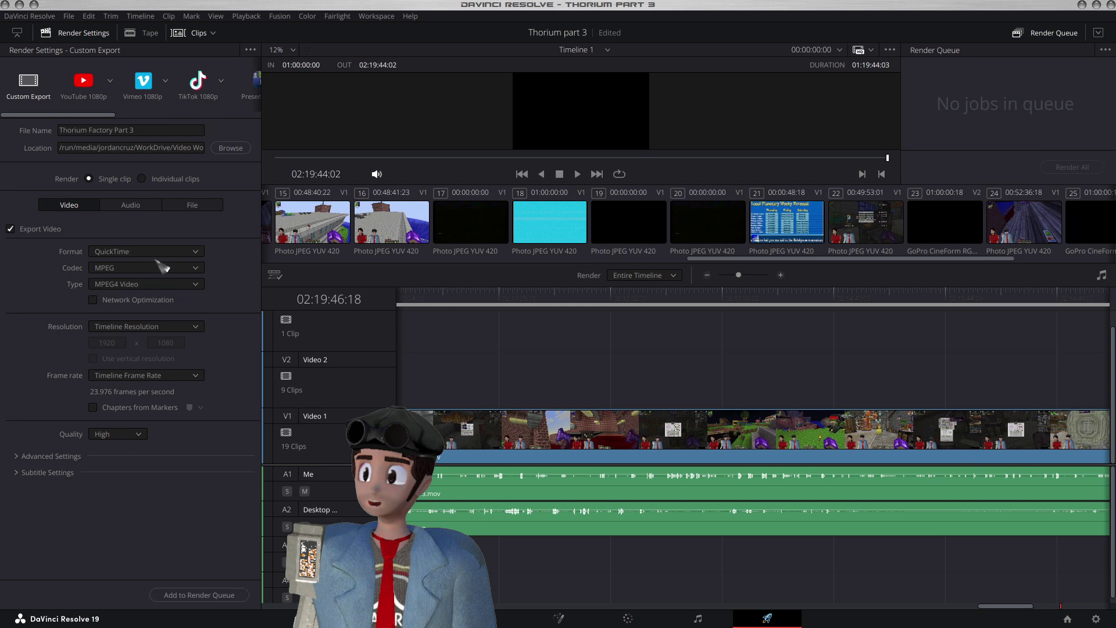
- Queue and render Thorium Factory Part 3, and switch to Dolphin to open the Video Output folder
click(214, 597)
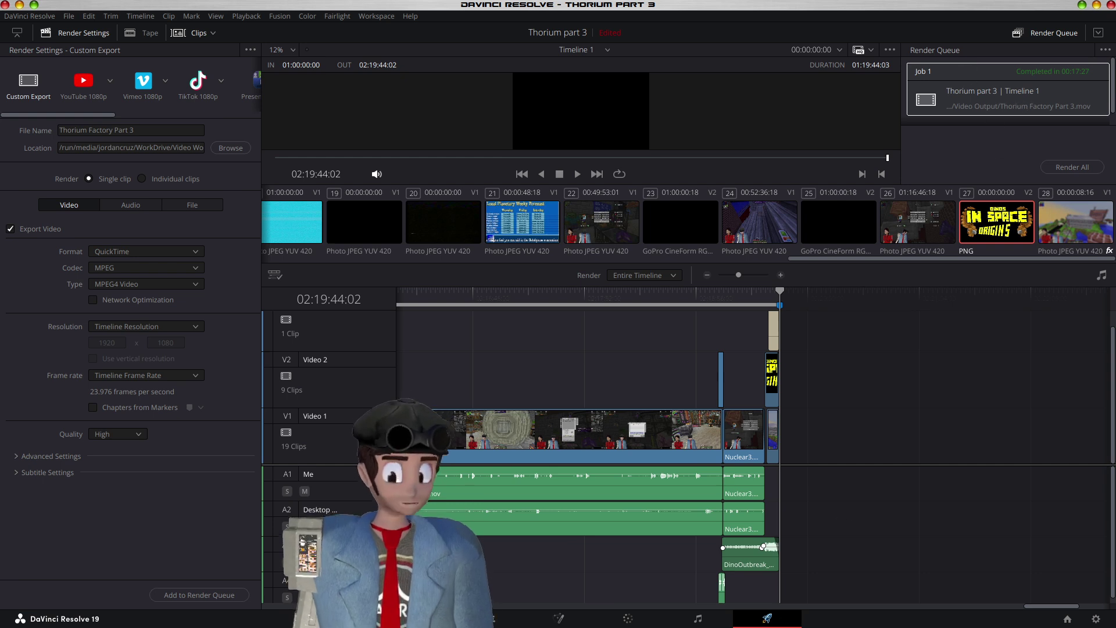
key(alt+Tab)
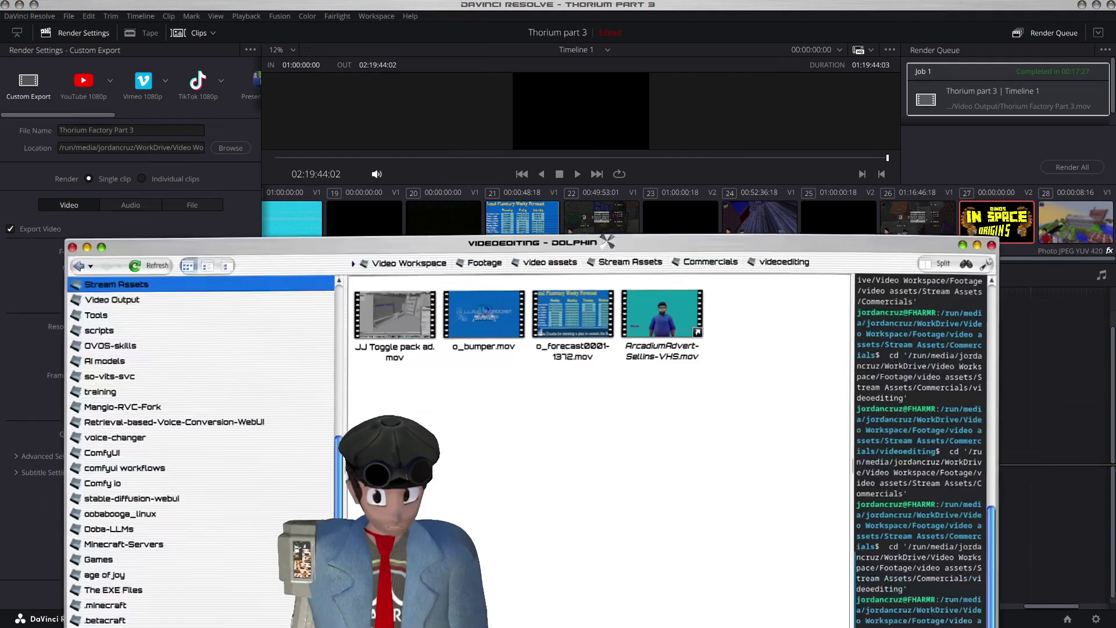
scroll(299, 397, down, 8)
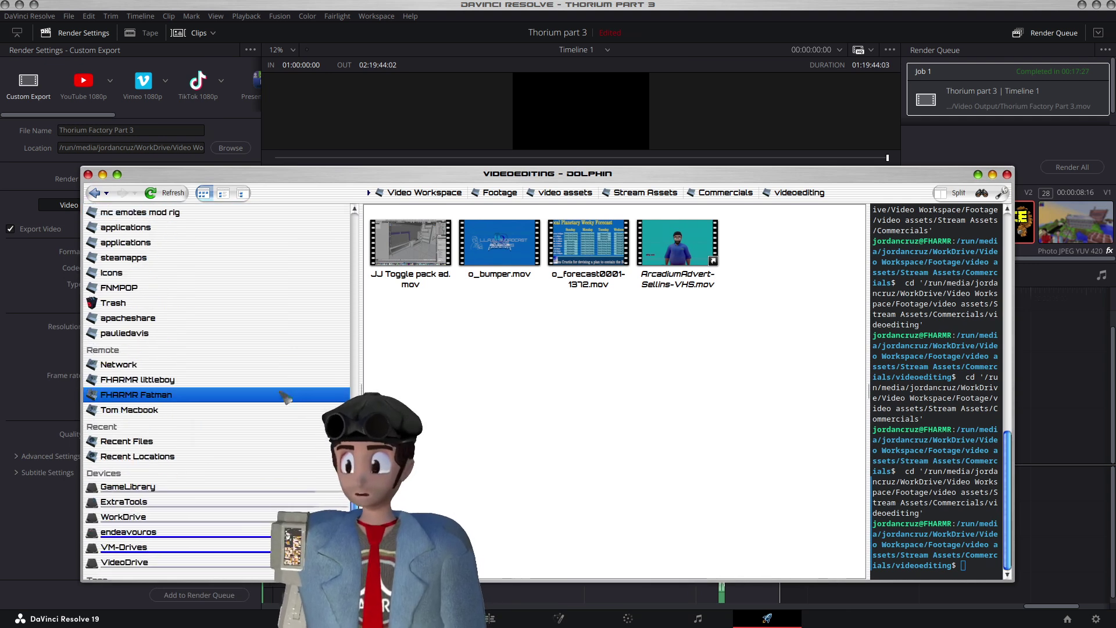
scroll(286, 399, up, 8)
scroll(146, 430, up, 4)
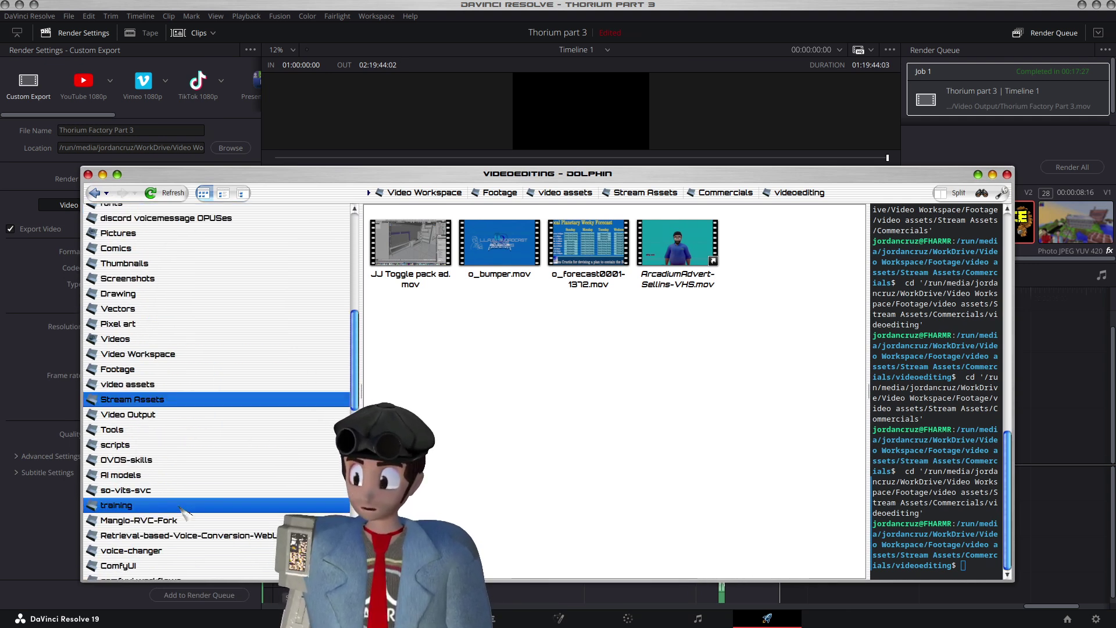
click(142, 415)
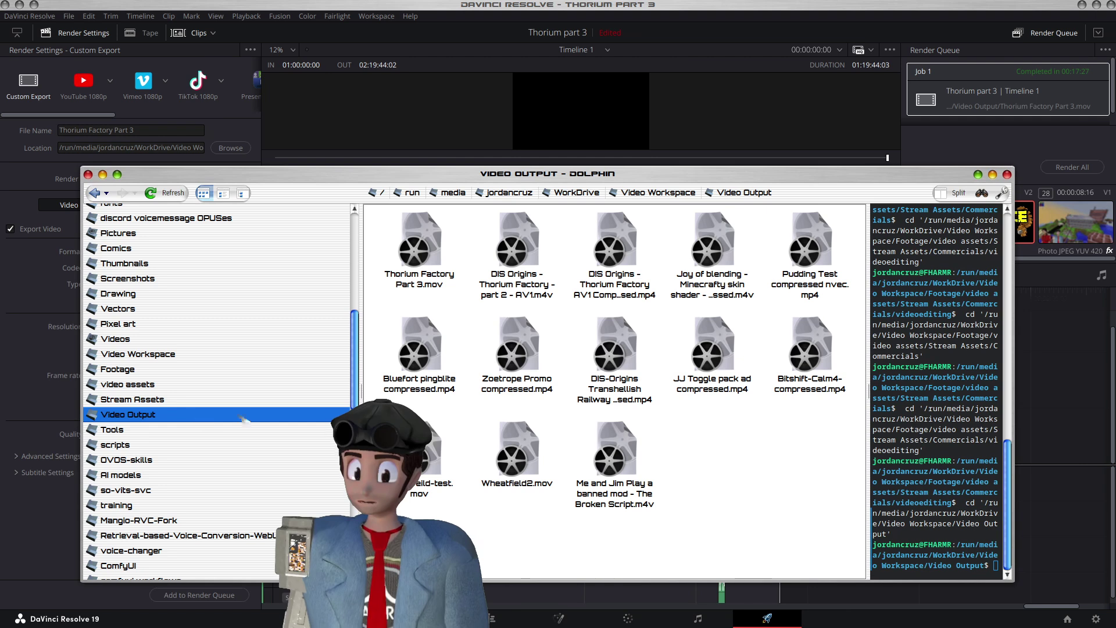
- Open the rendered Thorium Factory Part 3.mov in HandBrake from the Video Output folder
scroll(305, 423, down, 4)
scroll(305, 423, down, 5)
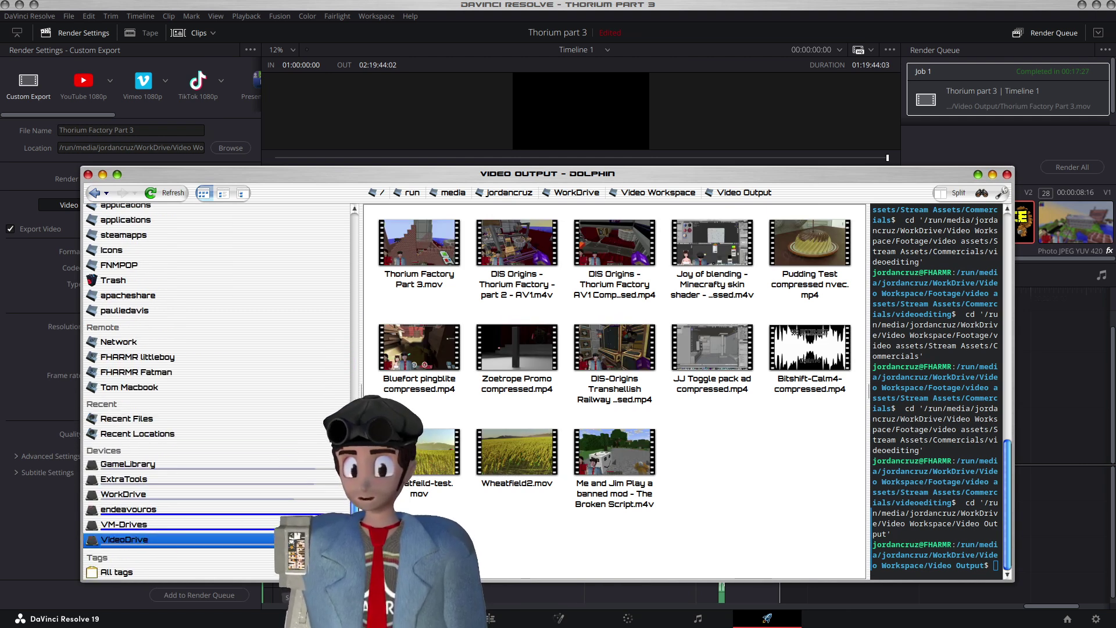
click(430, 284)
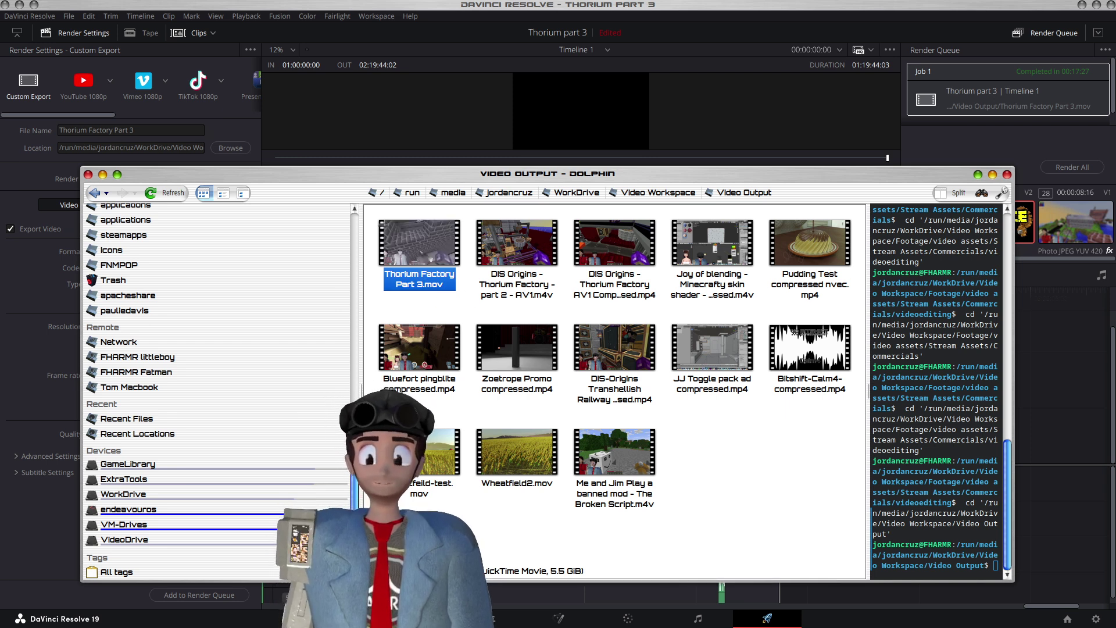
right_click(425, 257)
mouse_move(465, 277)
click(579, 294)
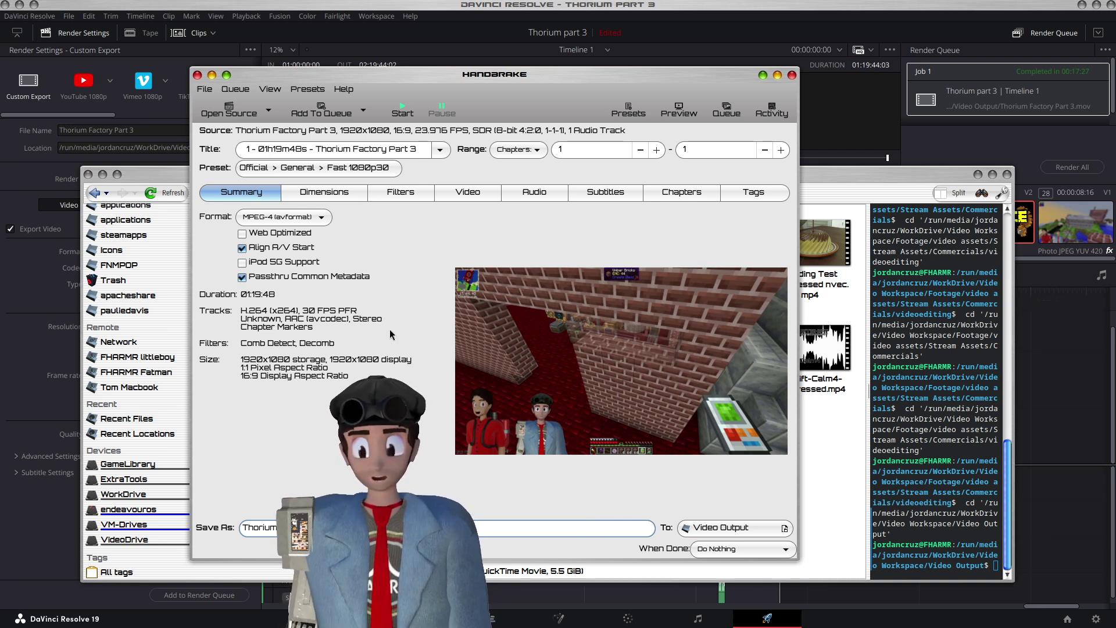
- Set the video encoder for Thorium Factory Part 3 to AV1 (SVT)
click(401, 194)
click(346, 198)
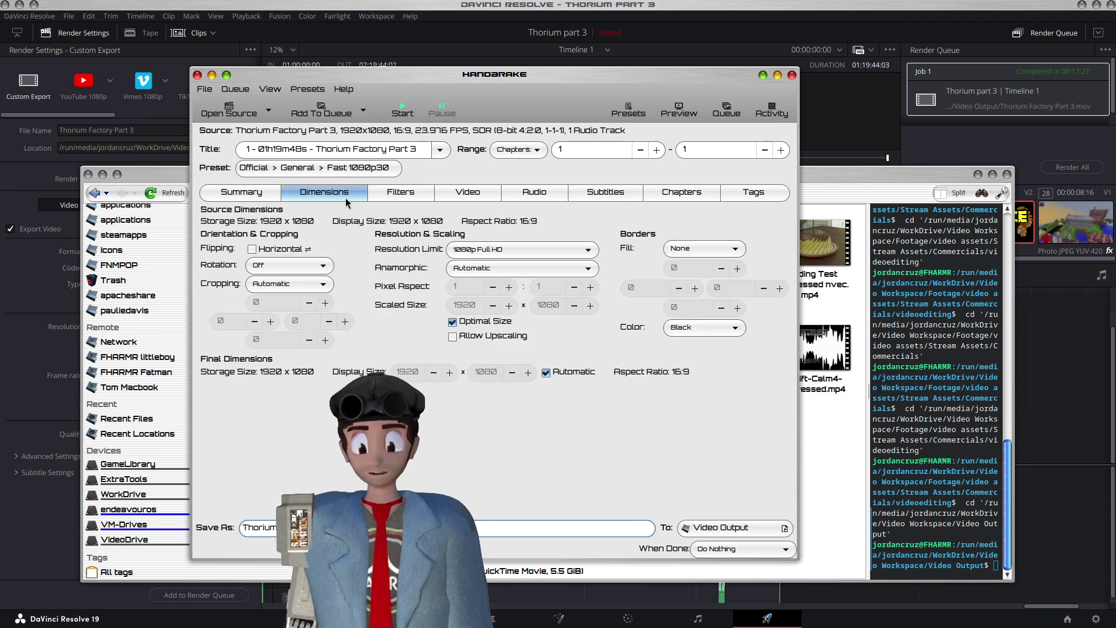
click(469, 193)
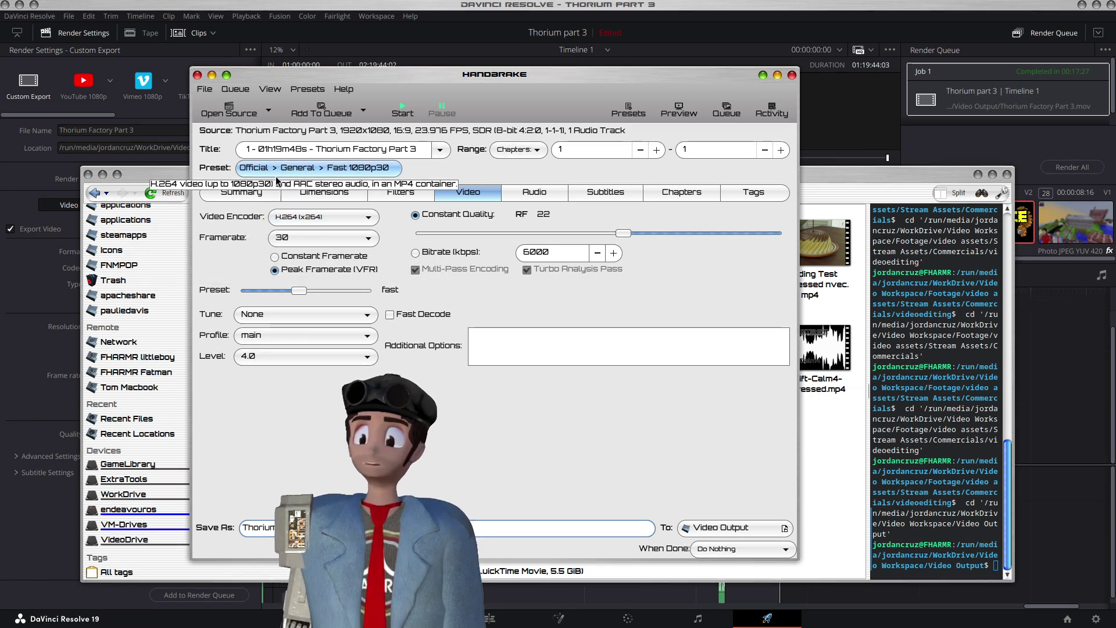
click(335, 226)
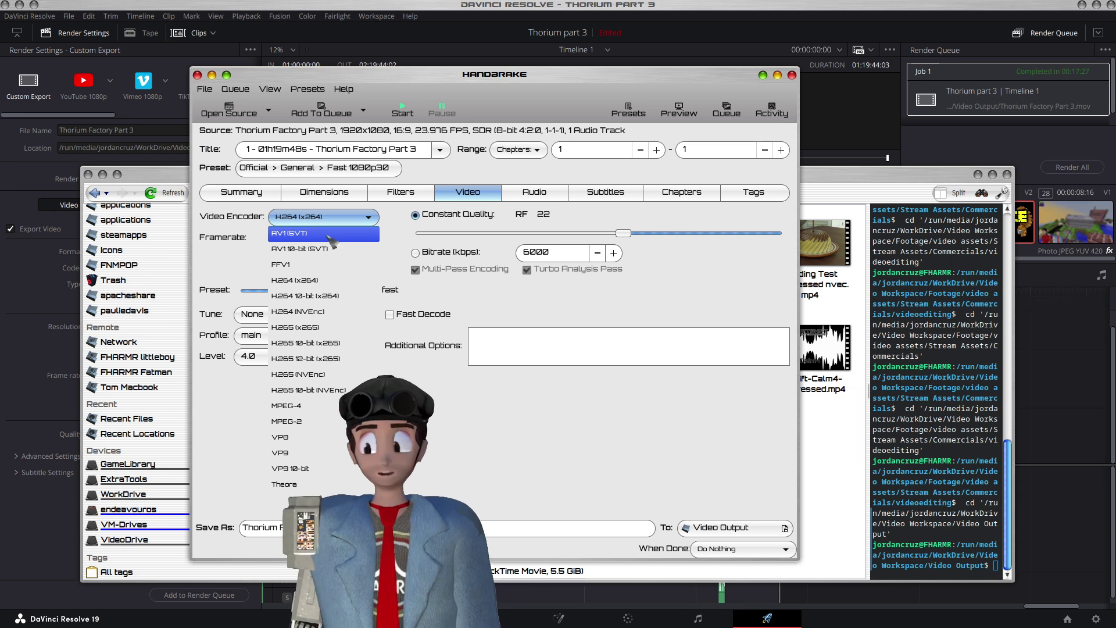
click(329, 234)
- Set the framerate to Same as source and the constant quality to RF 40
click(361, 239)
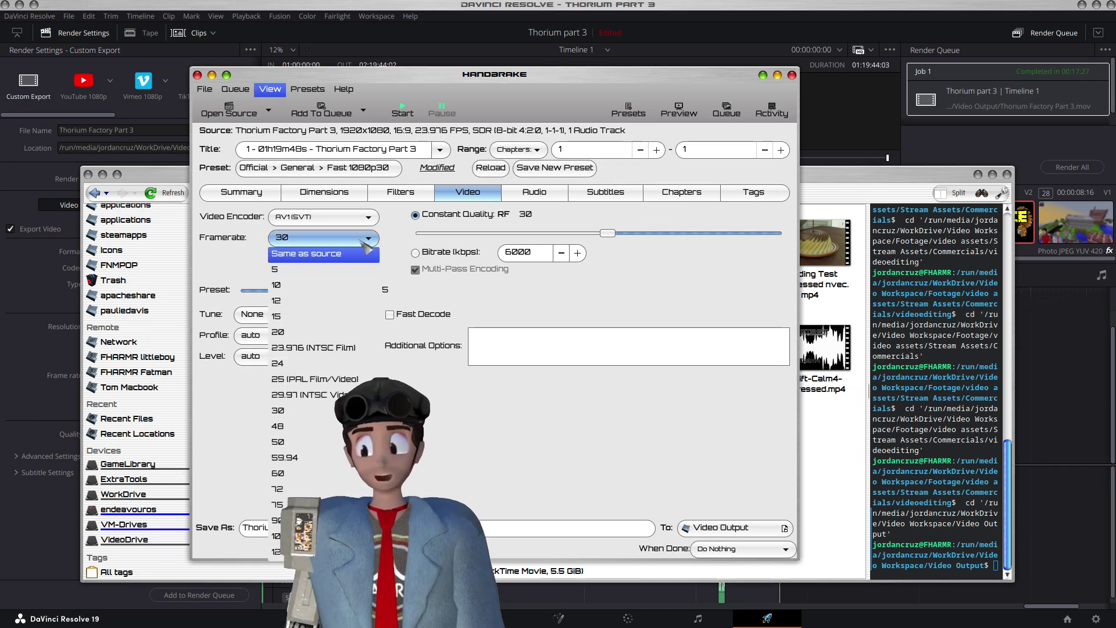
click(345, 257)
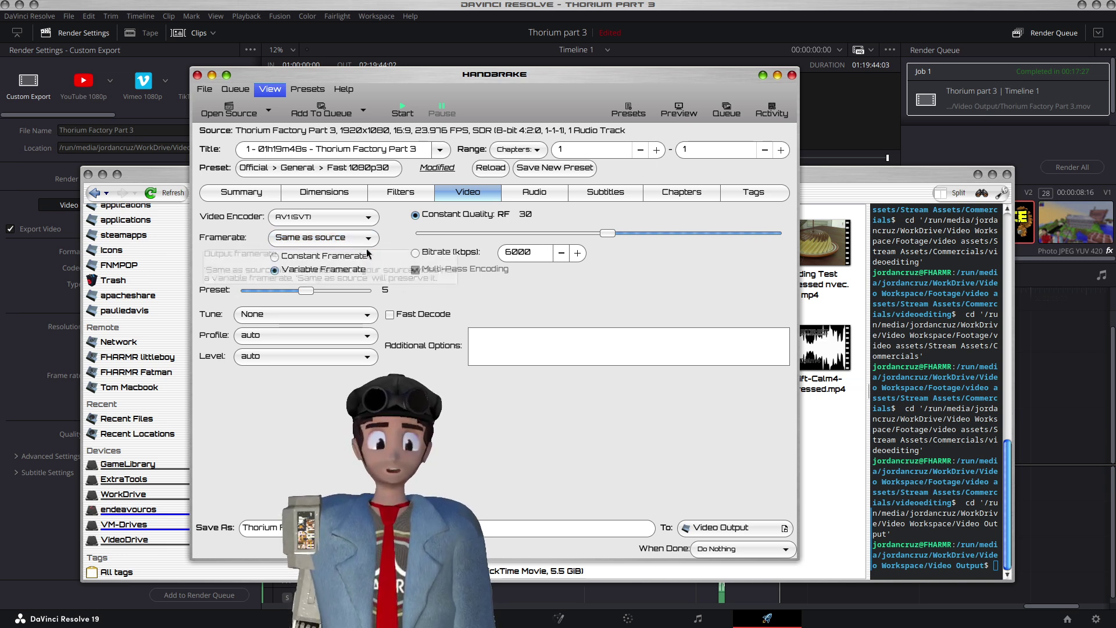
drag(606, 235, 589, 232)
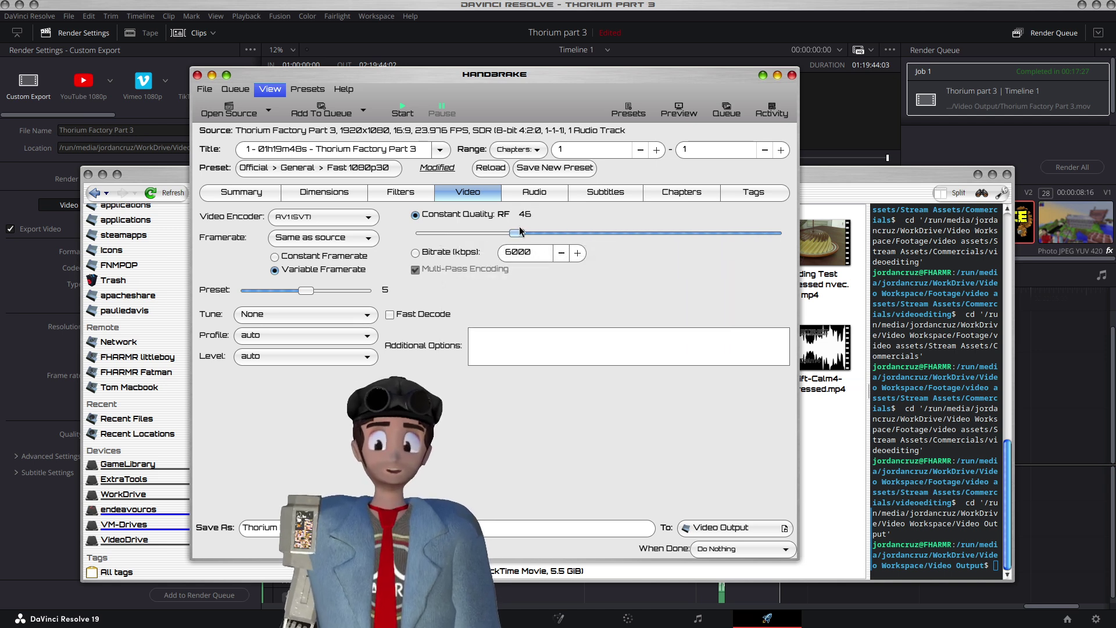
drag(539, 225, 546, 225)
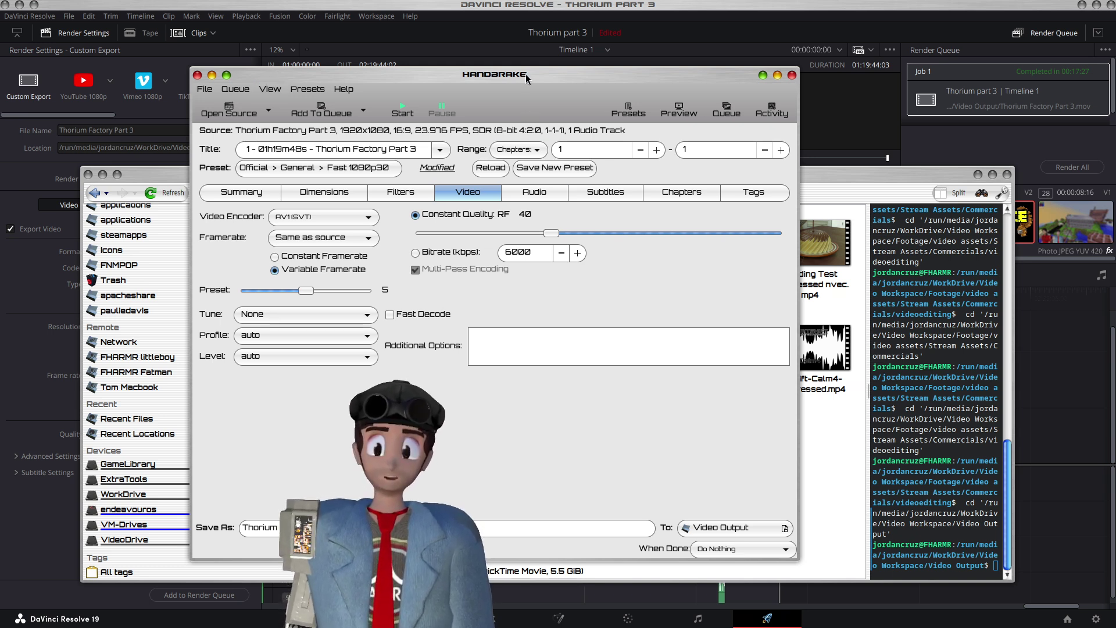
- Rearrange the HandBrake and Dolphin windows to view the Video Output files, and bring HandBrake back to the front
drag(526, 75, 932, 75)
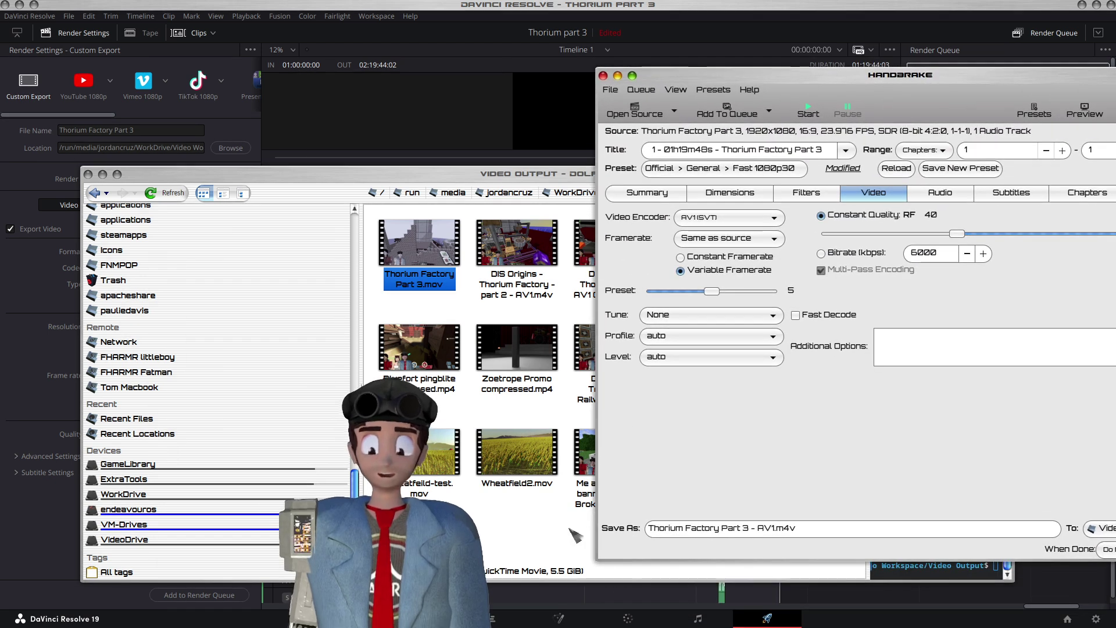
drag(799, 79, 564, 76)
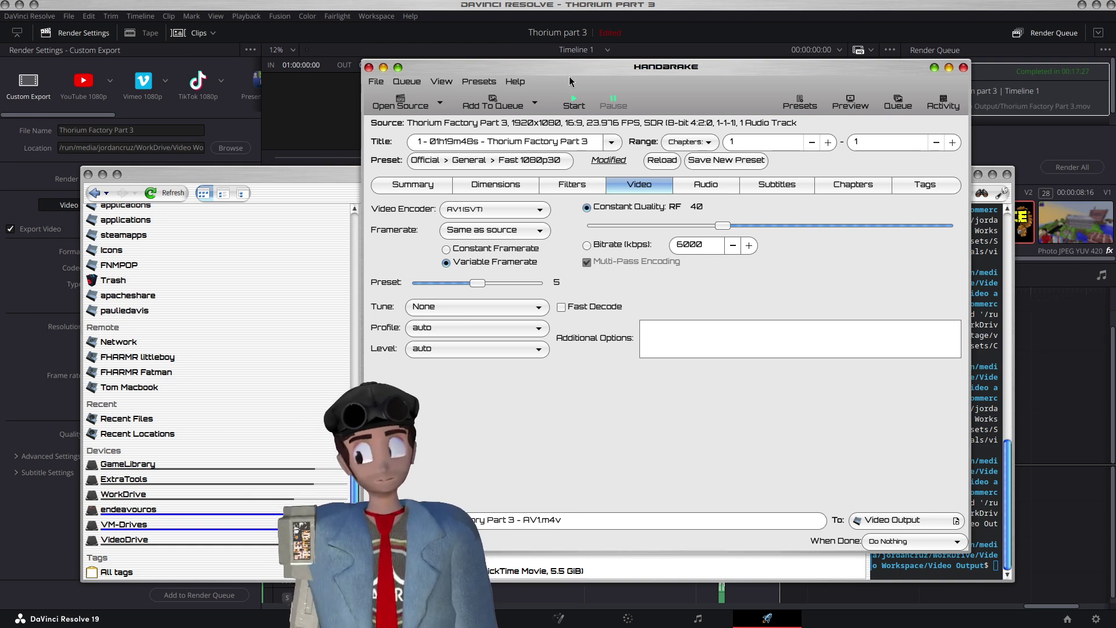
drag(575, 81, 537, 67)
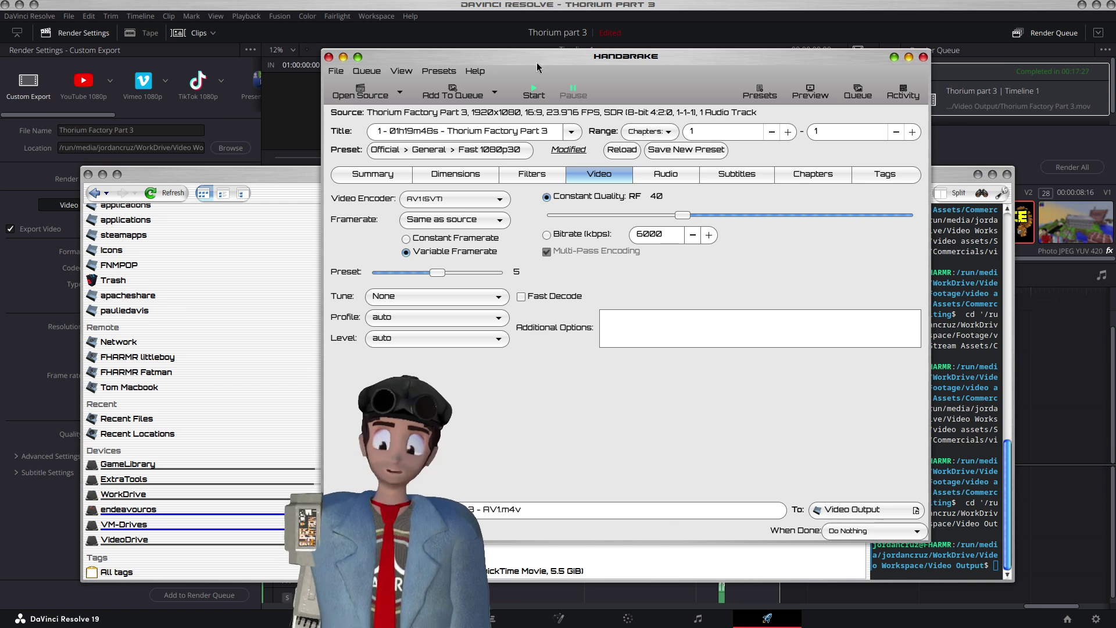
drag(538, 66, 501, 50)
drag(186, 174, 120, 173)
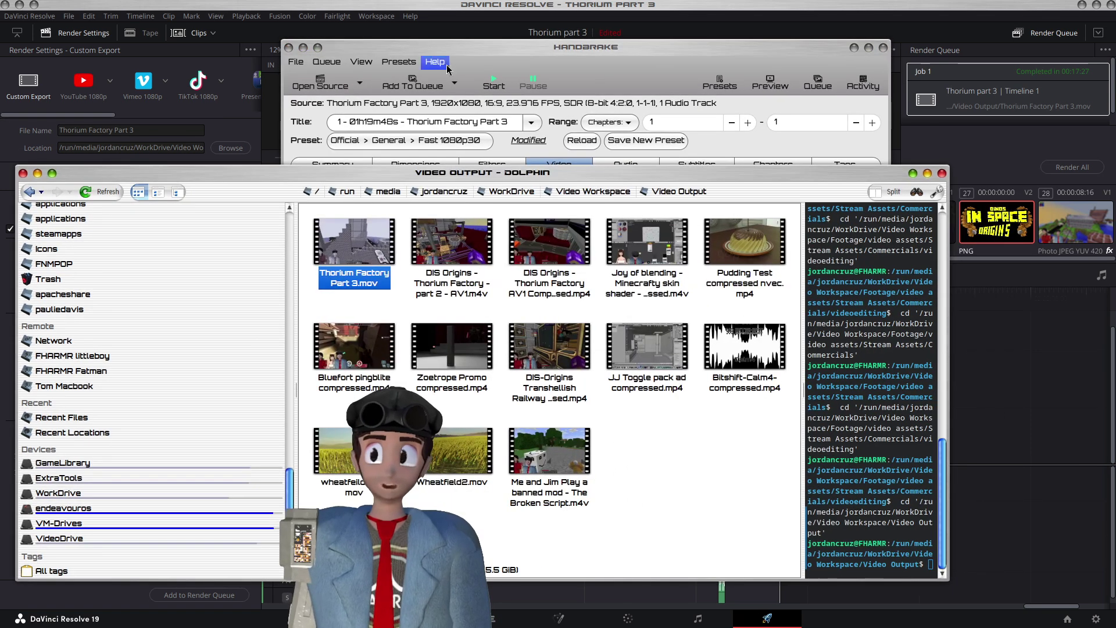
click(440, 79)
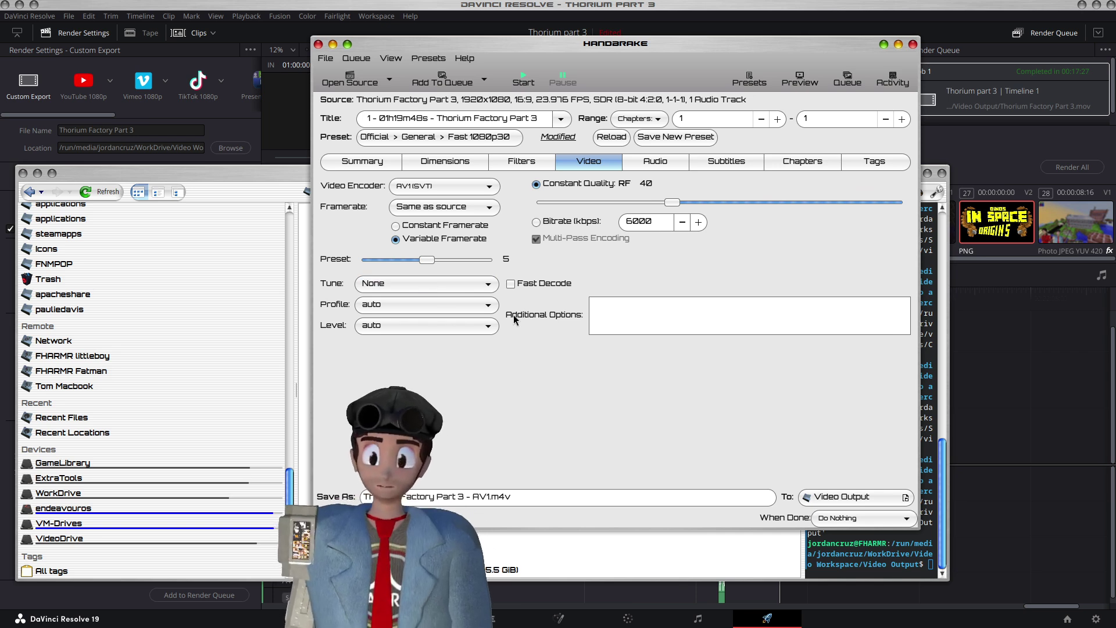
drag(601, 49, 585, 58)
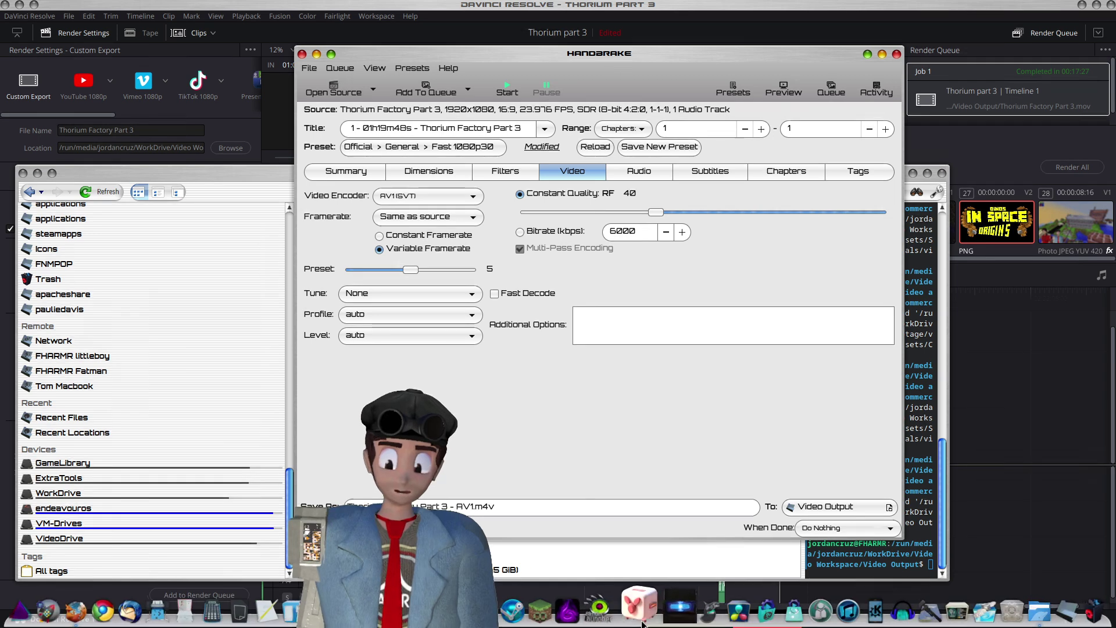
- Open a Tilix terminal, run neofetch to check the computer's system specifications, widen the window to read them and close the terminal
click(936, 605)
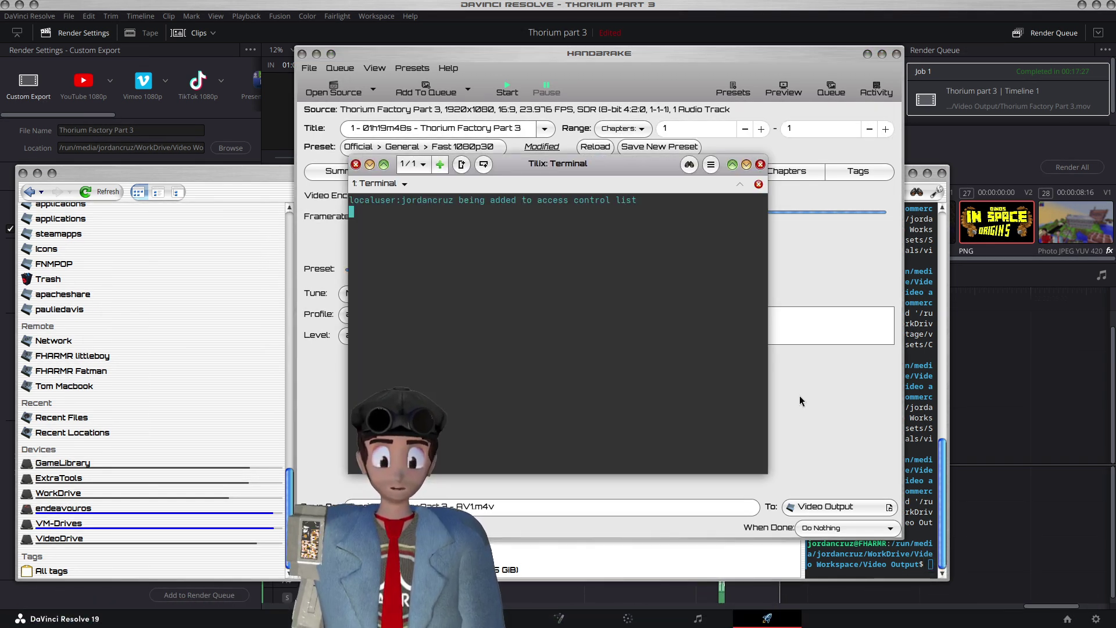
text(neofetch)
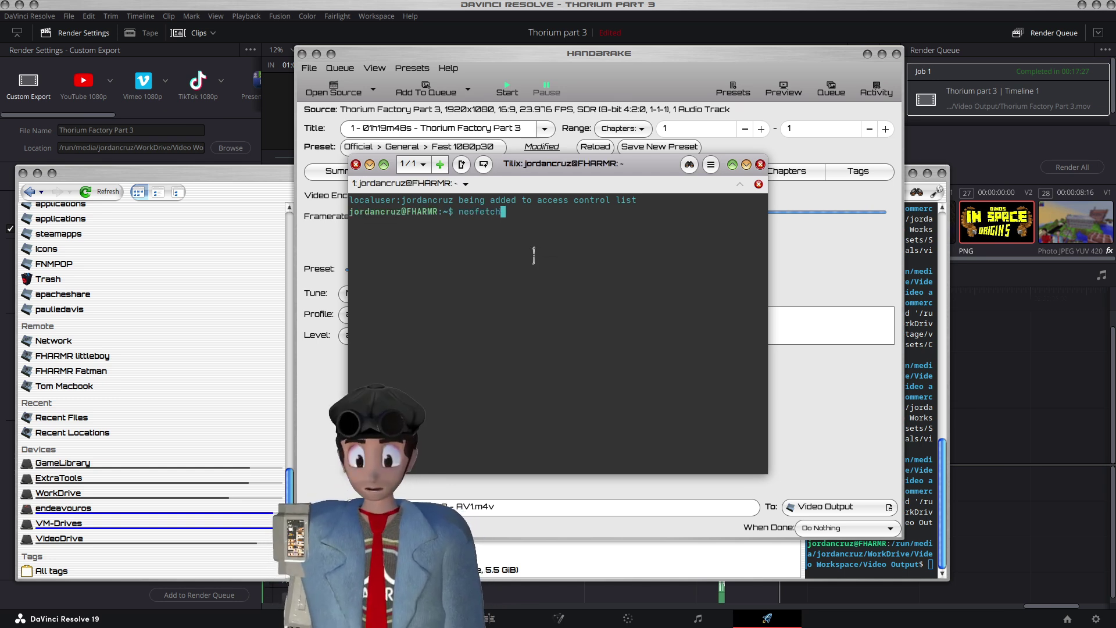
key(Return)
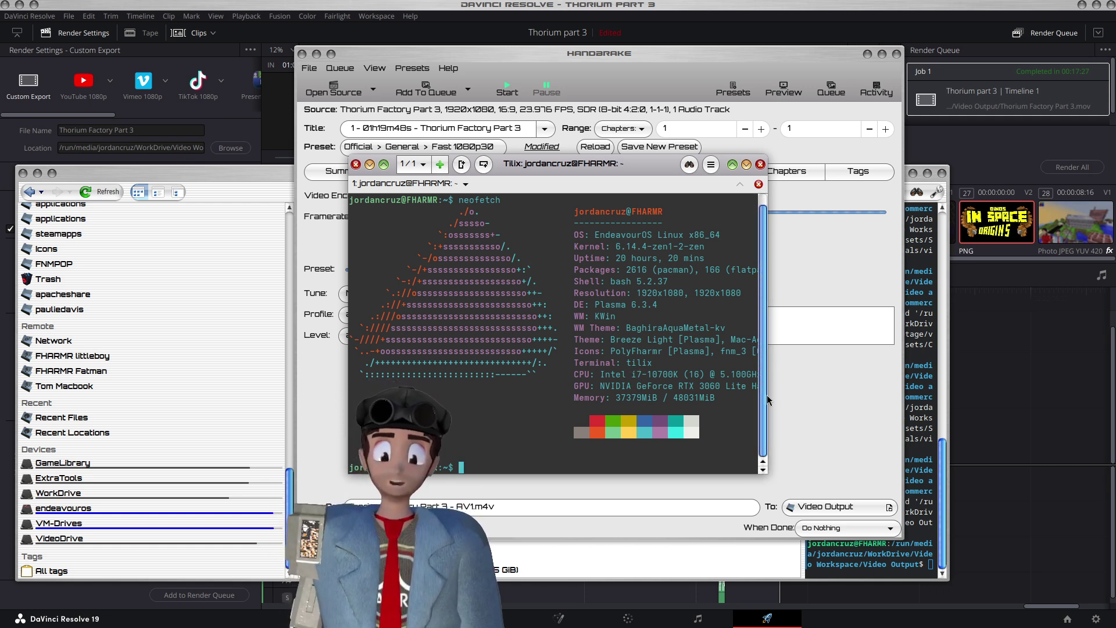
drag(768, 391, 821, 390)
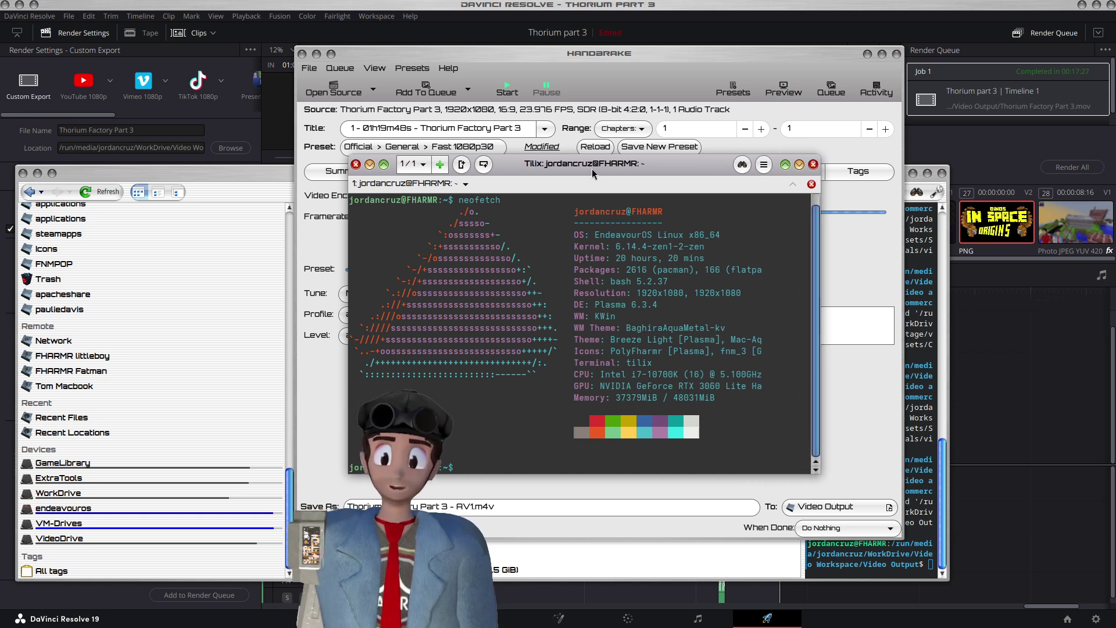
drag(592, 169, 586, 169)
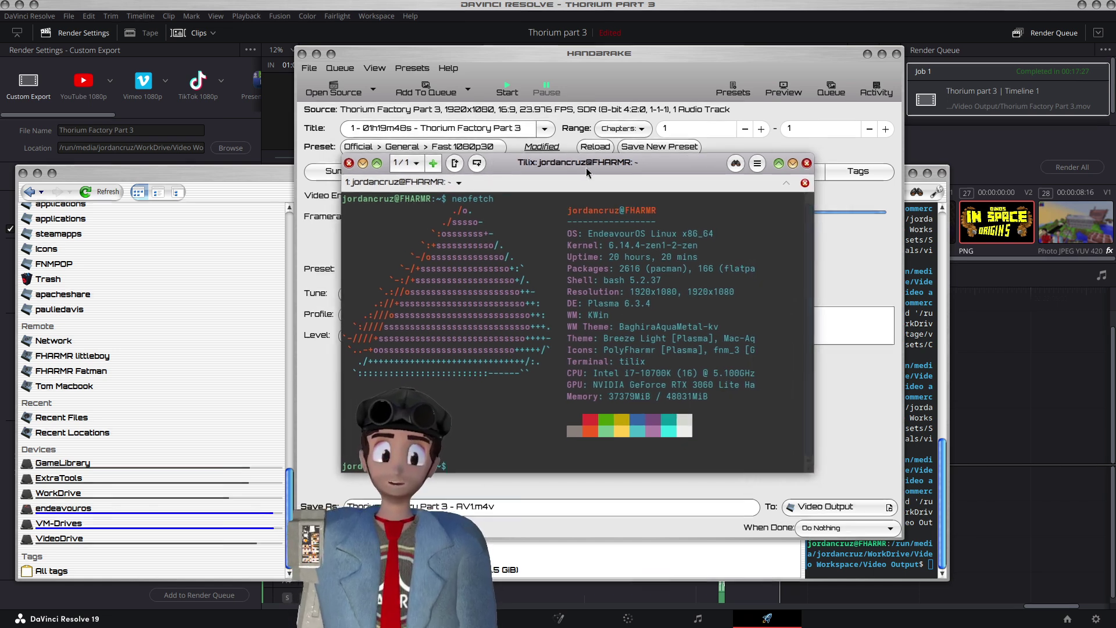
click(807, 165)
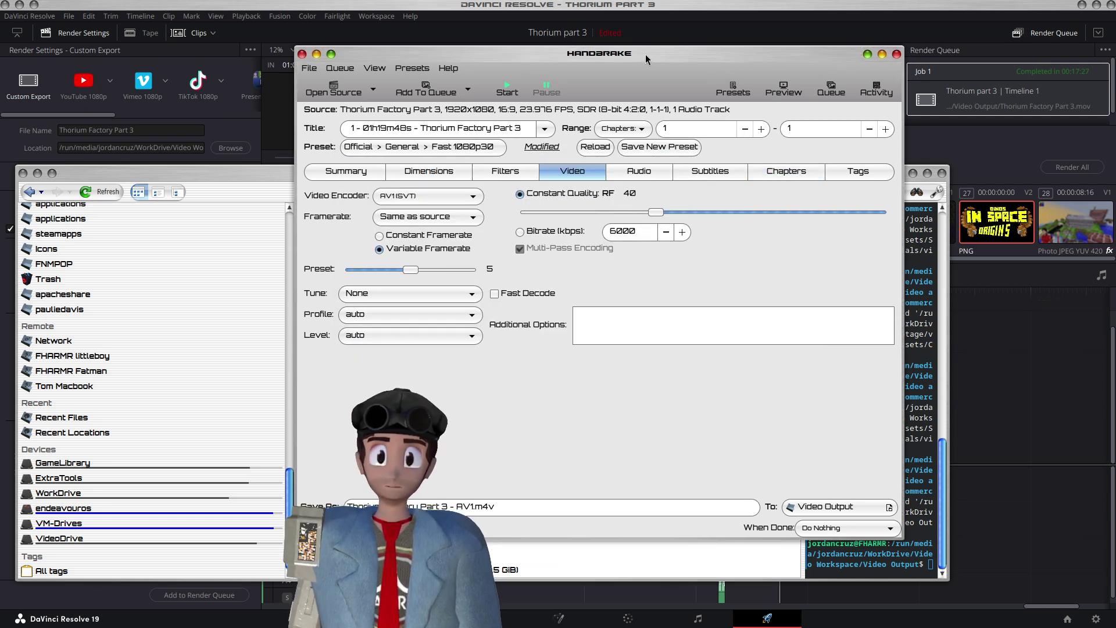
drag(645, 55, 623, 53)
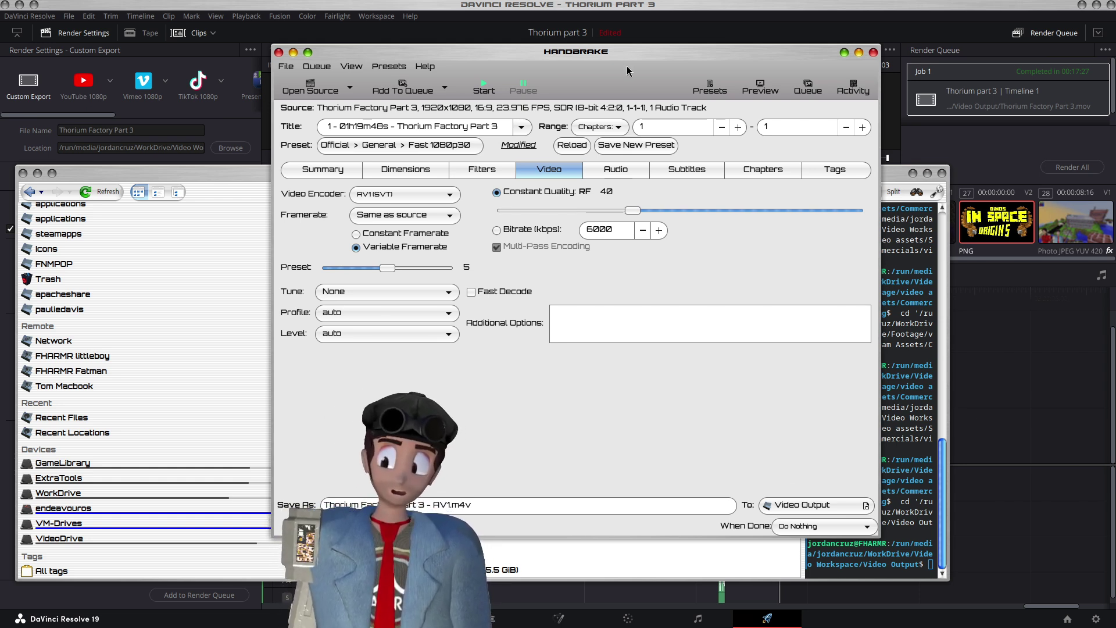
drag(615, 54, 635, 49)
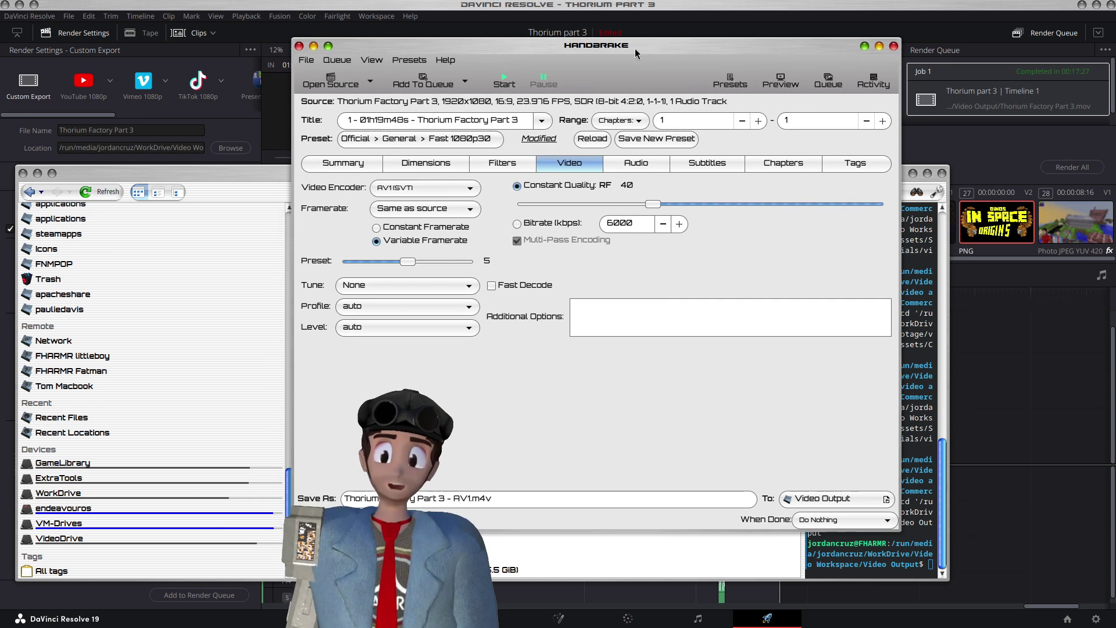
drag(599, 49, 617, 40)
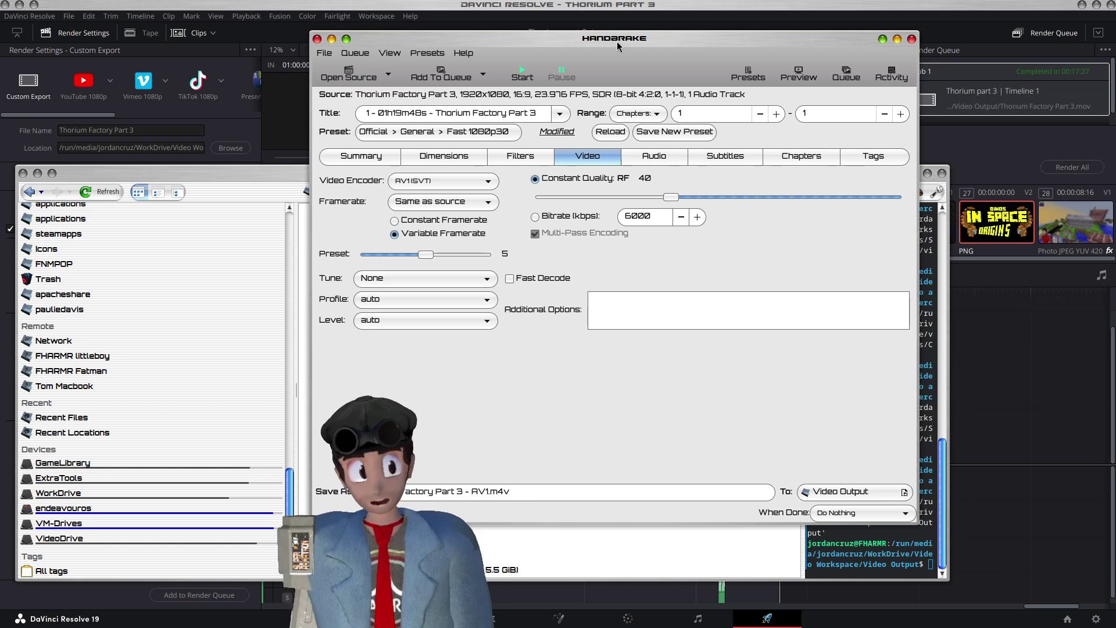
drag(614, 41, 597, 40)
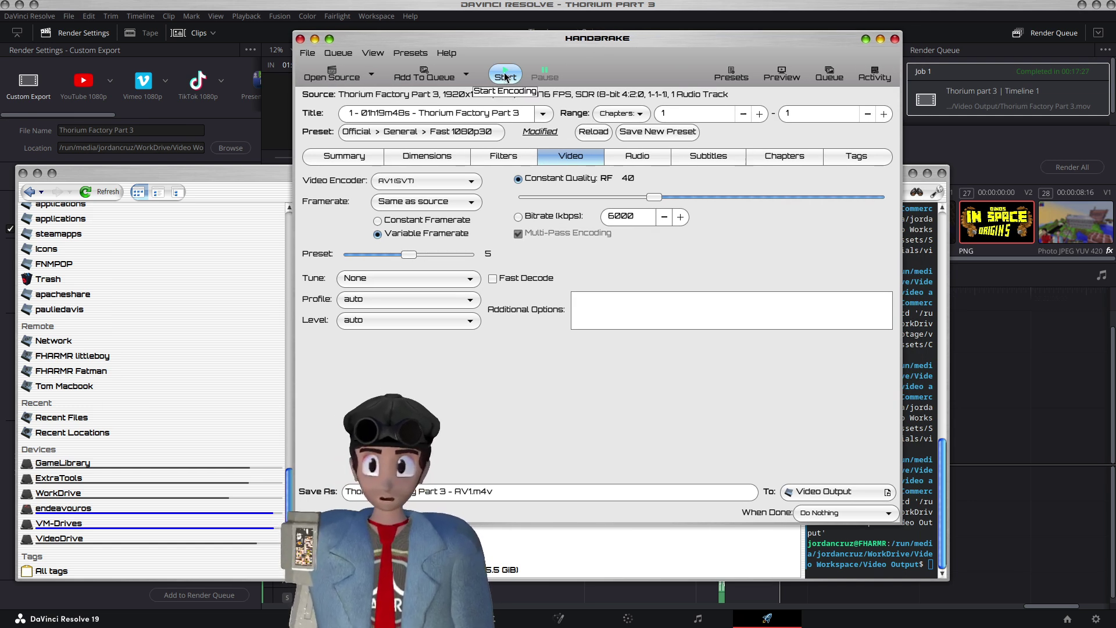
drag(539, 49, 554, 39)
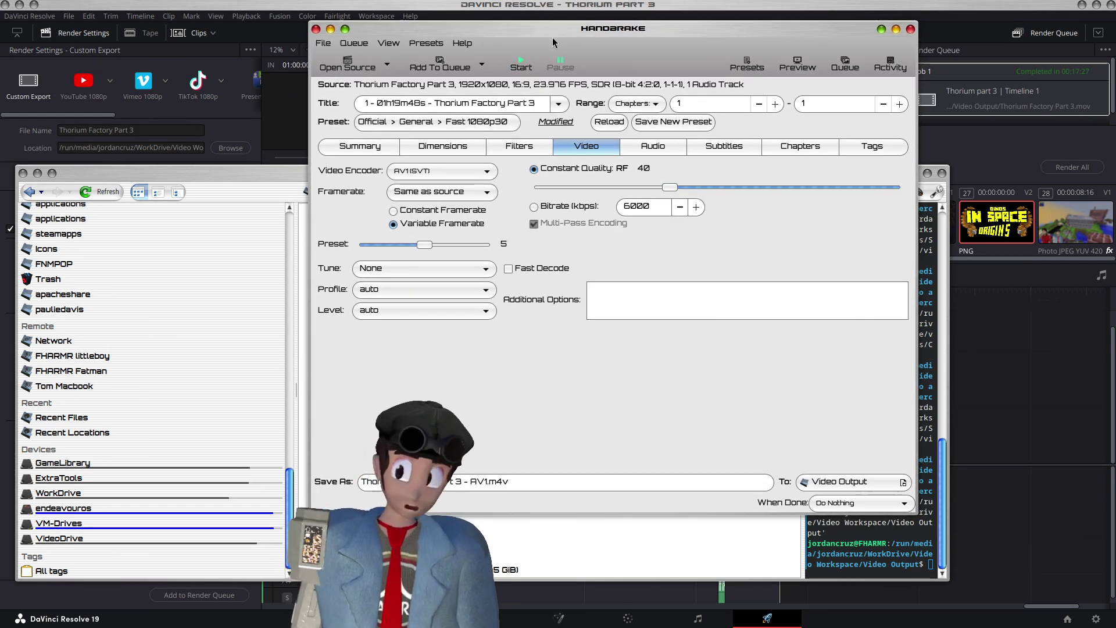